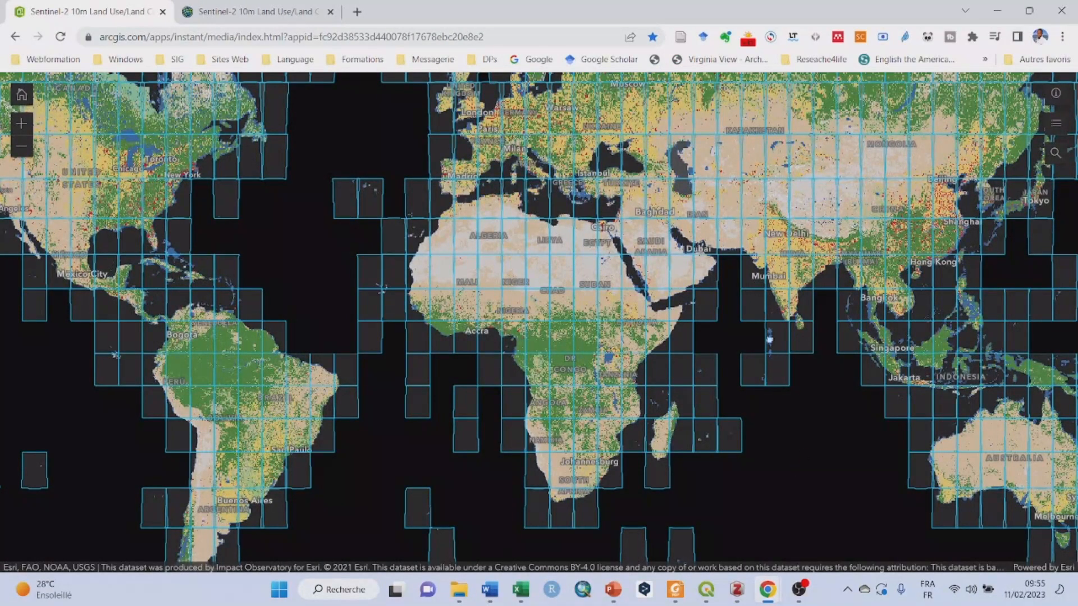
Locate West Africa on the land-cover map and view the yearly download options for the tile covering western Burkina Faso.
scroll(771, 342, down, 2)
scroll(771, 342, down, 1)
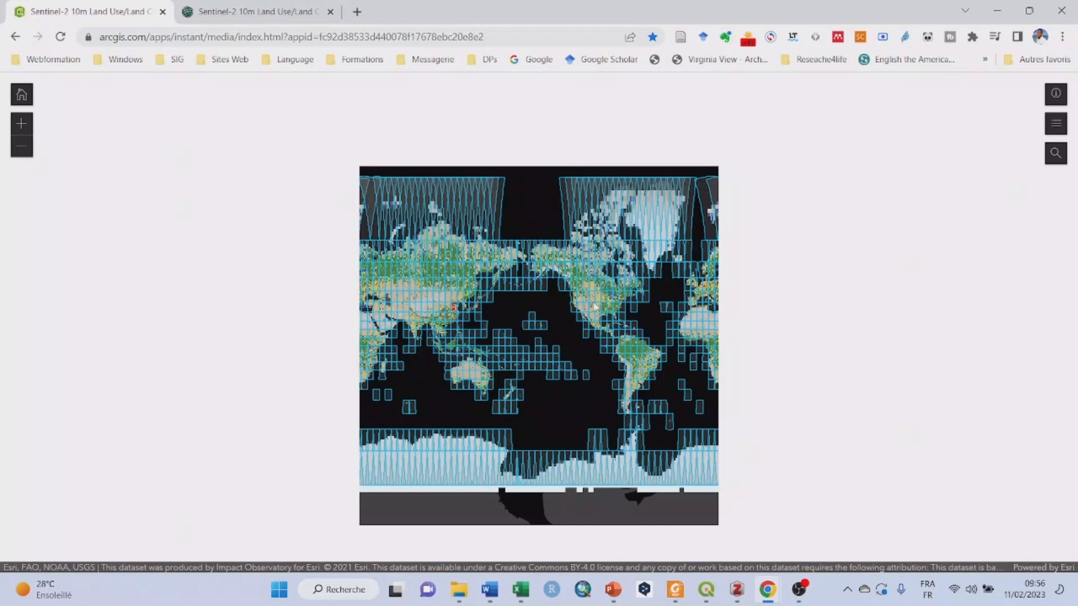
drag(638, 340, 544, 330)
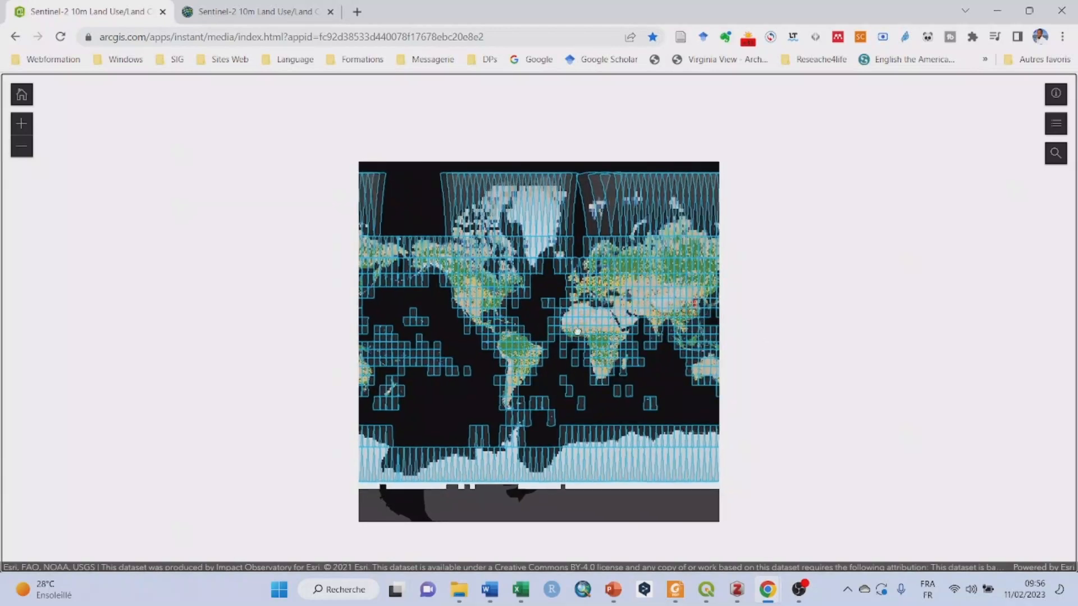
scroll(579, 336, up, 1)
scroll(579, 335, up, 3)
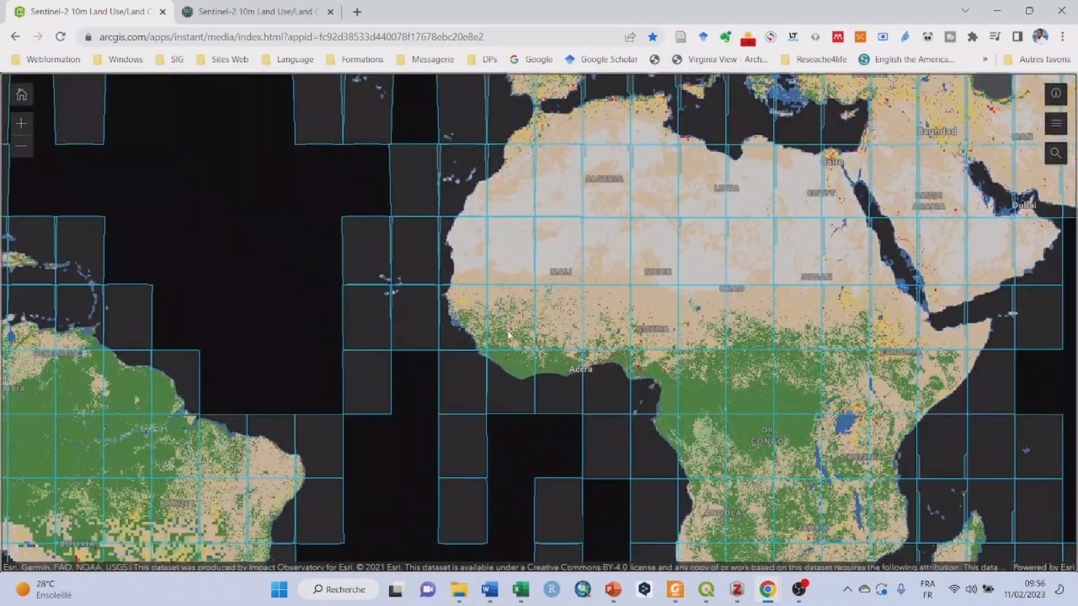
scroll(506, 330, up, 1)
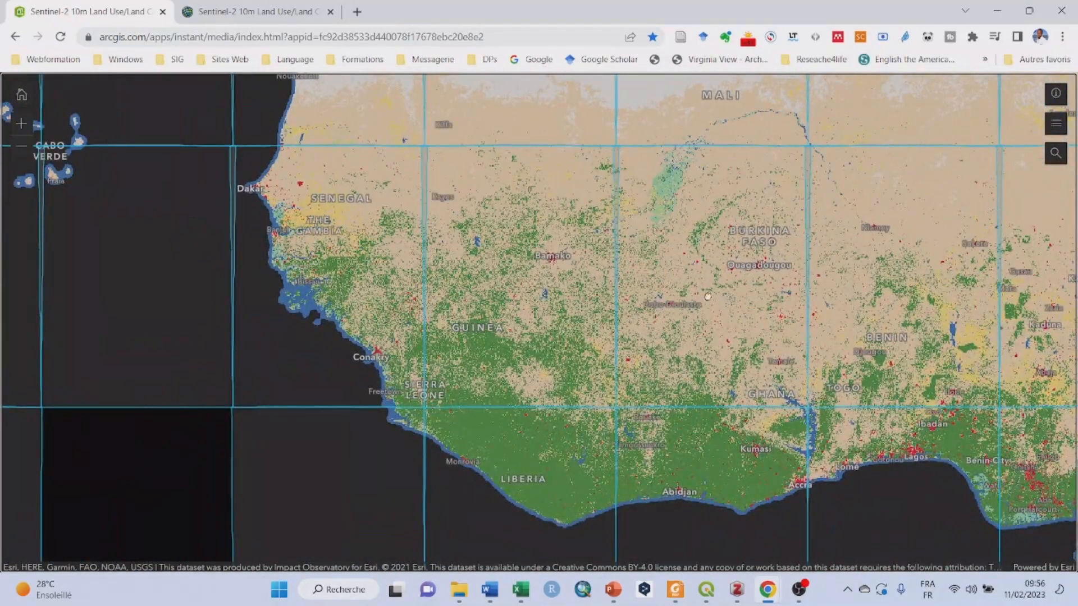
drag(720, 294, 615, 319)
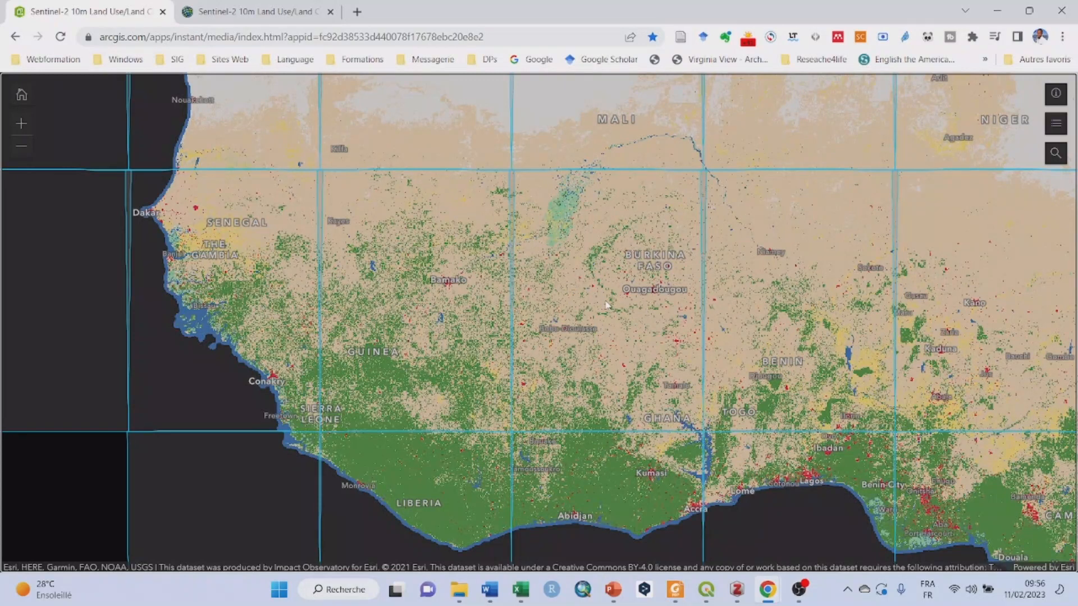
click(607, 305)
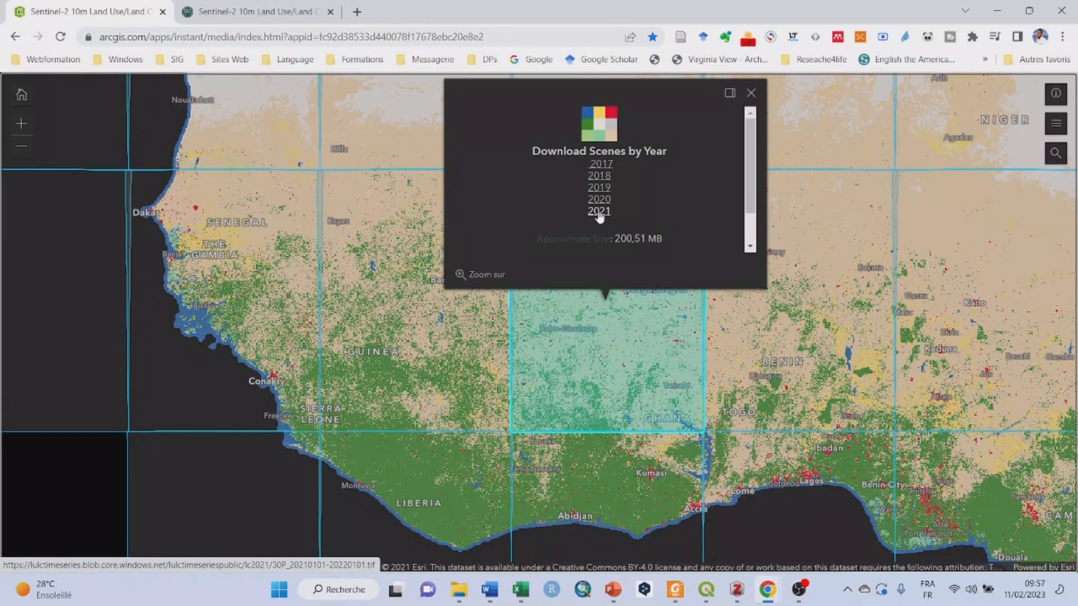
click(752, 93)
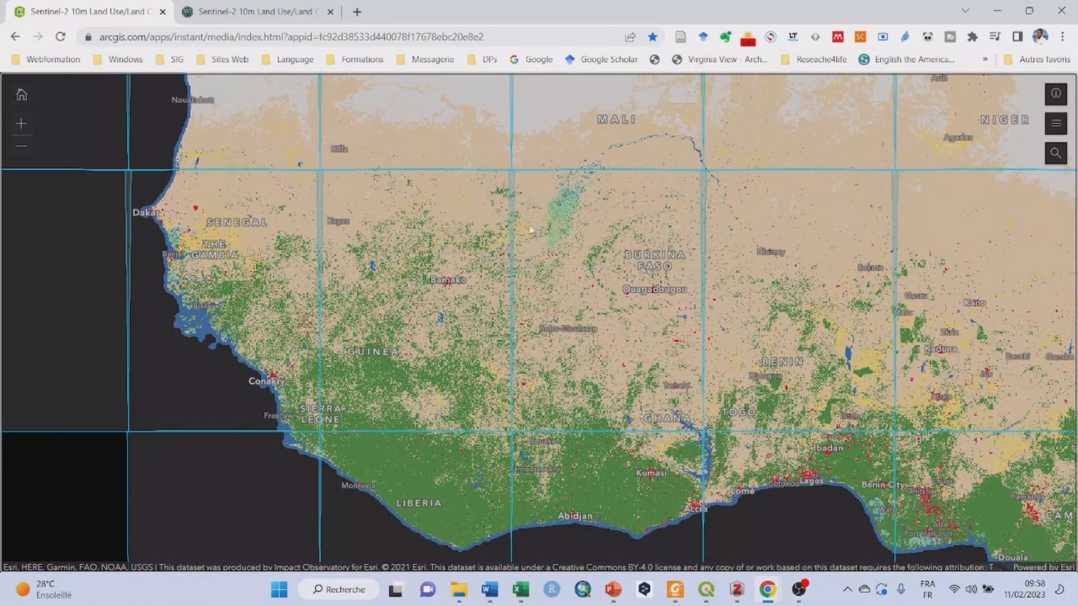
Examine the tile grid across Africa, and review the Burkina Faso tile's scene years and download size again.
scroll(540, 233, down, 1)
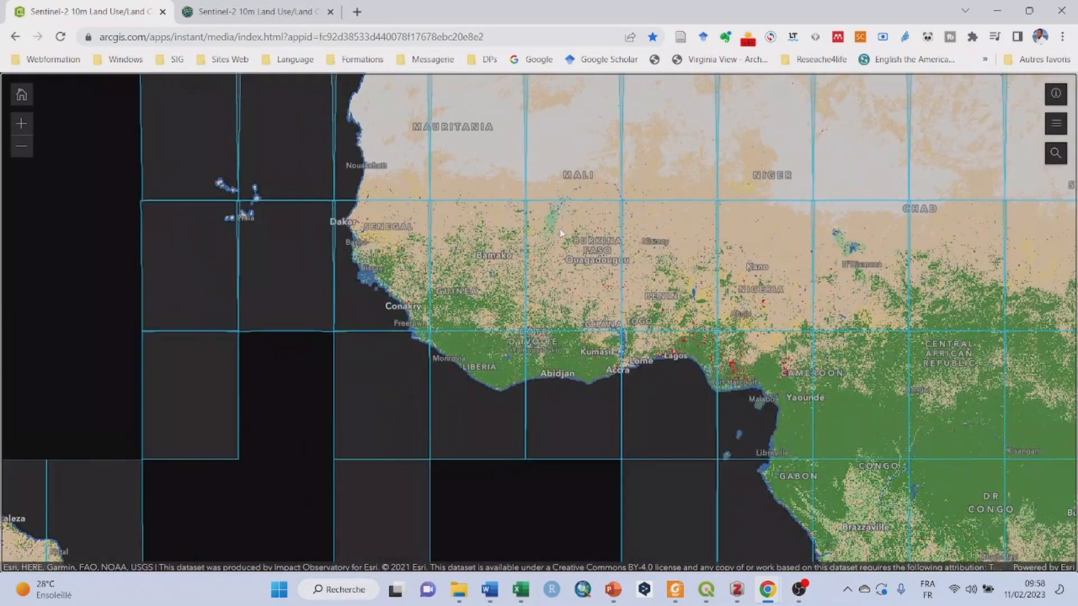
drag(584, 242, 587, 291)
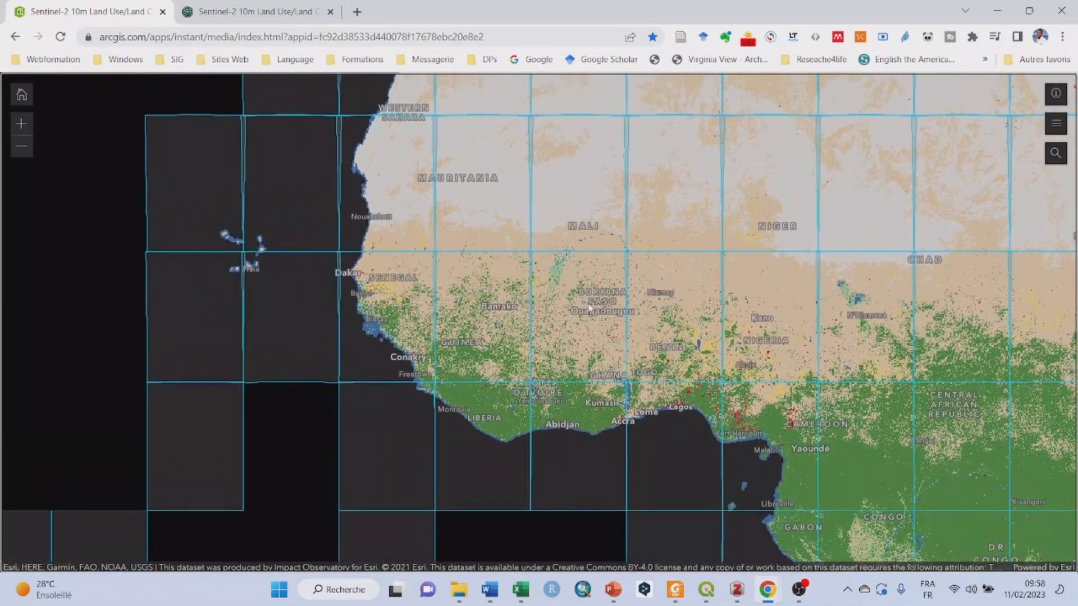
scroll(599, 328, down, 1)
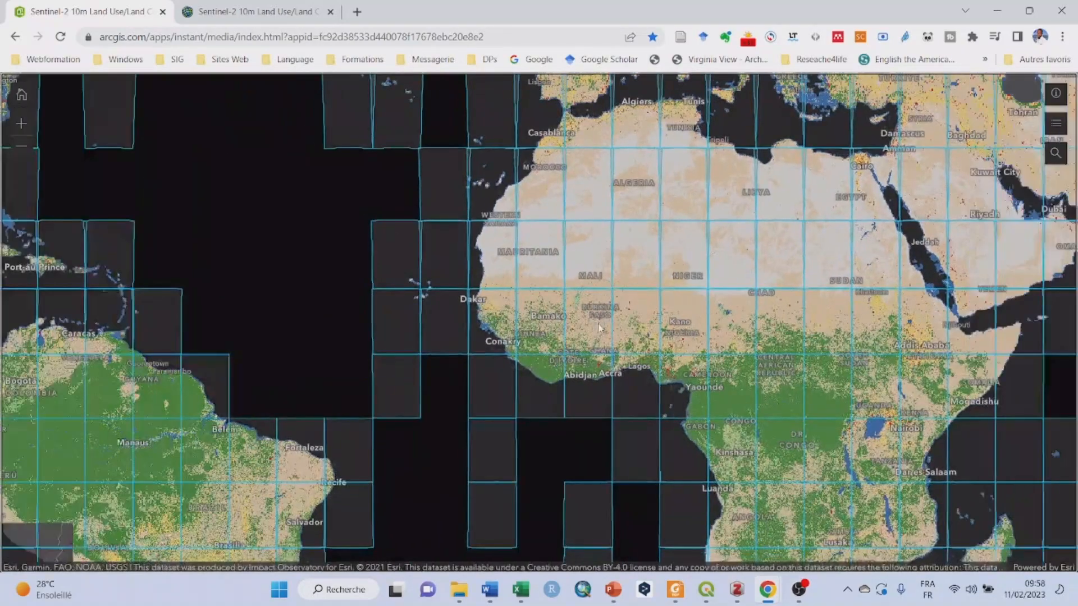
scroll(587, 312, up, 1)
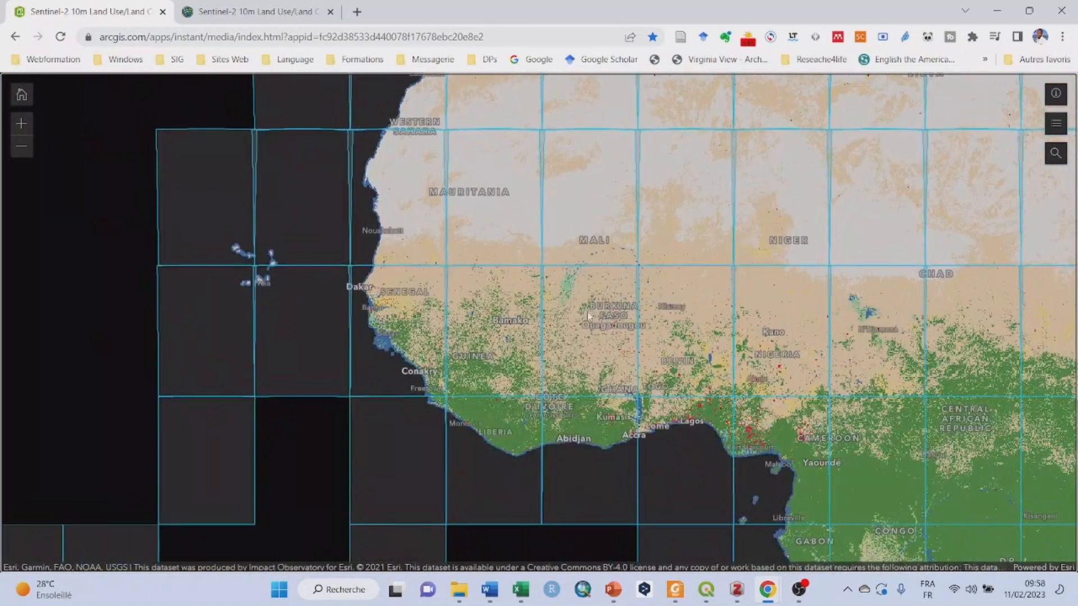
scroll(588, 316, up, 1)
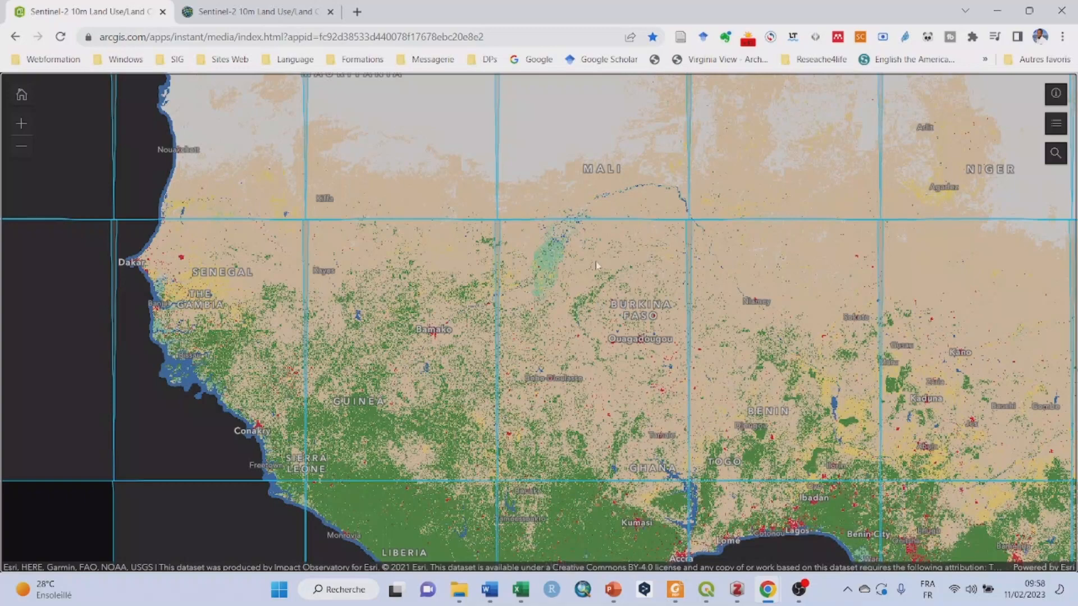
scroll(596, 265, up, 2)
scroll(598, 328, down, 2)
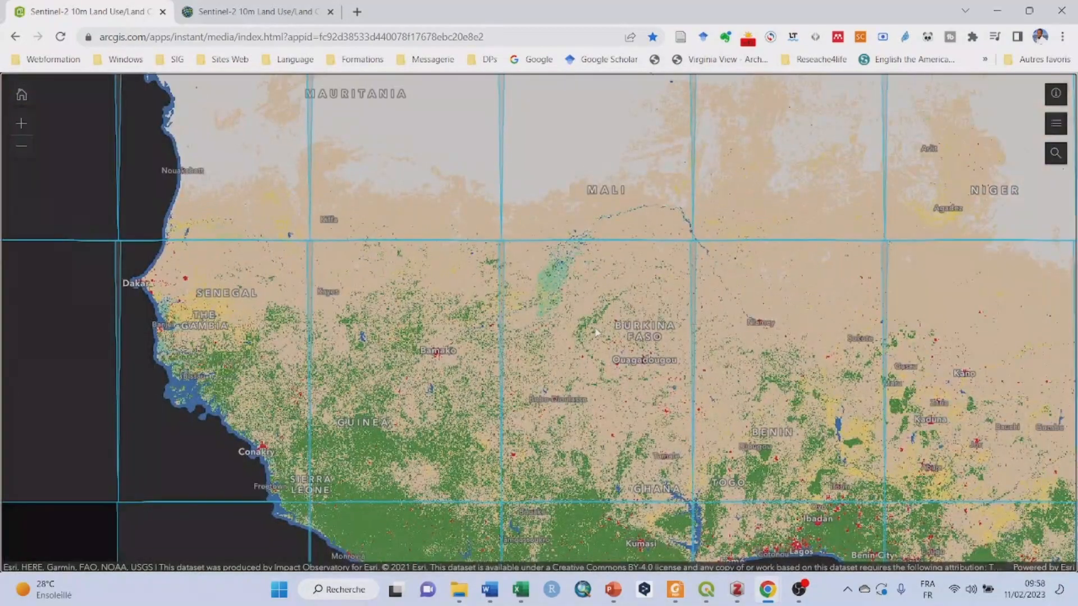
click(596, 333)
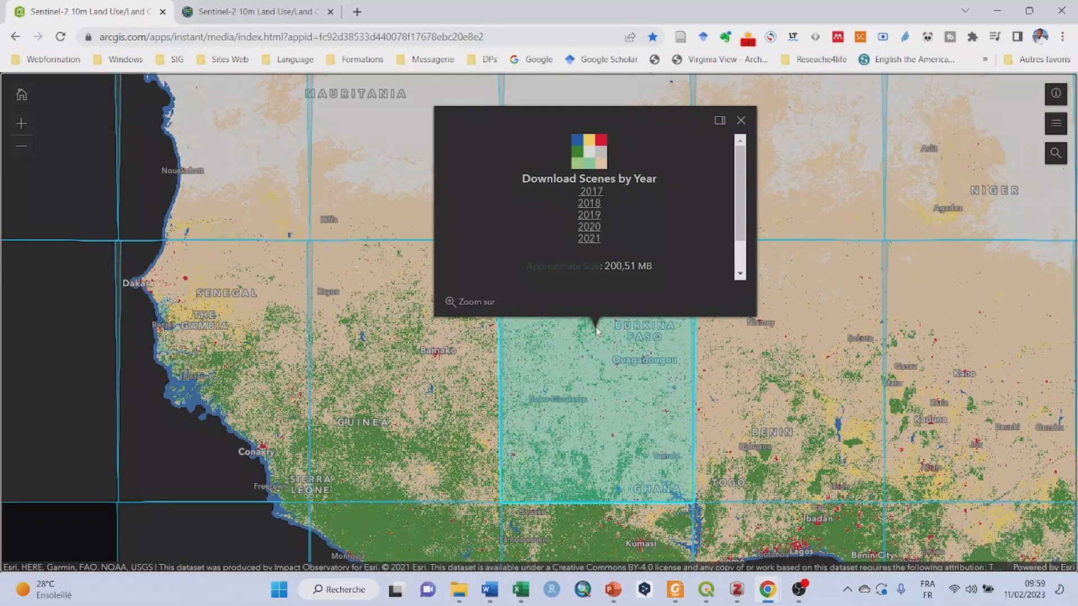
click(740, 120)
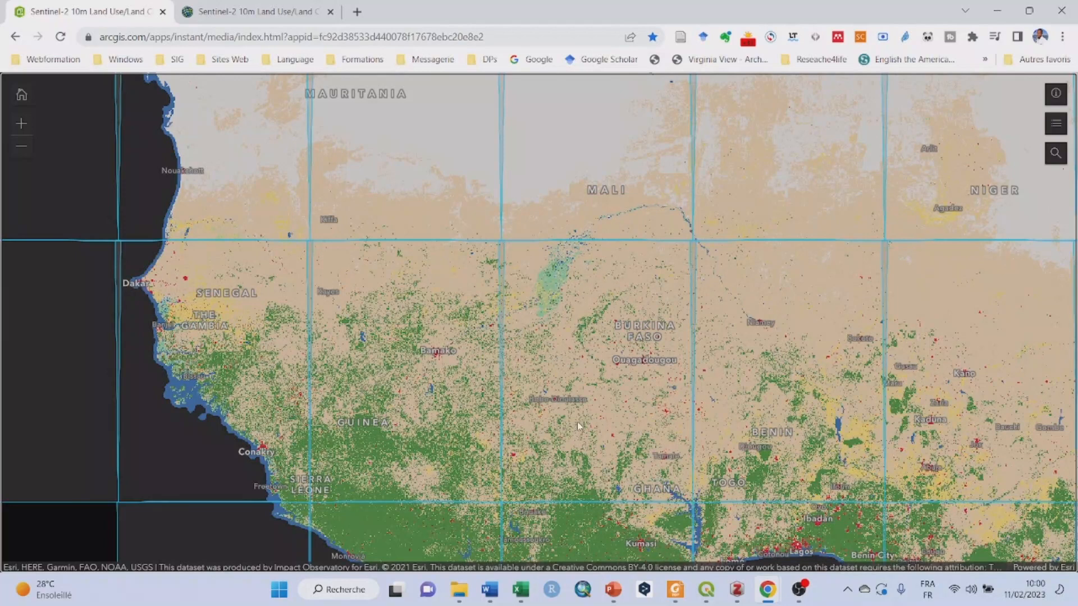
Start downloading the 2021 scene of the tile covering western Burkina Faso, with Bureau as the save location.
click(583, 340)
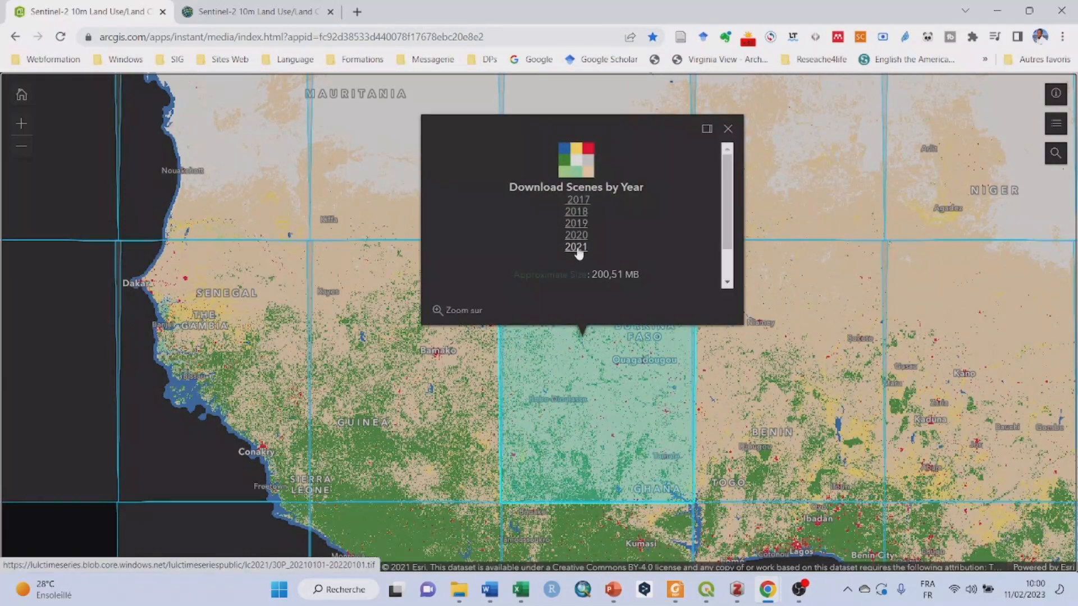
click(576, 247)
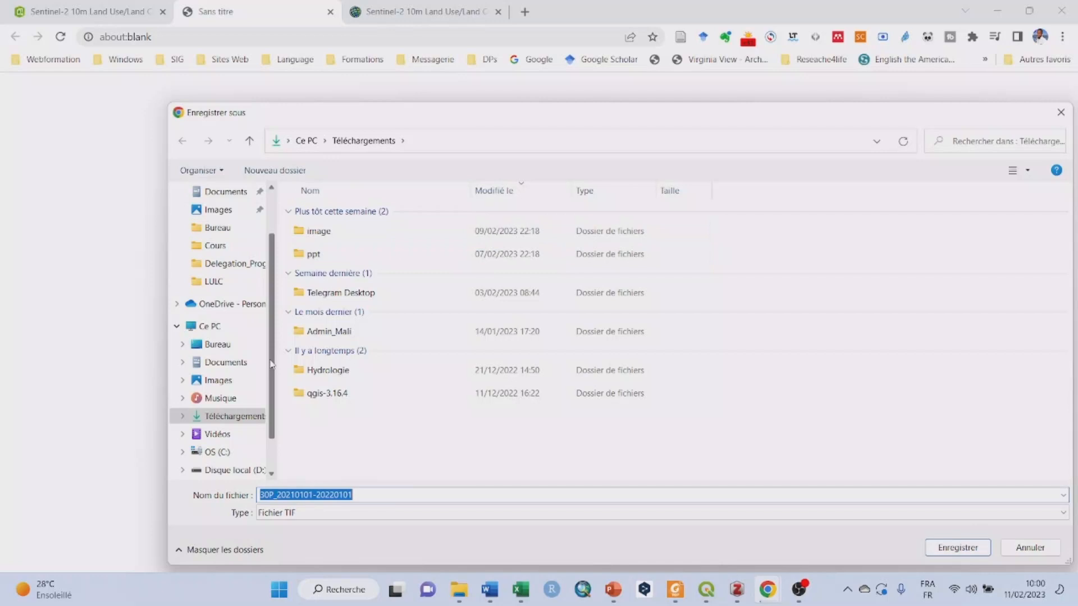
scroll(268, 362, up, 1)
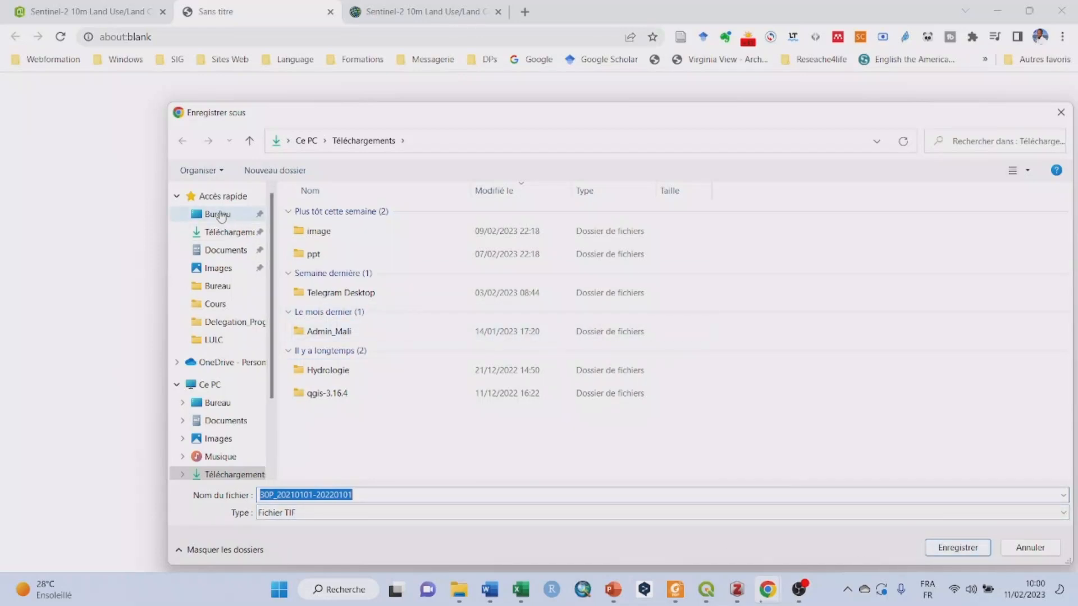
click(219, 215)
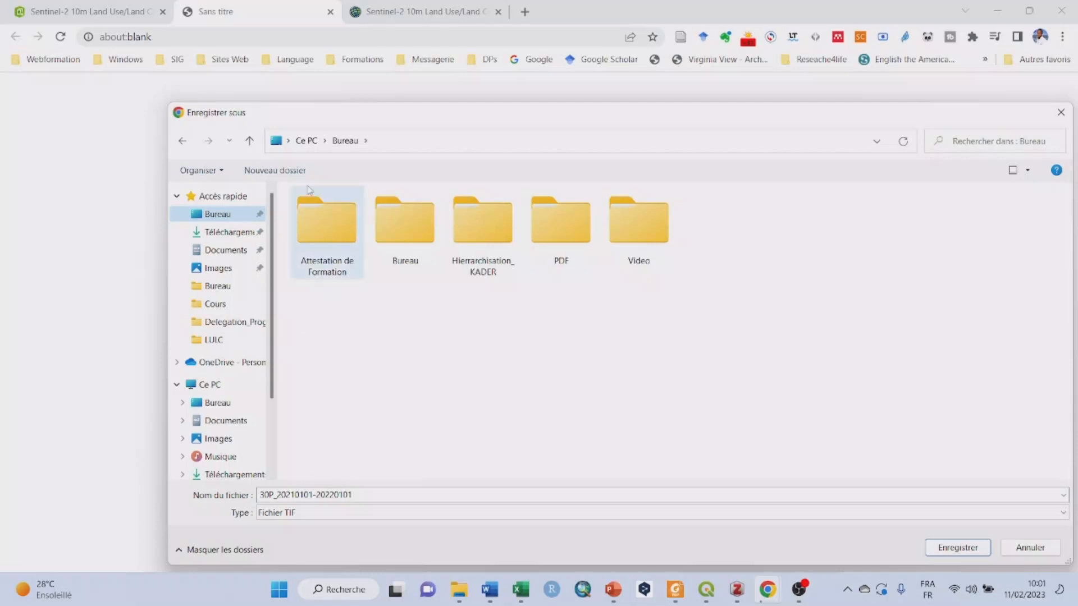
Create a folder named LULC in Bureau and open it as the destination for the TIF file.
click(275, 171)
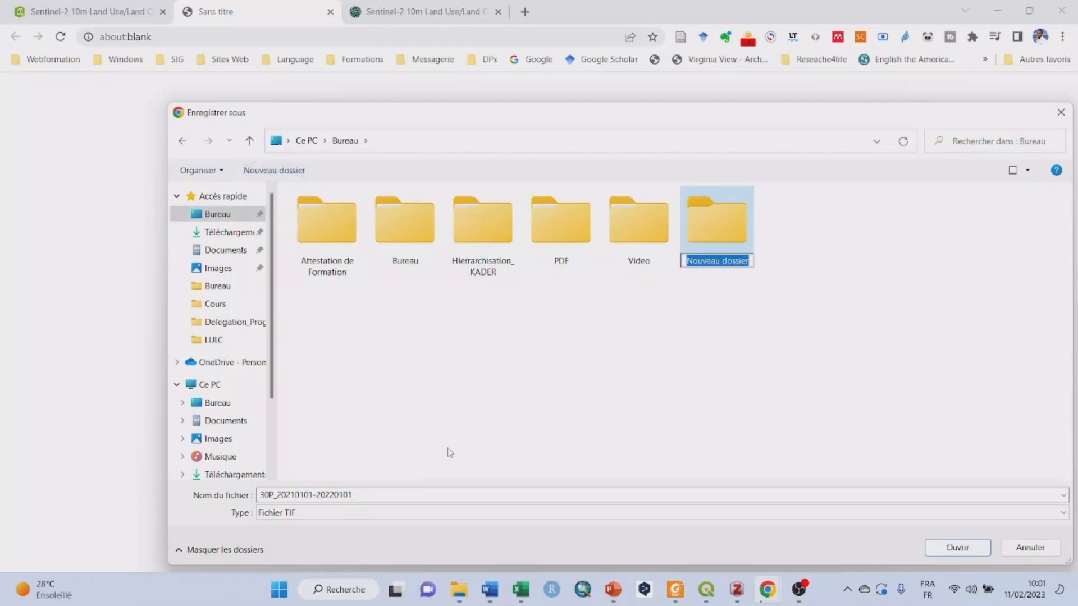
text(LU)
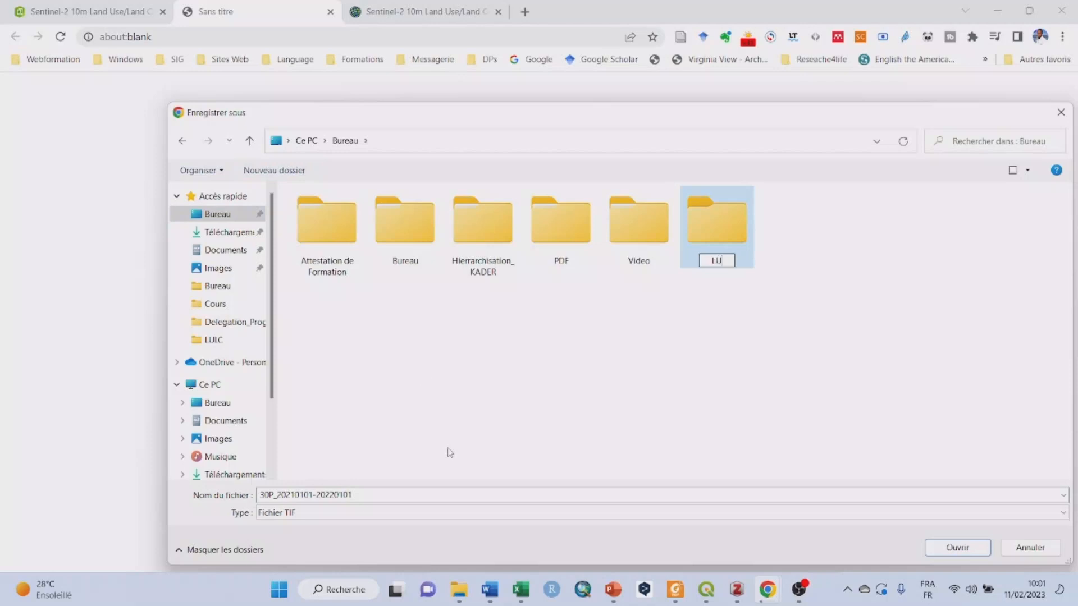
text(LC)
click(634, 391)
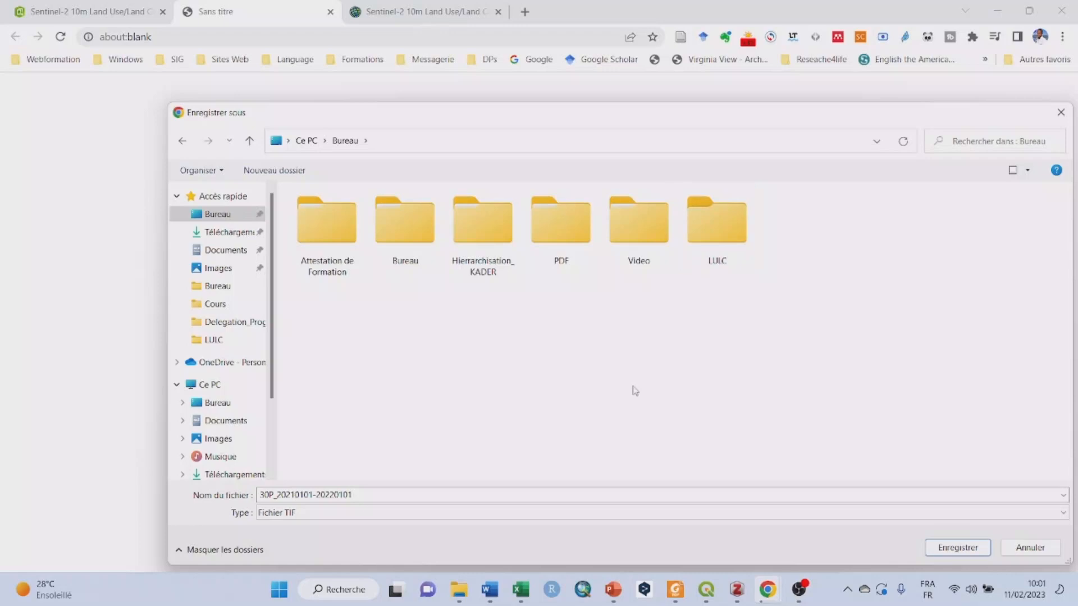
double_click(732, 244)
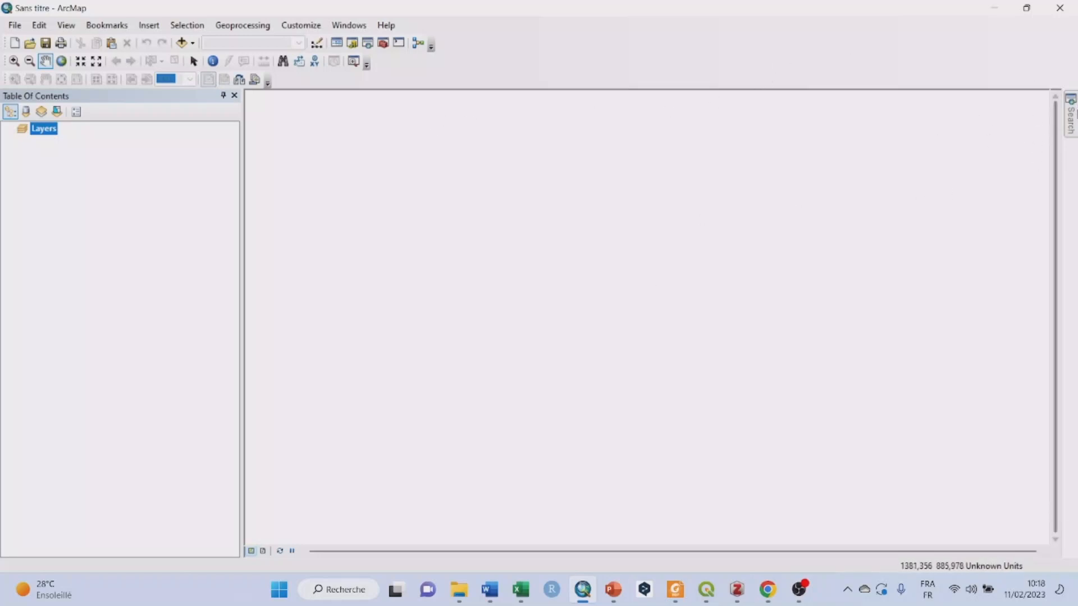
Show the Catalog window in ArcMap and remove the Search window docked beside it.
mouse_move(1071, 115)
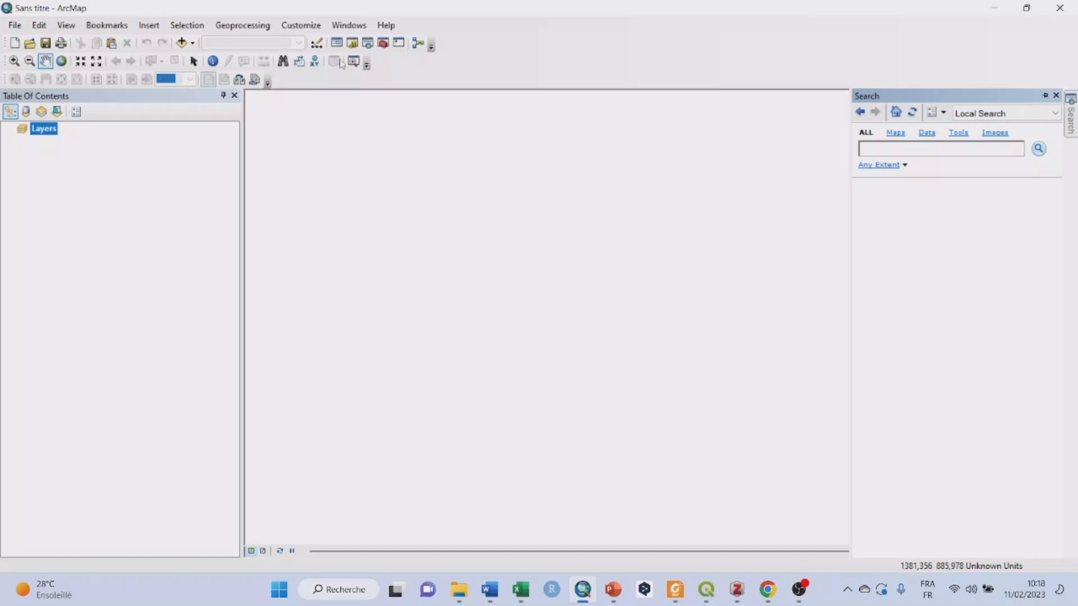
click(352, 42)
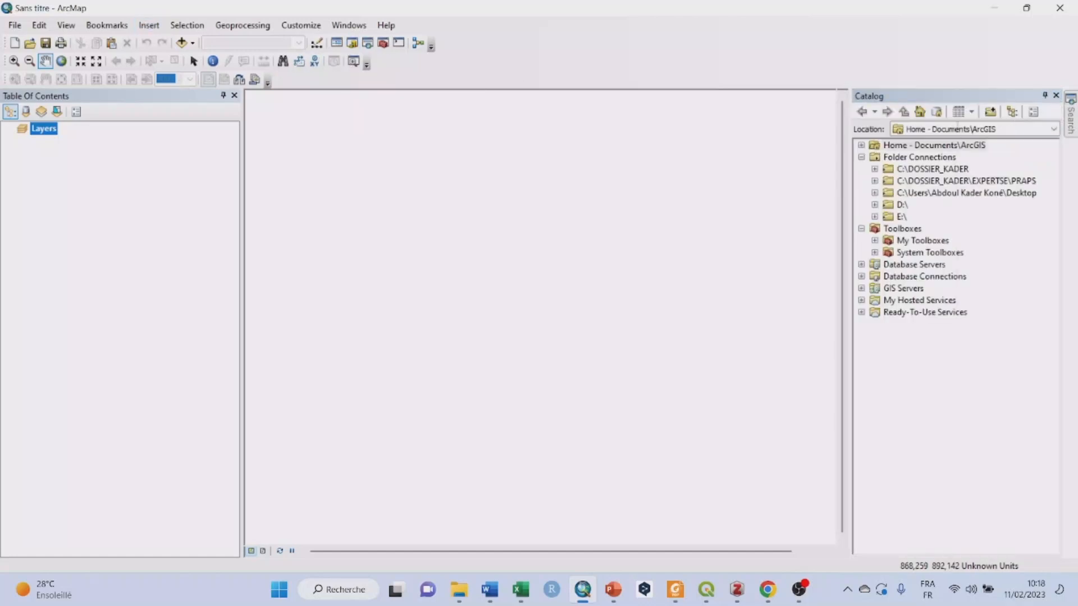
click(1071, 116)
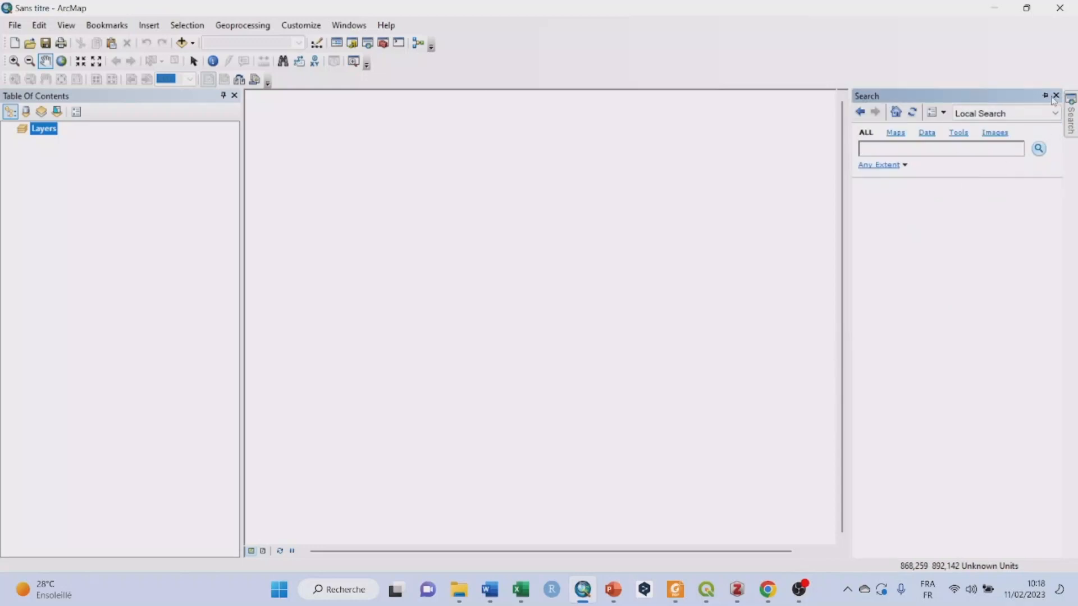
click(1056, 95)
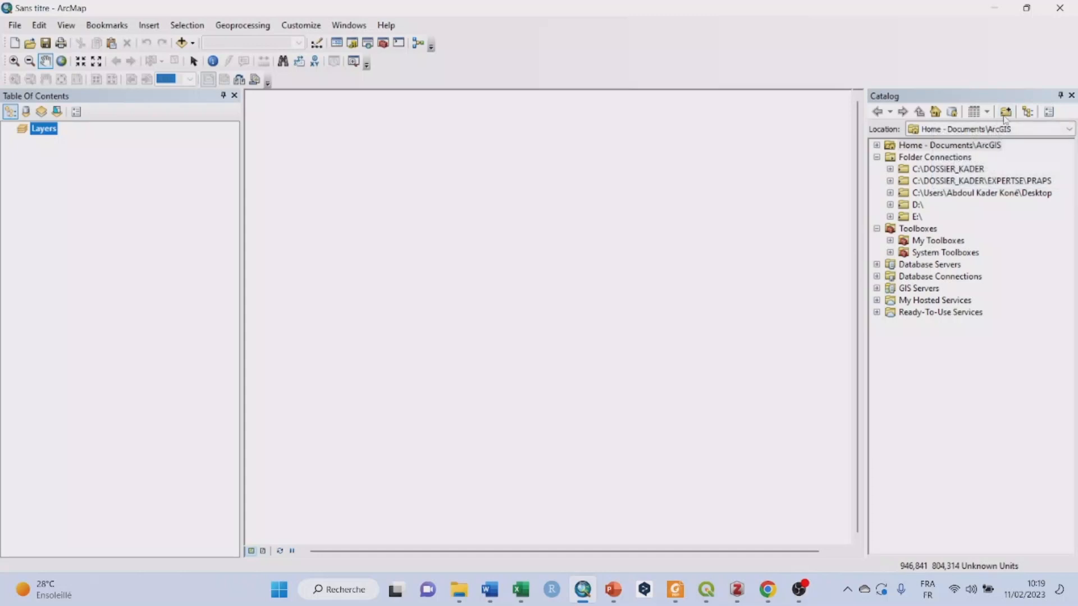
Add a folder connection to the LULC folder in Bureau and expand it in the Catalog tree.
click(1006, 112)
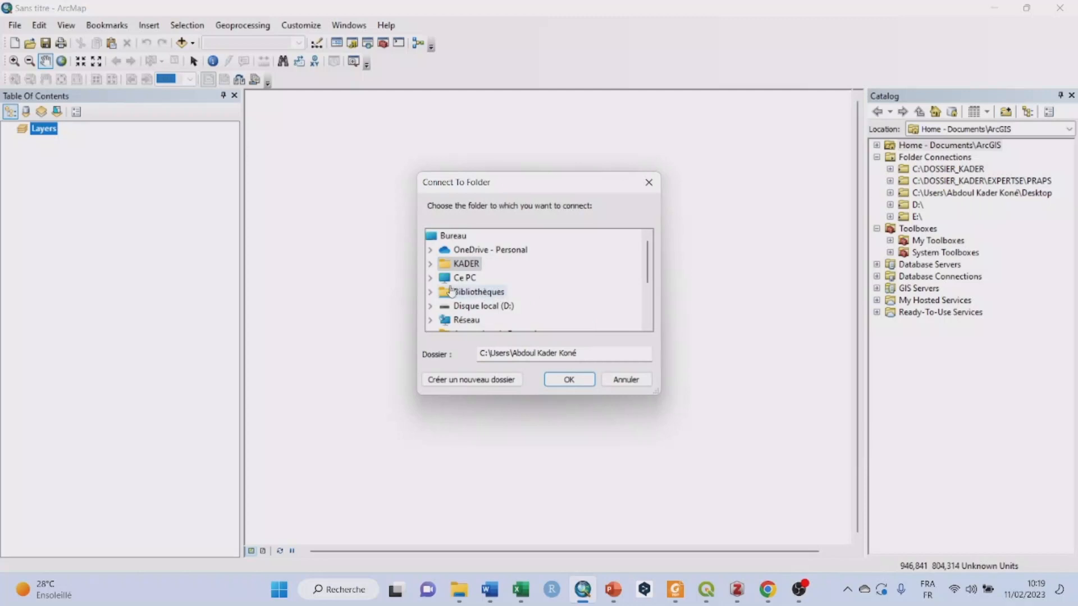
click(431, 277)
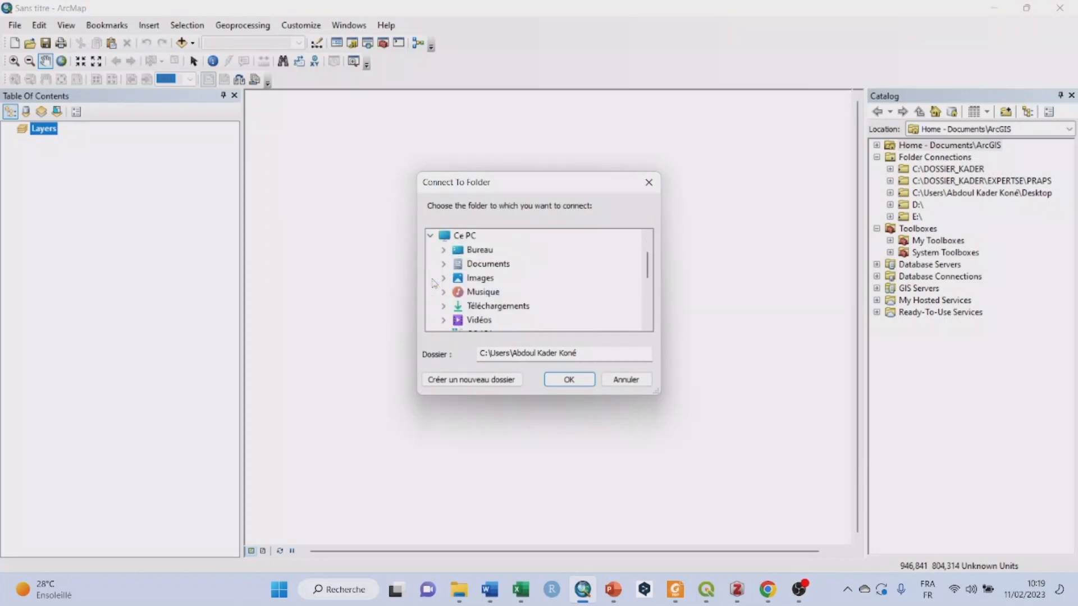
scroll(492, 258, down, 1)
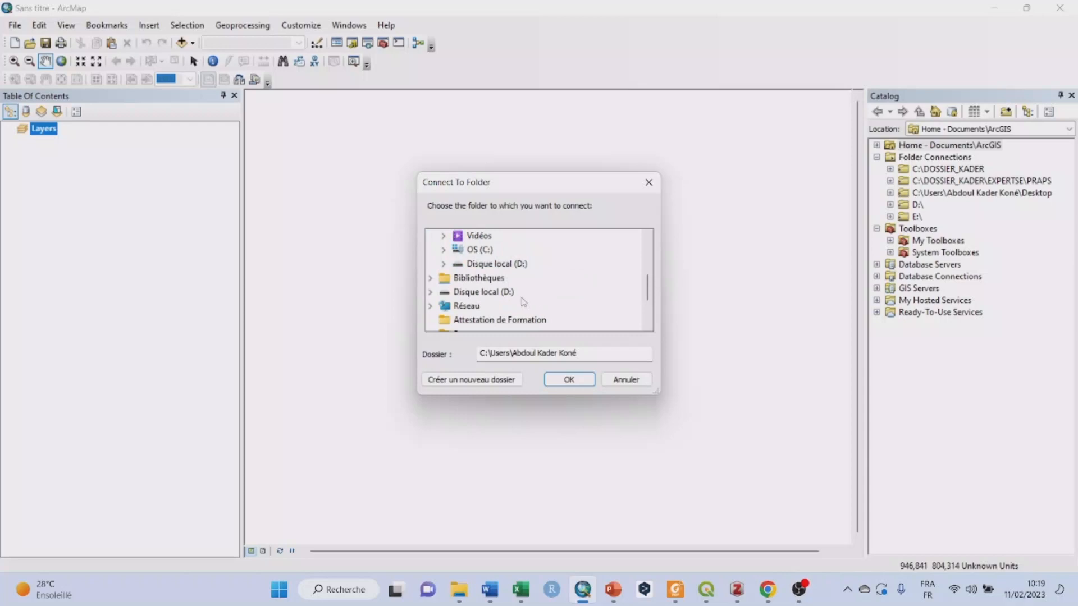
scroll(545, 287, up, 3)
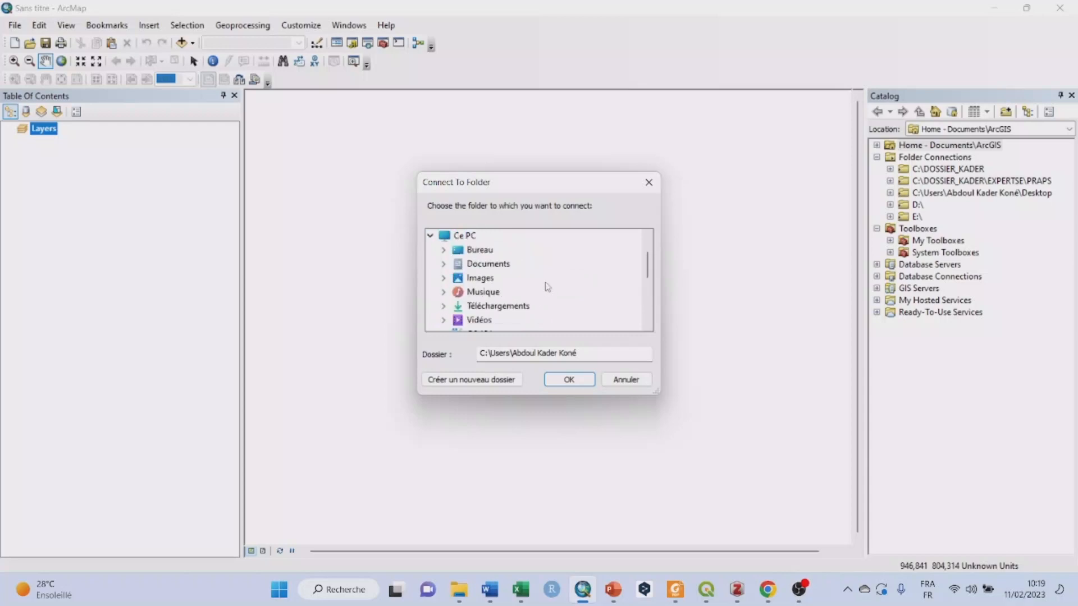
click(480, 250)
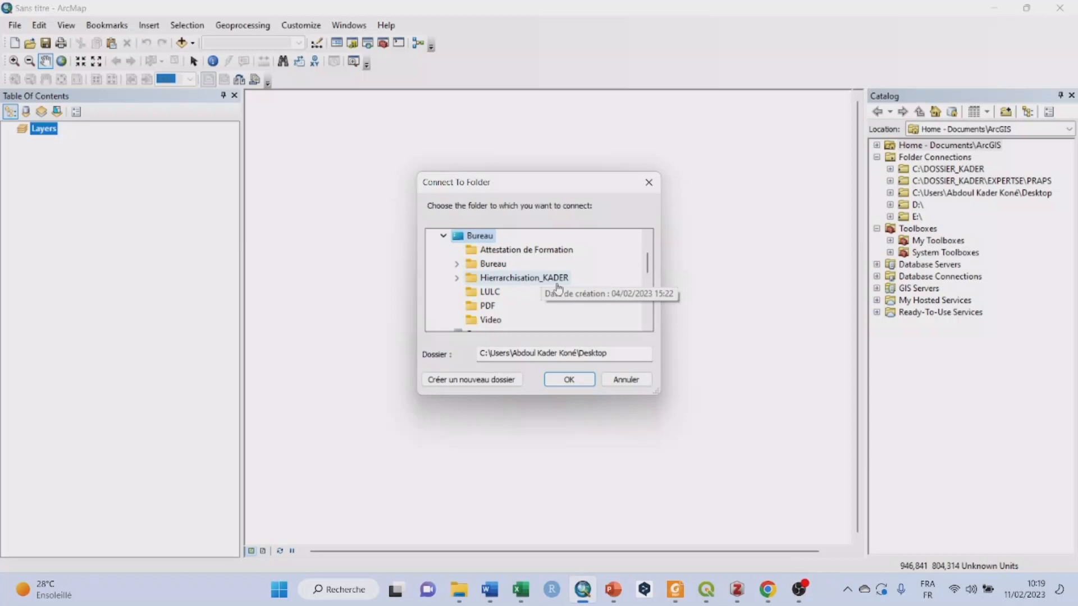
click(491, 293)
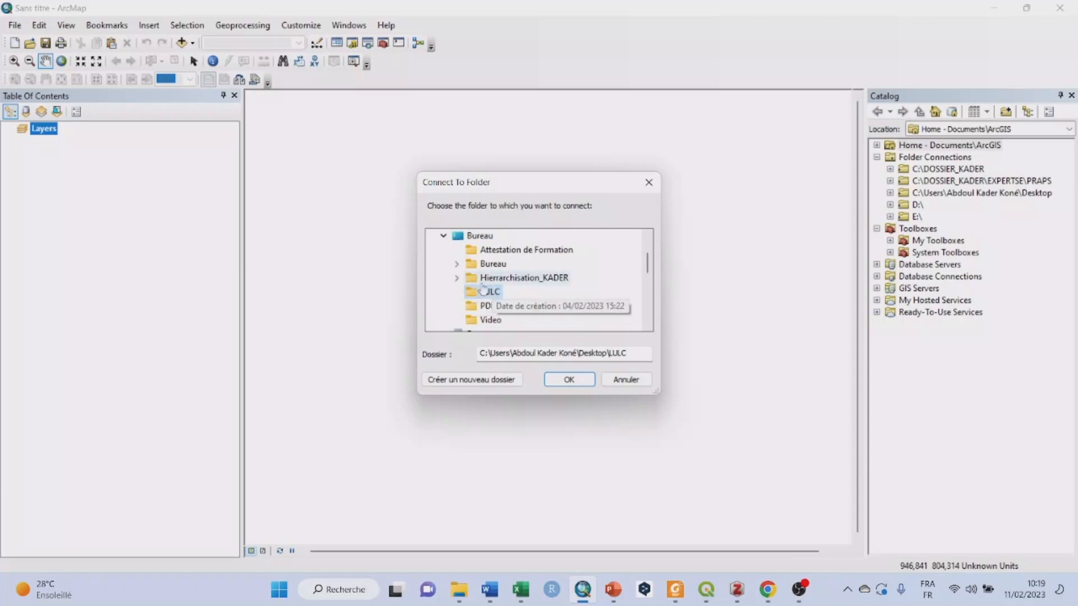
click(571, 380)
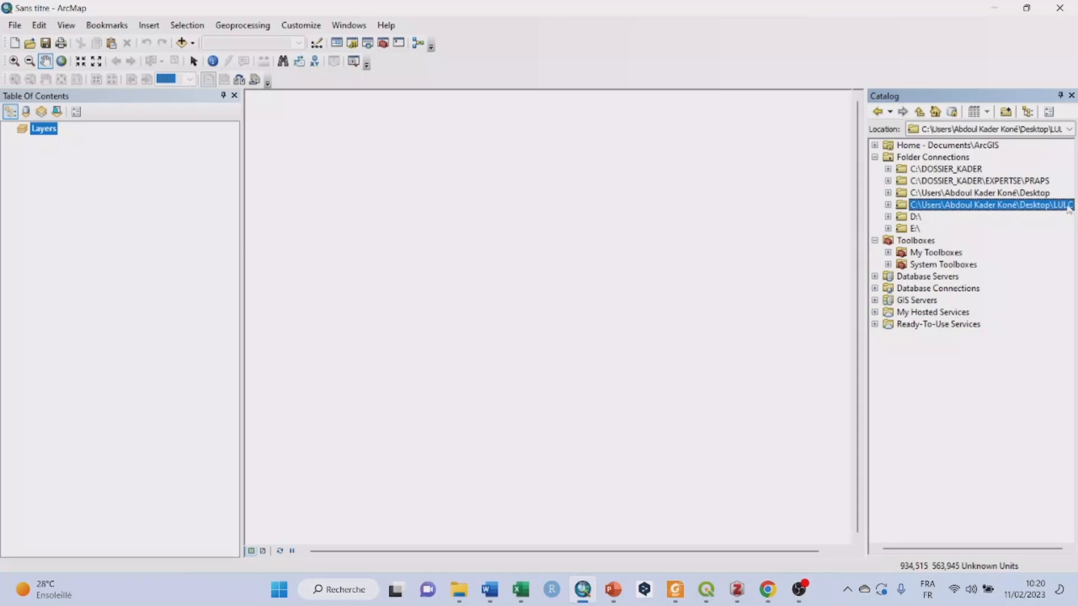
click(888, 206)
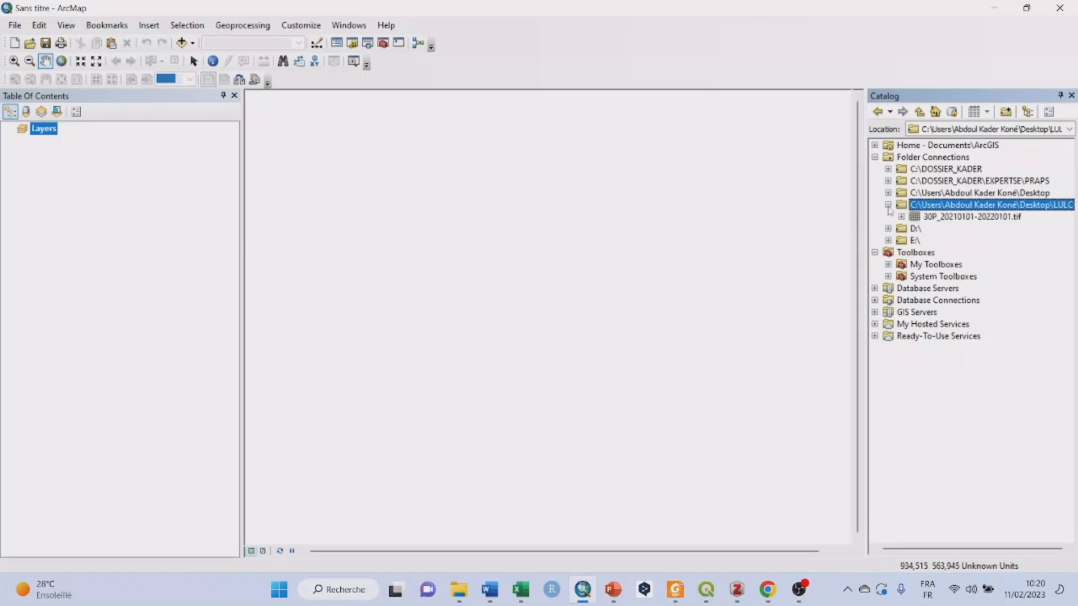
Add 30P_20210101-20220101.tif from the LULC folder connection to the map's layers, and remove it again.
click(959, 218)
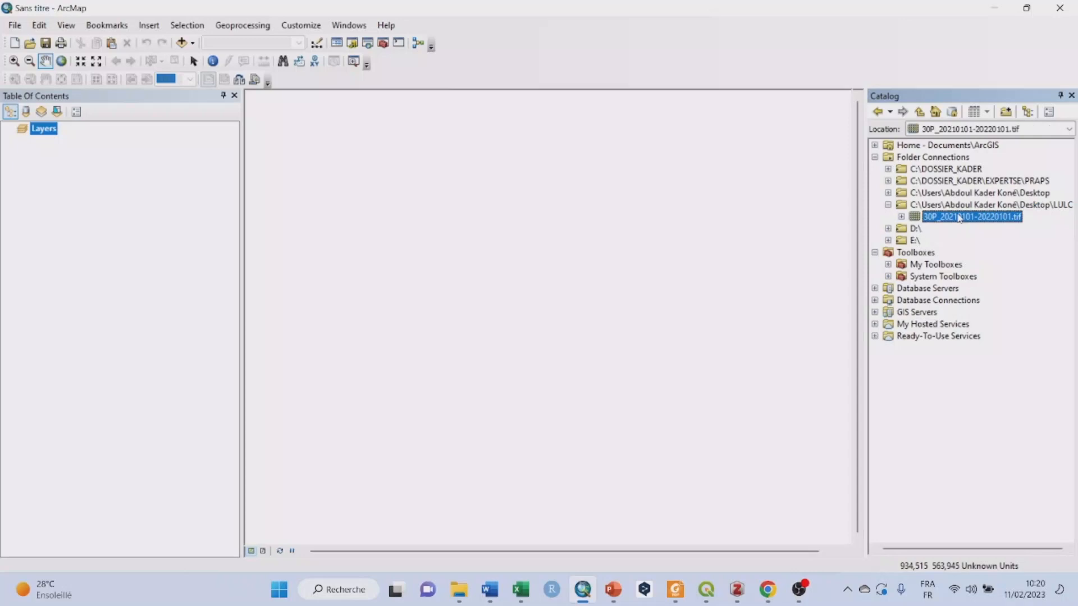
drag(960, 218, 168, 214)
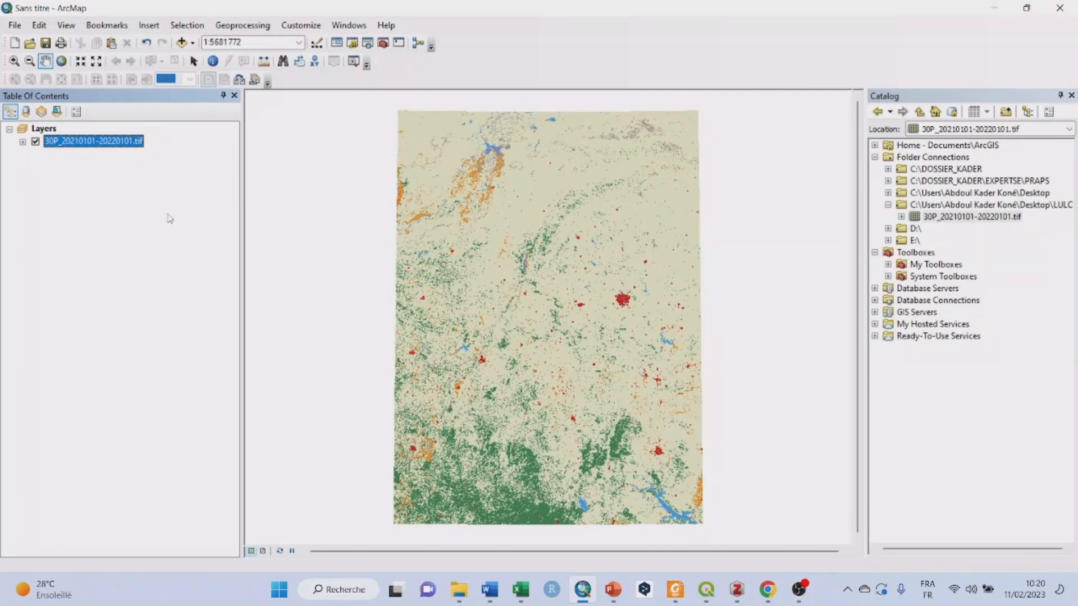
right_click(116, 145)
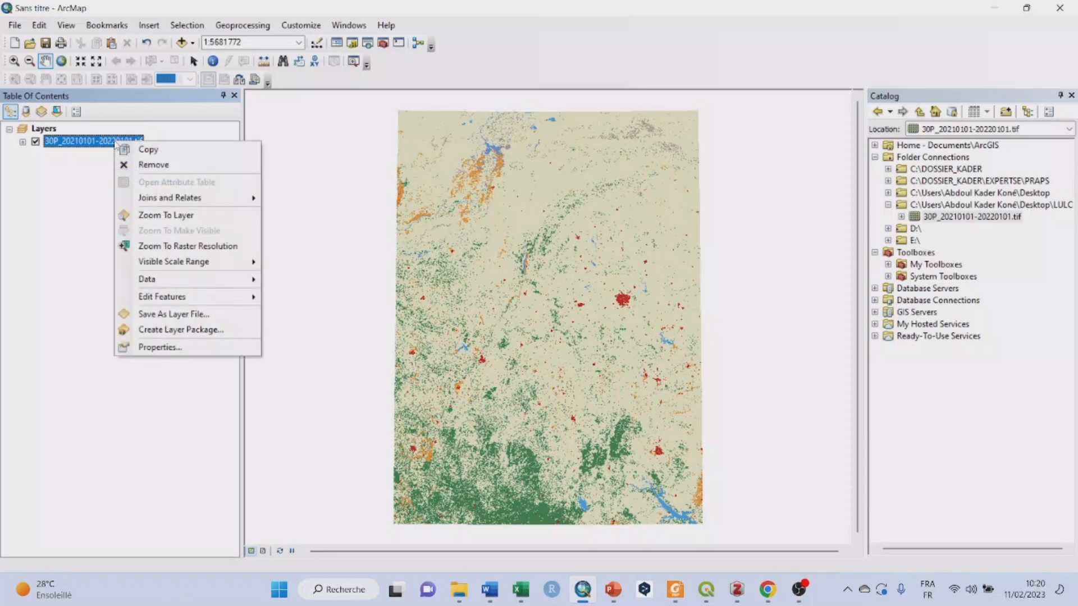
click(195, 162)
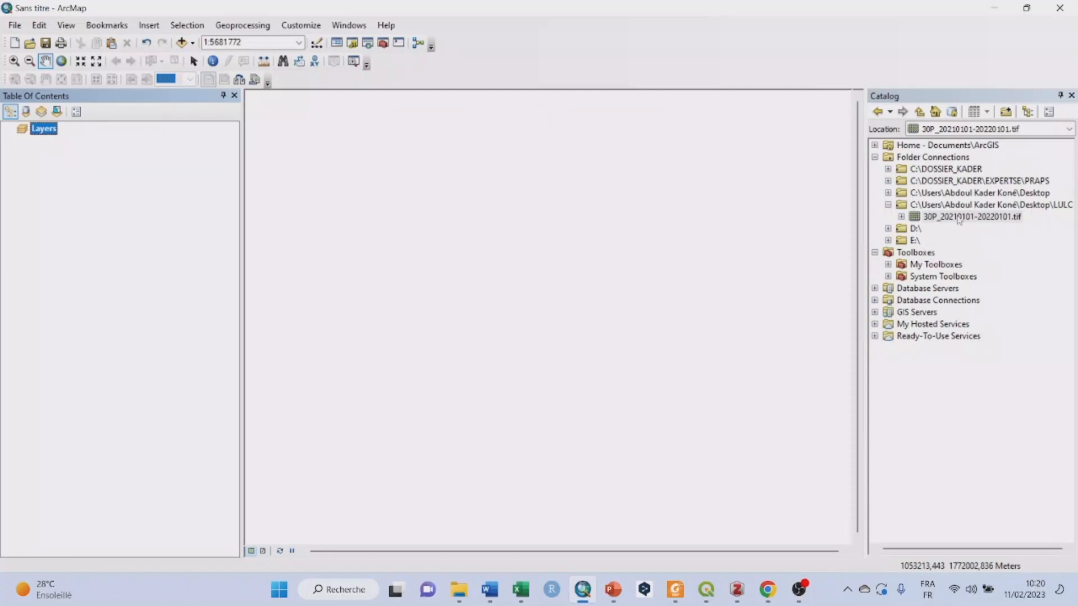
Add the 30P_20210101-20220101.tif raster to the map with Add Data, browsing to the Desktop\LULC folder connection.
click(182, 42)
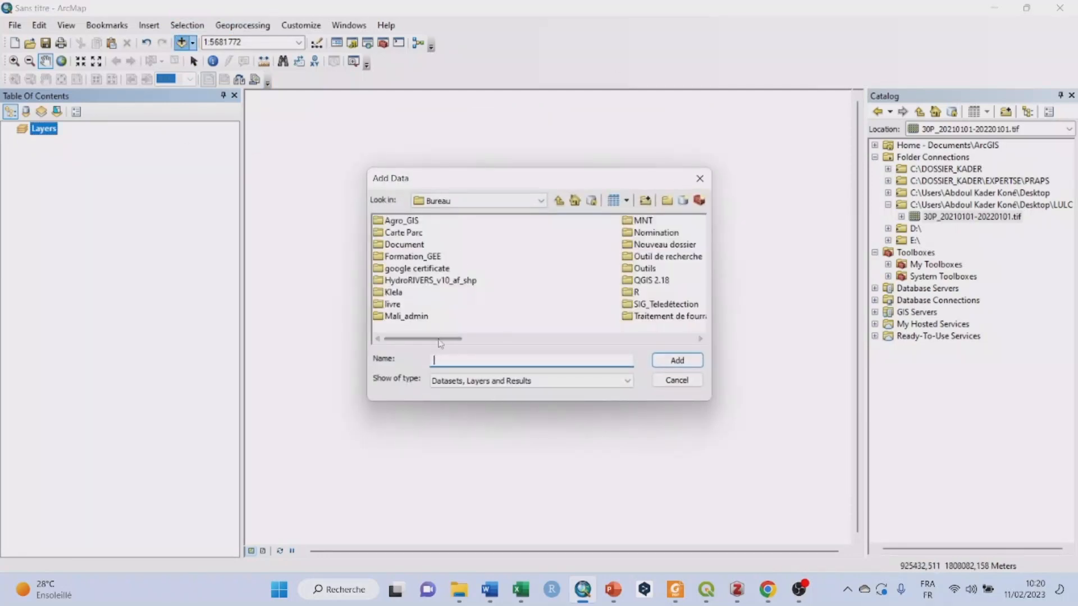
click(541, 201)
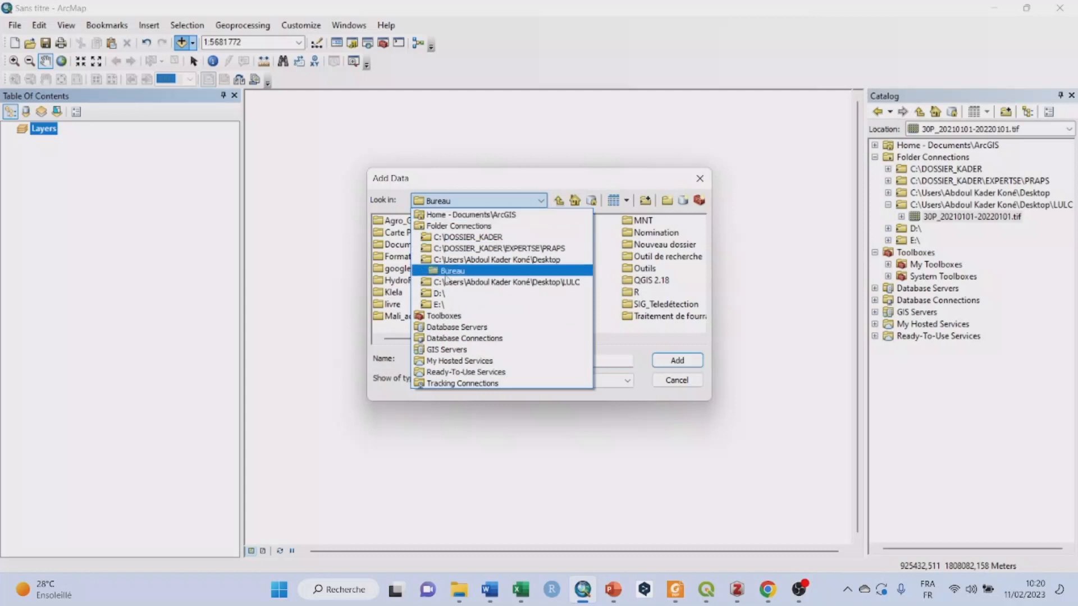
click(574, 288)
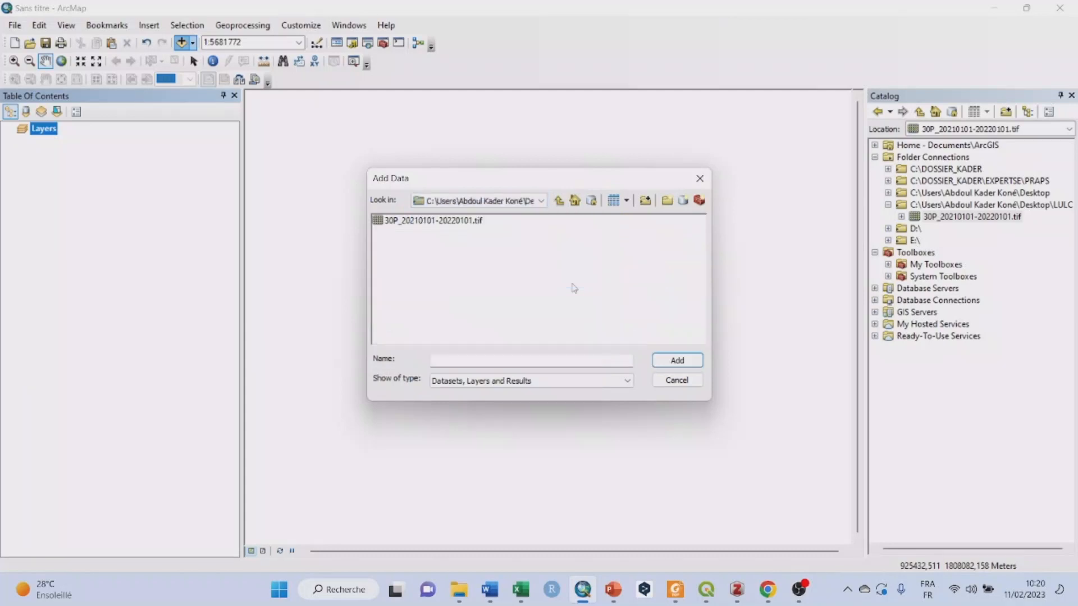
click(458, 224)
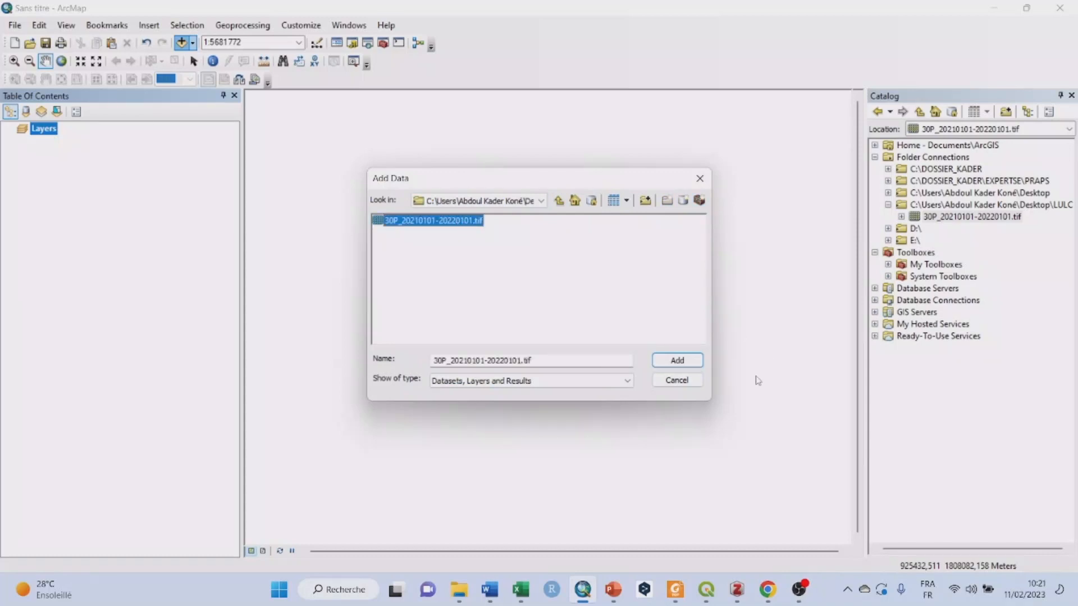
click(689, 361)
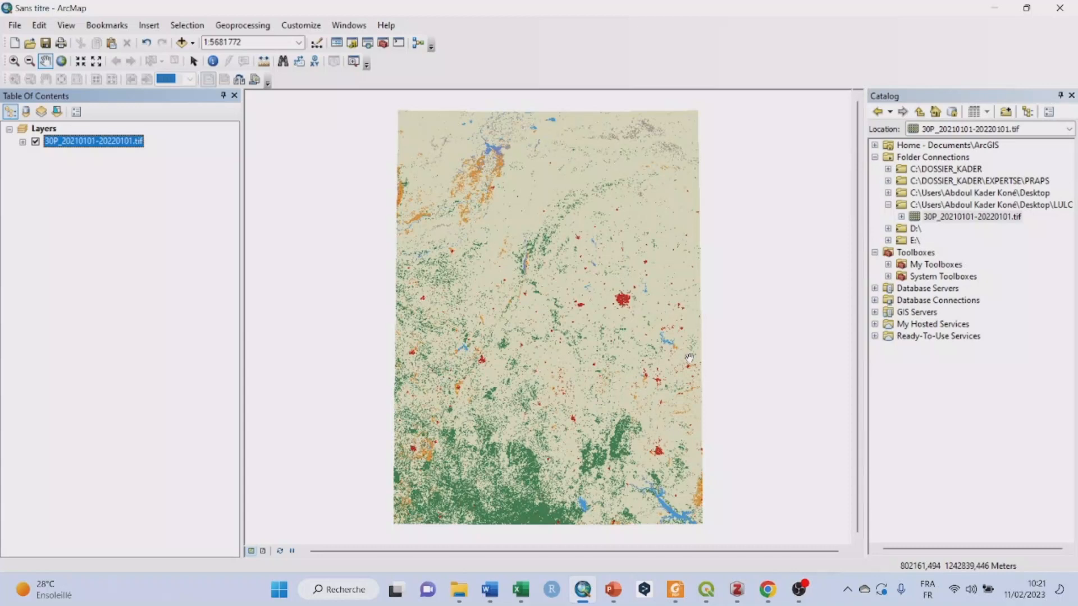
Search the D:\ folder connection in Add Data for the folder holding further data, checking folders that start with D.
click(182, 43)
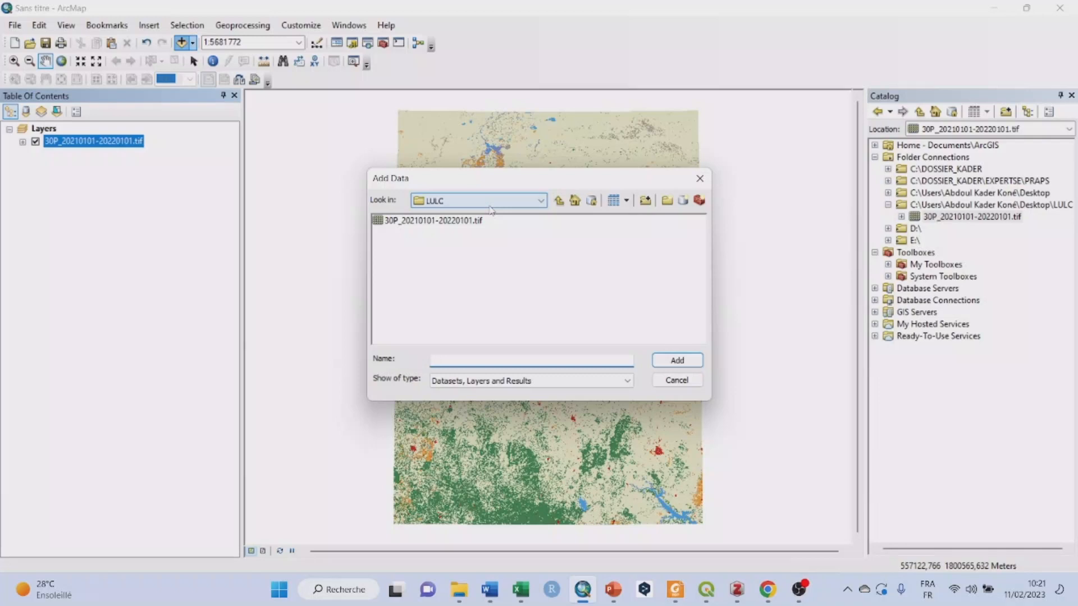
click(538, 204)
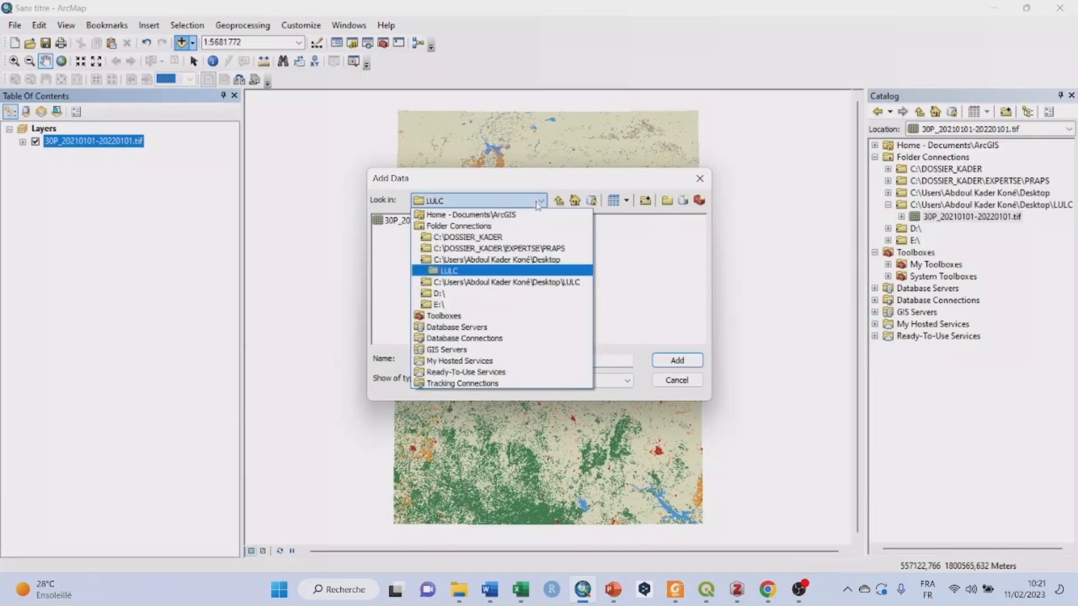
click(505, 294)
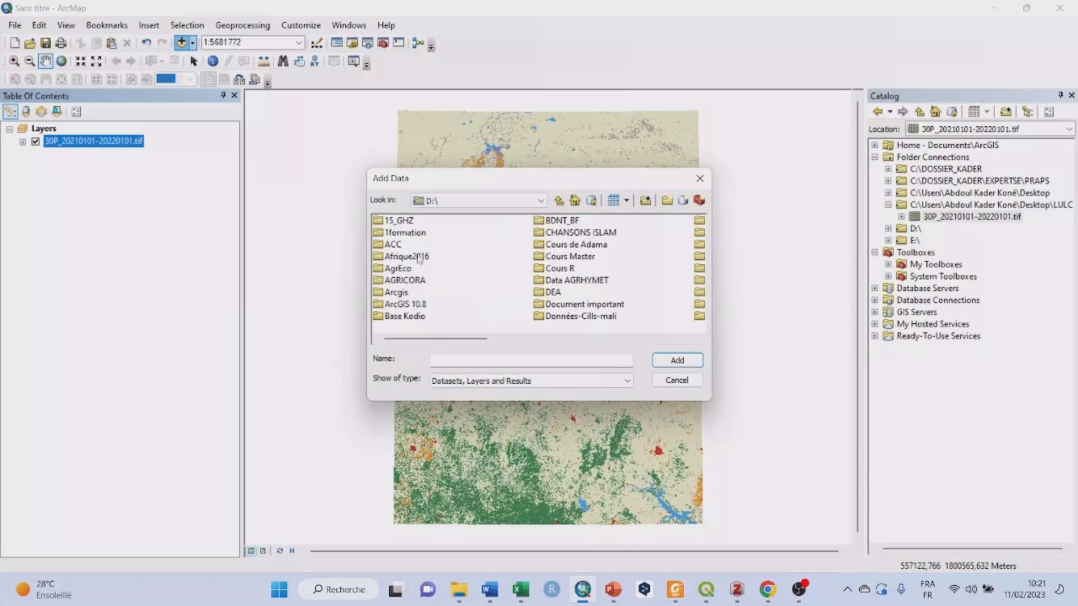
click(414, 257)
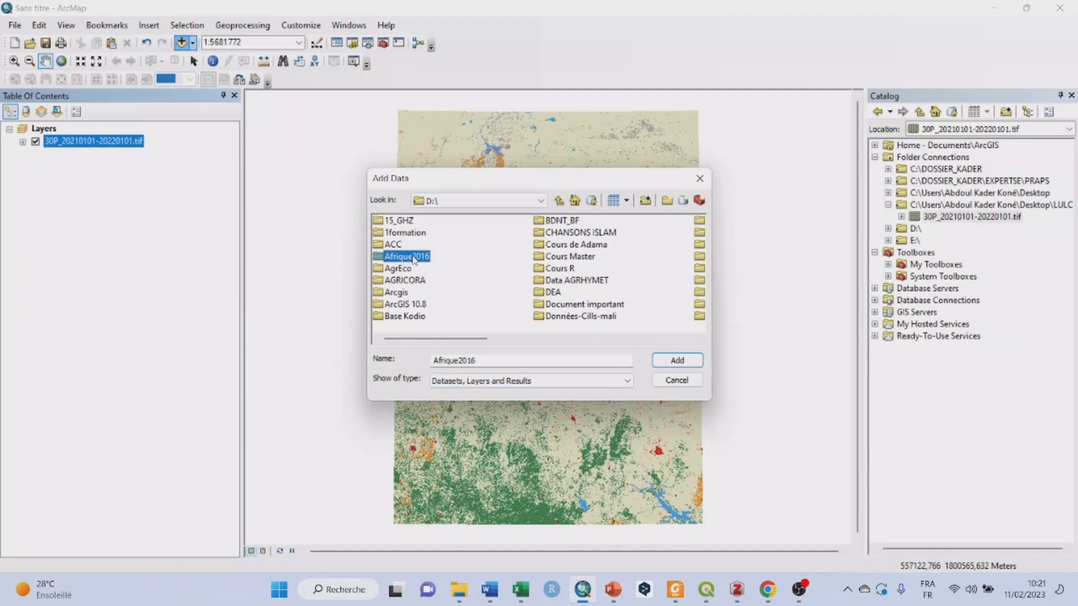
key(d)
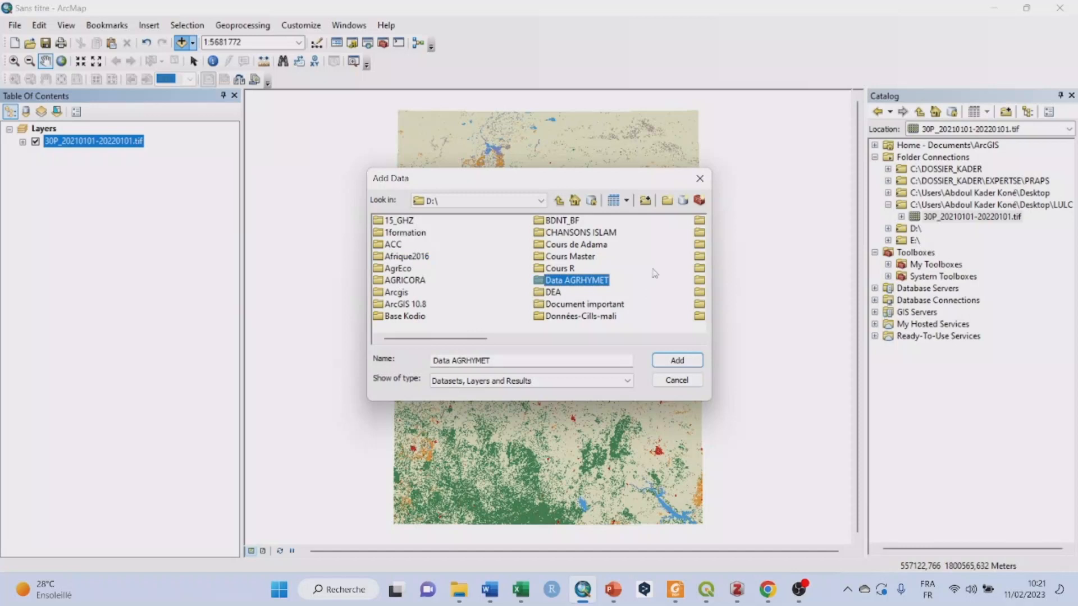
key(d)
key(d)
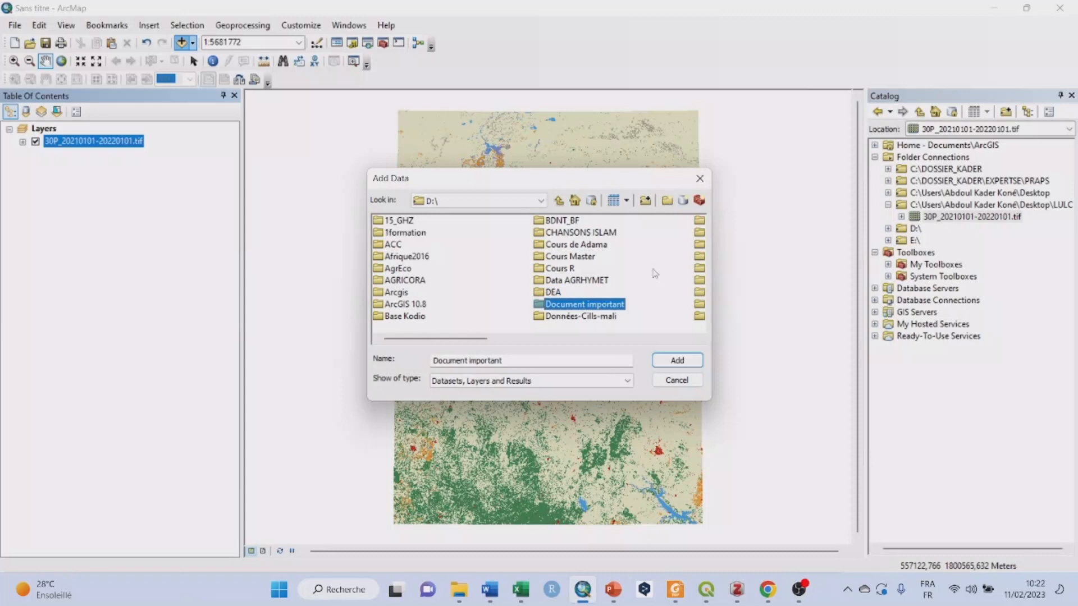
key(d)
key(d)
key(d)
key(d)
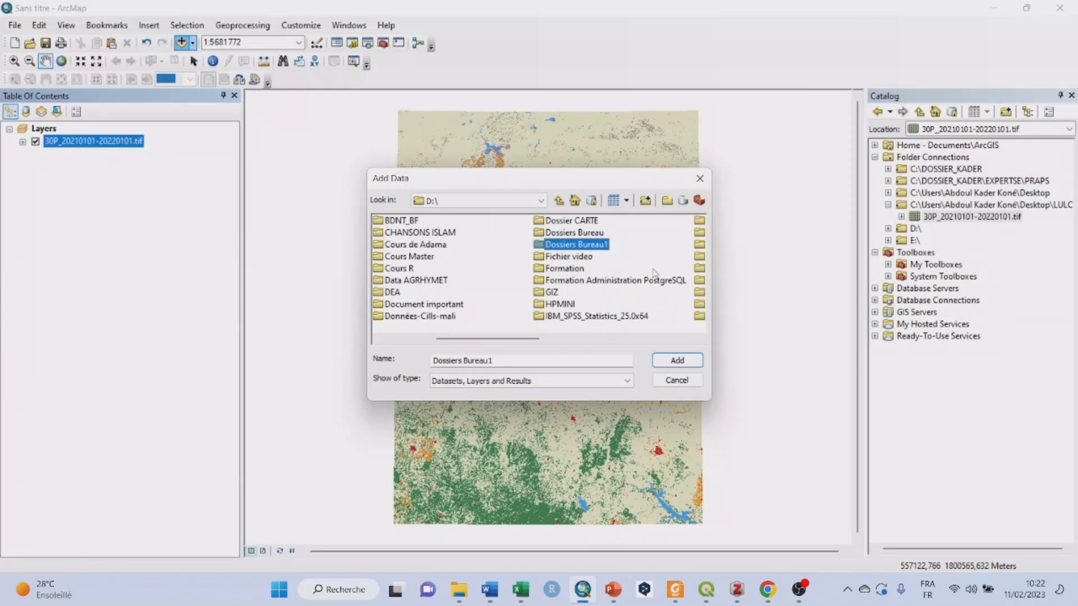
key(d)
key(d)
key(d)
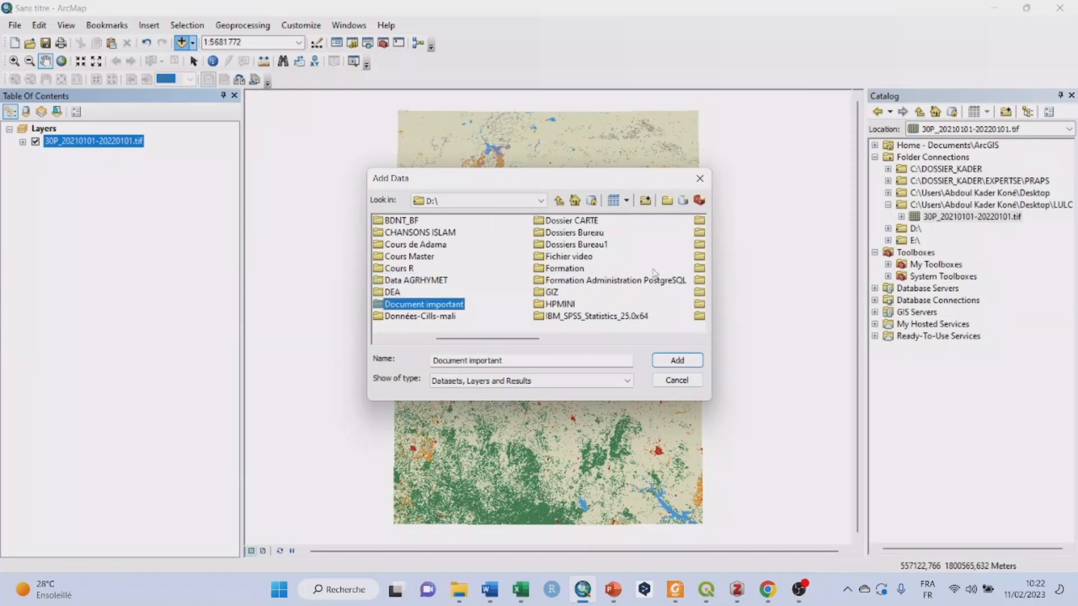
click(394, 292)
click(429, 280)
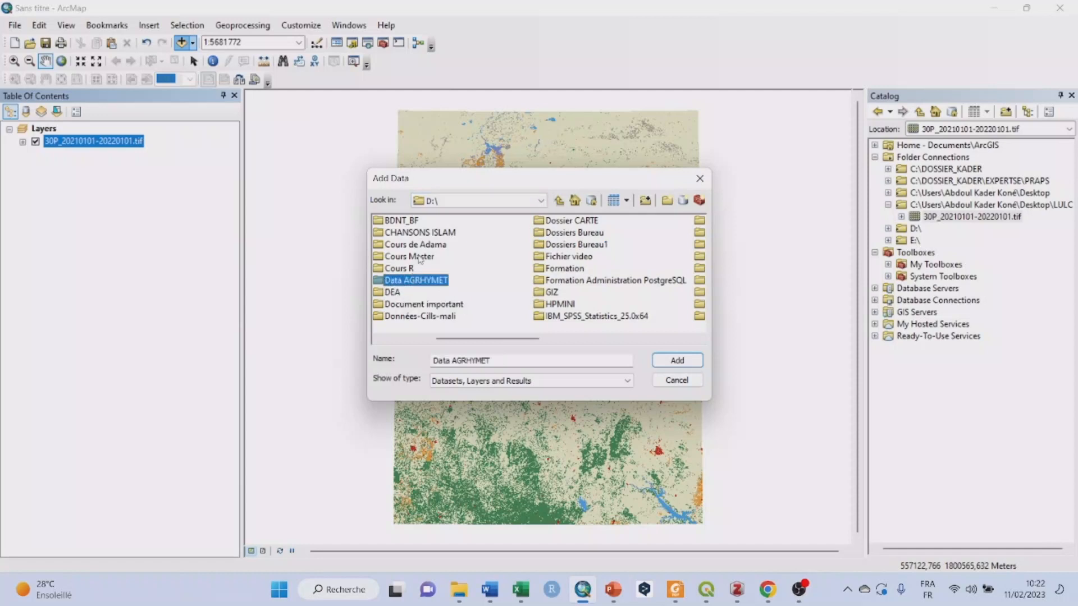
click(419, 257)
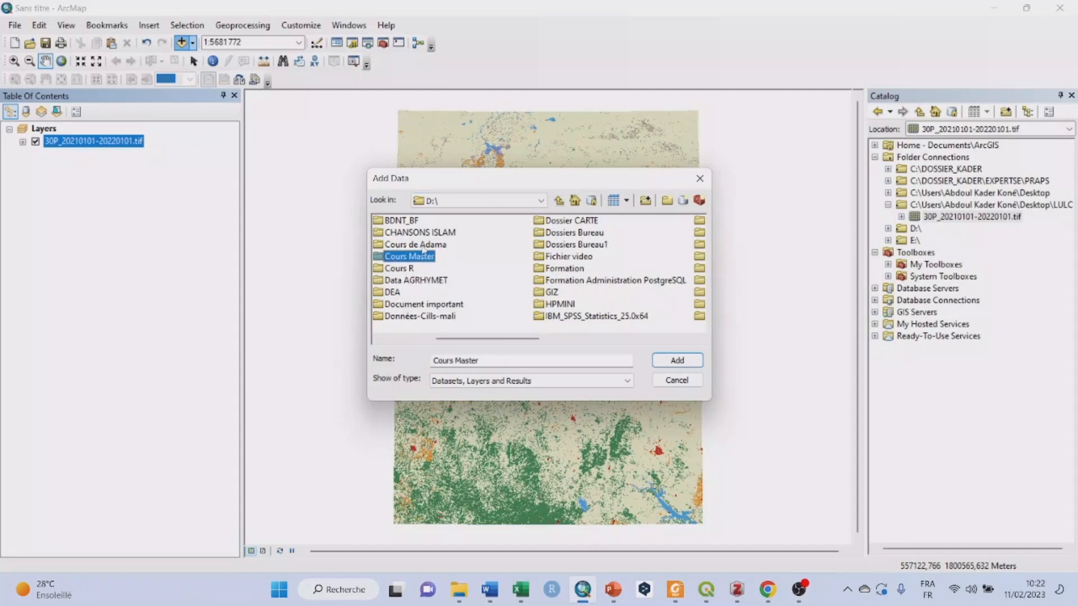
click(423, 245)
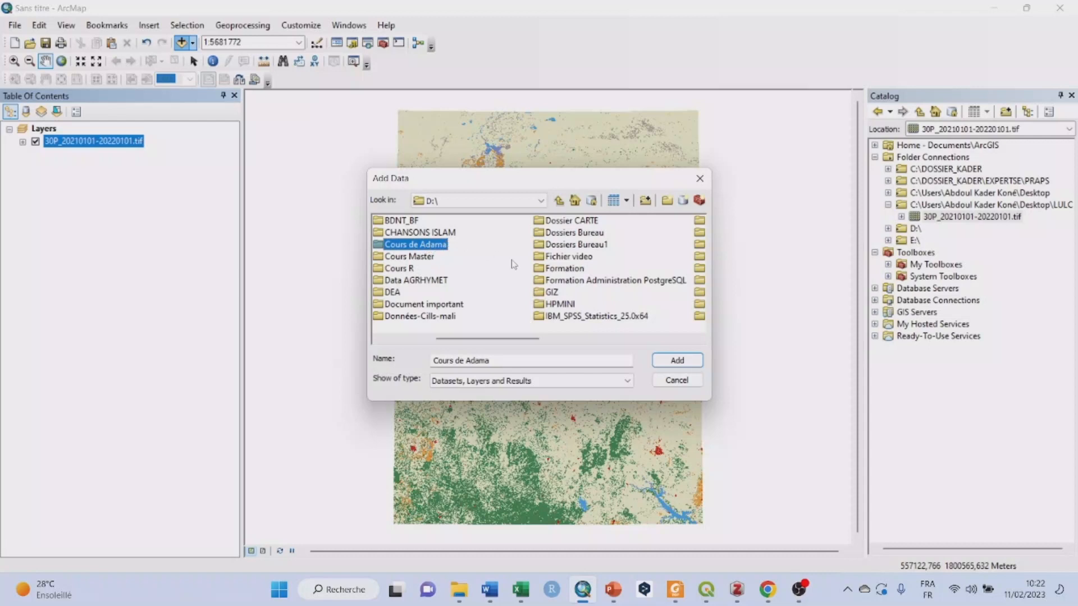
click(450, 233)
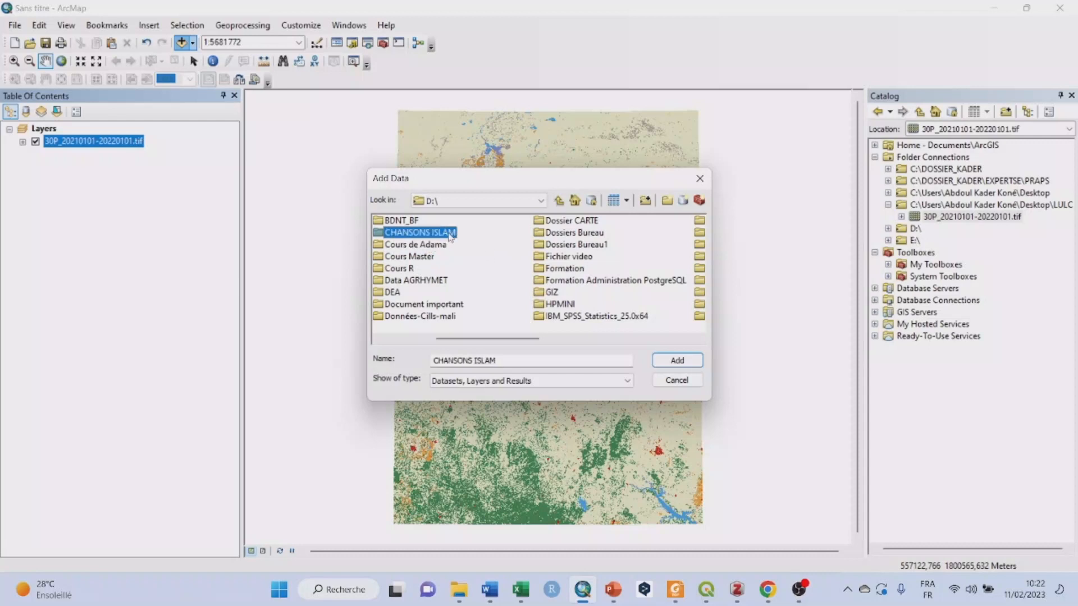
key(d)
key(d)
key(d)
key(d)
key(d)
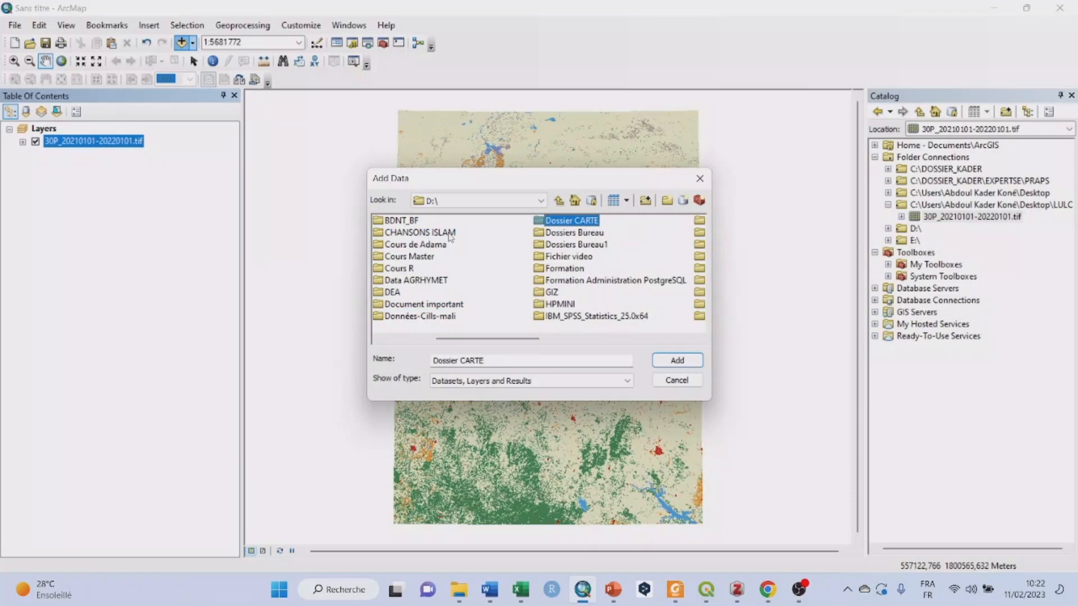
click(418, 304)
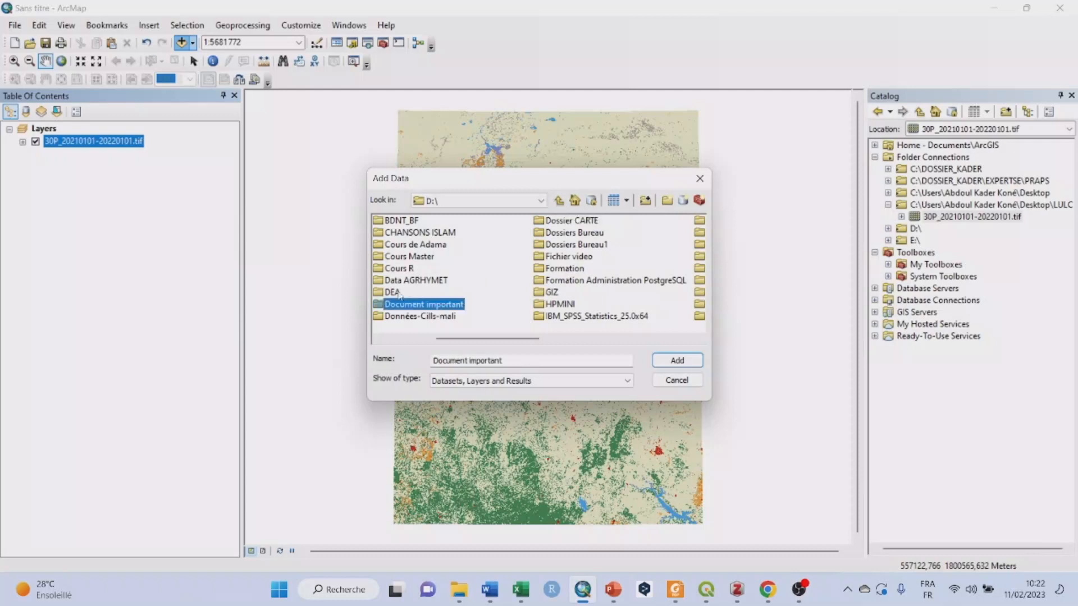
click(389, 292)
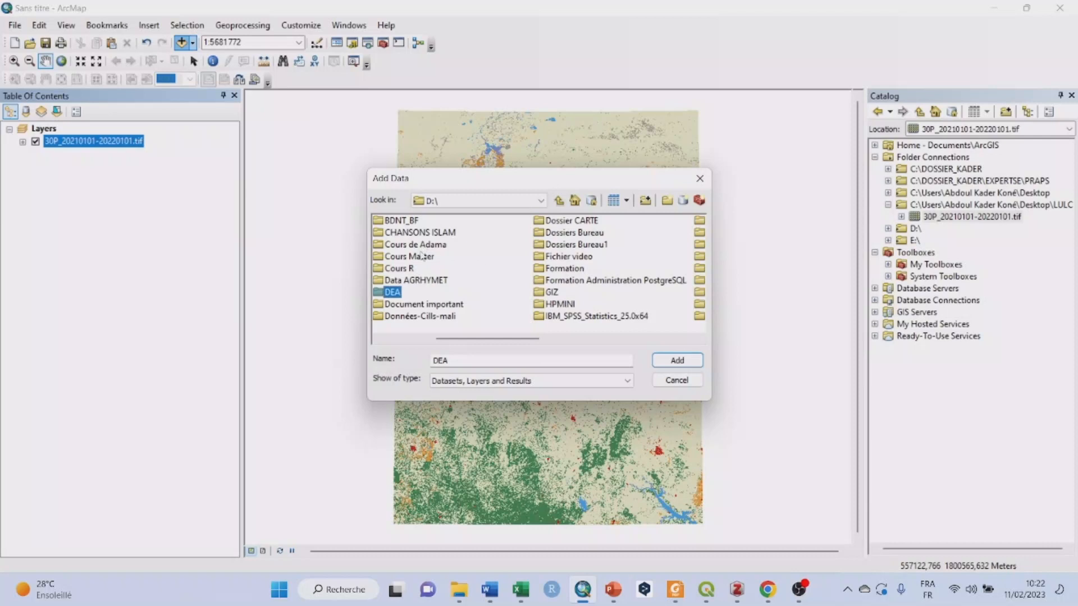
click(400, 269)
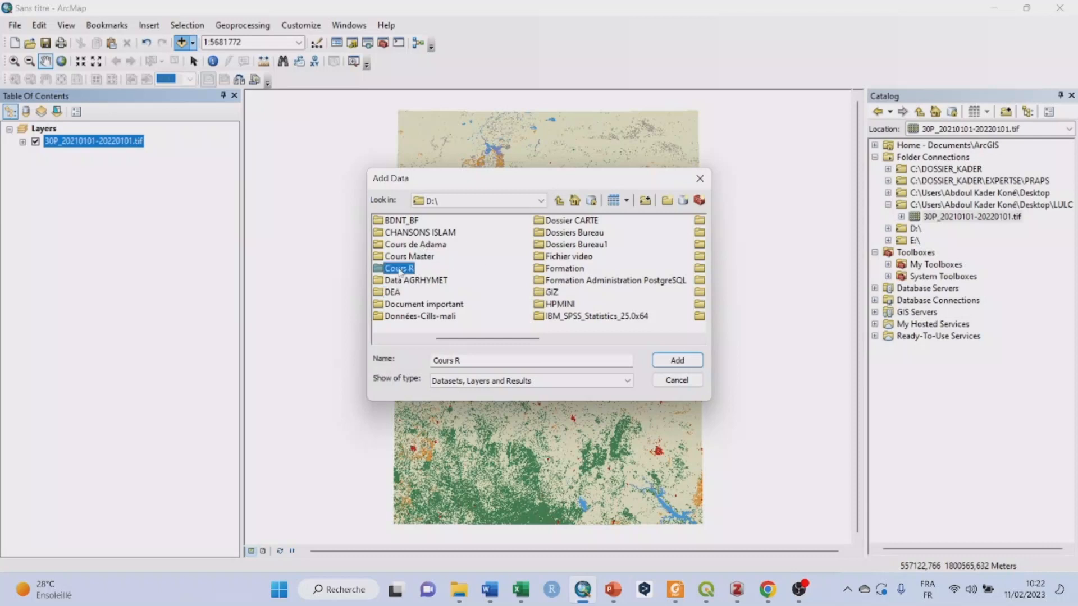
click(434, 238)
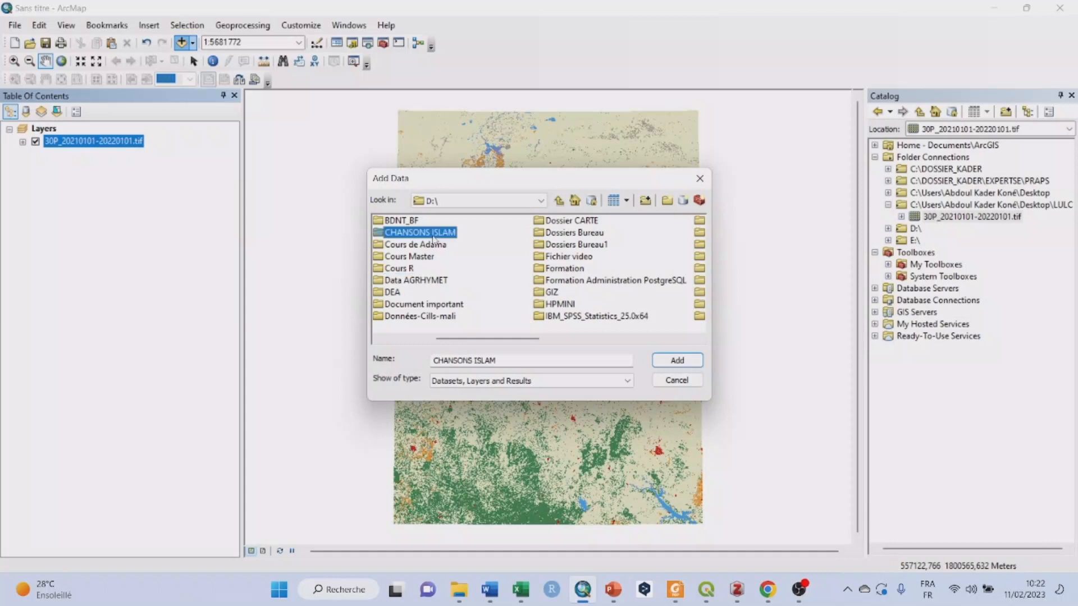
key(d)
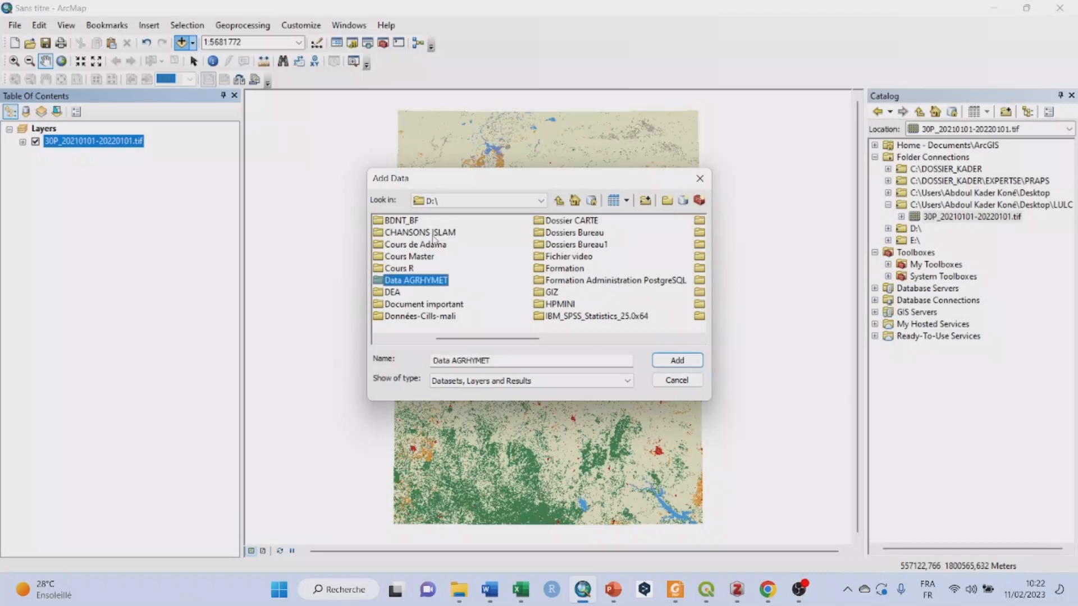
key(d)
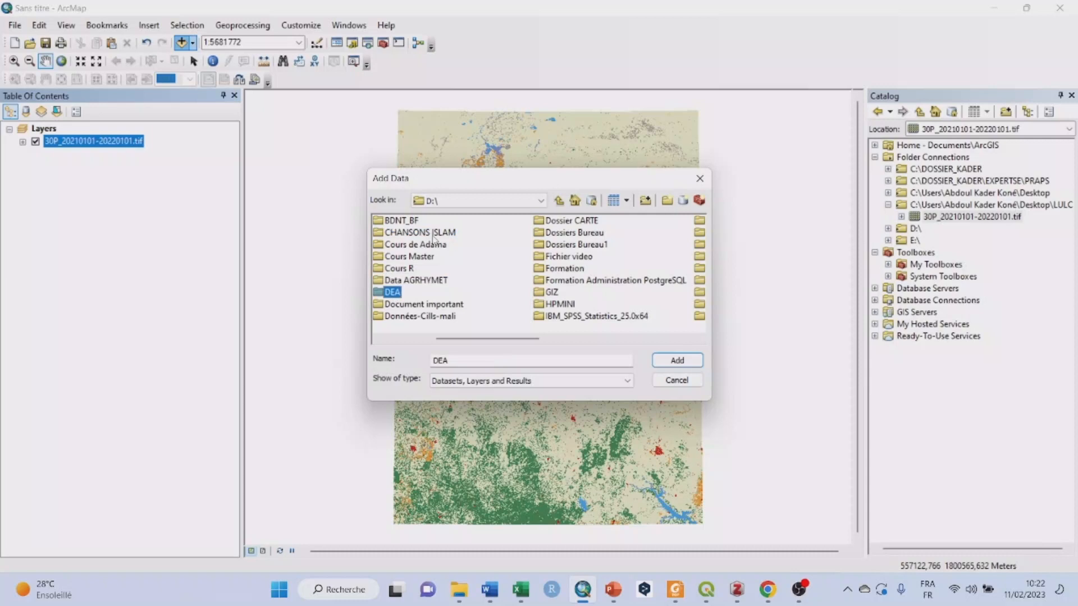
key(d)
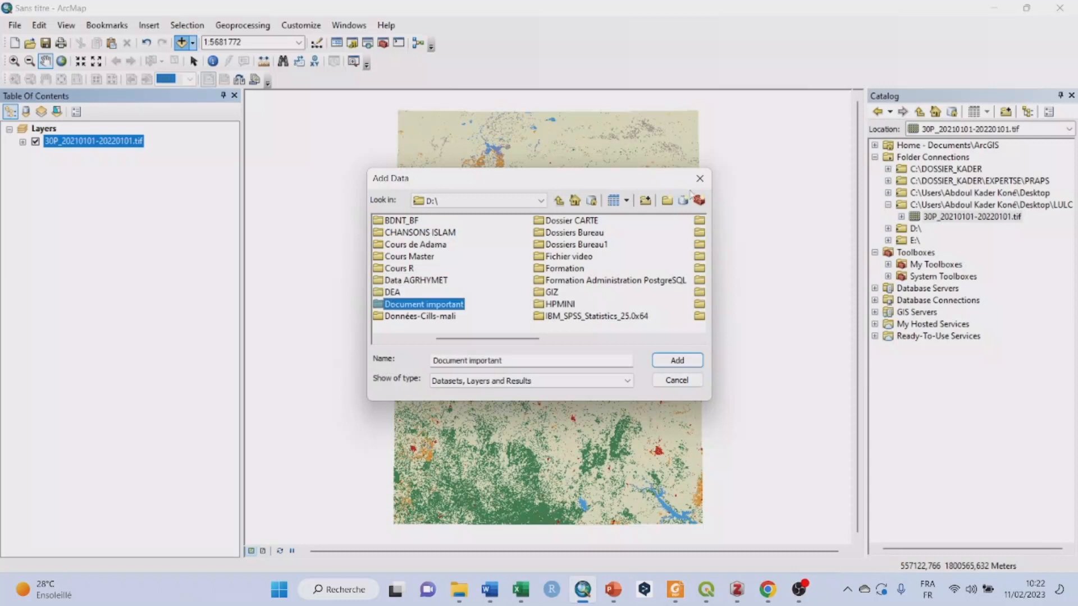
Check the contents of the E:\ connection and the list of other connections, and close Add Data without adding anything.
click(541, 201)
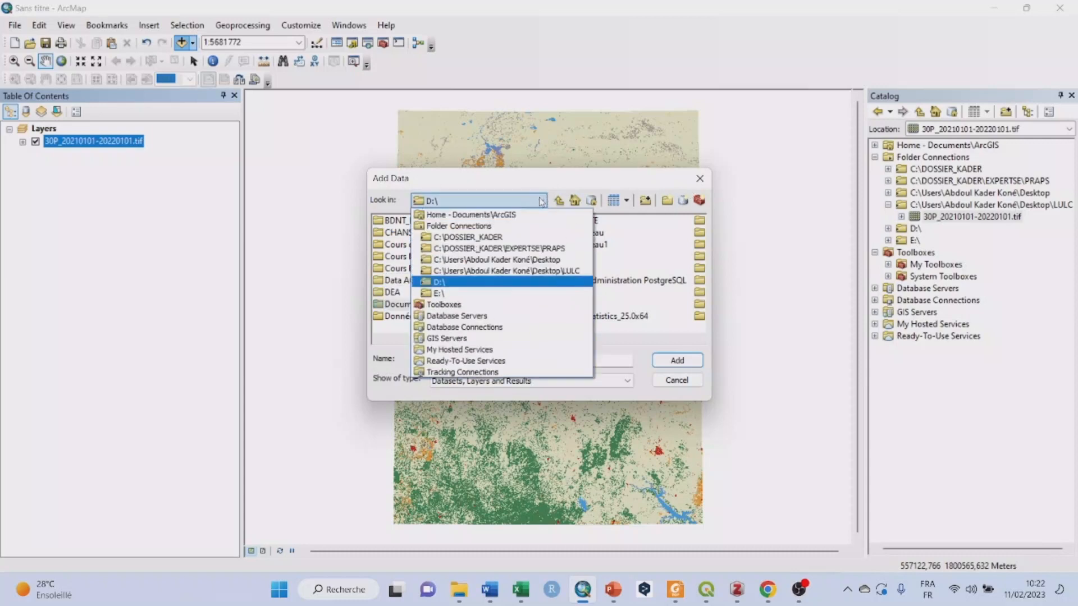
click(489, 294)
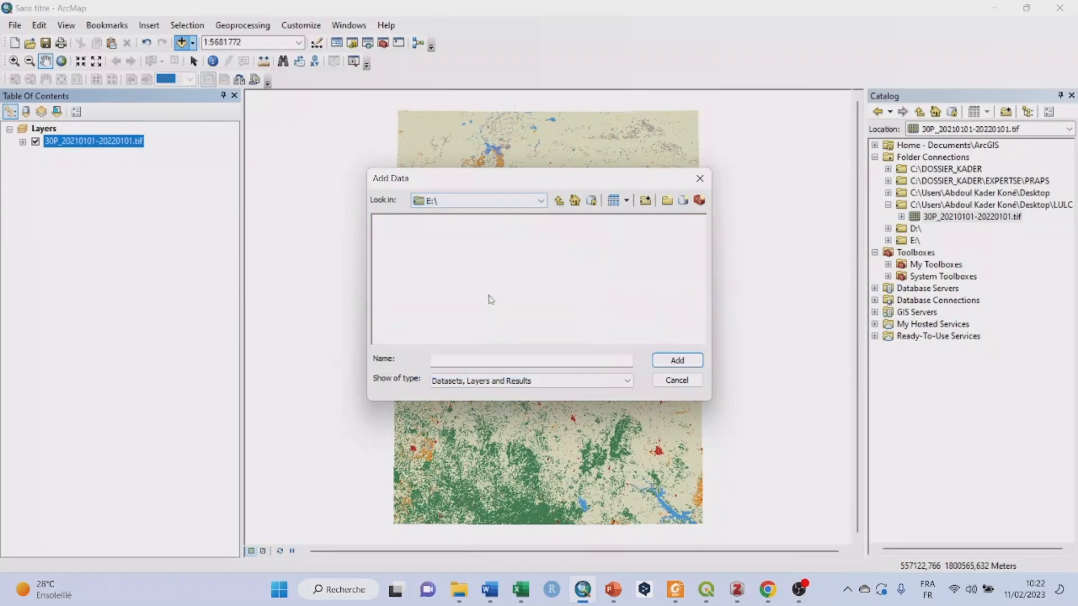
click(541, 201)
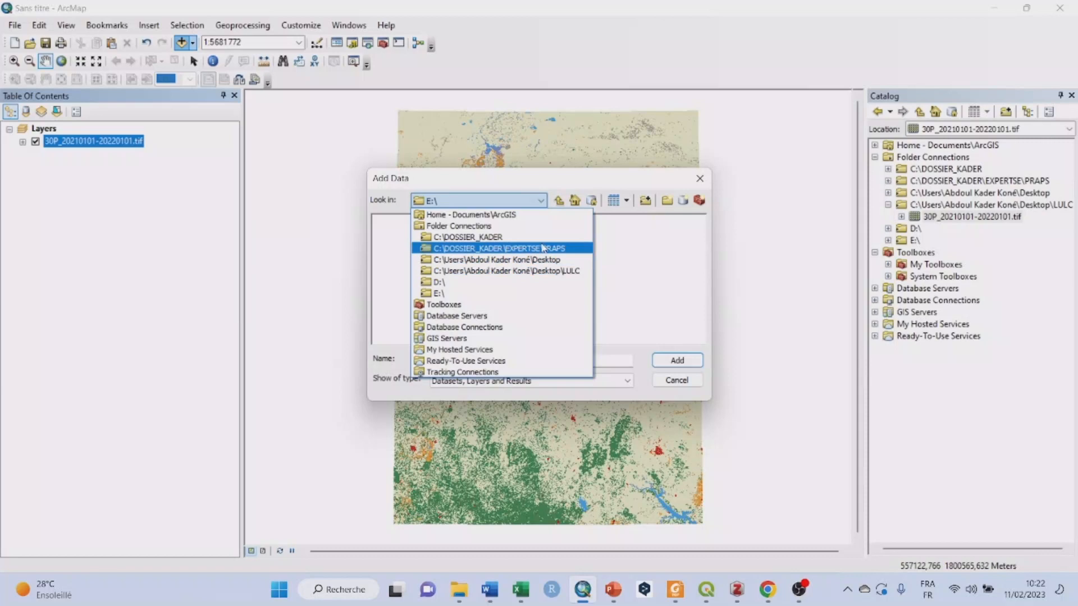
click(701, 178)
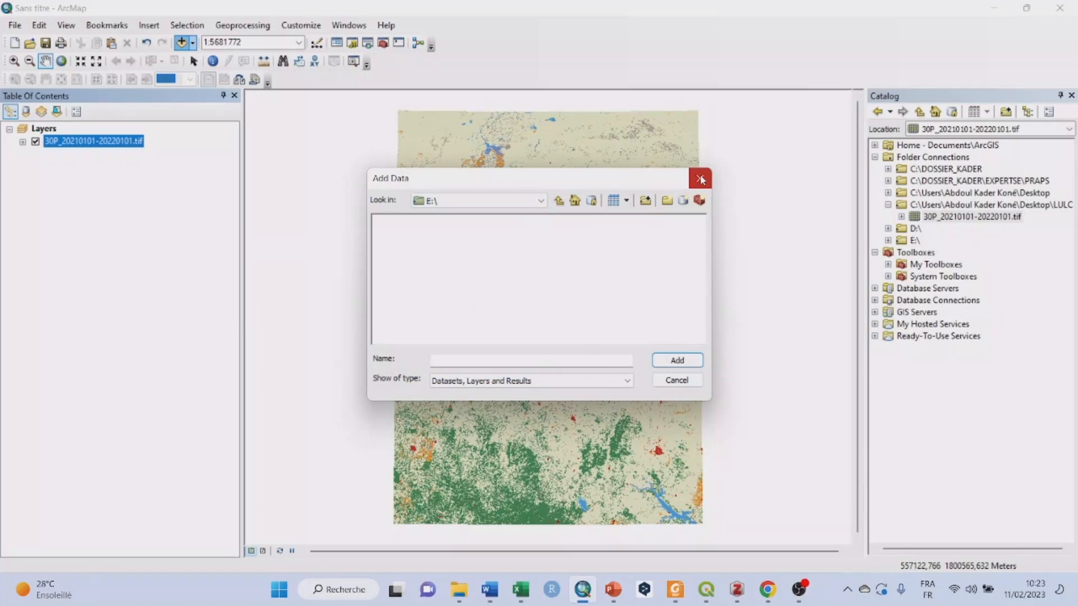
click(700, 179)
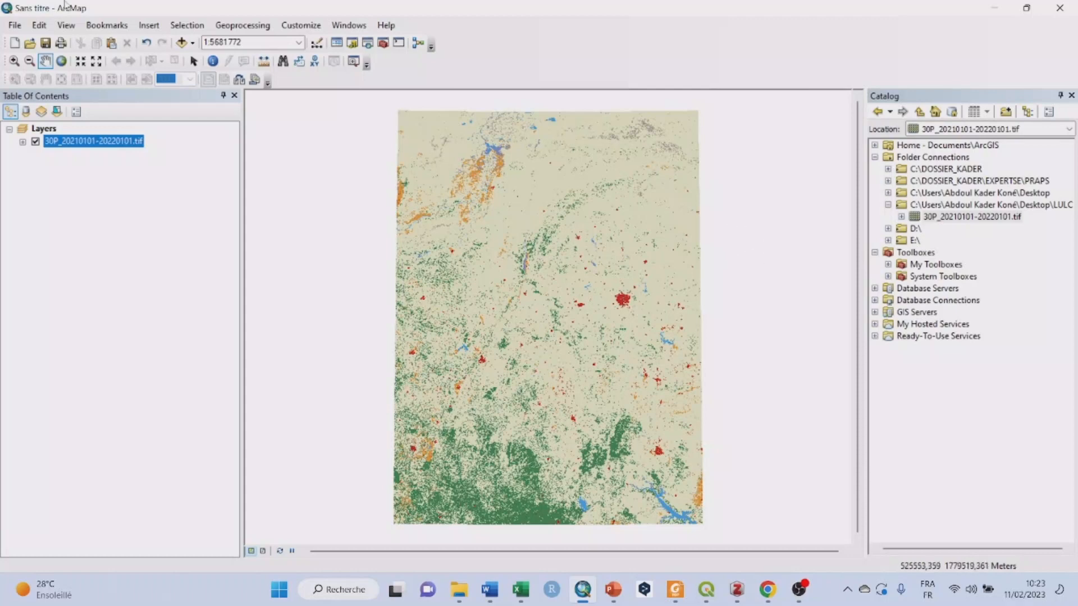
Check the D:\ folder connection in Add Data for further data, and close the dialog without adding anything.
click(184, 49)
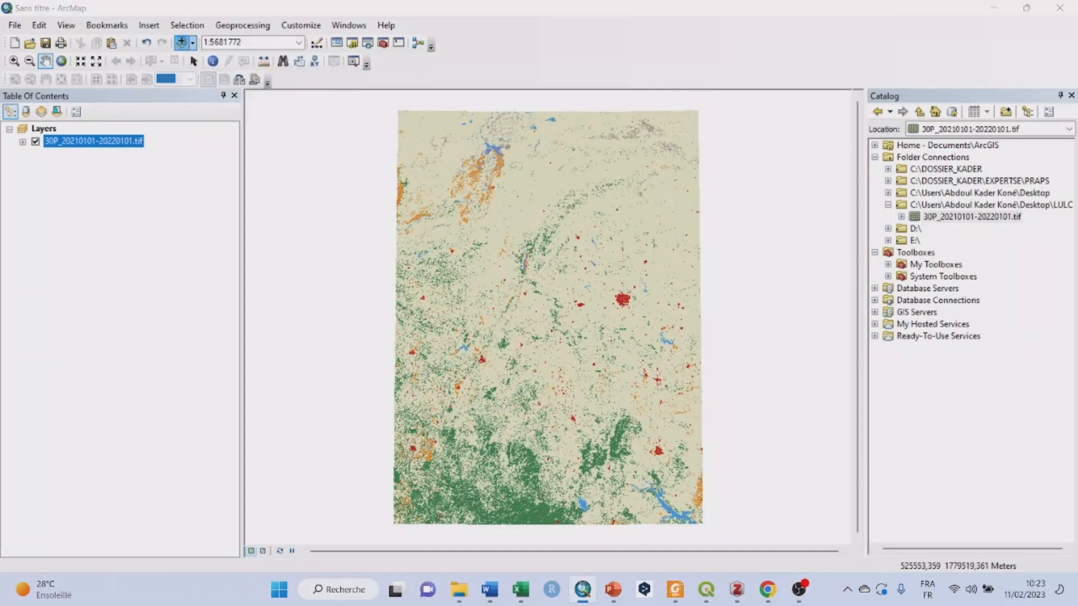
click(540, 201)
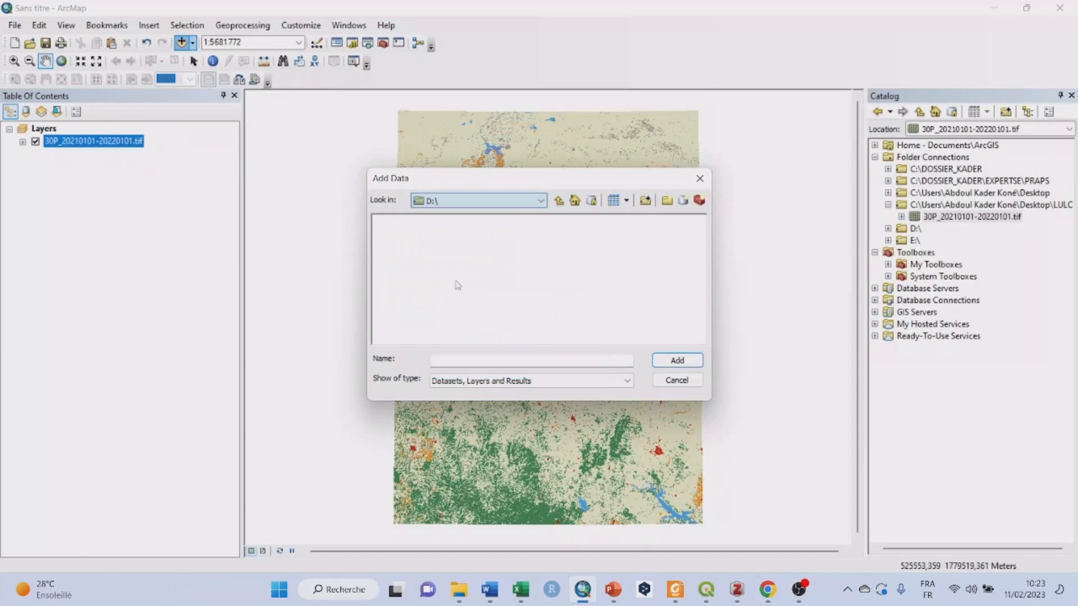
click(454, 282)
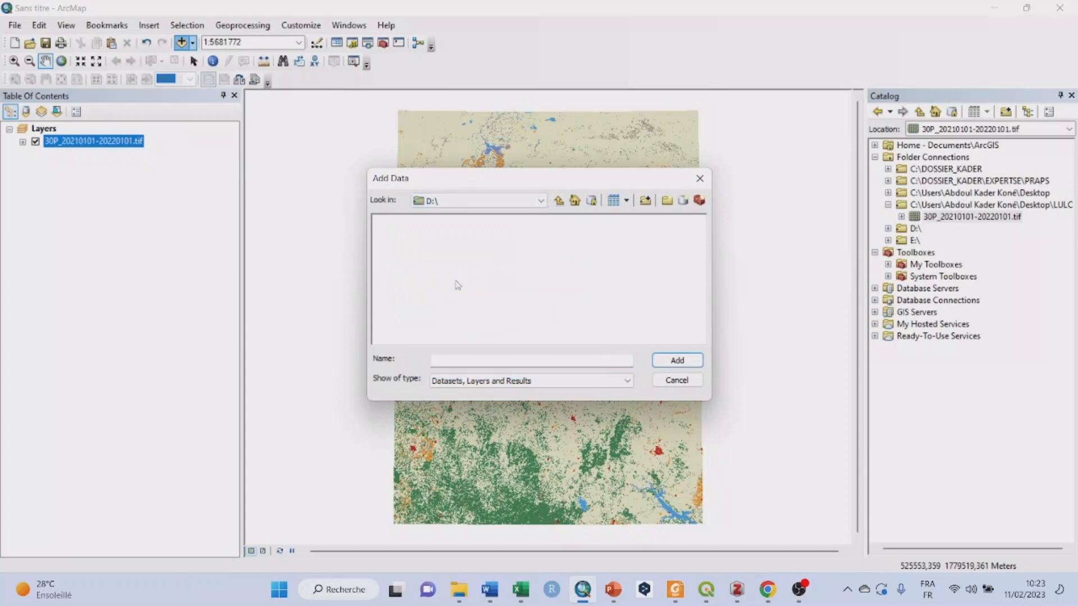
click(698, 180)
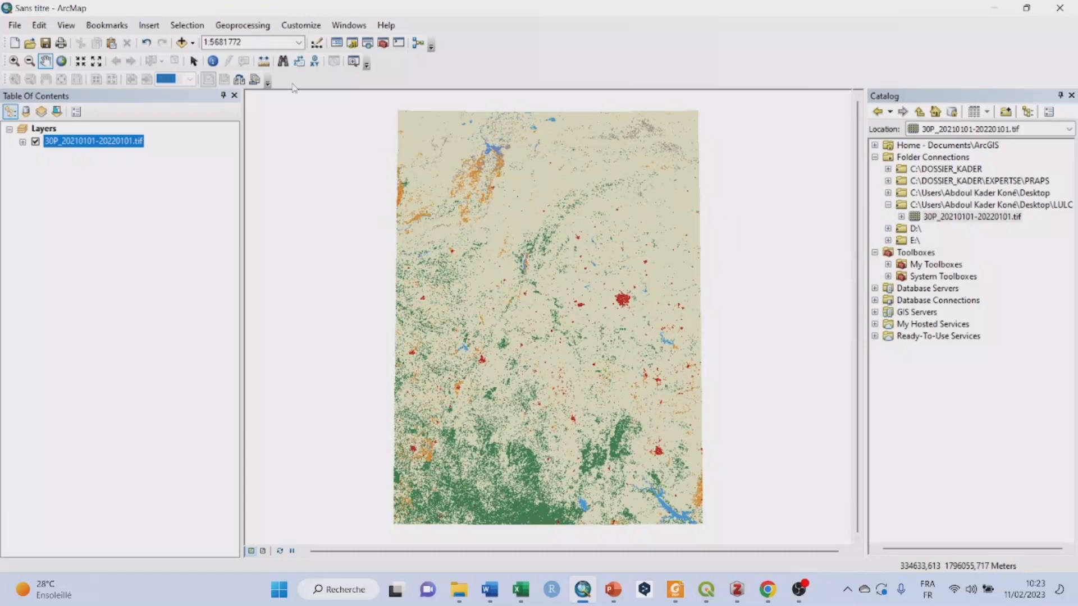
click(181, 43)
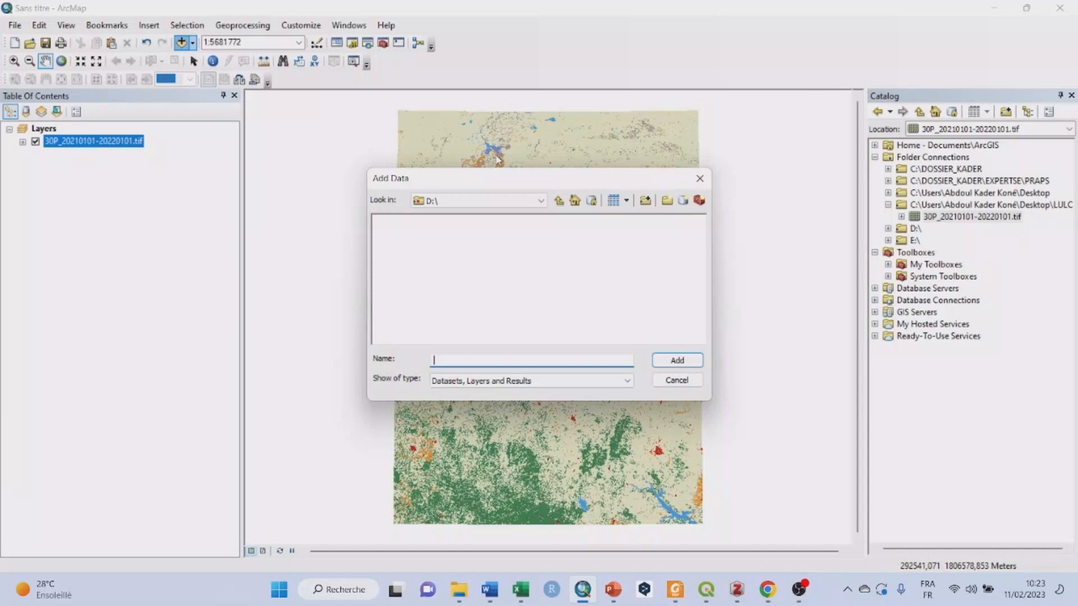
click(699, 178)
click(193, 43)
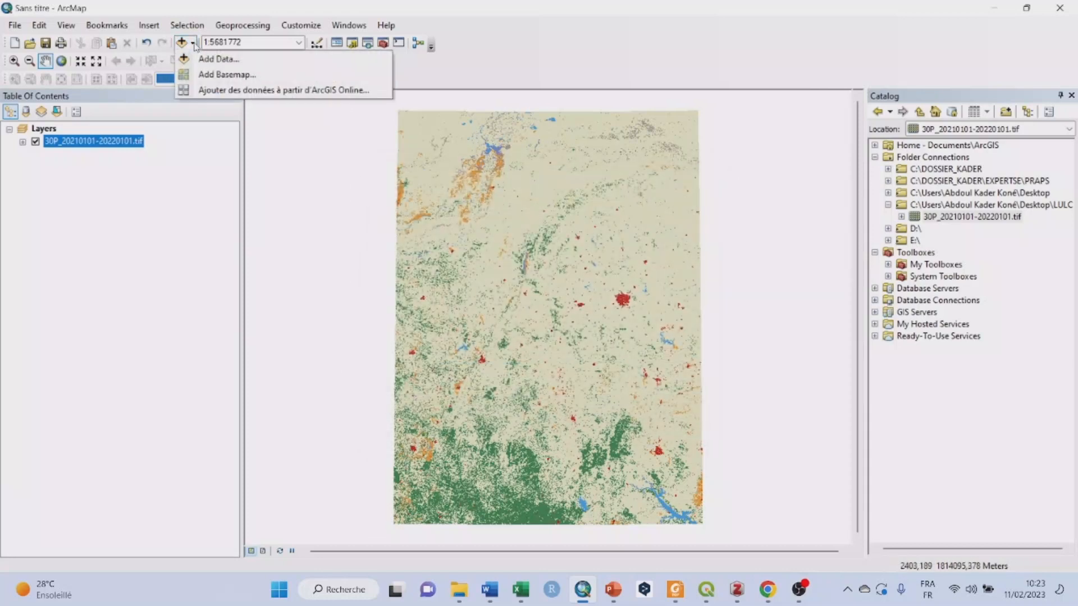
click(250, 65)
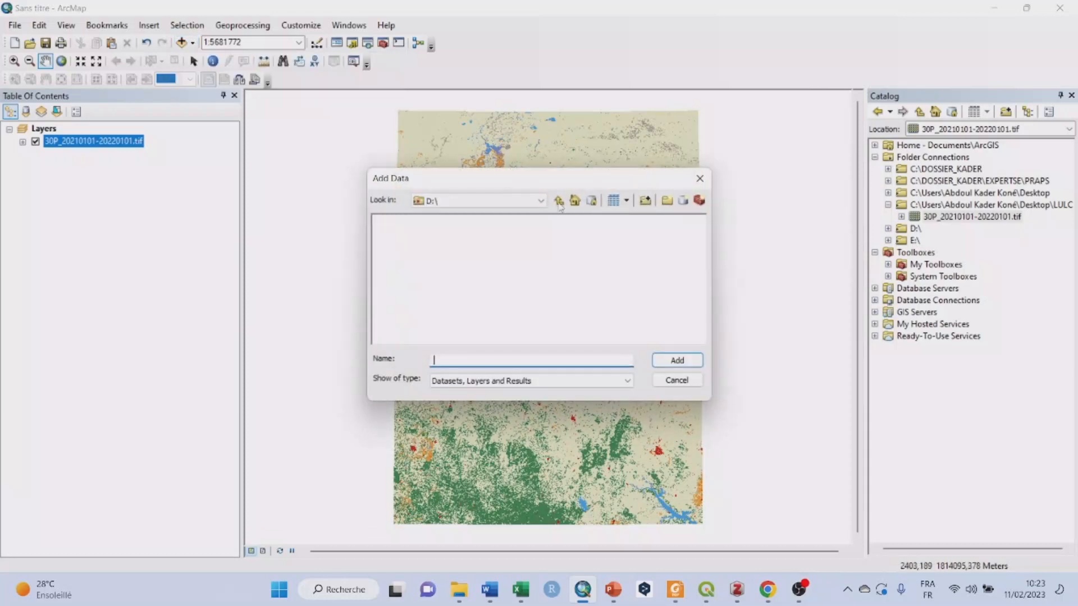
click(542, 200)
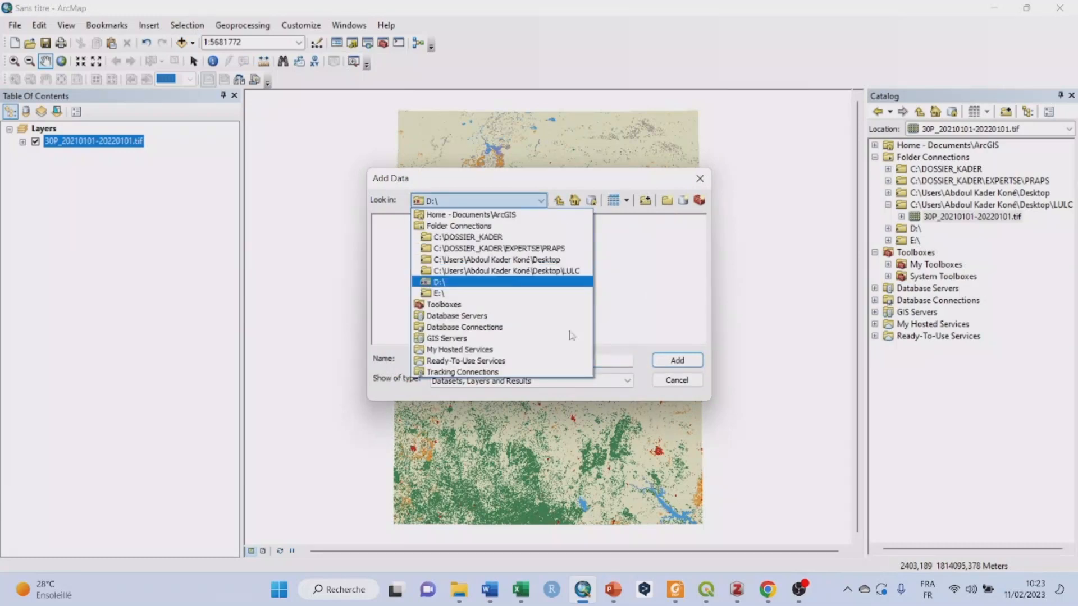
click(483, 282)
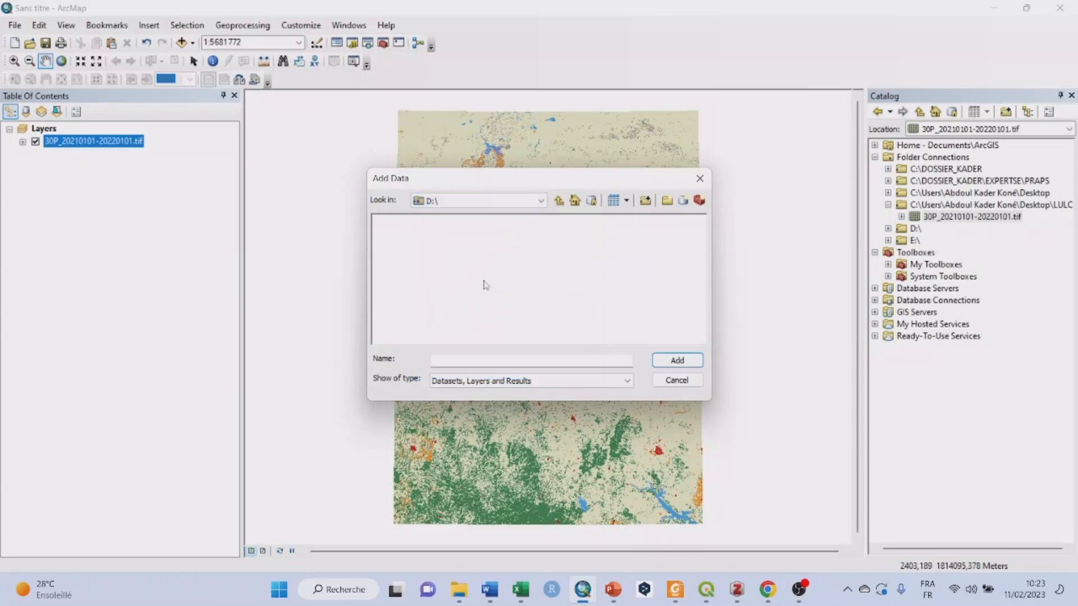
click(701, 179)
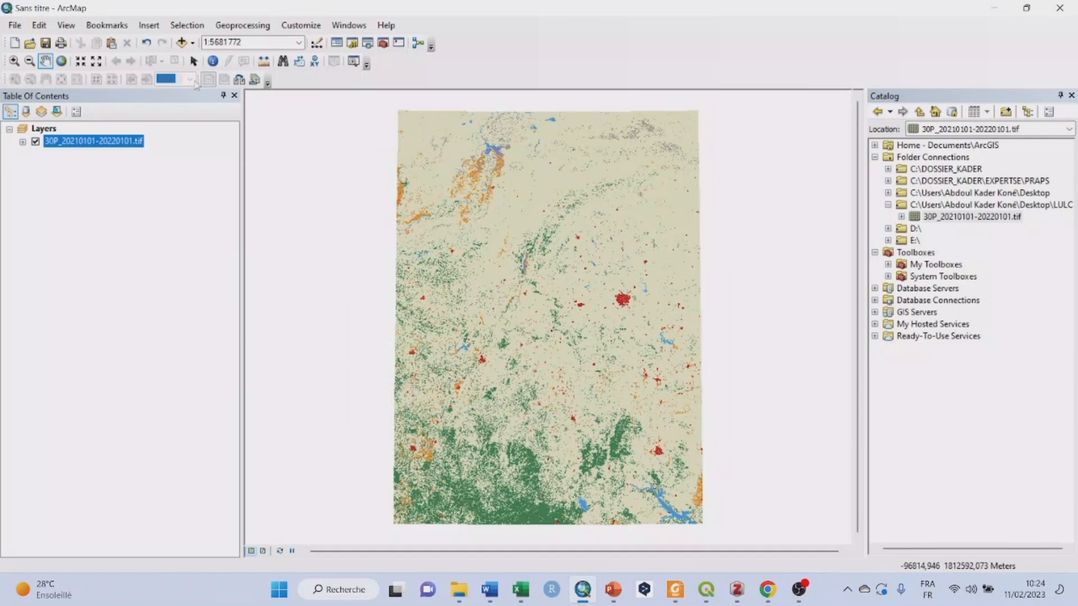
Look through the D:\ and E:\ connections in Add Data for data, and return to the list of folder connections.
click(181, 42)
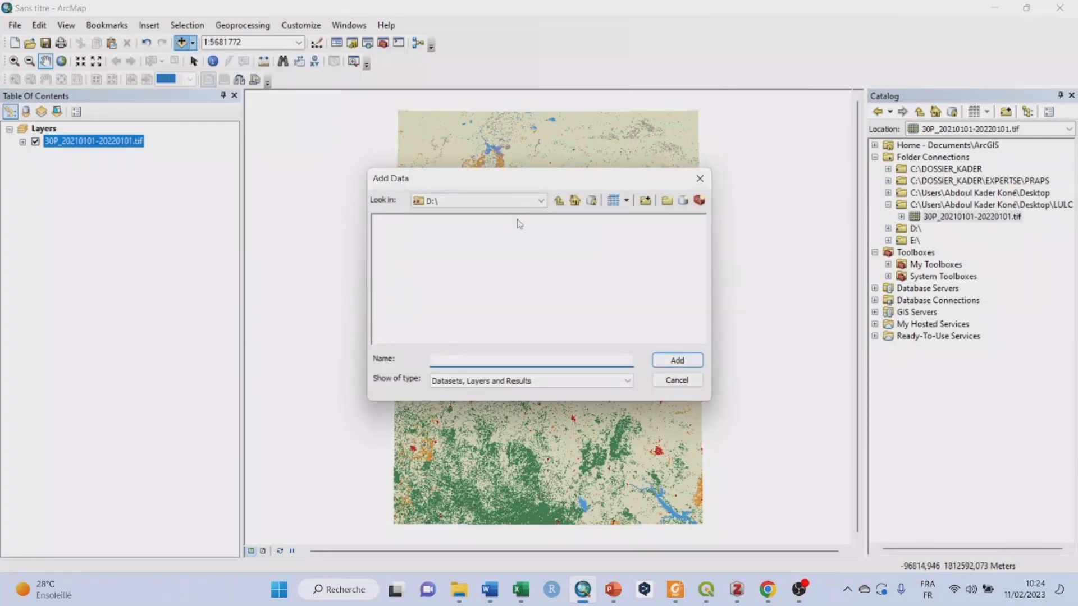
click(559, 201)
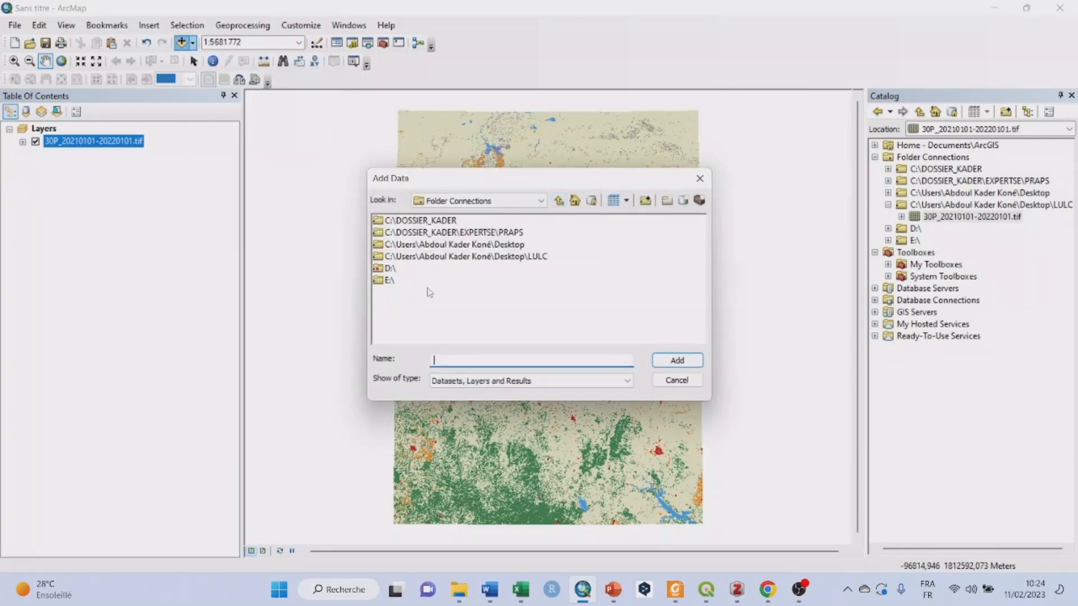
double_click(393, 270)
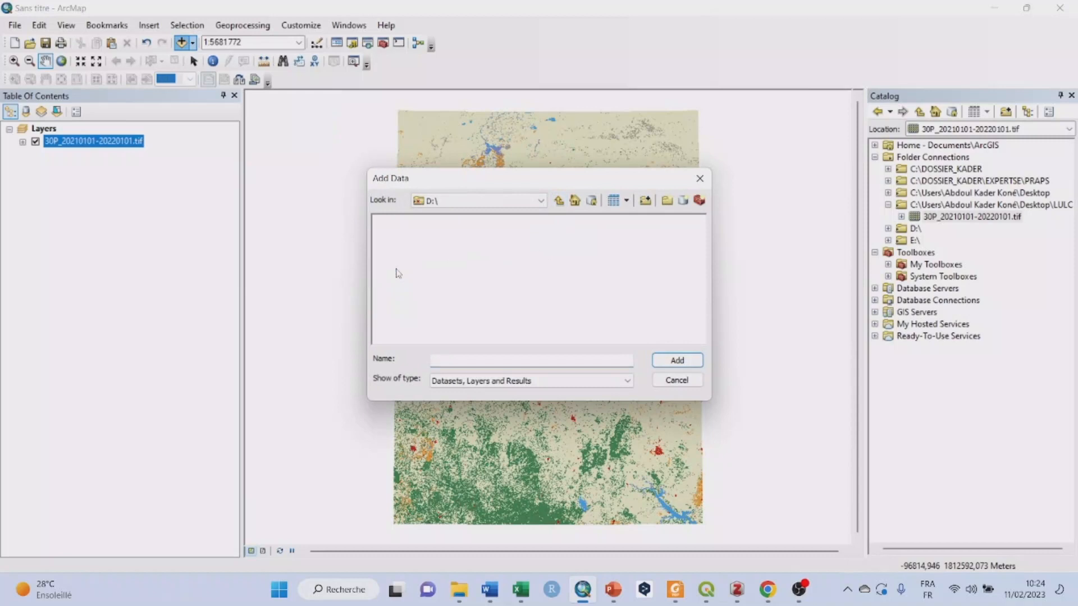
click(559, 201)
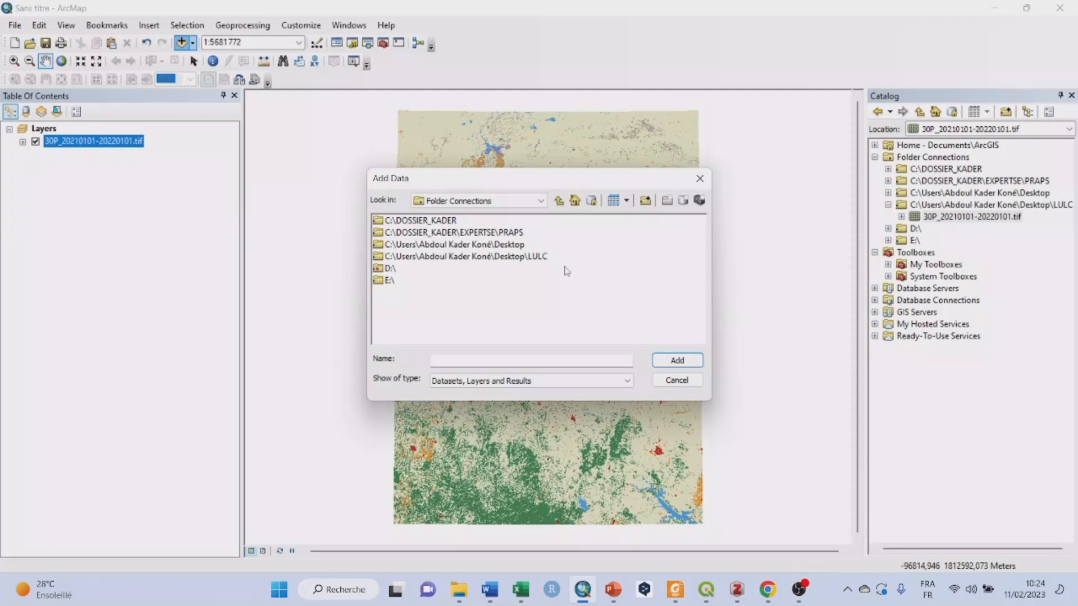
double_click(379, 282)
click(559, 201)
Browse the EXPERTSE\PRAPS folder connection for spatial data, checking its Dossier and ANALYSE de données folders.
click(445, 222)
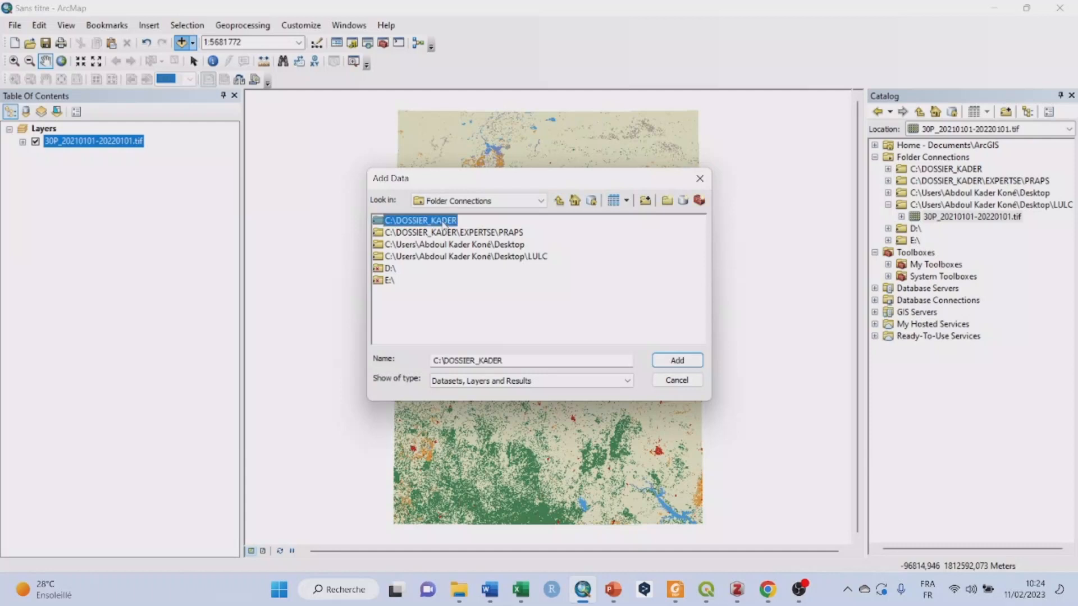
double_click(514, 238)
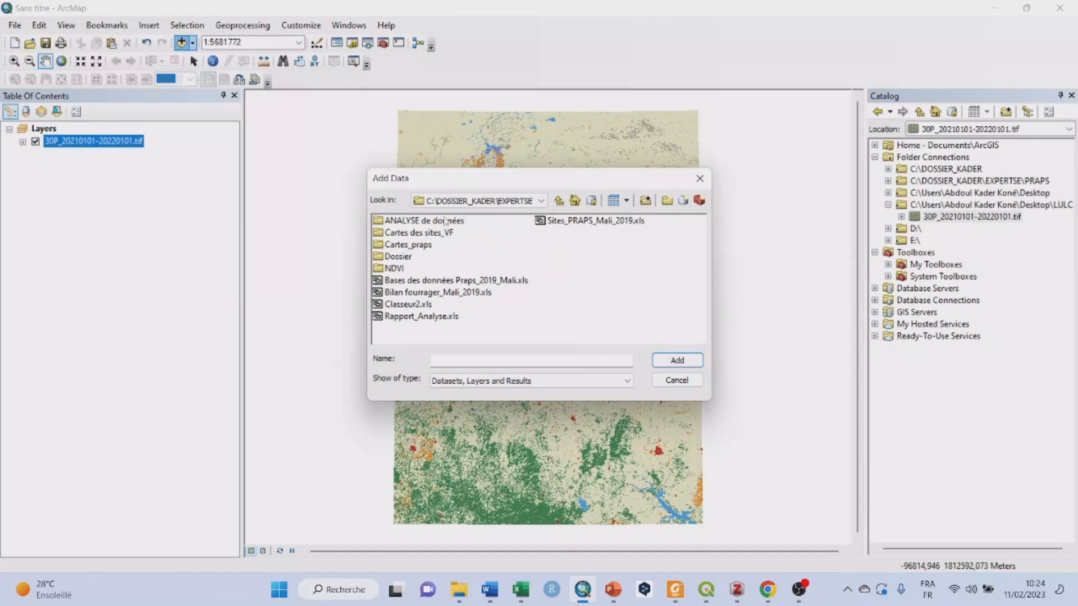
double_click(409, 258)
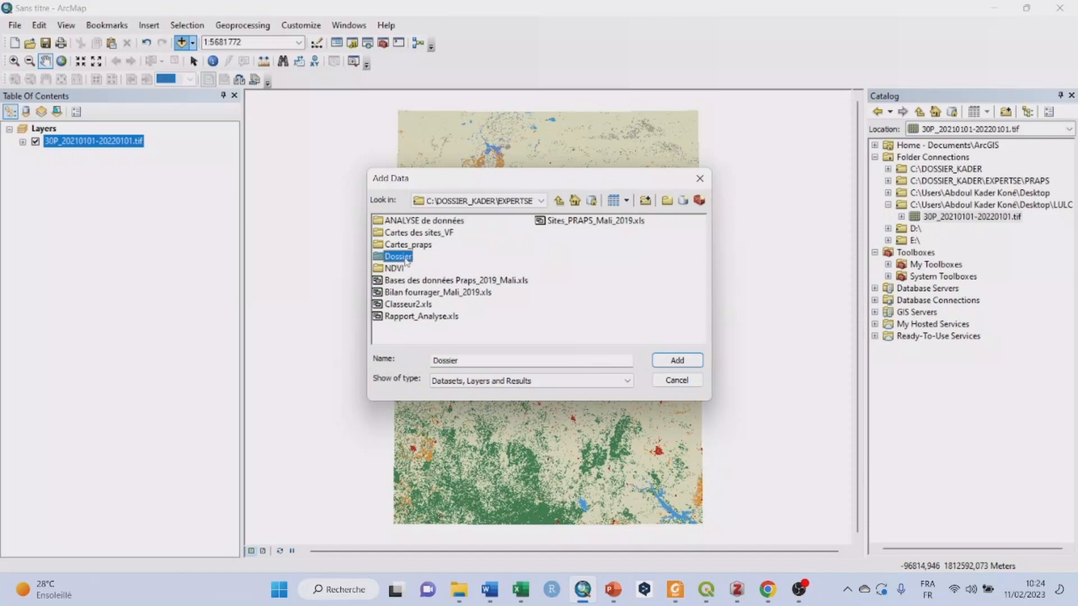
click(558, 200)
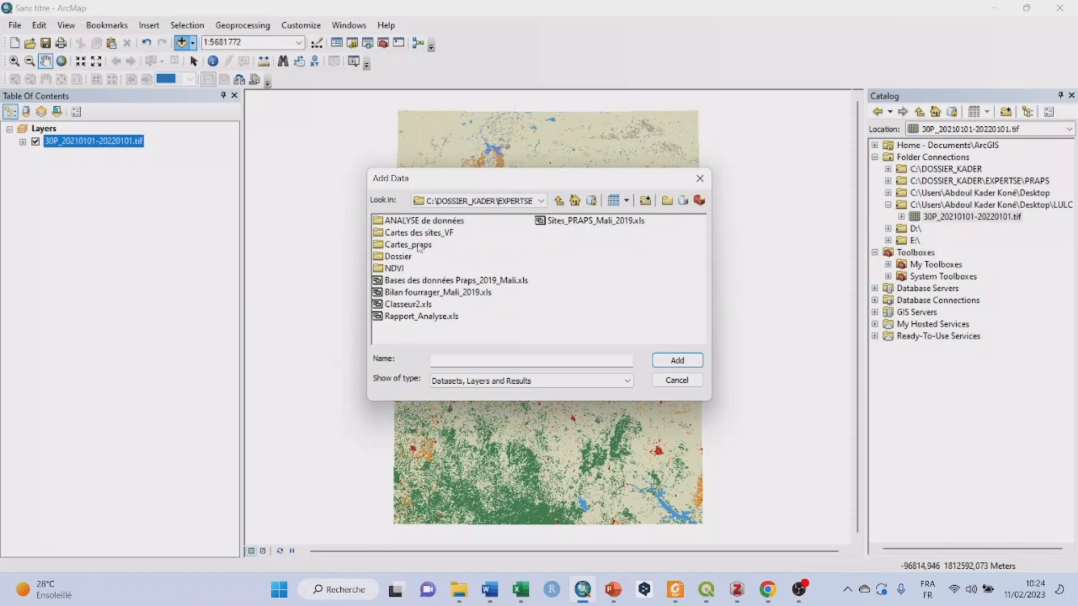
double_click(452, 221)
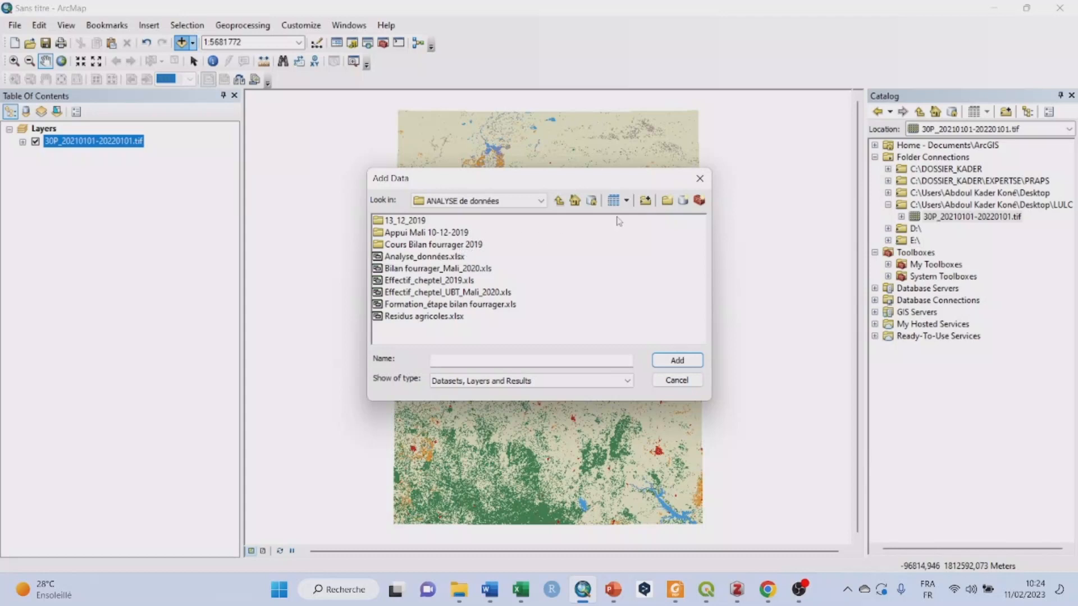
click(559, 201)
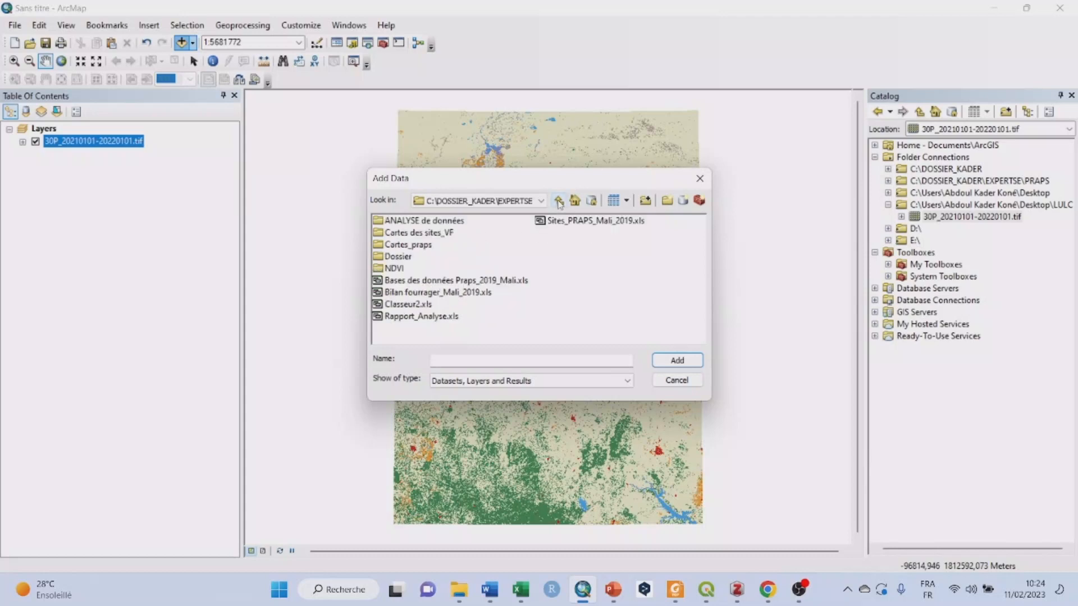
Add the CommunesOiseSkso.shp shapefile to the map from the RegionSkso folder inside Cartes_praps.
click(422, 247)
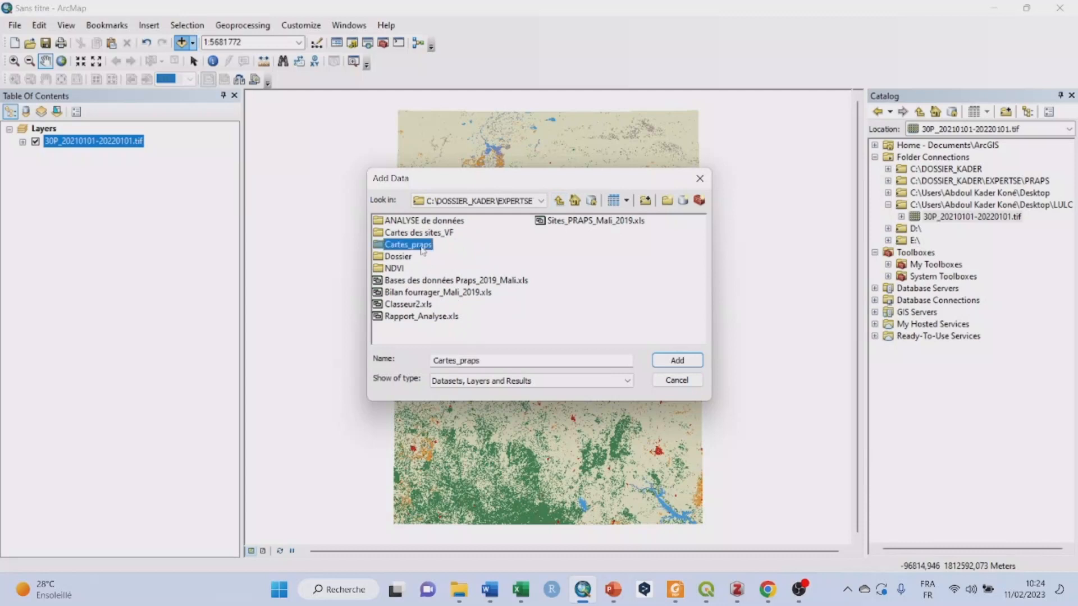
double_click(421, 247)
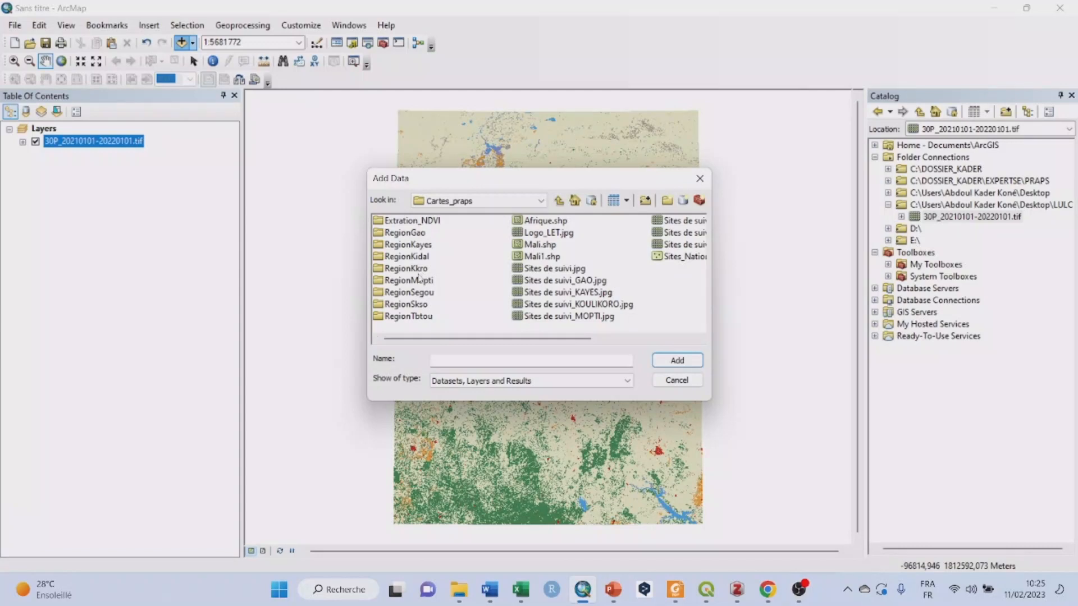
double_click(425, 304)
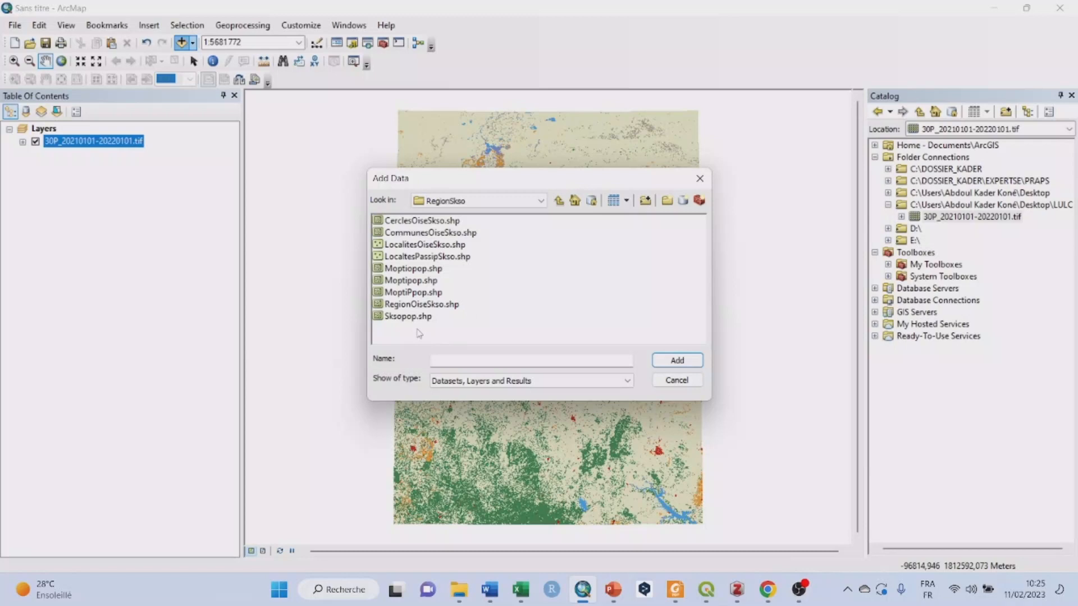
click(432, 236)
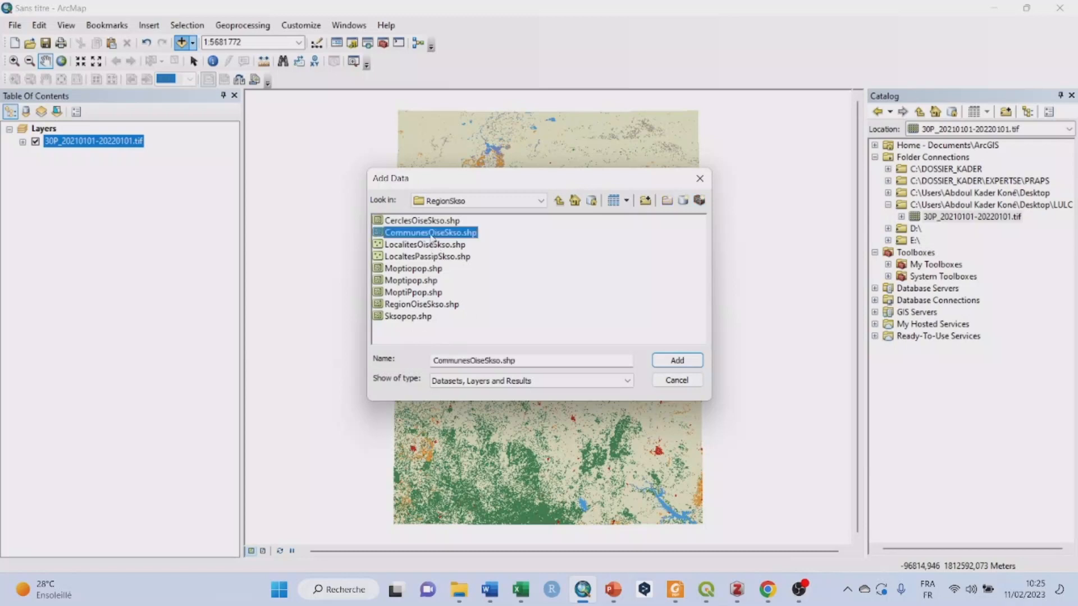
click(677, 360)
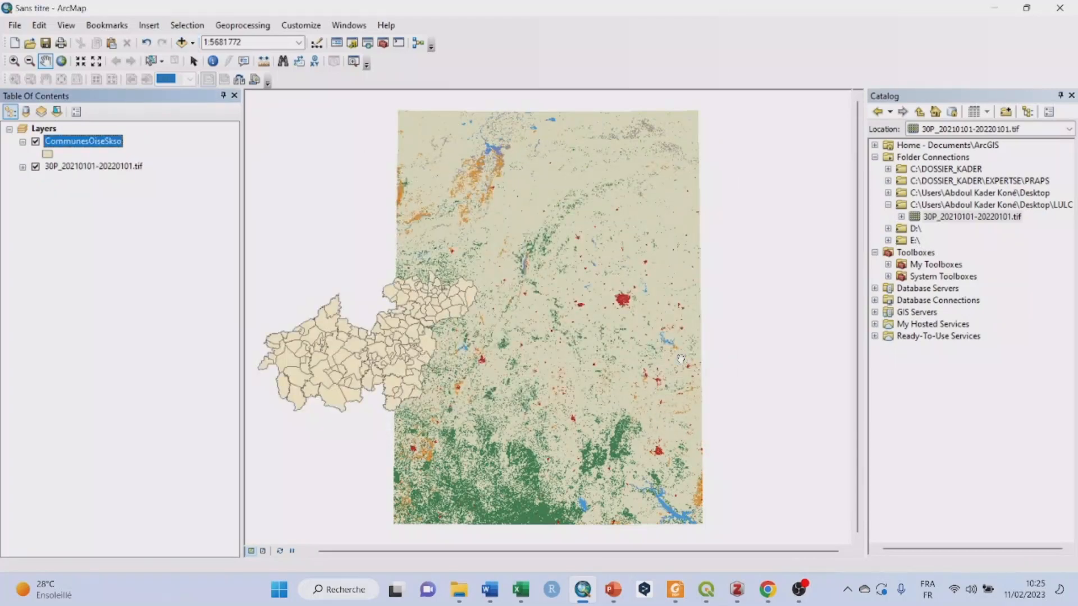
Examine where the CommunesOiseSkso commune polygons overlap the 30P_20210101-20220101.tif land cover raster.
scroll(414, 332, up, 1)
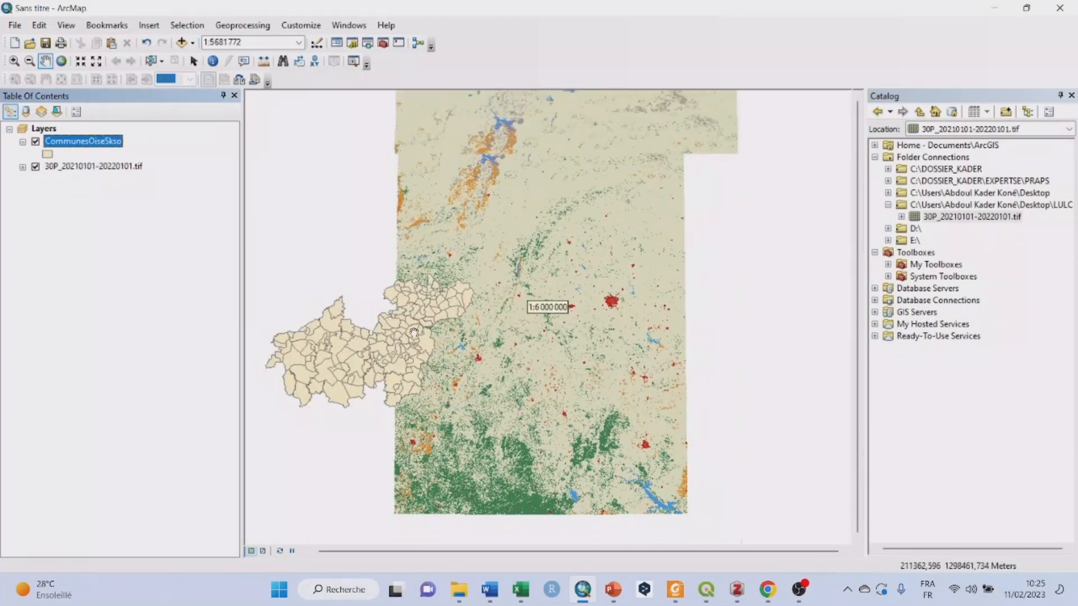
scroll(414, 332, down, 2)
scroll(399, 320, down, 3)
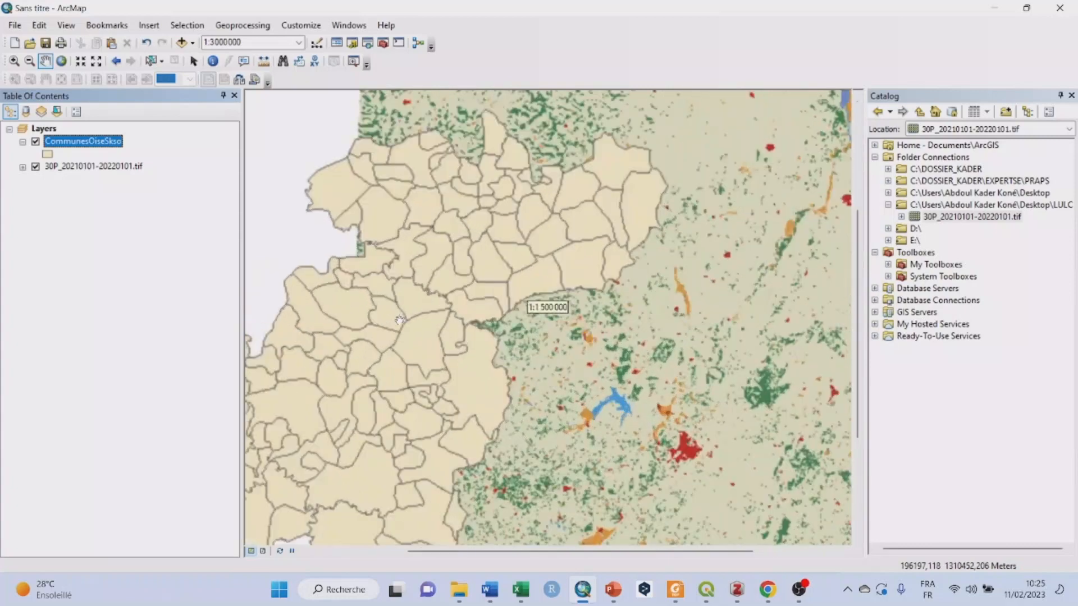
scroll(407, 324, down, 1)
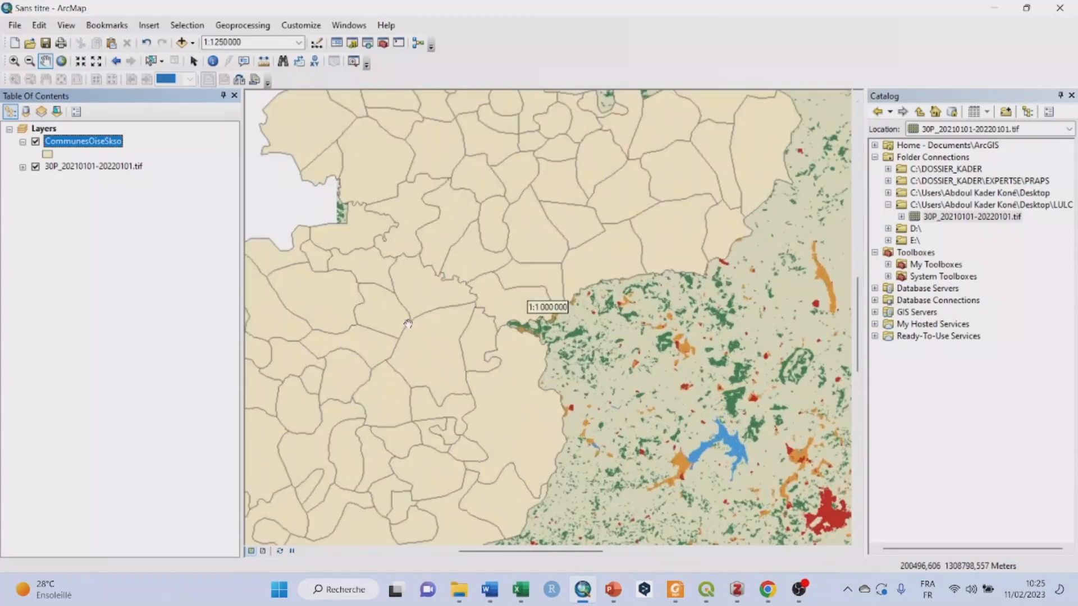
drag(480, 372, 541, 274)
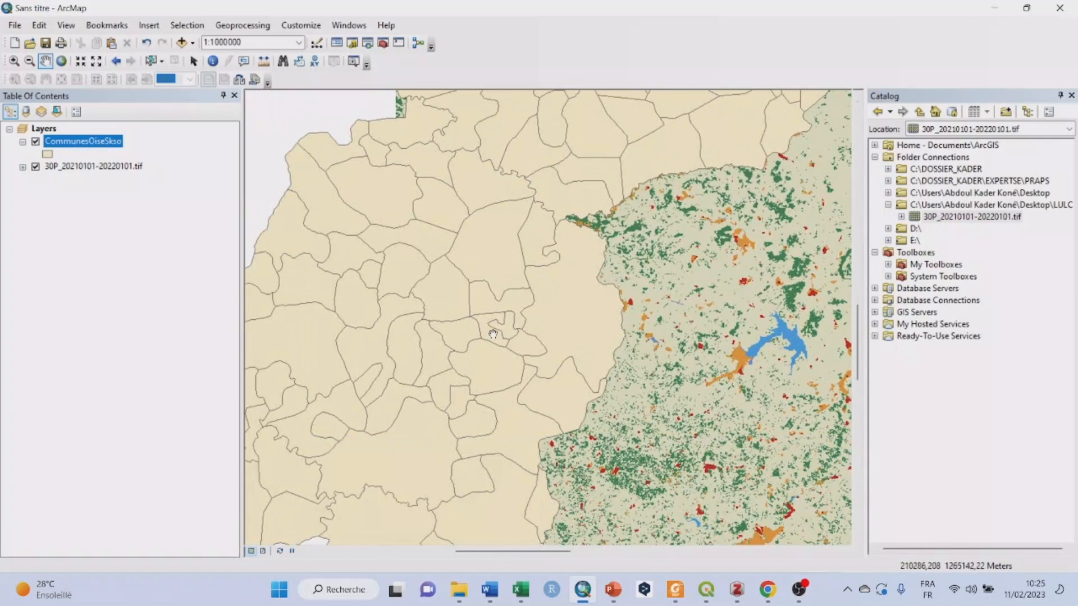
drag(493, 337, 571, 446)
drag(622, 411, 527, 365)
drag(645, 222, 645, 421)
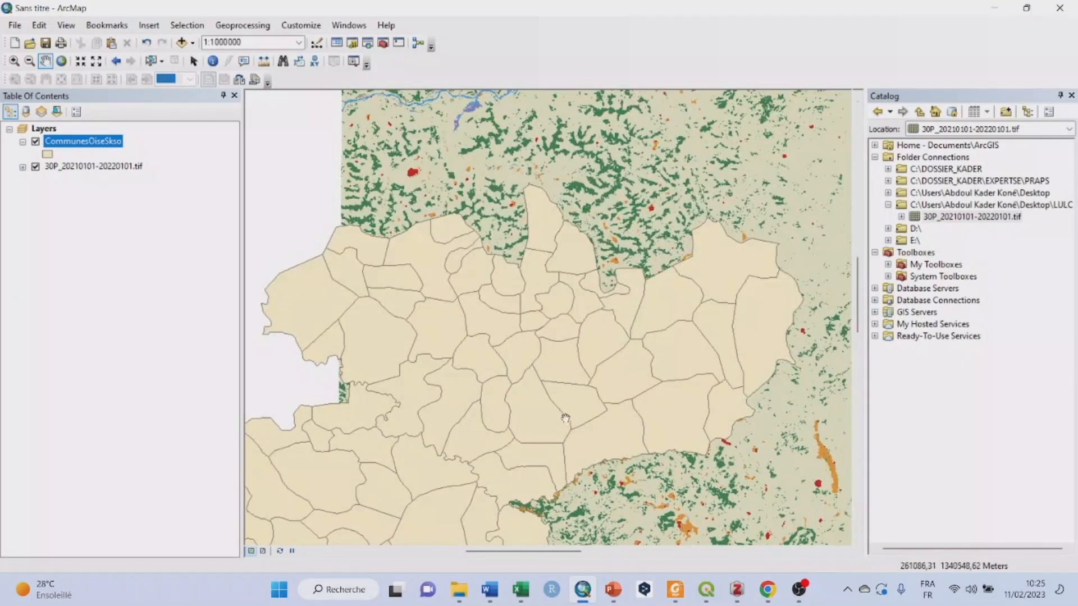
drag(605, 378, 610, 269)
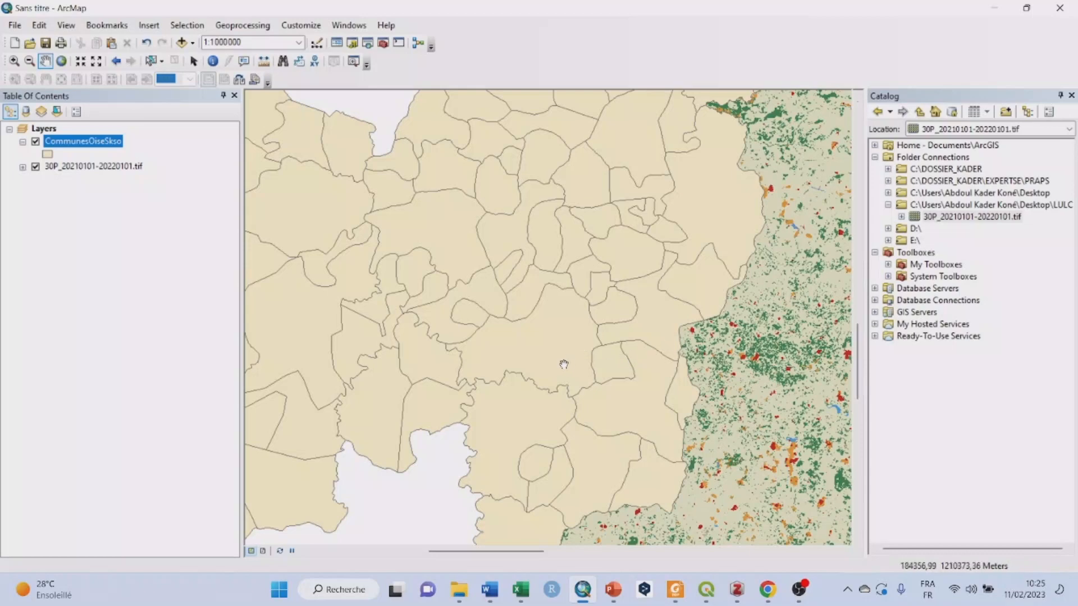
scroll(563, 364, up, 3)
scroll(564, 363, down, 4)
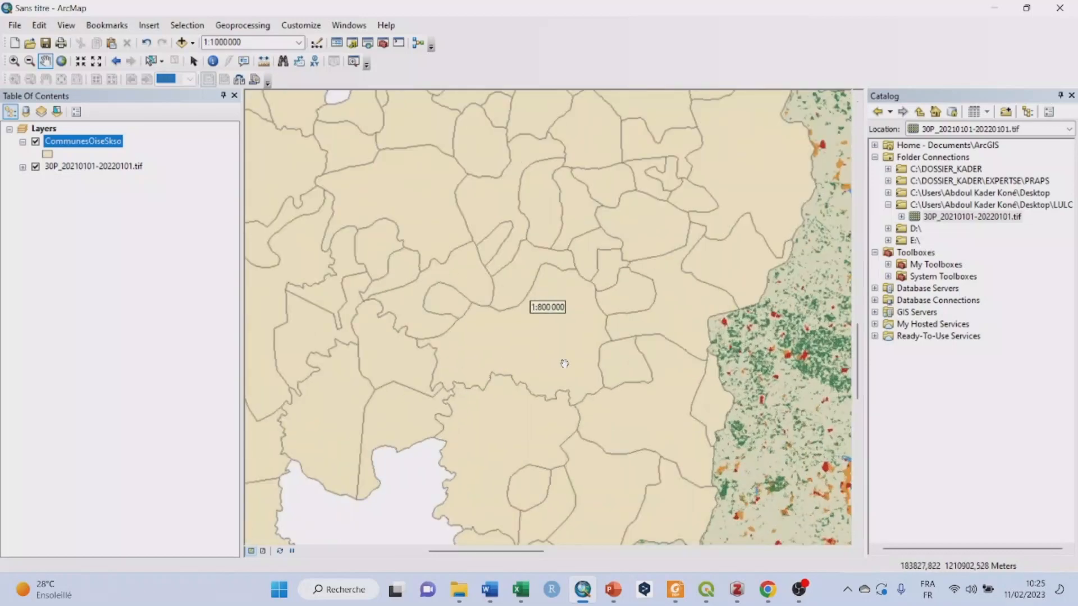
Toggle the CommunesOiseSkso layer's visibility to compare it with the land cover underneath, leaving it on, and view its whole extent.
click(35, 141)
click(35, 141)
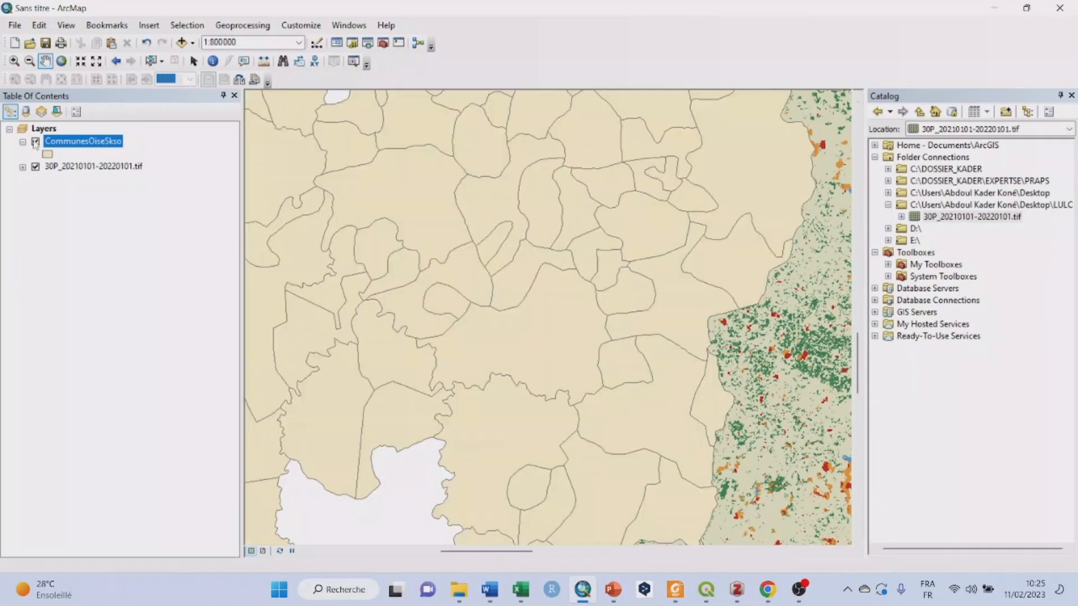
click(35, 141)
click(36, 141)
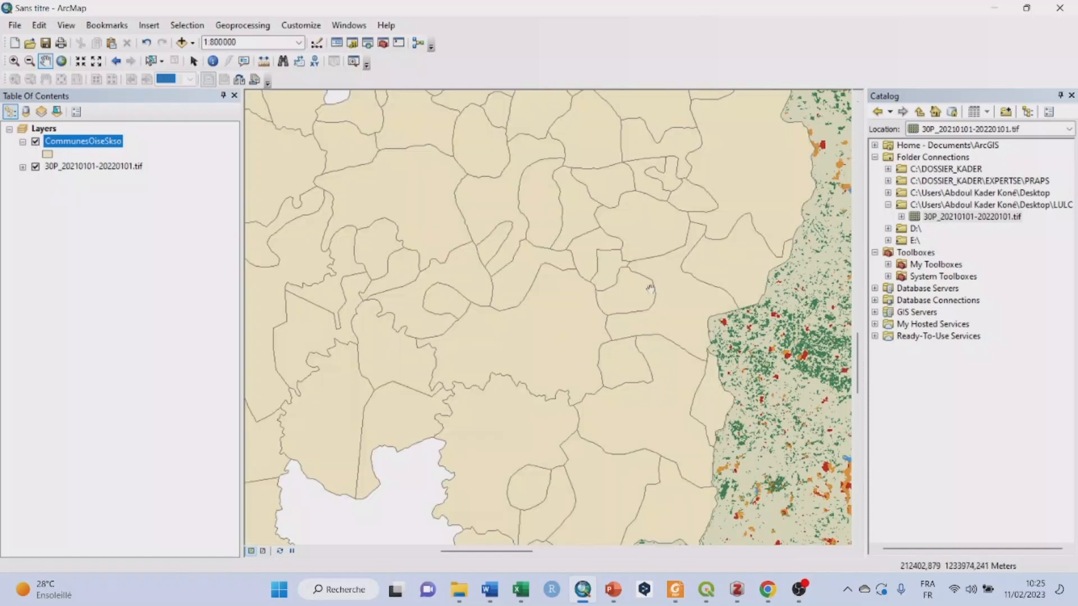
scroll(655, 388, up, 5)
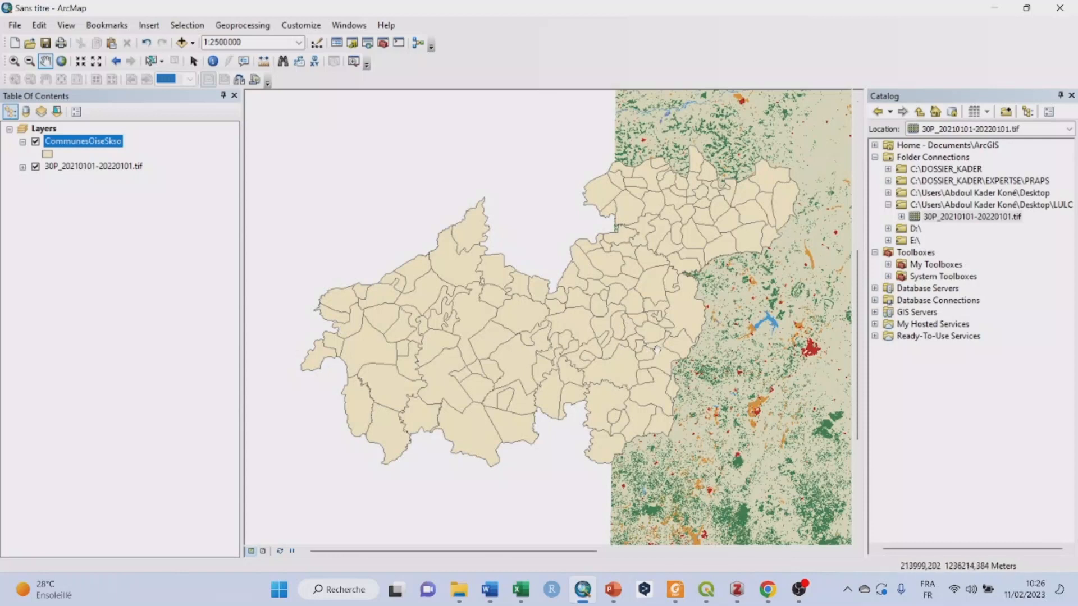
Change the CommunesOiseSkso polygon symbol to the Hollow style so only the commune outlines are drawn over the raster.
scroll(683, 351, up, 4)
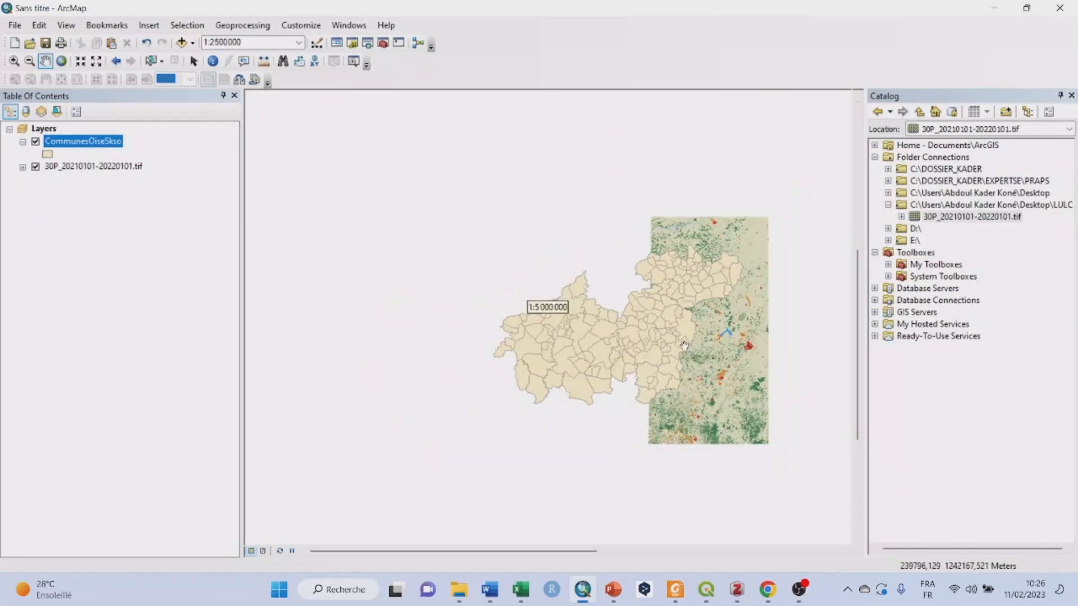
scroll(683, 345, down, 7)
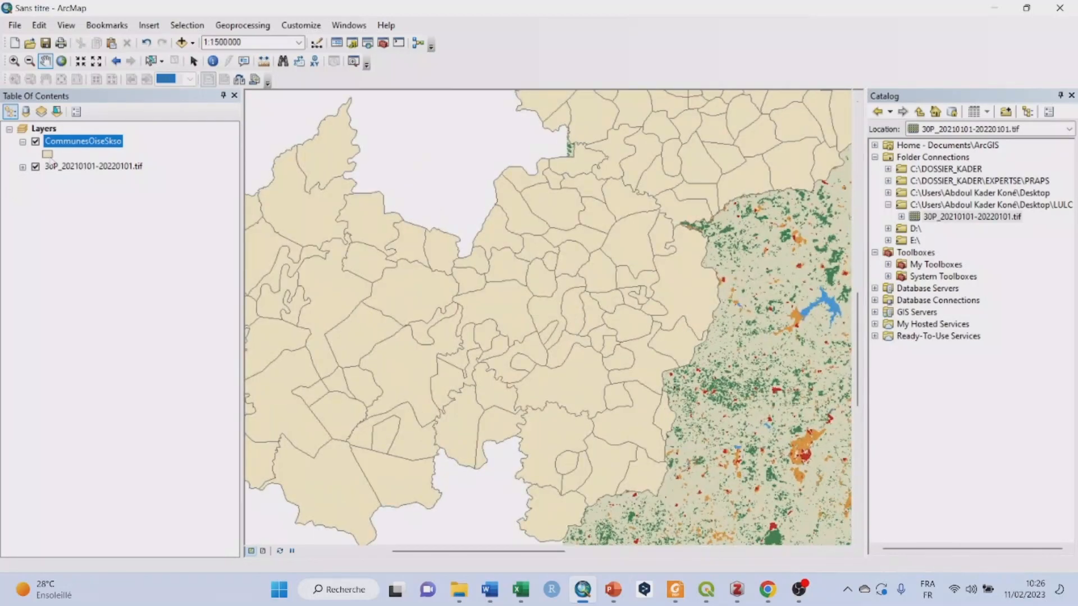
click(48, 154)
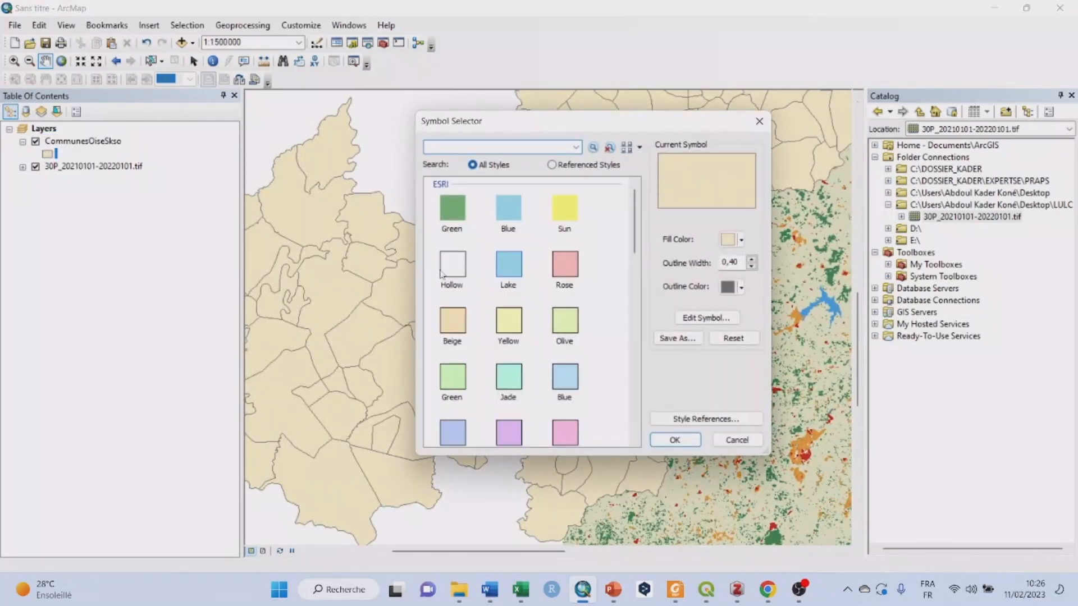
click(759, 121)
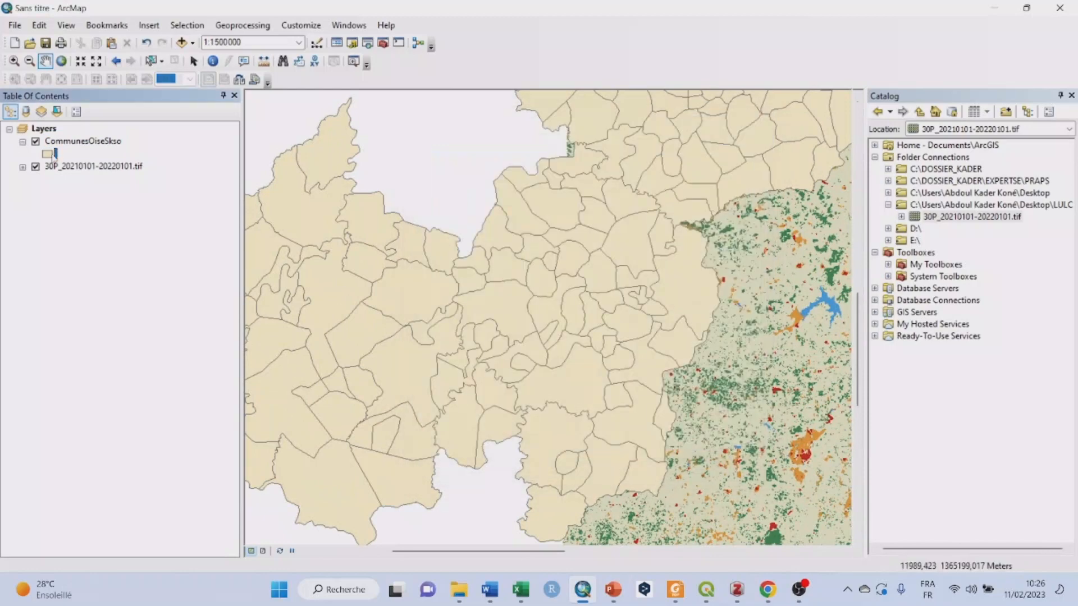
click(47, 154)
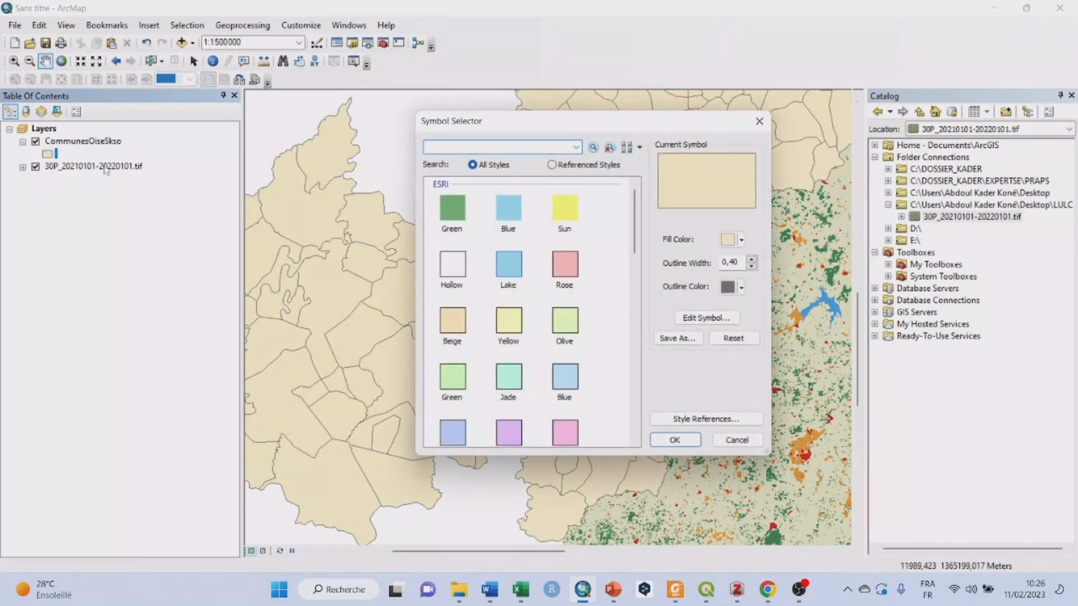
click(455, 264)
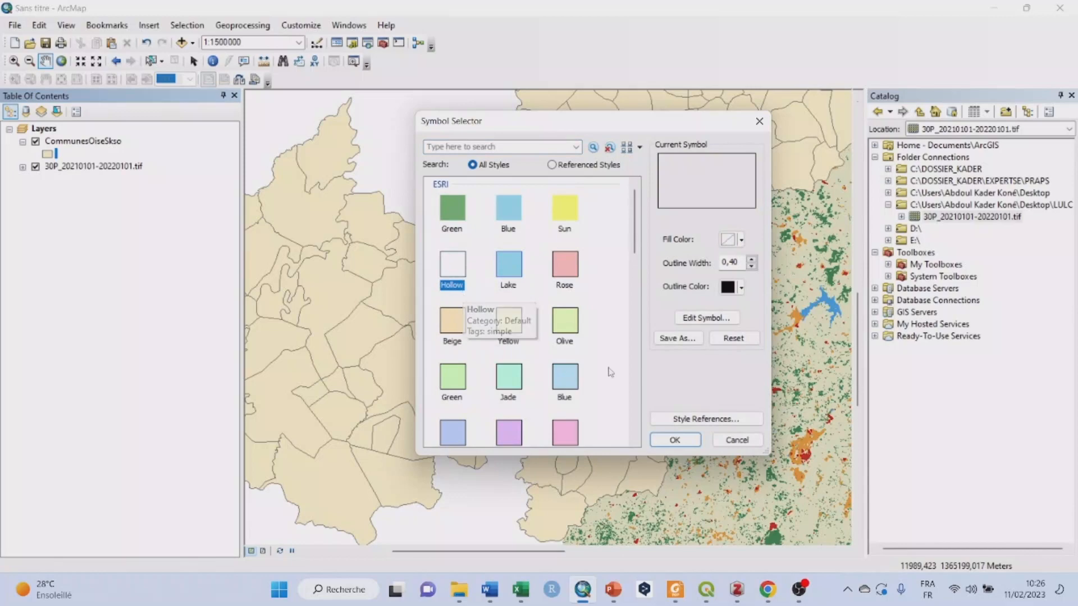
click(674, 436)
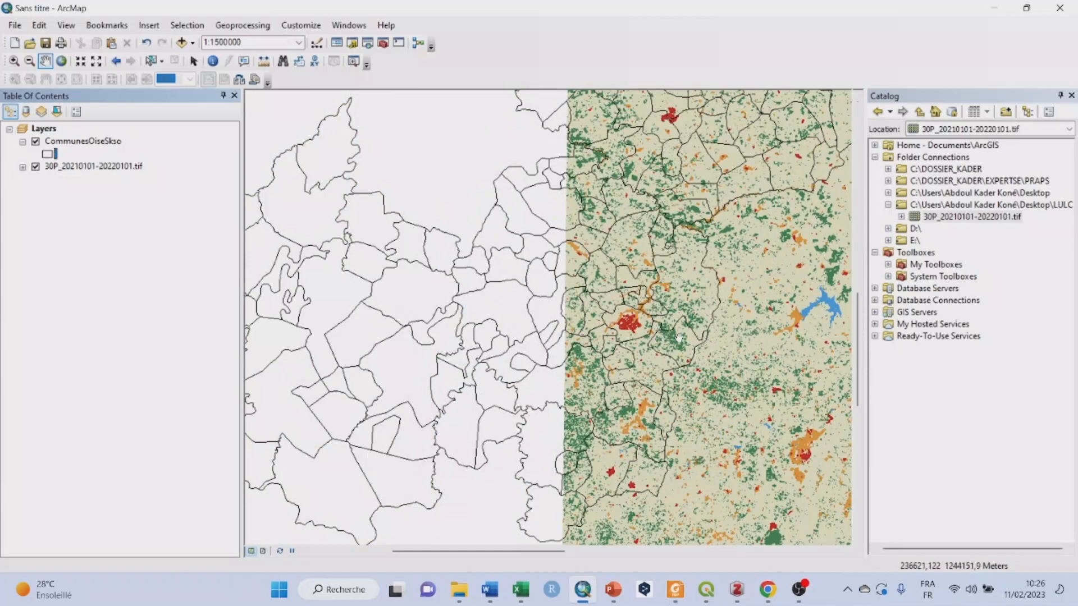
Turn on labels for the CommunesOiseSkso layer, using NomCom as the label field.
scroll(678, 336, down, 3)
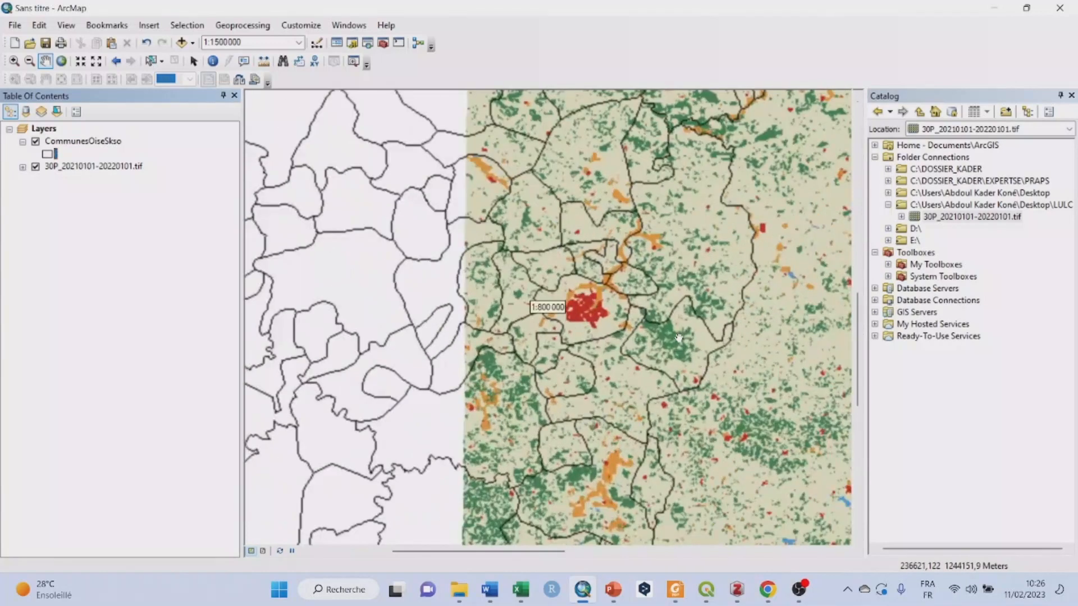
scroll(689, 365, down, 1)
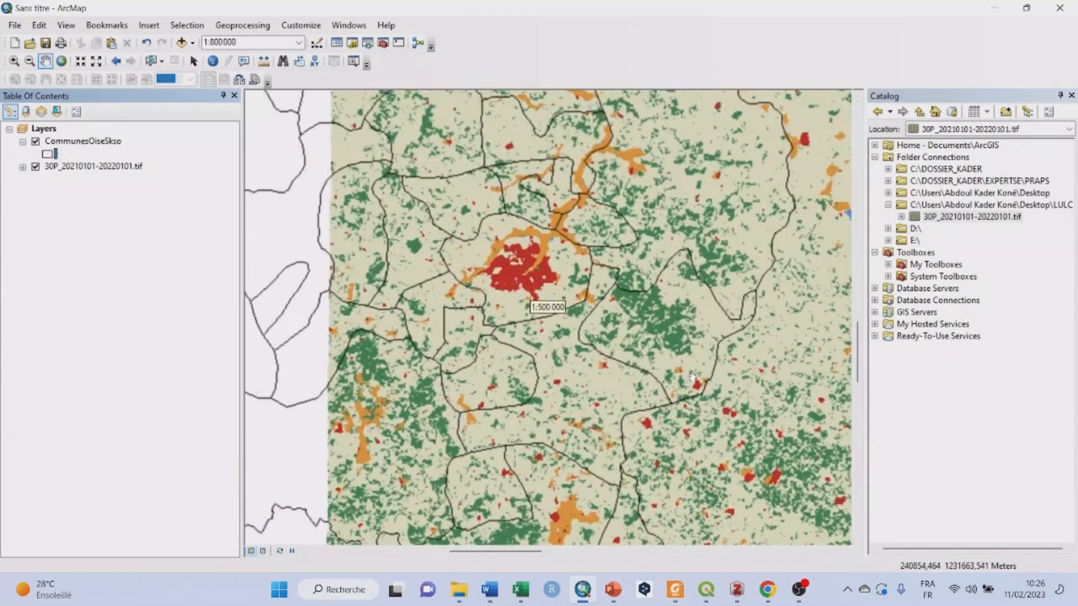
scroll(692, 376, down, 3)
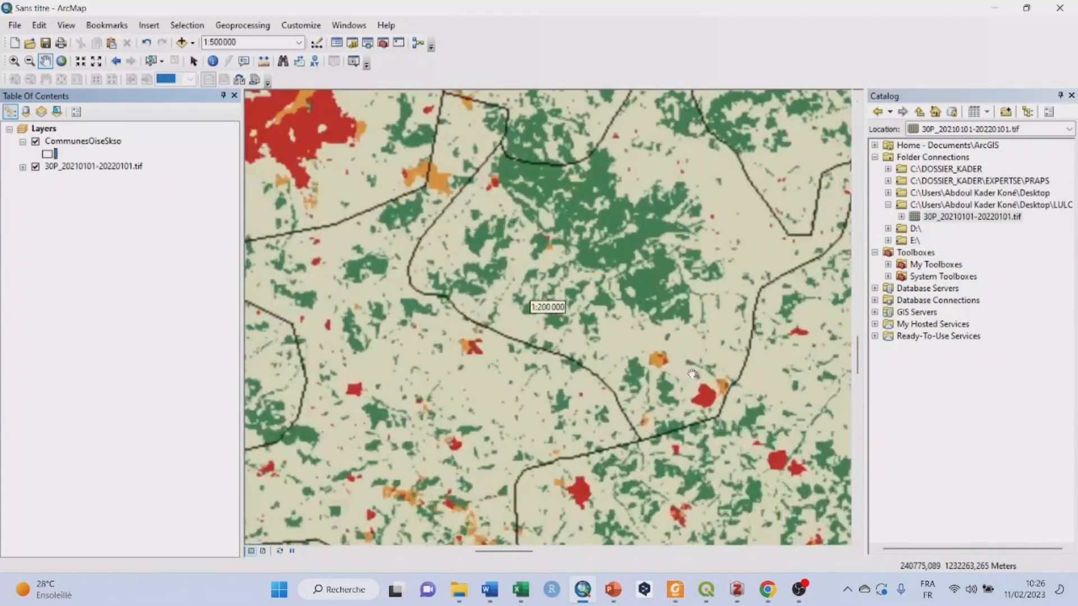
drag(671, 275, 561, 339)
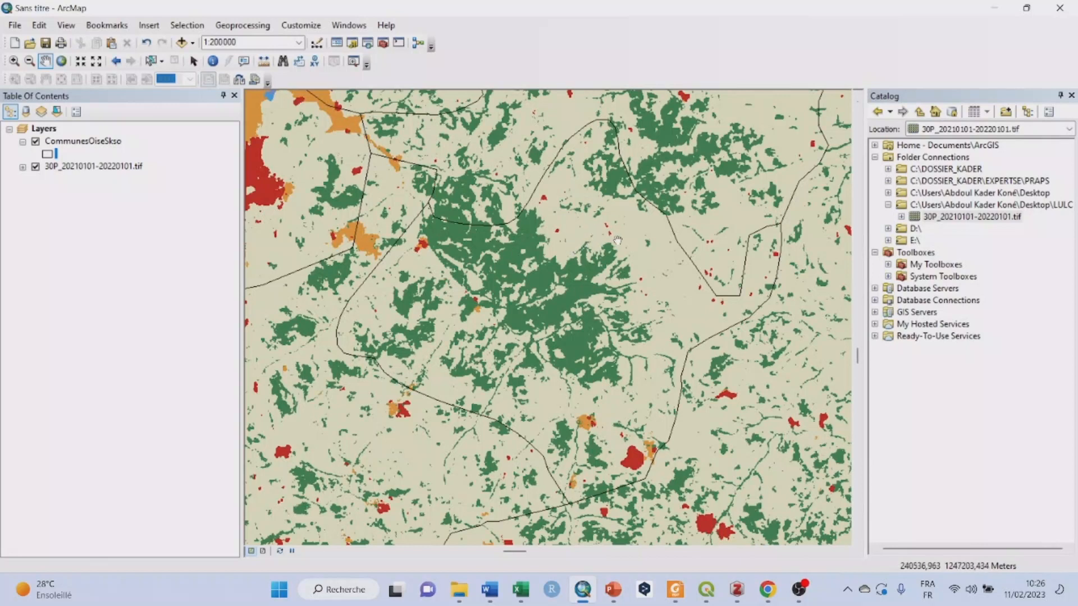
click(100, 145)
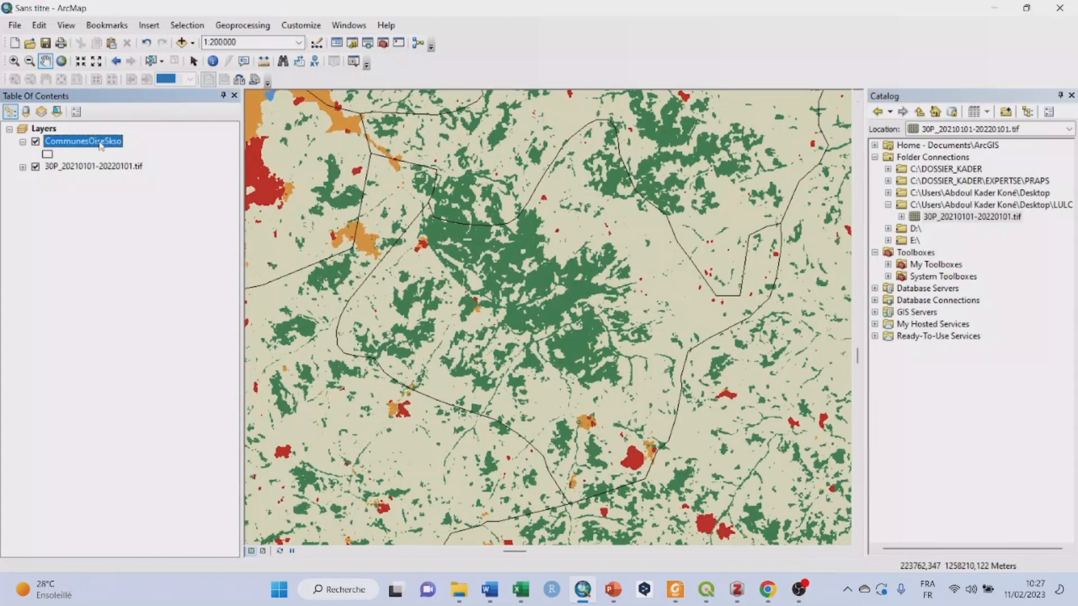
right_click(101, 146)
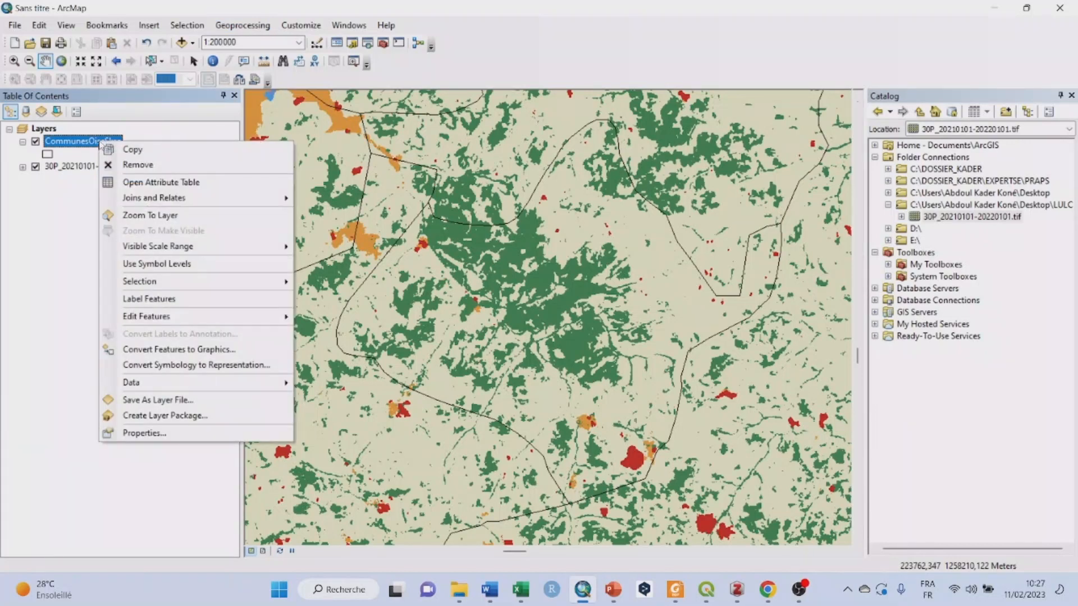
mouse_move(204, 382)
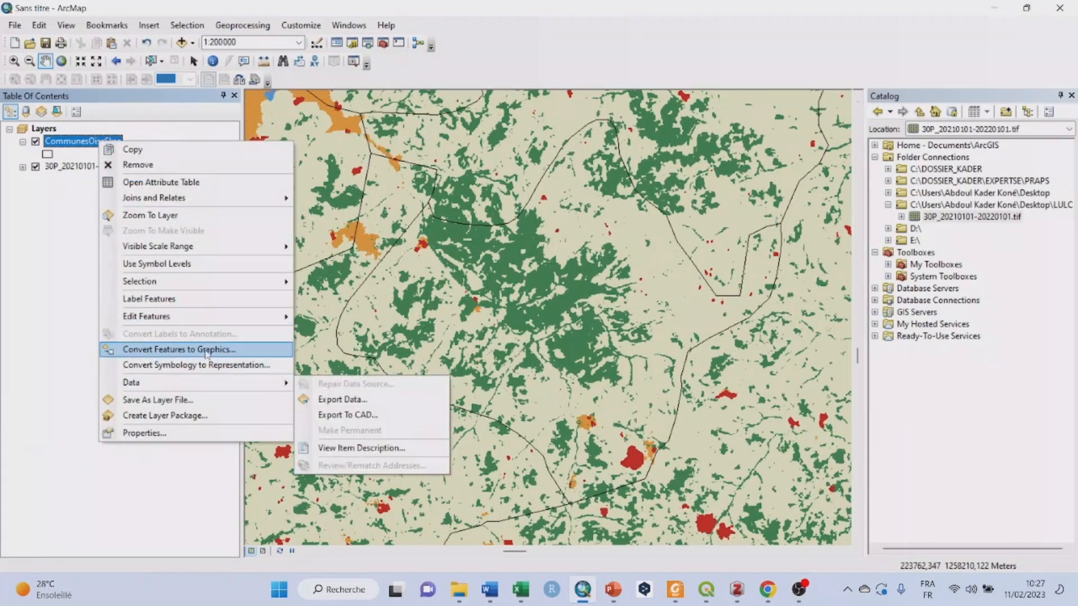
click(175, 433)
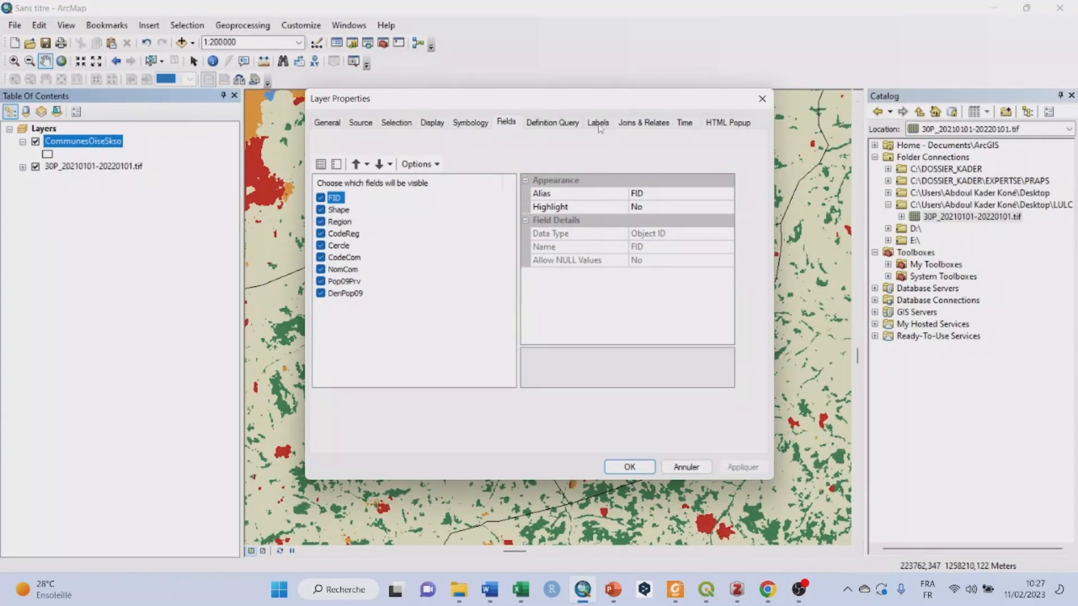
click(598, 123)
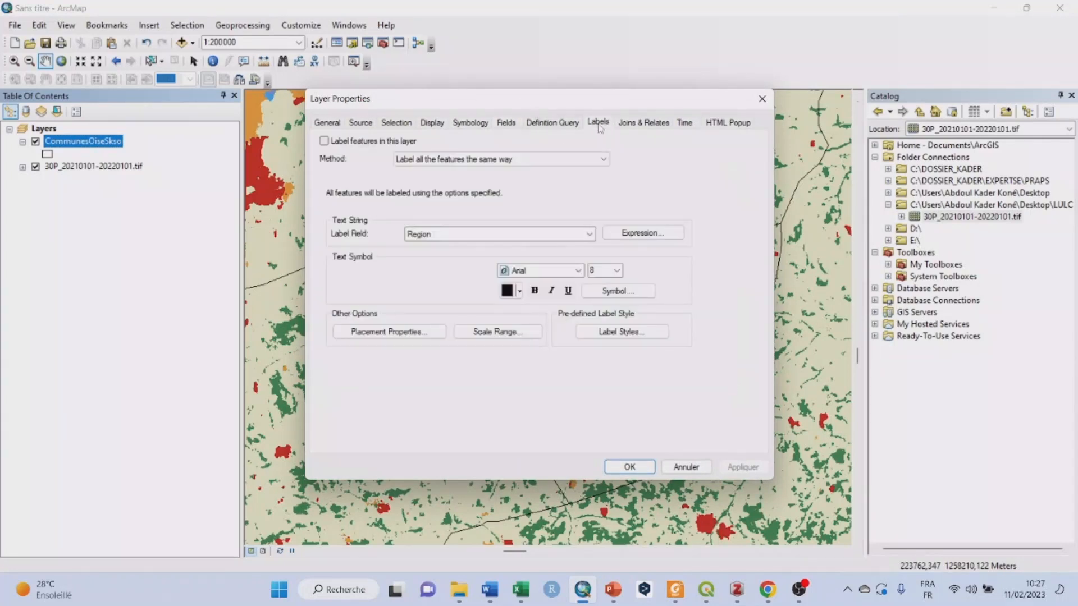
click(325, 141)
click(589, 236)
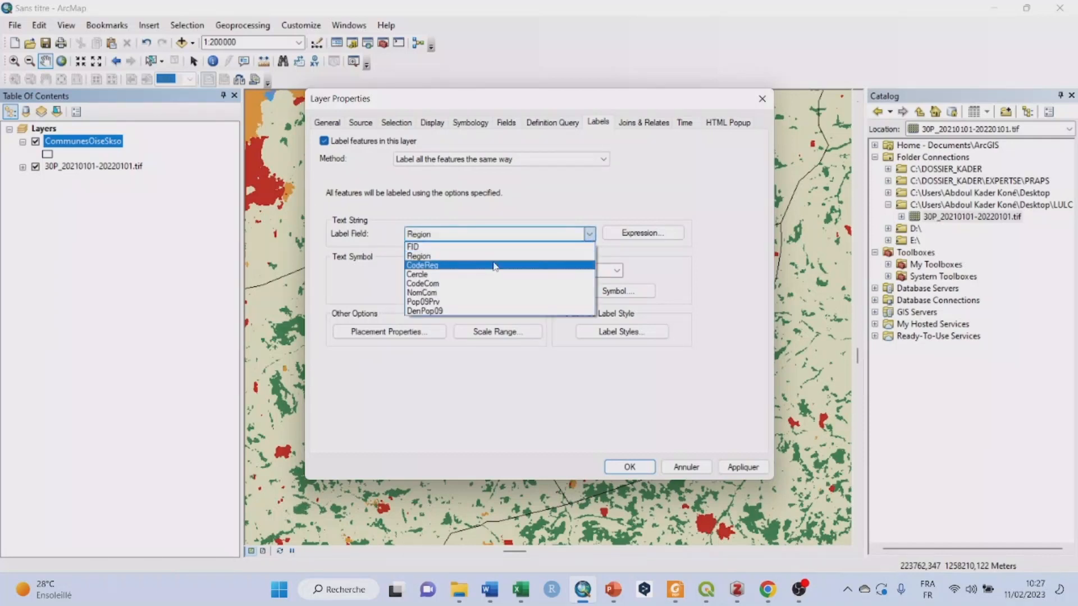
click(469, 293)
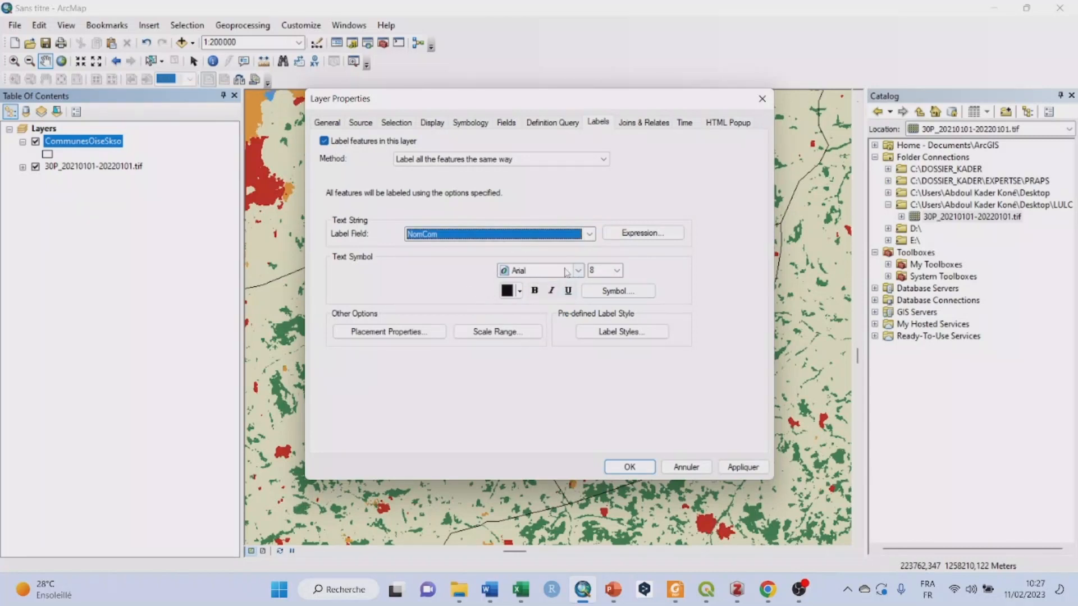
Set the commune label font size to 12 and apply the layer properties.
click(617, 270)
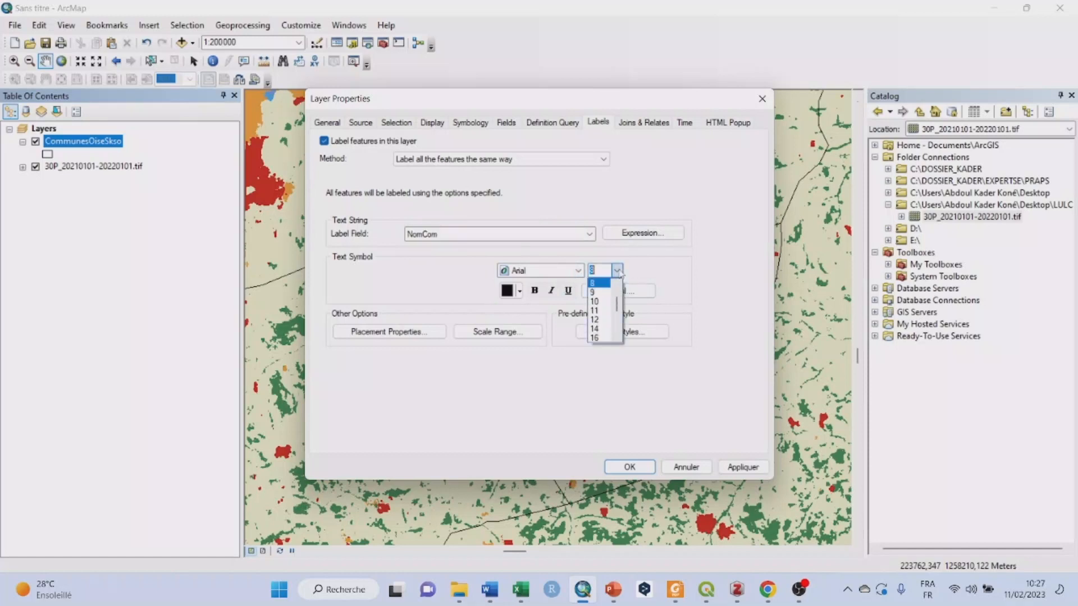
click(608, 319)
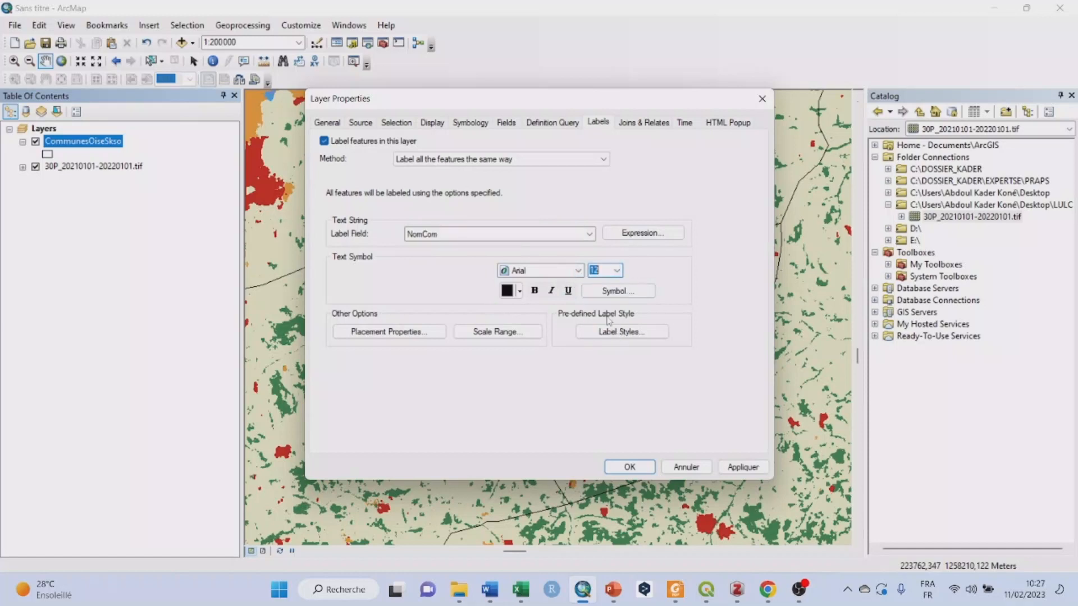
click(629, 467)
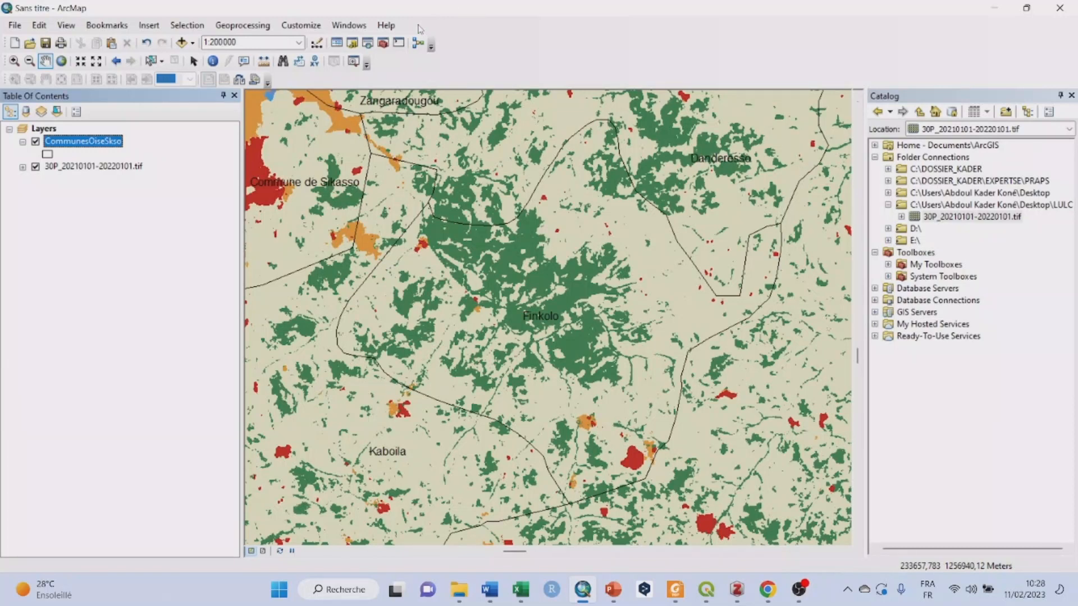
Select the Finkolo commune polygon directly on the map and clear the selection again.
click(150, 62)
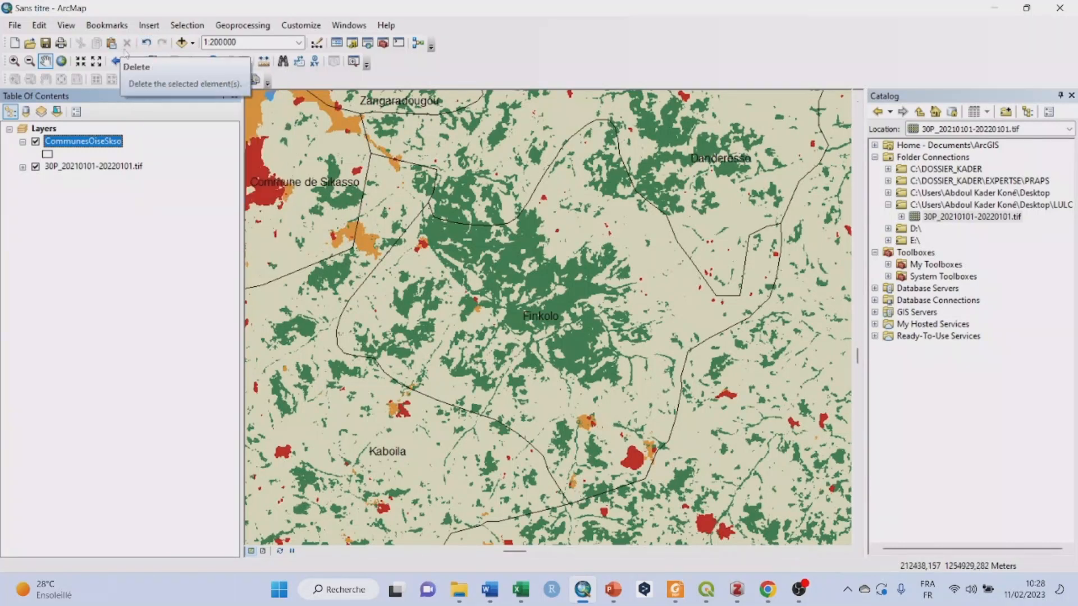
click(601, 257)
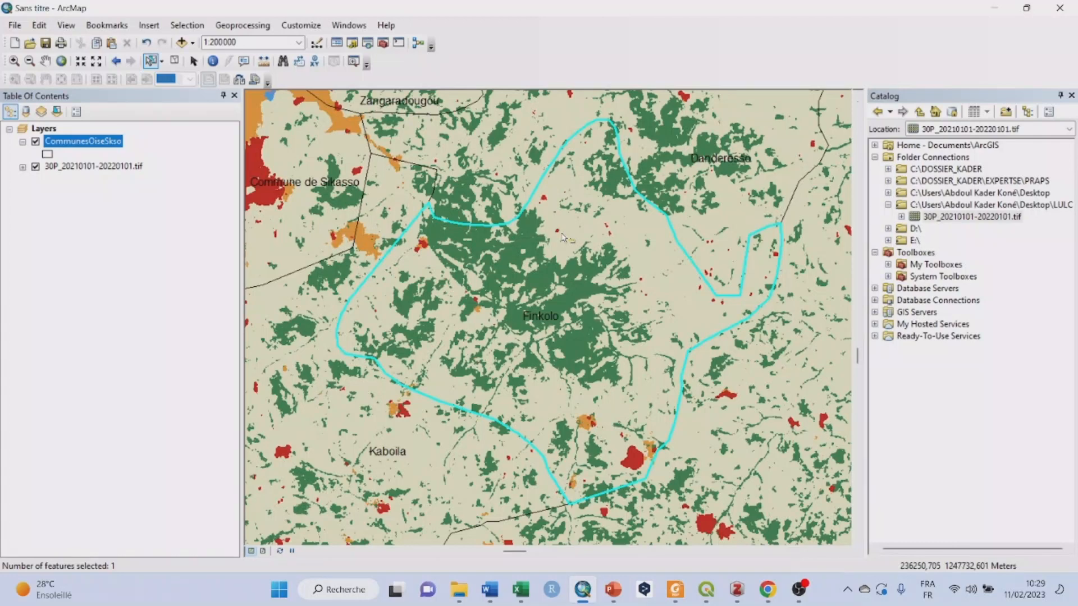
scroll(563, 237, up, 2)
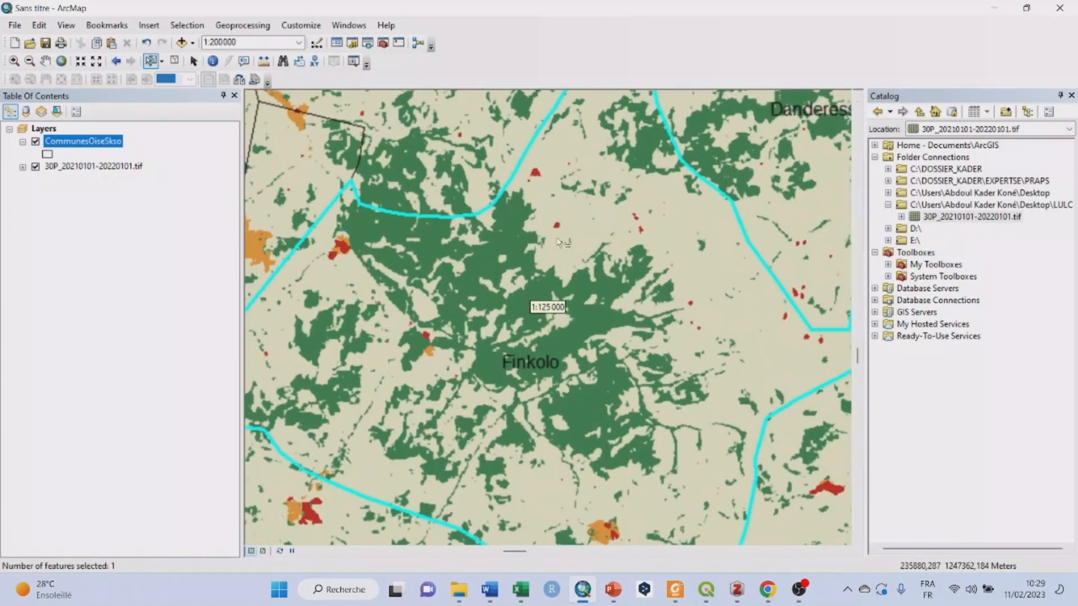
scroll(558, 242, down, 4)
scroll(559, 241, down, 4)
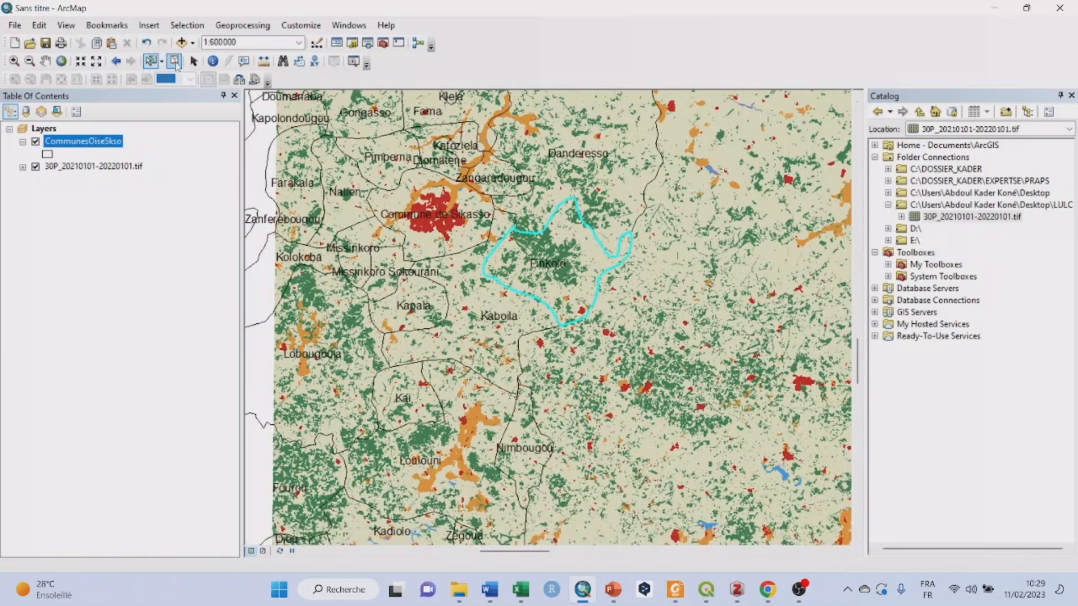
click(175, 63)
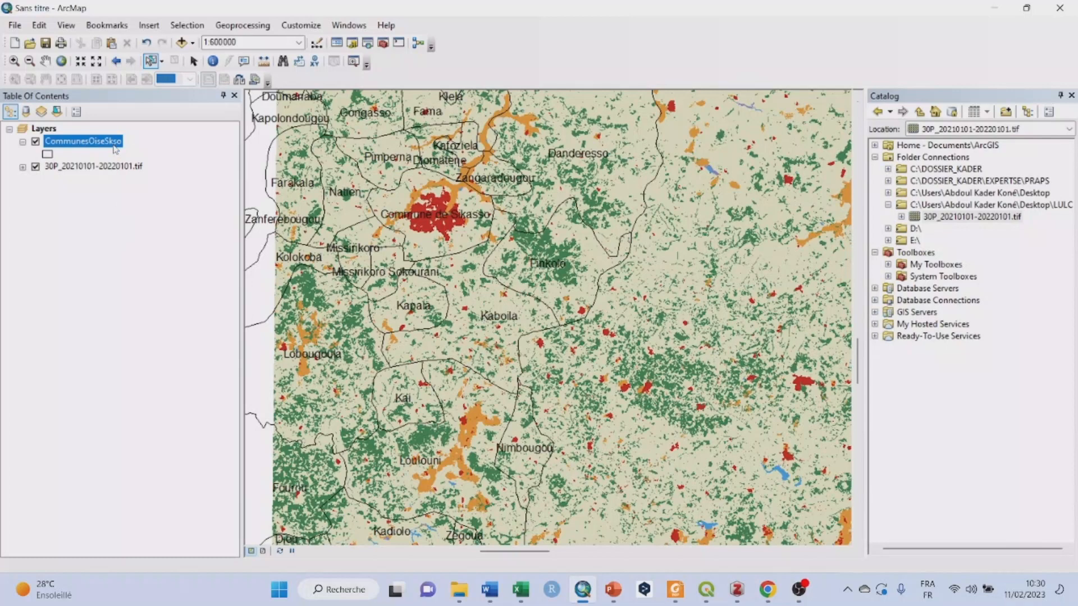
Examine the fields and records in the CommunesOiseSkso attribute table and close it.
right_click(80, 142)
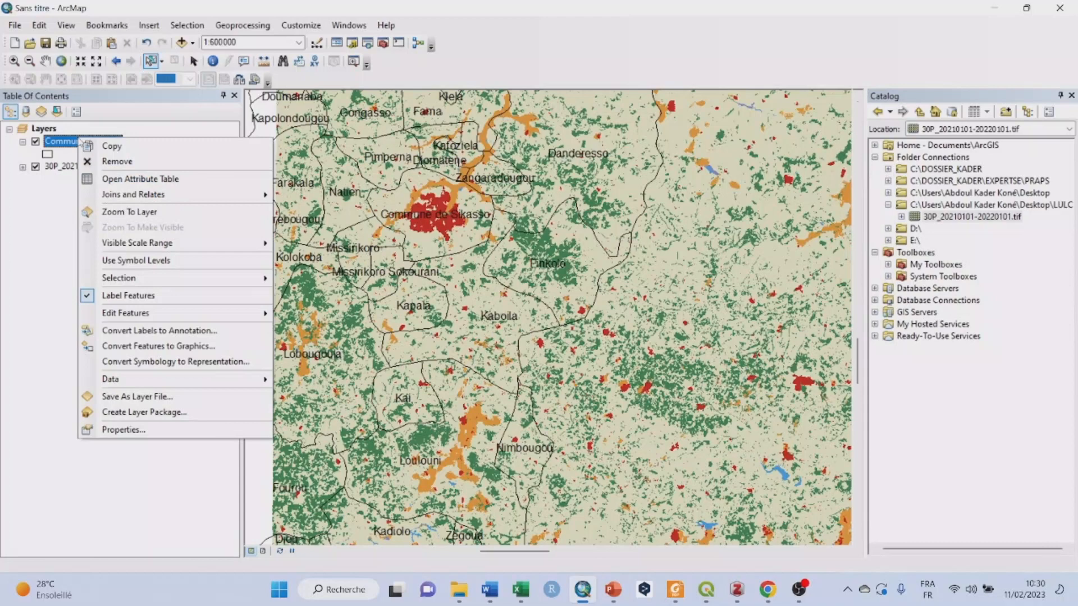
click(135, 181)
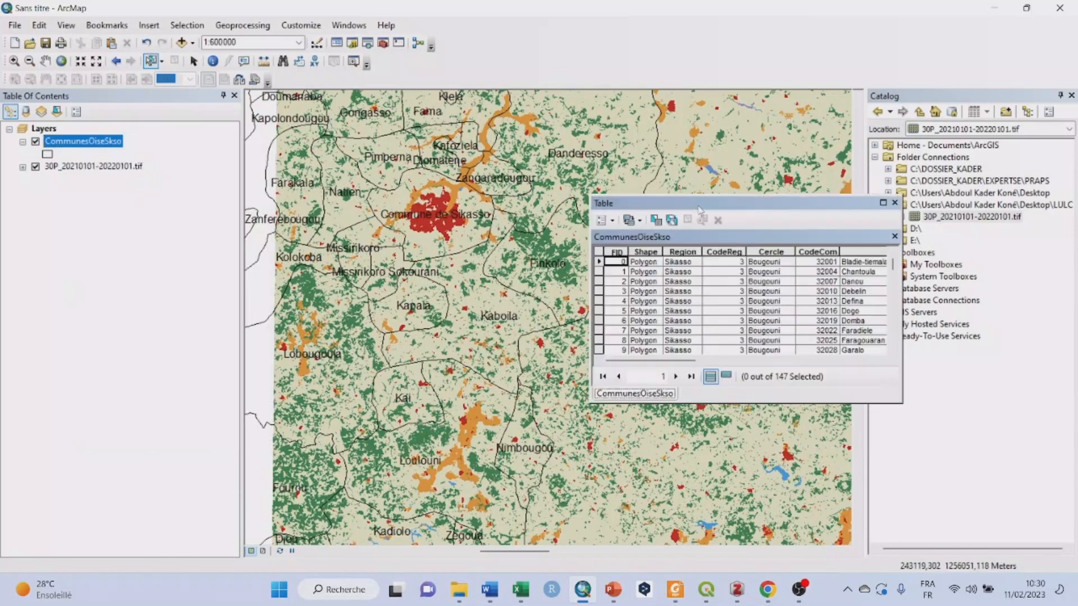
drag(698, 207, 575, 182)
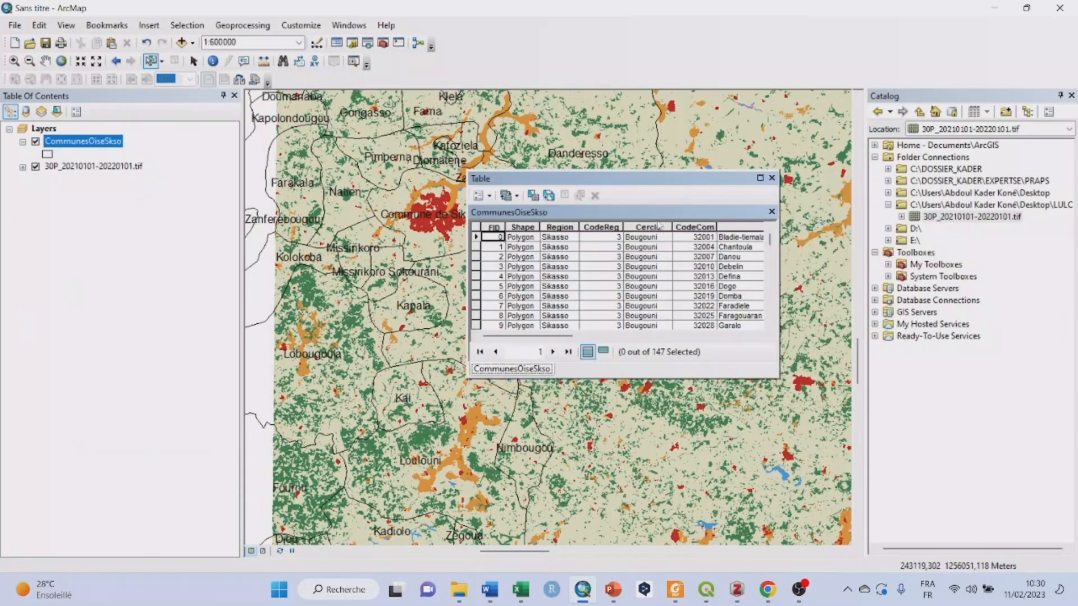
click(772, 178)
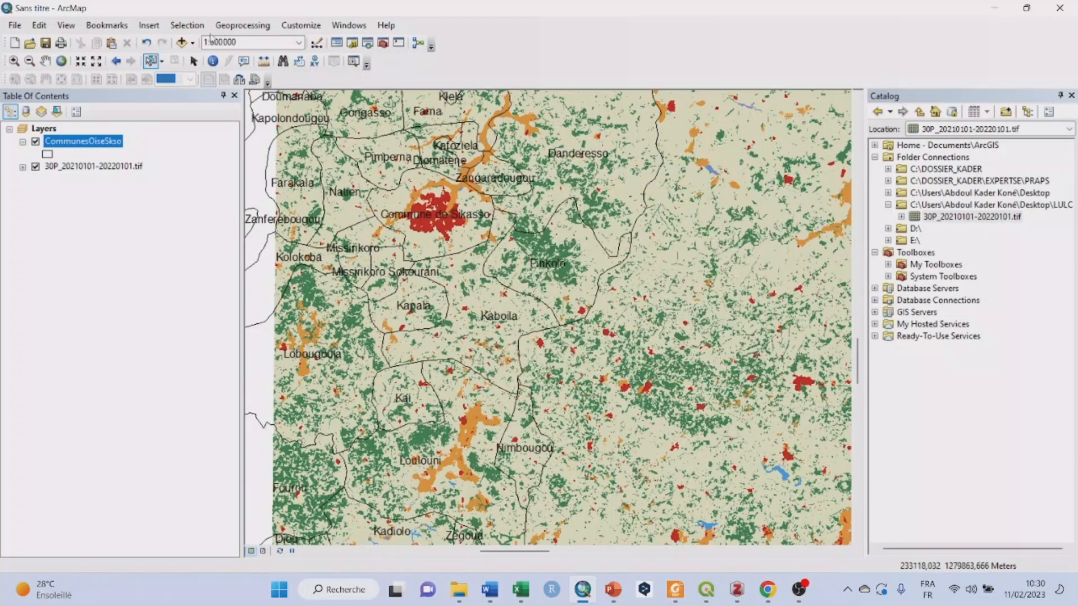
Open Select By Attributes for the CommunesOiseSkso layer, ready to enter an expression for a new selection.
click(190, 27)
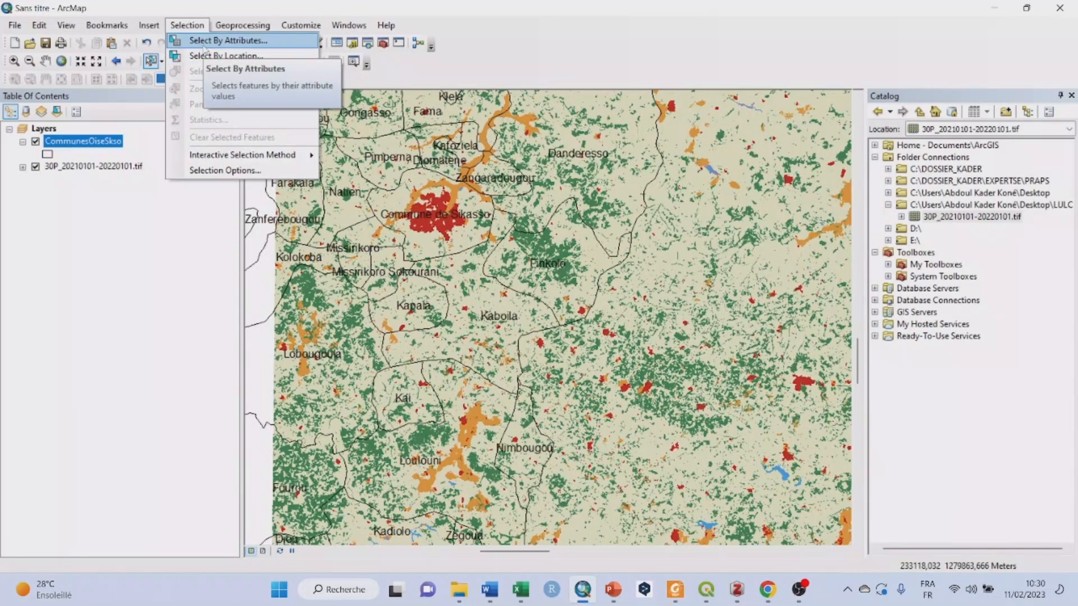
click(204, 49)
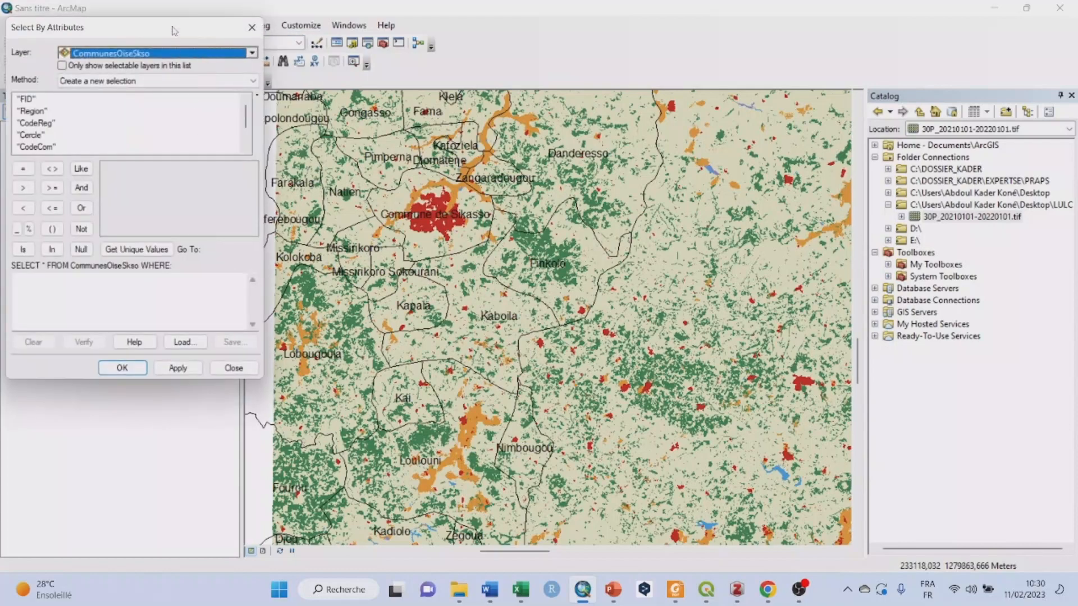
drag(173, 30, 226, 37)
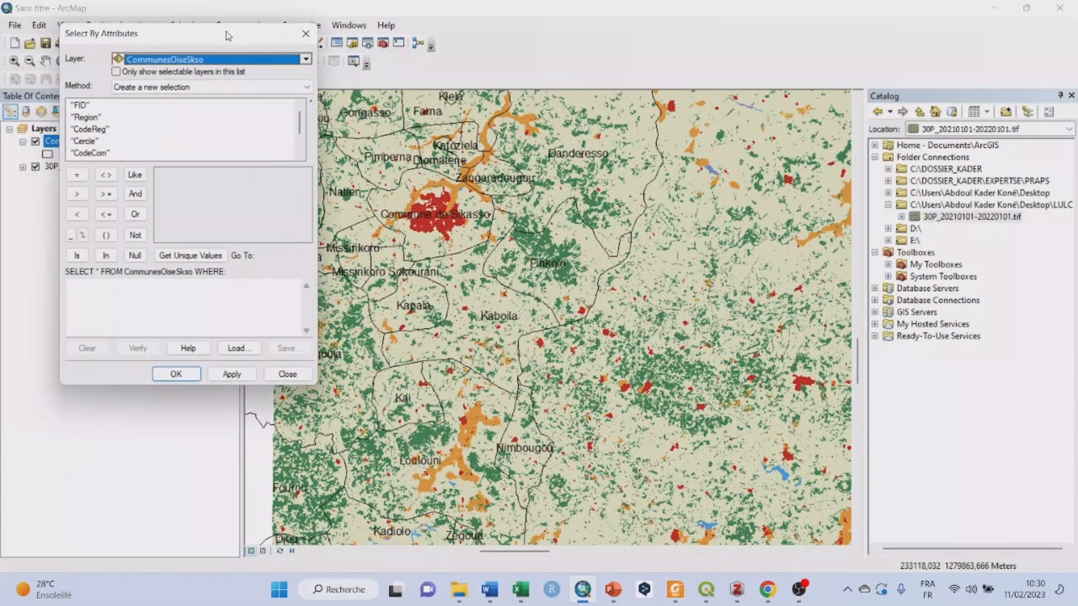
click(229, 284)
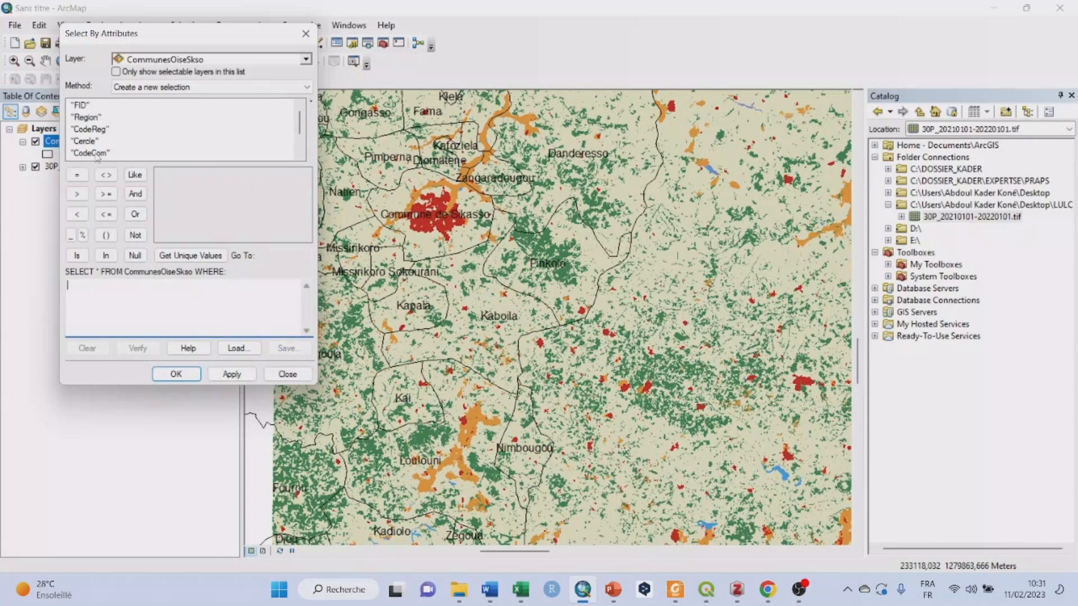
double_click(93, 153)
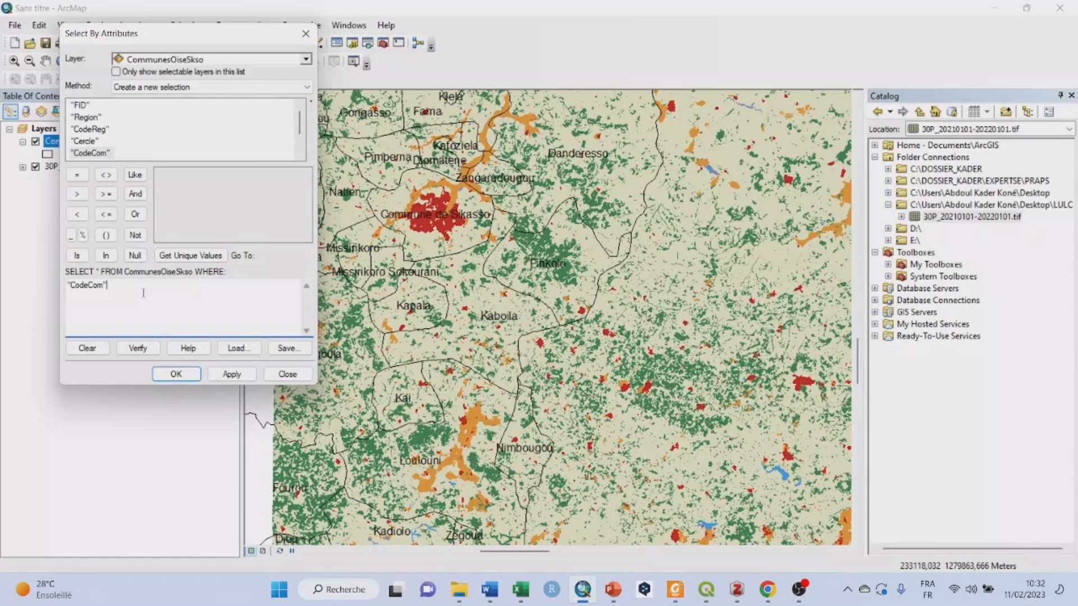
click(78, 175)
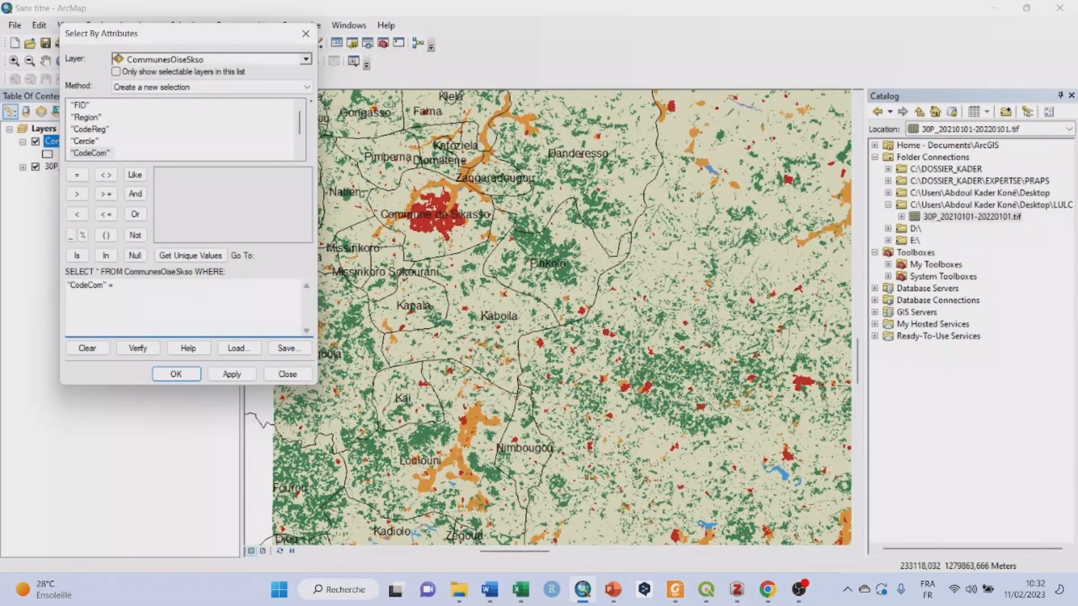
click(216, 258)
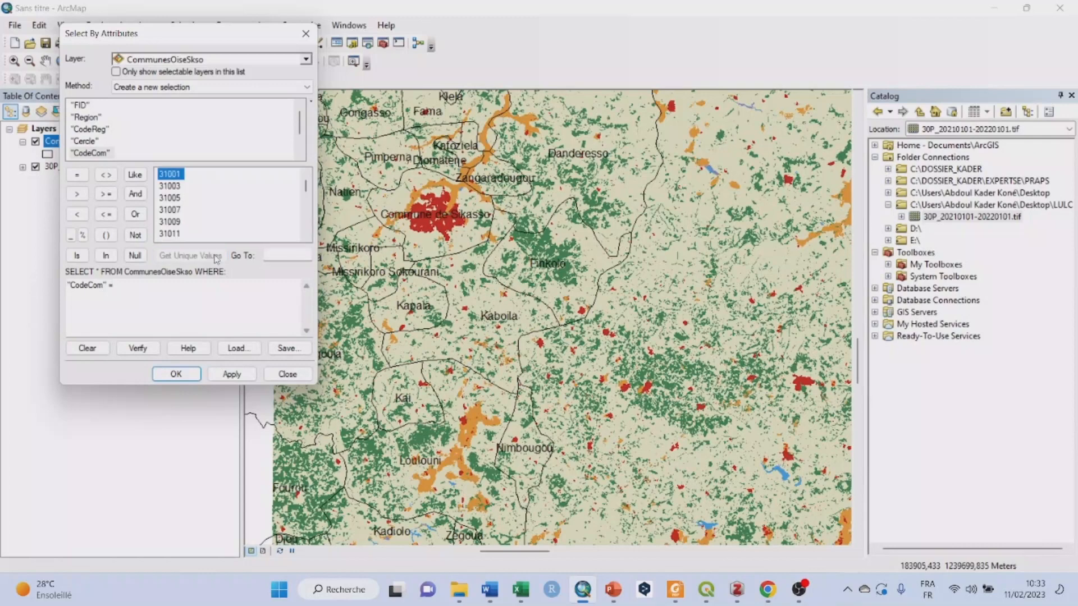
scroll(100, 152, down, 1)
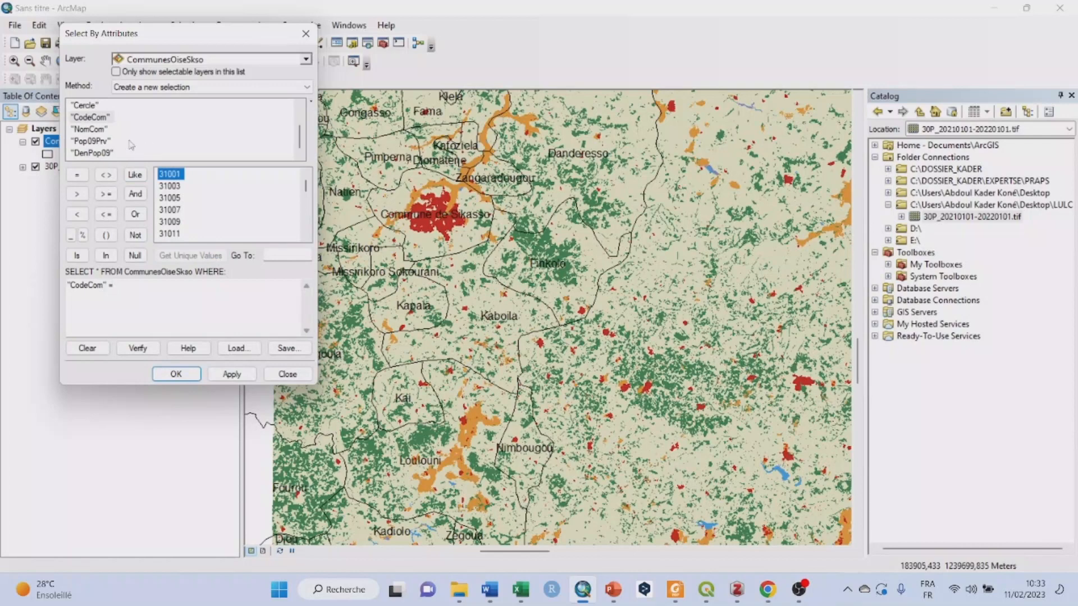
scroll(129, 144, up, 1)
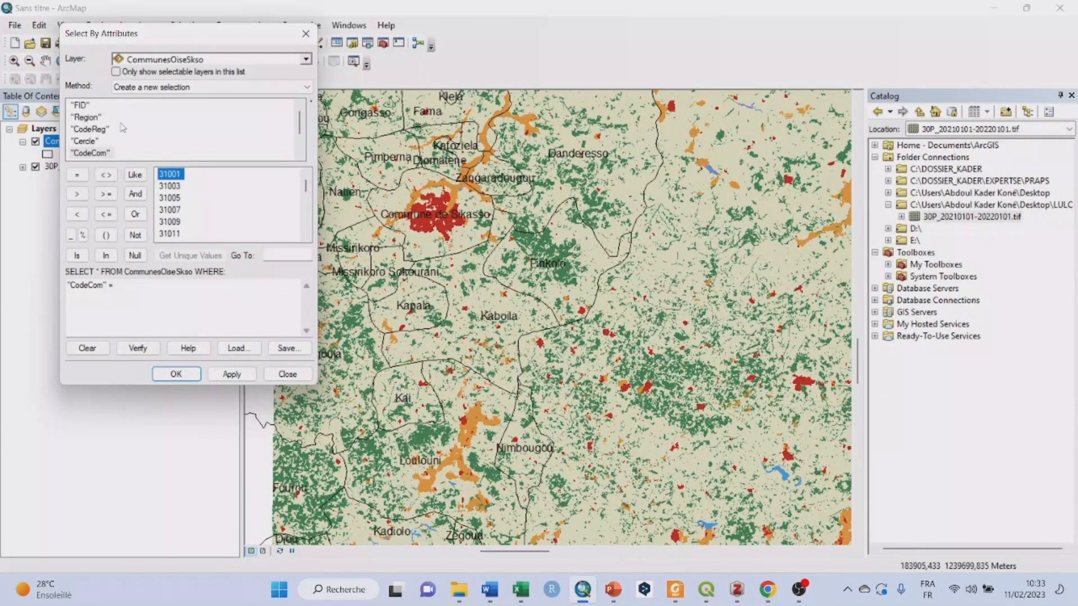
scroll(112, 132, down, 1)
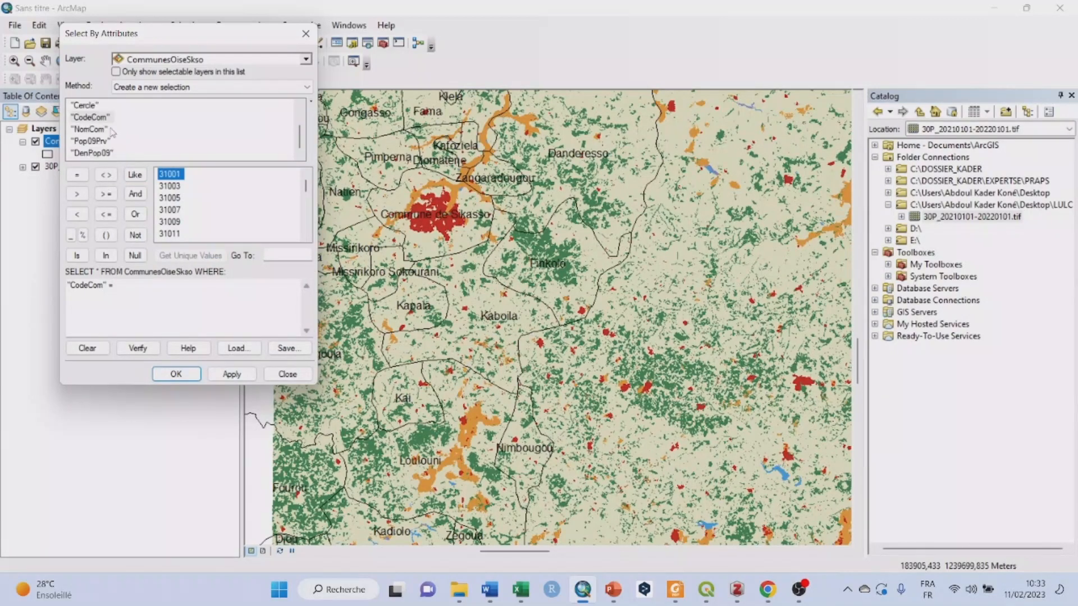
scroll(112, 133, up, 1)
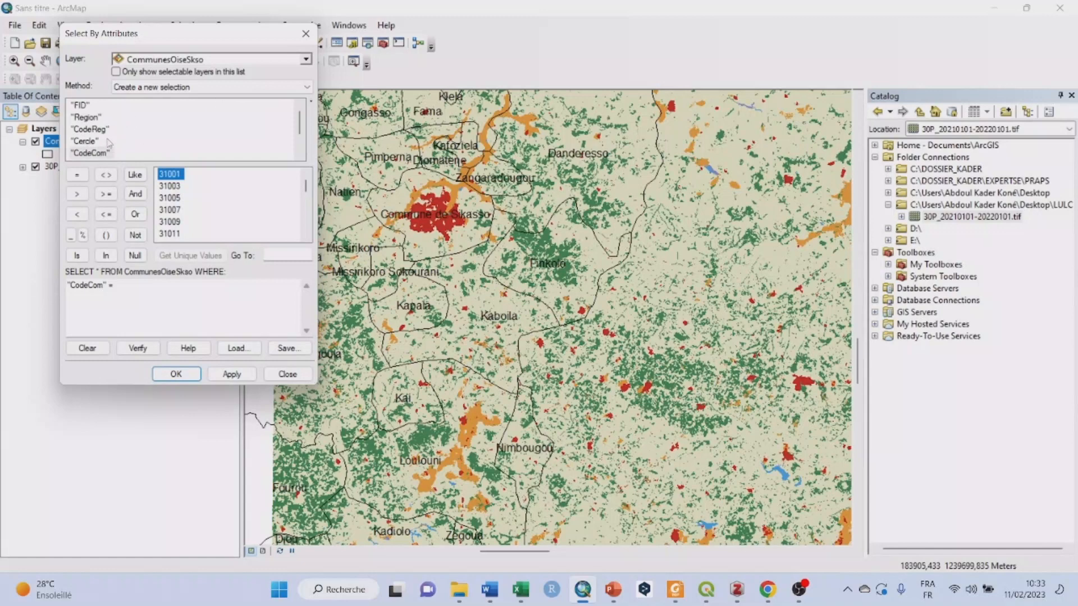
scroll(110, 143, down, 1)
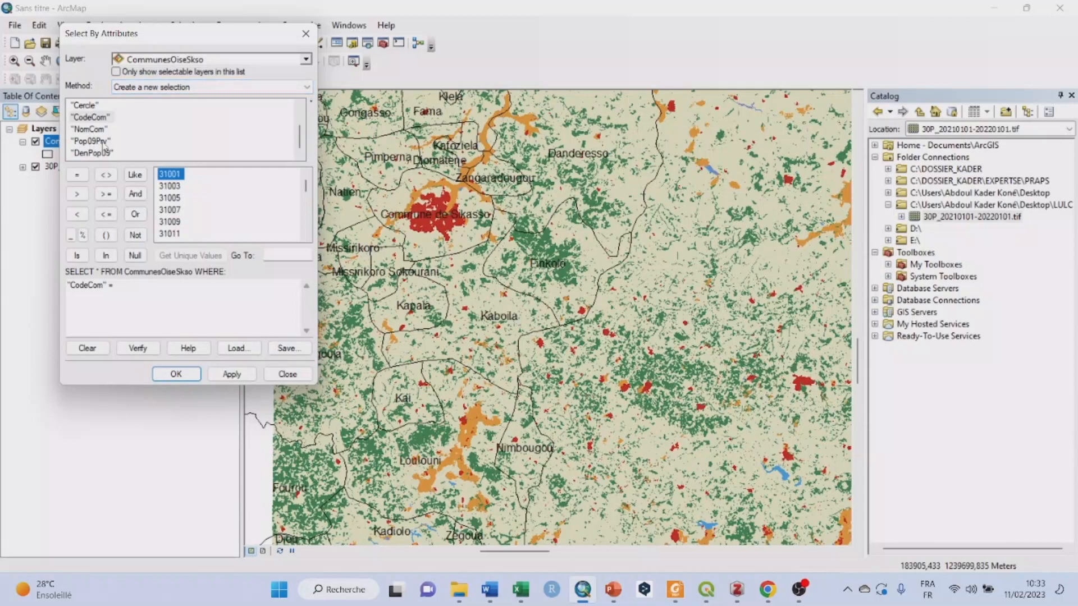
drag(124, 287, 34, 284)
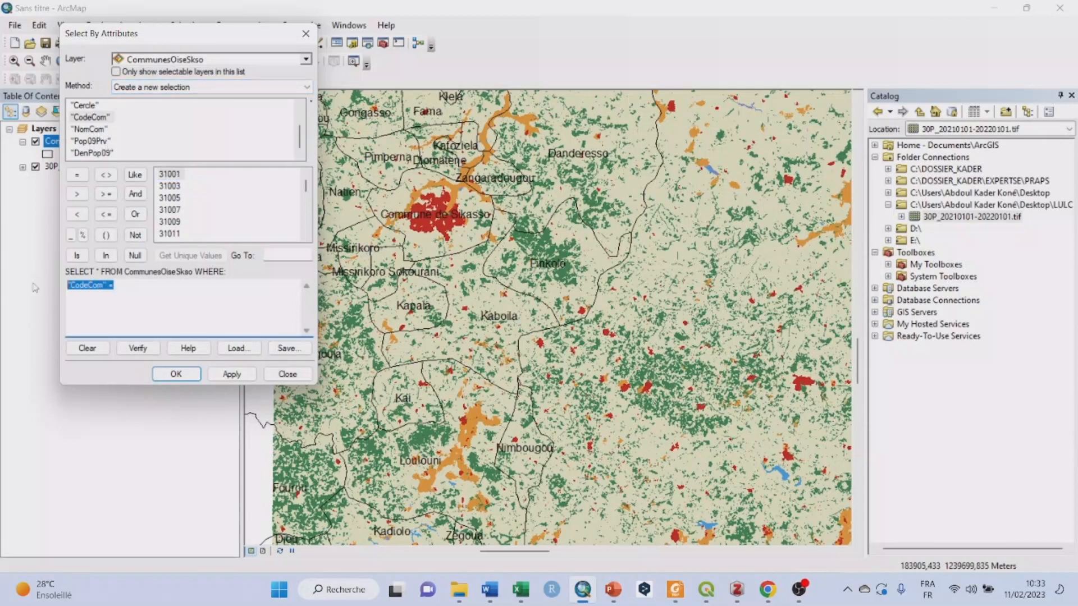
key(Delete)
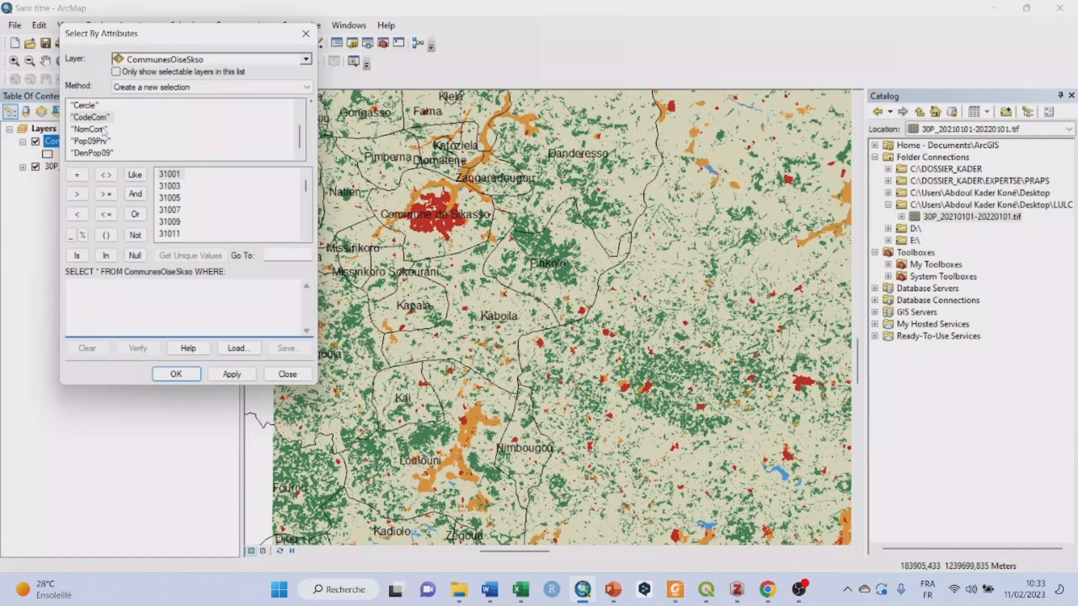
Build the selection expression "NomCom" = 'Finkolo', picking the commune from the field's unique values.
double_click(104, 130)
click(193, 257)
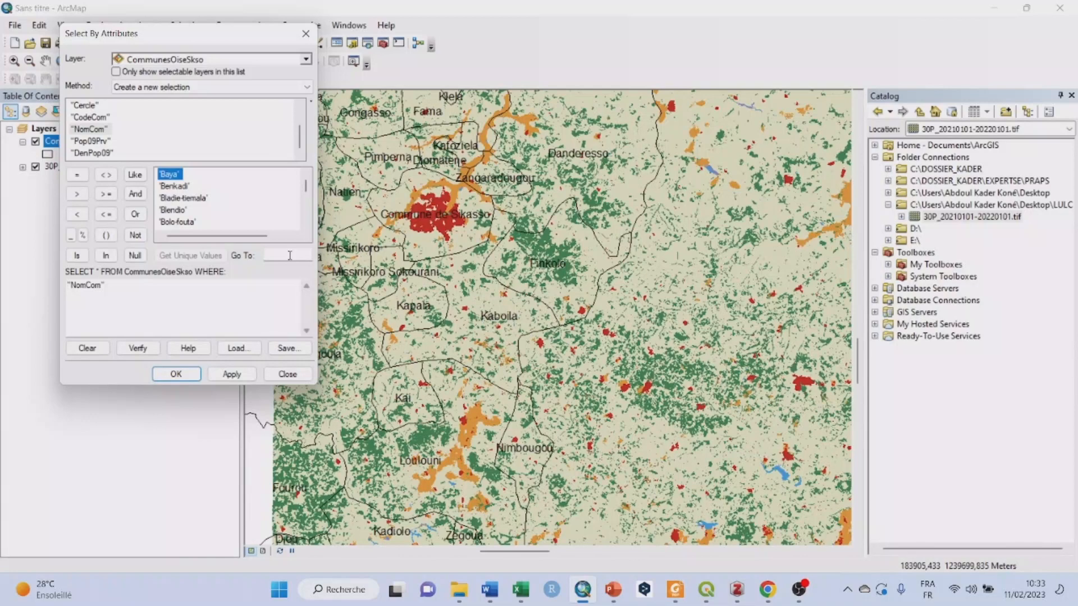
click(290, 256)
text(f)
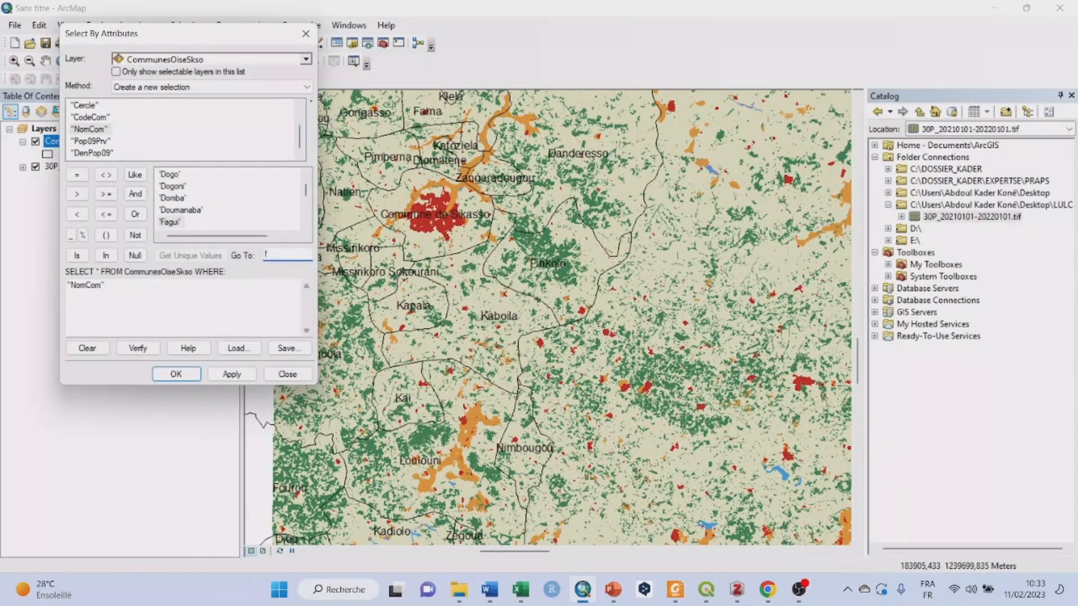
text(in)
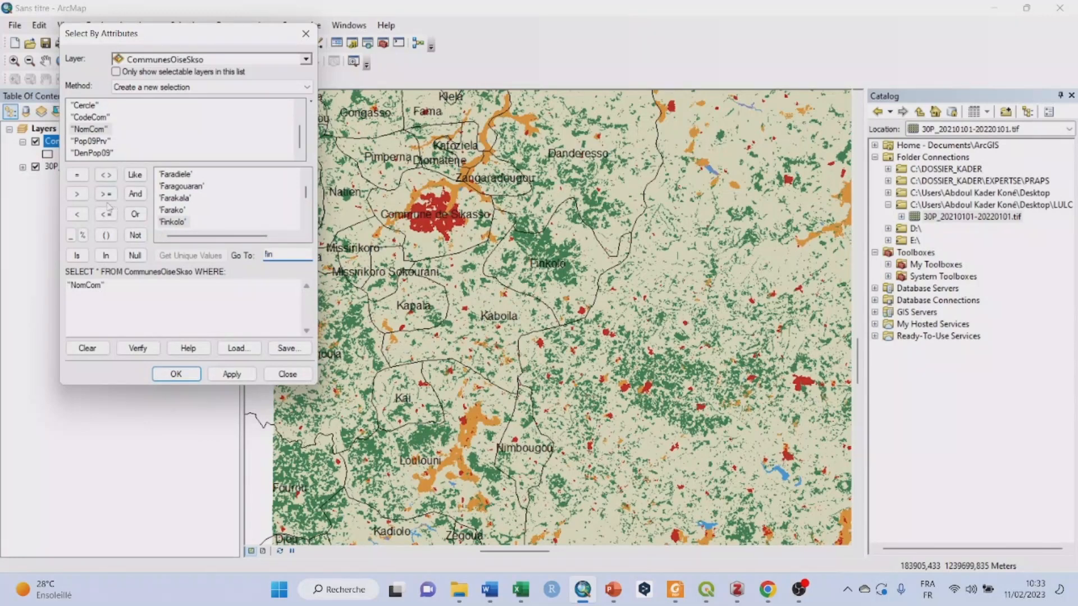
click(80, 177)
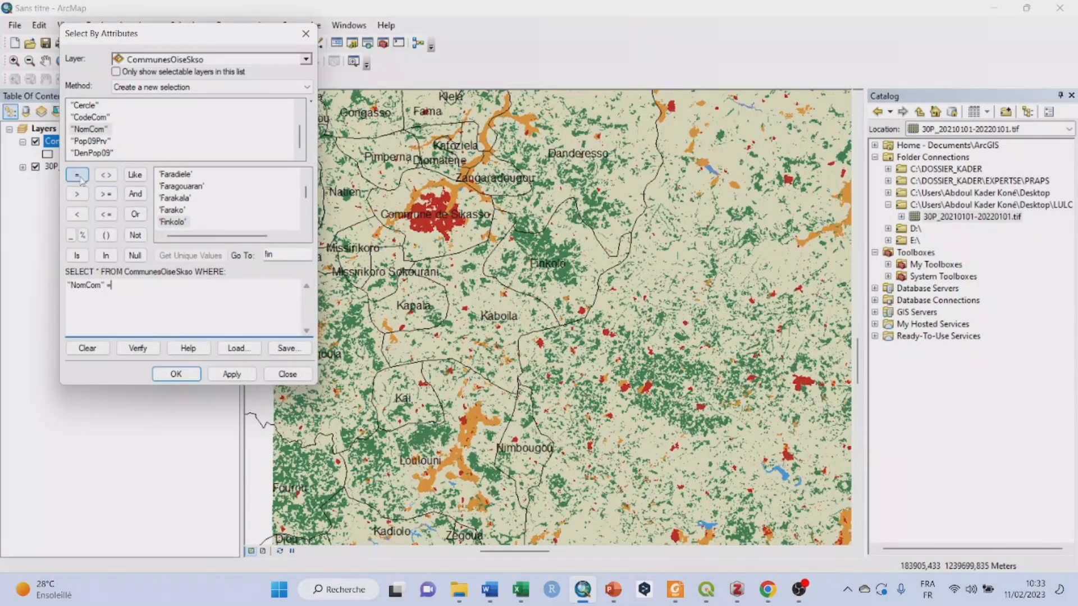
double_click(174, 223)
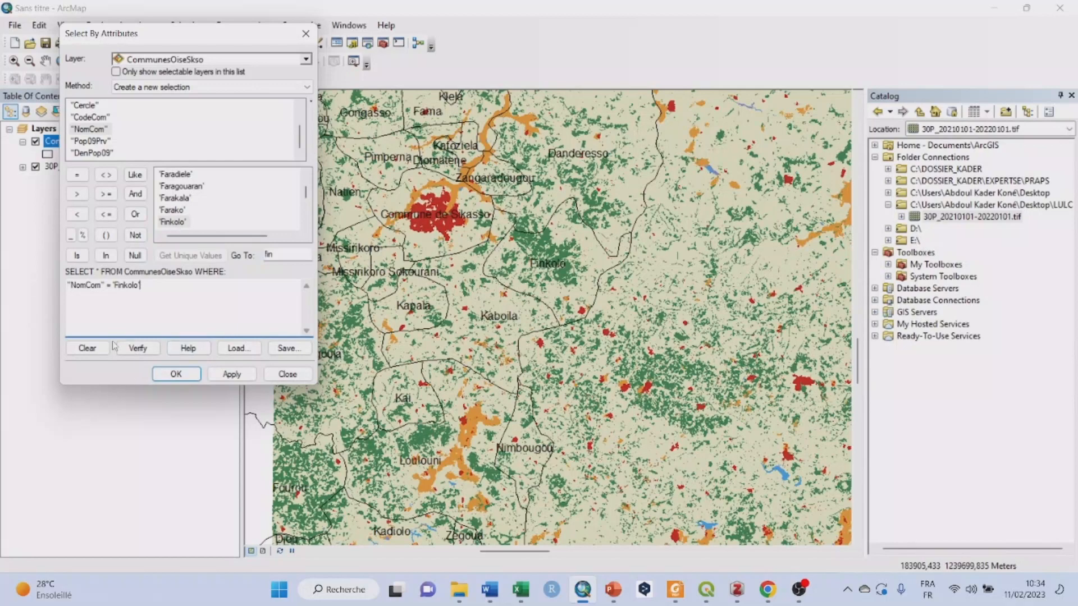
Verify the selection expression and run it to select the Finkolo commune.
click(135, 349)
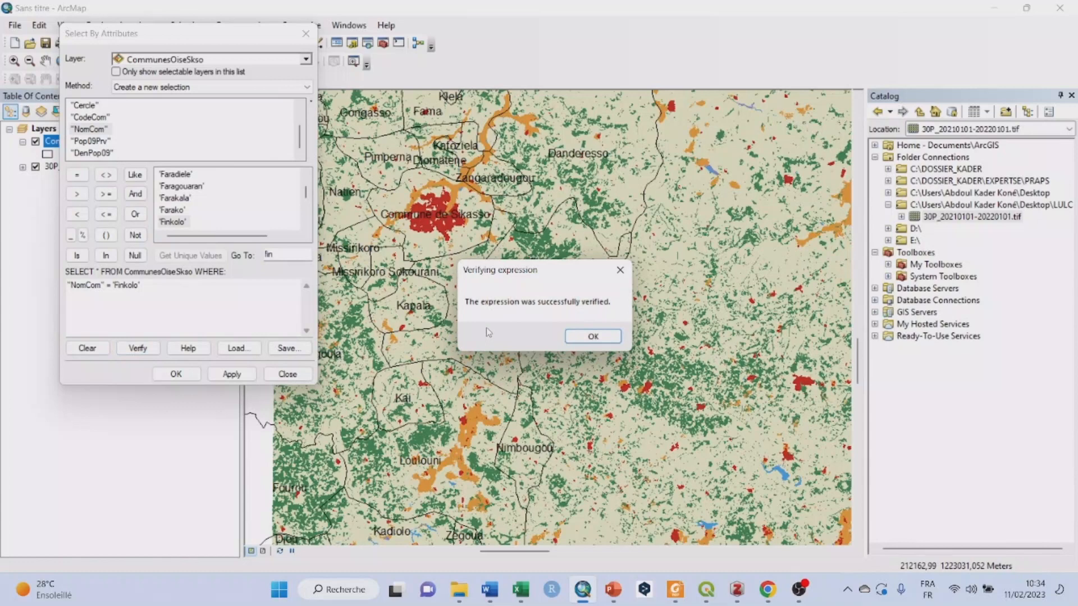
click(606, 340)
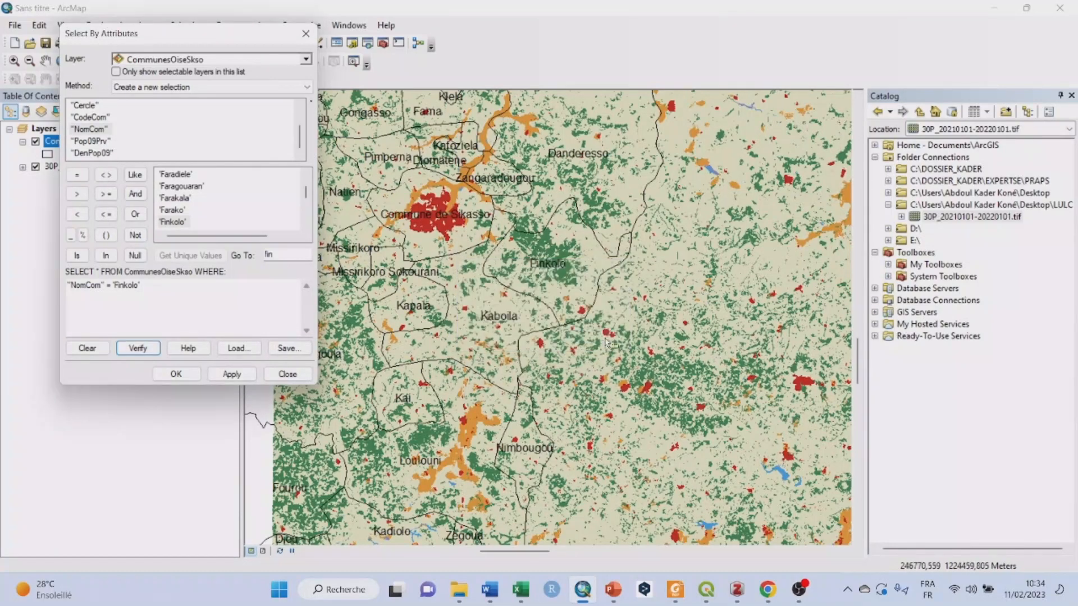
click(175, 374)
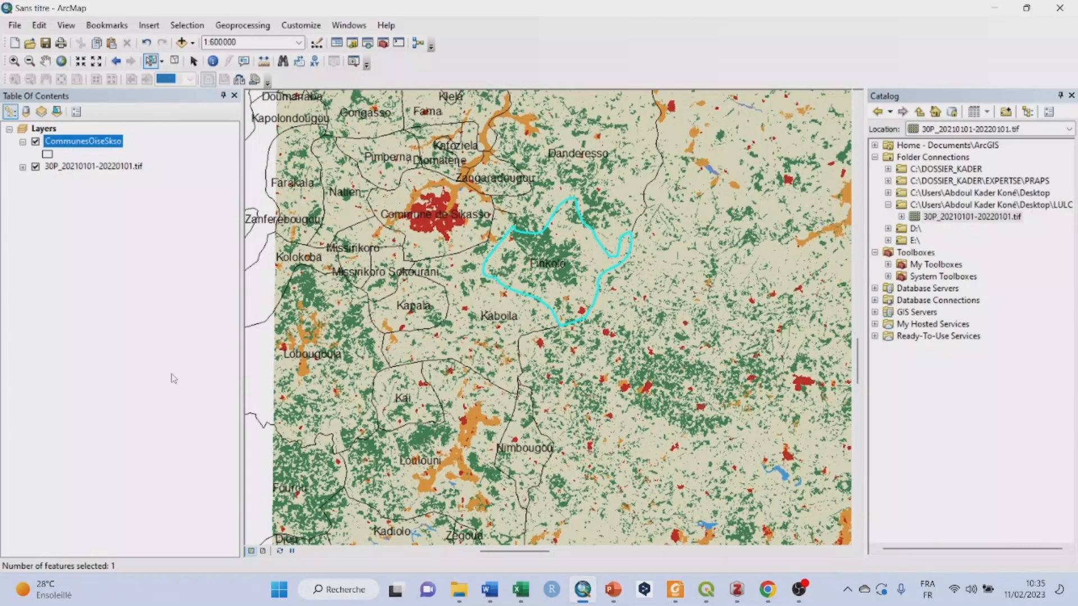
Start exporting the selected CommunesOiseSkso feature with the layer's source coordinate system, choosing the desktop LULC folder as output location.
right_click(94, 144)
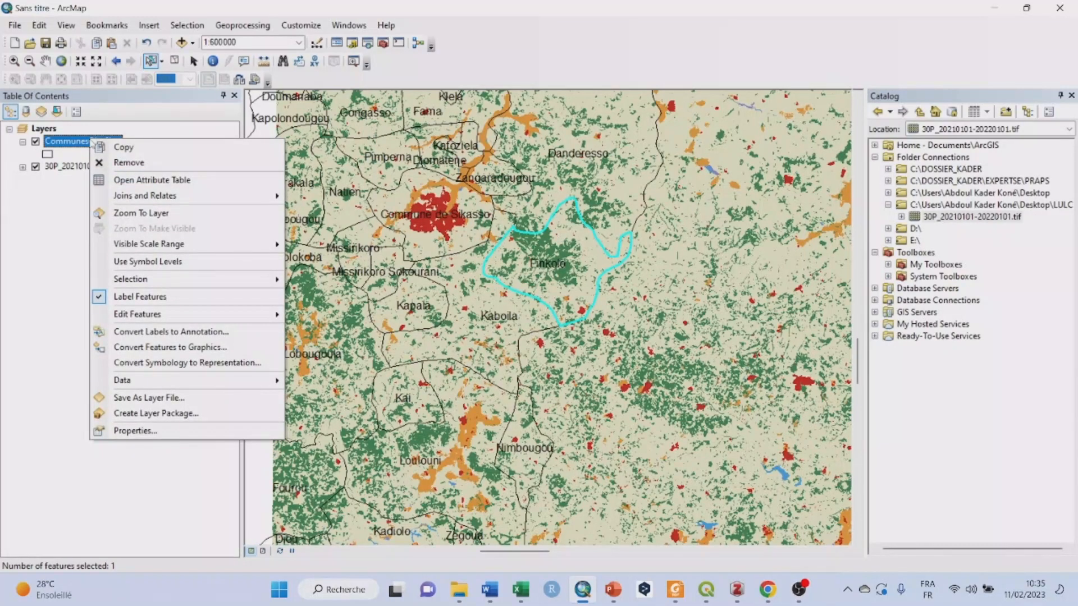
mouse_move(191, 384)
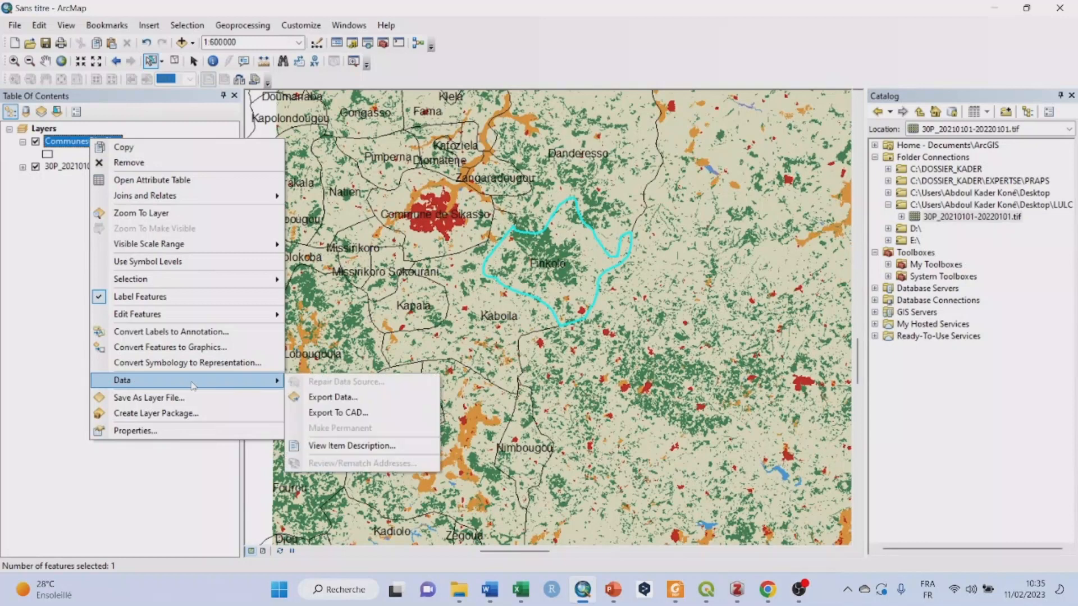
click(346, 398)
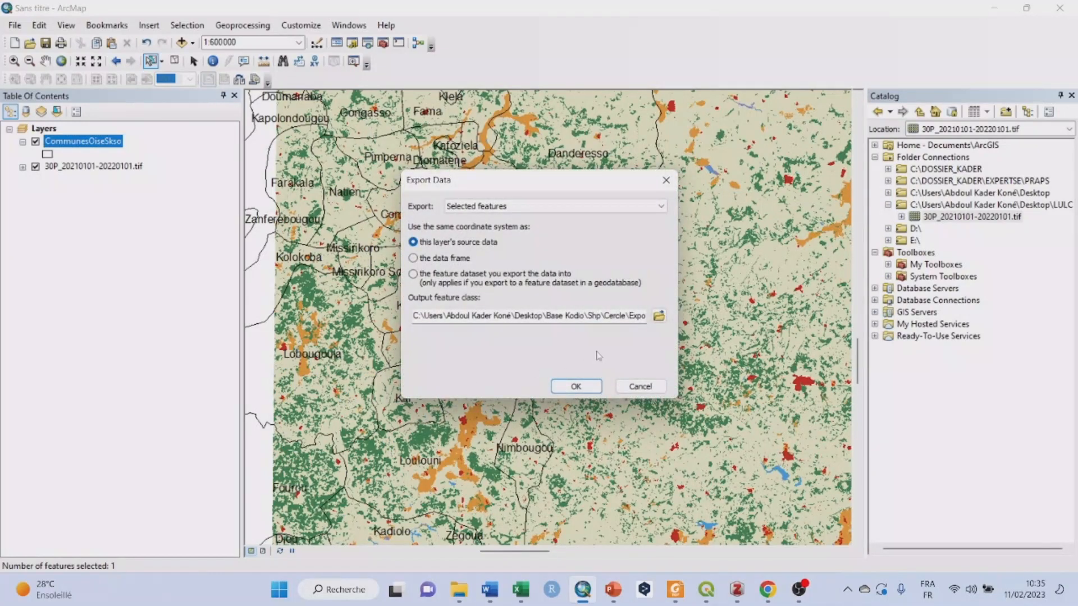
click(659, 316)
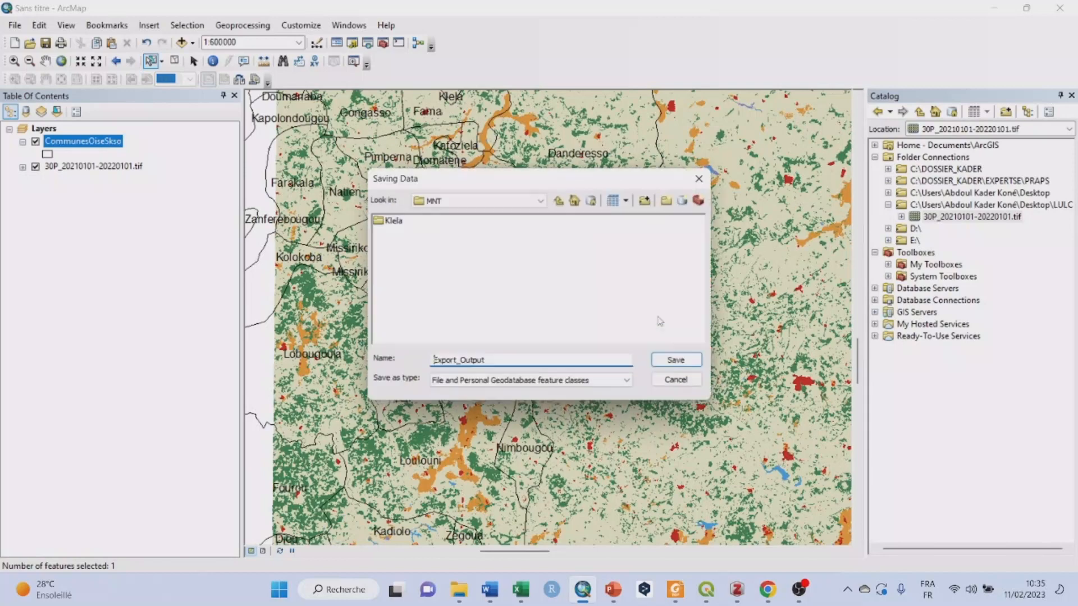
click(540, 201)
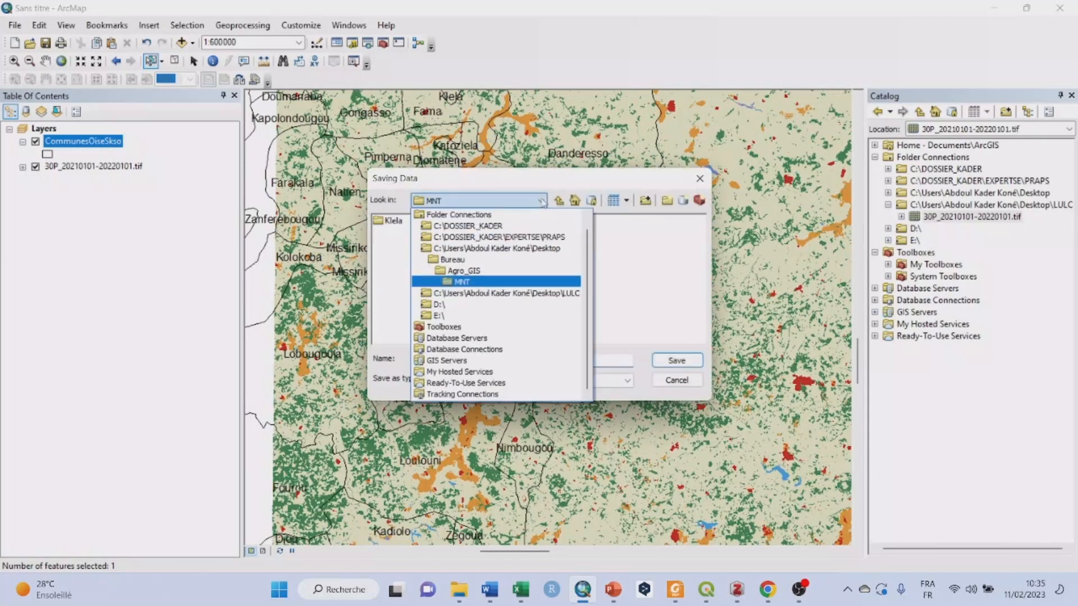
click(522, 293)
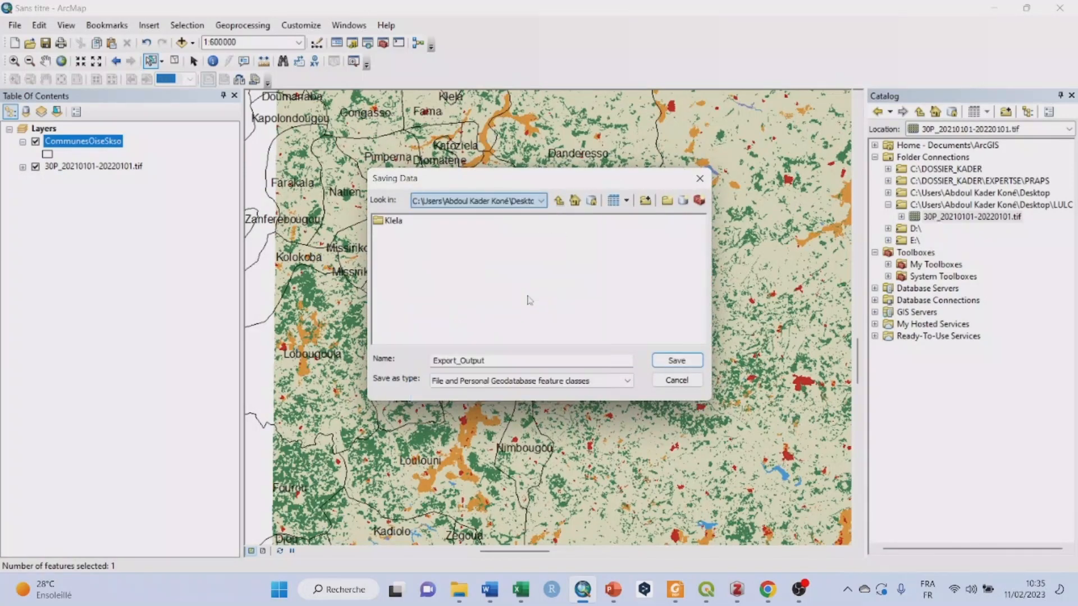
click(541, 201)
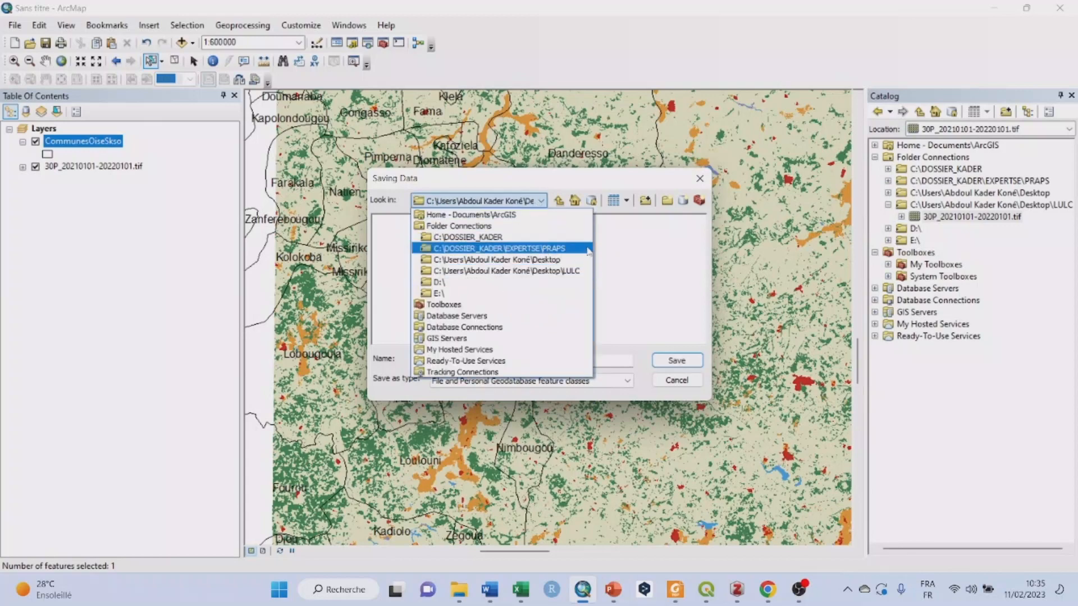
click(580, 272)
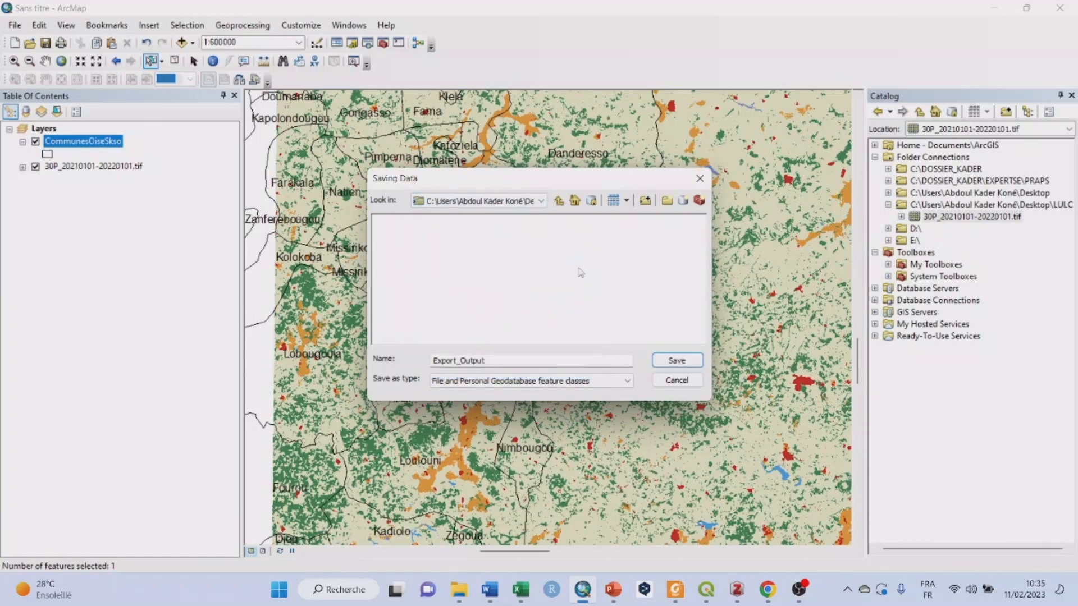
Name the export output Finkolo and set its save type to Shapefile.
double_click(499, 361)
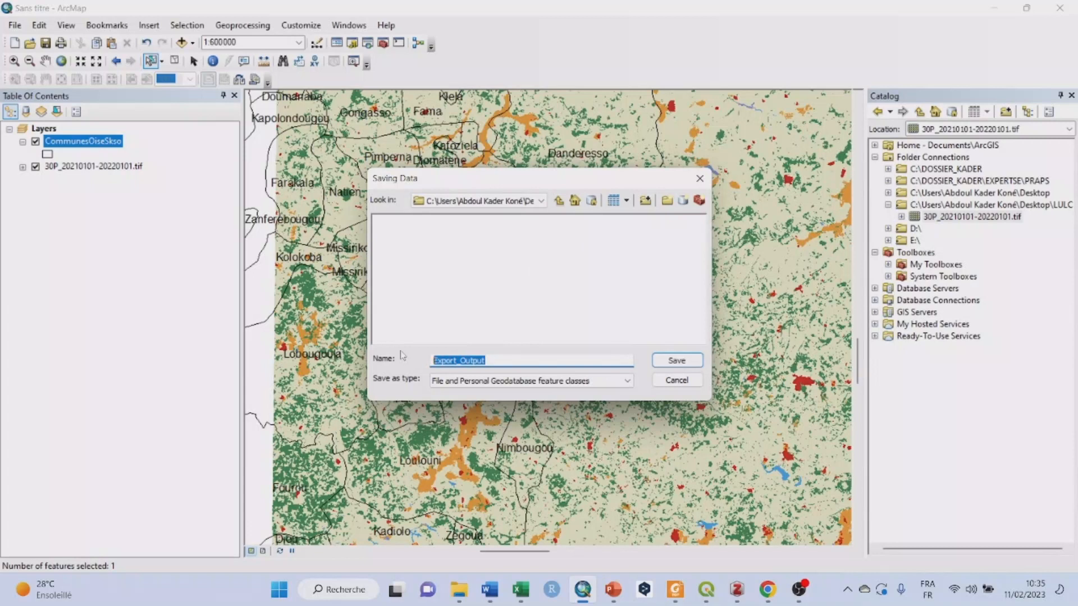
text(Finkolo)
click(617, 382)
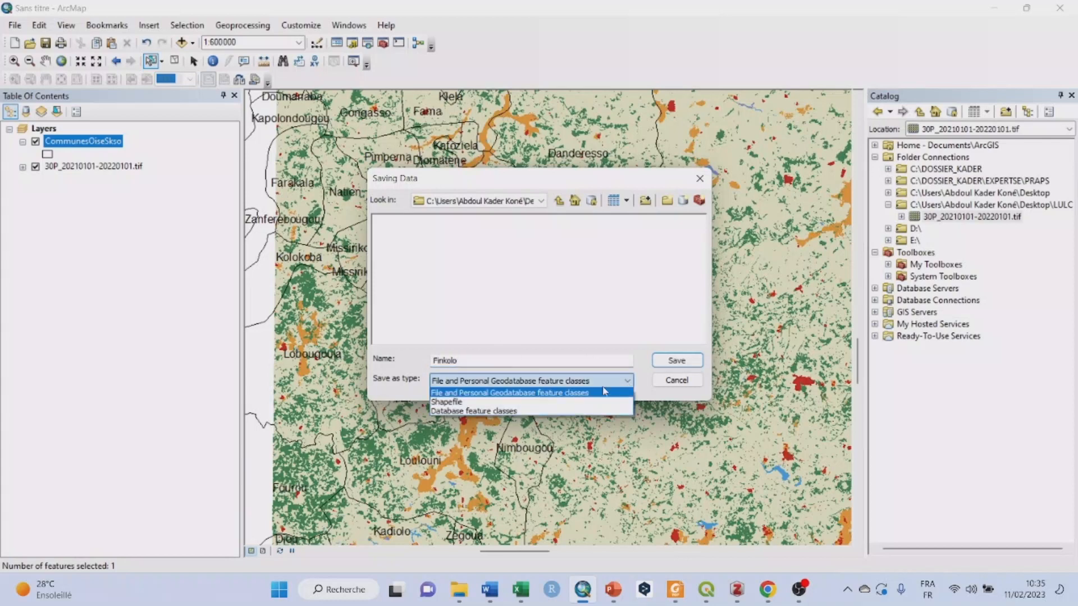
click(570, 402)
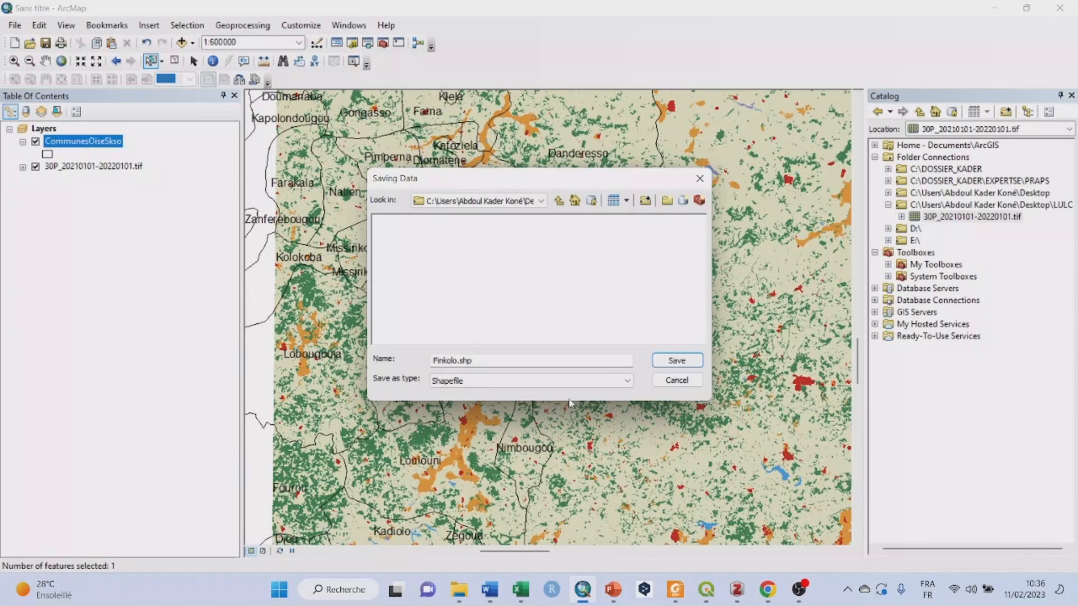
click(627, 384)
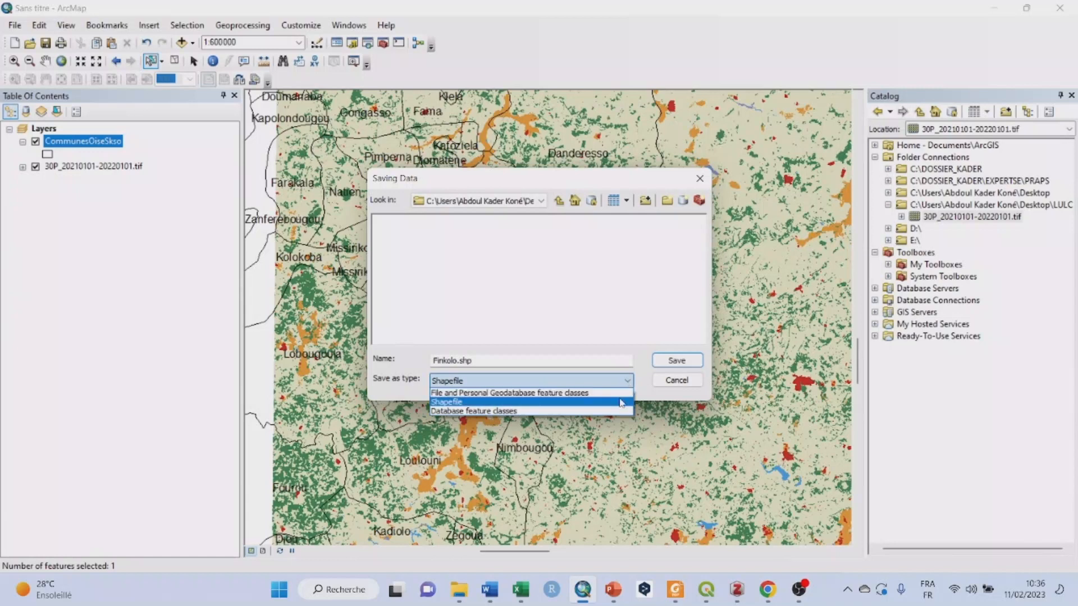
click(621, 402)
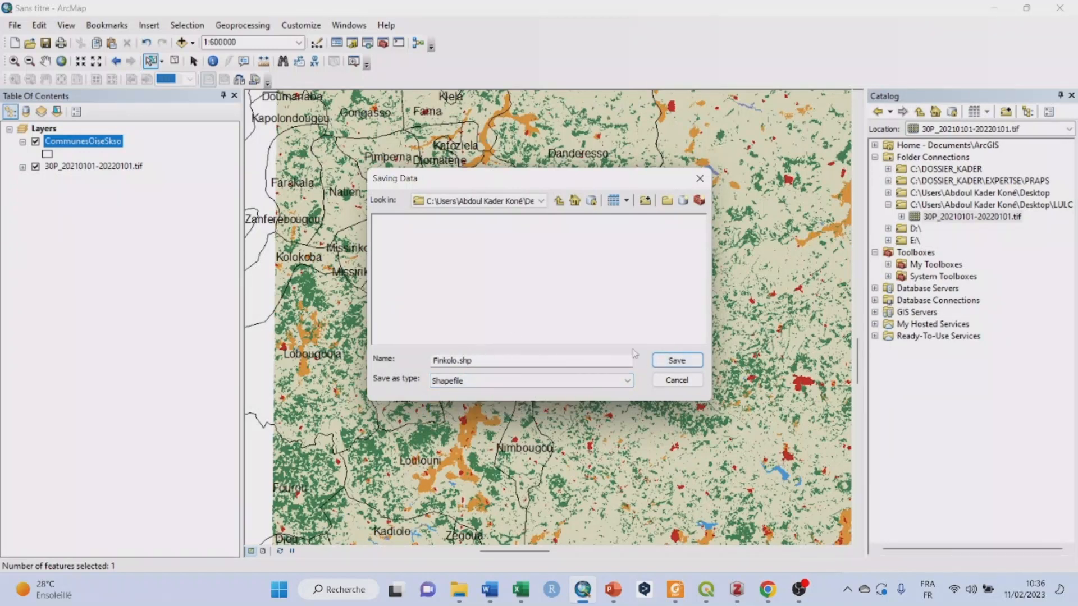
click(667, 361)
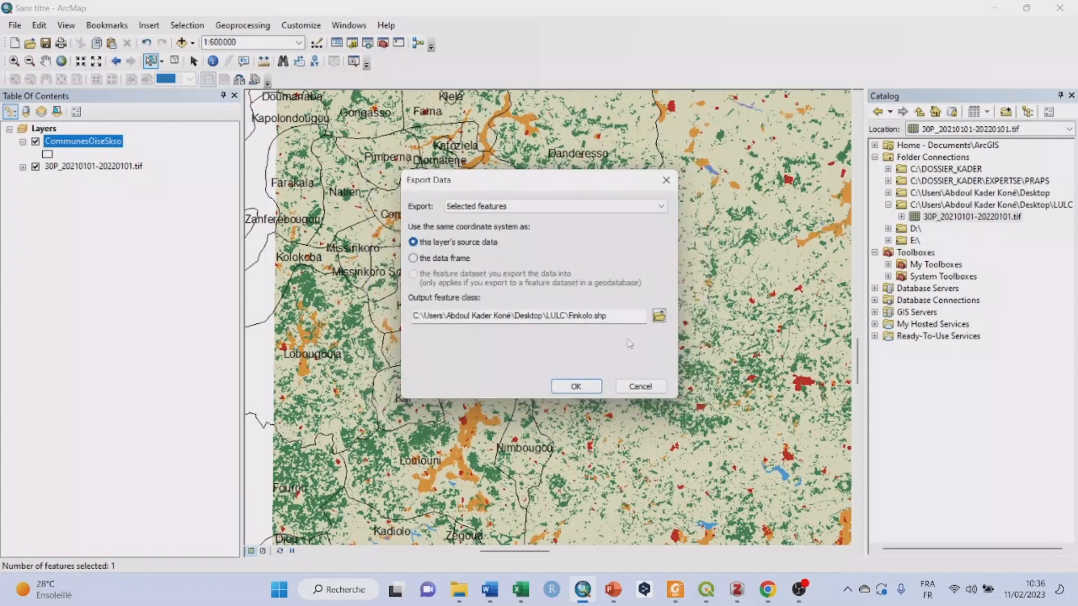
Run the export, add the Finkolo shapefile to the map as a layer, and hide the CommunesOiseSkso layer.
click(578, 388)
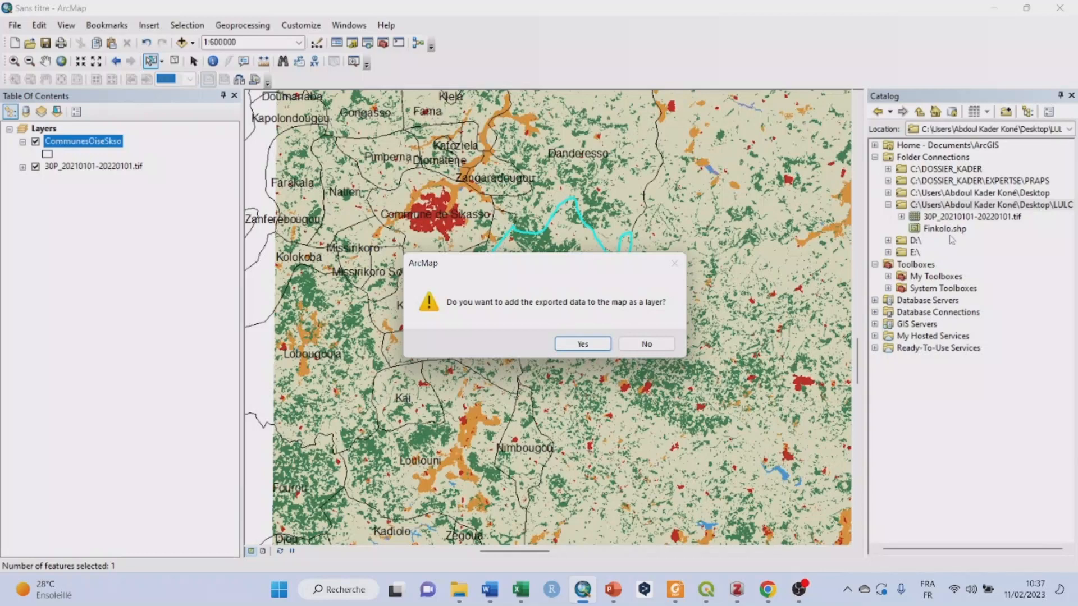
click(583, 344)
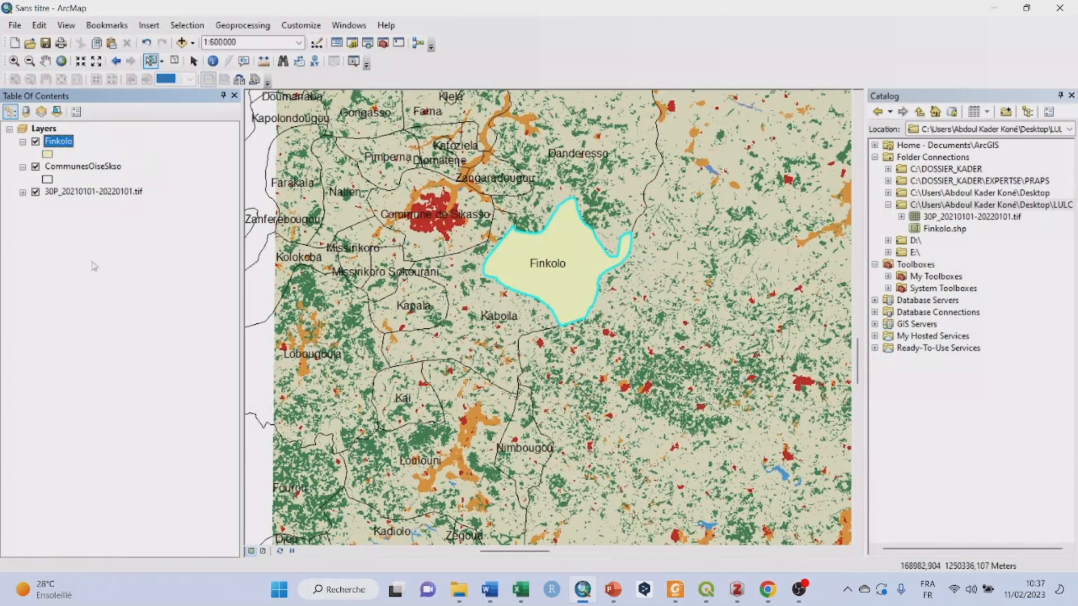
click(35, 167)
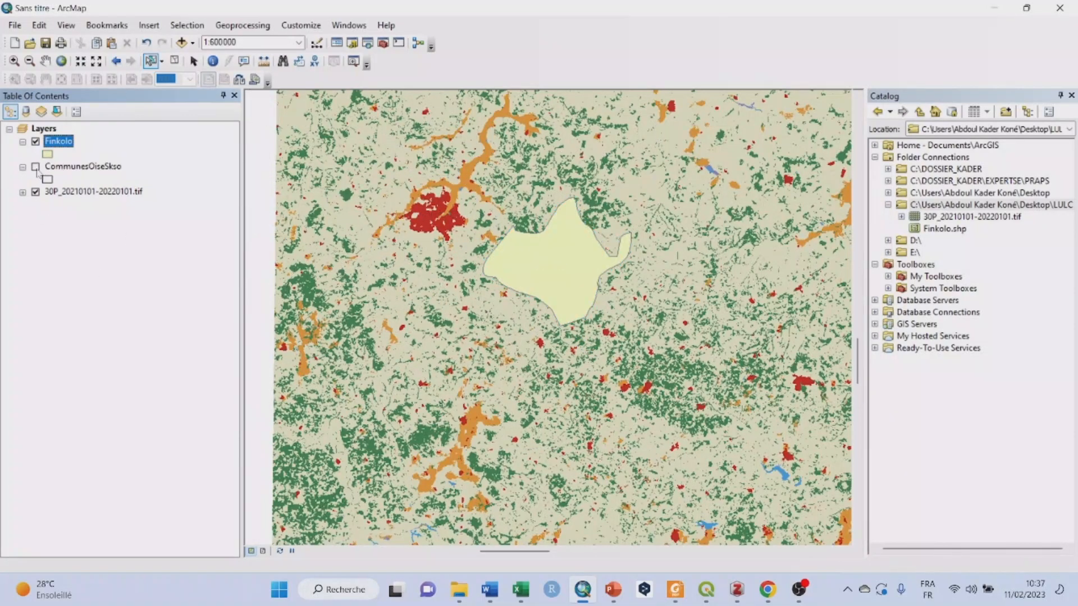
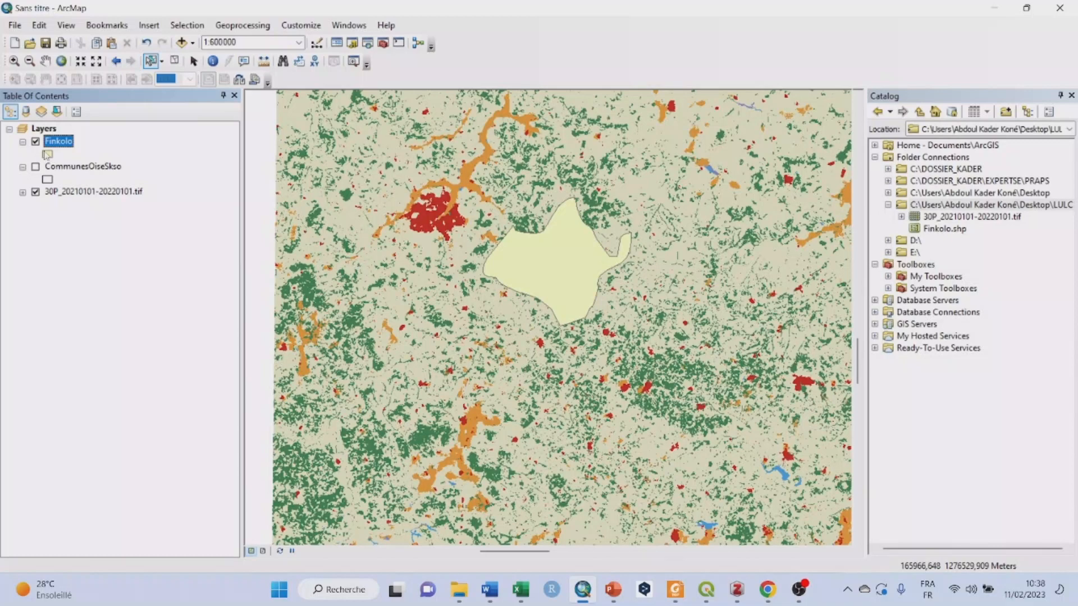
Symbolize the Finkolo layer with the Hollow symbol and an outline width of 2.
click(47, 155)
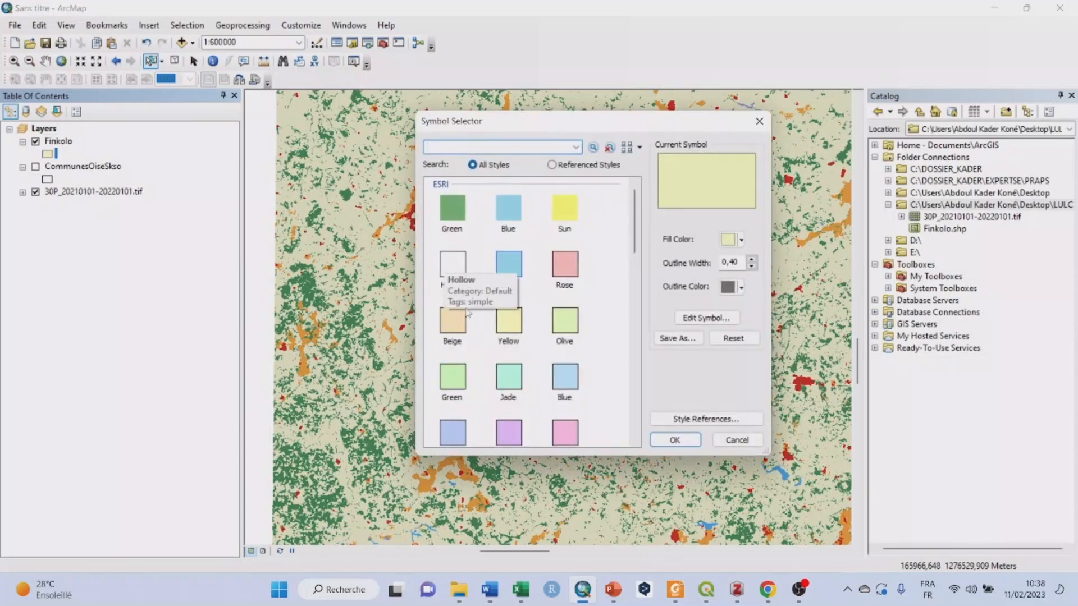
click(456, 271)
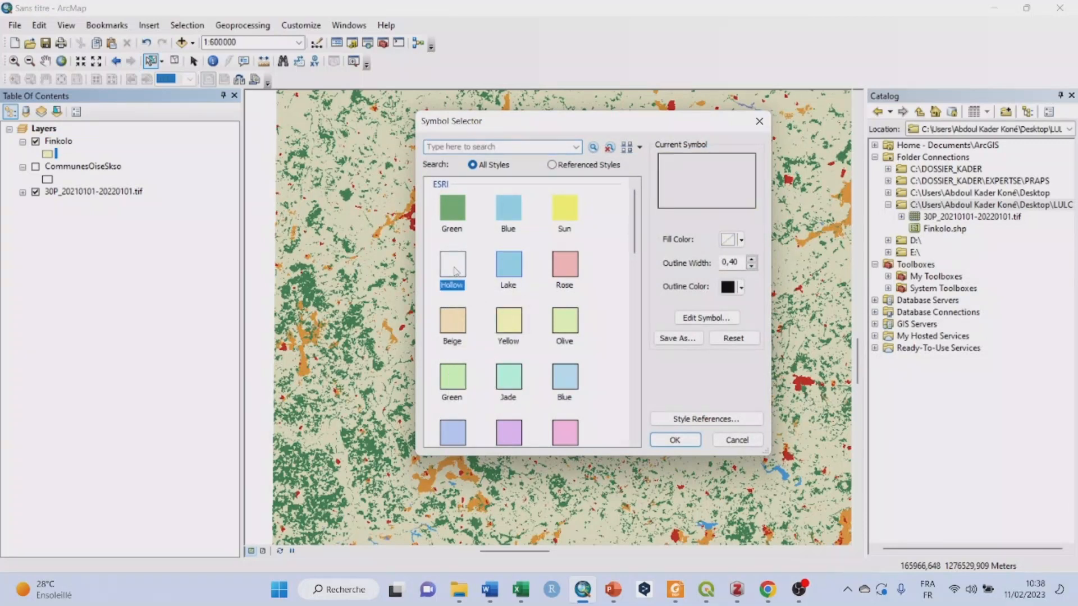
click(752, 260)
click(752, 260)
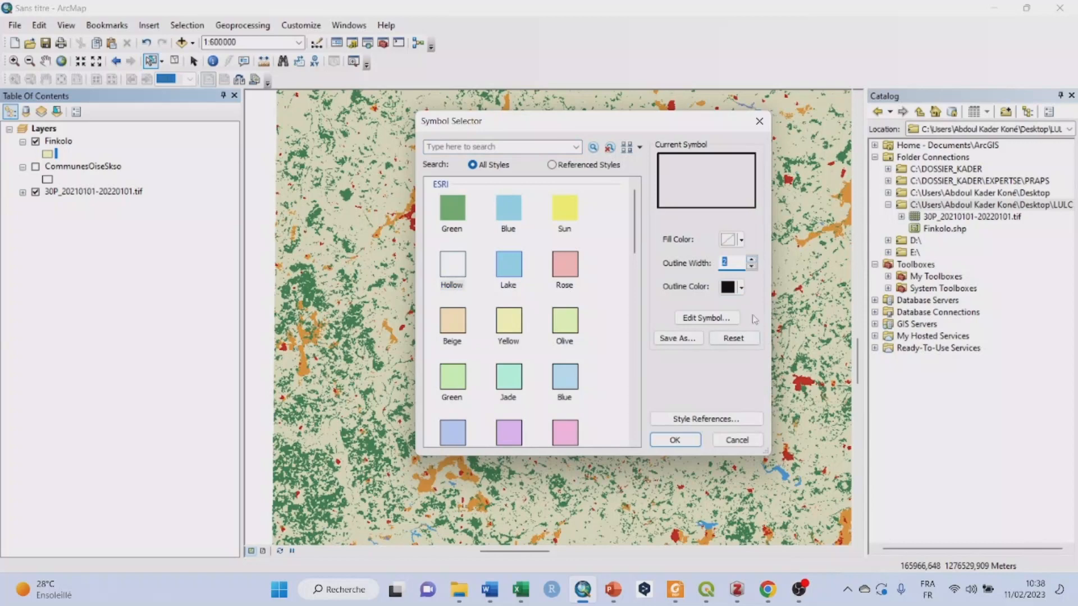
click(675, 440)
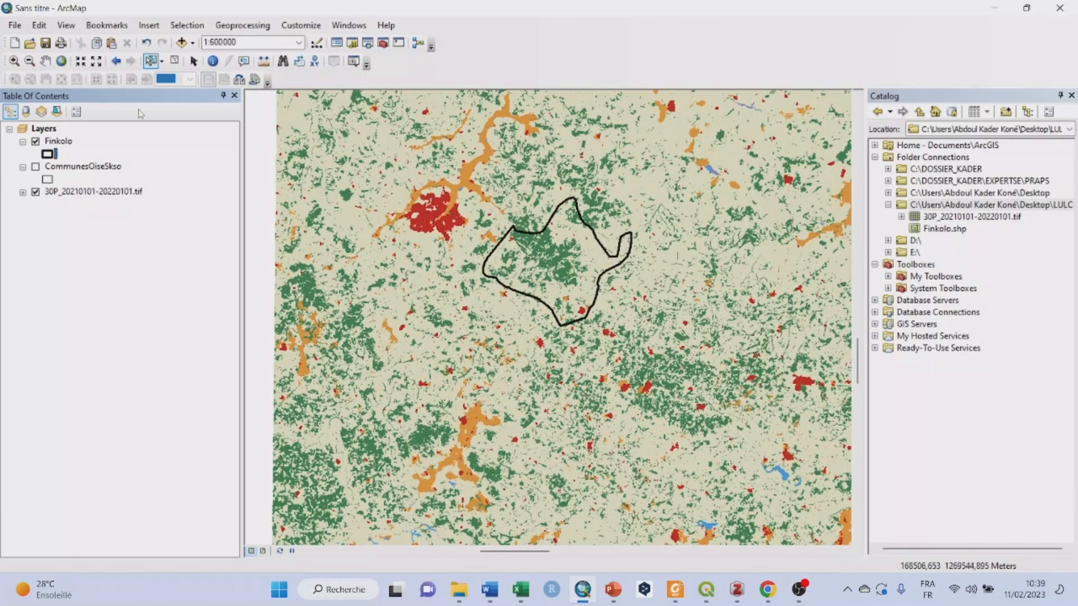
Open the Image Analysis window and select the Finkolo commune polygon on the map.
click(61, 141)
right_click(64, 144)
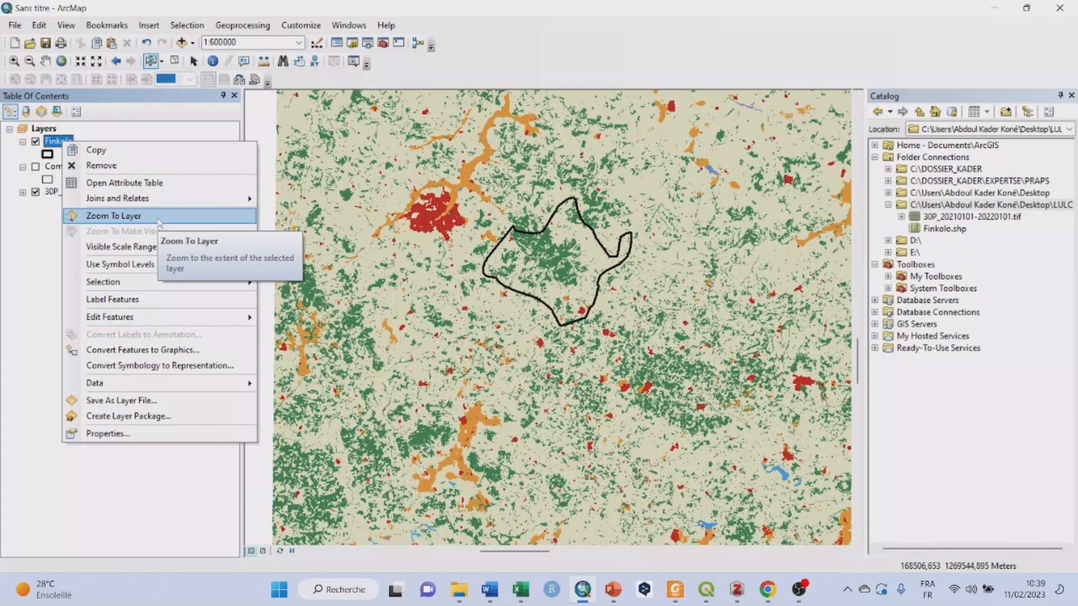
click(114, 216)
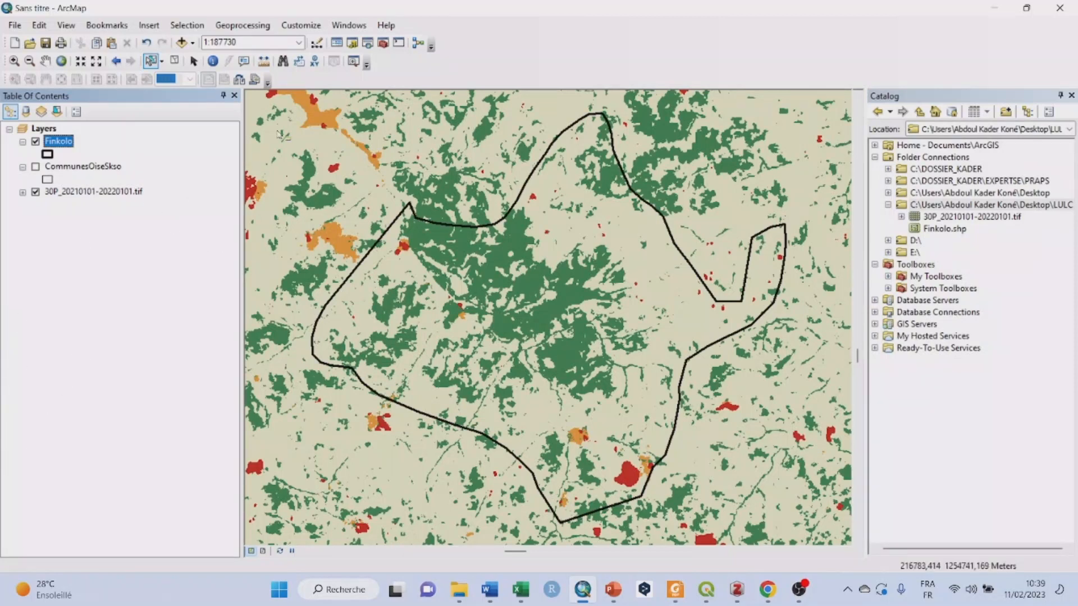
click(349, 27)
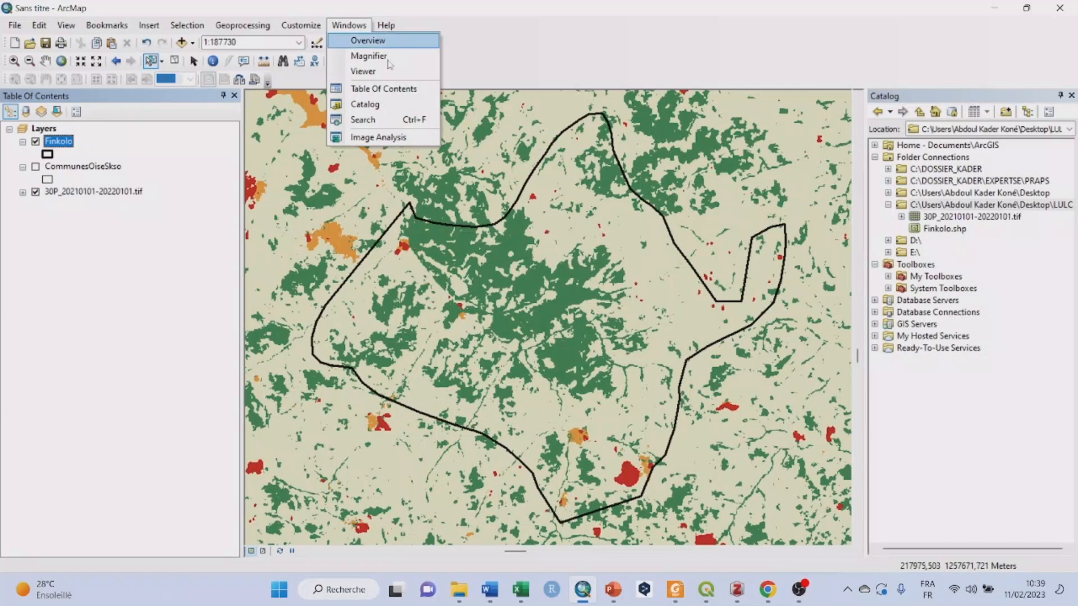
click(397, 140)
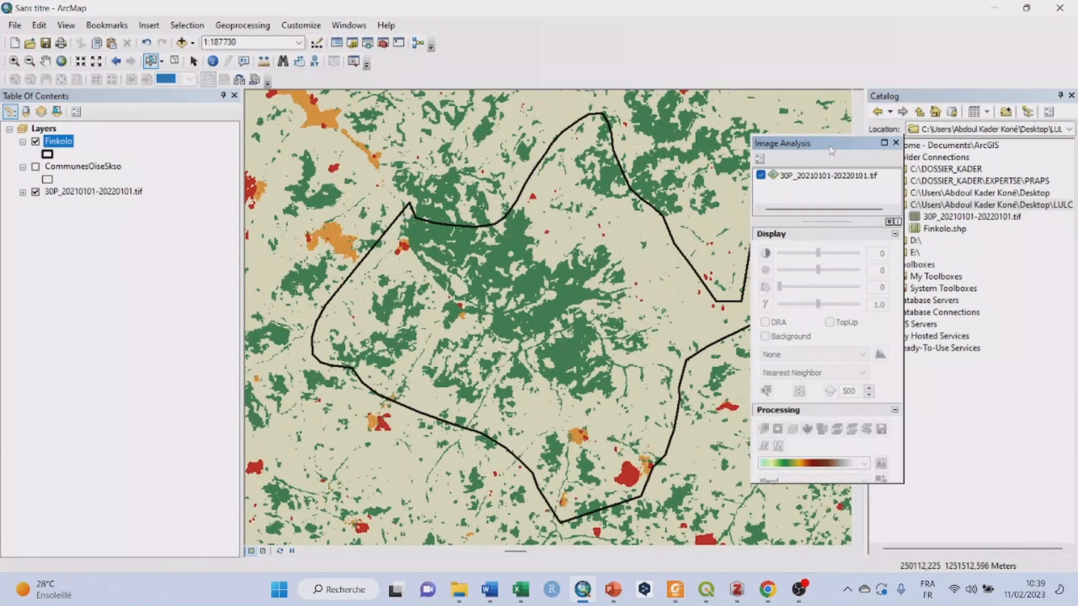
drag(834, 144, 841, 91)
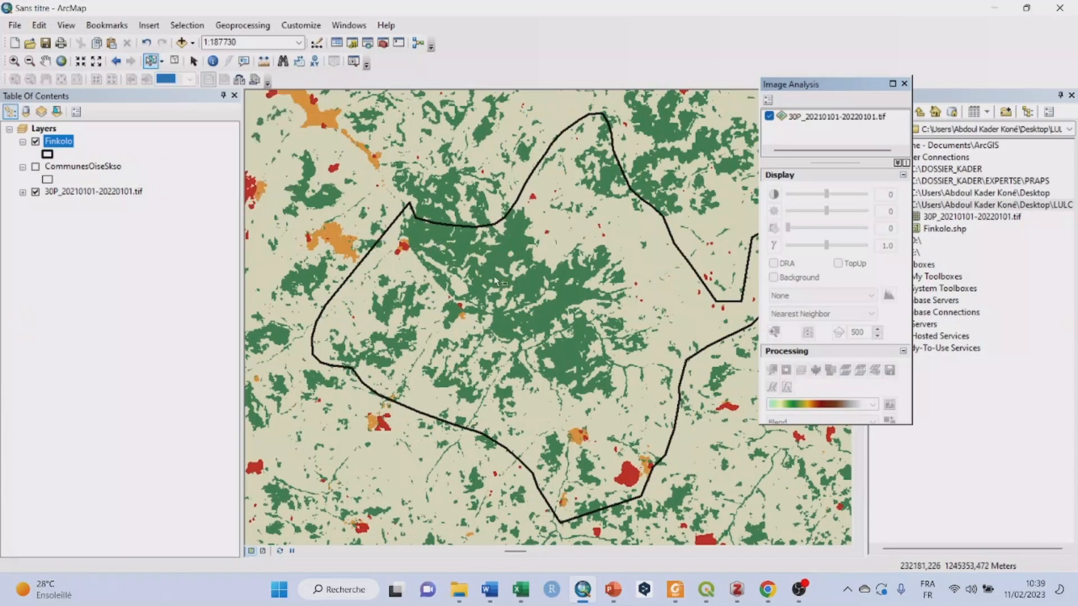
click(475, 319)
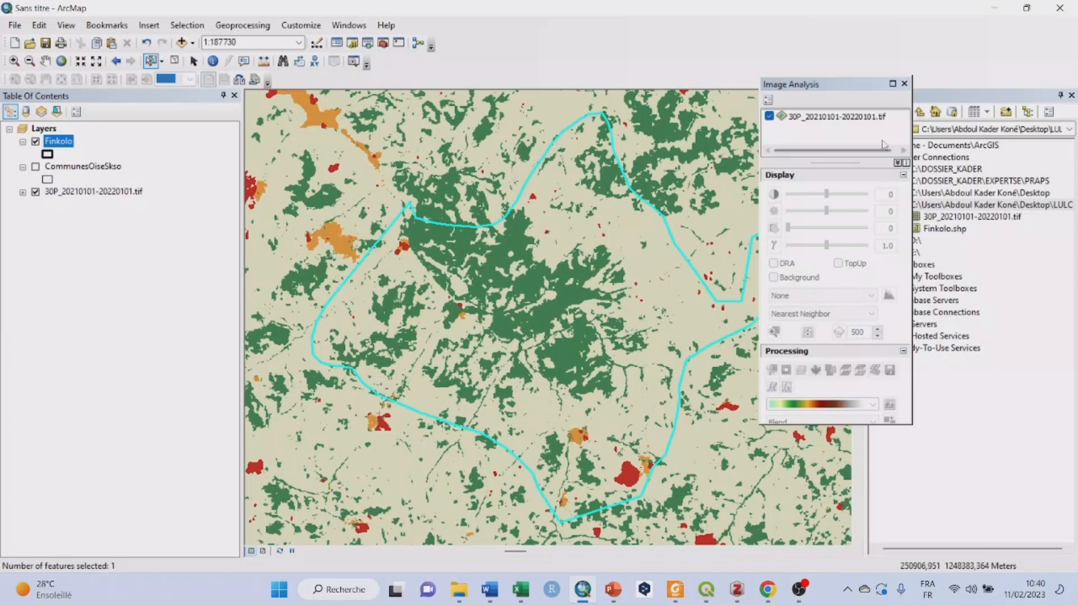
Clip the 30P_20210101-20220101.tif raster to the selected Finkolo polygon and hide the original raster layer.
click(825, 117)
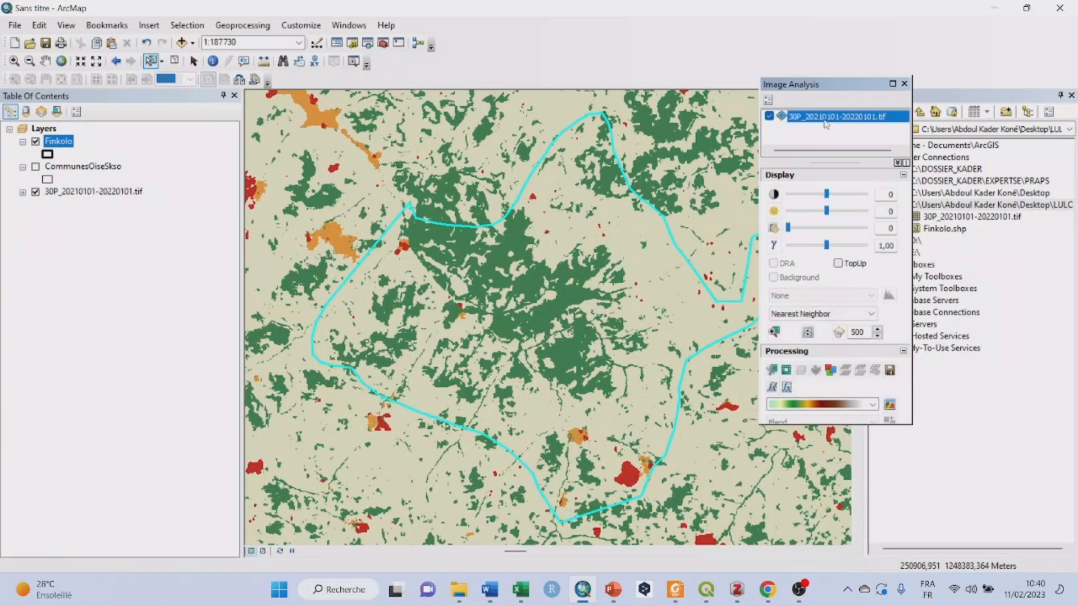
click(771, 369)
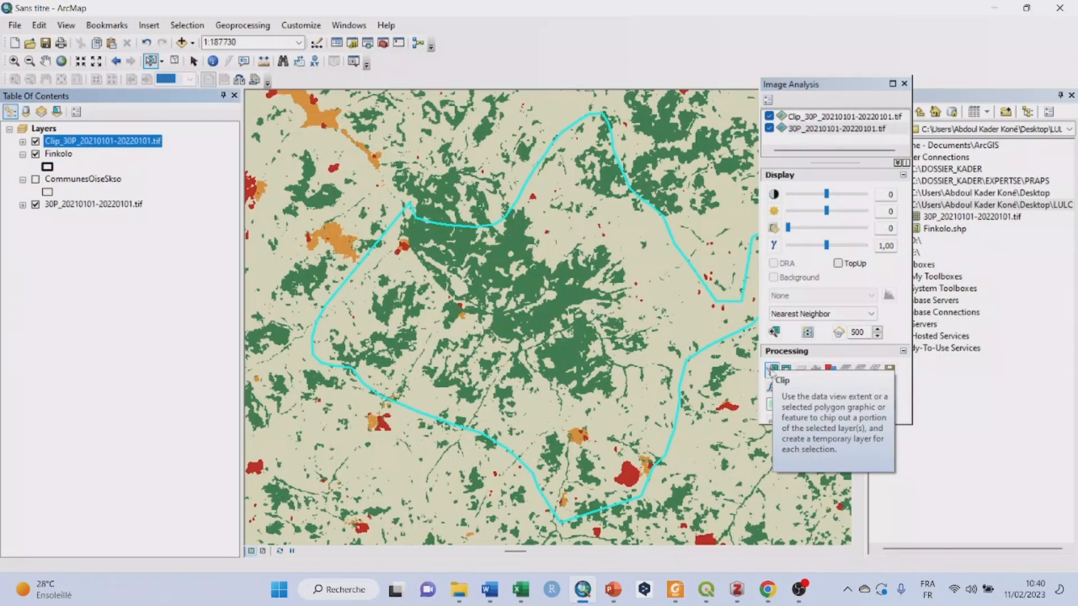
click(35, 205)
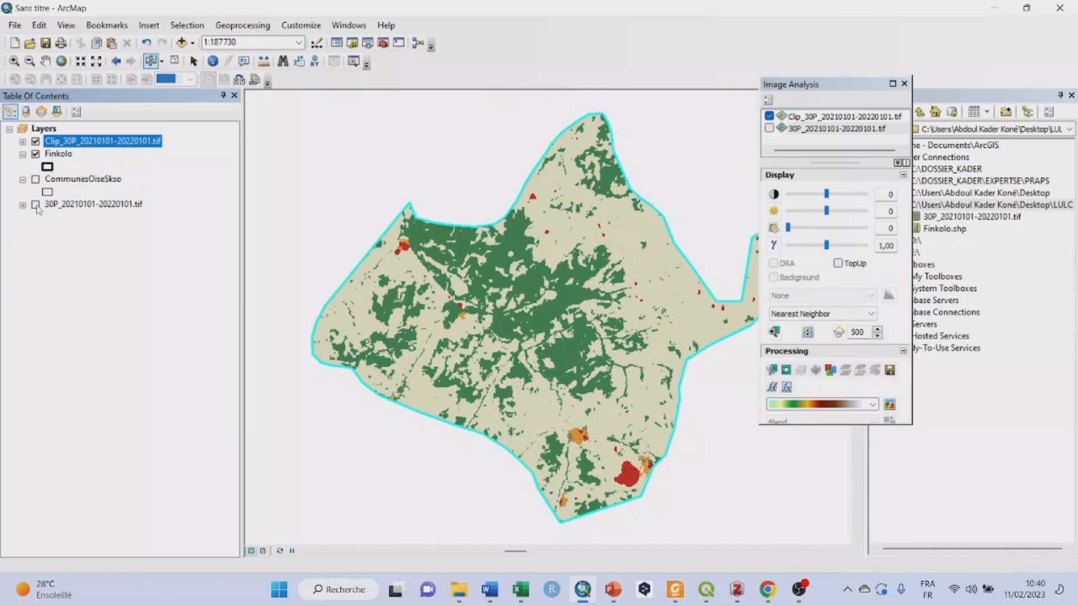
right_click(102, 142)
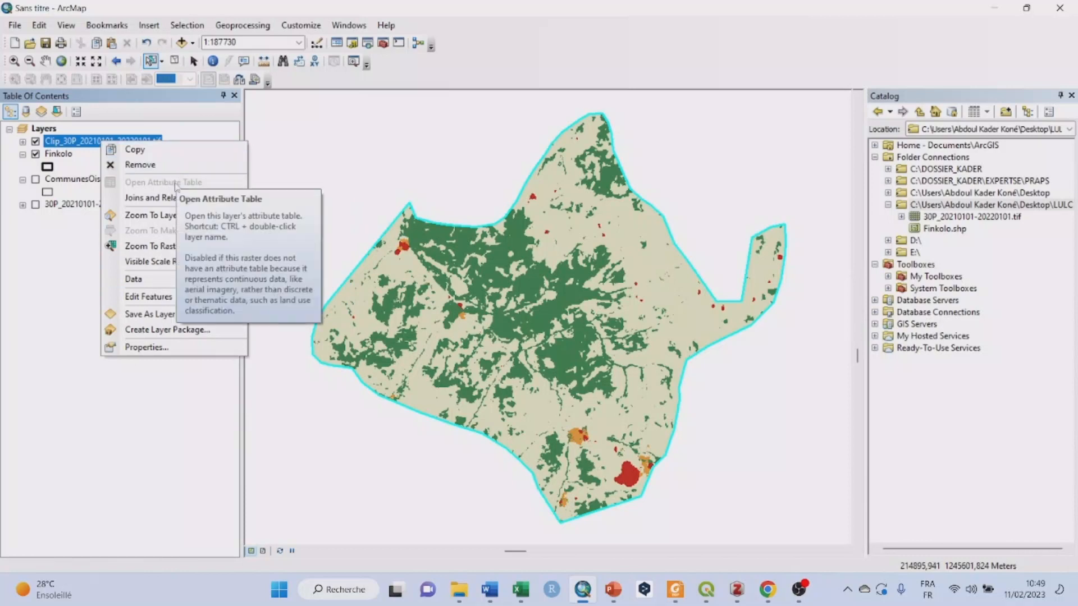
click(406, 87)
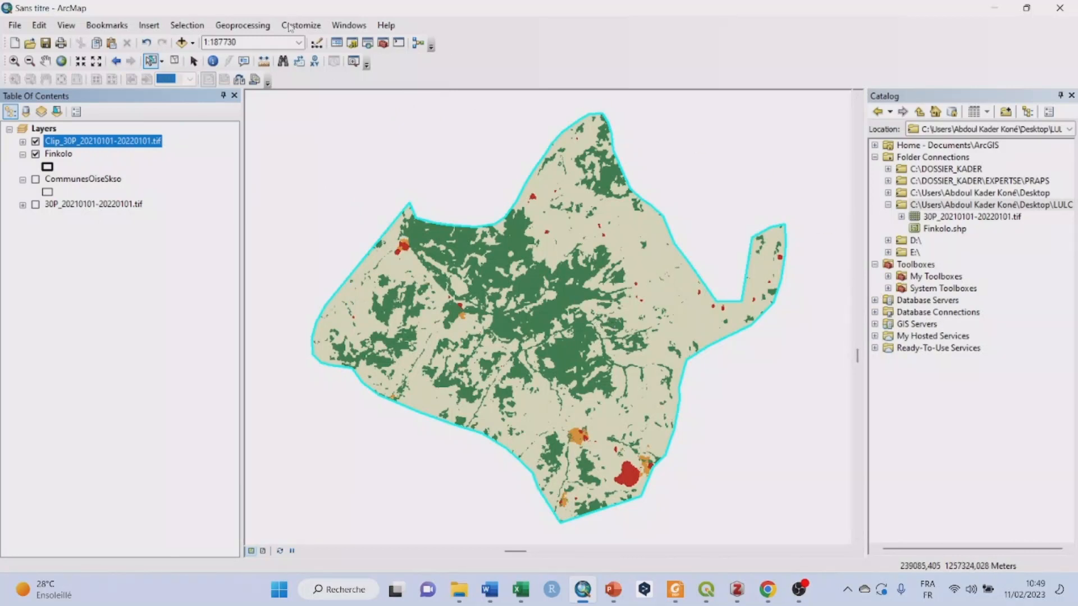
click(384, 44)
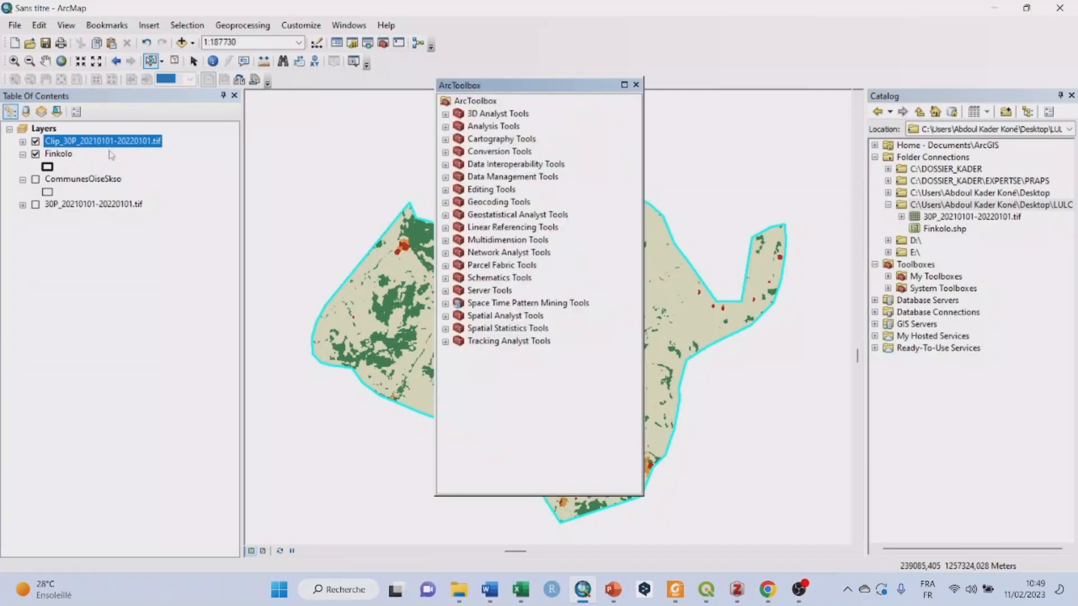
drag(531, 82, 729, 73)
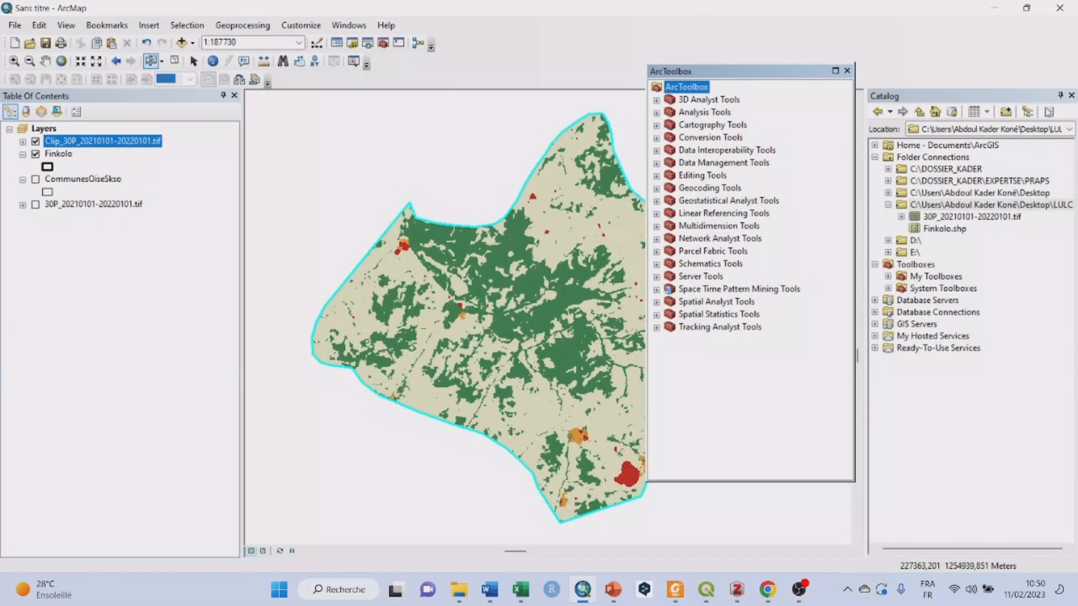
click(733, 101)
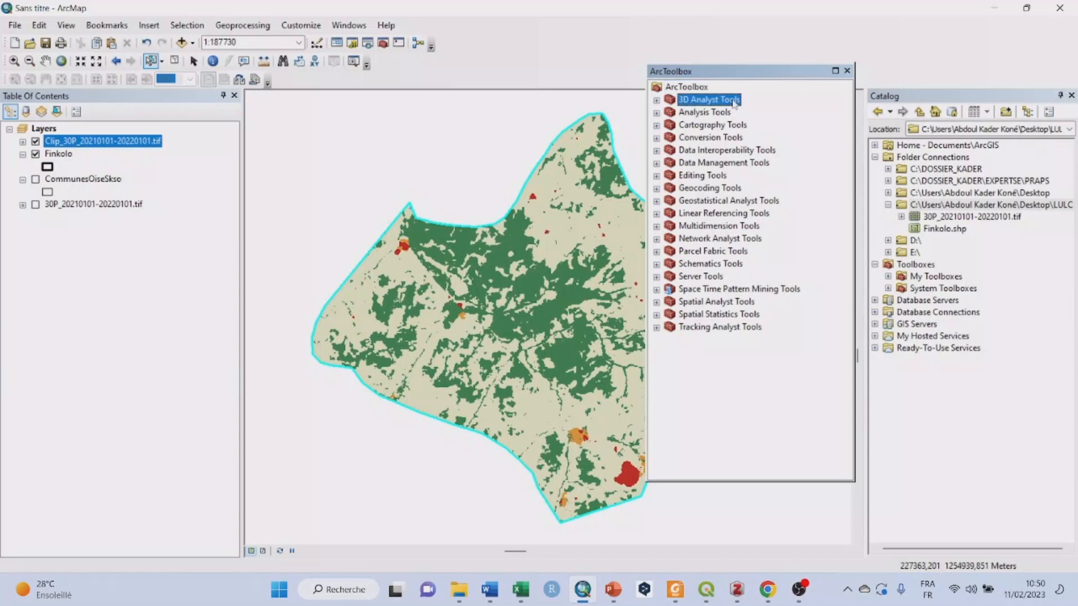
click(508, 56)
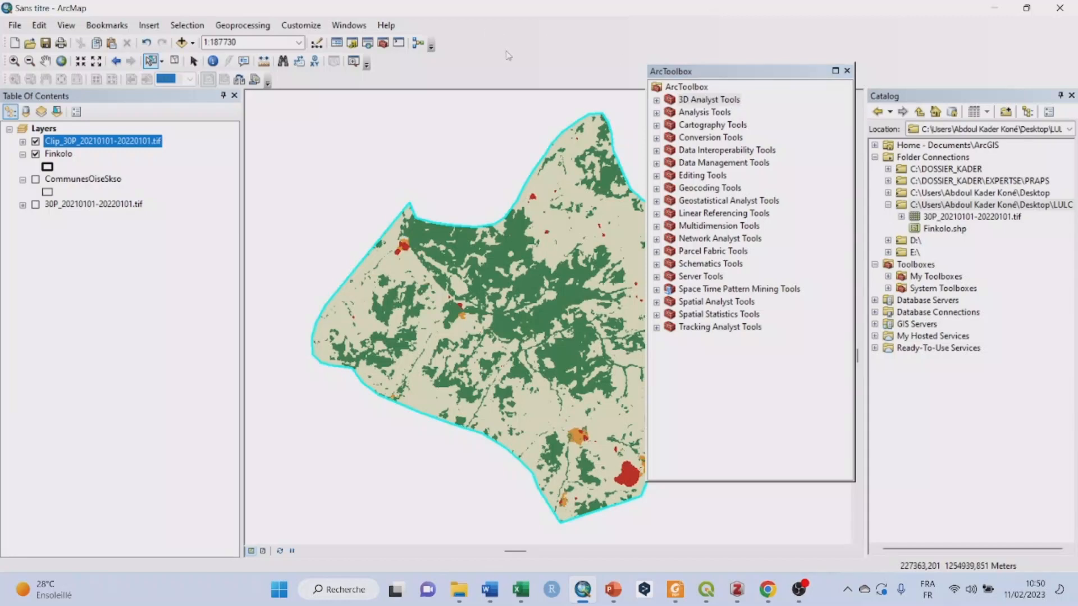
Search for "raster to polygon", close ArcToolbox, and open the Raster to Polygon conversion tool from the results.
key(ctrl+f)
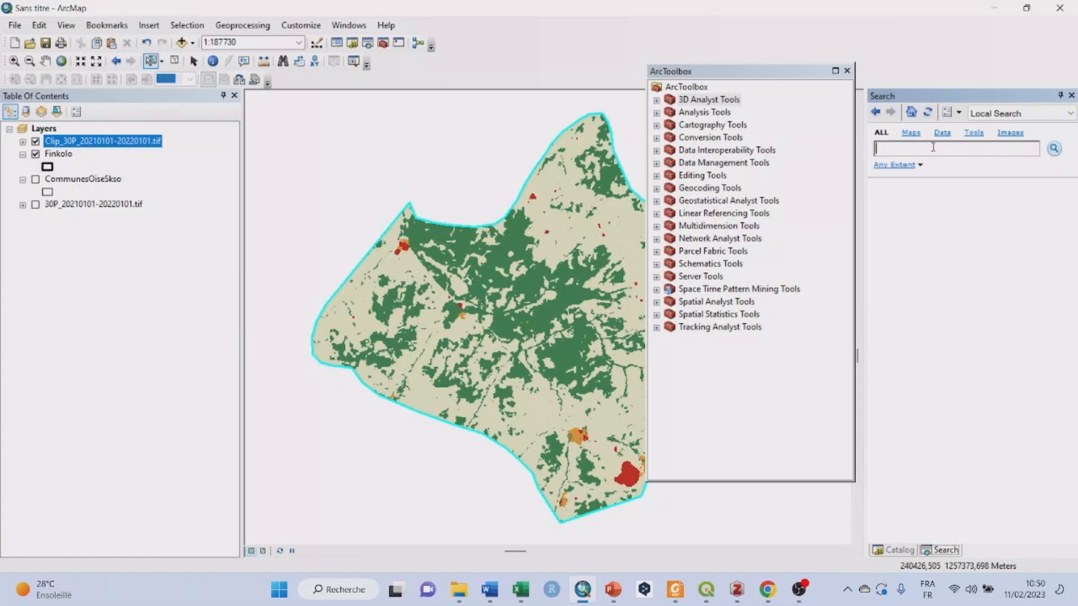
text(raster to polygon)
key(Return)
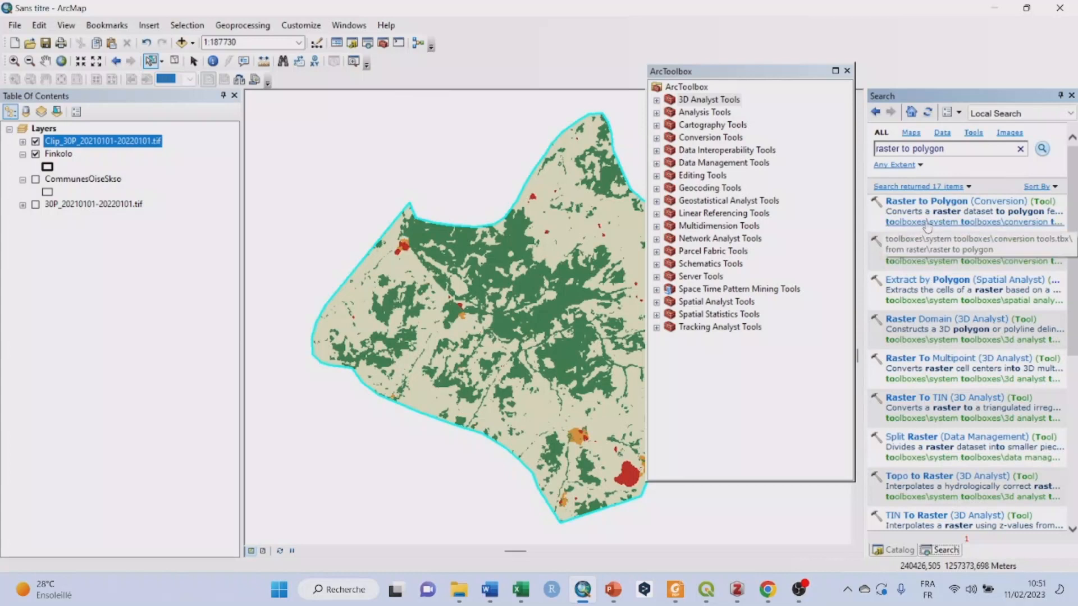
click(847, 70)
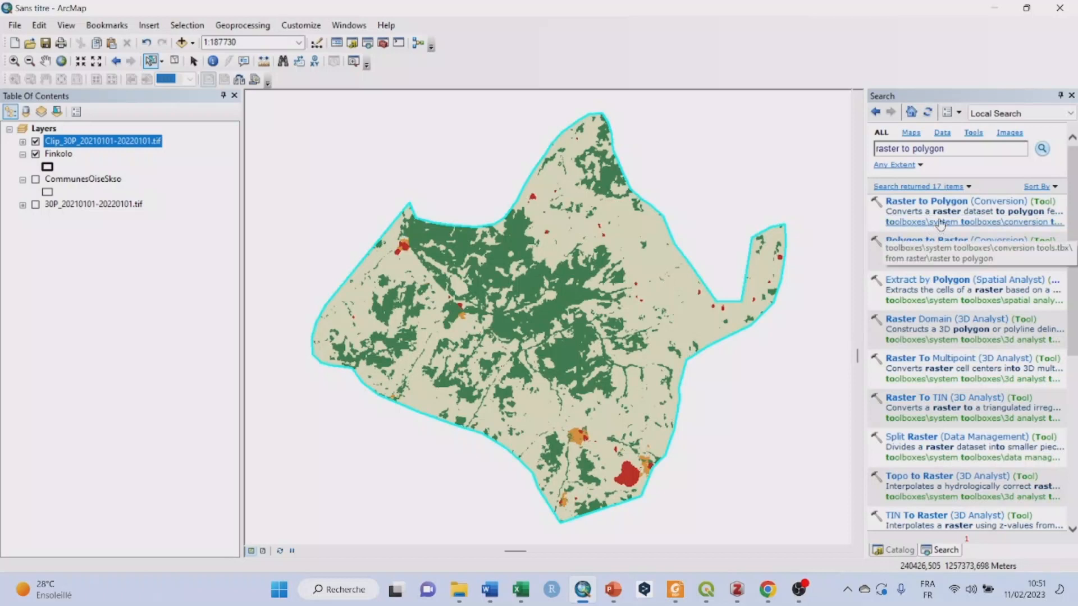
click(941, 224)
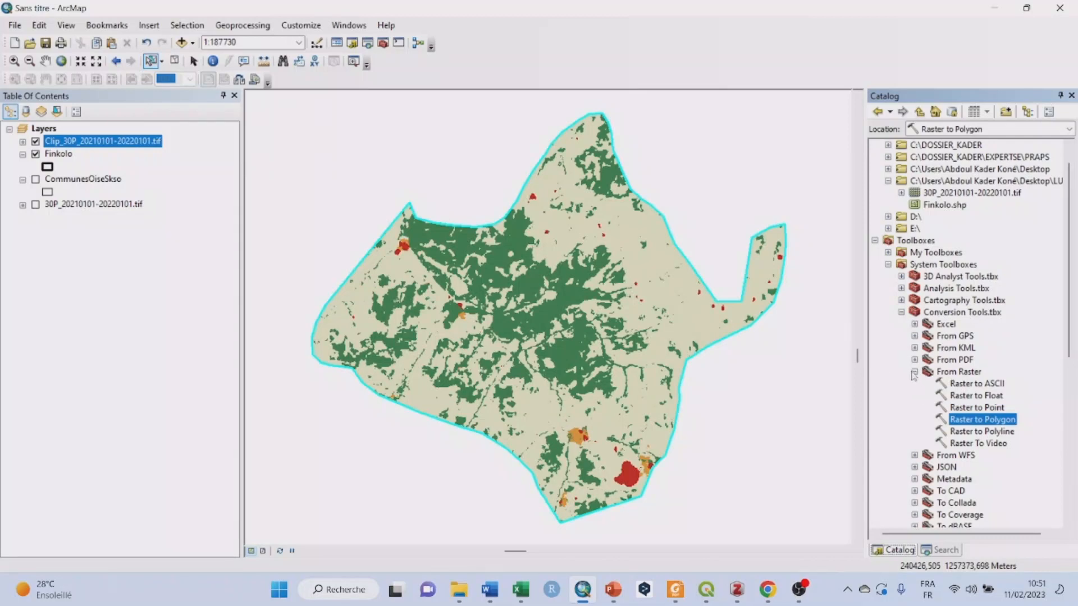
double_click(992, 422)
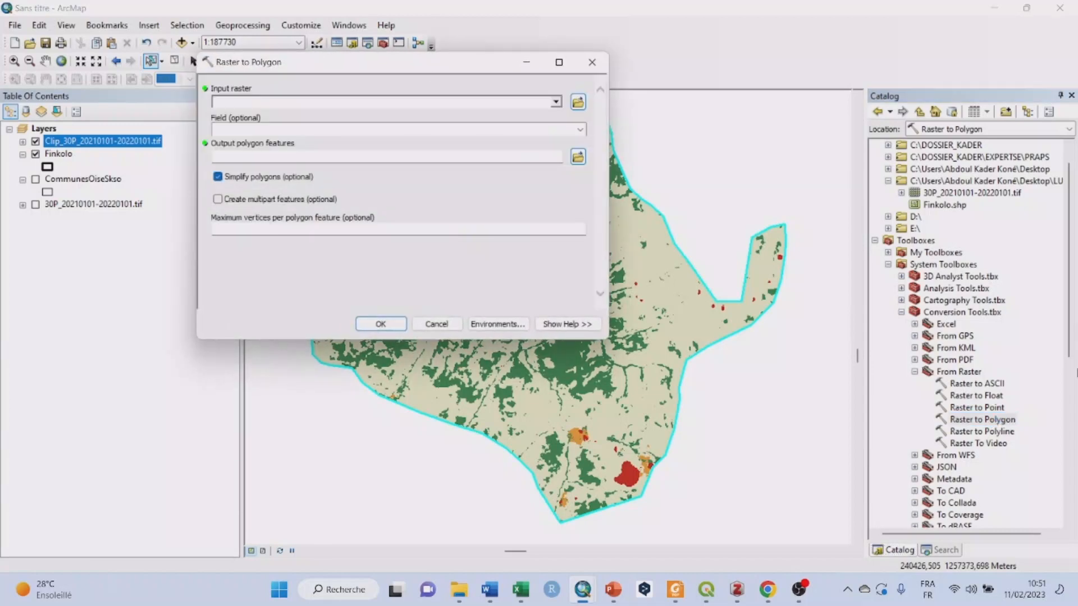
drag(423, 64, 538, 82)
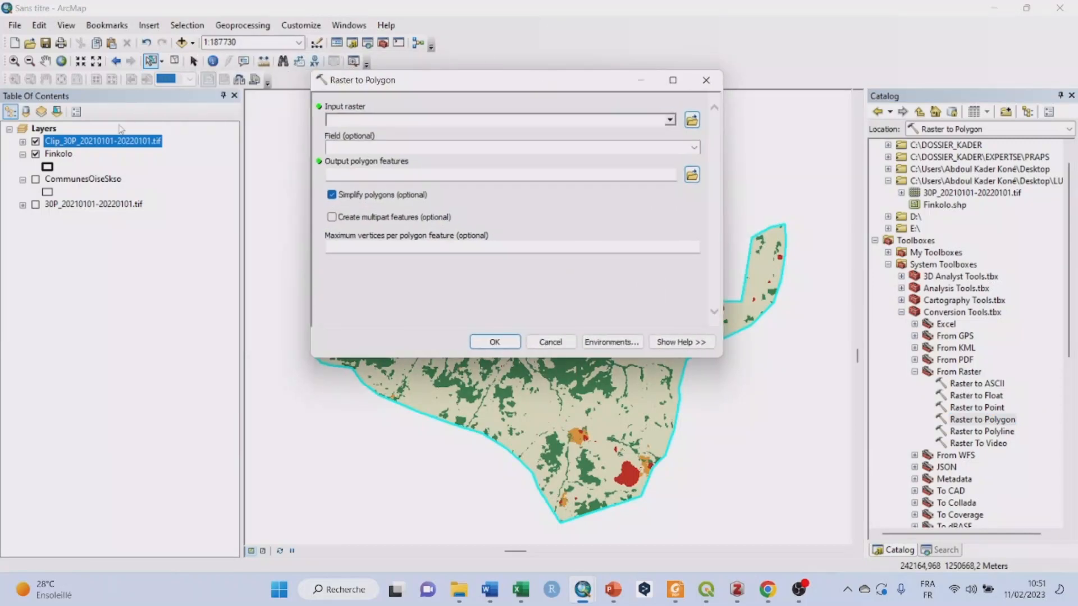
Set the clipped land cover raster as the conversion input and choose the Desktop LULC folder for the output polygons.
click(95, 145)
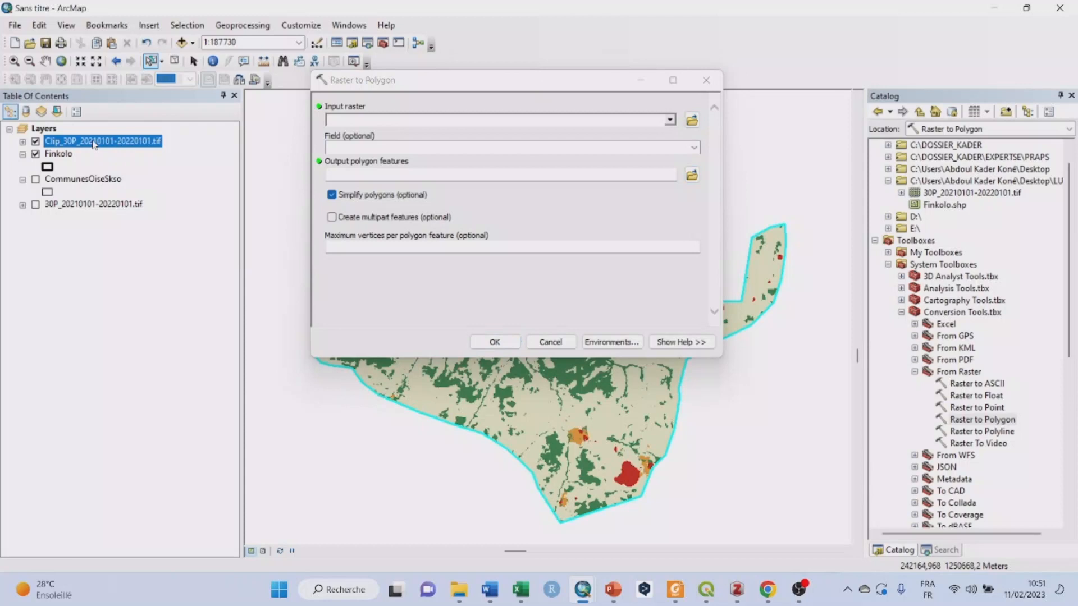
drag(94, 144, 412, 122)
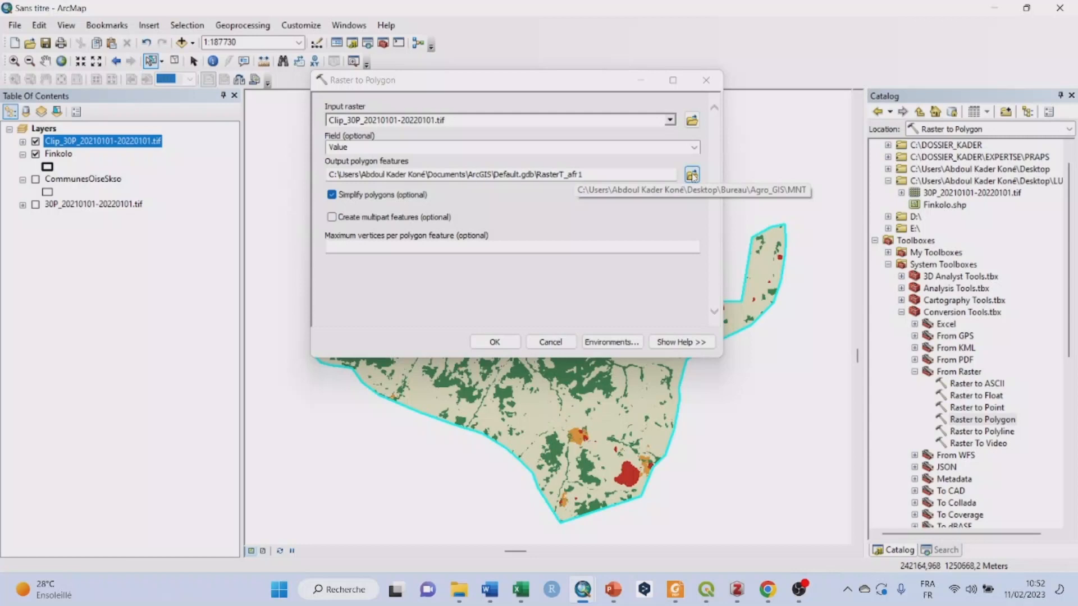
click(692, 176)
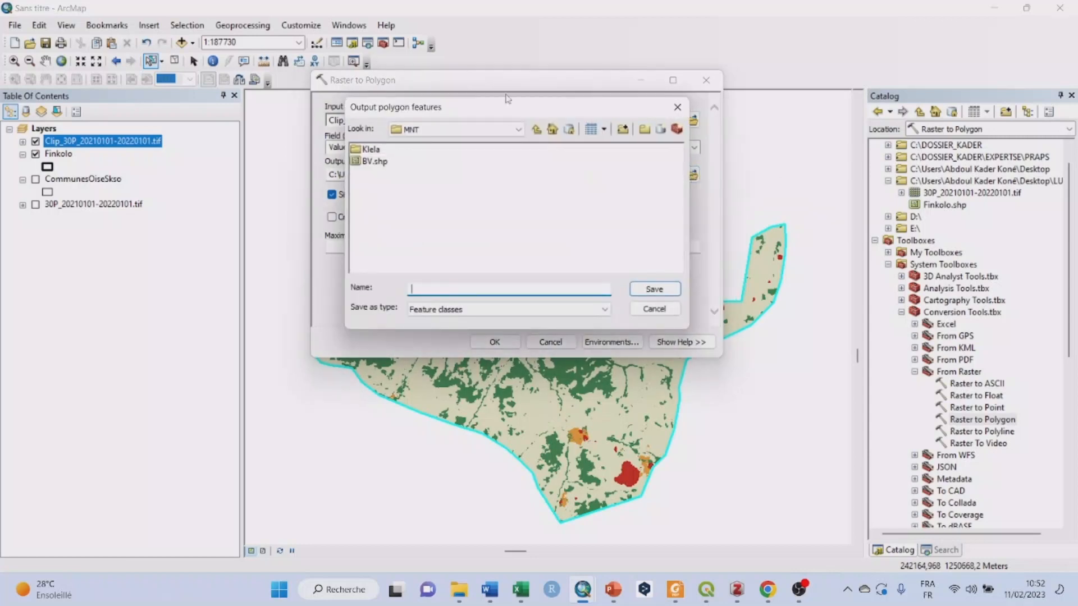
click(519, 129)
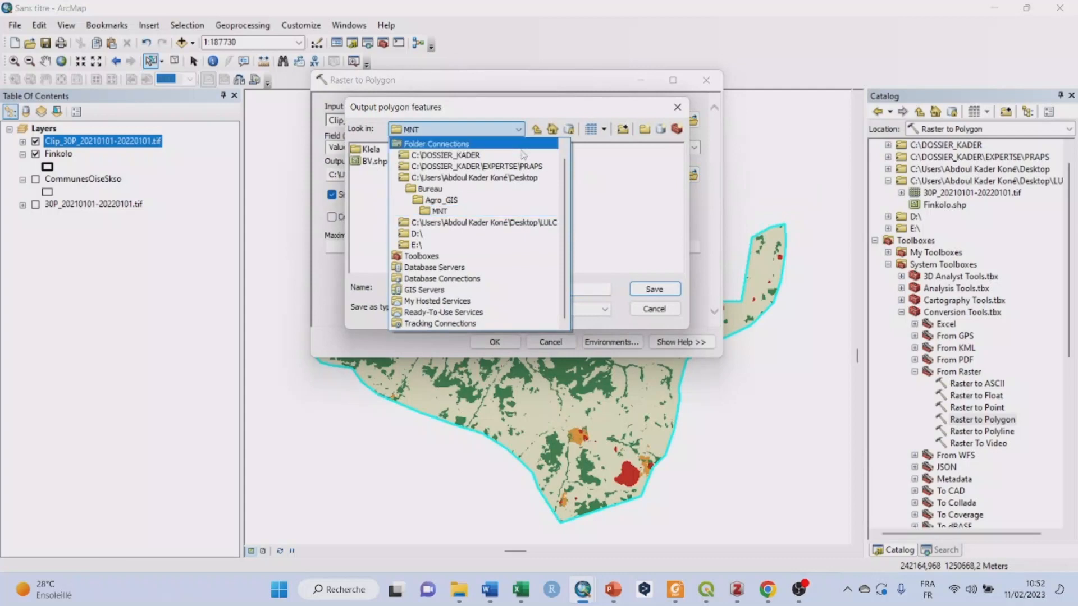
click(533, 222)
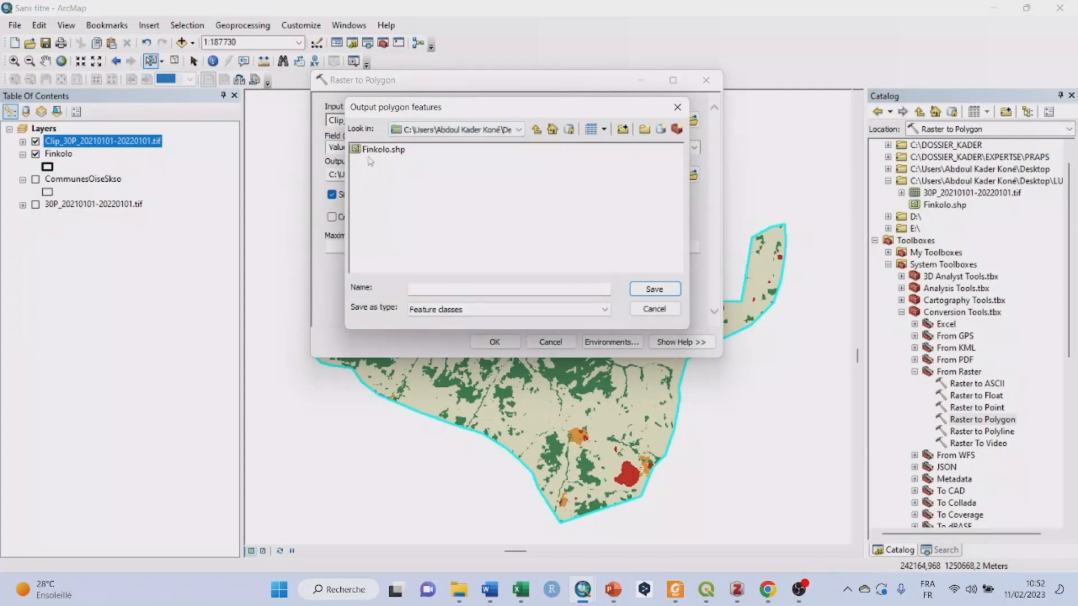
Name the output shapefile LULC_Finkolo.shp and run the raster-to-polygon conversion with simplified polygons.
click(463, 288)
click(377, 149)
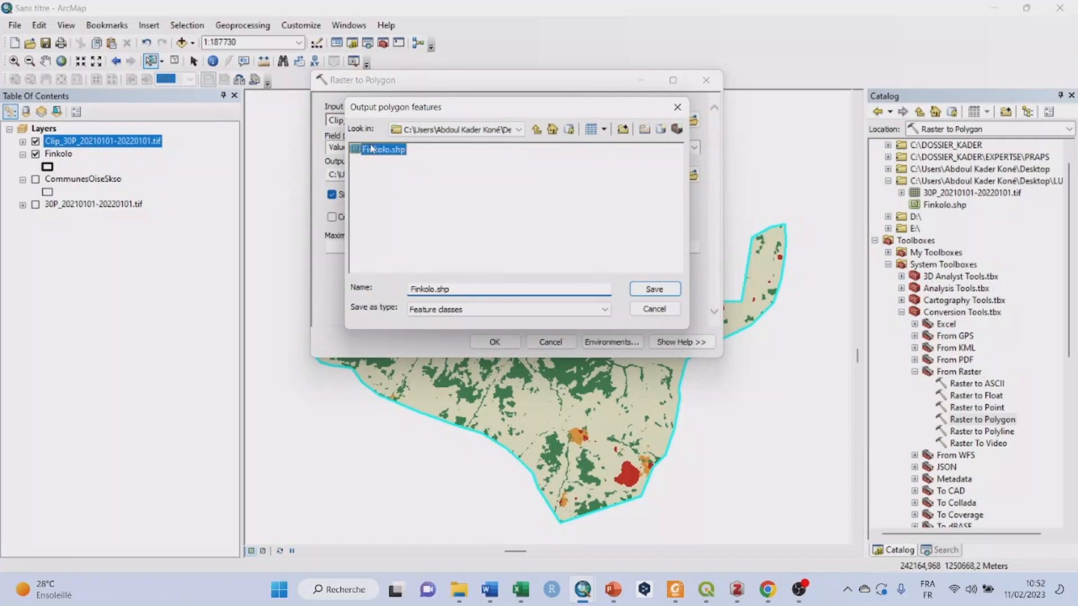
click(412, 289)
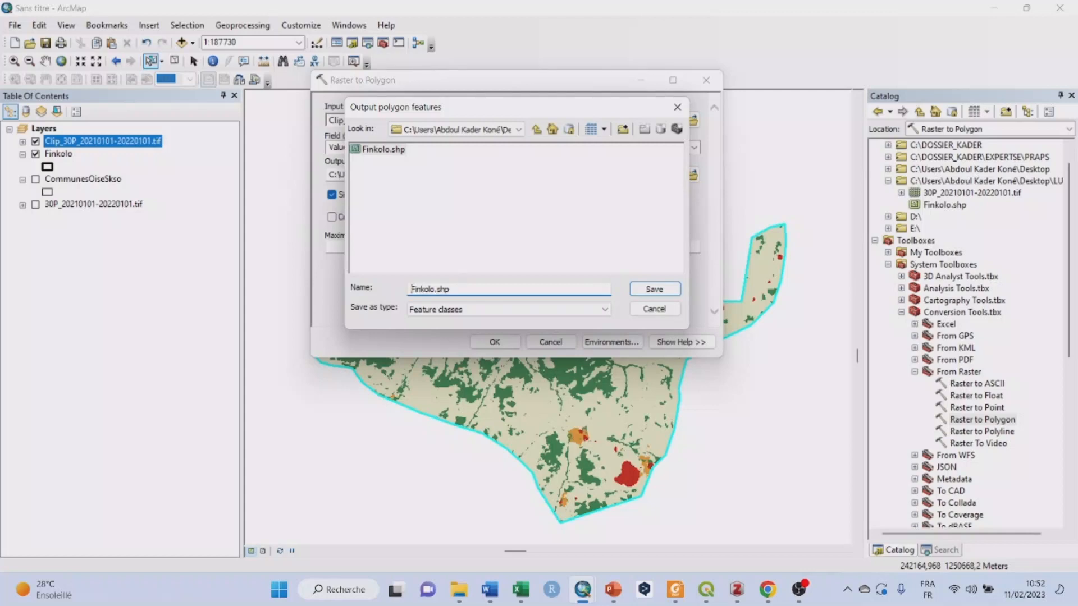
text(LULC_)
click(655, 289)
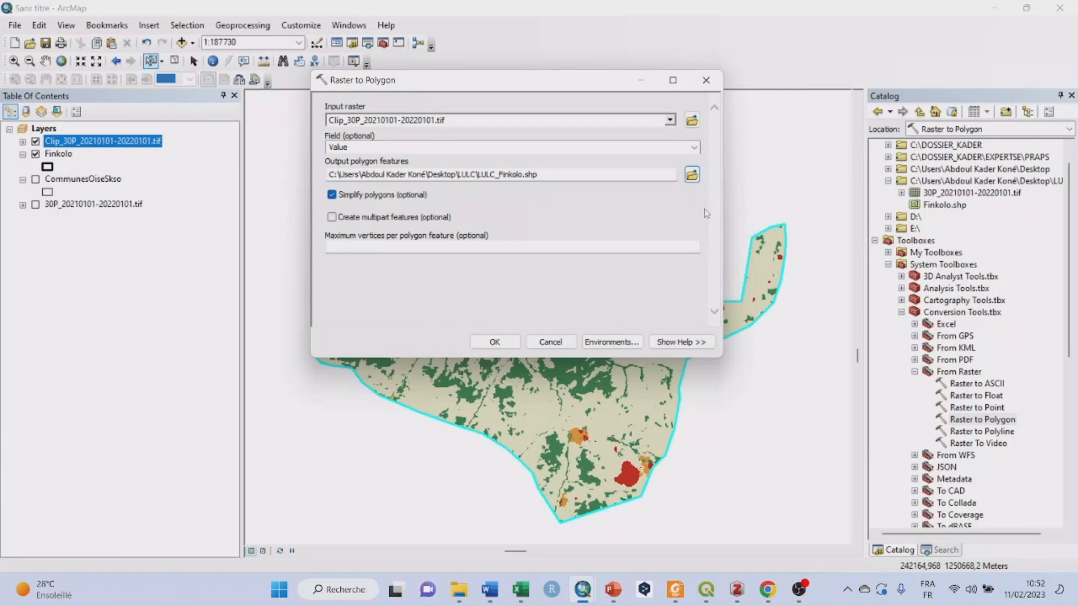
click(495, 343)
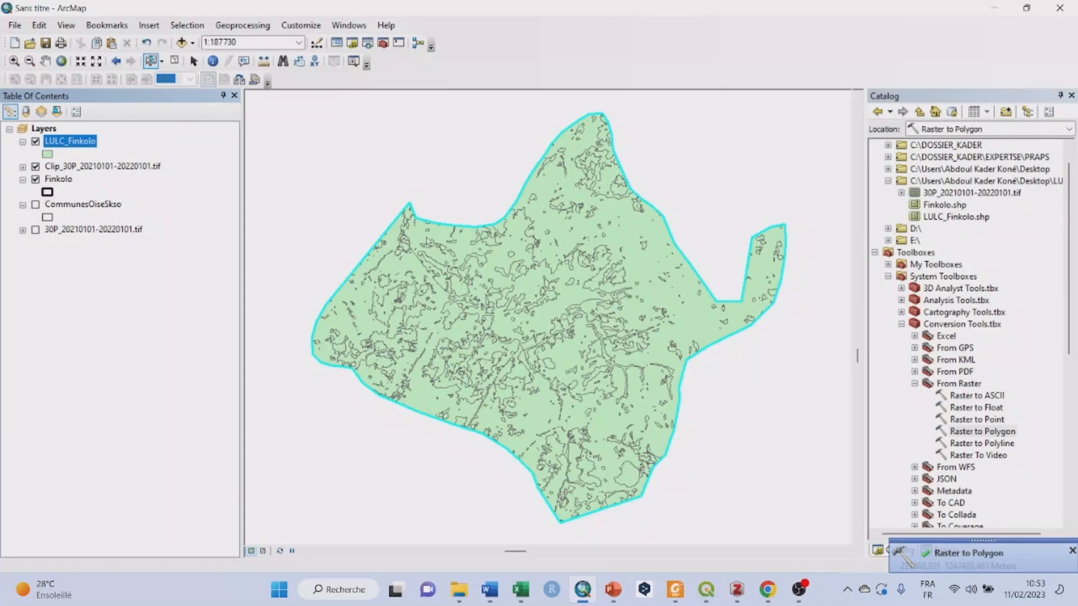
Clear the map selection and open the attribute table of the LULC_Finkolo layer.
click(467, 161)
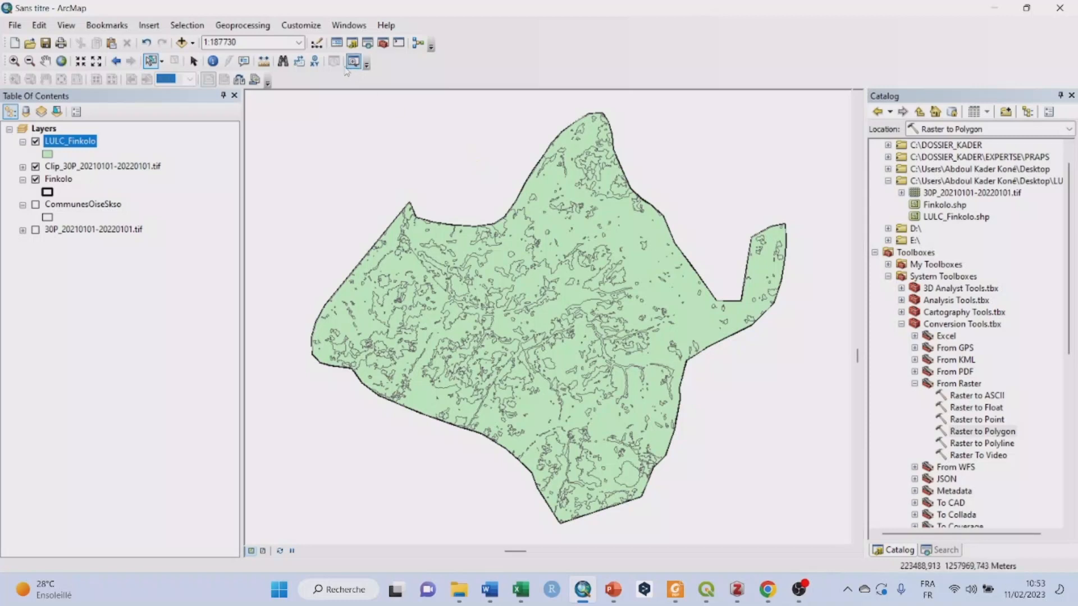
right_click(82, 142)
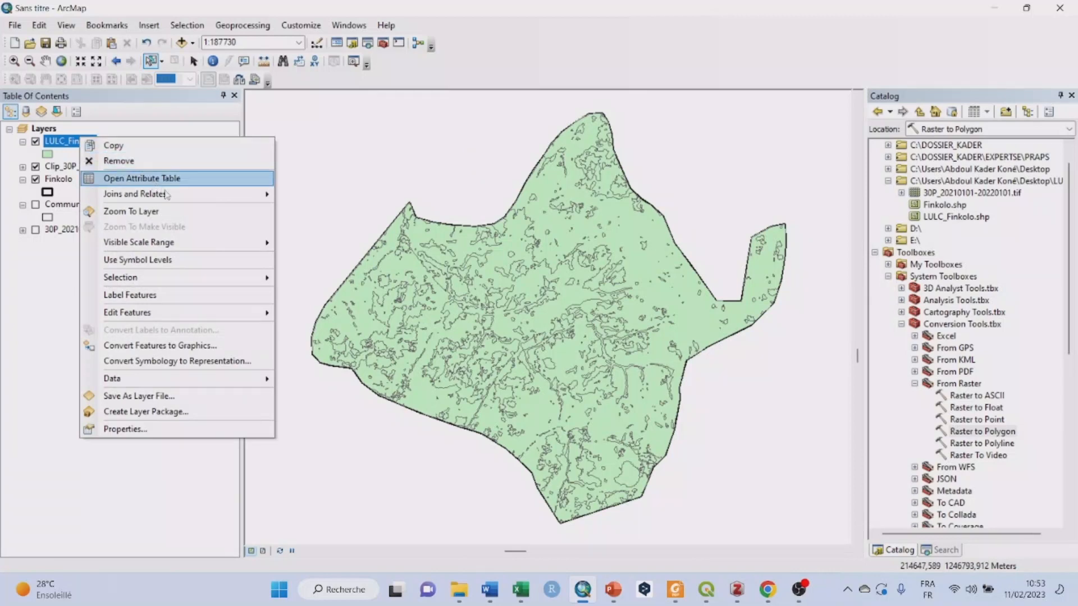
click(183, 184)
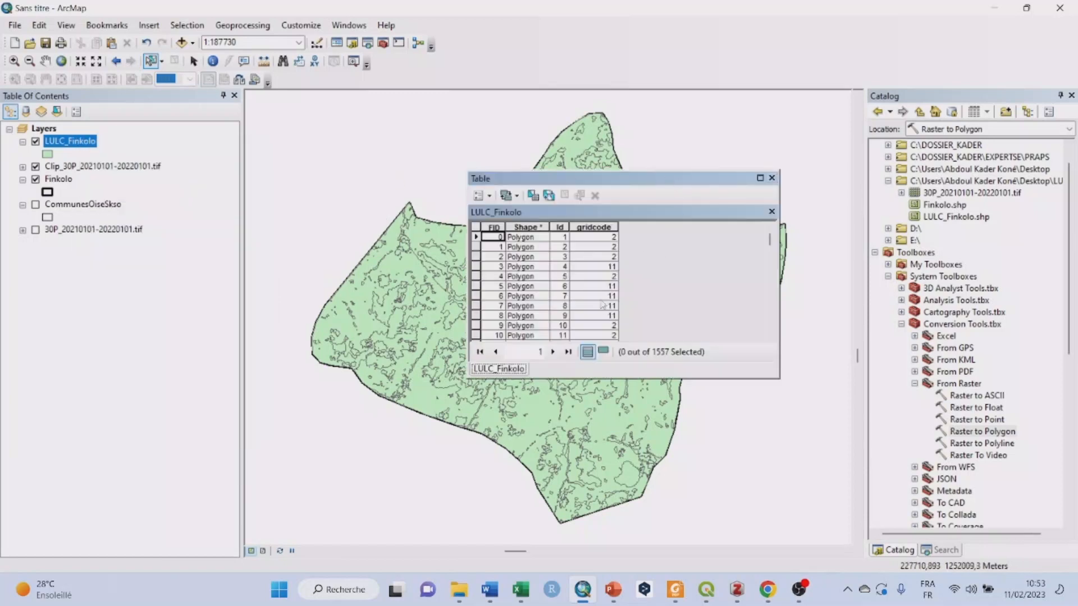
Examine the gridcode values of the polygons throughout the LULC_Finkolo attribute table.
scroll(606, 273, down, 20)
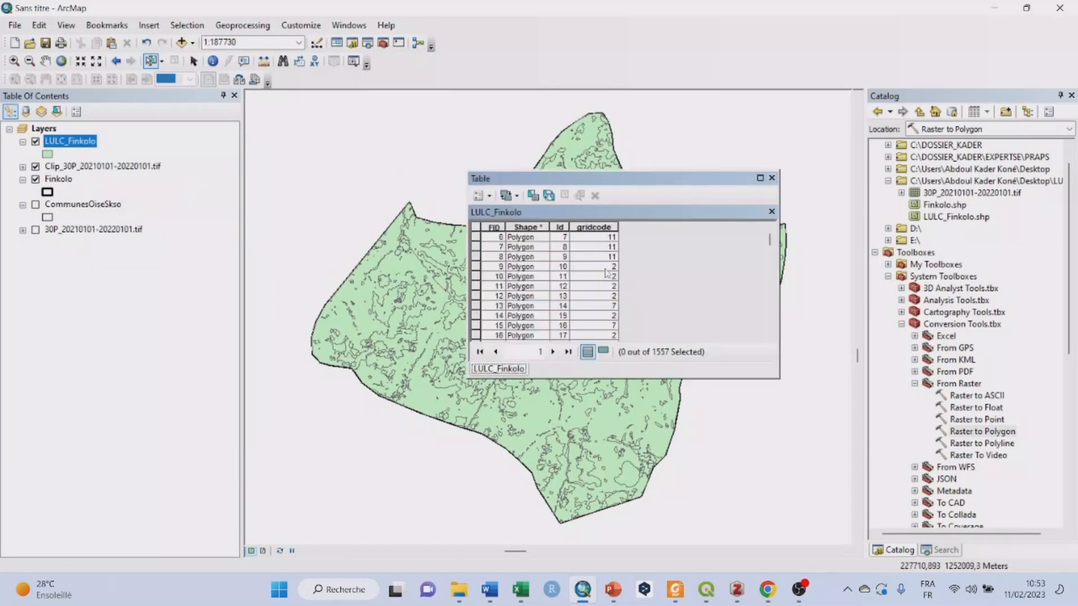
scroll(606, 286, down, 7)
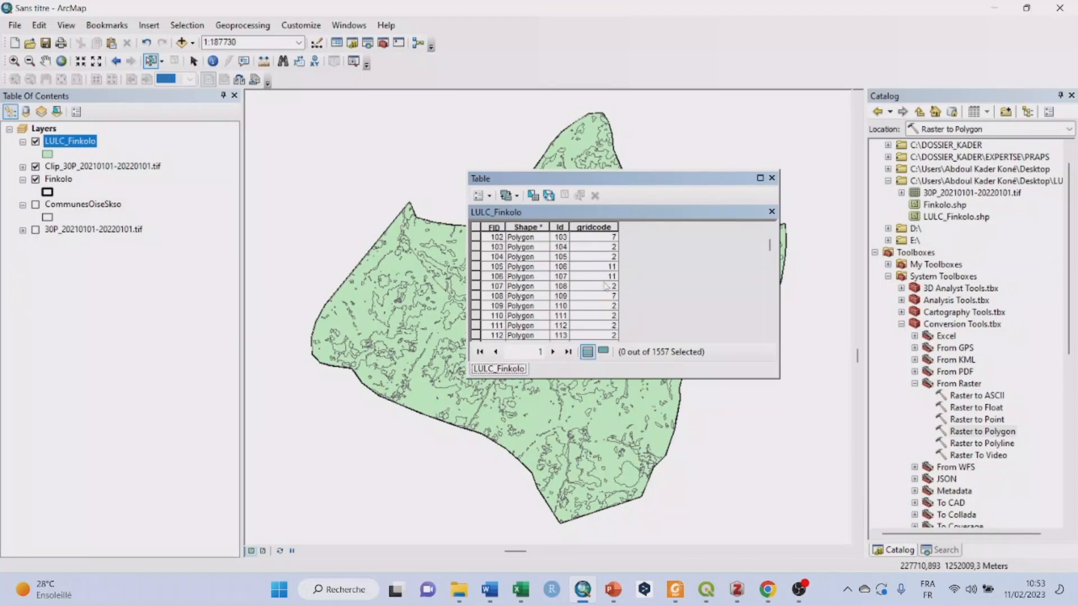
scroll(610, 242, down, 20)
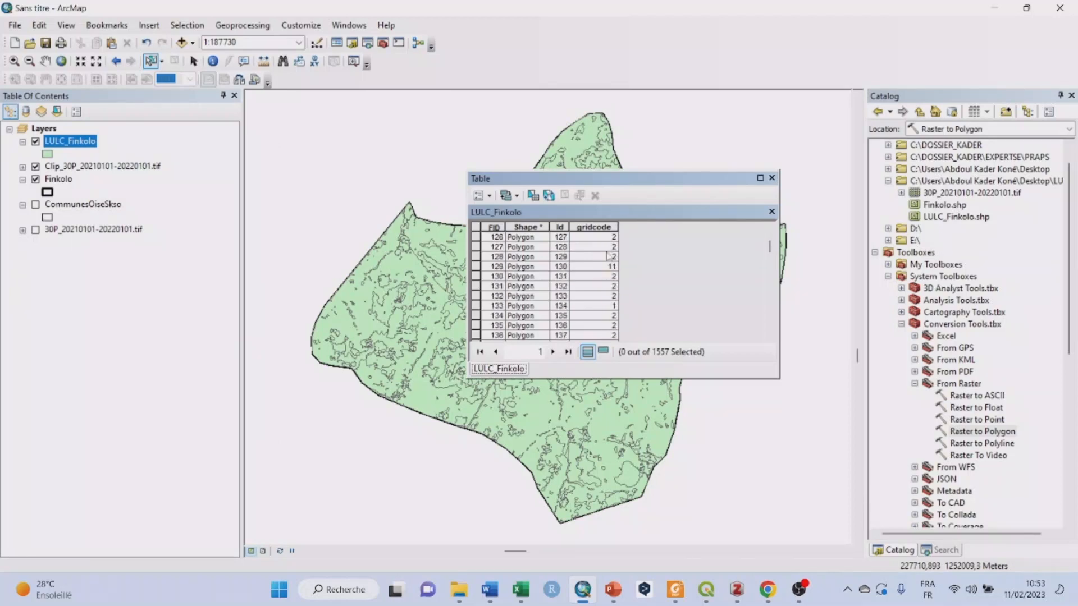
scroll(606, 292, down, 20)
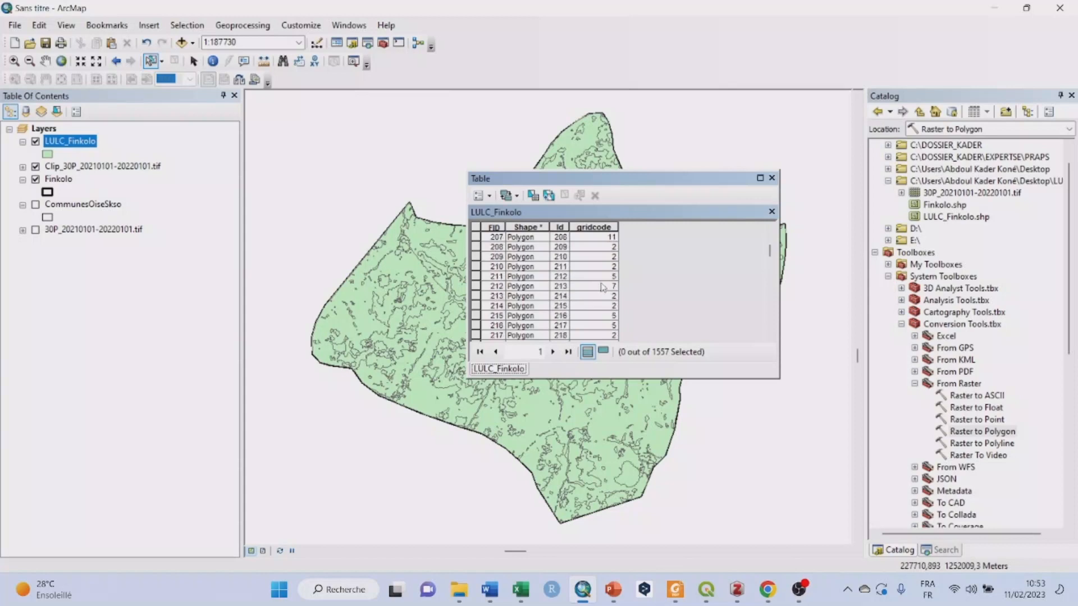
scroll(607, 256, down, 20)
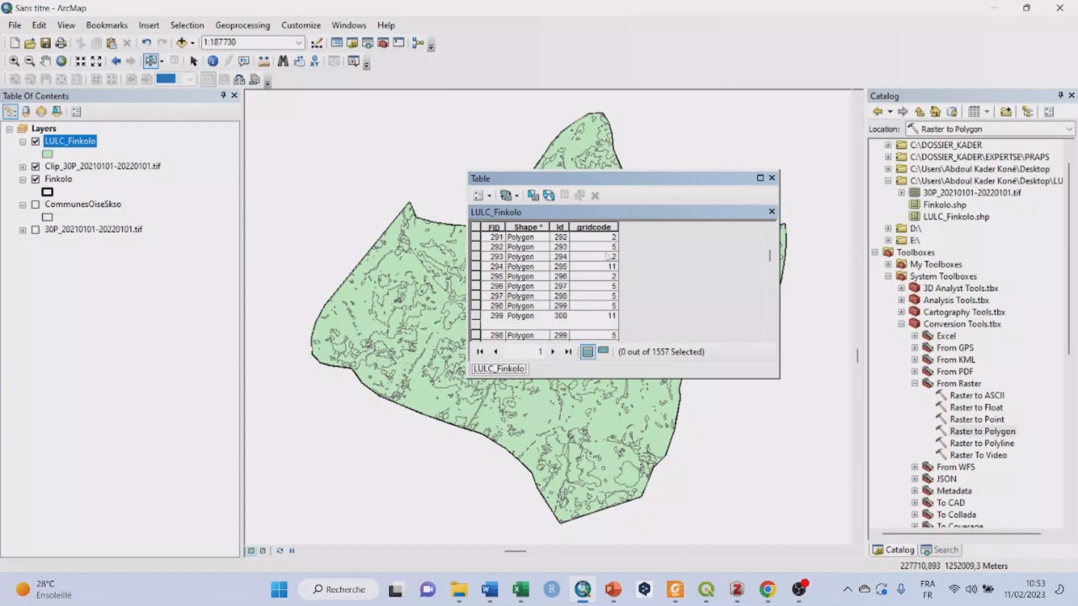
scroll(610, 262, down, 20)
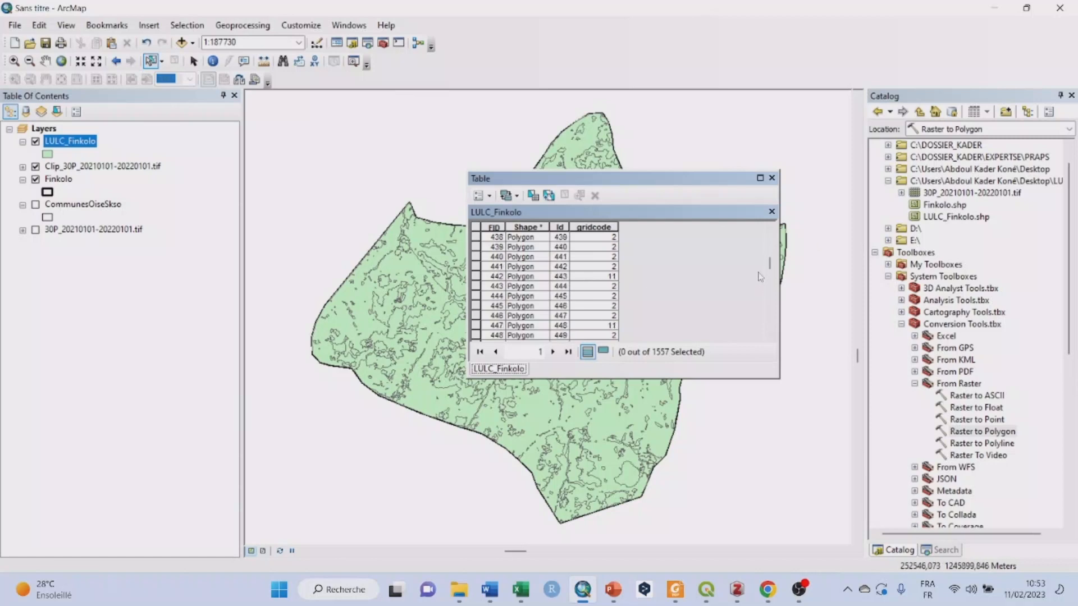
drag(769, 267, 776, 227)
scroll(578, 292, down, 20)
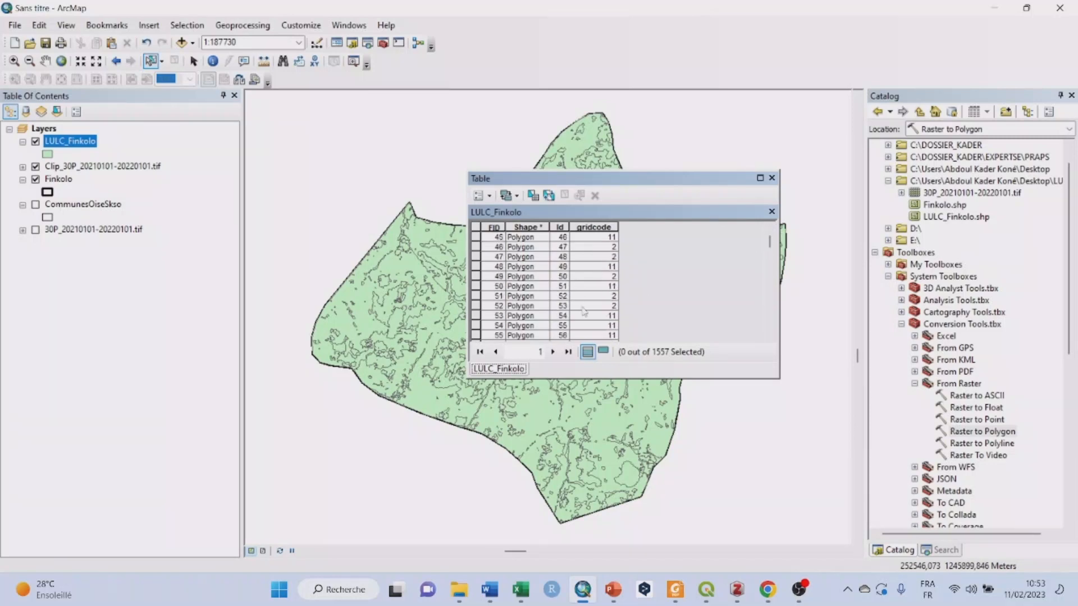
scroll(586, 316, down, 20)
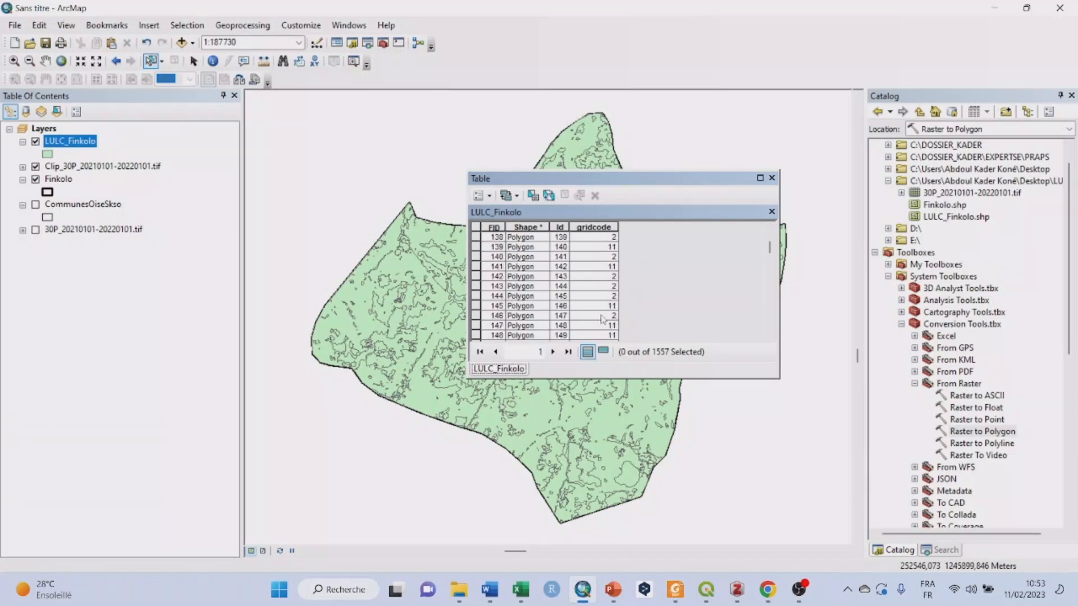
scroll(603, 319, down, 19)
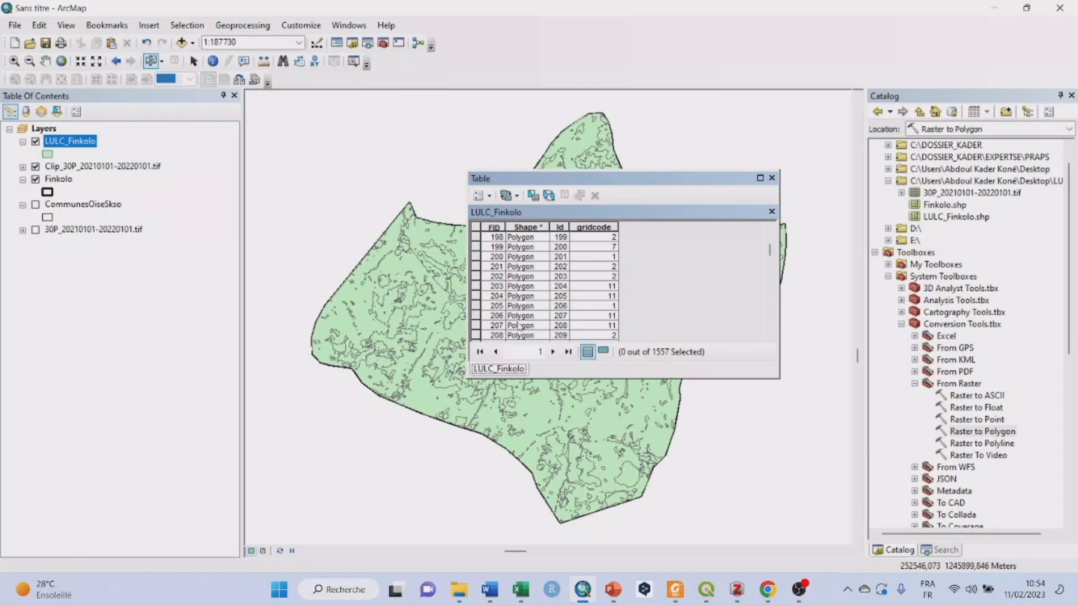
Try to add a text field named Unite_Formation with length 50 to the LULC_Finkolo table, declining the automatic renaming.
click(491, 195)
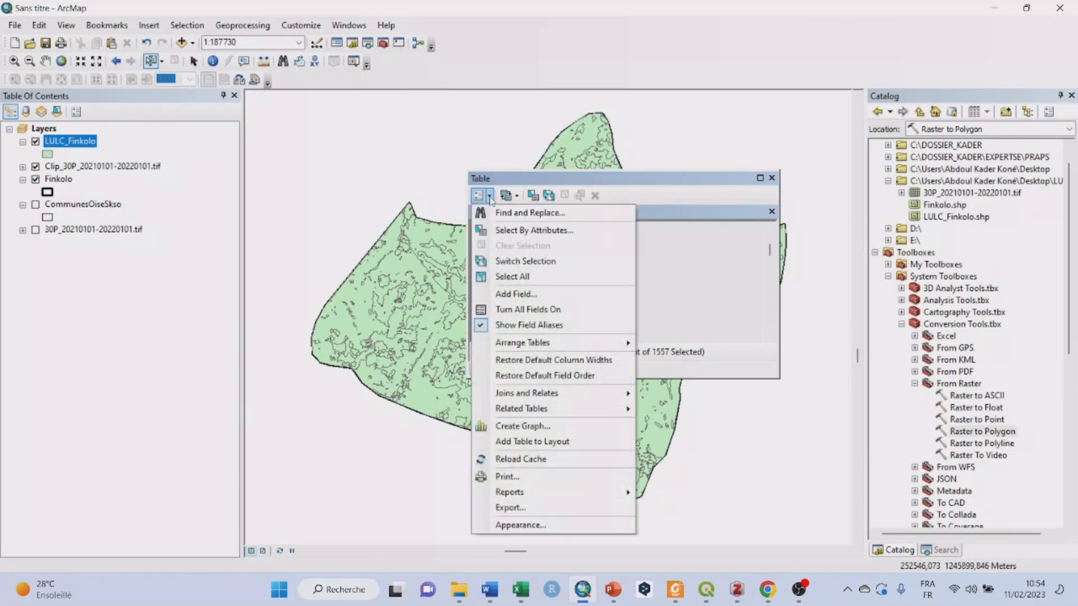
click(532, 295)
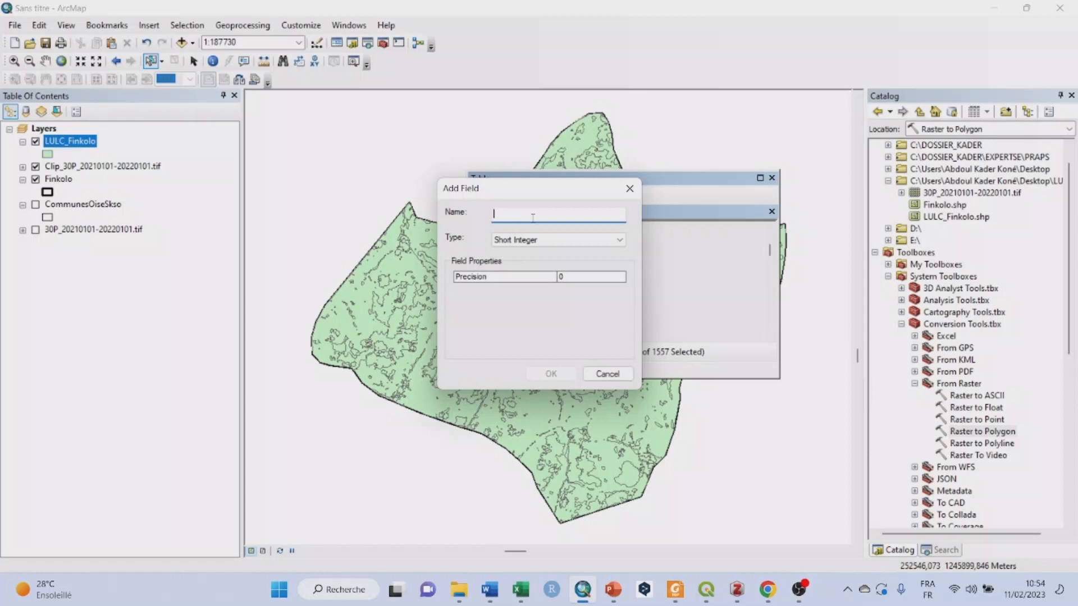
text(Unite_Formation)
click(619, 241)
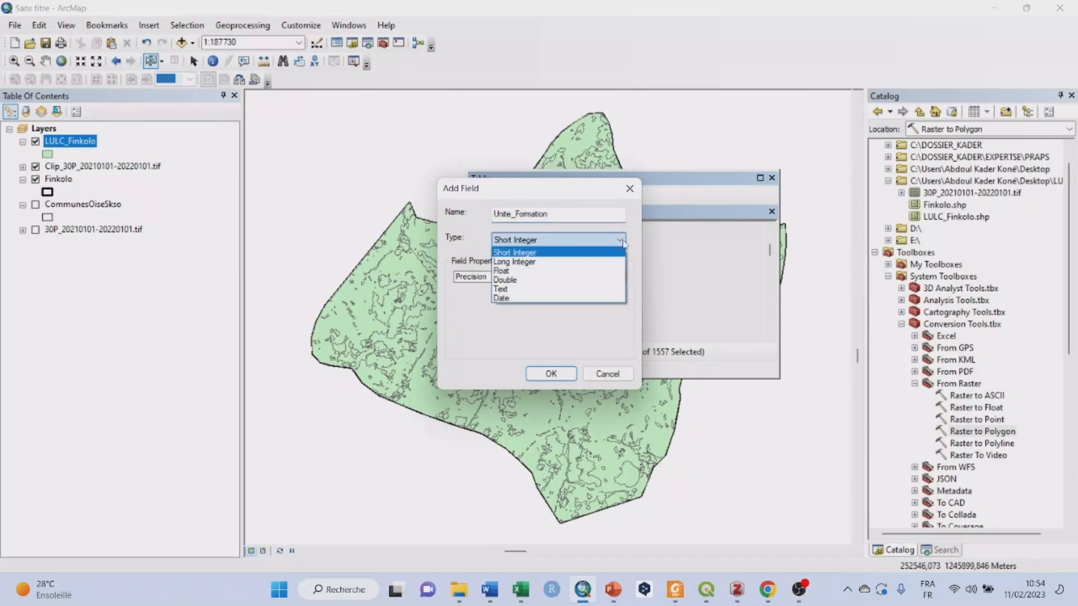
click(517, 290)
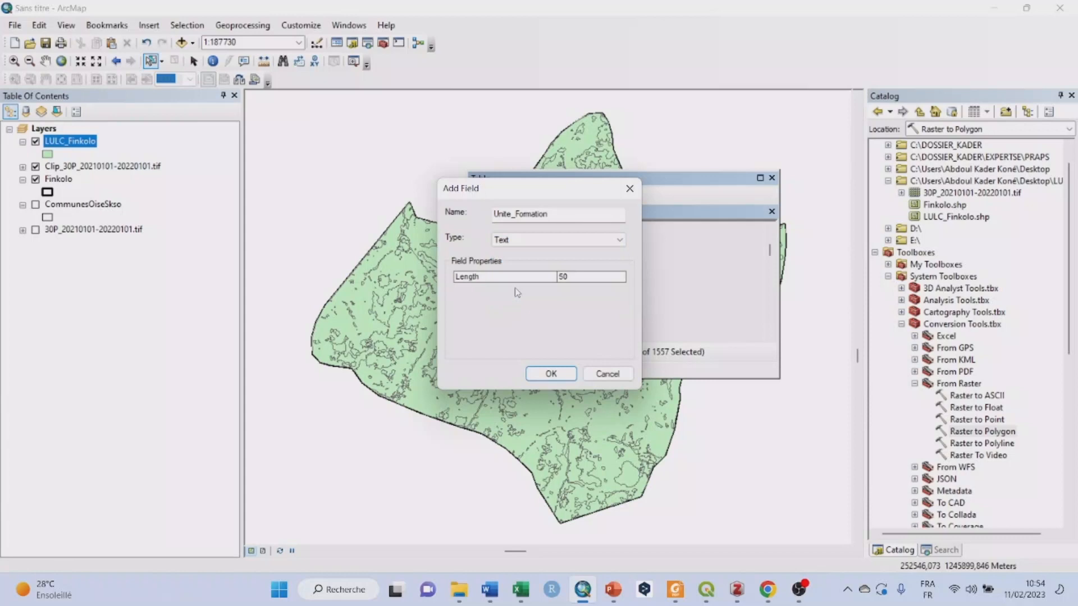
click(551, 375)
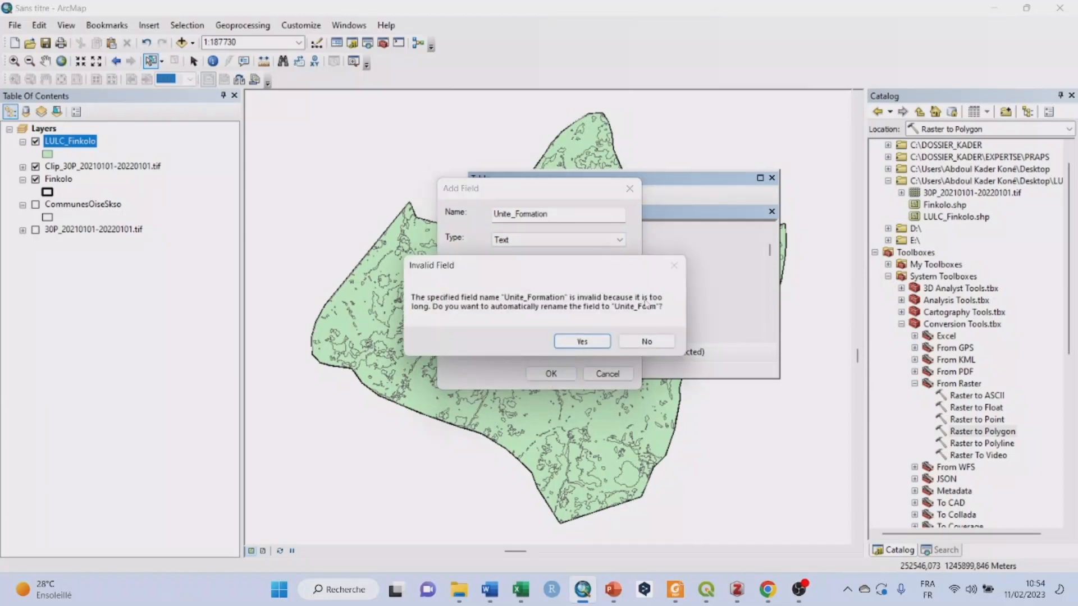
click(645, 341)
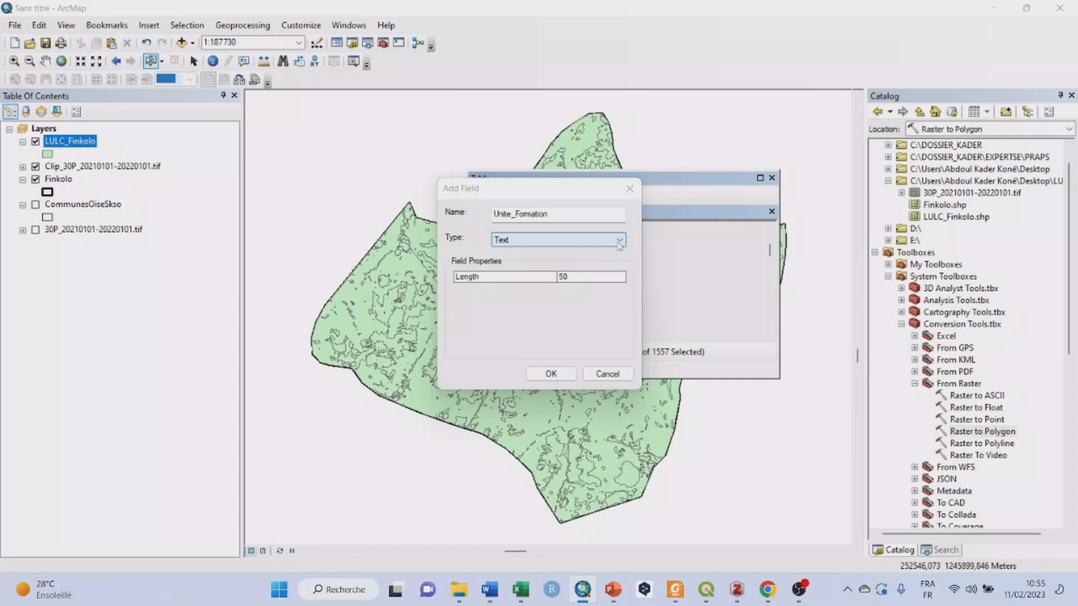
click(551, 374)
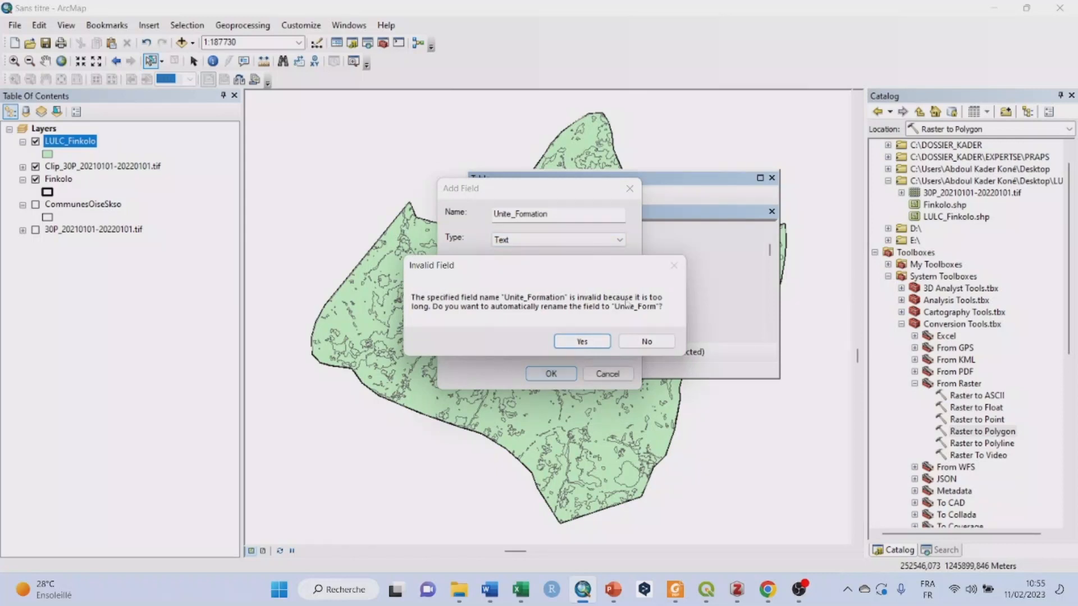
click(646, 341)
Replace the new field's name with Classe, keep the Text type with length 50, and add it to the table.
click(564, 213)
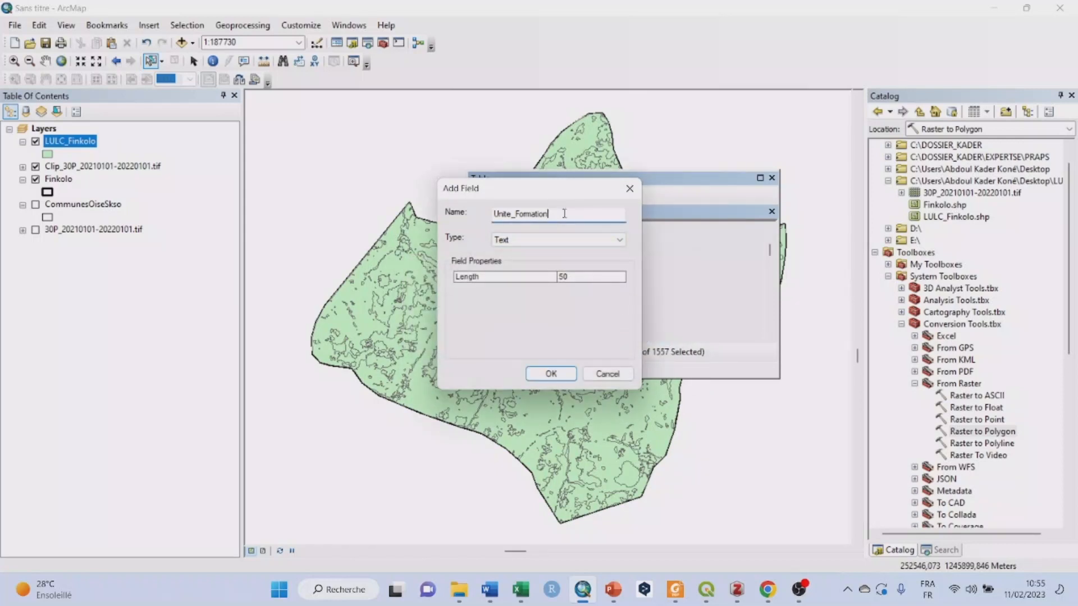
key(BackSpace)
key(BackSpace)
key(BackSpace)
key(BackSpace)
key(BackSpace)
key(BackSpace)
key(BackSpace)
key(BackSpace)
key(BackSpace)
key(BackSpace)
key(BackSpace)
key(BackSpace)
key(BackSpace)
key(BackSpace)
key(BackSpace)
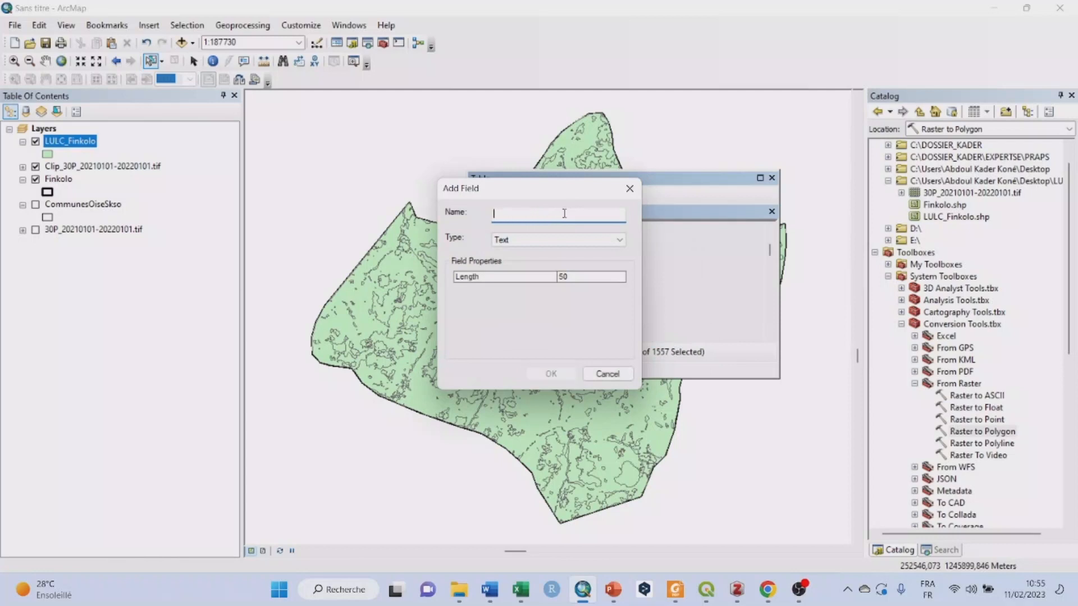
text(Classe)
click(620, 240)
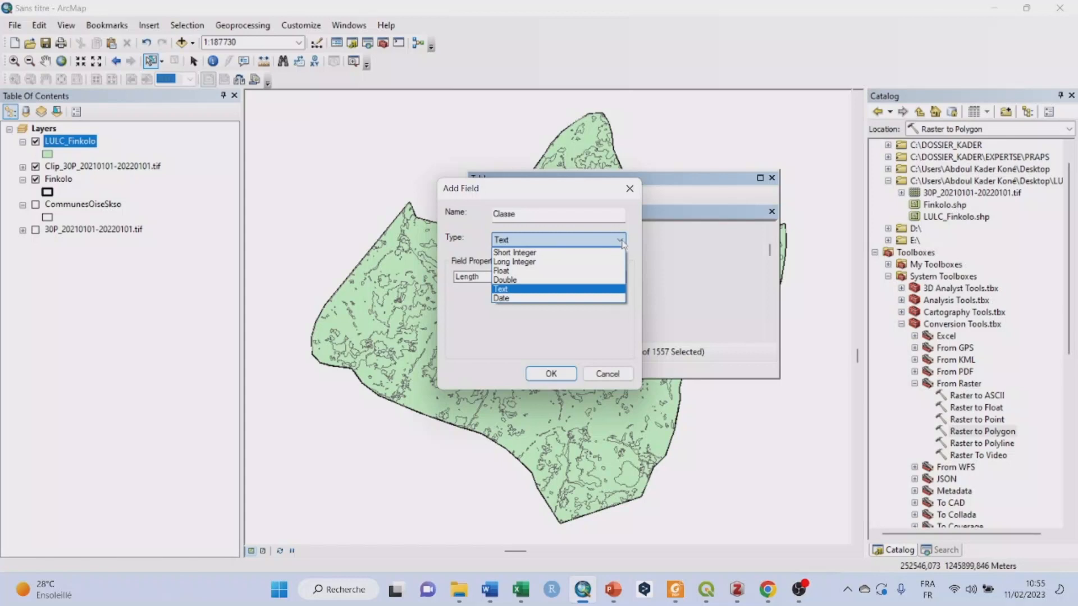
click(549, 290)
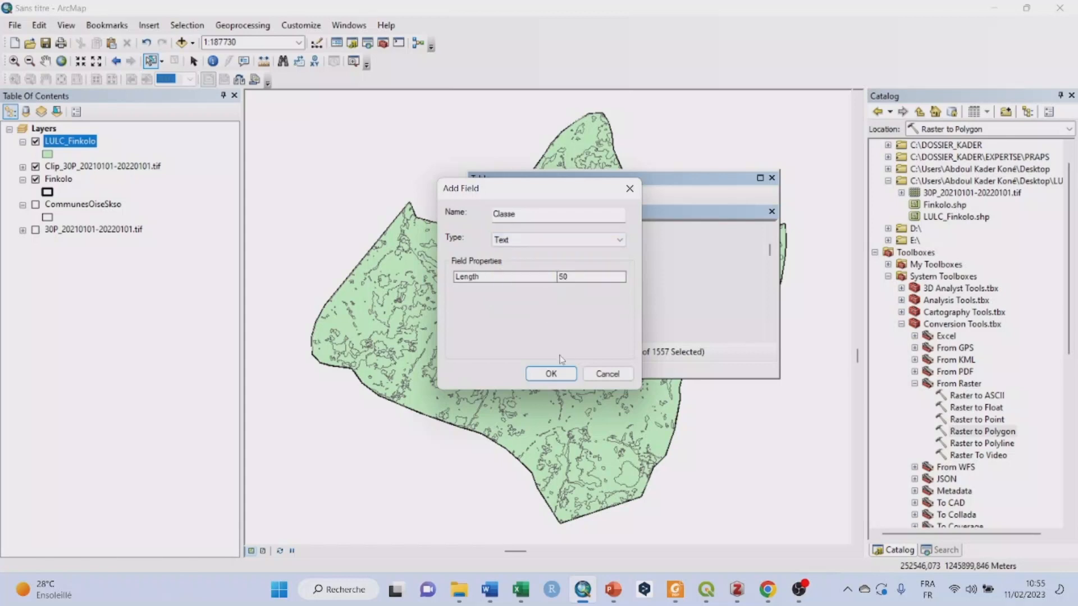
click(550, 376)
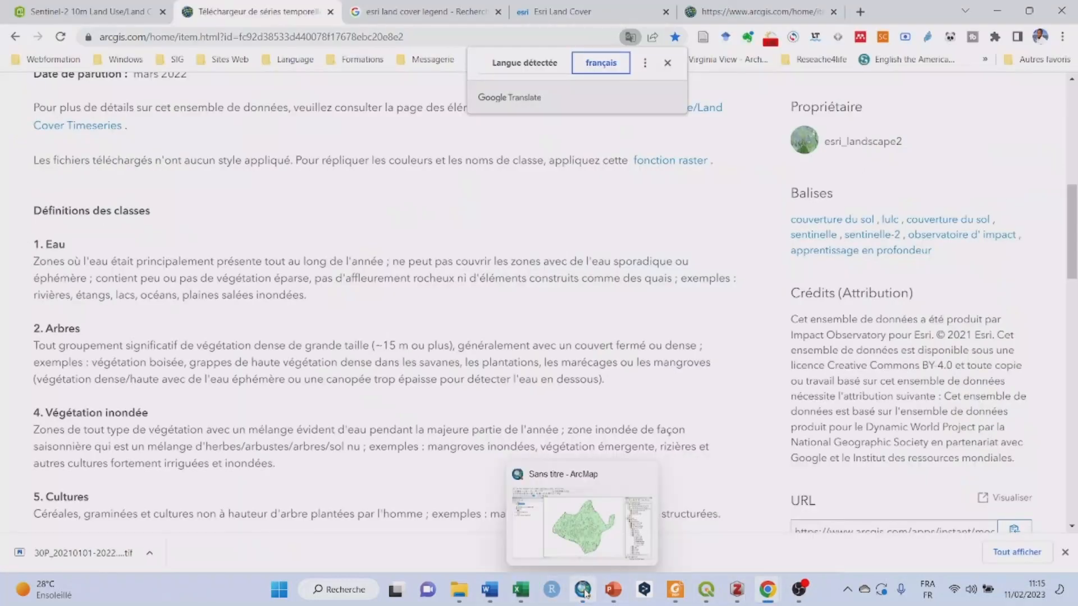
Switch to ArcMap and compare the gridcode values in the LULC_Finkolo table with the class definitions on the ArcGIS page in Chrome.
click(584, 593)
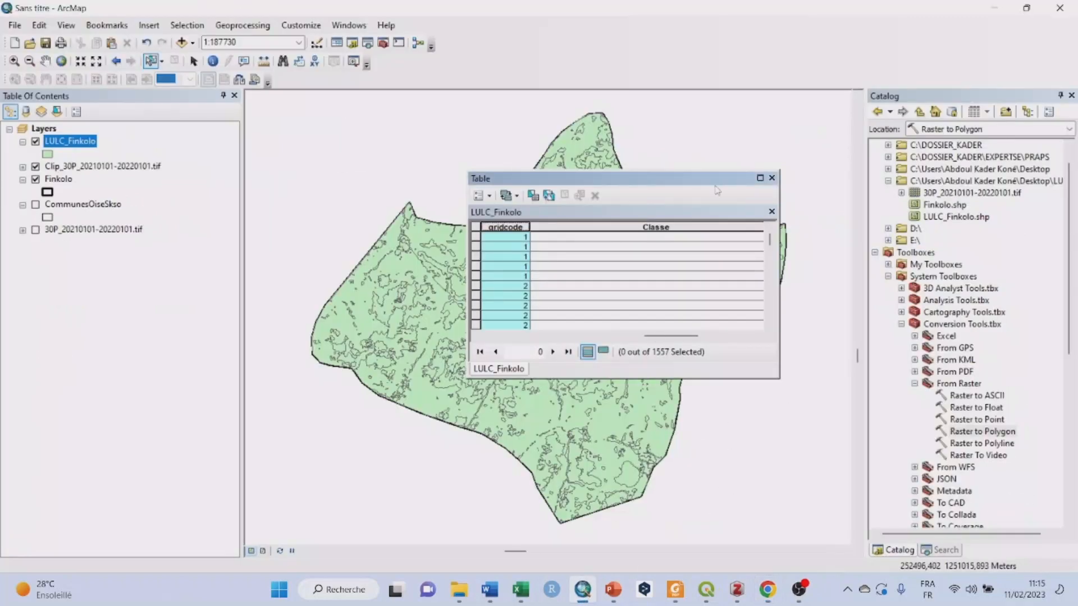
drag(622, 178, 522, 163)
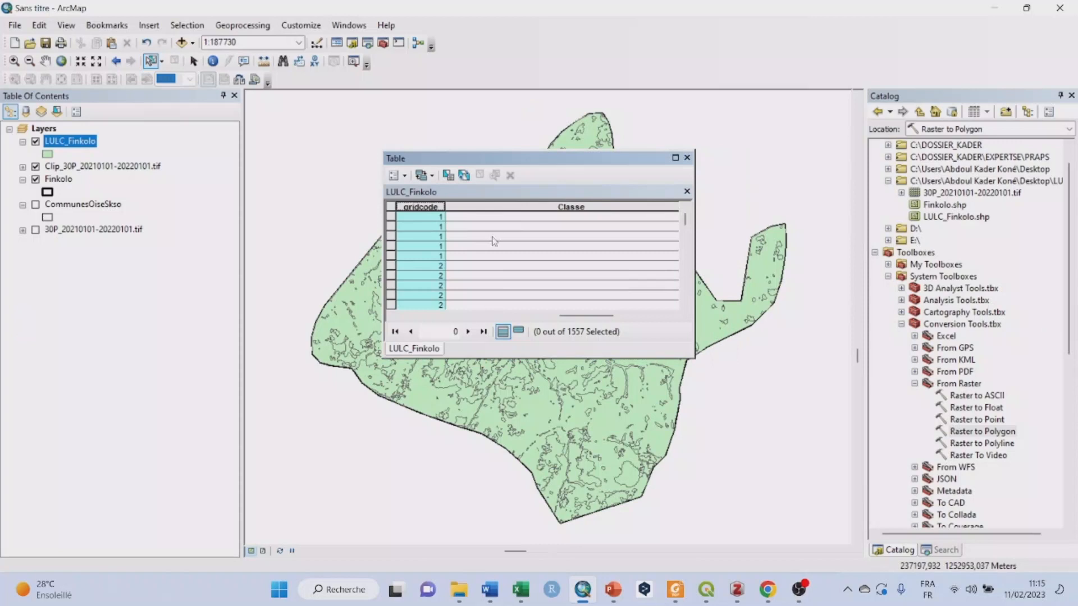
click(508, 218)
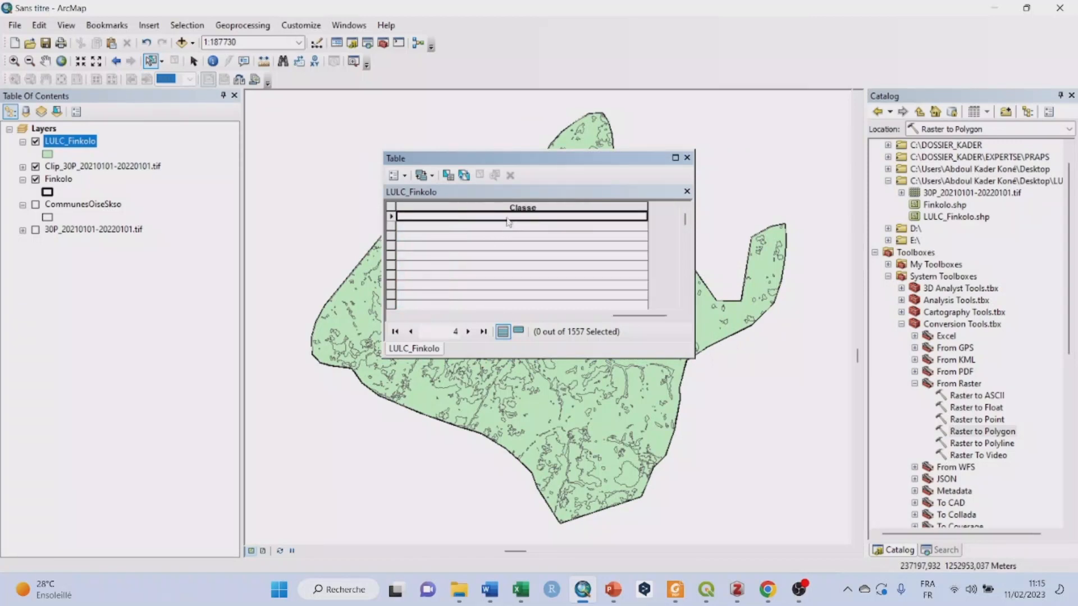
click(767, 590)
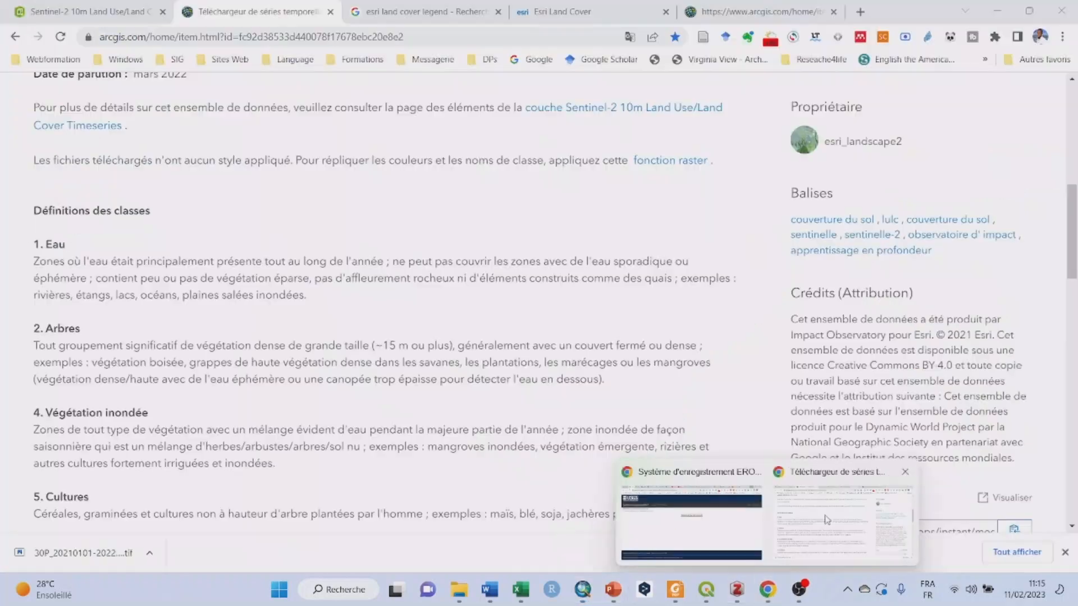
click(997, 10)
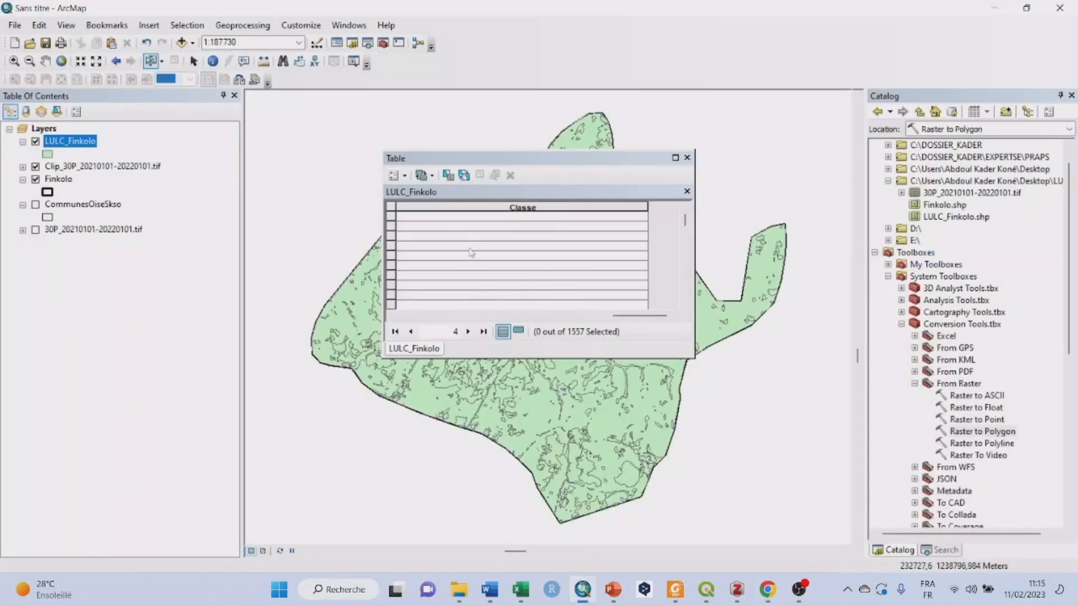
drag(631, 315, 475, 315)
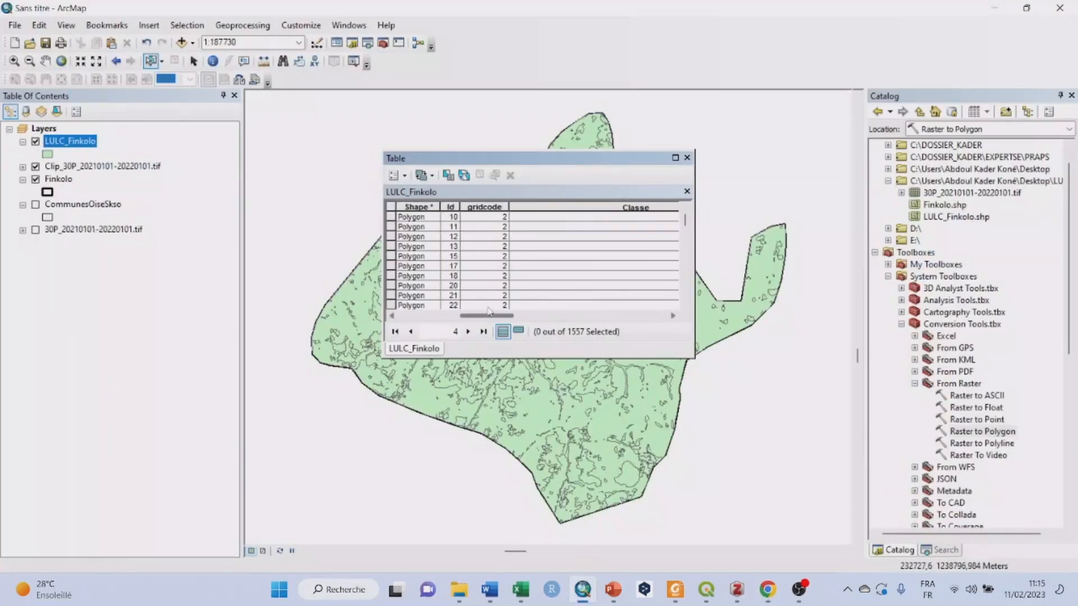
scroll(548, 261, down, 5)
drag(685, 222, 671, 314)
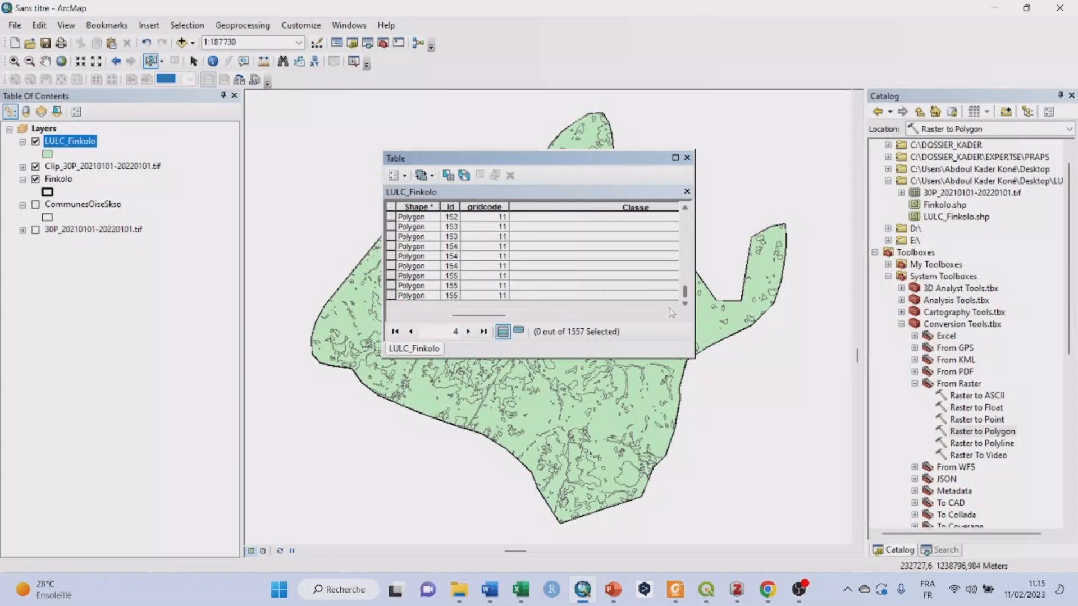
drag(685, 292, 676, 198)
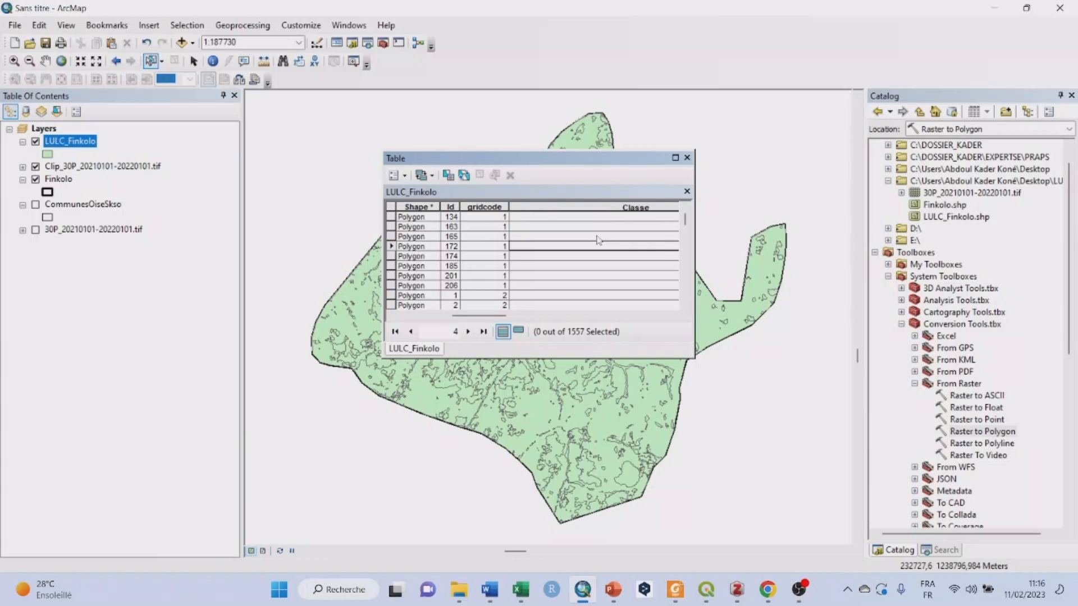
Select the LULC_Finkolo records by attributes as a new selection with the expression "gridcode" =1.
click(405, 176)
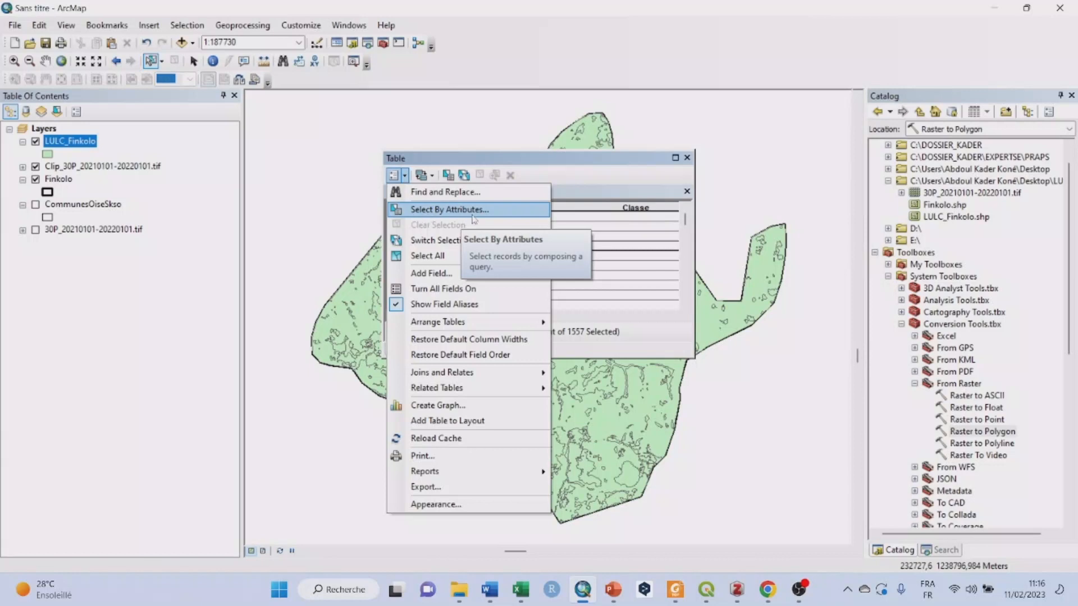
click(473, 214)
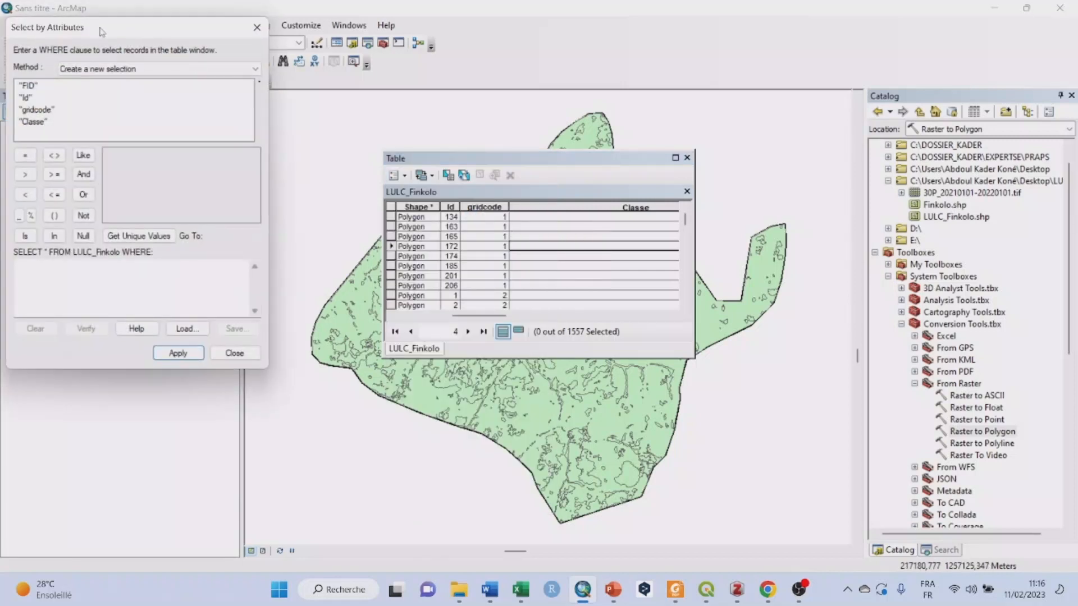
drag(101, 31, 131, 33)
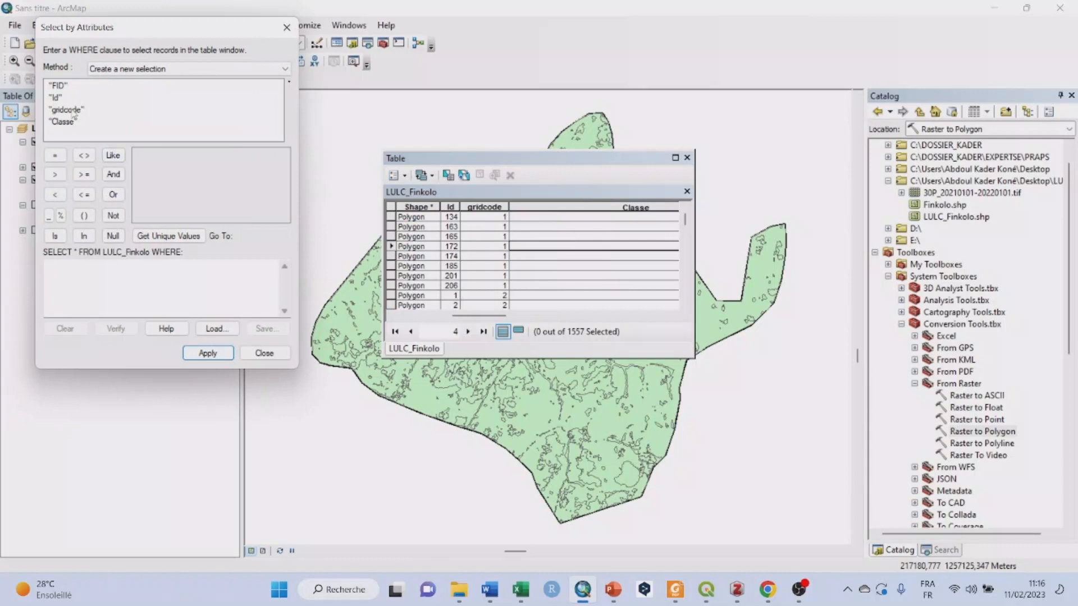
double_click(74, 111)
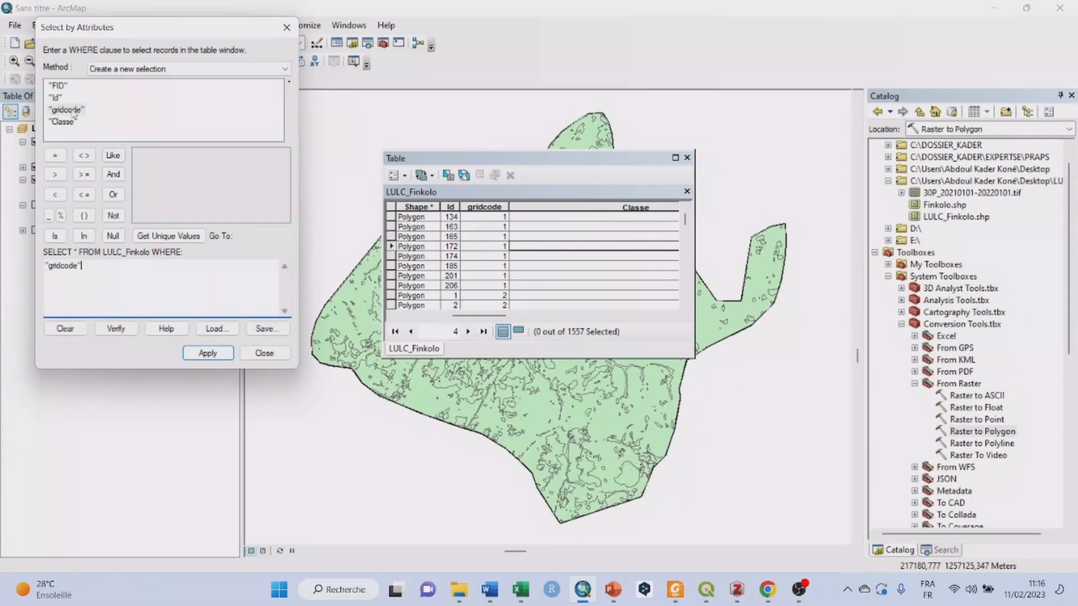
click(55, 156)
text(1)
click(207, 353)
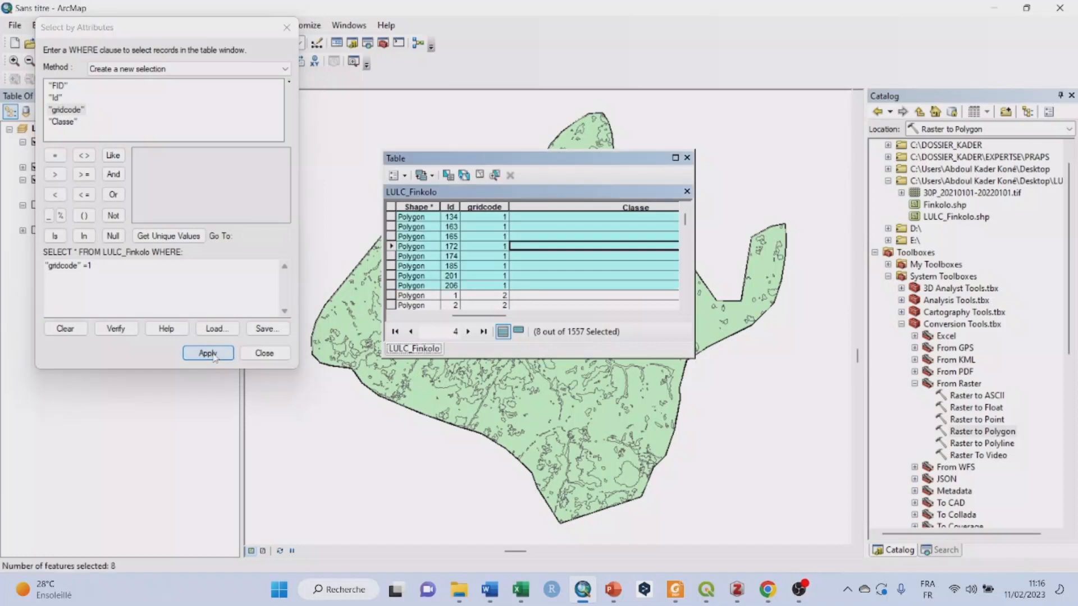
Try to fill the Classe field of the selected records with 'EAU' in single quotes using the Field Calculator outside an edit session.
drag(488, 160, 635, 133)
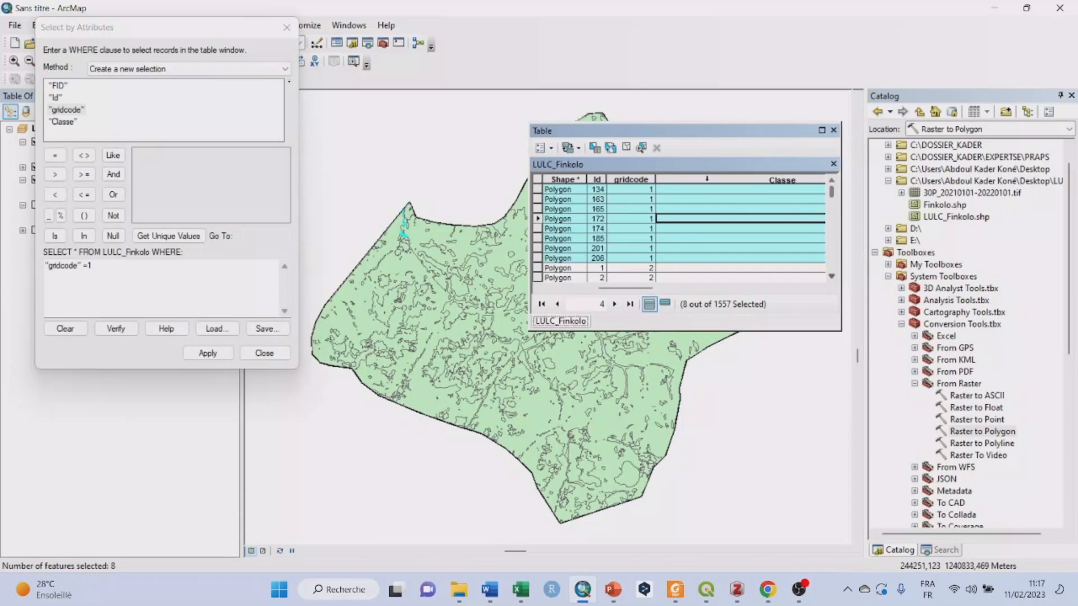
right_click(706, 178)
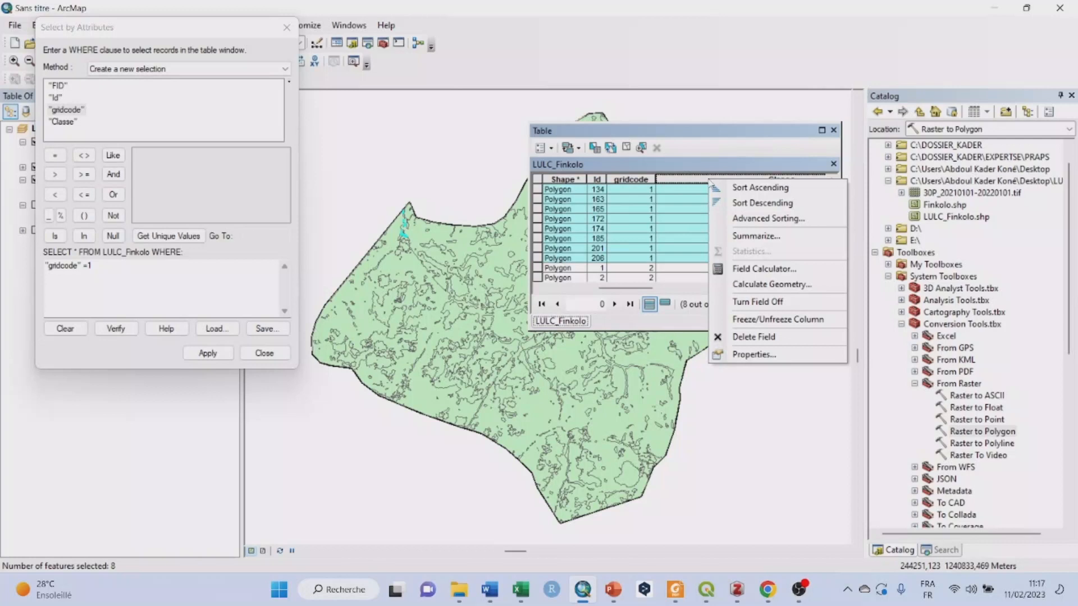
click(688, 184)
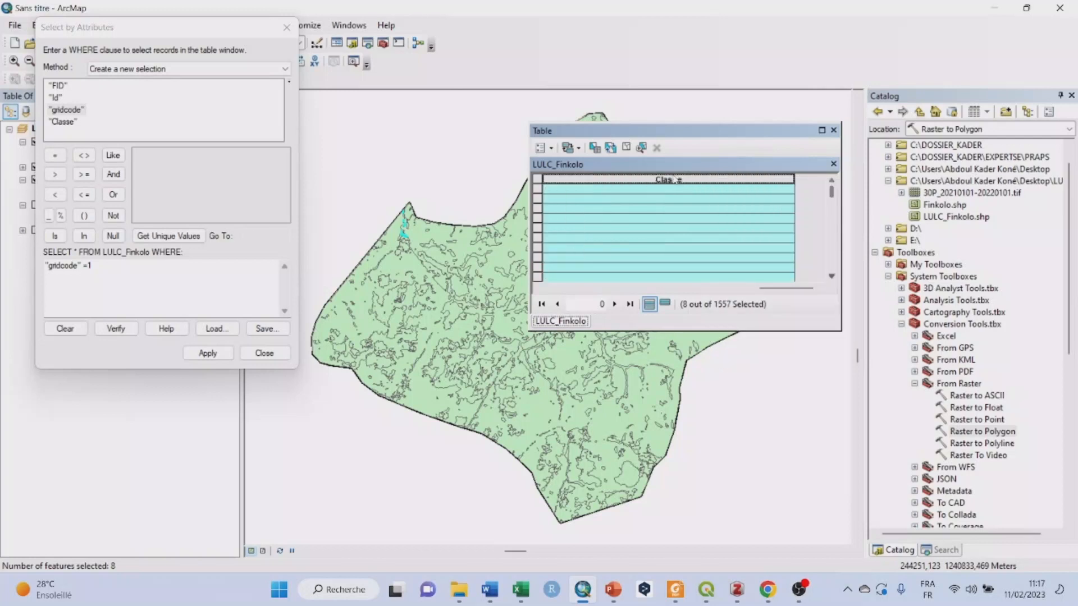
right_click(665, 181)
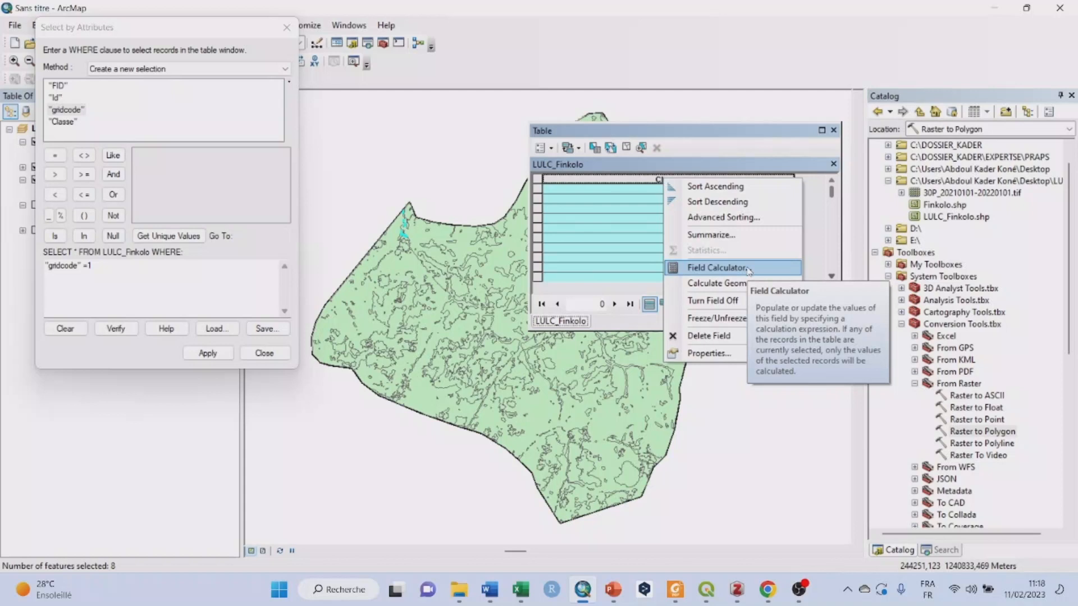
click(748, 270)
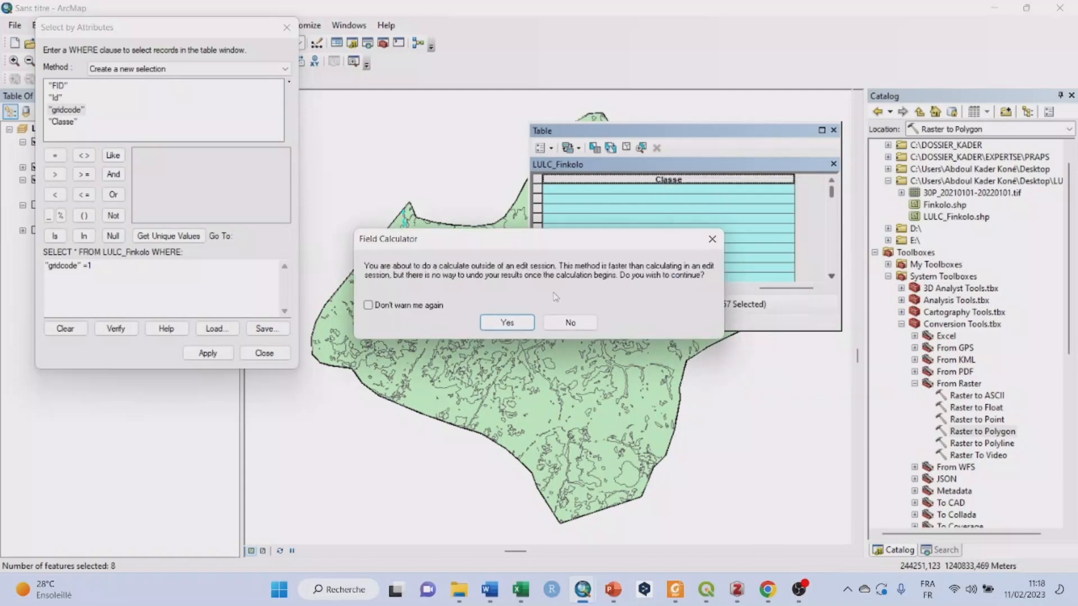
click(511, 322)
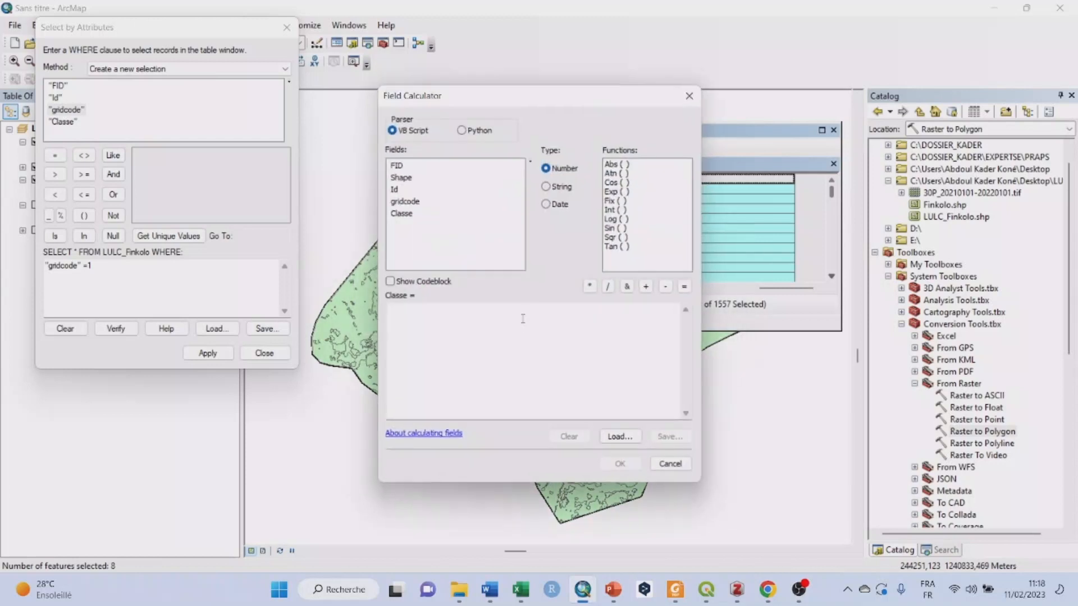
click(491, 315)
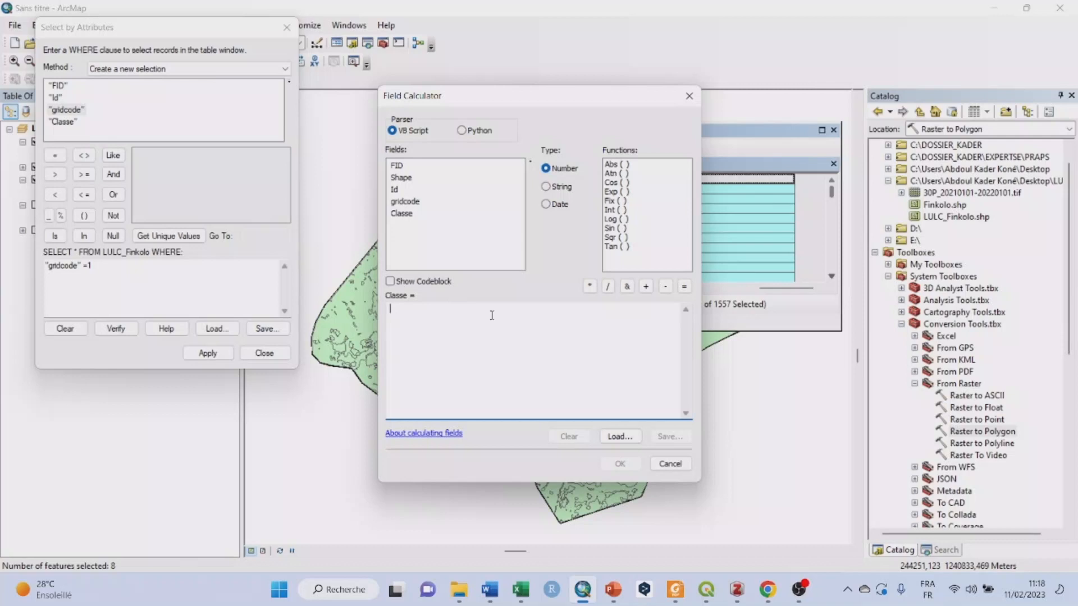
text(")
text(EAU)
text(')
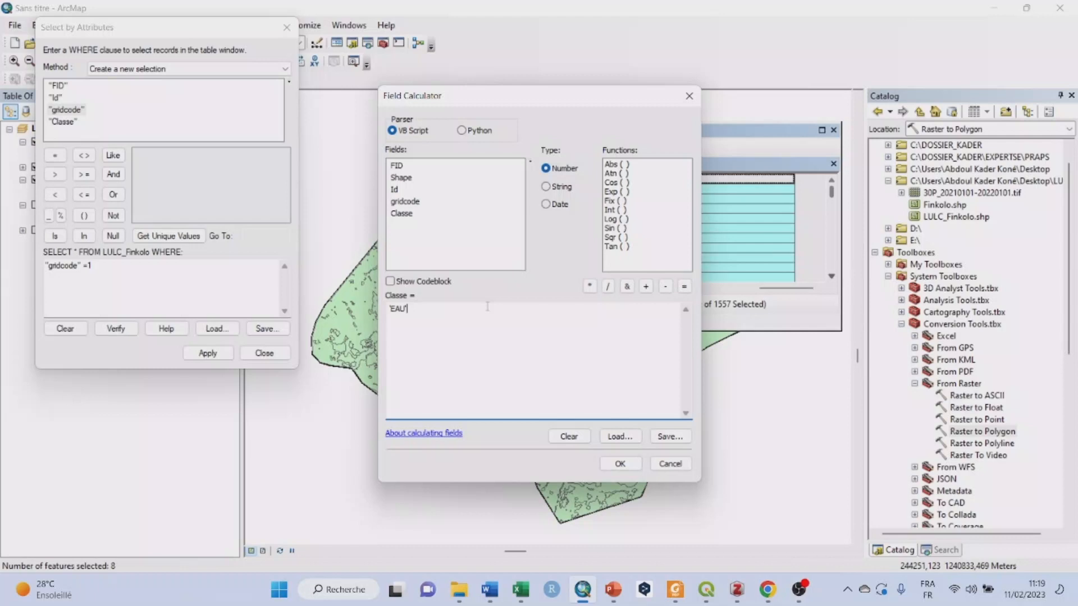
click(618, 464)
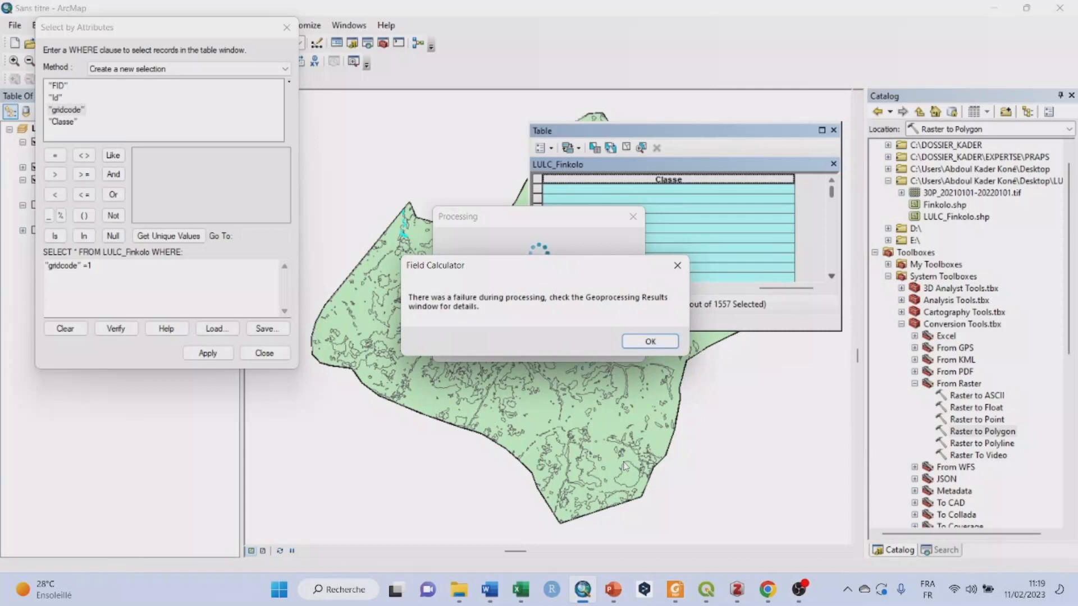
click(651, 343)
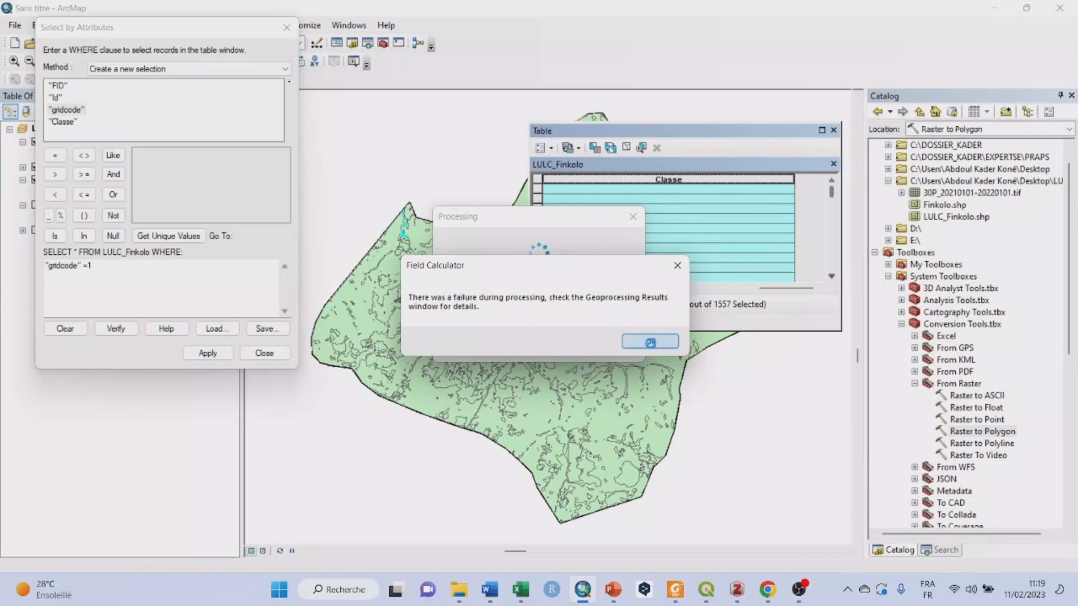
Calculate the Classe field of the selected records as the double-quoted text "EAU" with the VB Script Field Calculator.
right_click(662, 181)
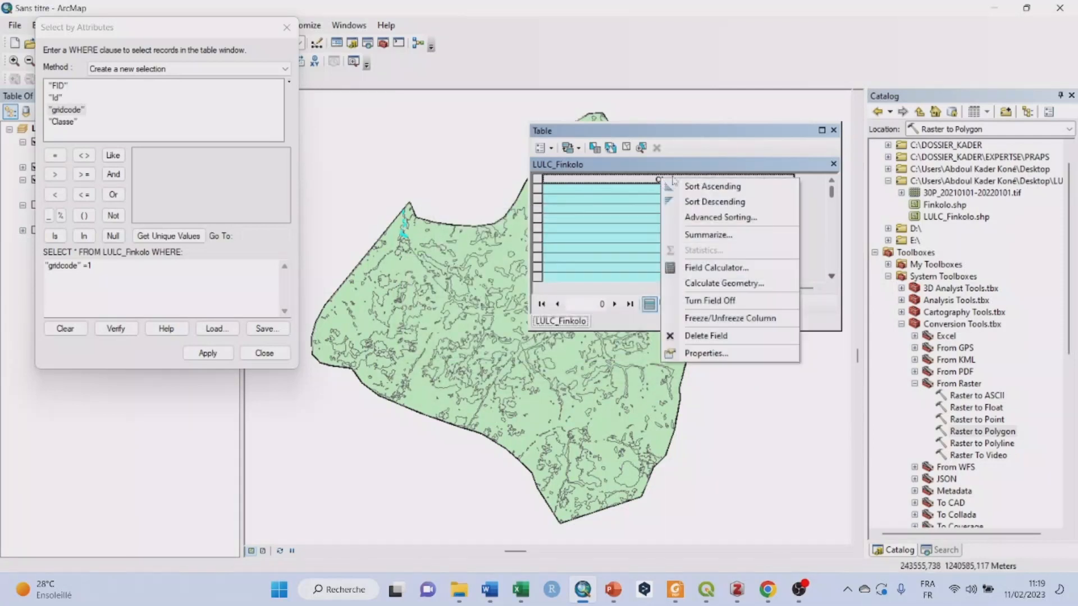
click(750, 268)
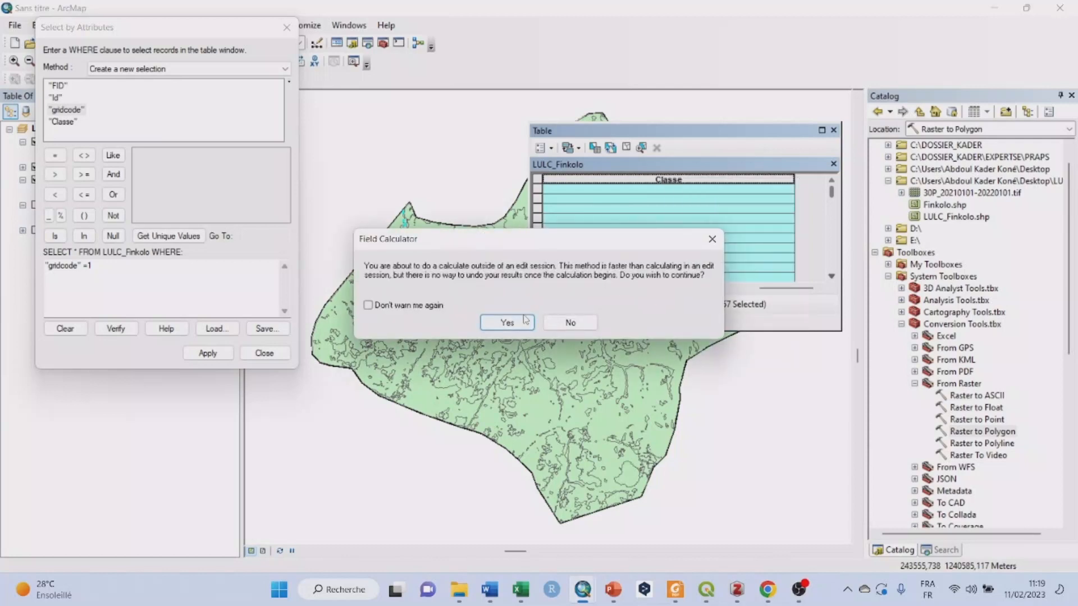
click(507, 322)
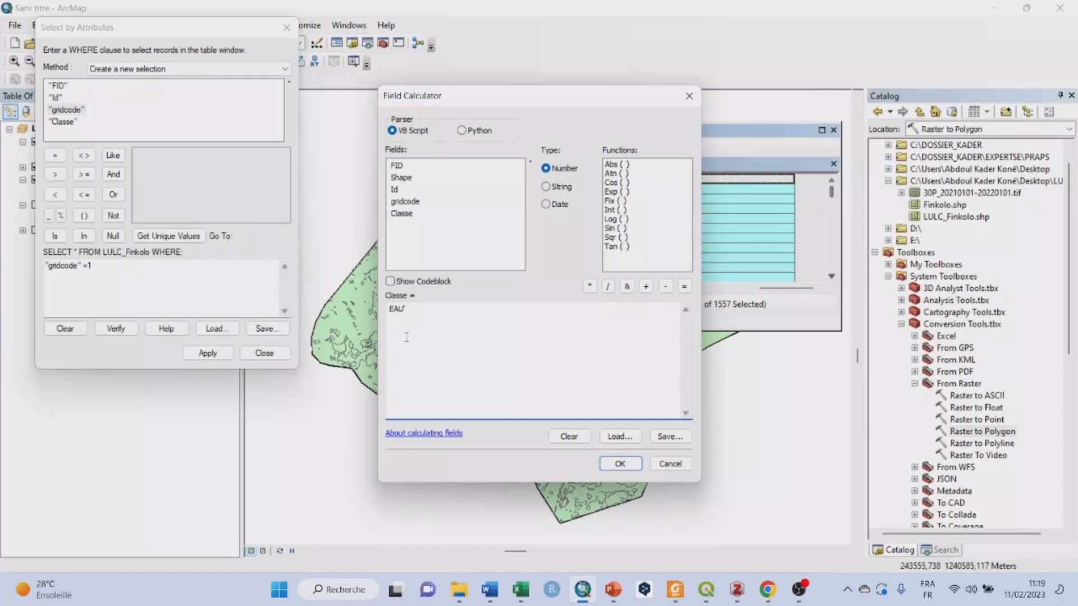
text(')
text(')
click(627, 464)
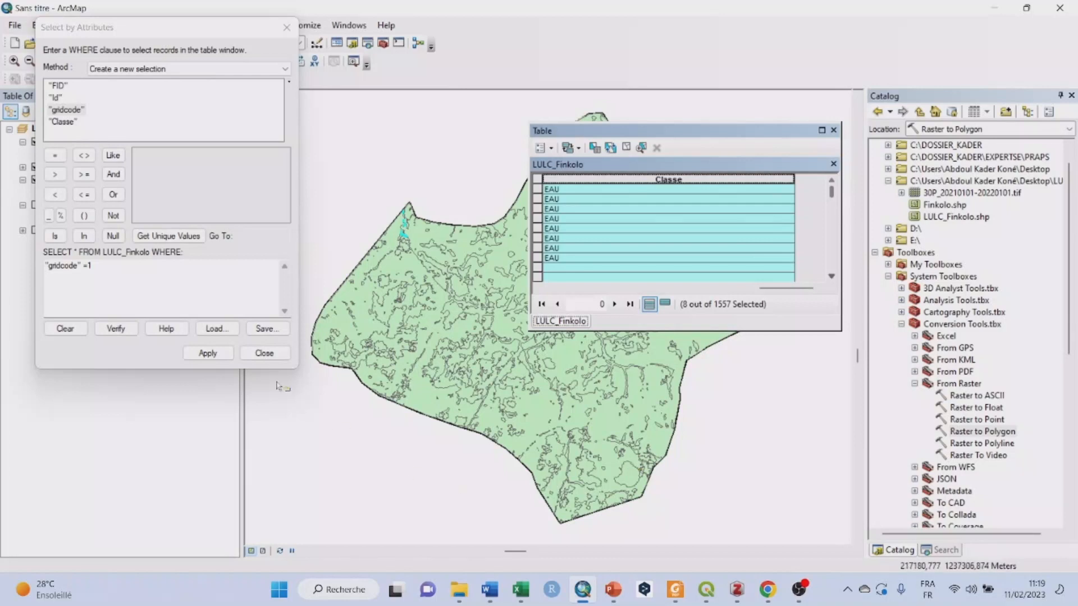
Change the attribute query to "gridcode" =2, apply the selection, and check the definition of class 2 on the ArcGIS page in Chrome.
click(142, 267)
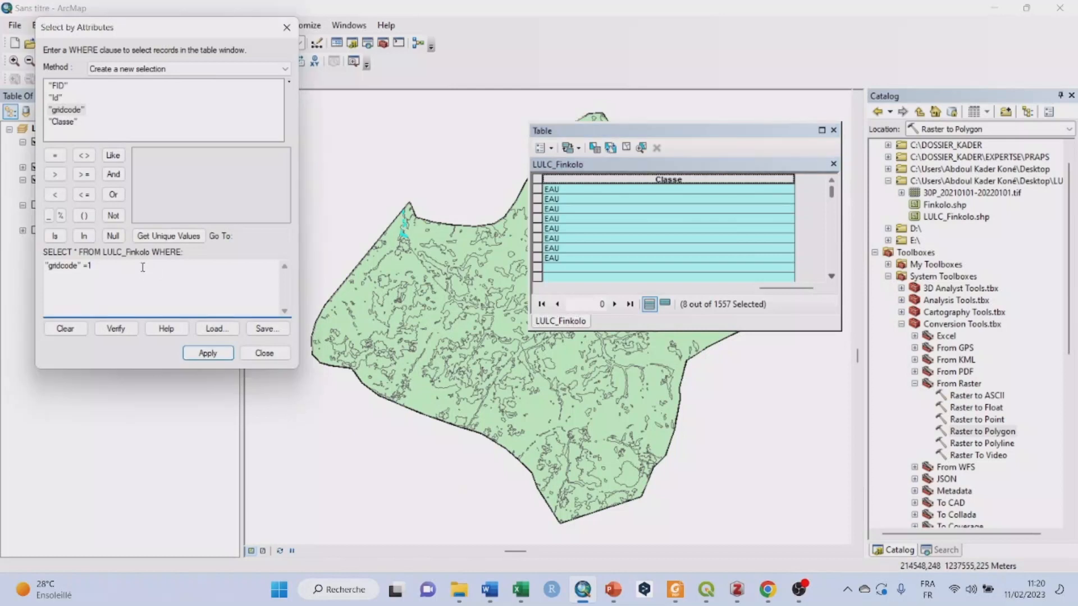
key(BackSpace)
text(2)
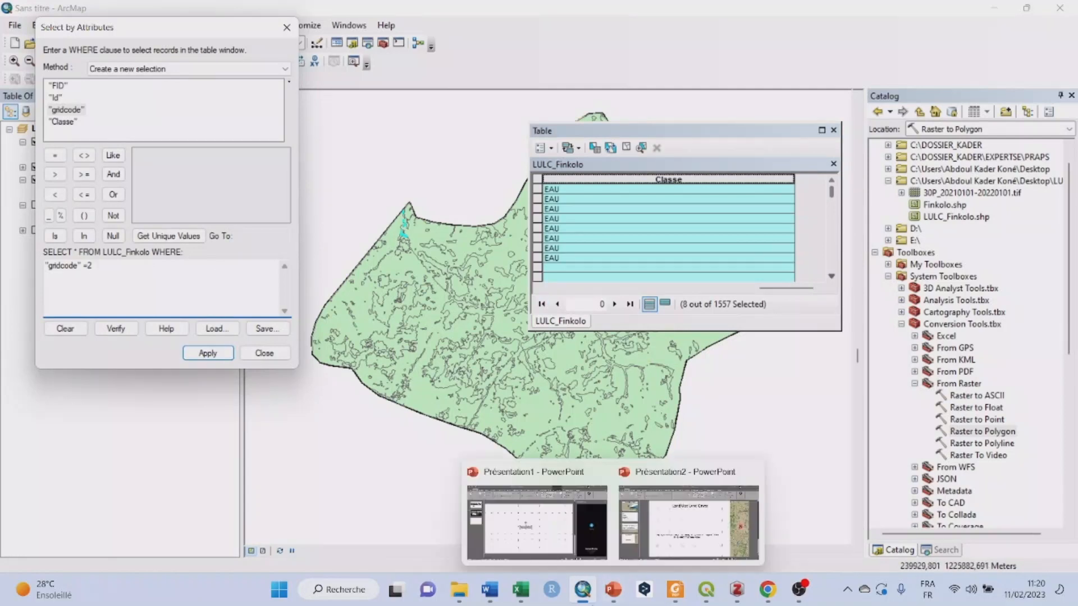
click(199, 356)
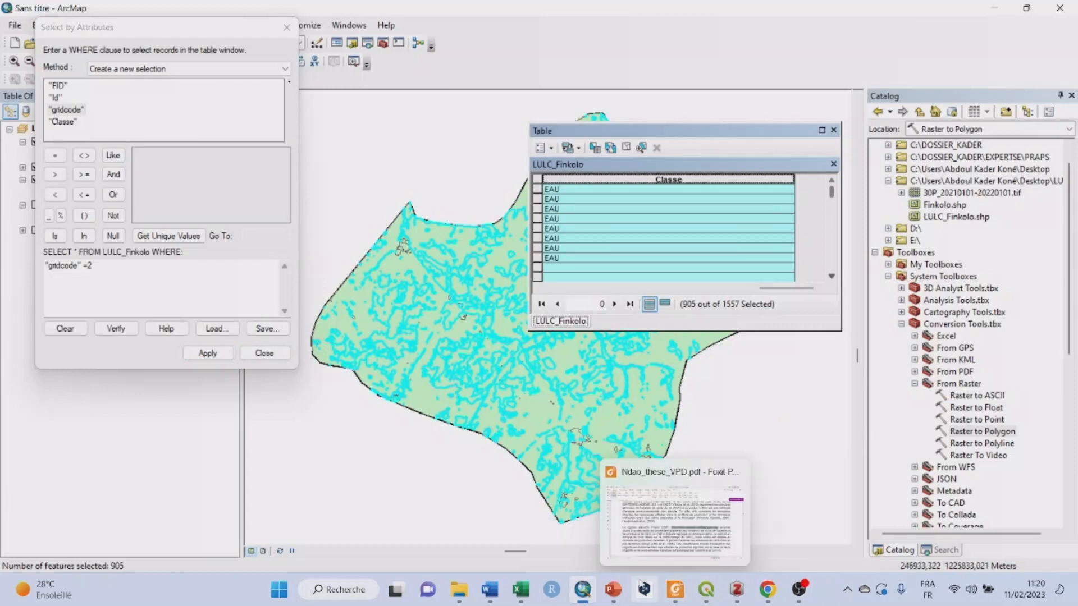
click(817, 494)
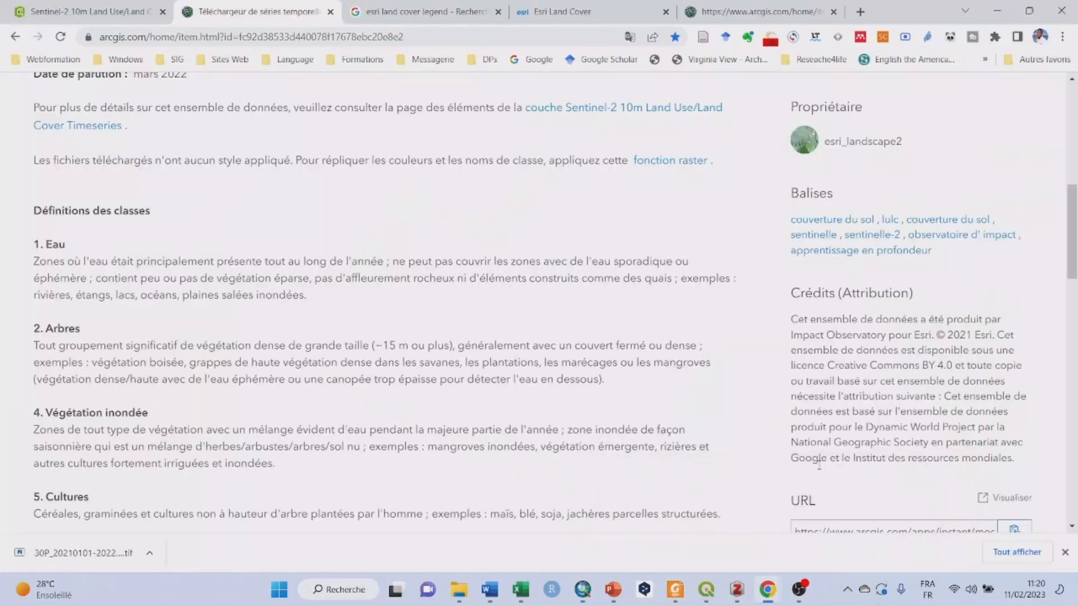
click(997, 10)
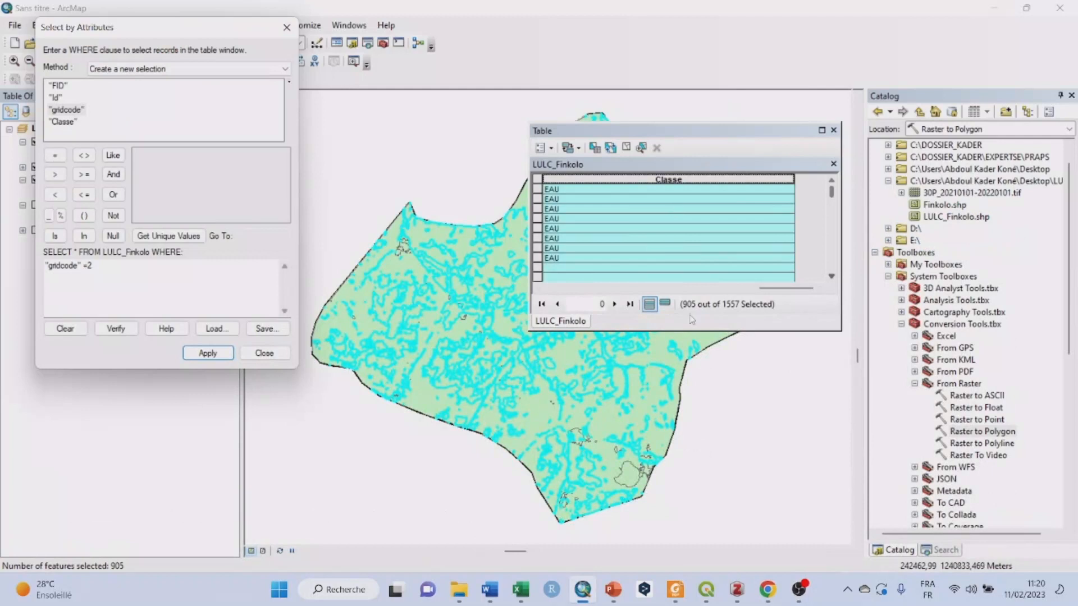
Show only the selected records and calculate their Classe field as "Abres" with the VB Script Field Calculator outside an edit session.
click(667, 306)
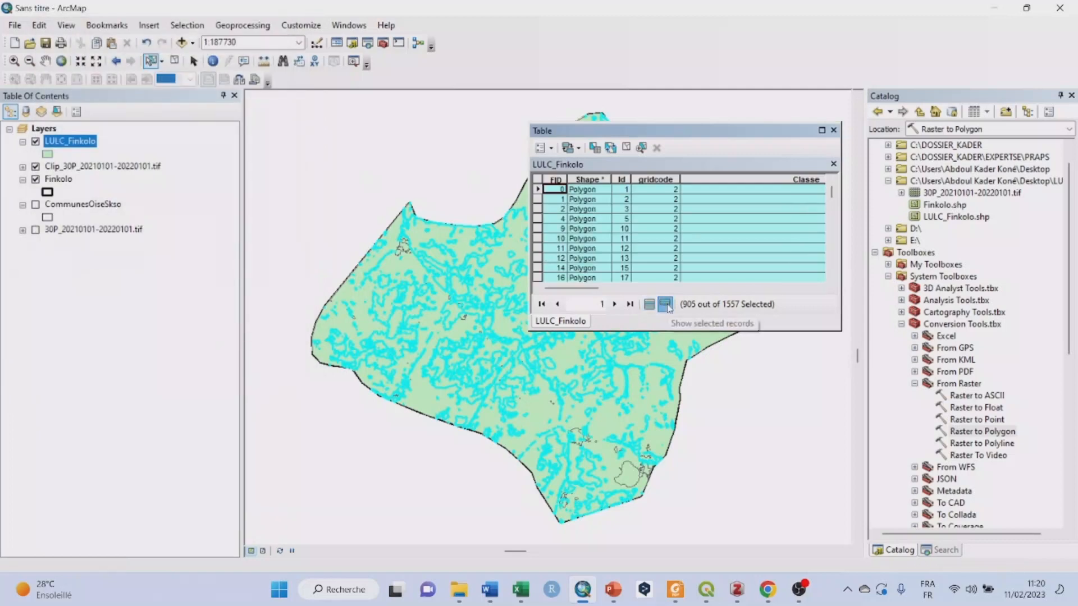
drag(588, 292, 807, 288)
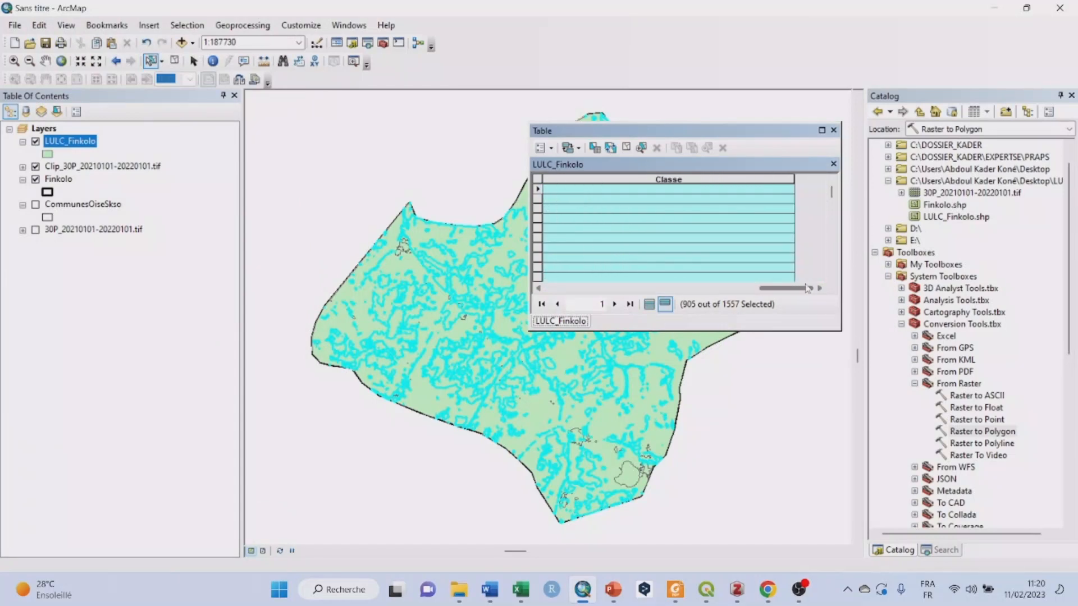
right_click(708, 177)
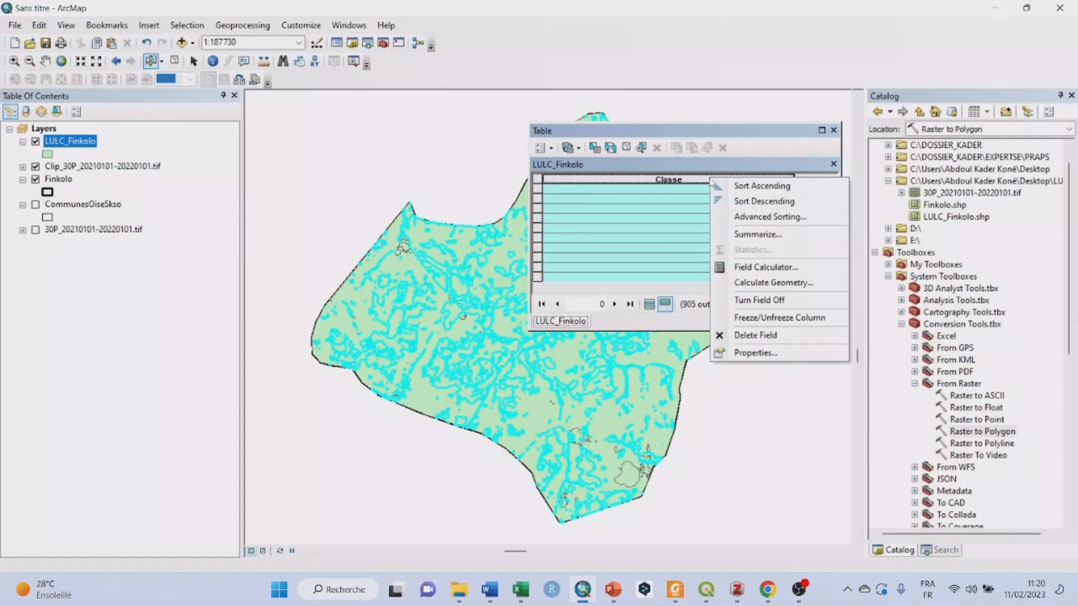
click(801, 268)
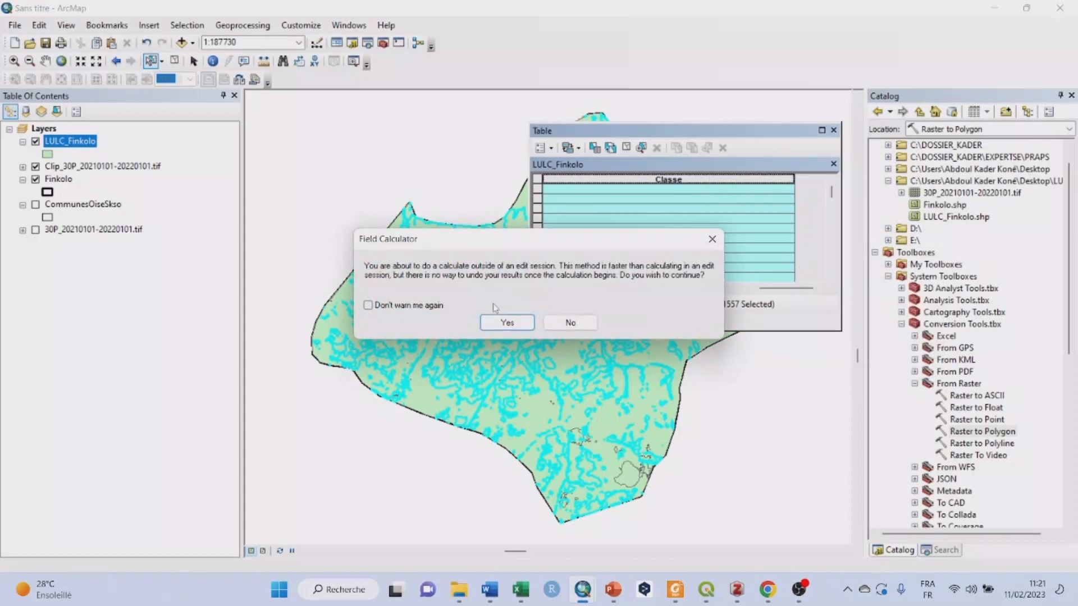
click(506, 323)
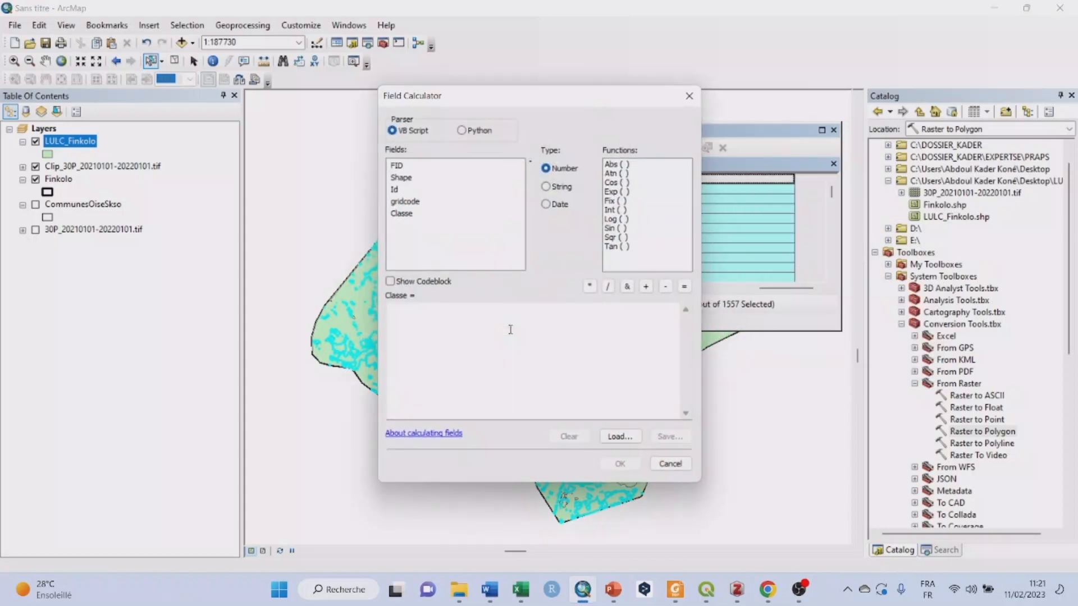
click(470, 322)
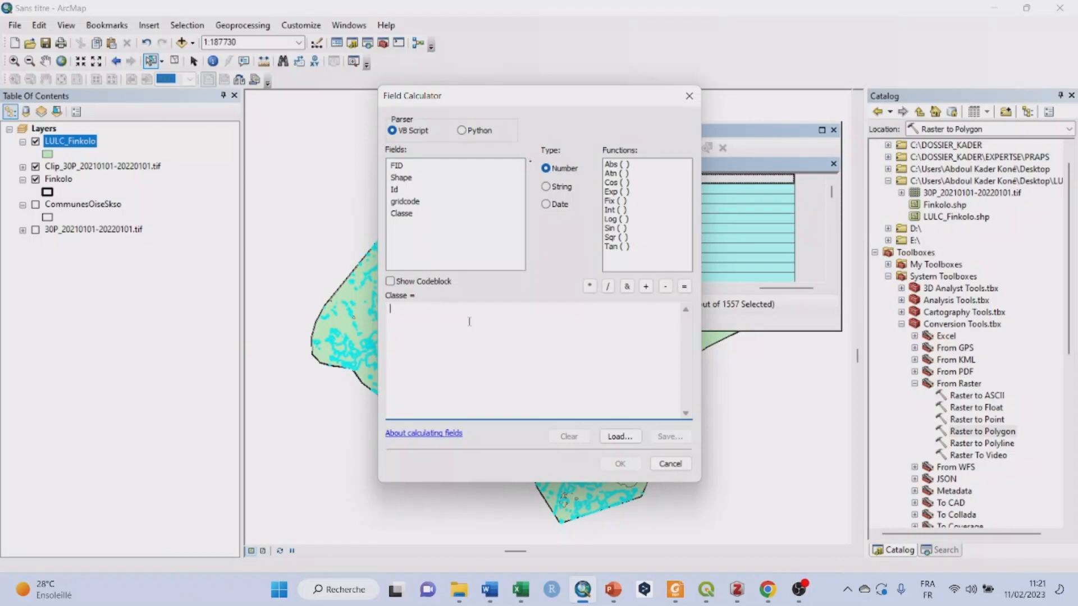
text("Abres)
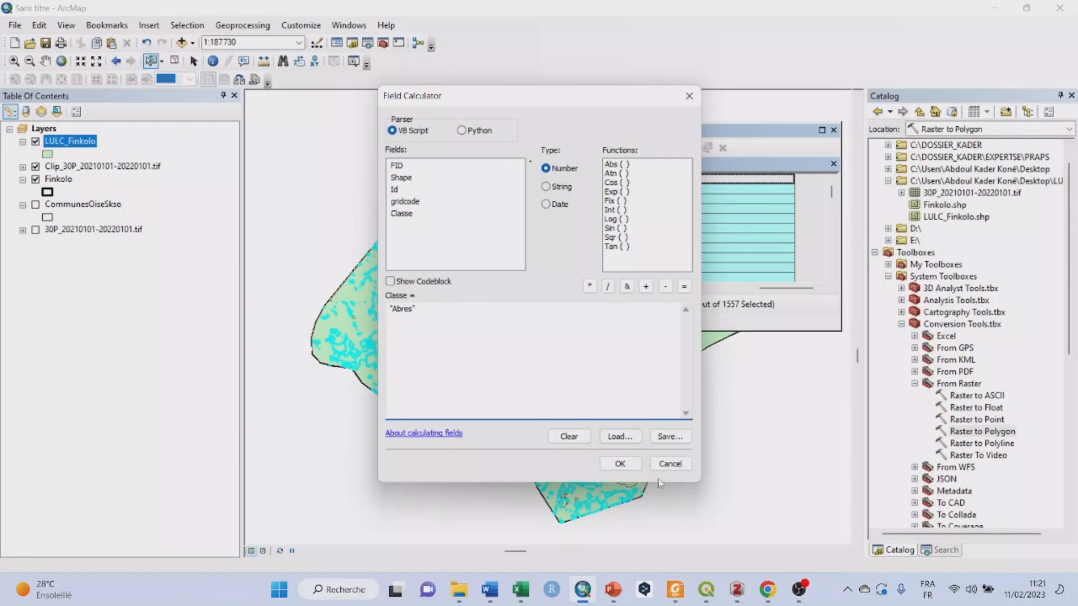
click(621, 464)
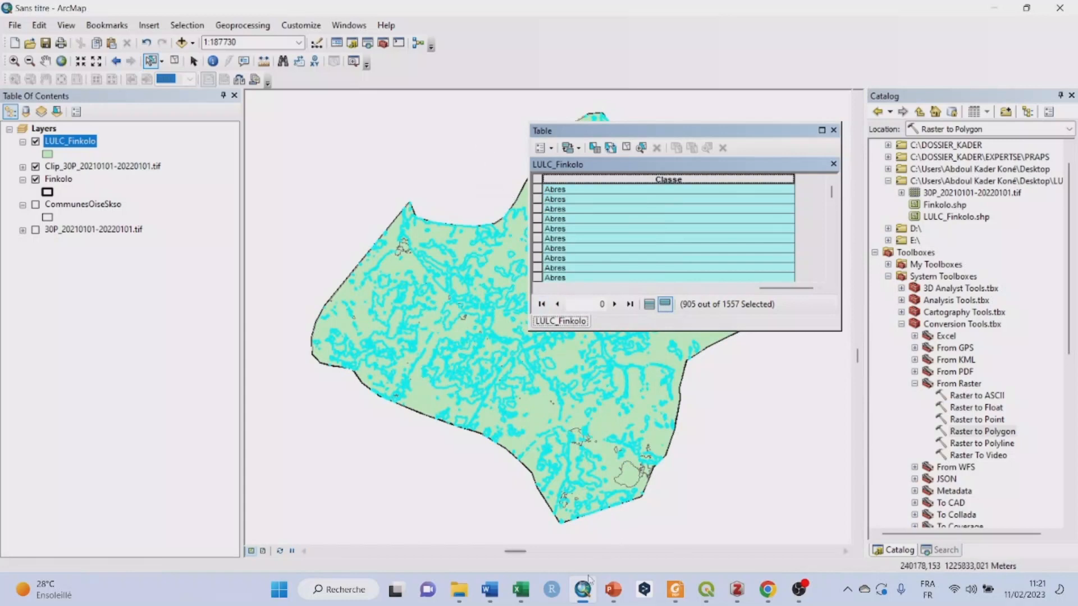
Try selecting the LULC_Finkolo records by attributes with "gridcode" =3, followed by "gridcode" =4, each as a new selection.
mouse_move(589, 589)
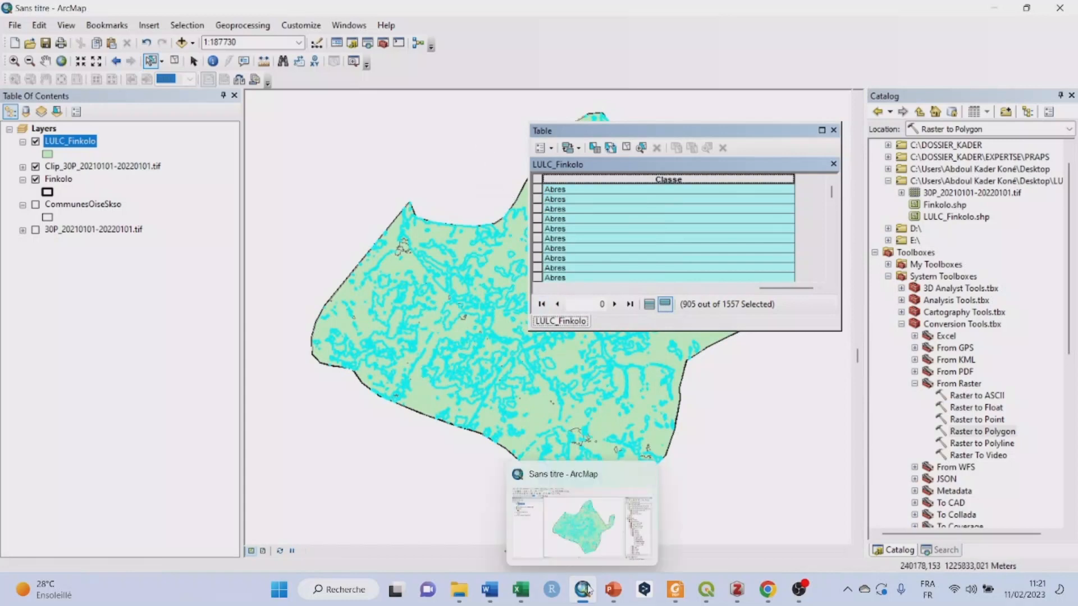
click(552, 149)
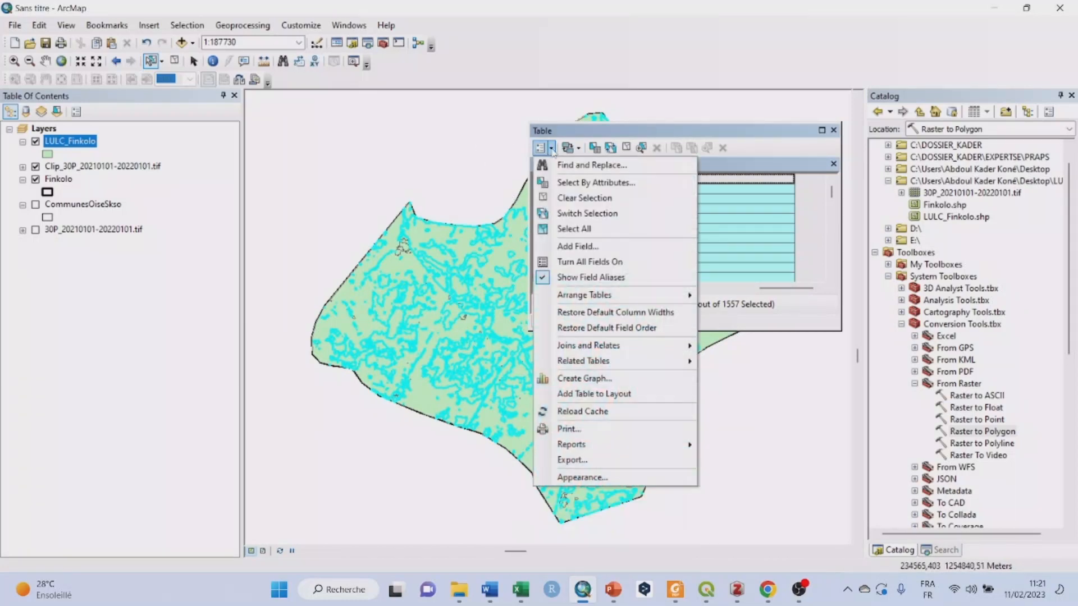
click(596, 182)
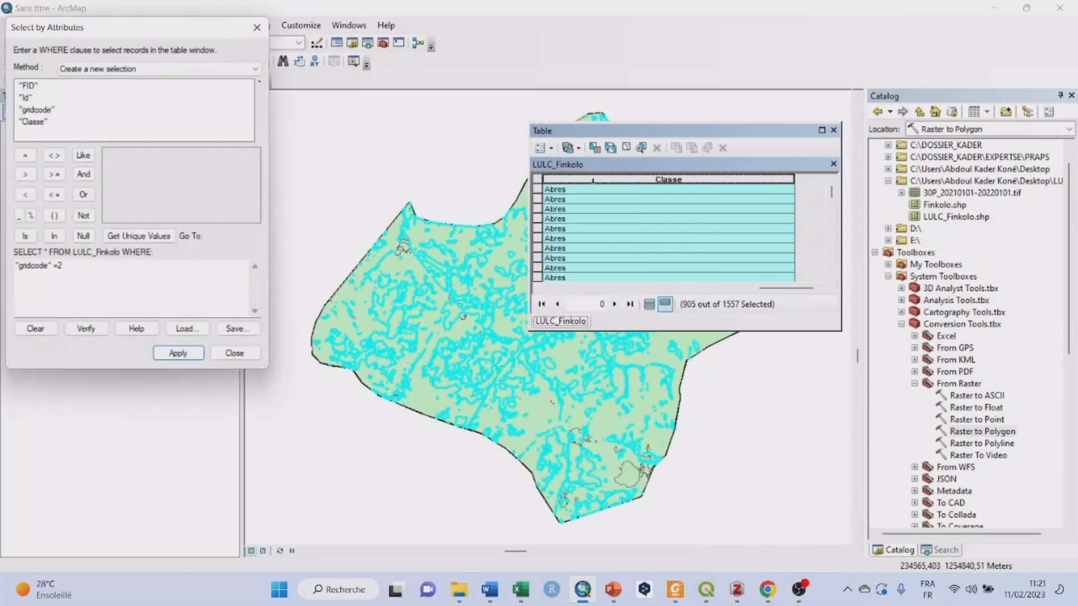
click(80, 266)
text(3)
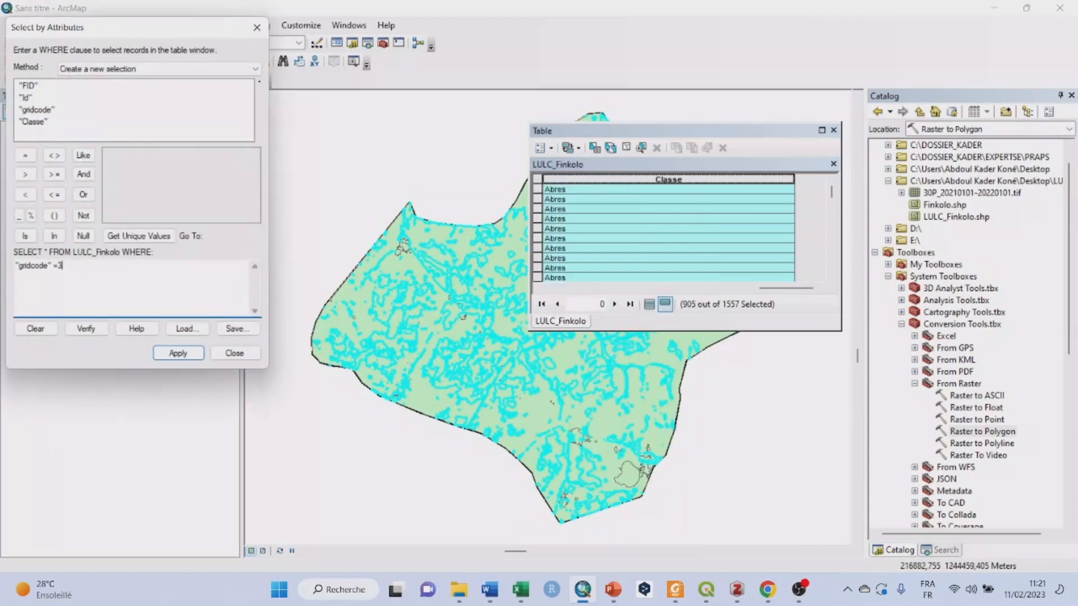
click(187, 358)
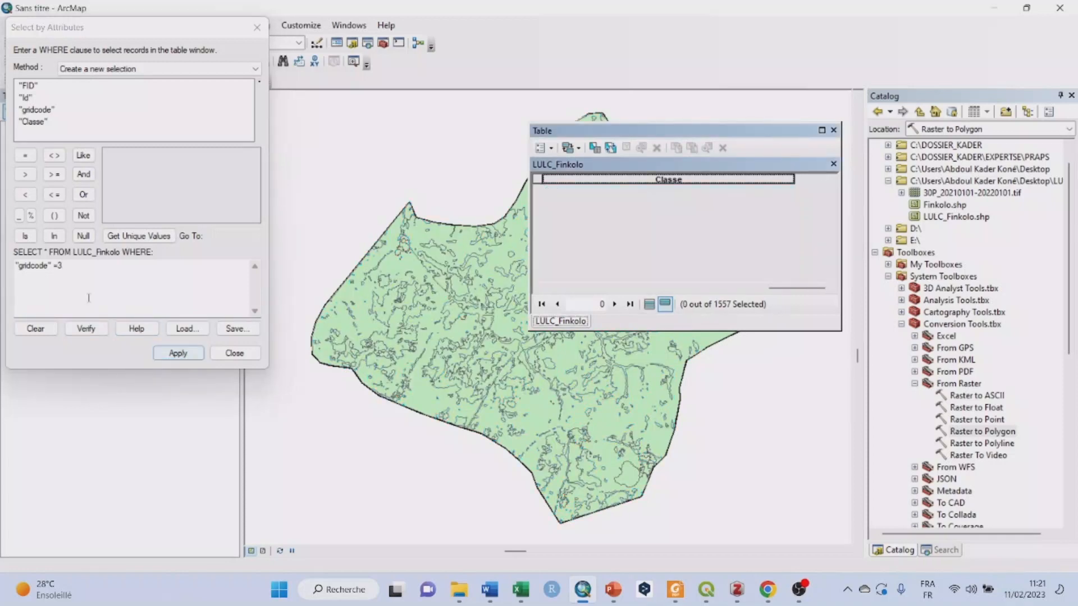
click(88, 272)
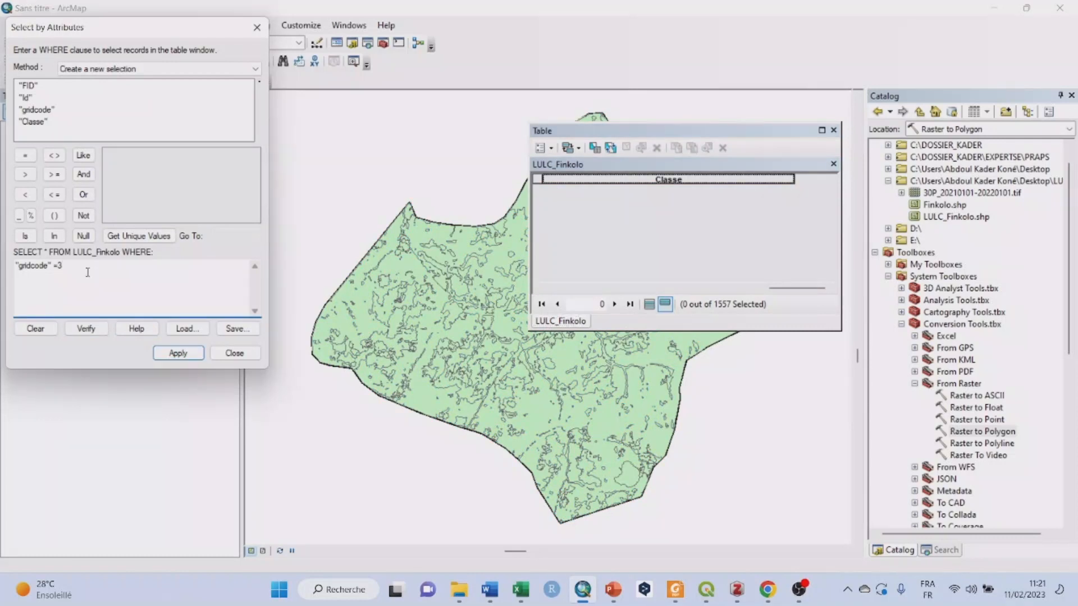
text(4)
click(187, 359)
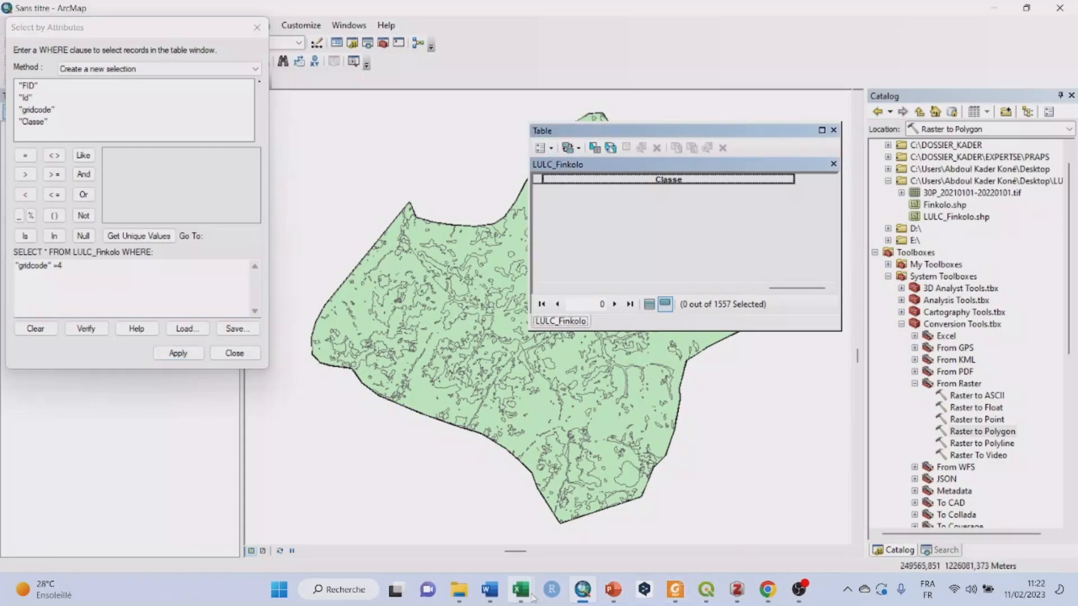
Show all LULC_Finkolo records and examine which gridcode values still have an empty Classe field.
mouse_move(768, 589)
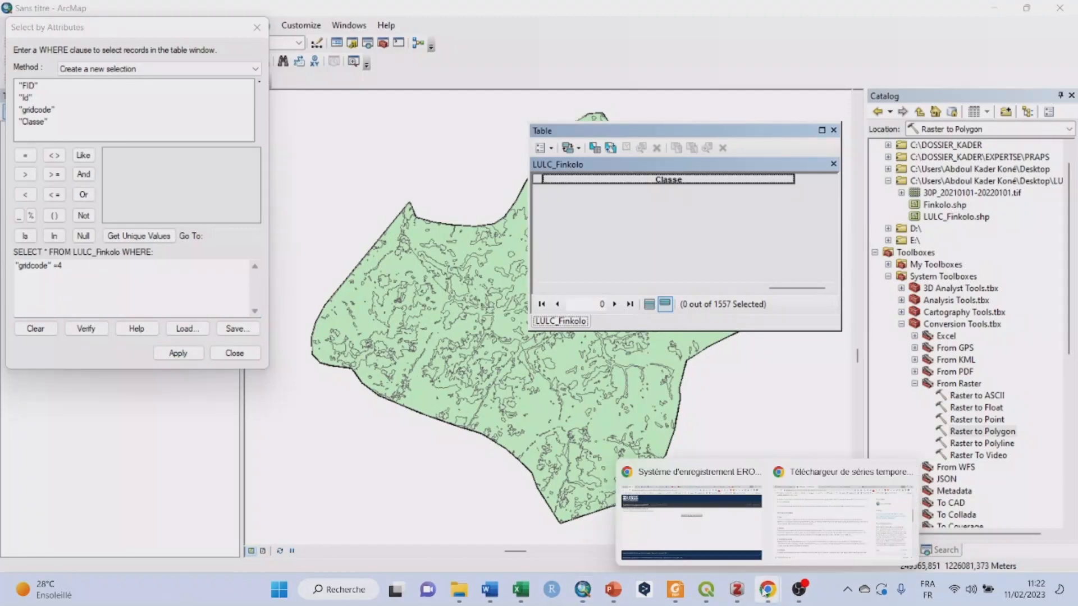
mouse_move(803, 476)
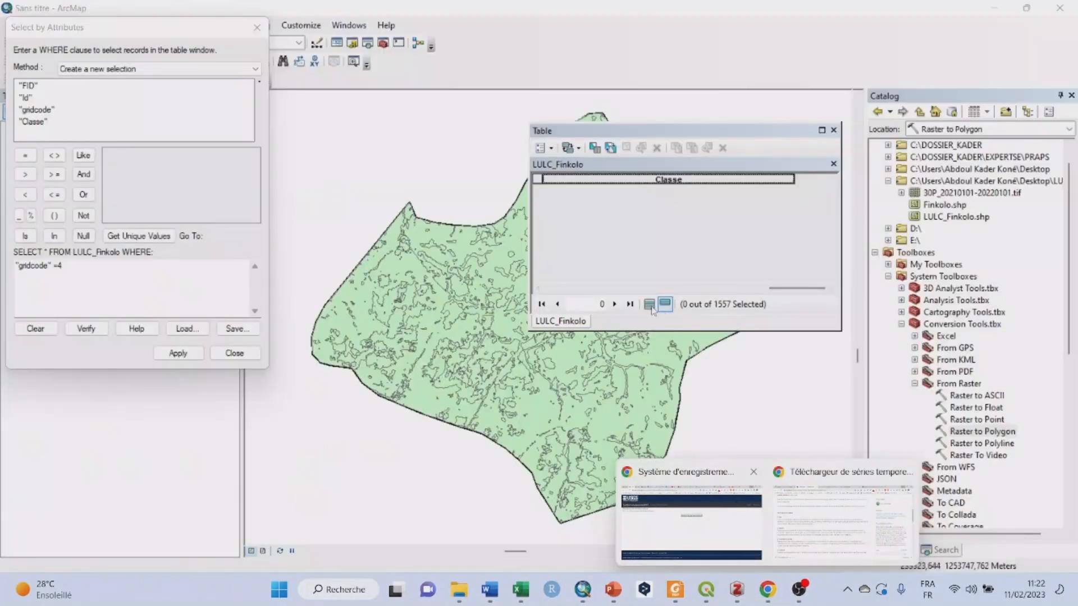
click(649, 303)
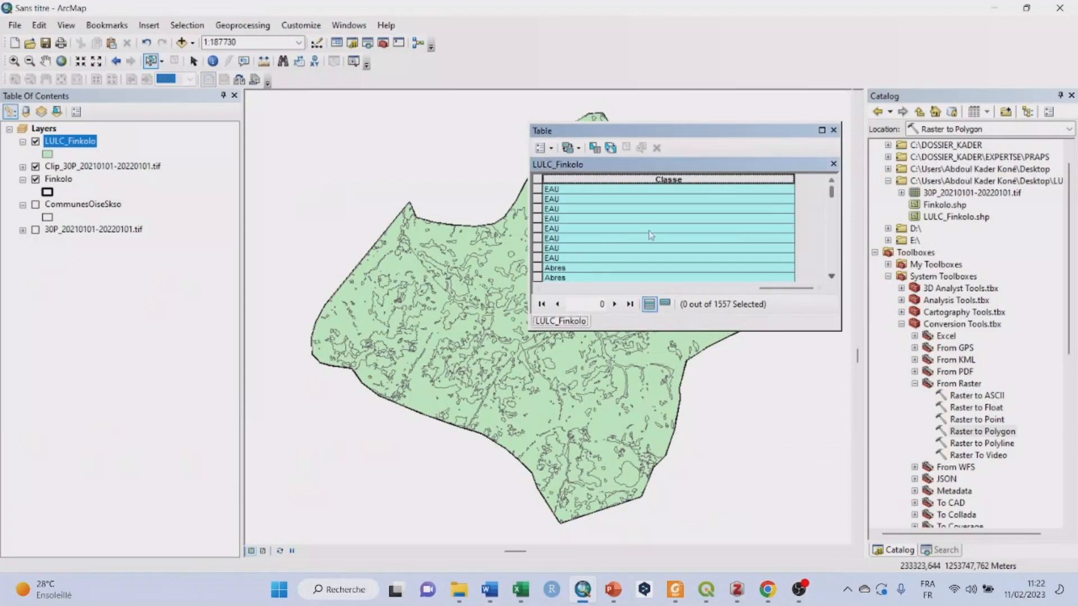
scroll(651, 235, down, 3)
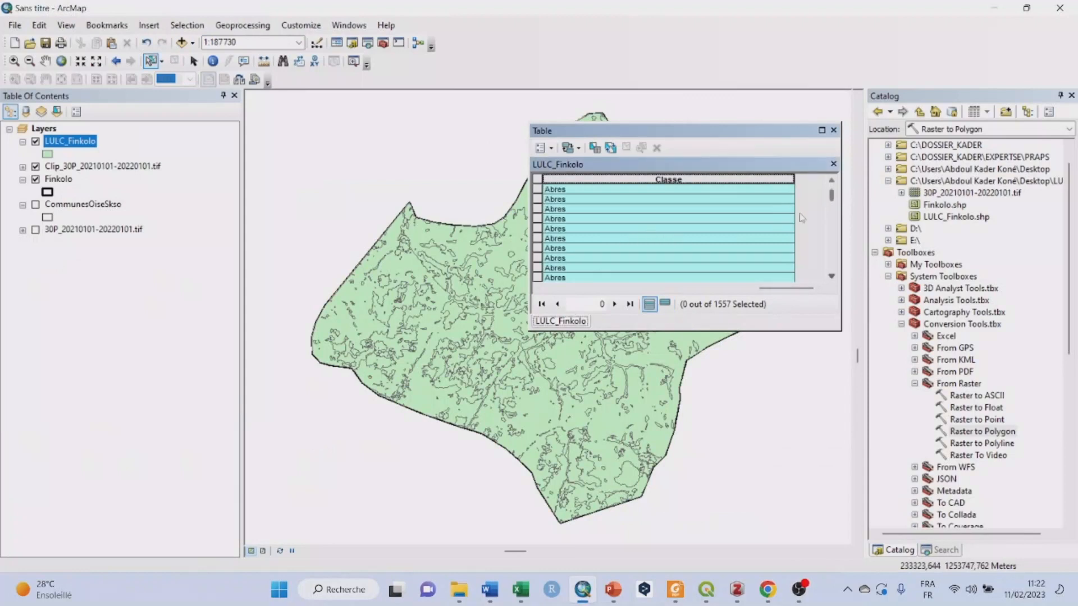
drag(832, 195, 650, 285)
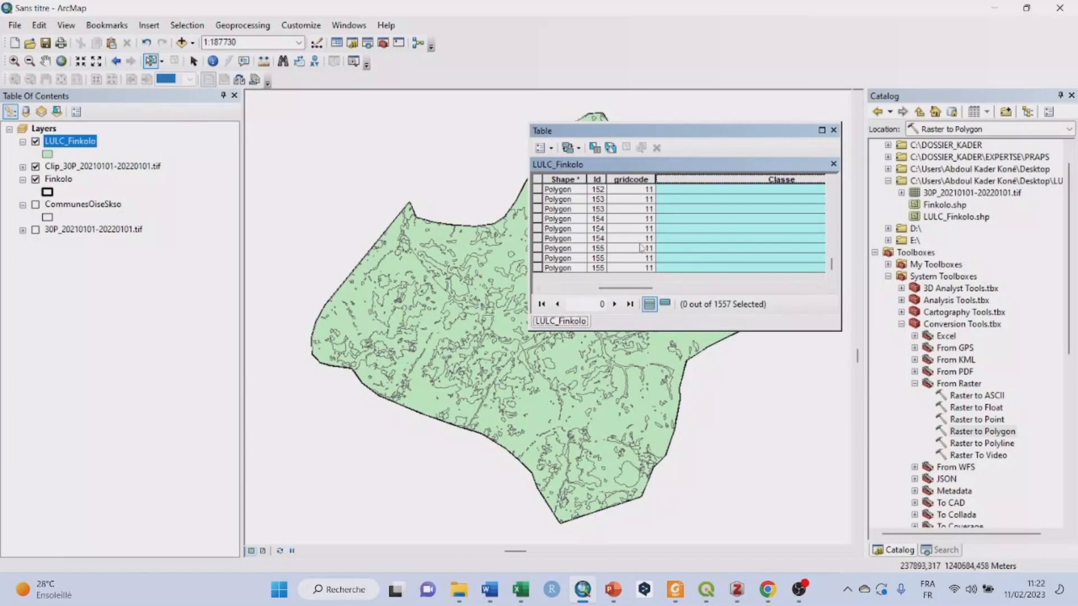
scroll(645, 242, up, 5)
scroll(645, 243, down, 20)
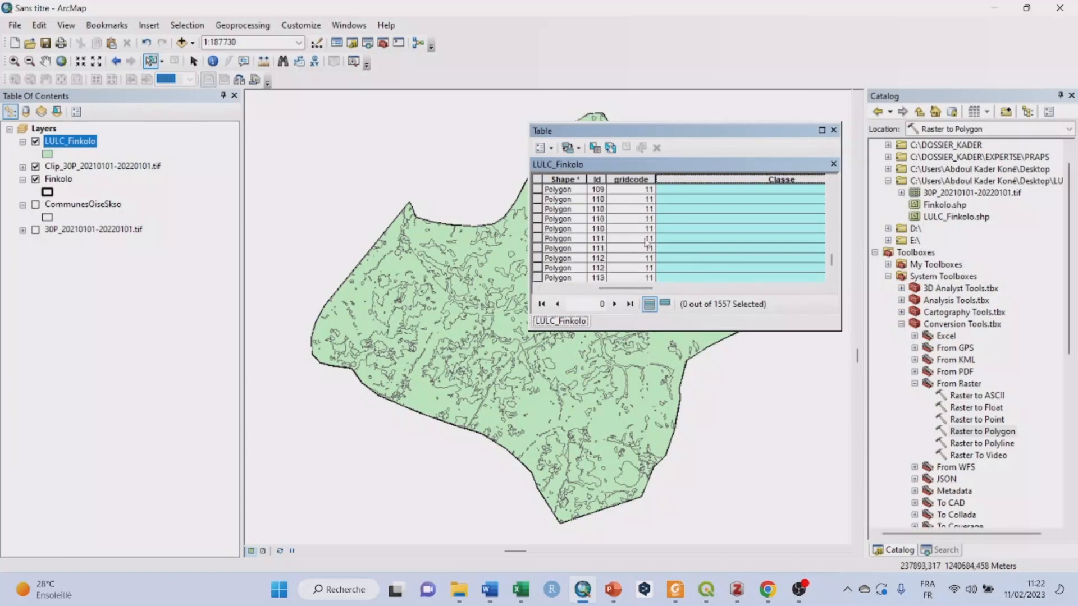
scroll(647, 243, up, 10)
scroll(646, 242, up, 7)
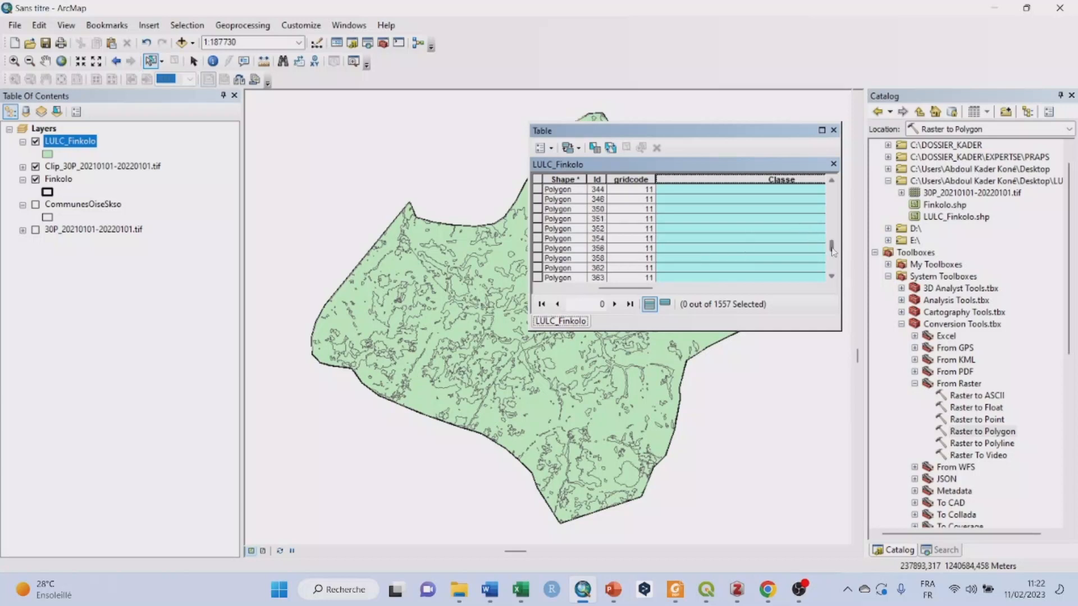
mouse_move(832, 251)
mouse_down()
mouse_move(832, 225)
mouse_move(828, 242)
mouse_up()
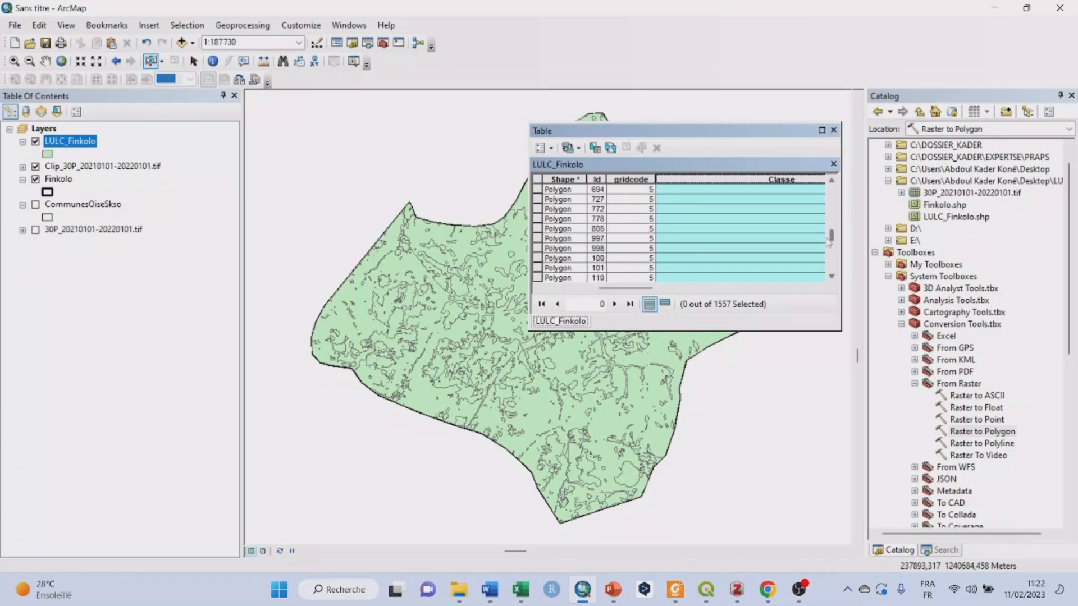
scroll(638, 223, up, 3)
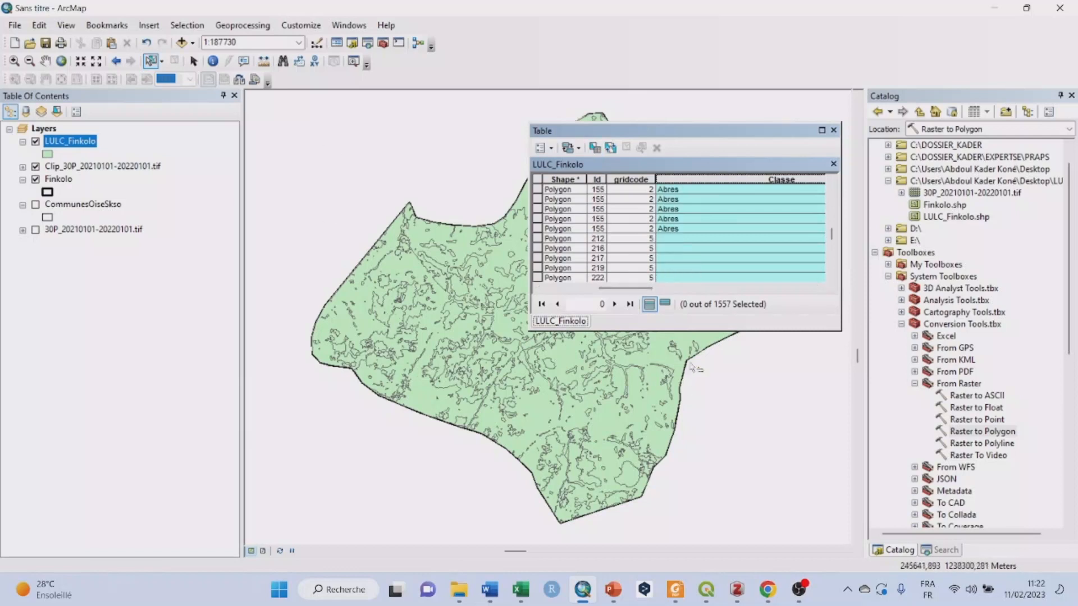
Select the LULC_Finkolo records by attributes as a new selection with the expression "gridcode" =5.
click(551, 148)
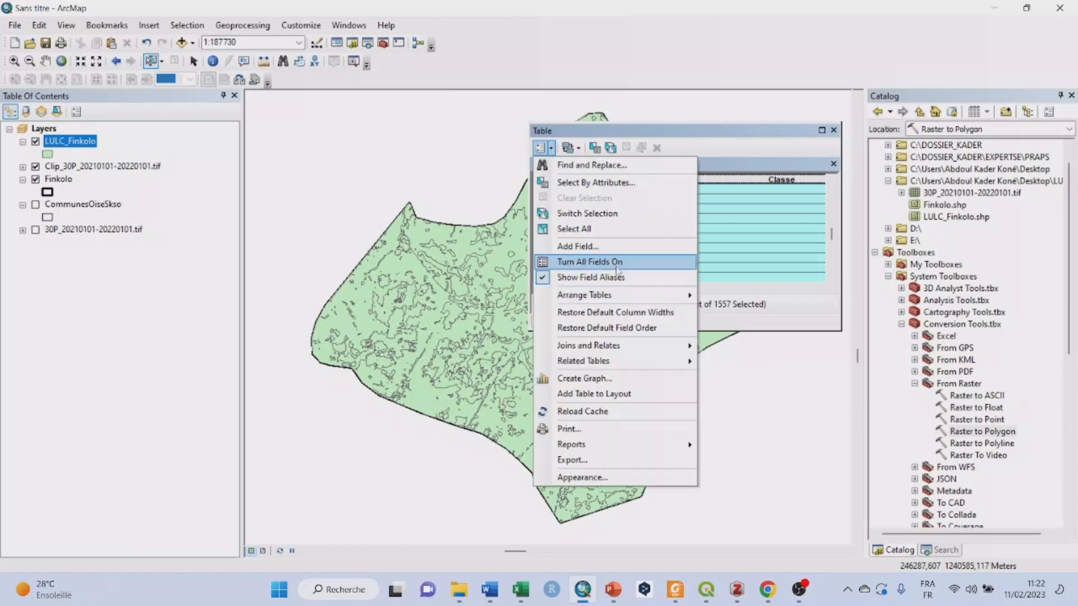
click(625, 183)
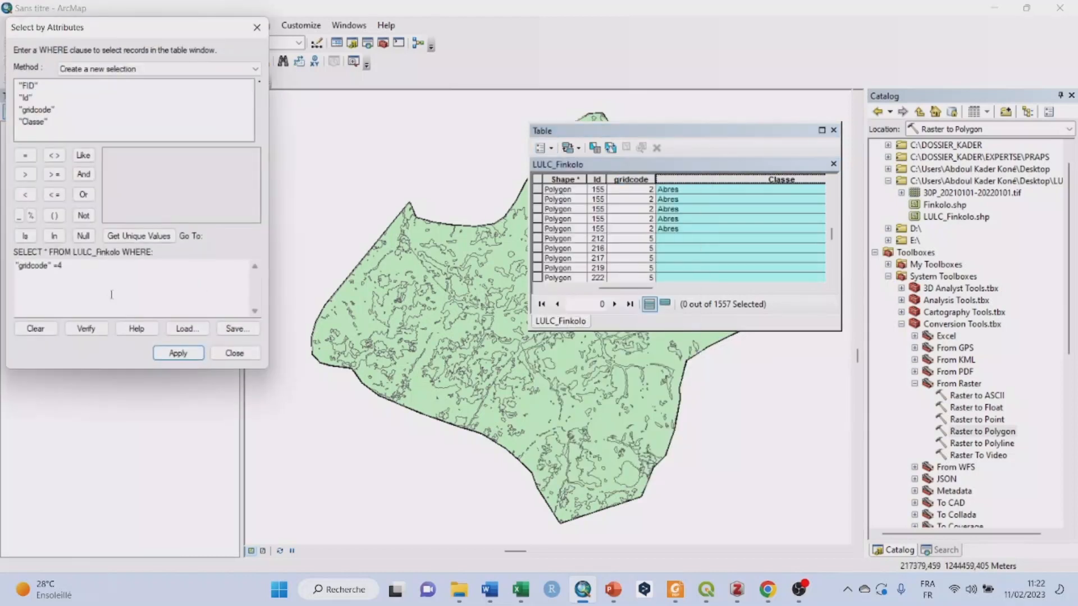
click(84, 265)
text(5)
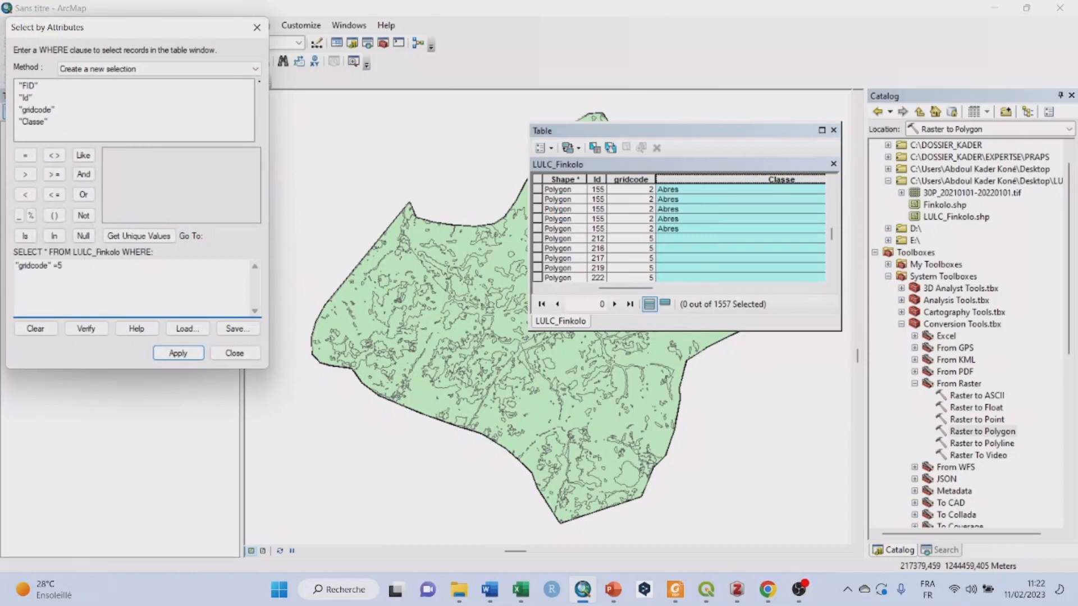
click(178, 355)
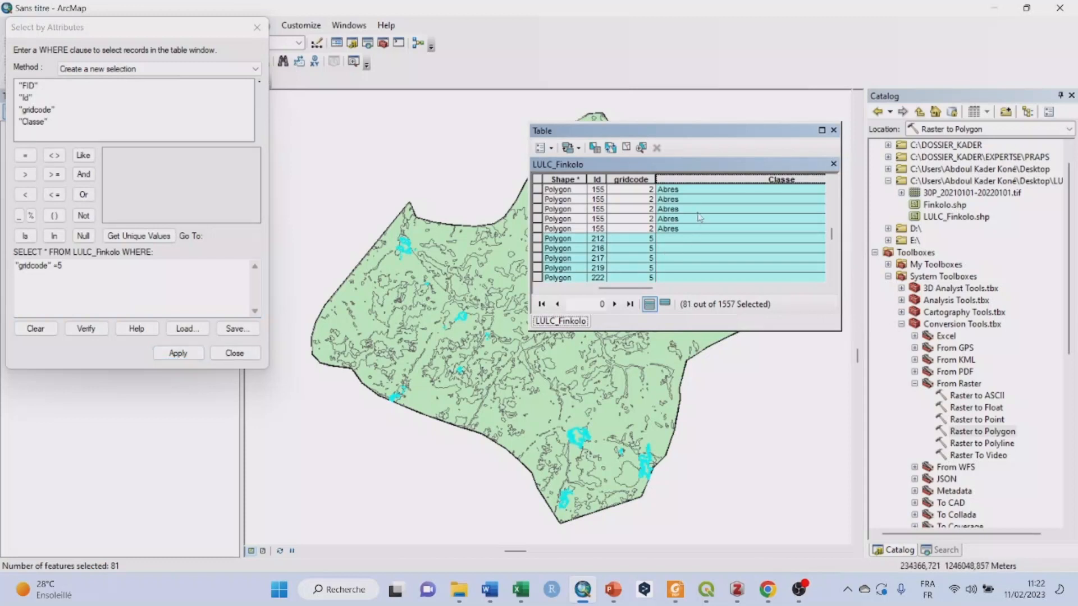
Open the Field Calculator for the Classe field outside an edit session and delete the EAU text, keeping the double quotes.
click(703, 178)
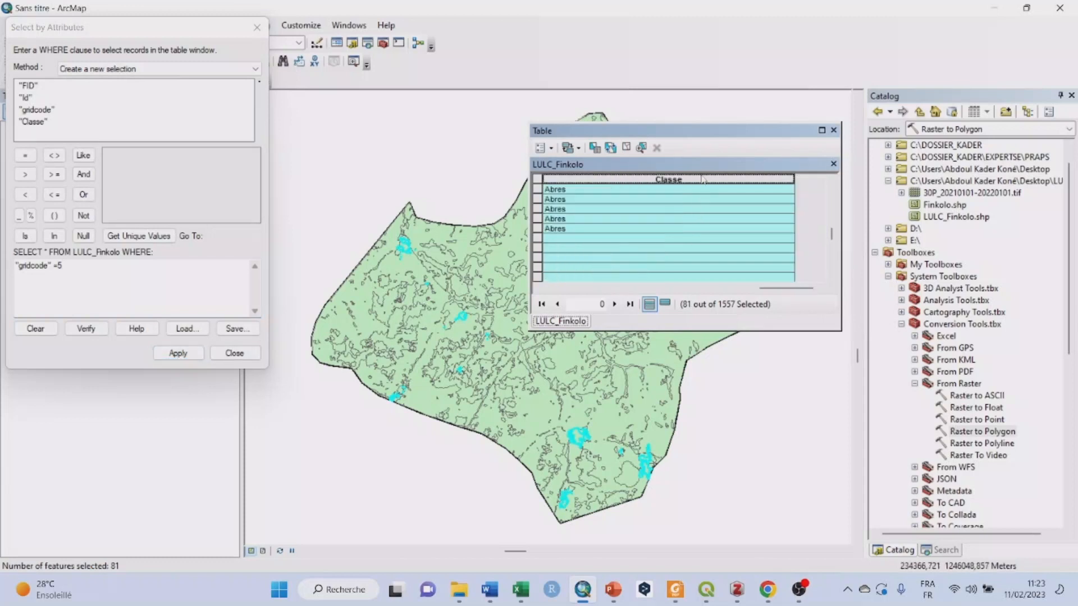
right_click(716, 179)
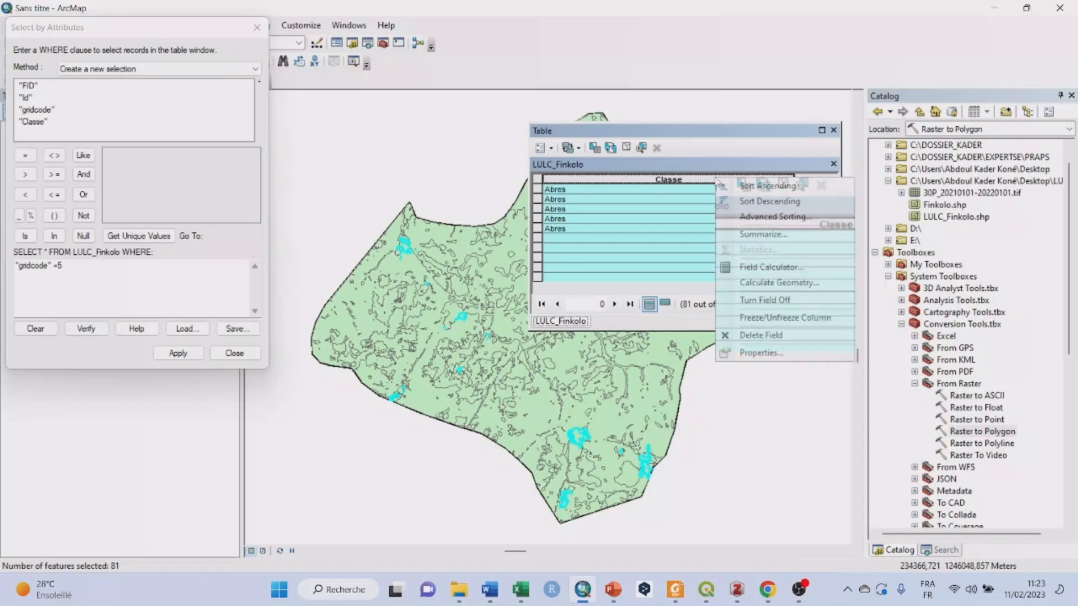
click(784, 267)
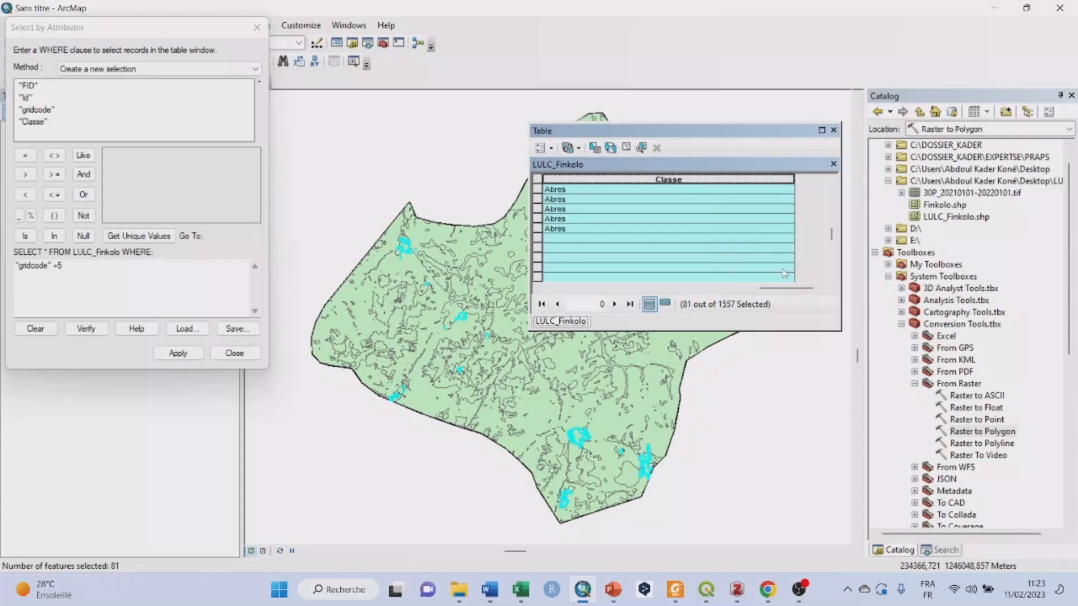
click(507, 322)
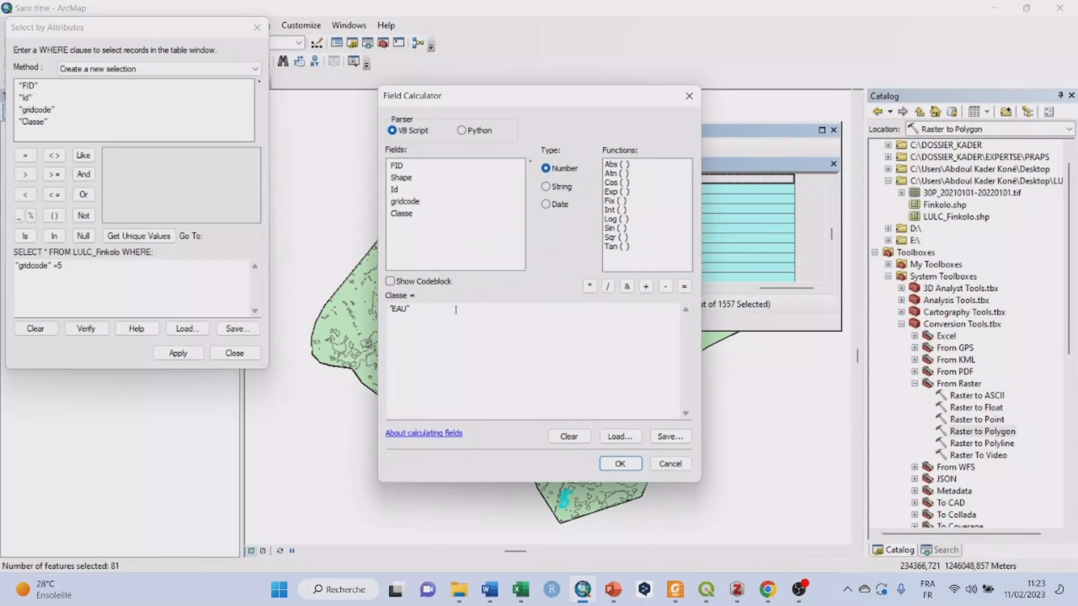
click(407, 306)
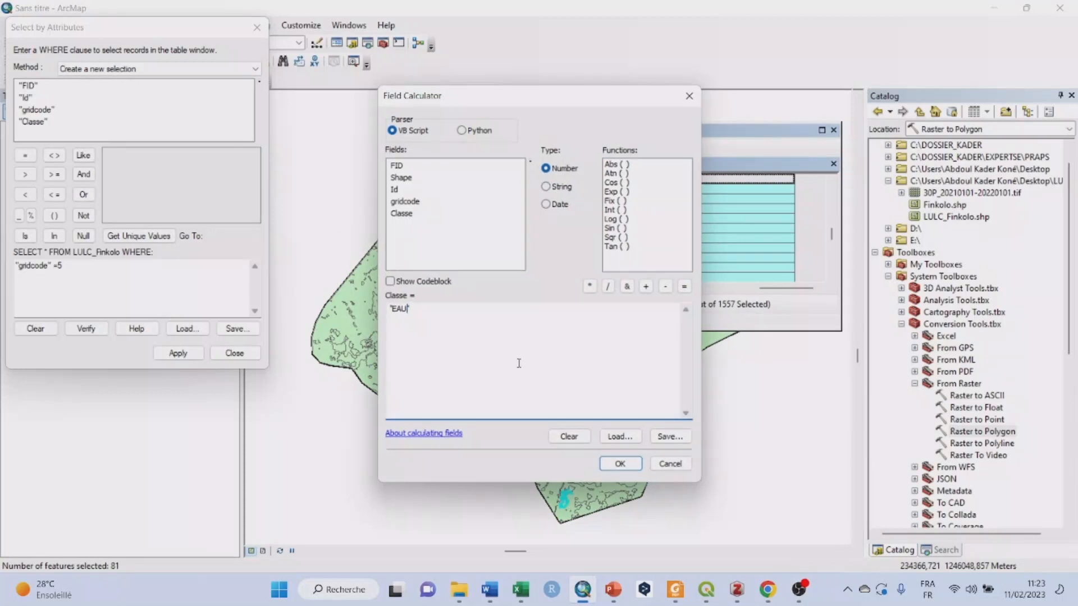
key(BackSpace)
key(BackSpace)
key(BackSpace)
key(BackSpace)
key(BackSpace)
Switch to the ArcGIS item page in Chrome and look up the name of class 5 in the class definitions.
mouse_move(770, 594)
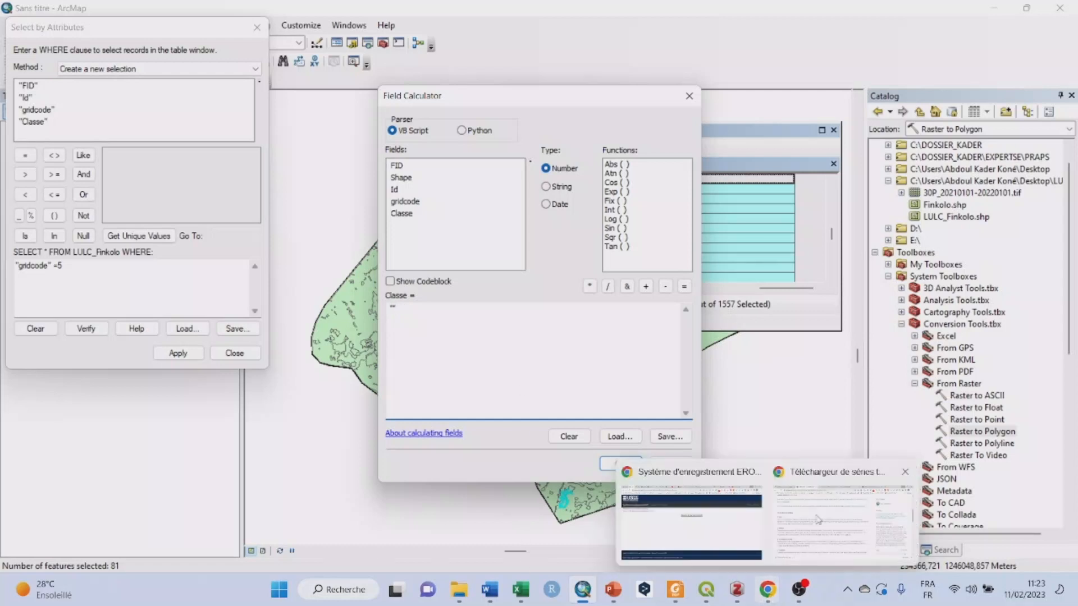
click(813, 485)
scroll(272, 404, down, 2)
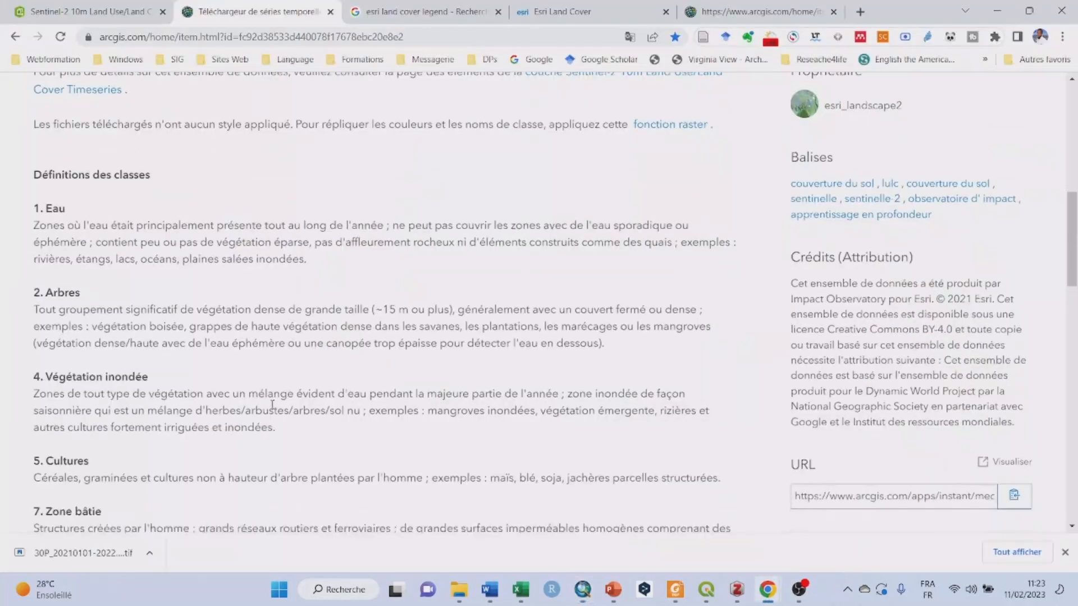
Return to ArcMap and calculate the Classe field of the selected gridcode 5 records as "Culture".
scroll(273, 404, down, 1)
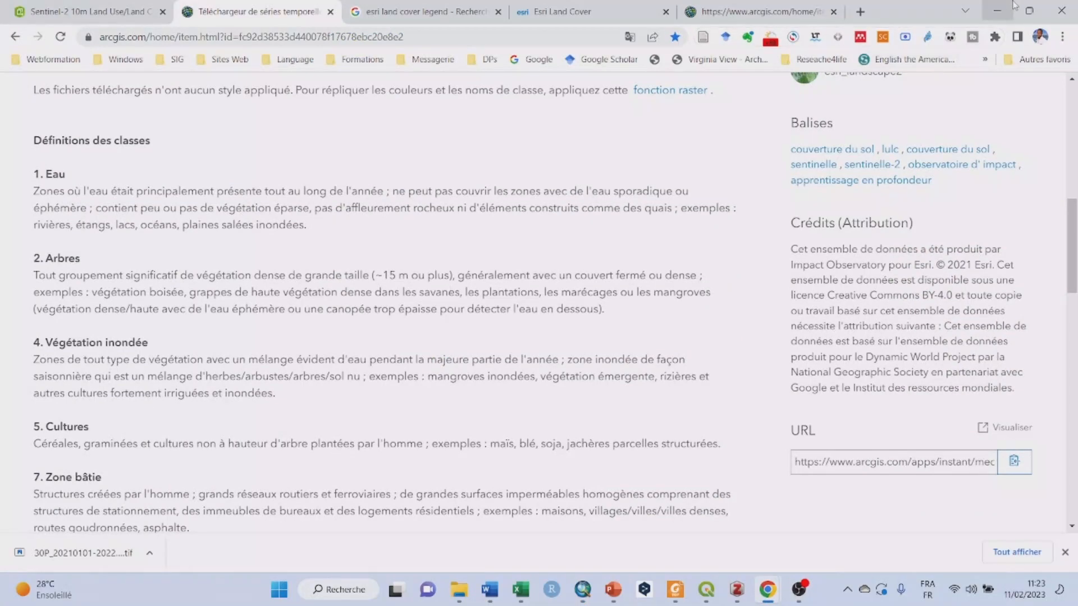
click(1002, 8)
text(")
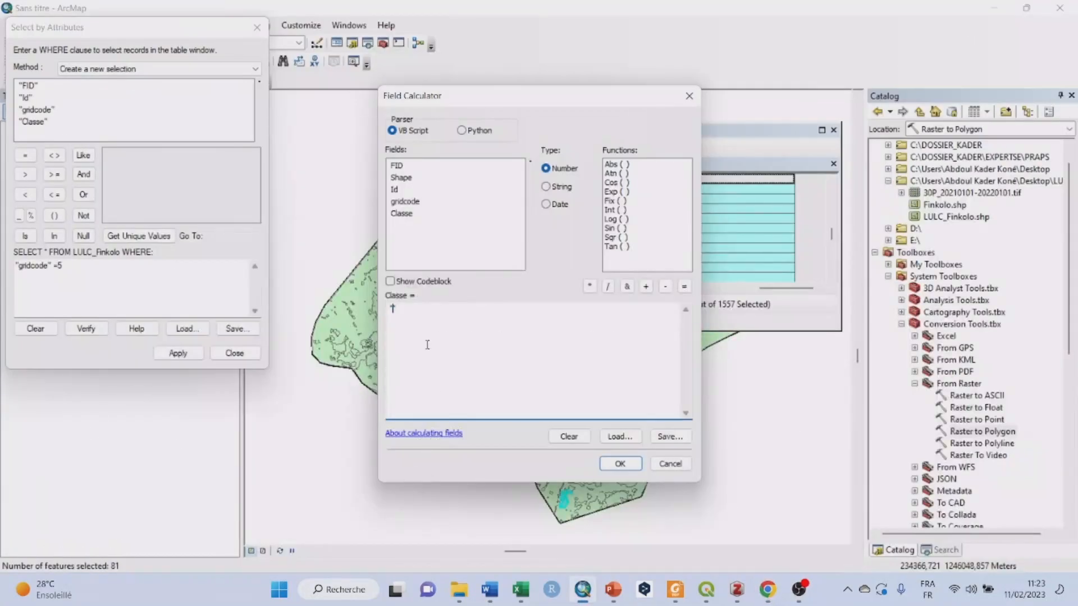
text(Culture)
click(619, 463)
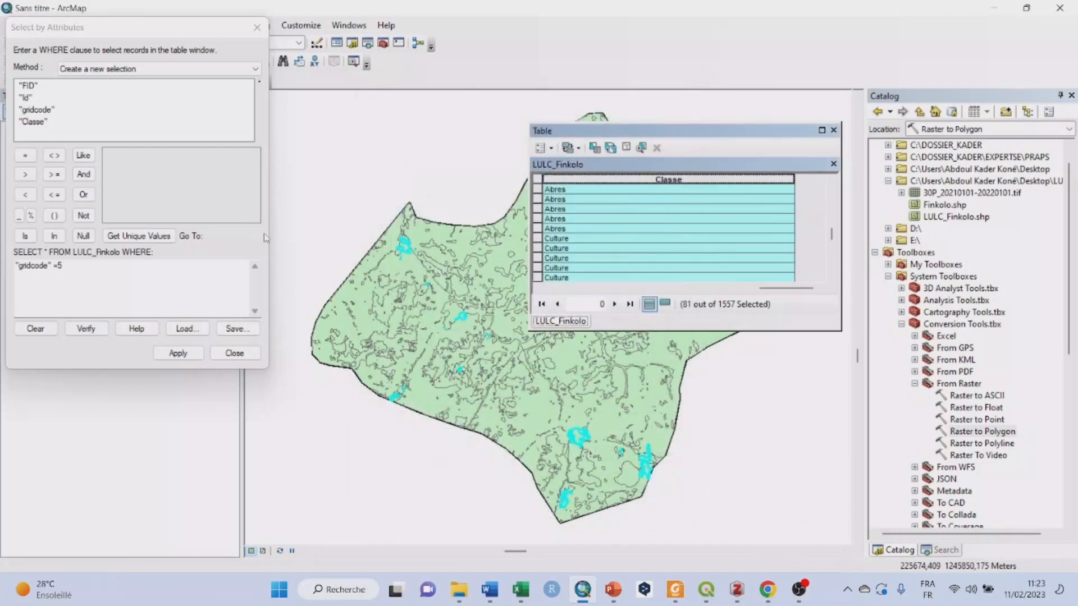
Select the LULC_Finkolo records with the expression "gridcode" =6 and show only the selected records in the table.
click(72, 270)
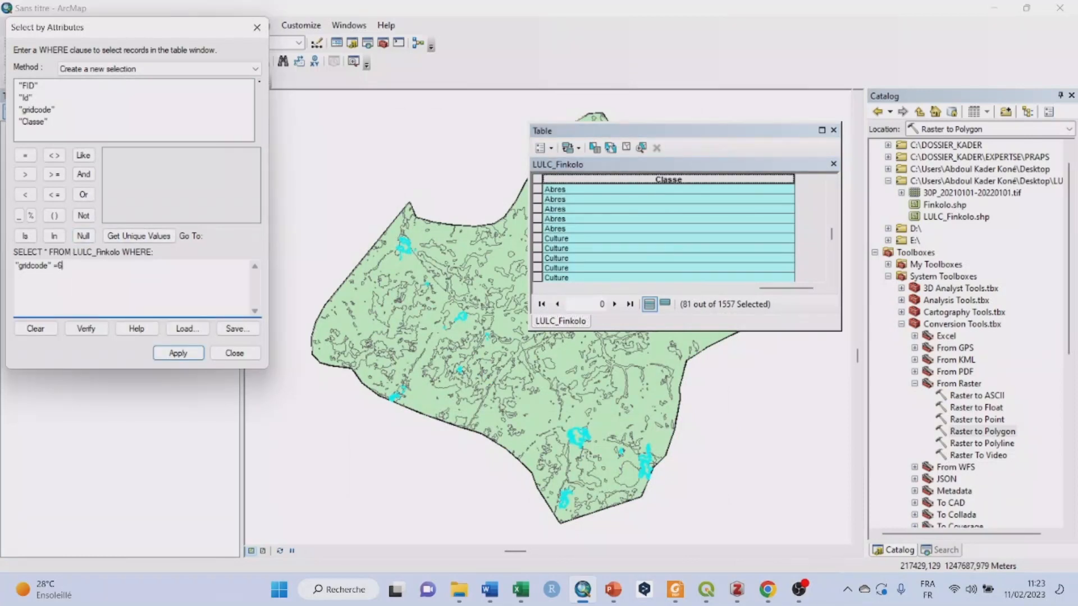
click(185, 358)
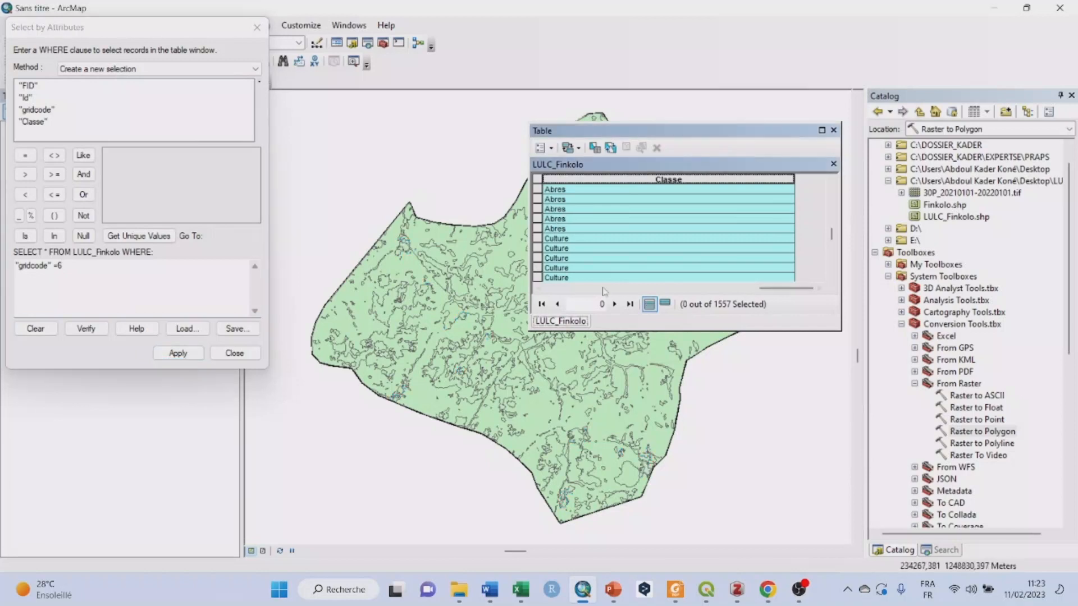
click(665, 304)
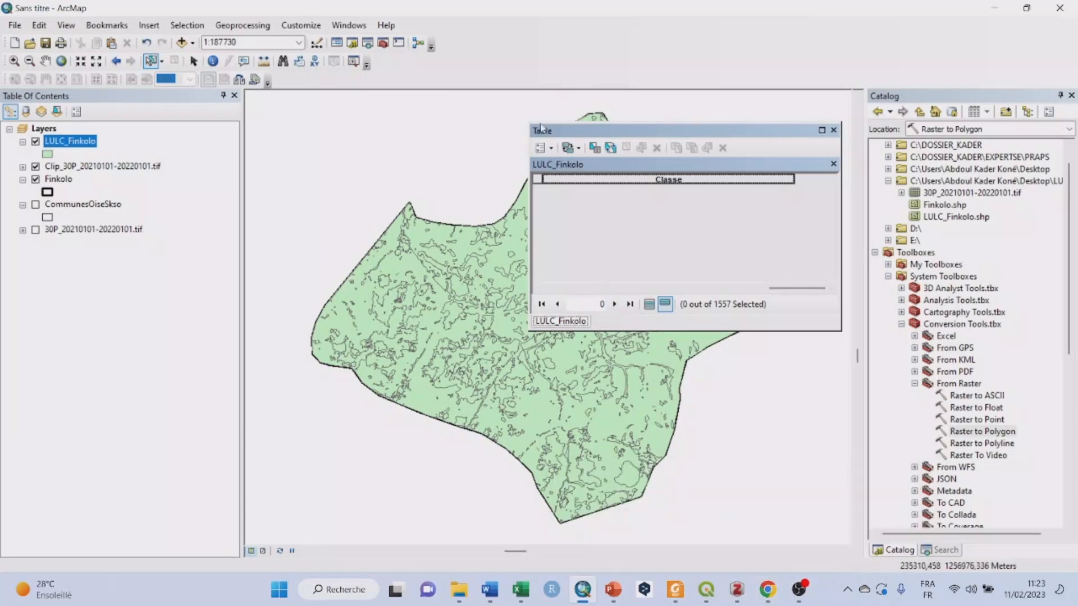
Reopen Select by Attributes for the LULC_Finkolo table and select the records with the expression "gridcode" =7.
click(551, 148)
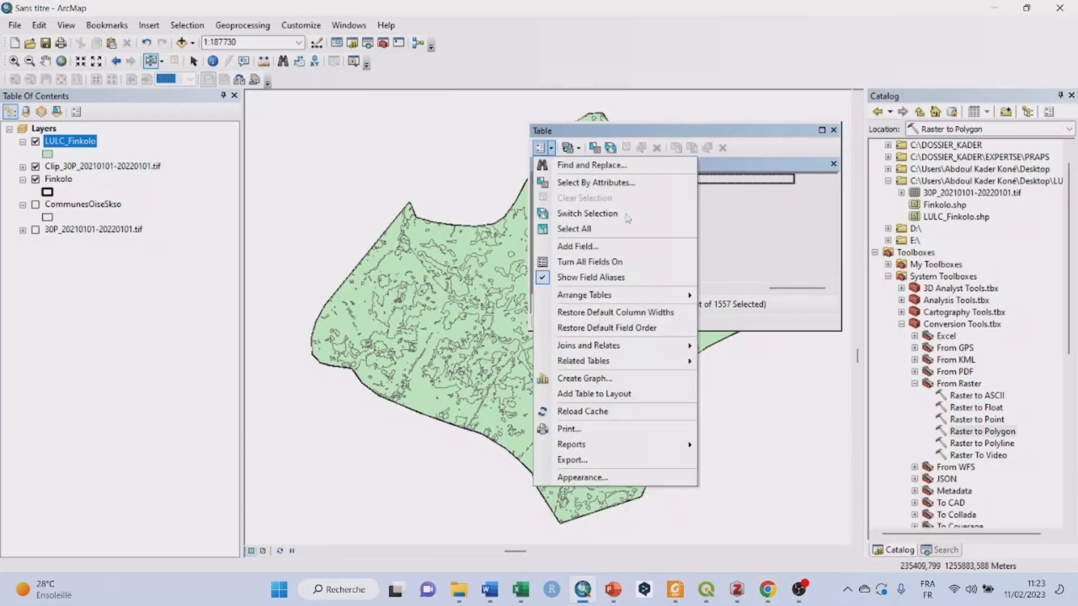
click(625, 183)
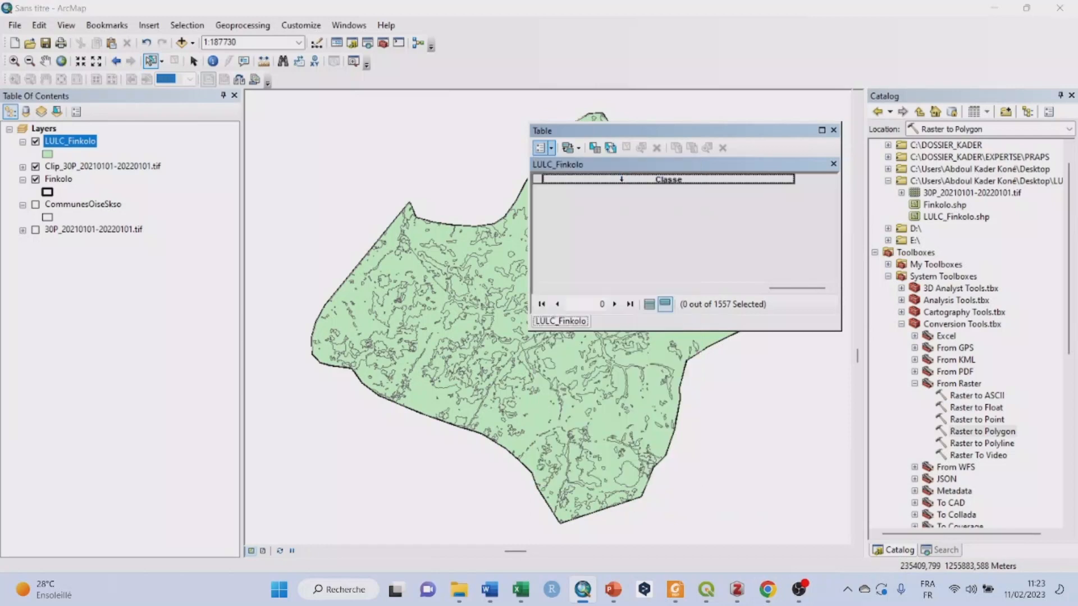
click(78, 267)
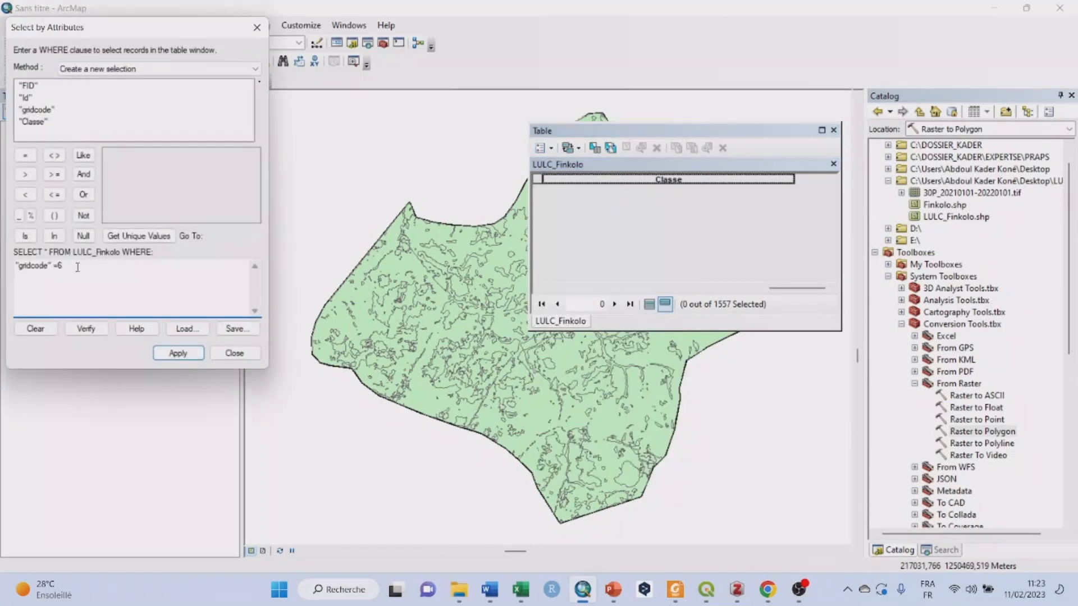
text(7)
click(178, 354)
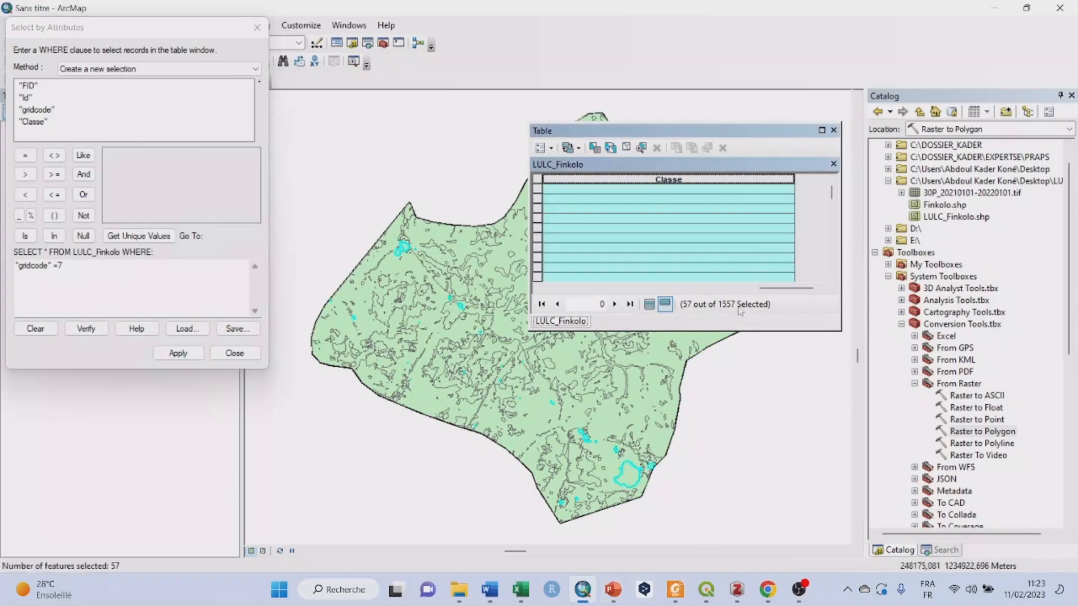
Open the Field Calculator for the Classe field, agreeing to calculate outside an edit session.
right_click(690, 179)
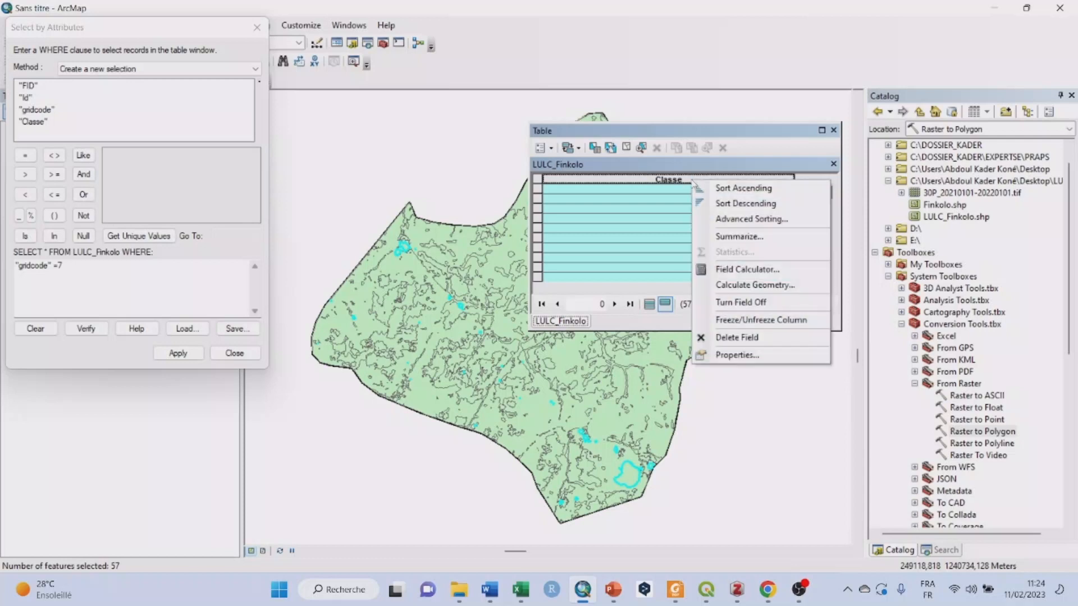
click(775, 271)
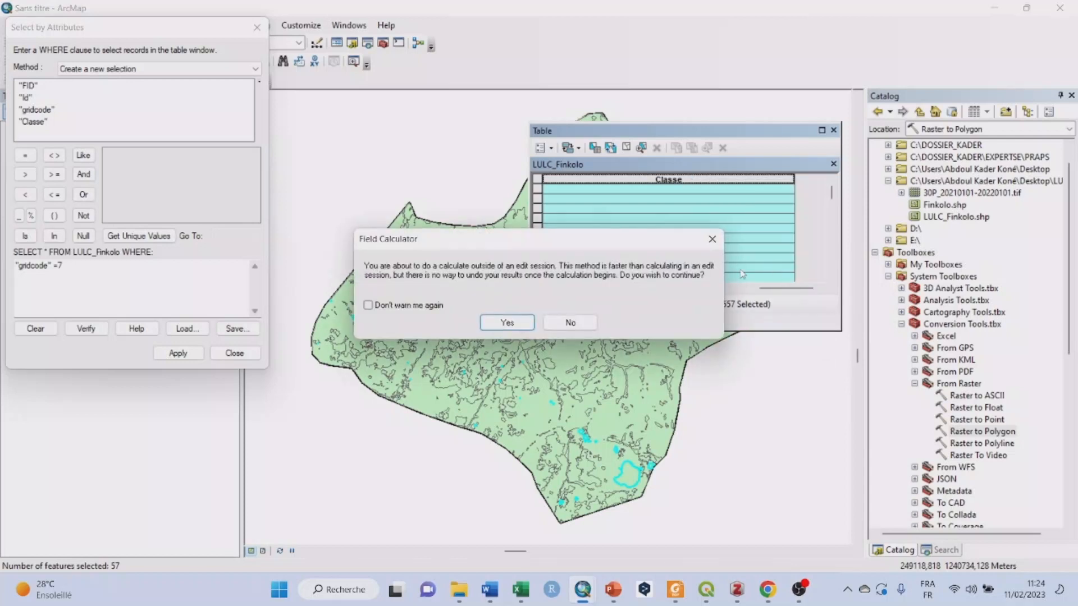
click(522, 320)
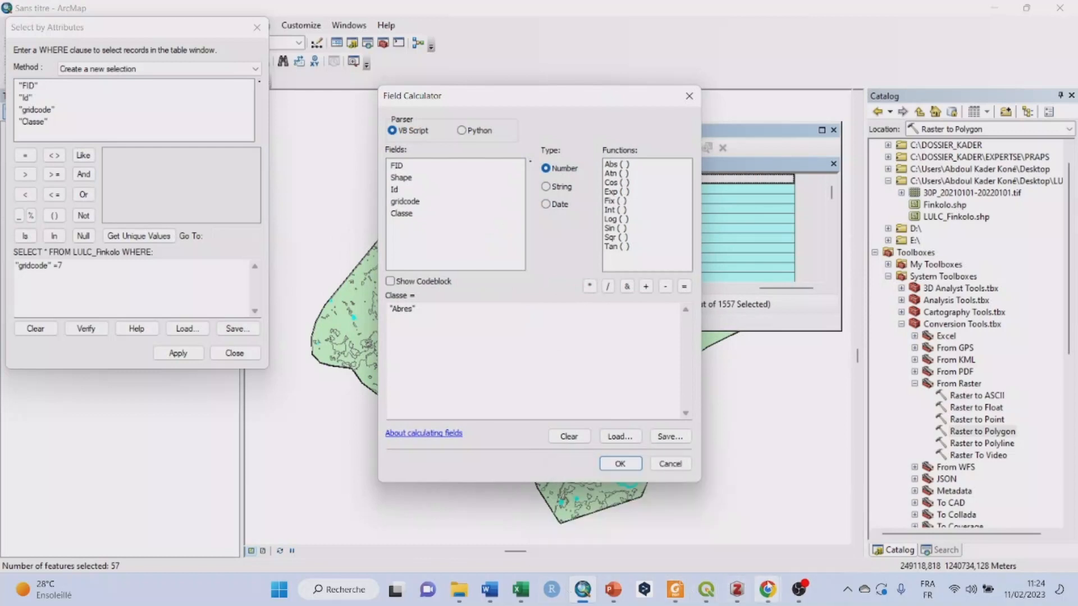
Switch to the ArcGIS item page in Chrome and highlight the name of class 7 in the class definitions.
mouse_move(769, 588)
click(824, 487)
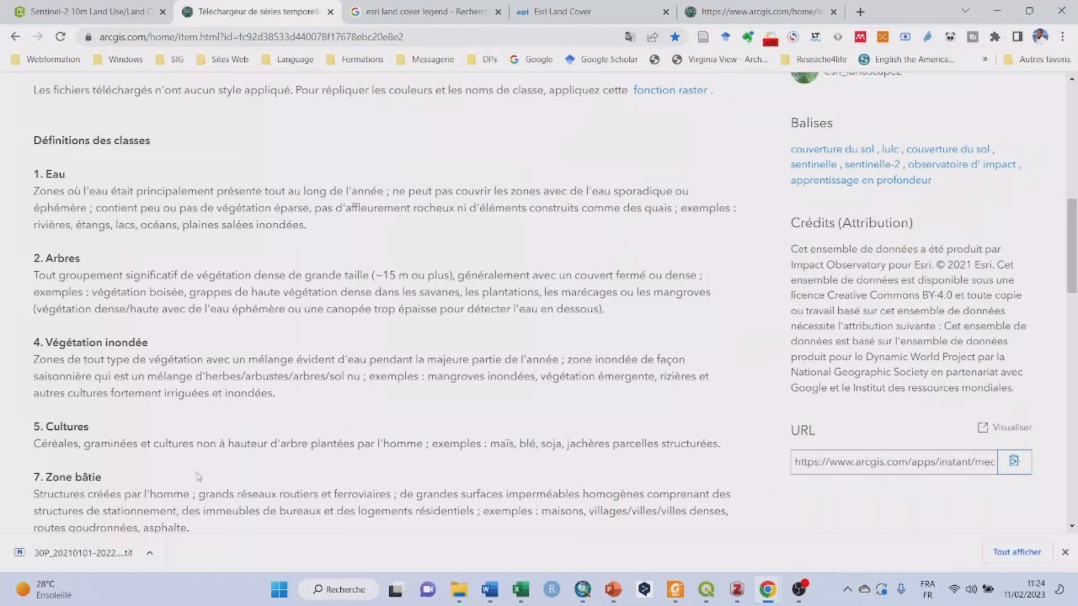
drag(47, 475, 101, 477)
right_click(100, 477)
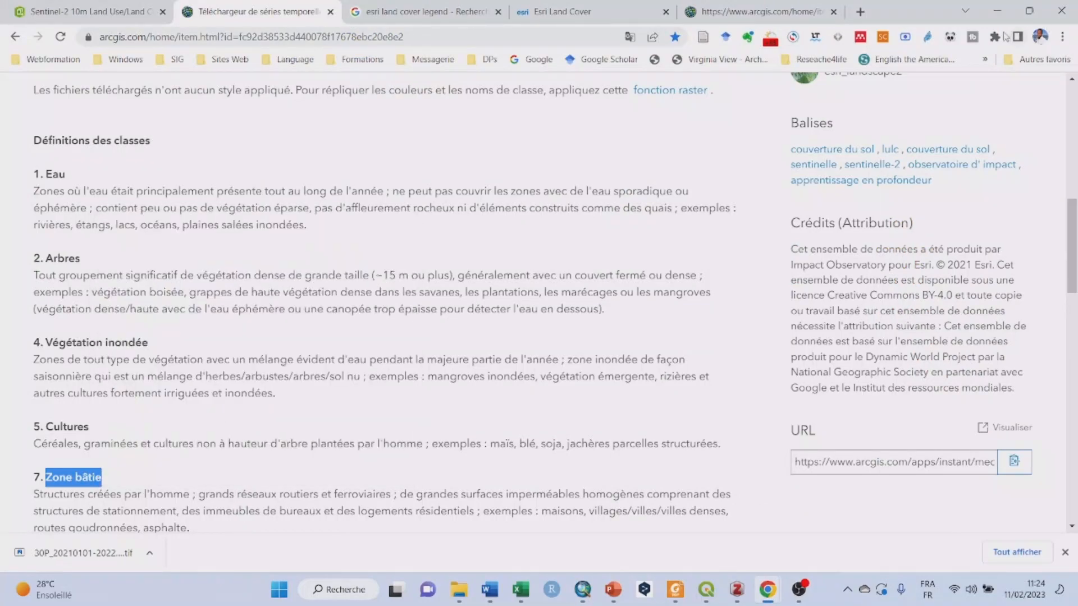
Return to ArcMap and replace the Abres expression with "Batis" to fill Classe for the selected records.
click(997, 11)
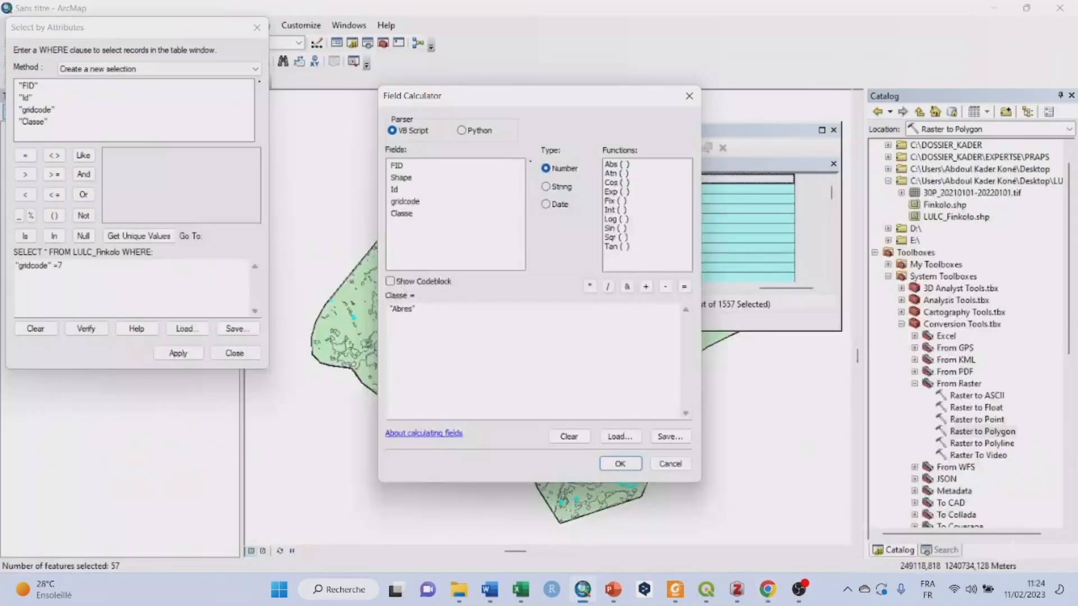
click(414, 309)
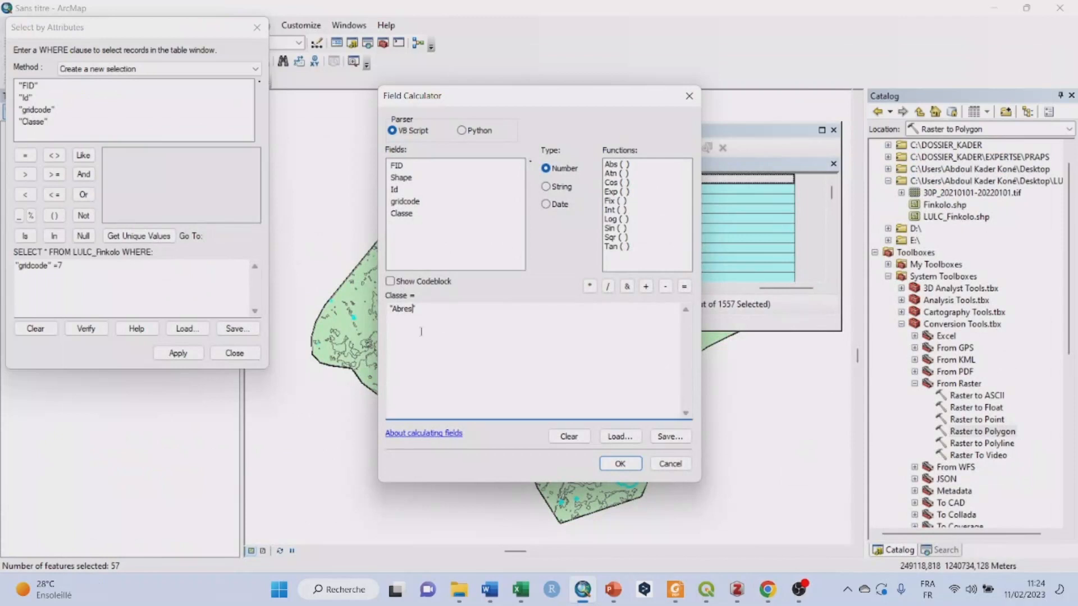
key(BackSpace)
key(BackSpace)
key(BackSpace)
key(BackSpace)
key(BackSpace)
text(Batis)
click(621, 464)
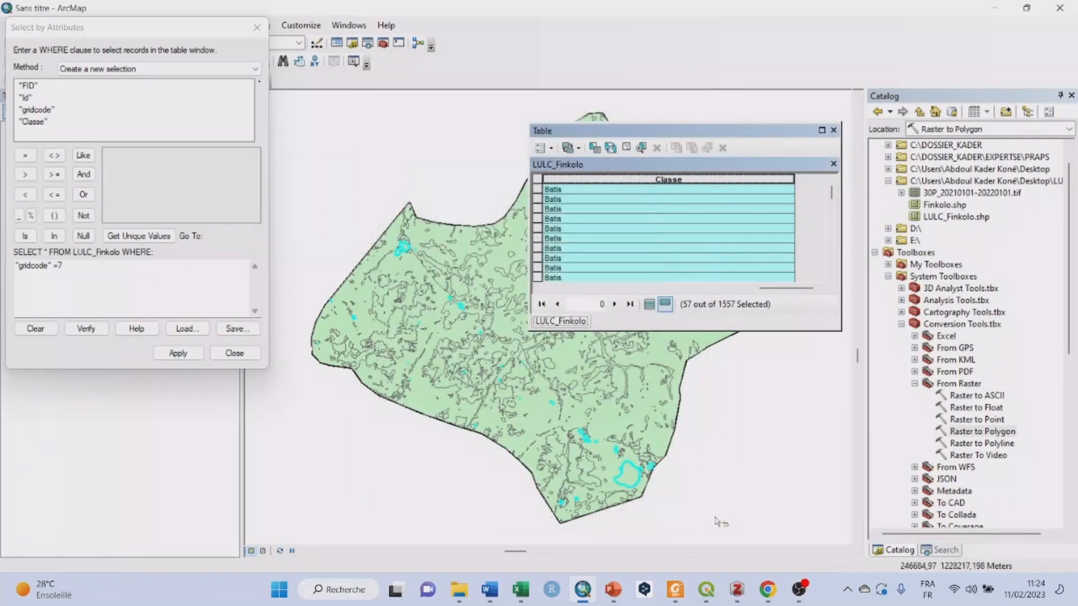
Query the LULC_Finkolo records by attributes with the expression "gridcode" =8.
click(73, 266)
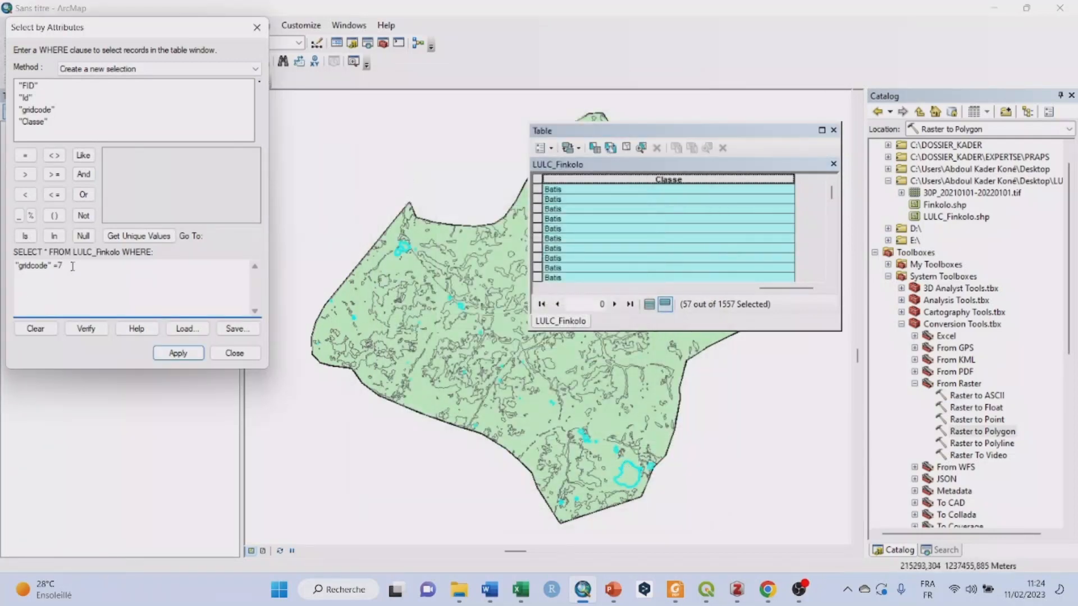
key(BackSpace)
text(8)
click(179, 353)
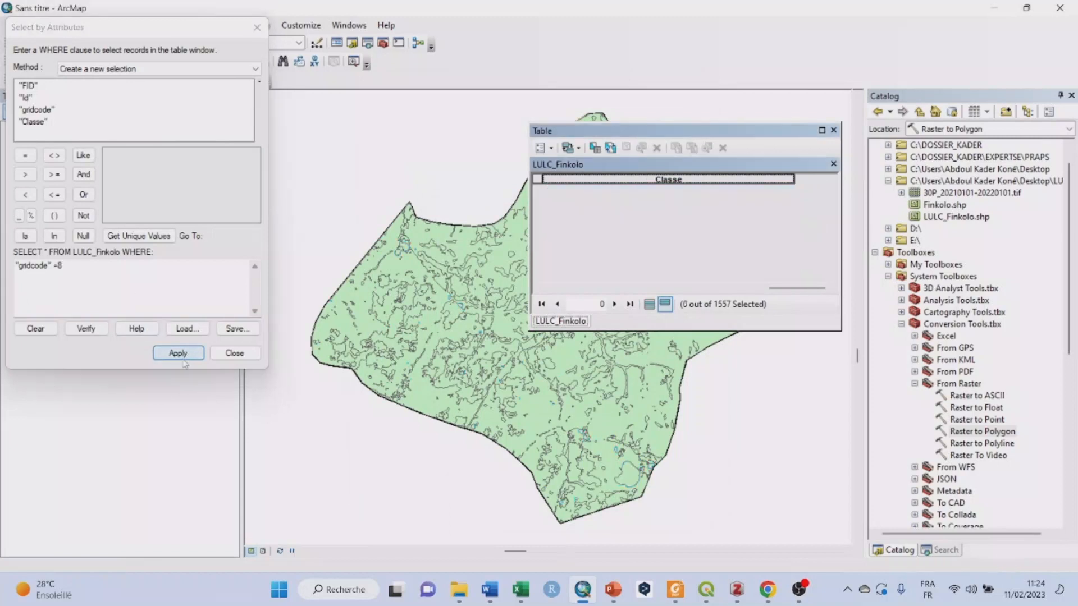
Query the LULC_Finkolo records by attributes with the expression "gridcode" =9.
click(75, 269)
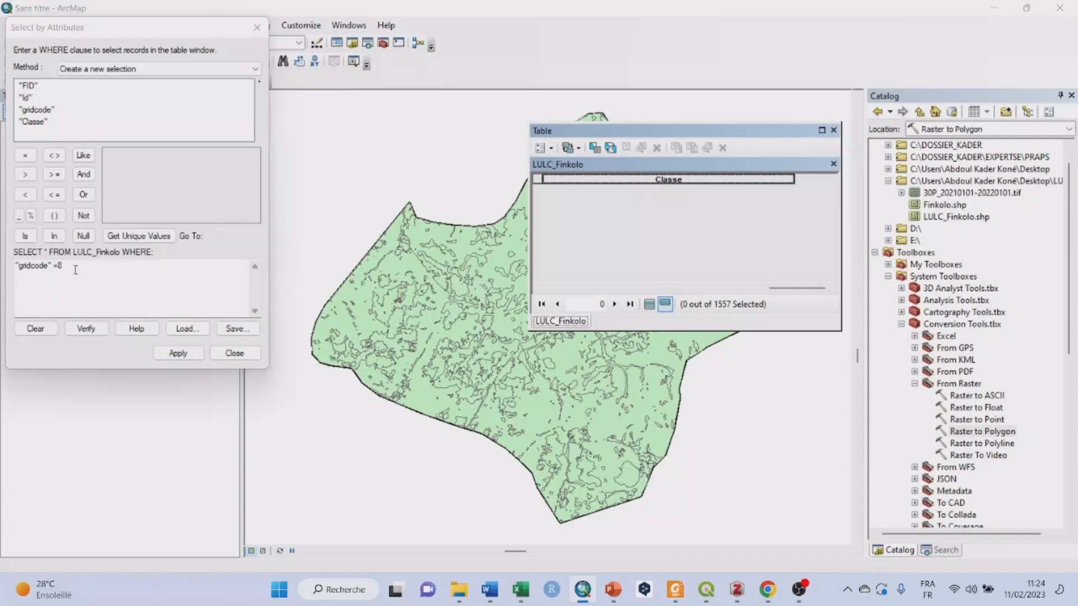
key(BackSpace)
text(9)
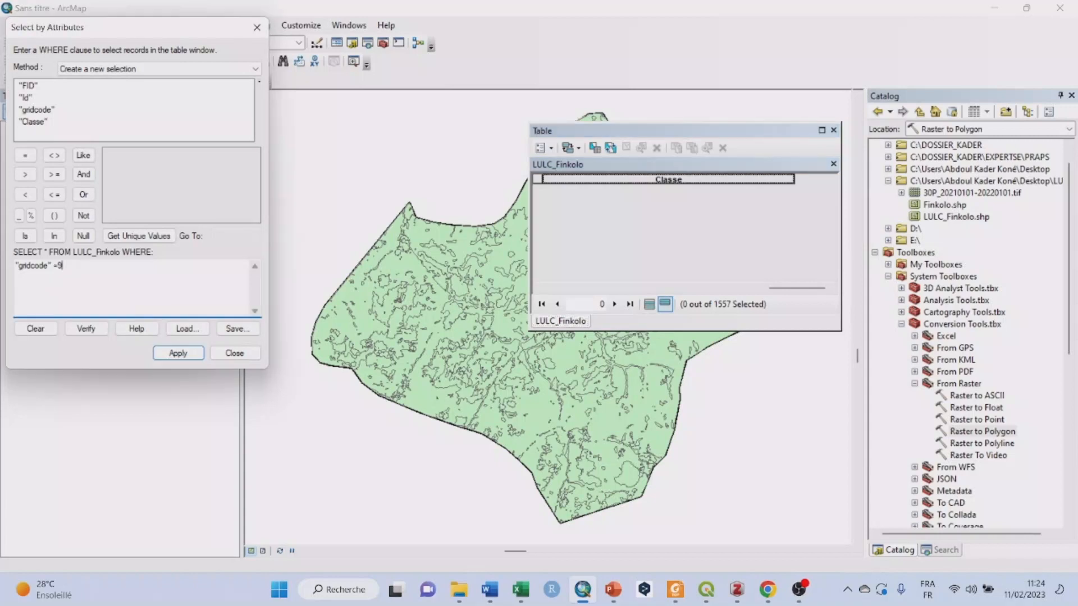
click(178, 353)
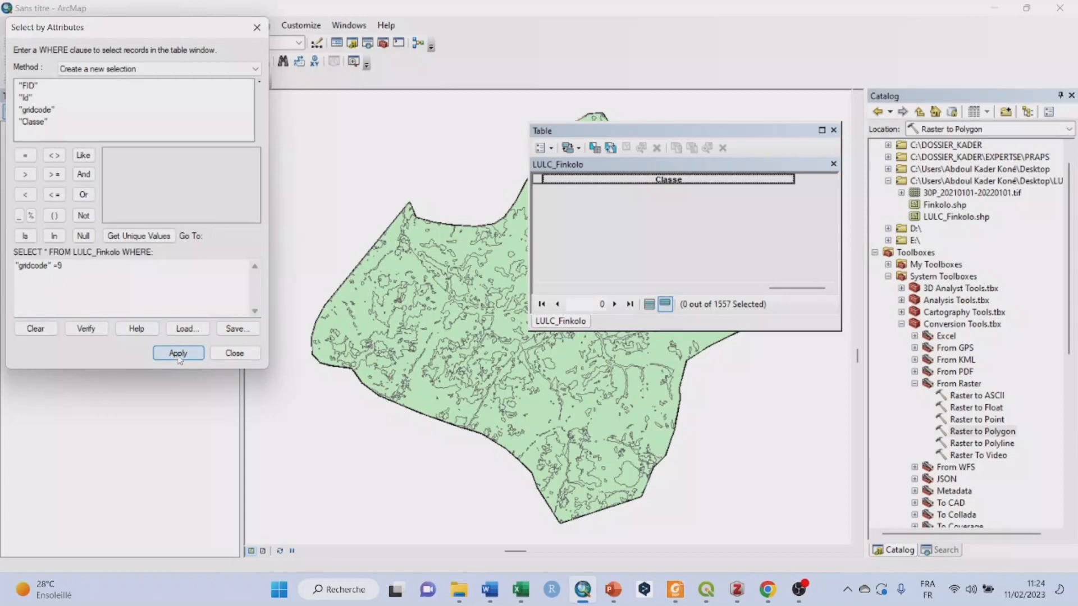
Query the LULC_Finkolo records by attributes with the expression "gridcode" =10.
click(69, 270)
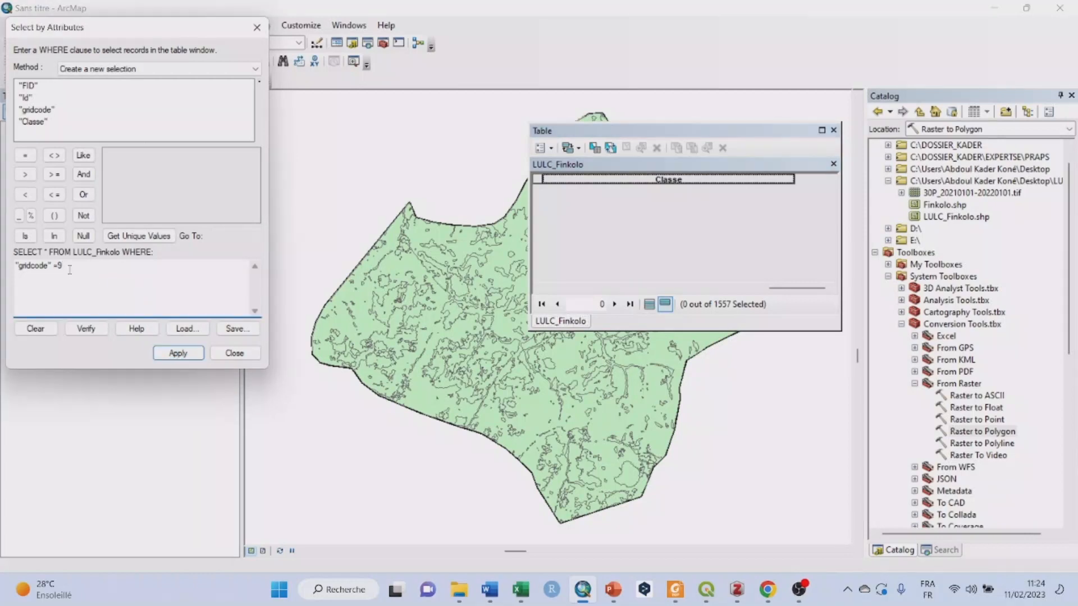
key(BackSpace)
text(10)
click(178, 354)
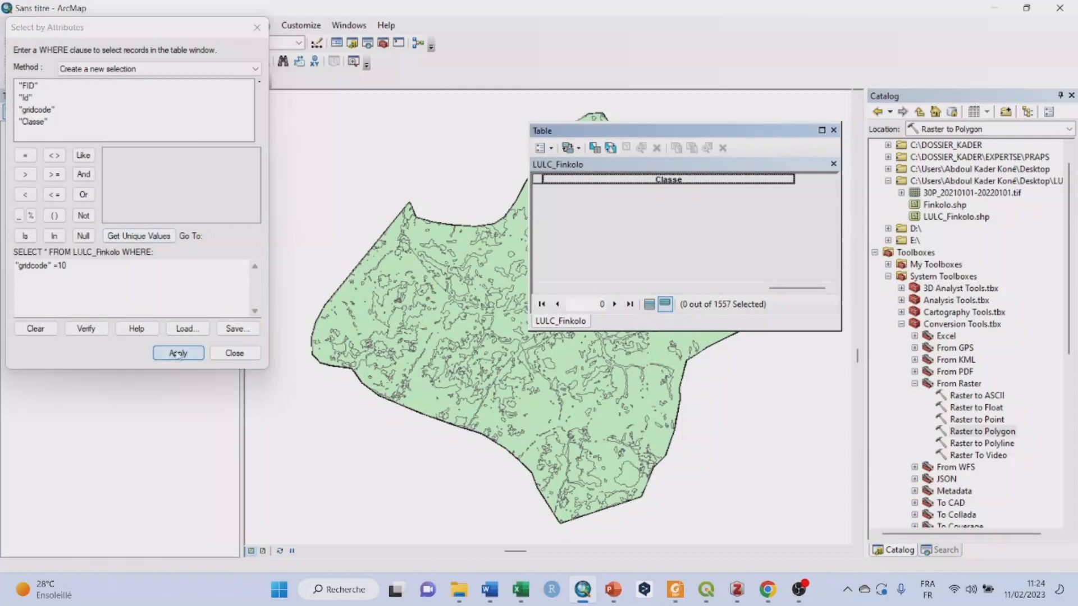
Select the LULC_Finkolo records by attributes with the expression "gridcode" =11.
click(79, 263)
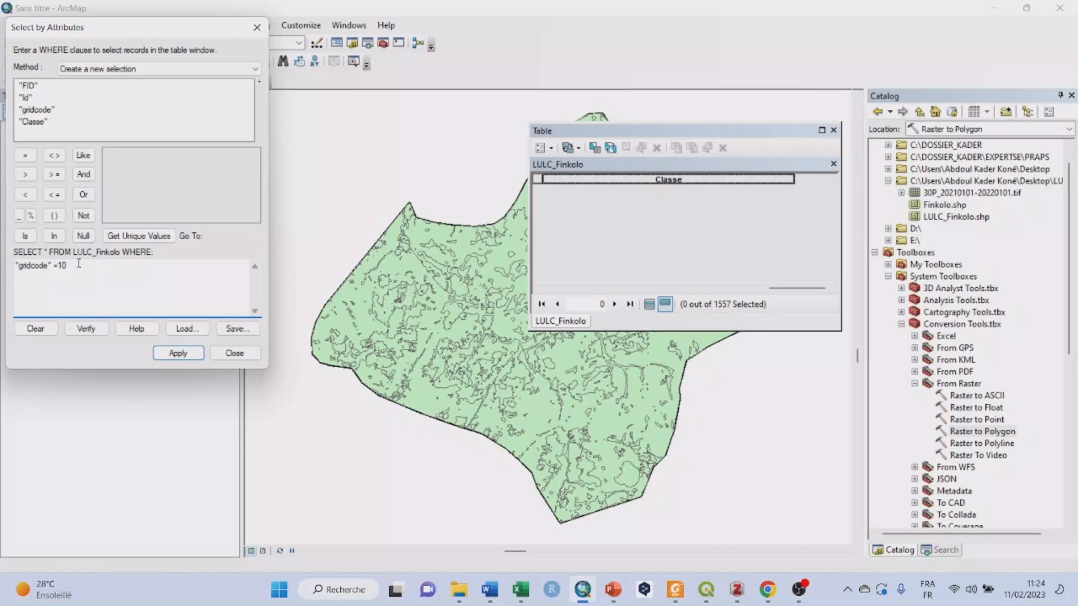
key(BackSpace)
text(1)
click(185, 355)
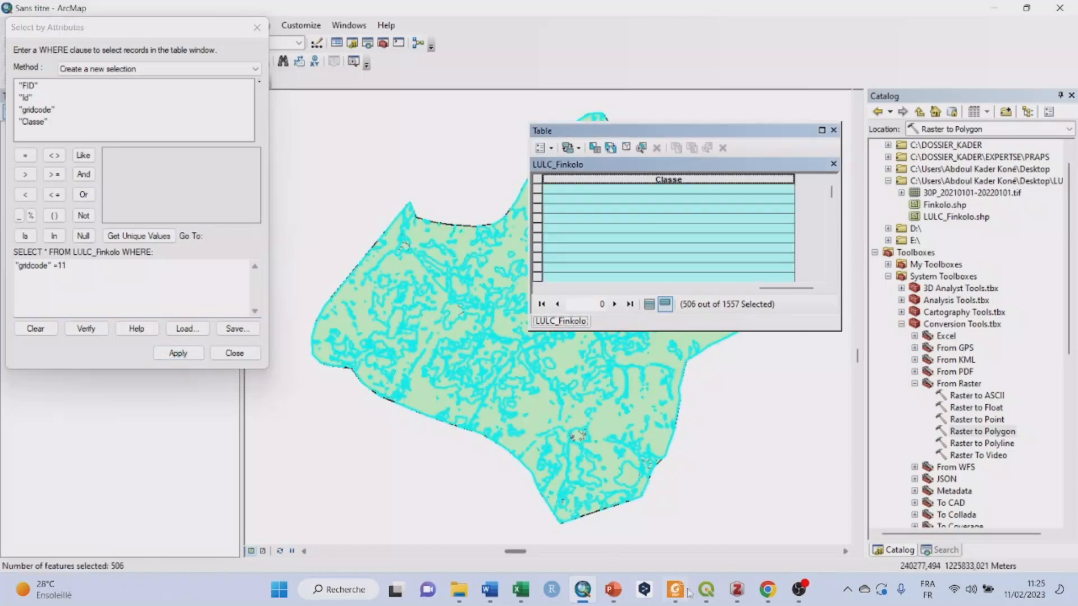
Look up the name and description of class 11 on the ArcGIS item page in Chrome, and return to ArcMap.
mouse_move(769, 591)
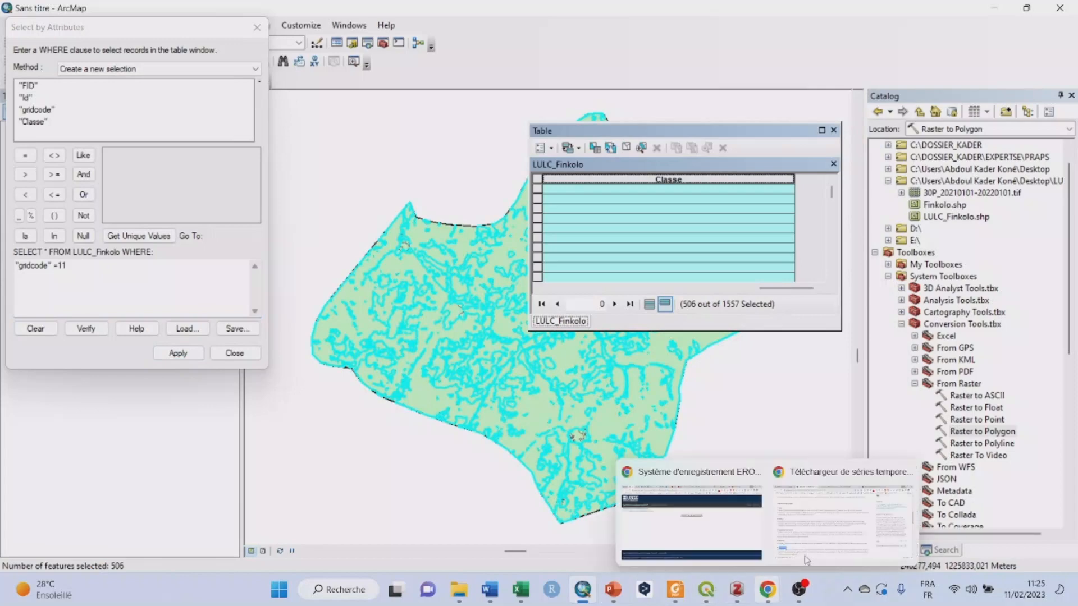
click(822, 482)
scroll(412, 407, down, 5)
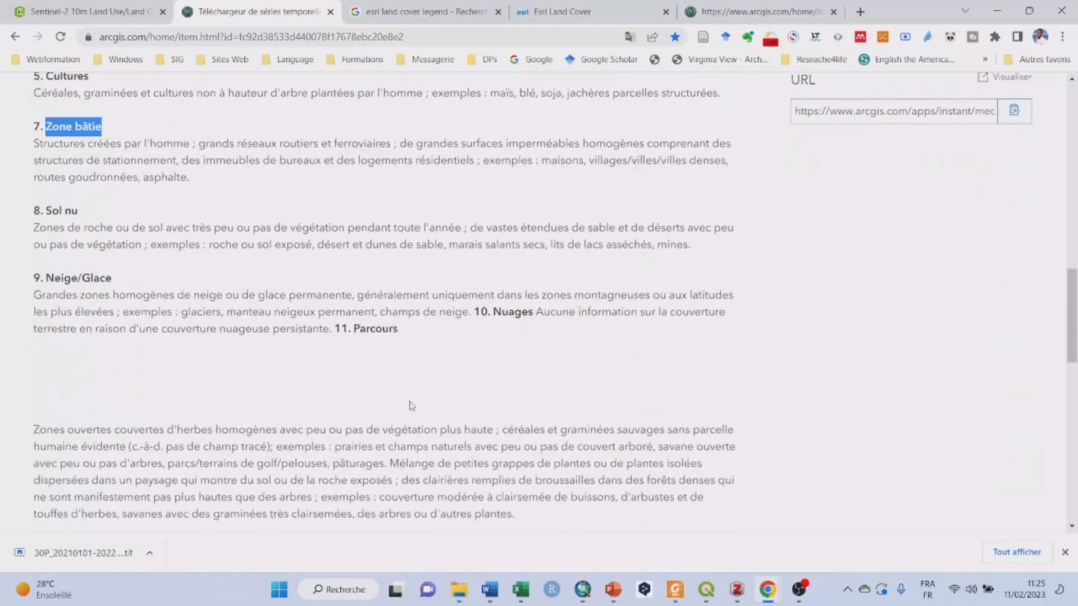
scroll(289, 381, down, 3)
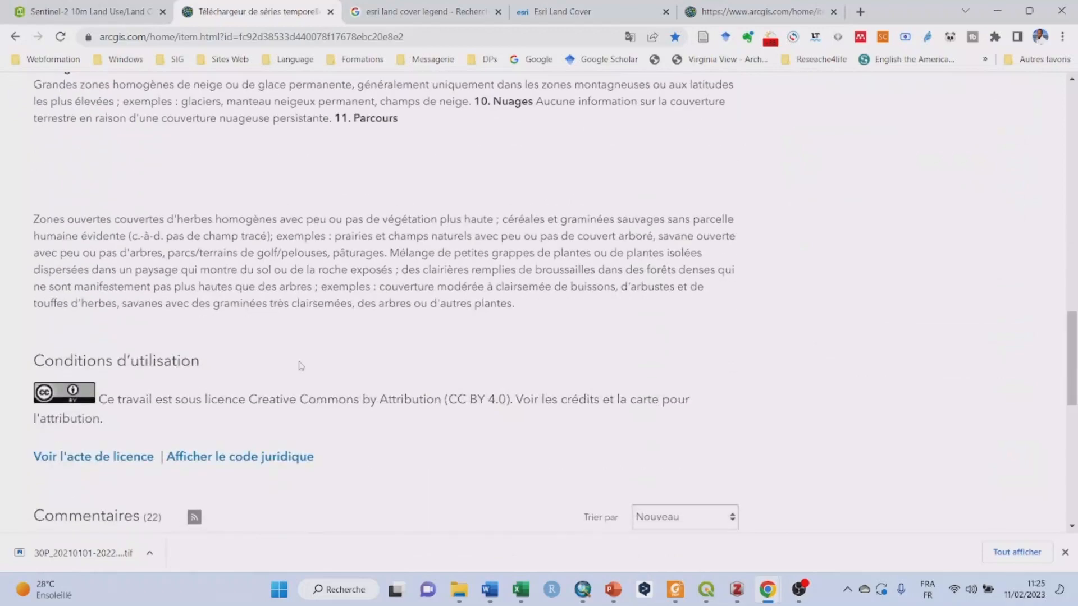
scroll(301, 362, up, 1)
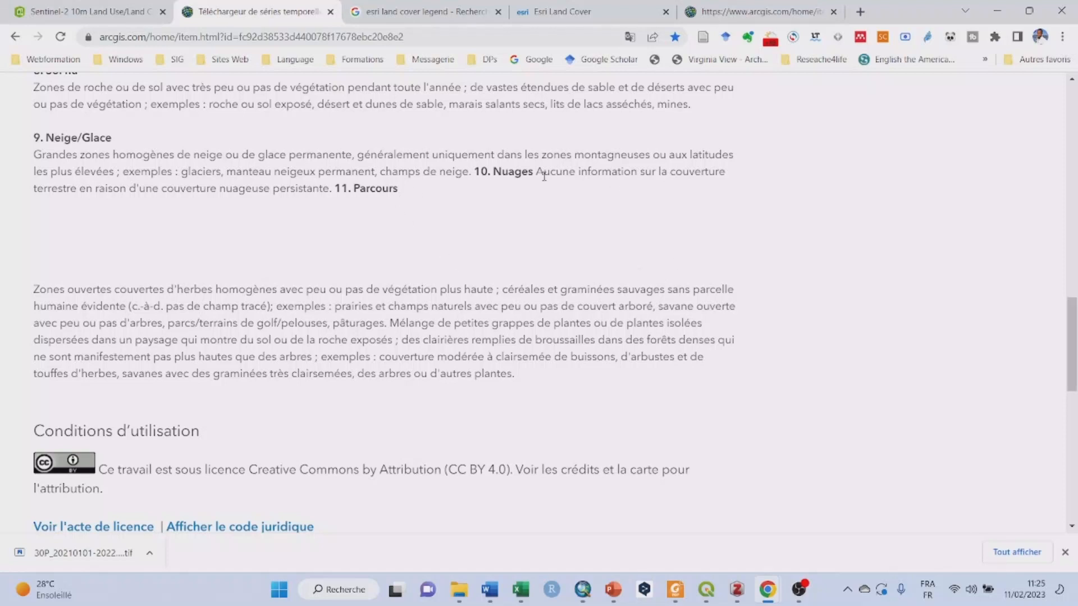
click(996, 11)
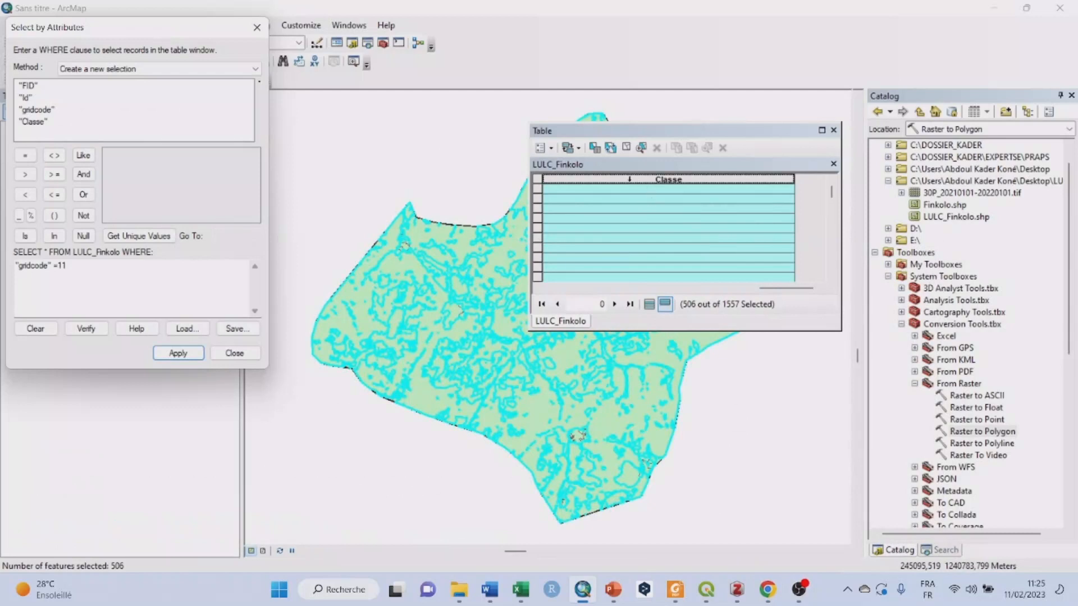
Fill the Classe field of the selected gridcode 11 records with "Parcours" using the Field Calculator.
right_click(630, 179)
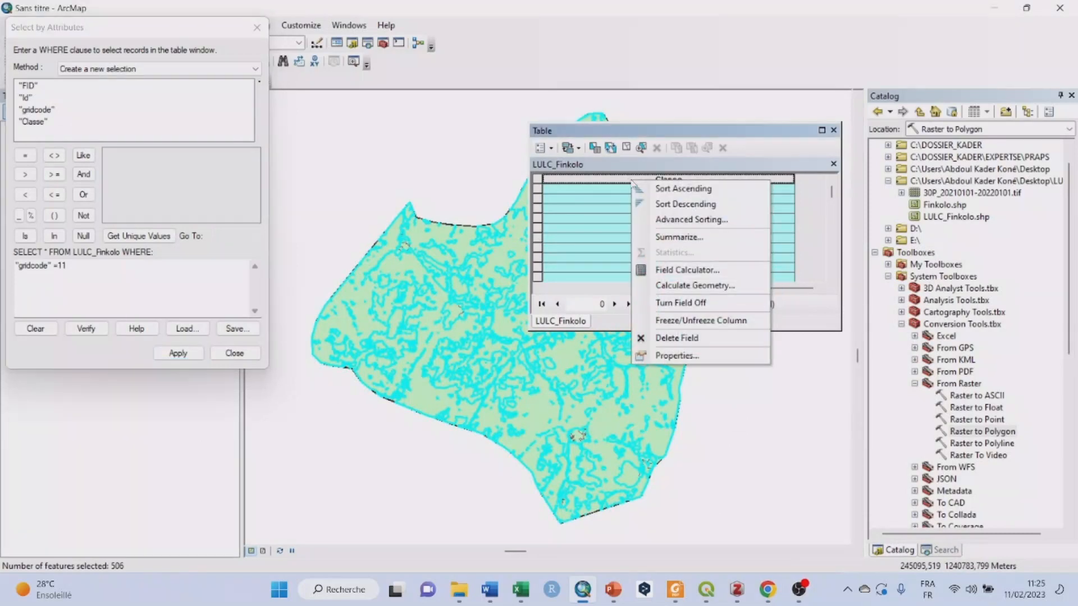
click(730, 270)
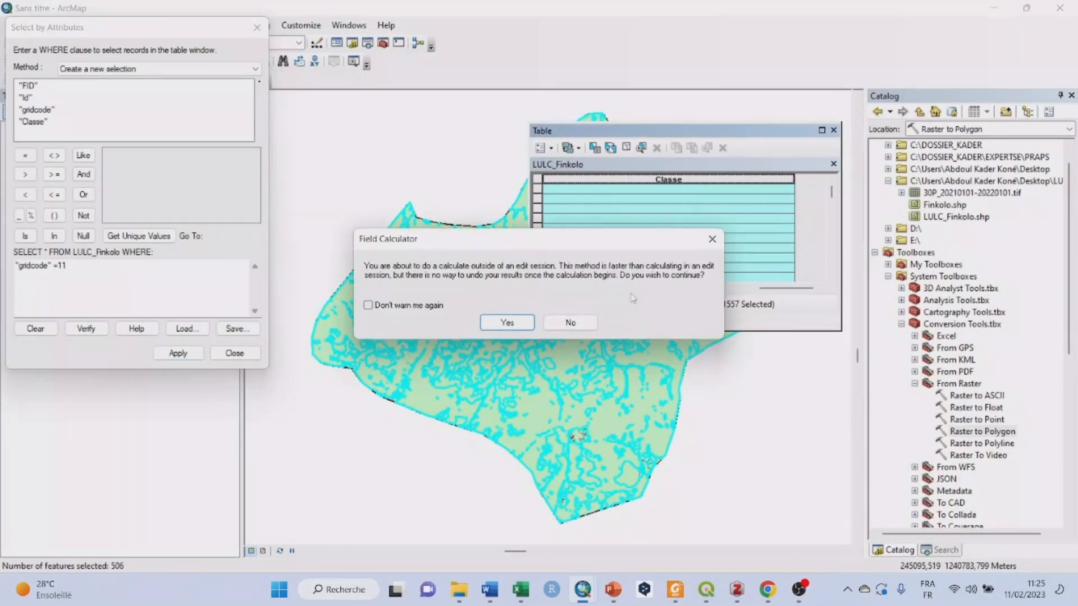
click(507, 322)
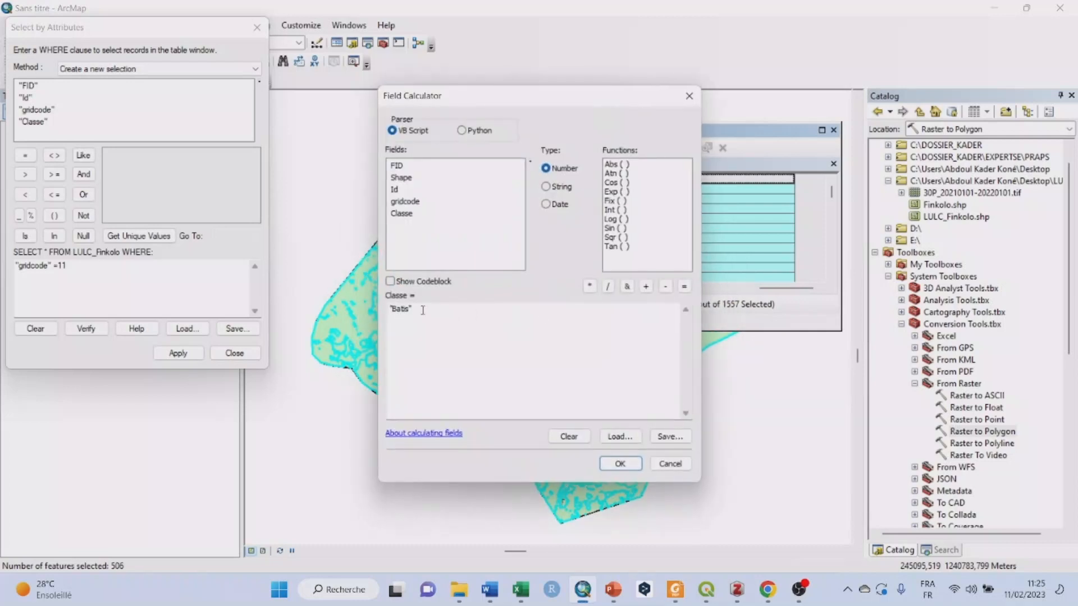
click(479, 354)
key(BackSpace)
key(BackSpace)
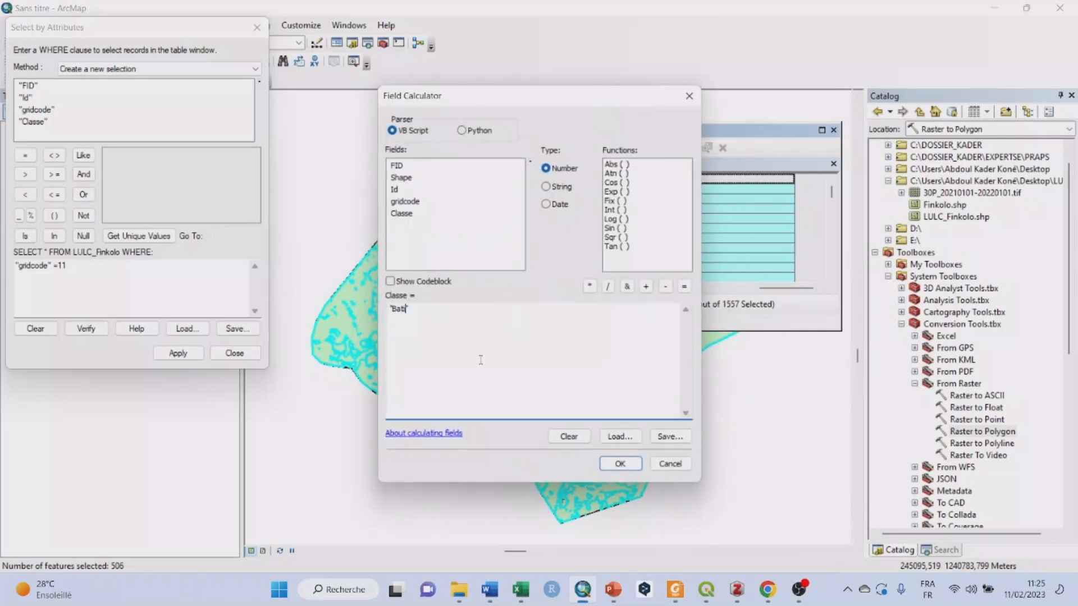
key(BackSpace)
key(BackSpace)
key(BackSpace)
key(BackSpace)
text(Parcours)
click(620, 463)
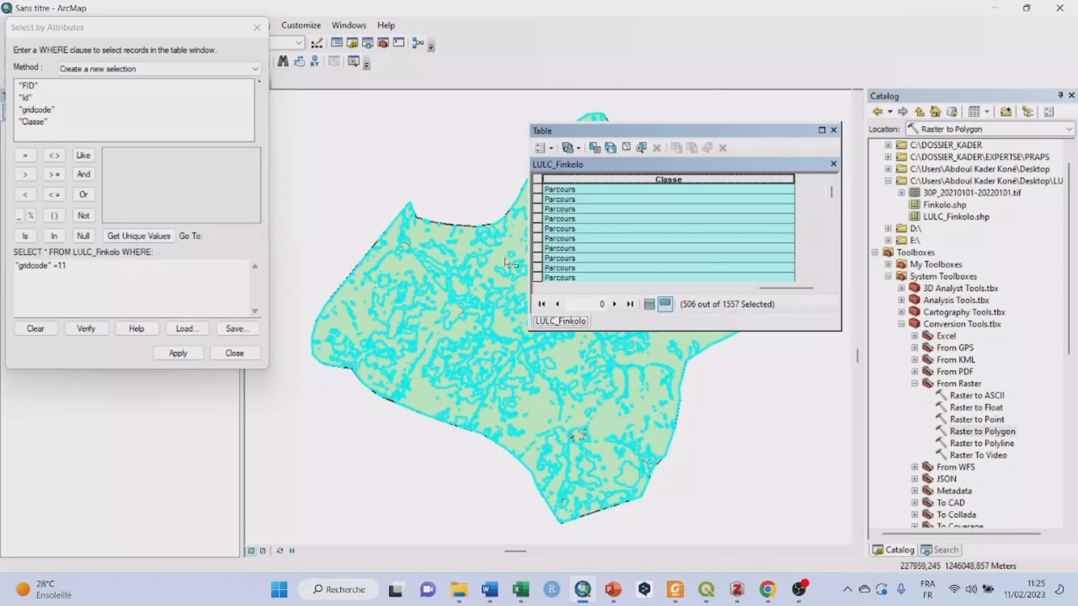
Close the attribute query and show all records of the LULC_Finkolo table with their gridcode and Classe values.
click(651, 305)
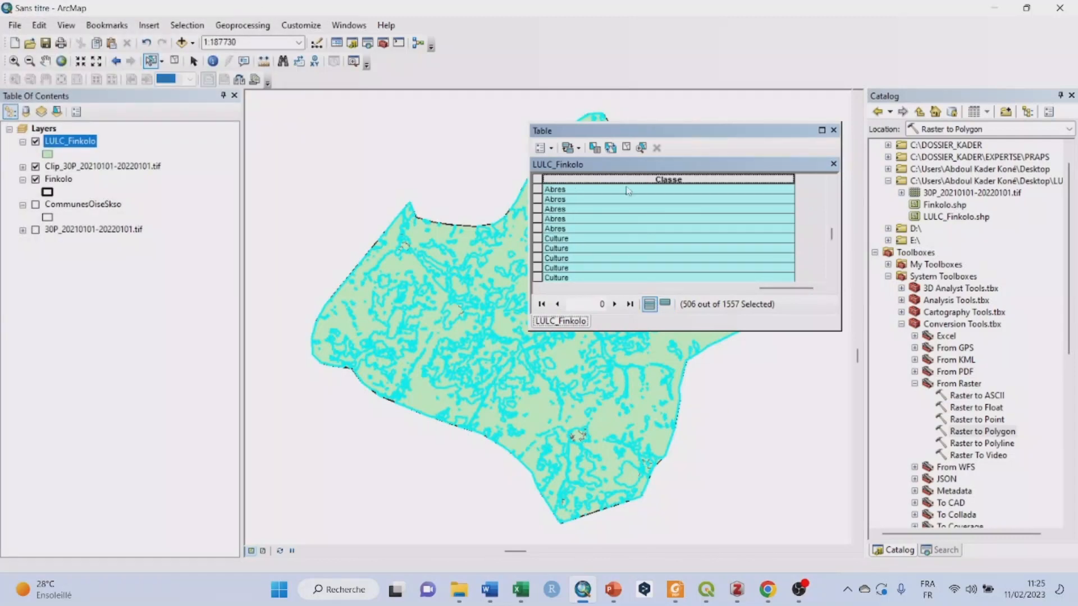
drag(776, 289, 609, 291)
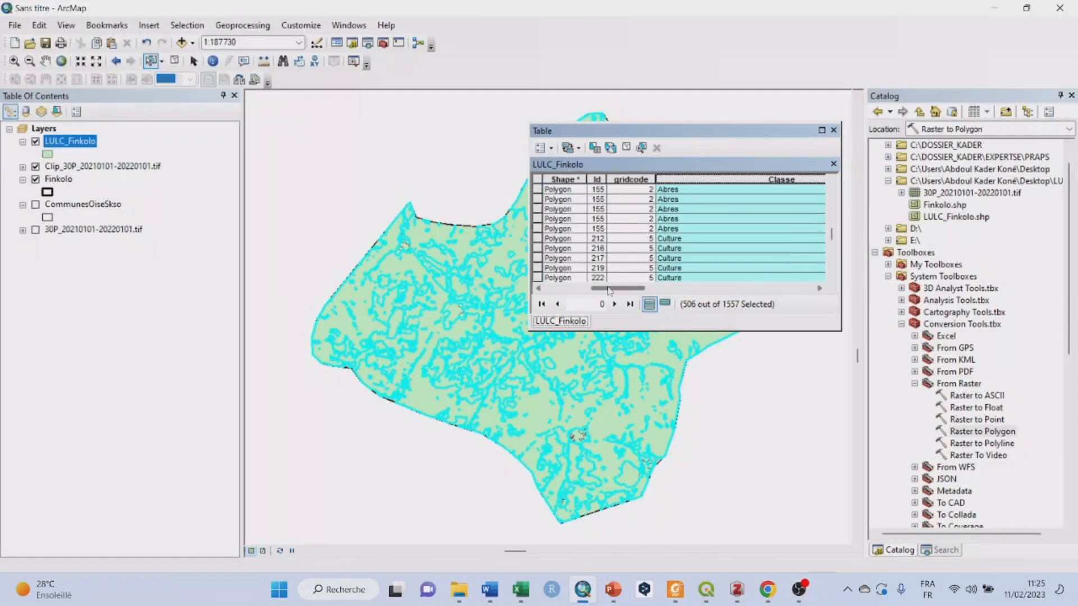
scroll(646, 230, down, 5)
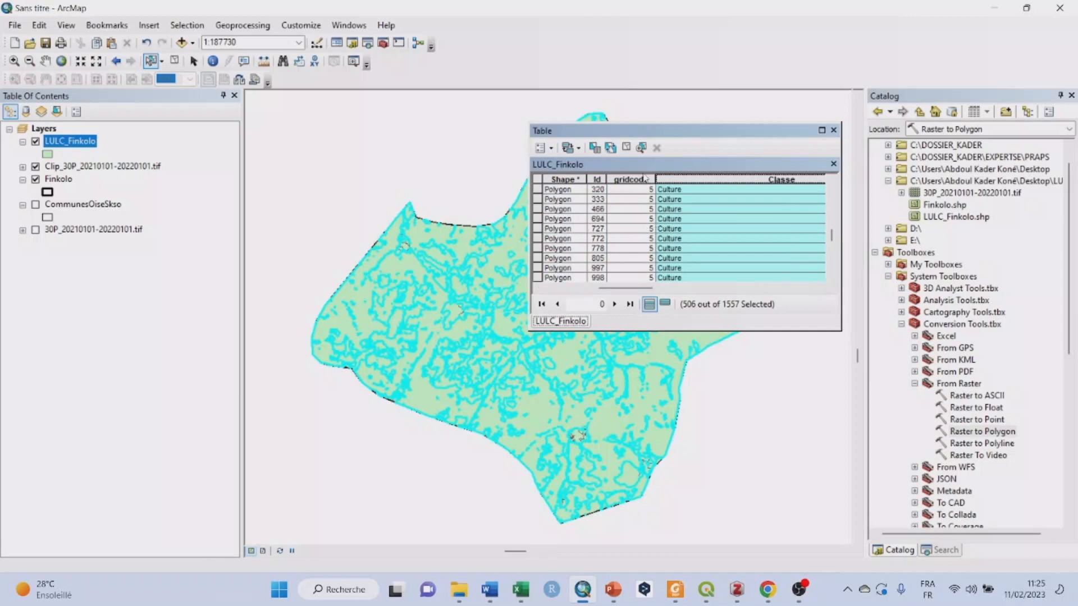
Sort the LULC_Finkolo table by gridcode in descending order and check the class names against the codes.
click(626, 179)
right_click(627, 181)
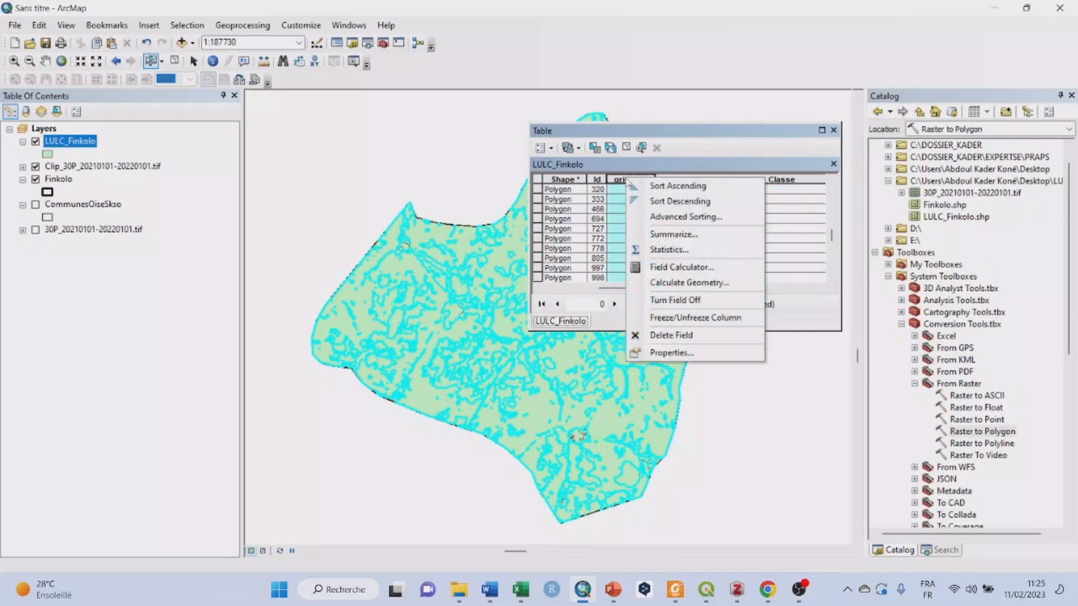
click(692, 201)
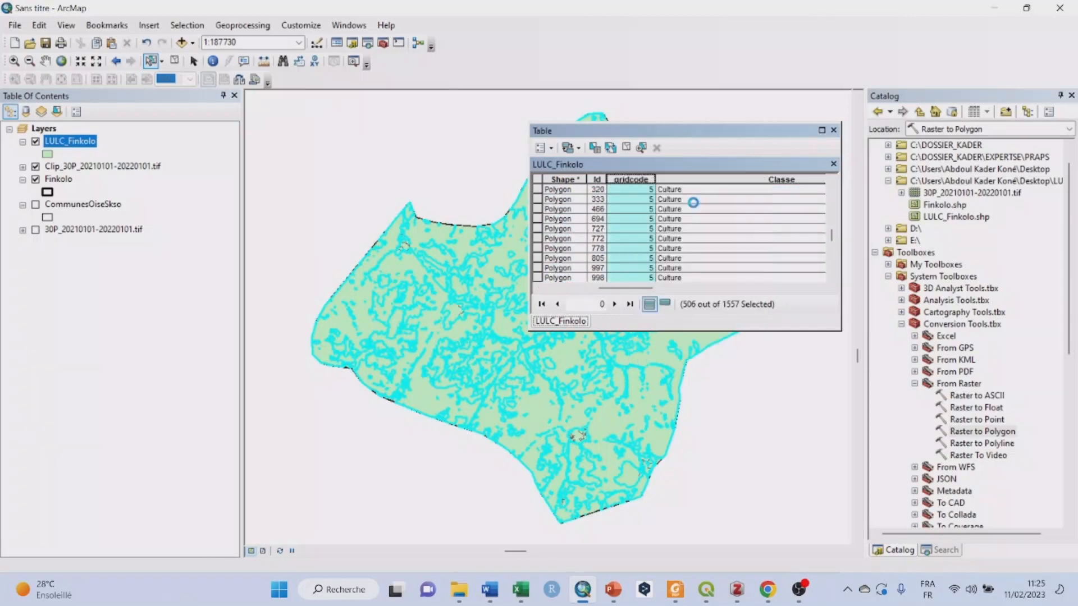
right_click(632, 181)
click(689, 191)
right_click(634, 183)
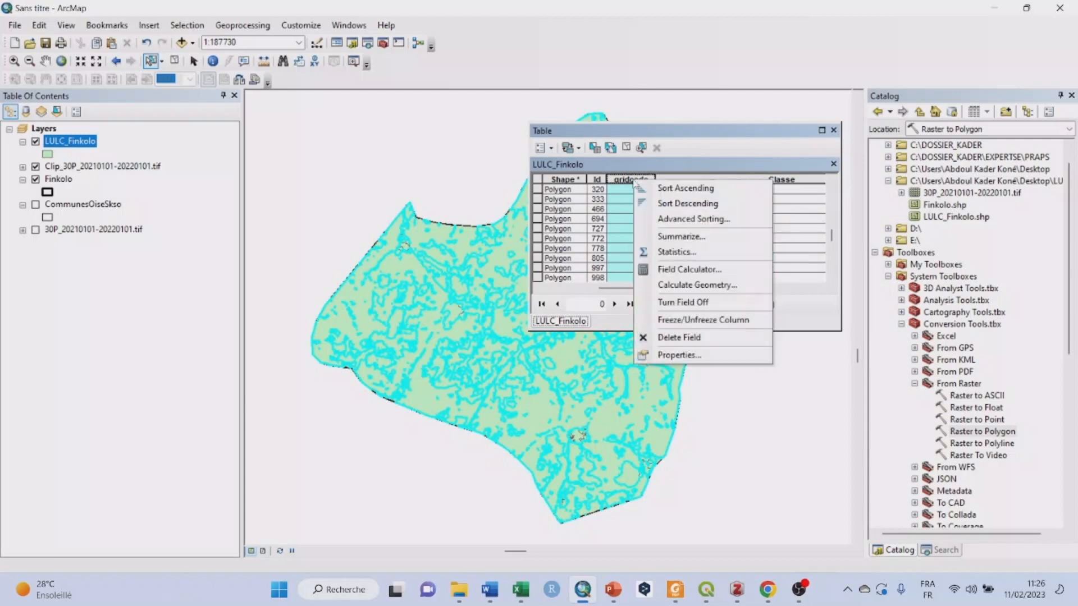
click(696, 220)
click(653, 181)
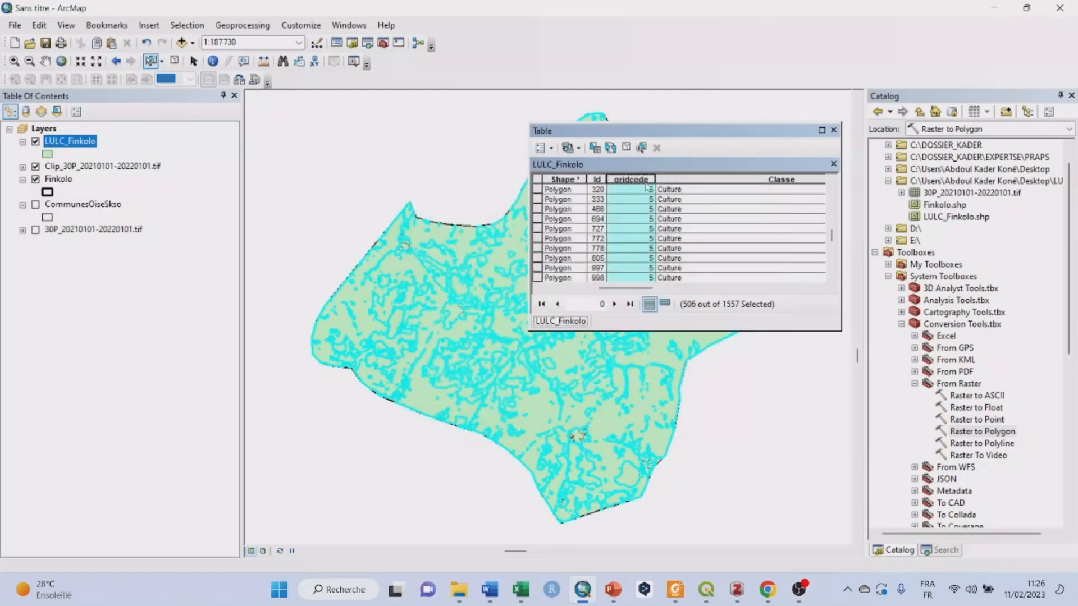
right_click(645, 184)
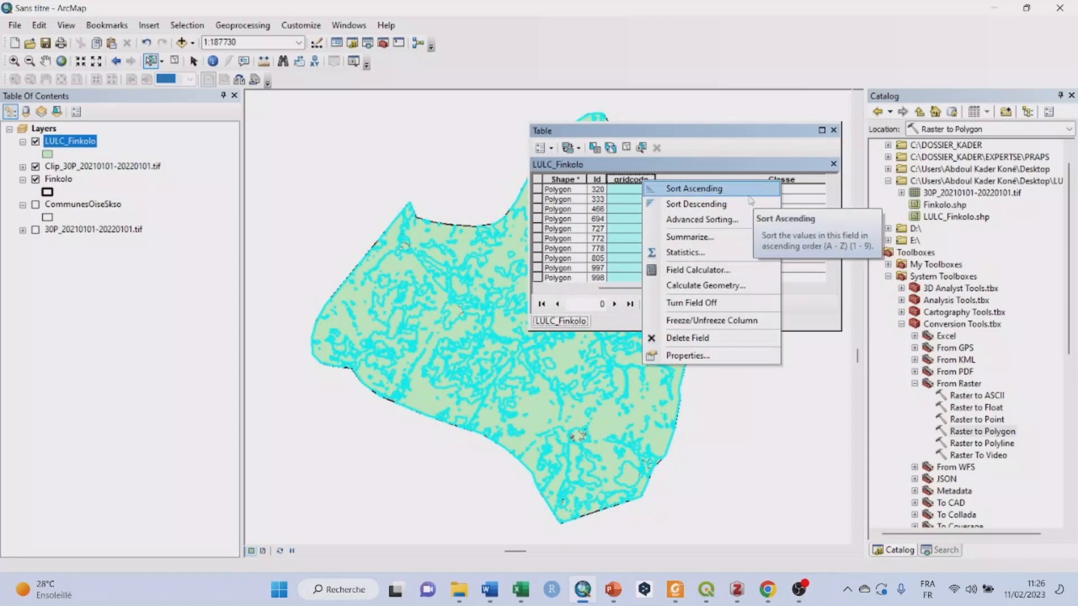
click(734, 205)
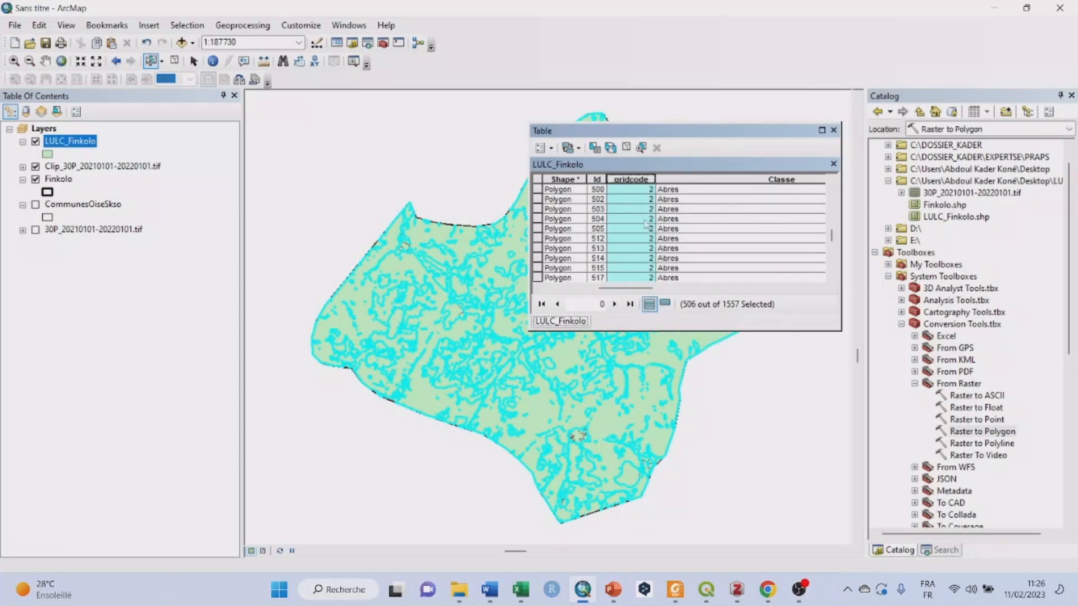
scroll(646, 236, down, 15)
drag(831, 240, 821, 180)
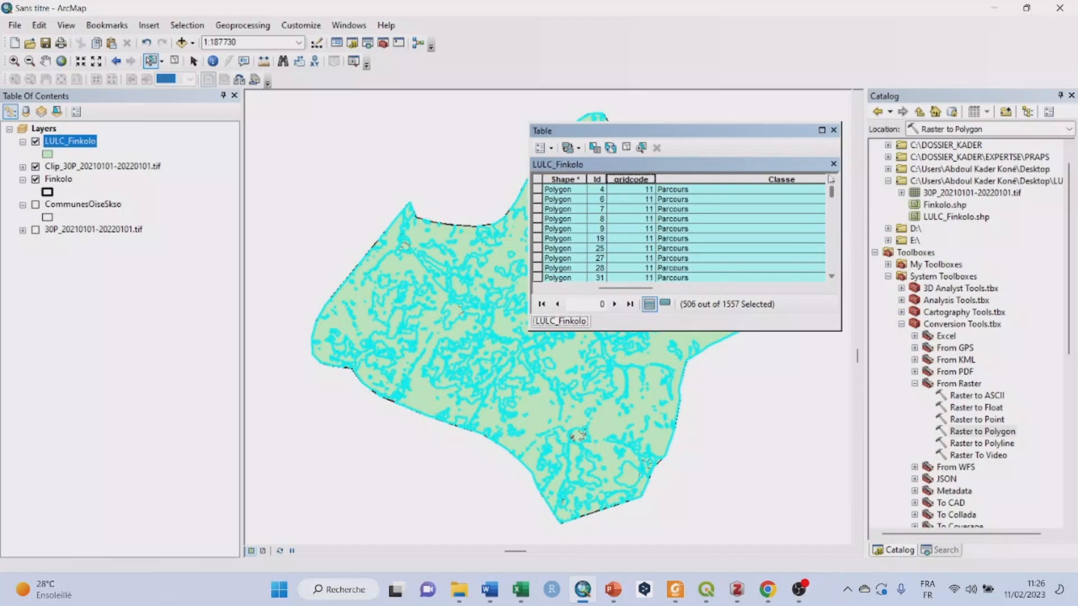
Clear the feature selection and reopen the LULC_Finkolo attribute table.
click(834, 131)
click(332, 185)
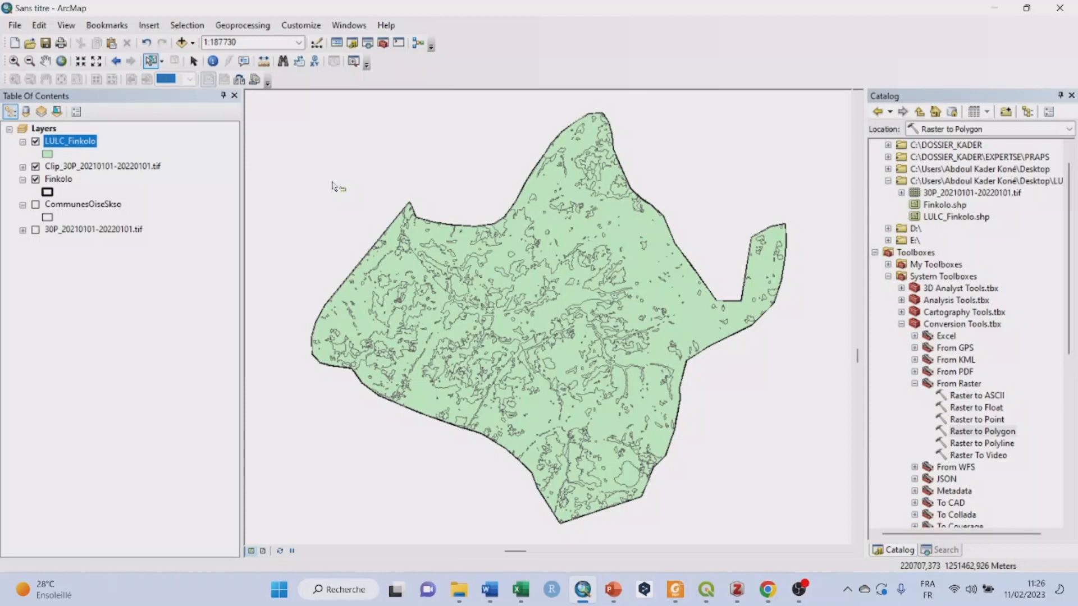
right_click(81, 142)
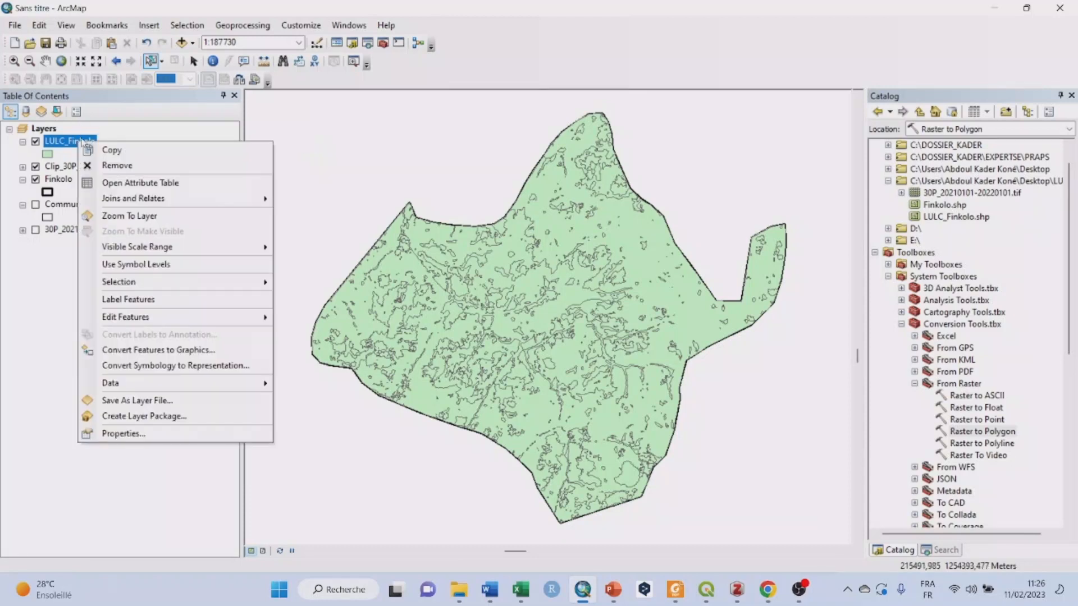
click(153, 184)
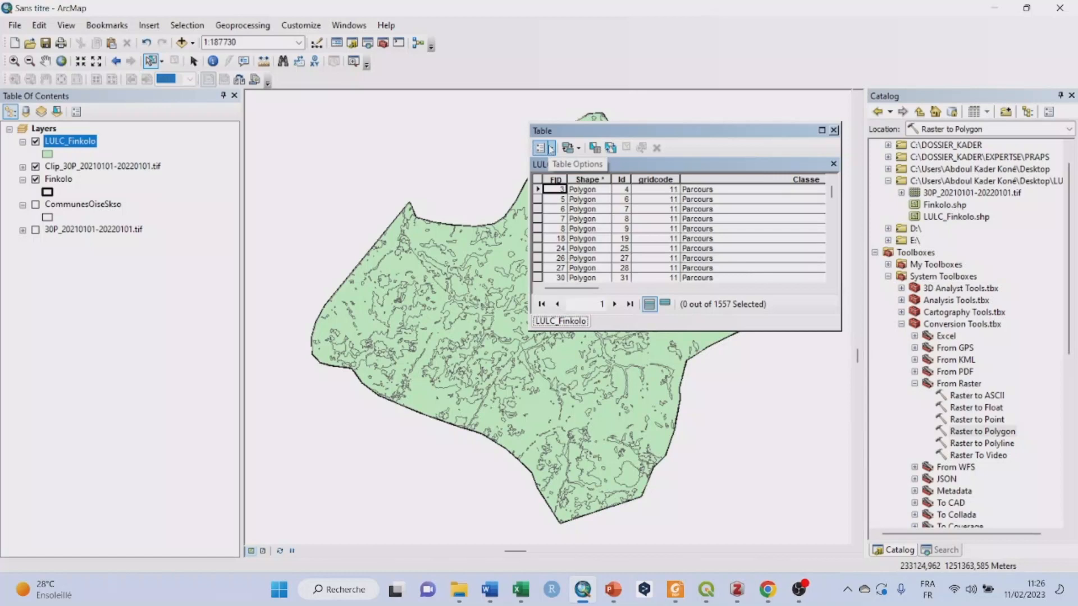
Add a field named Area of type Float to the LULC_Finkolo table.
click(551, 150)
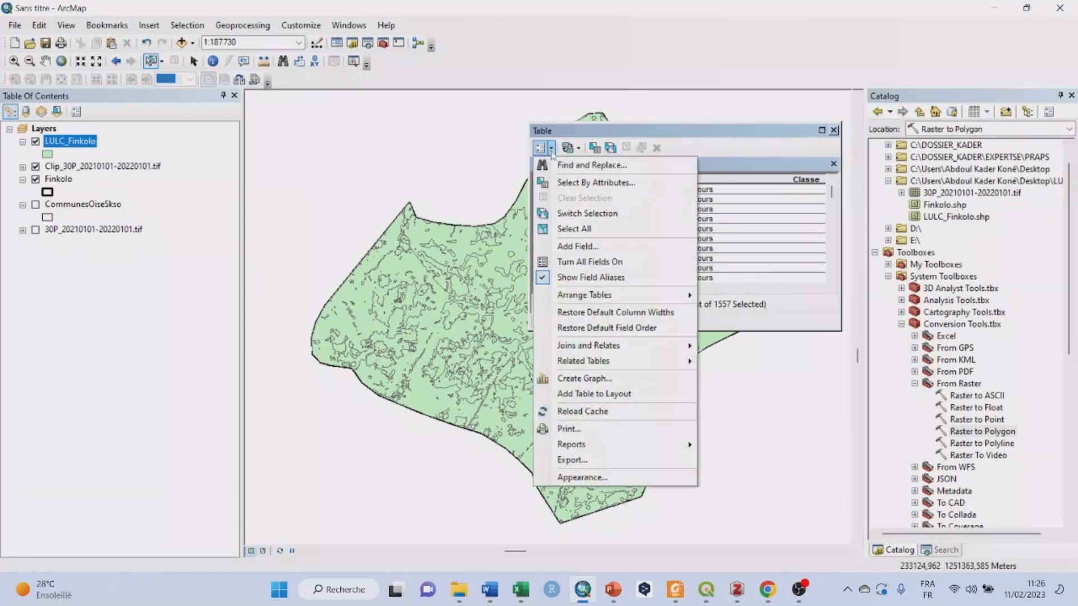
click(608, 252)
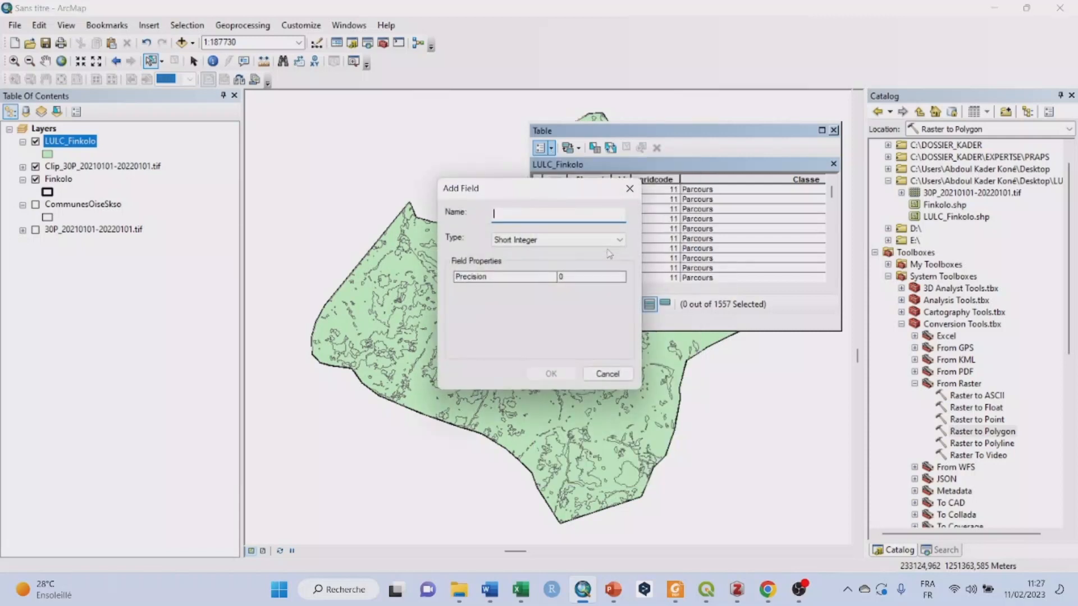
text(Area)
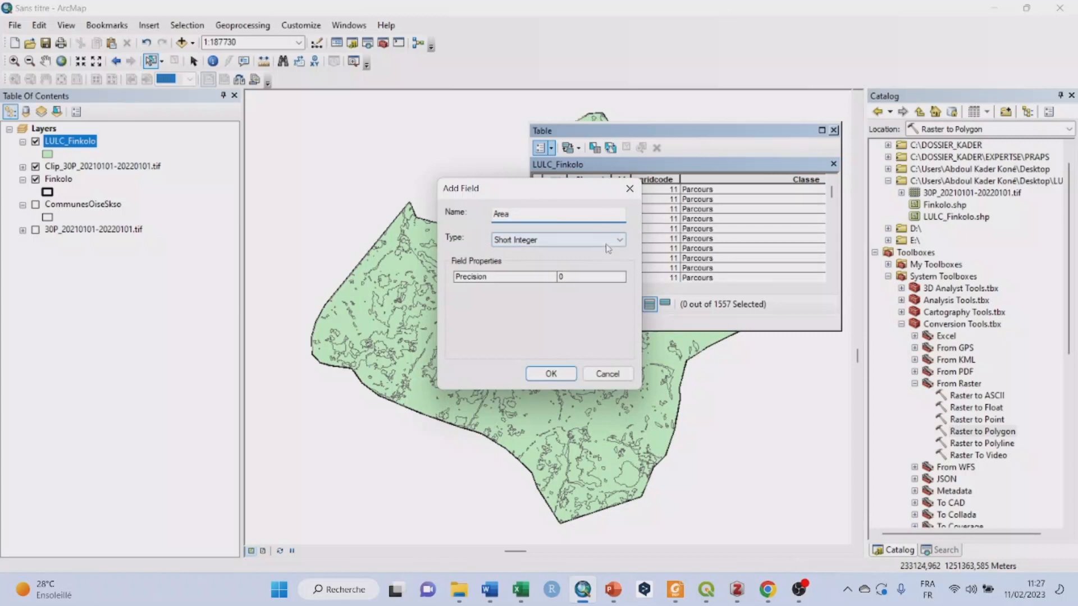
click(619, 240)
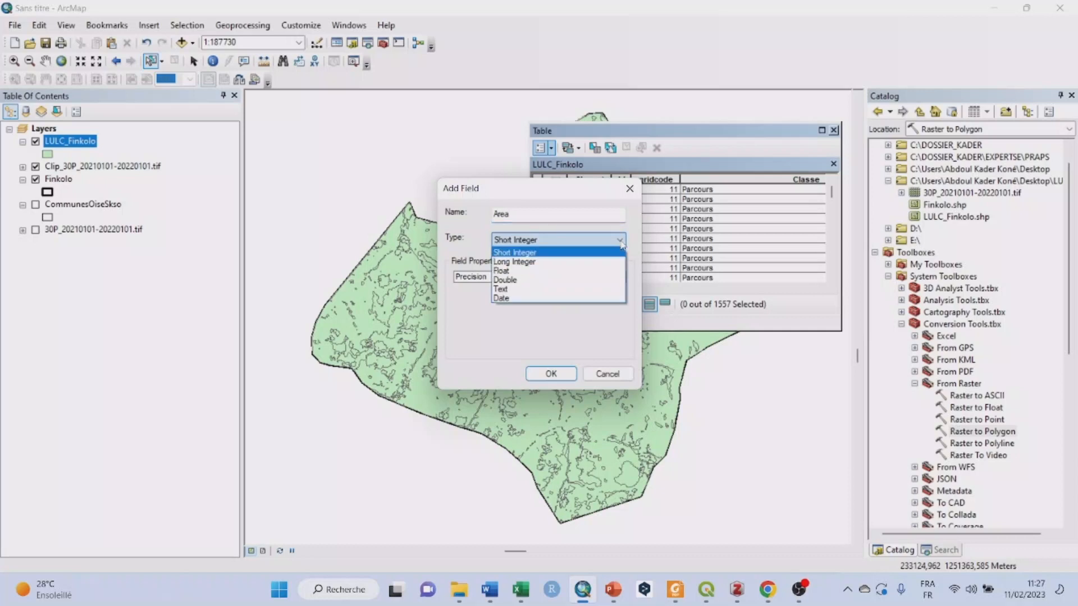
click(534, 271)
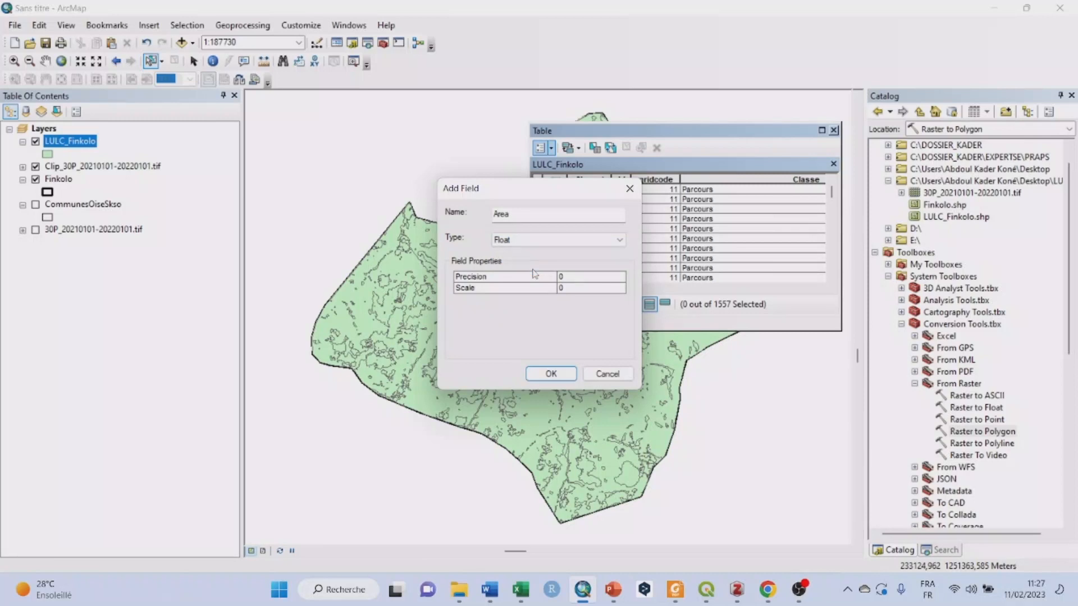
click(551, 374)
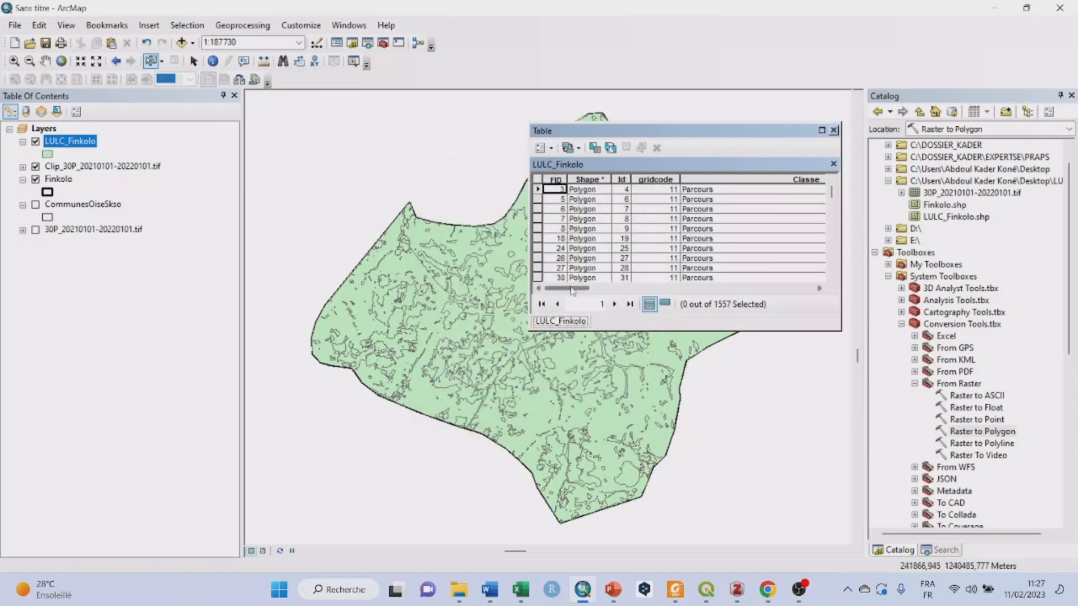
Calculate the polygon areas in hectares into the Area field, using the data source's coordinate system.
drag(570, 289, 805, 296)
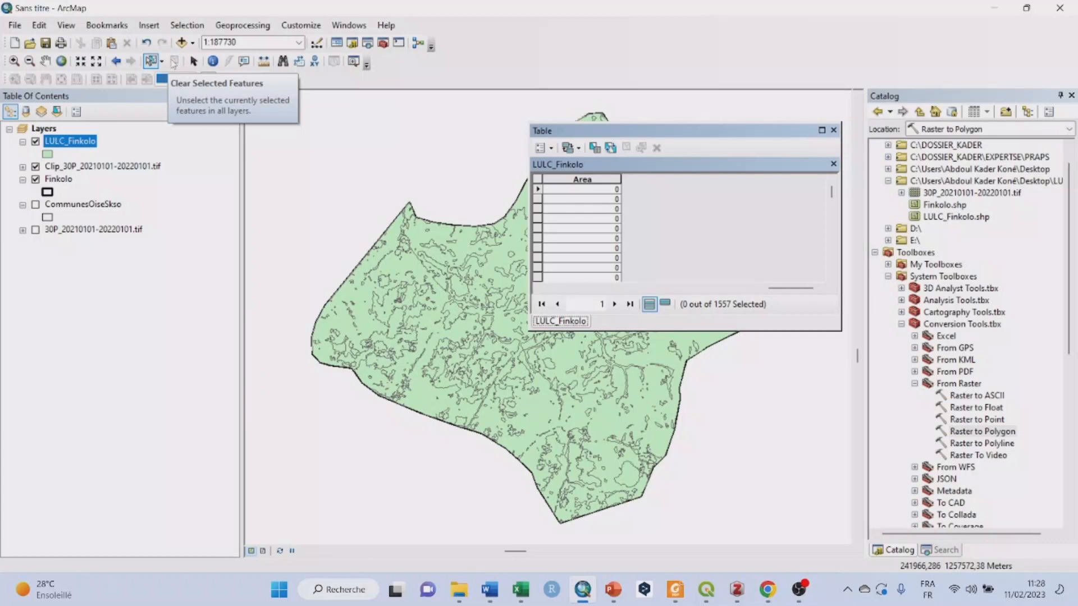
click(582, 178)
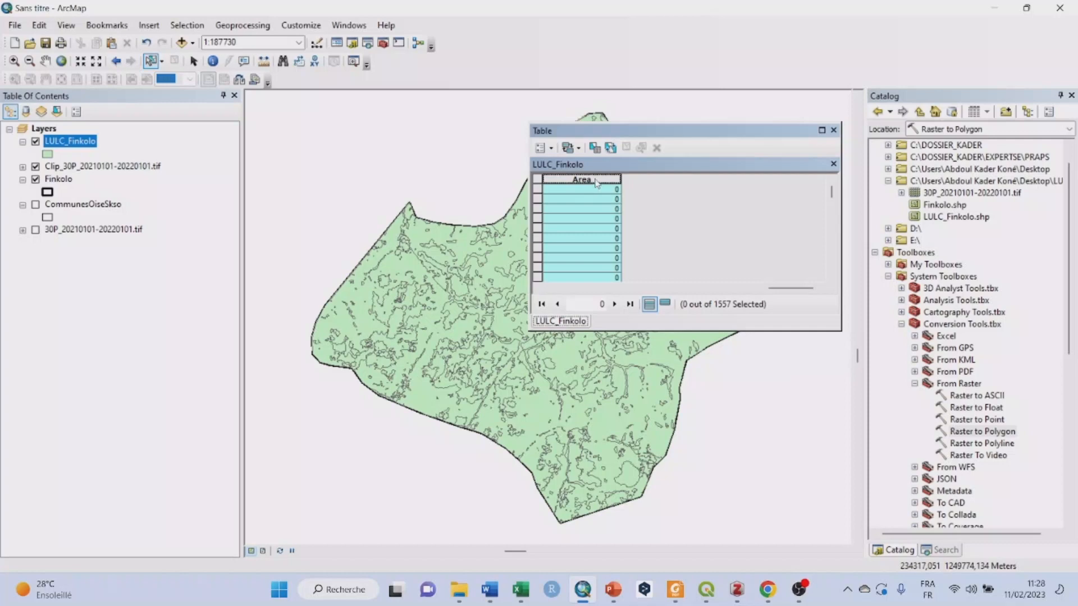
right_click(596, 182)
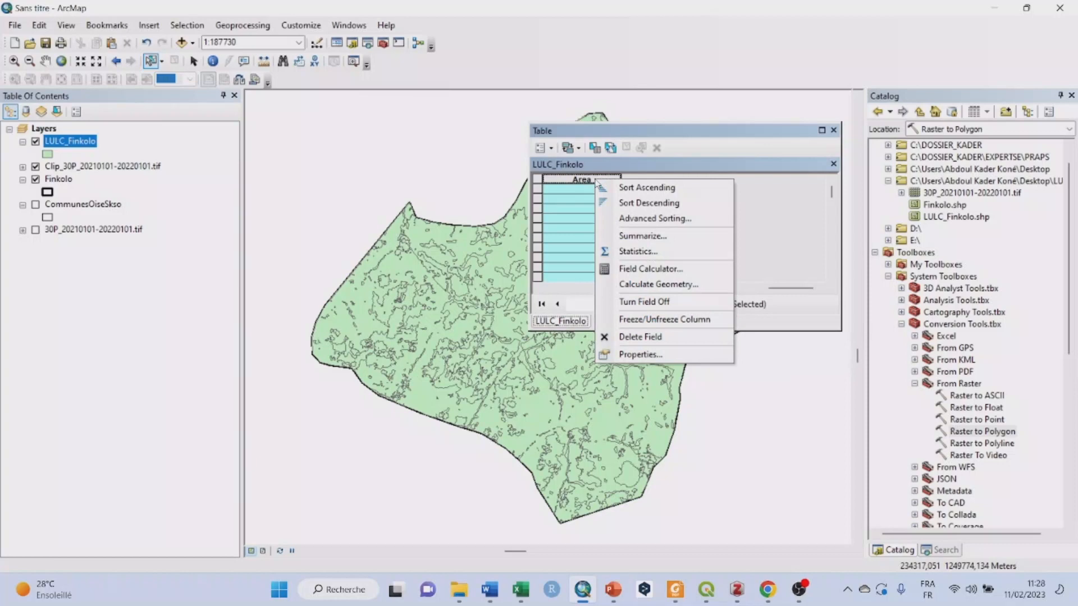
click(699, 285)
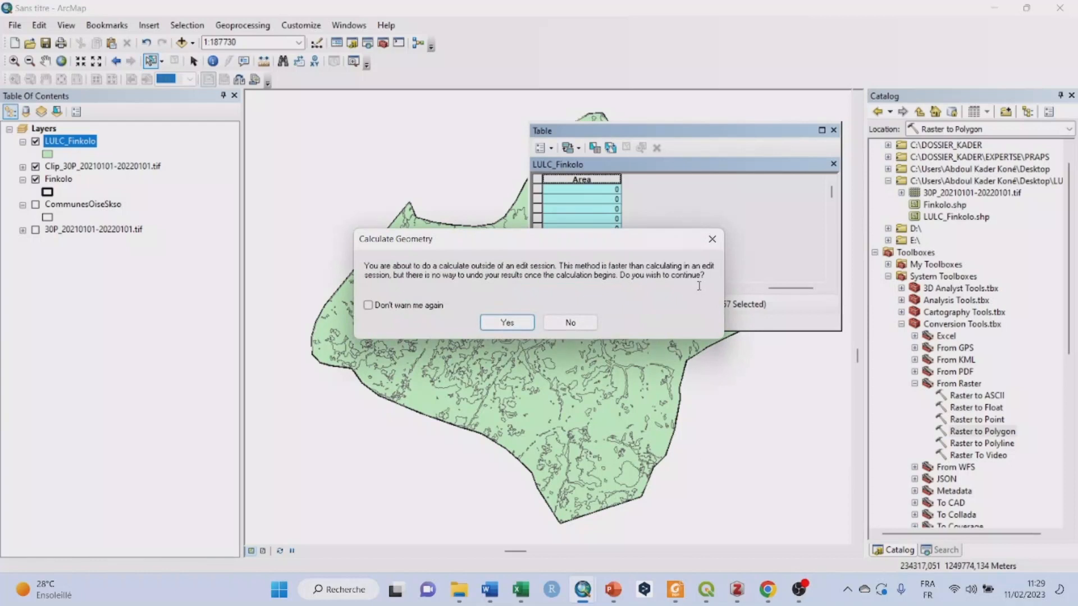
click(521, 324)
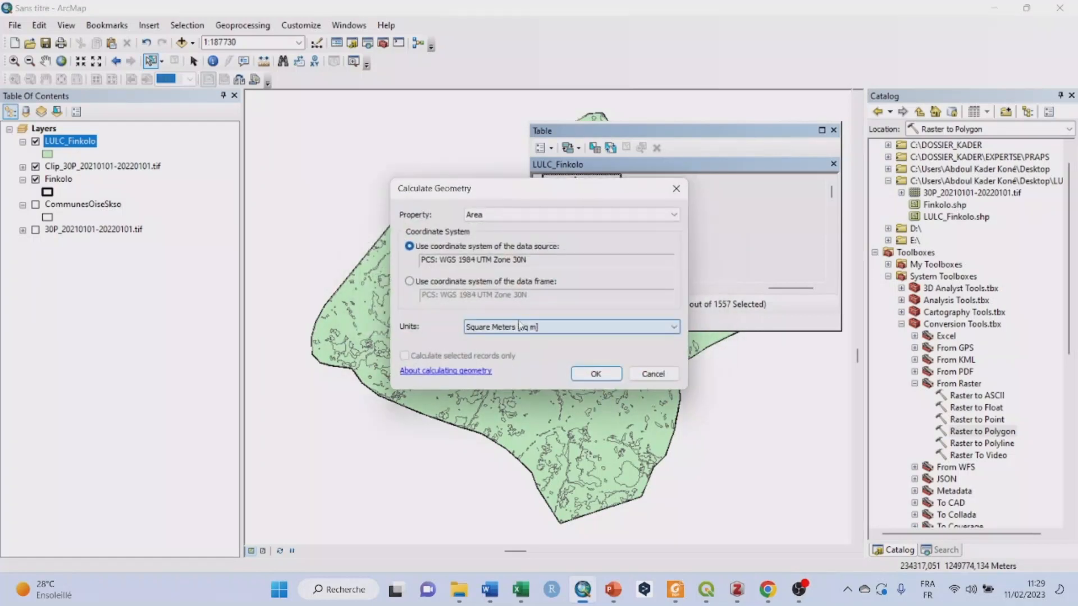
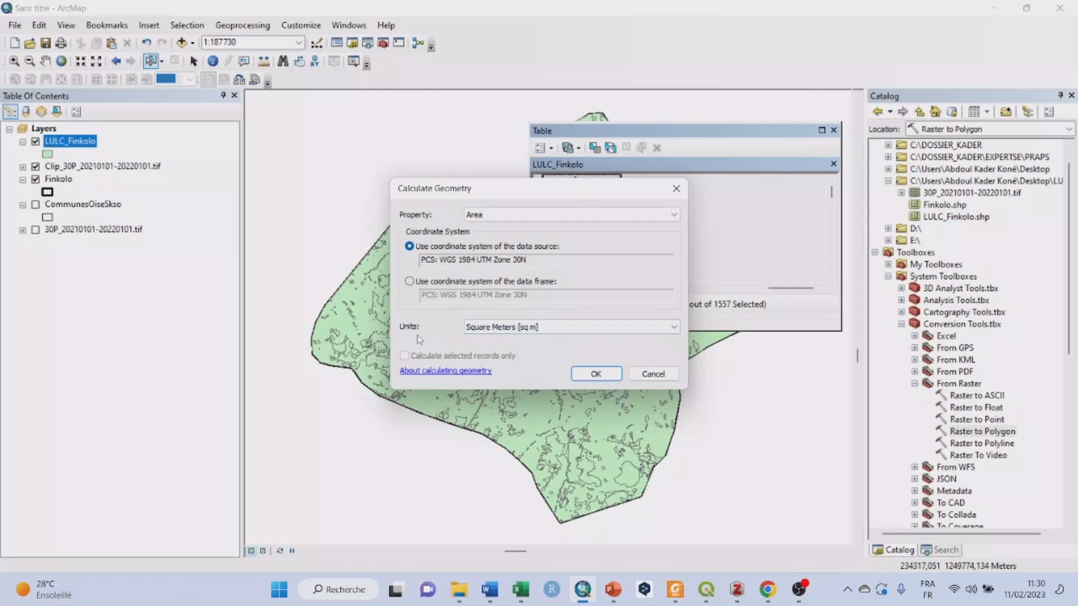
click(674, 328)
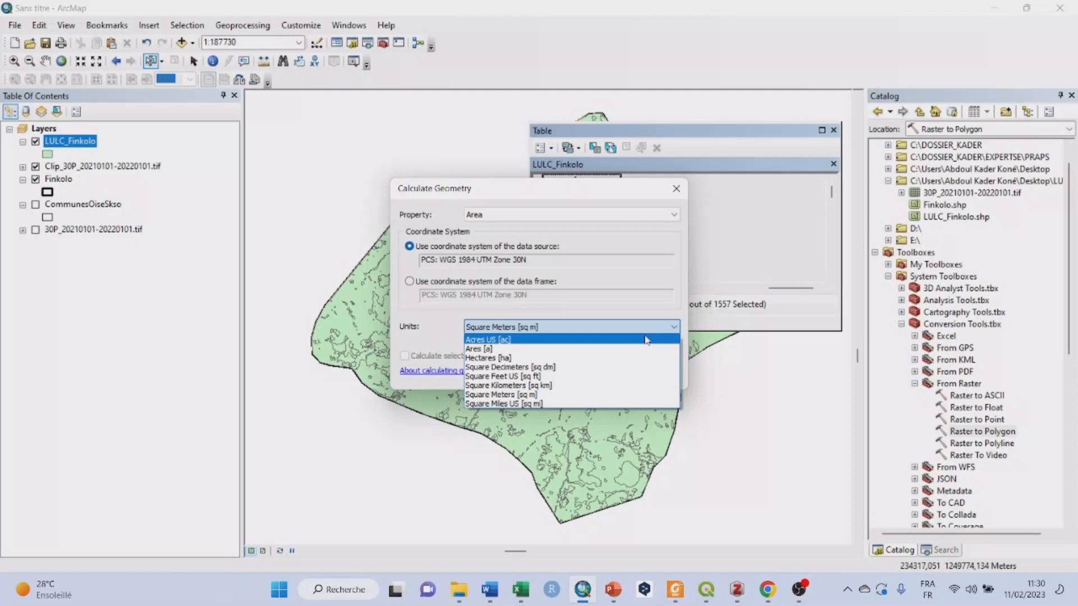
click(517, 359)
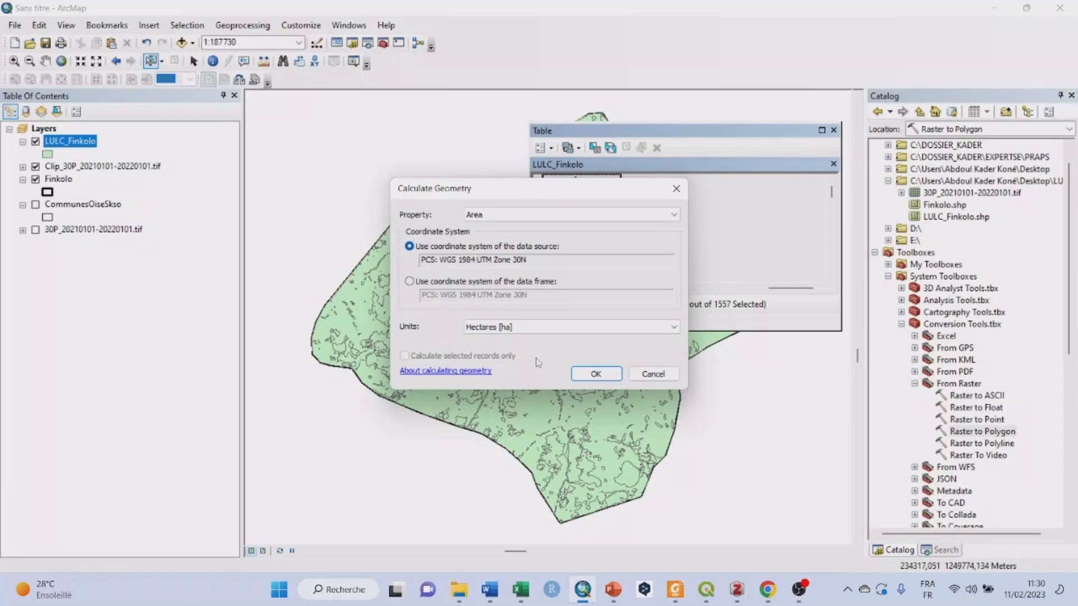
click(595, 375)
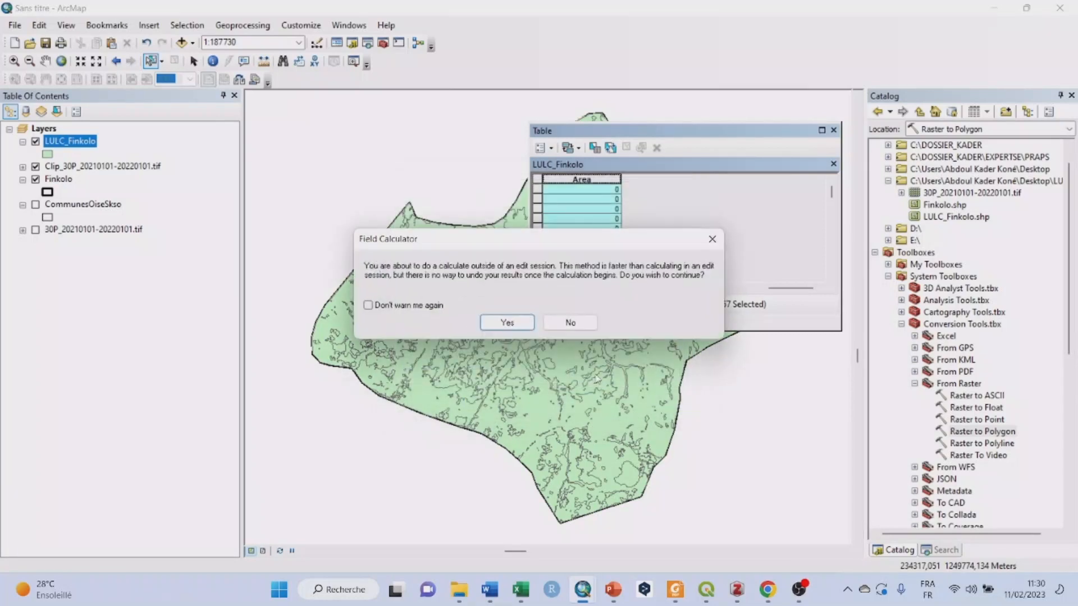
click(507, 323)
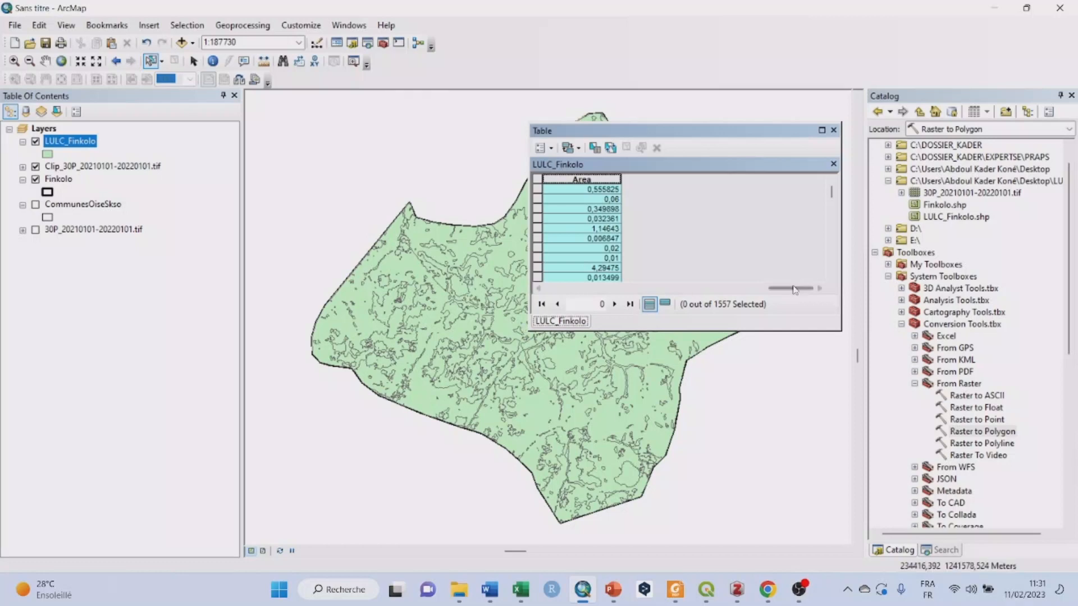
drag(796, 288, 575, 291)
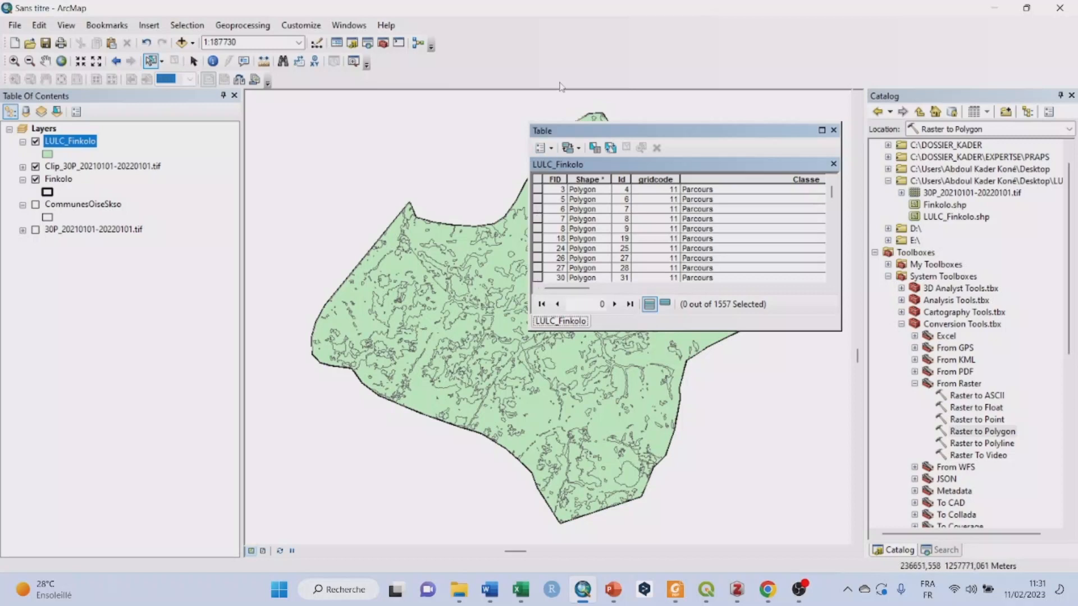
Export all LULC_Finkolo records as the dBASE table Superficie.dbf in the LULC folder without adding it to the map, and close the attribute table.
click(550, 149)
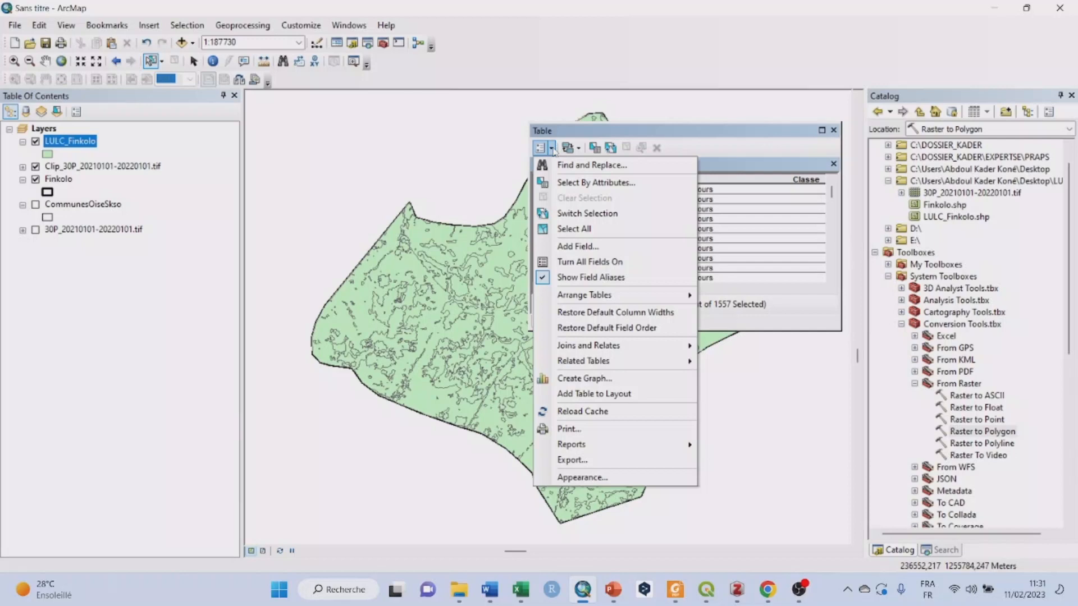
click(572, 460)
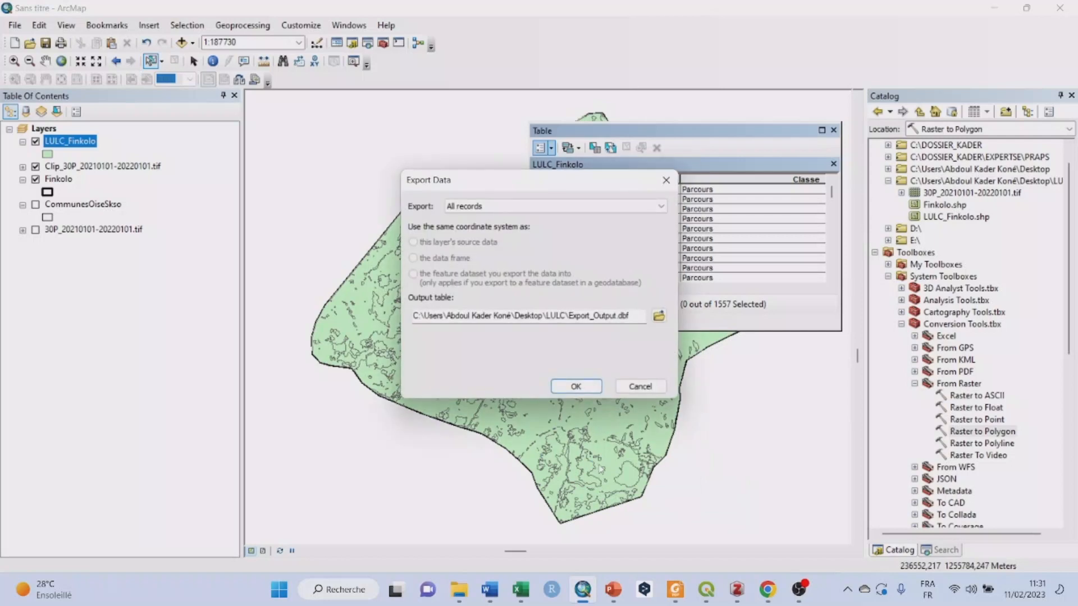
click(660, 319)
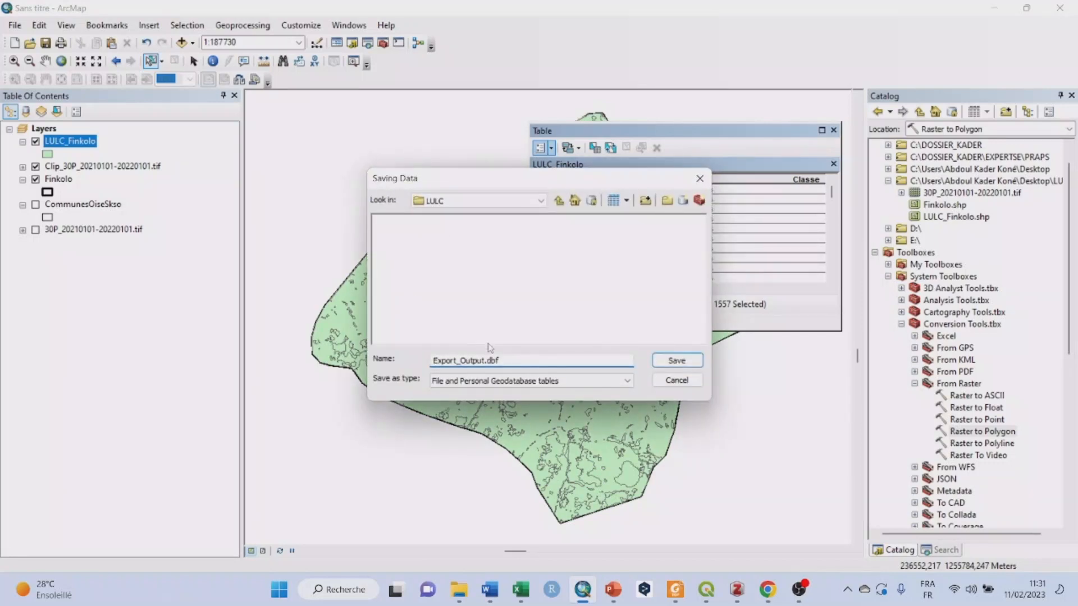
double_click(527, 360)
text(Superficie)
click(627, 381)
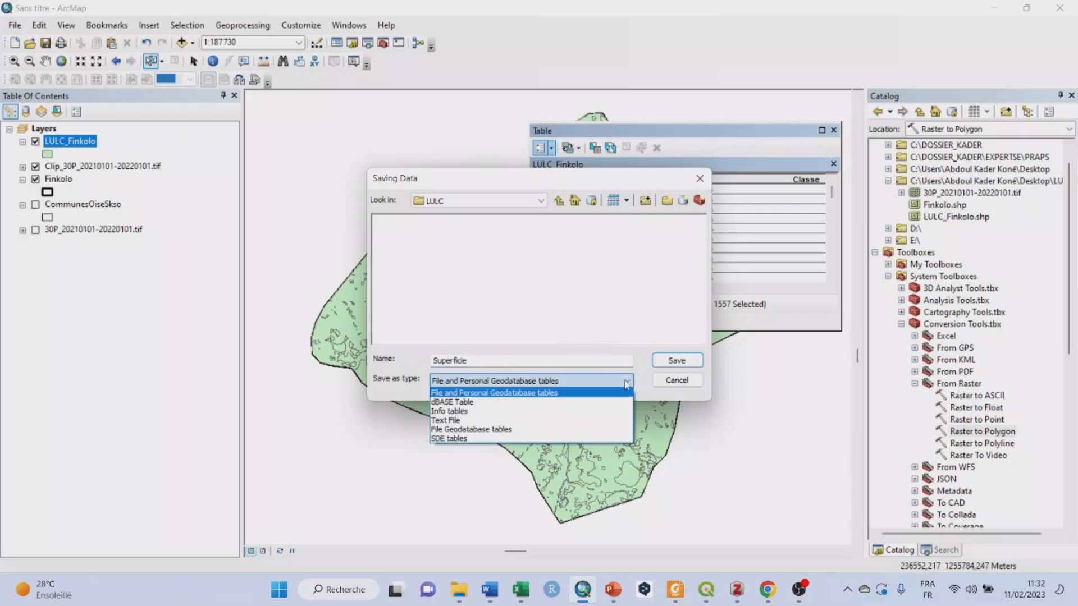
click(477, 403)
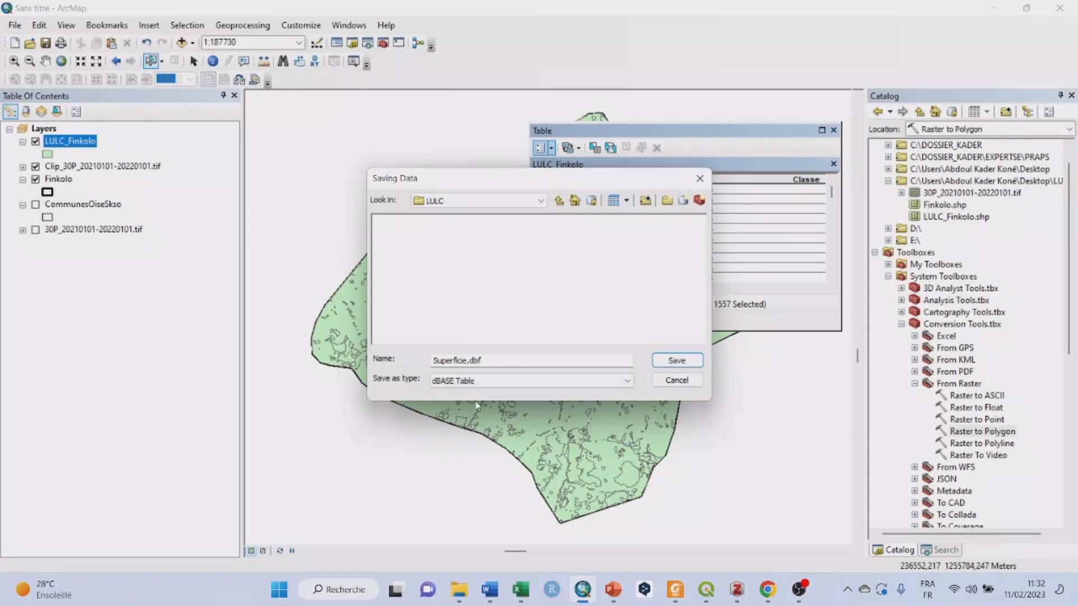
click(679, 362)
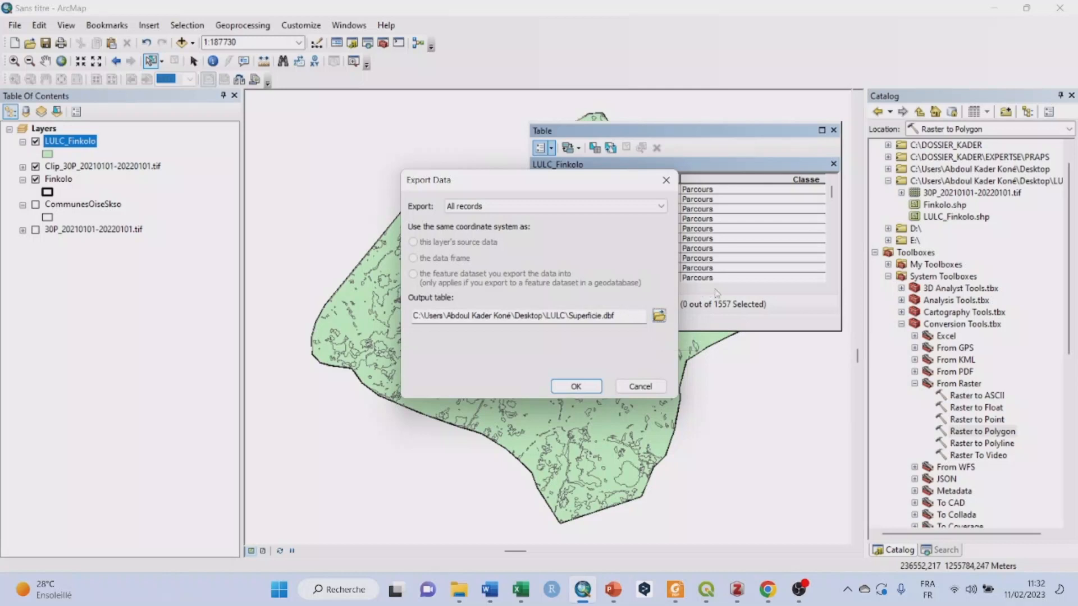
click(576, 386)
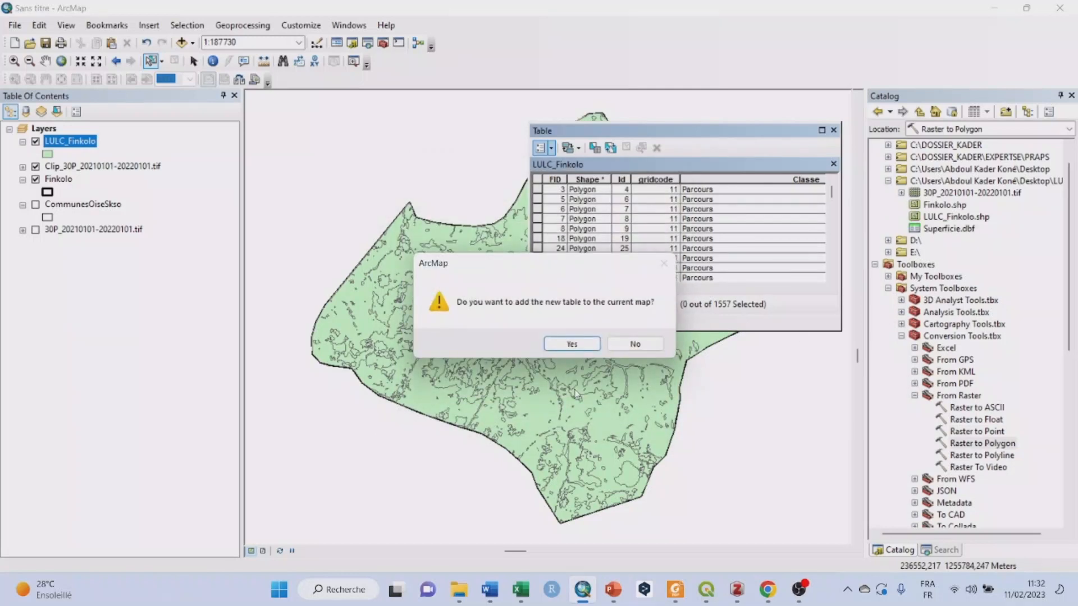
click(634, 345)
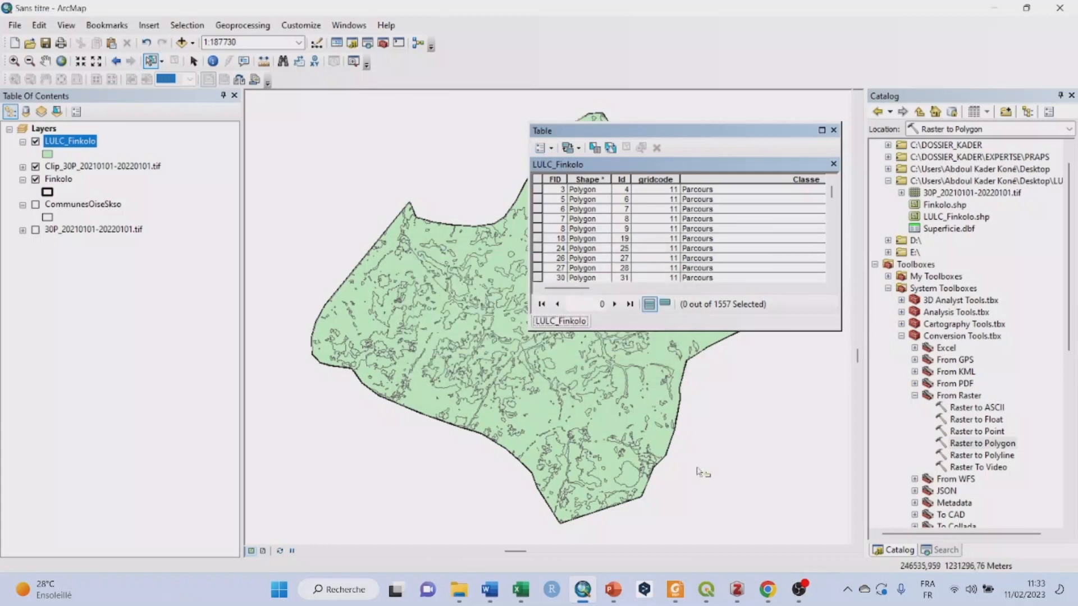
click(833, 130)
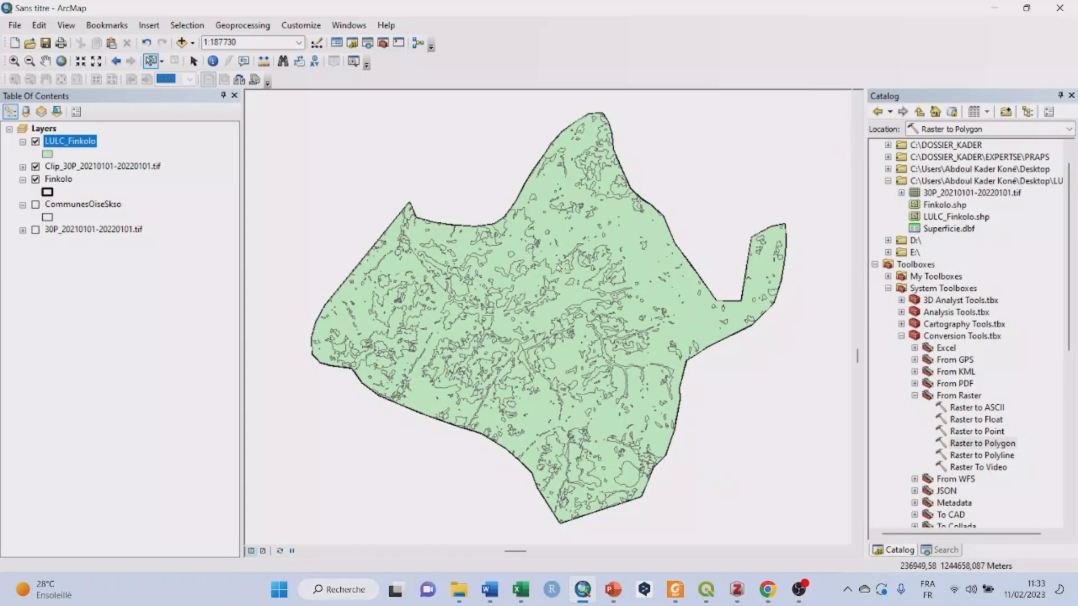
Symbolize the LULC_Finkolo layer by unique values of the Classe field, adding all values and excluding <all other values>.
click(194, 61)
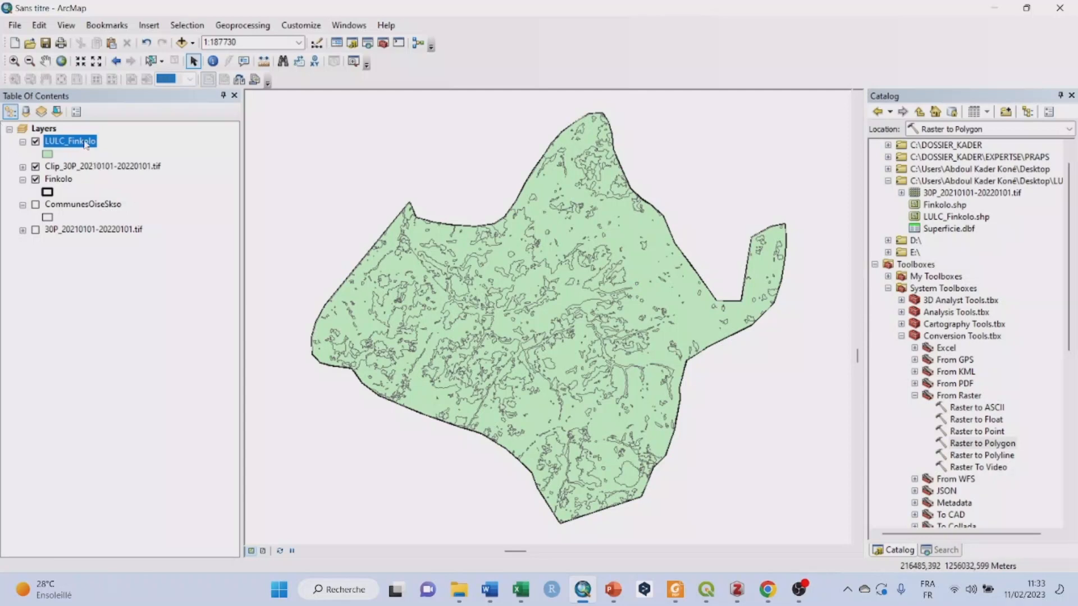
right_click(86, 145)
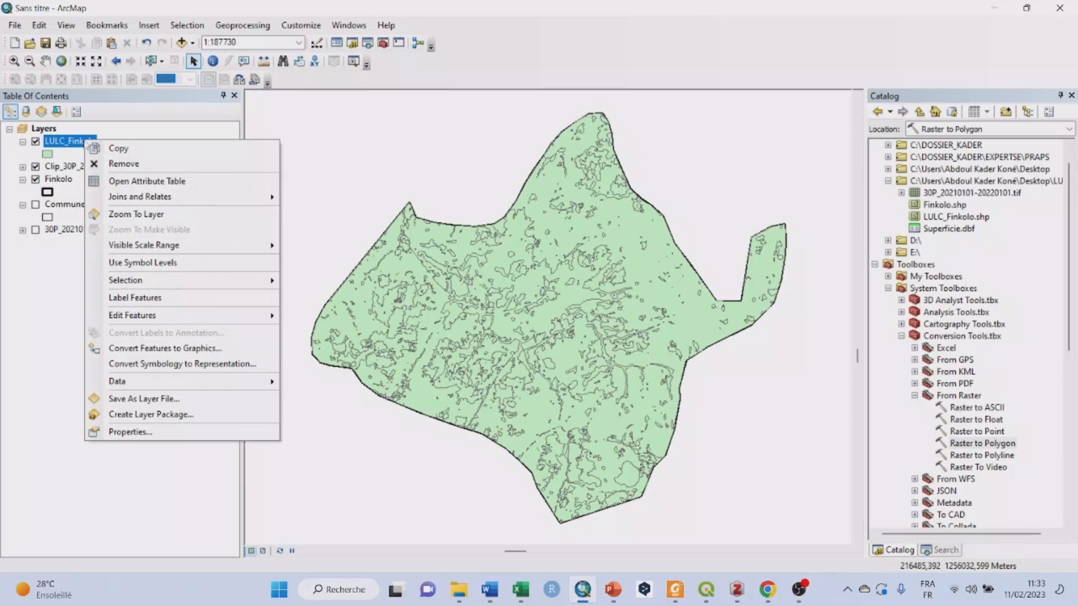
click(161, 431)
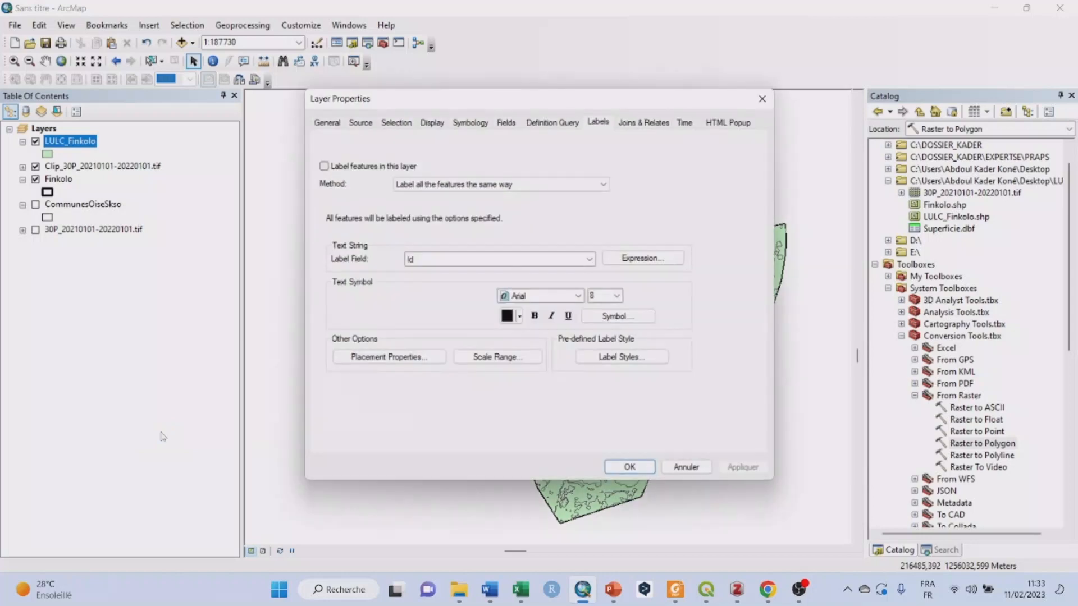
click(469, 123)
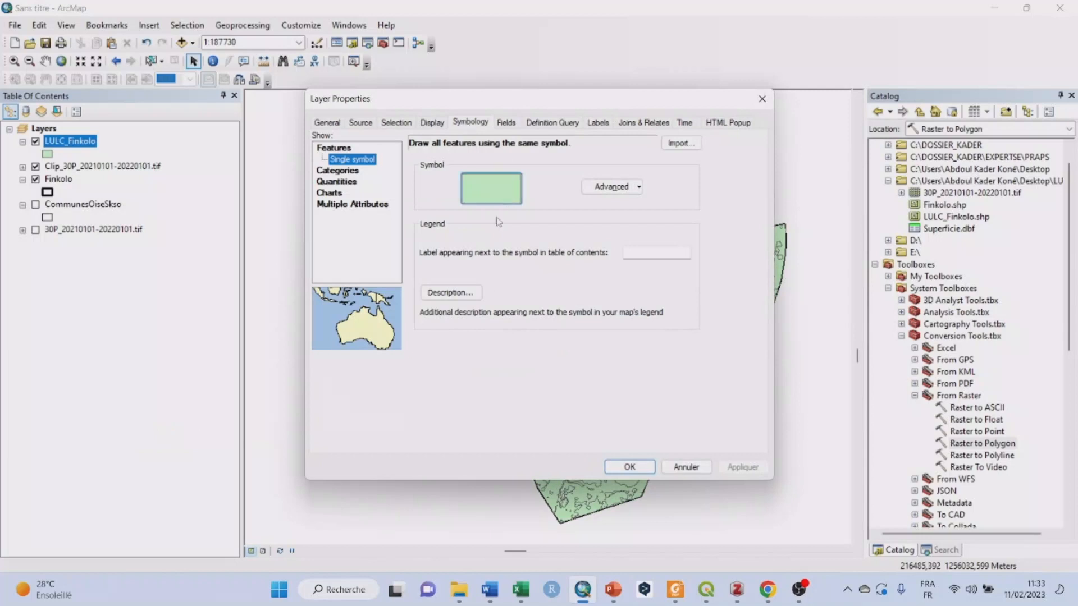
click(357, 171)
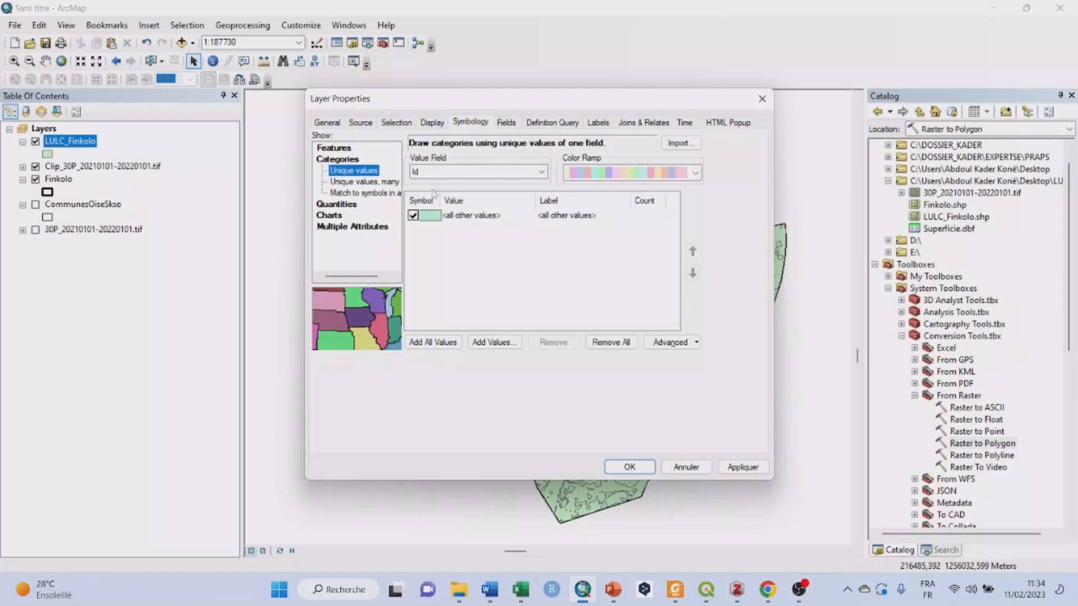
click(542, 174)
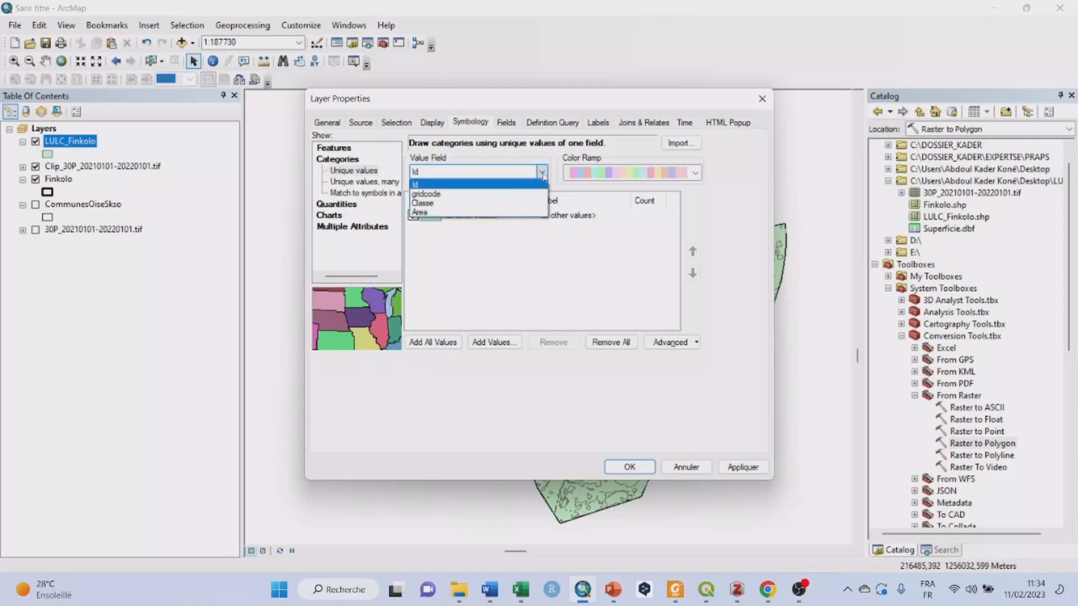
click(466, 203)
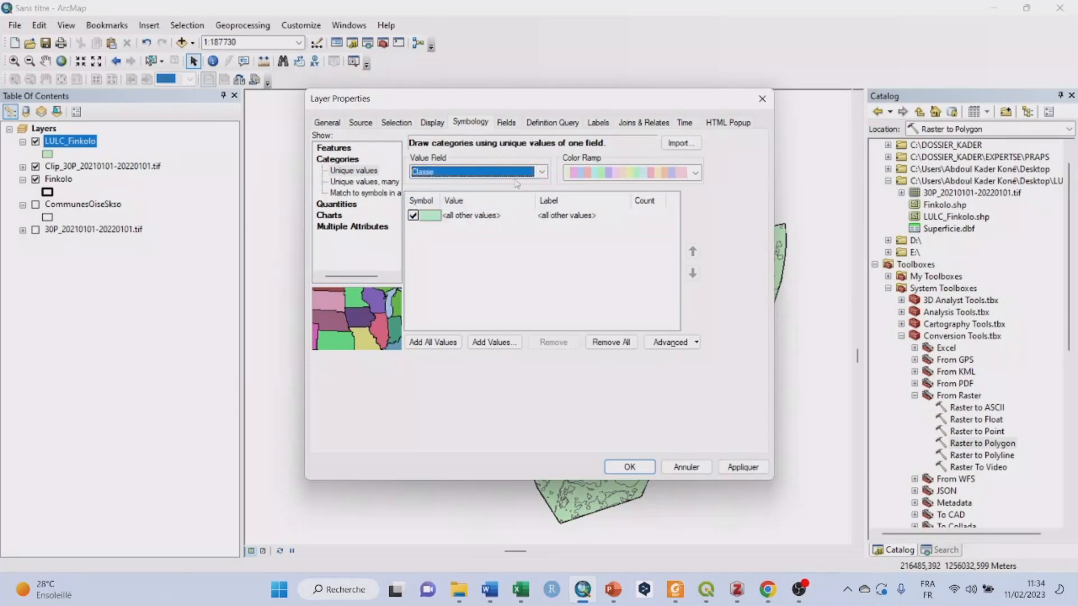
click(414, 217)
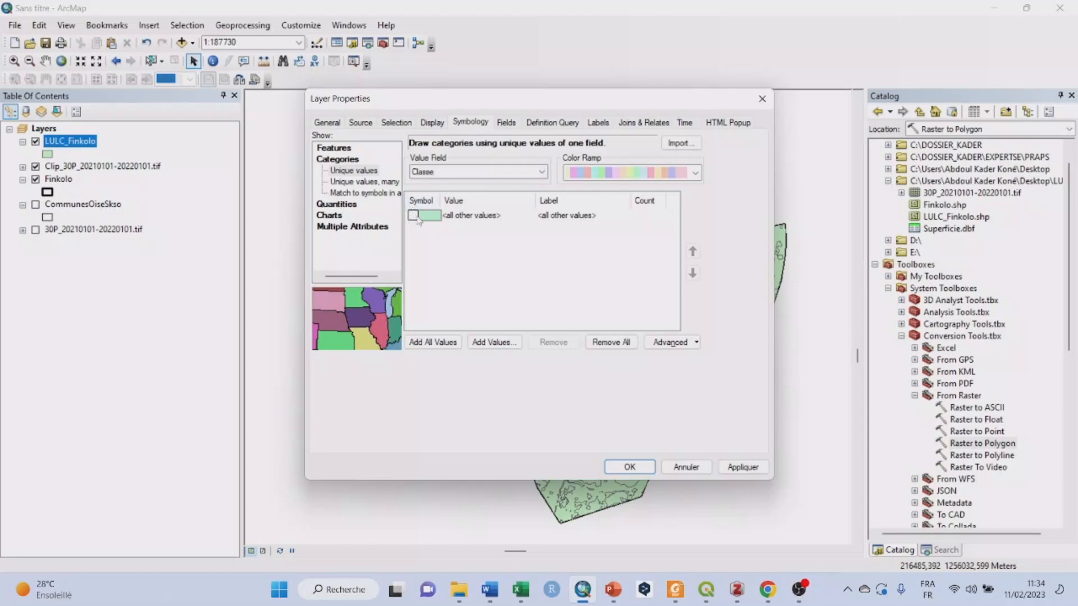
click(431, 347)
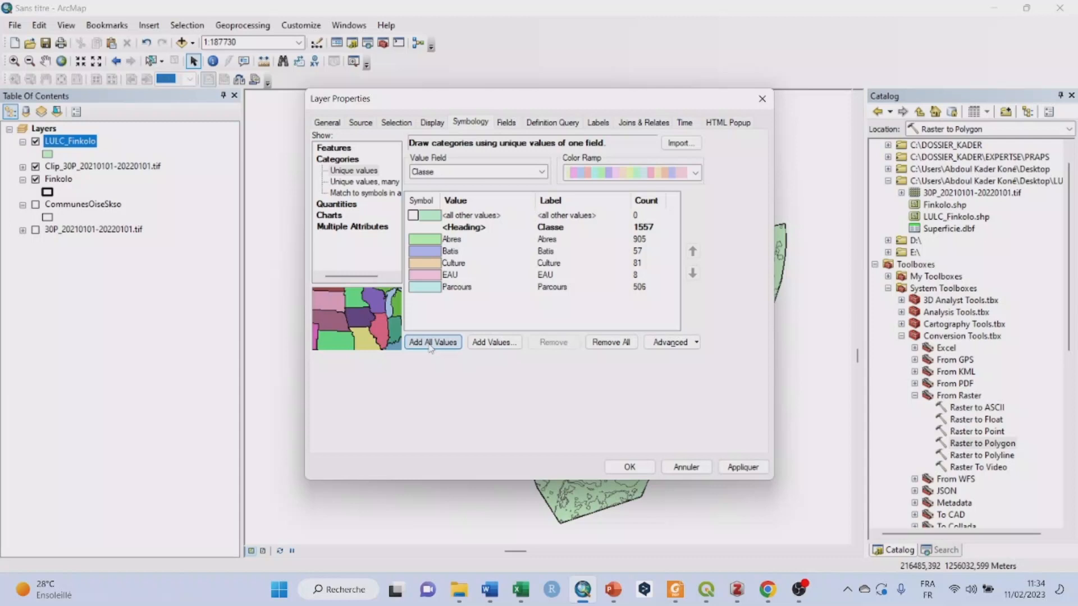
Set the fill color of the Abres class symbol to dark green.
double_click(423, 240)
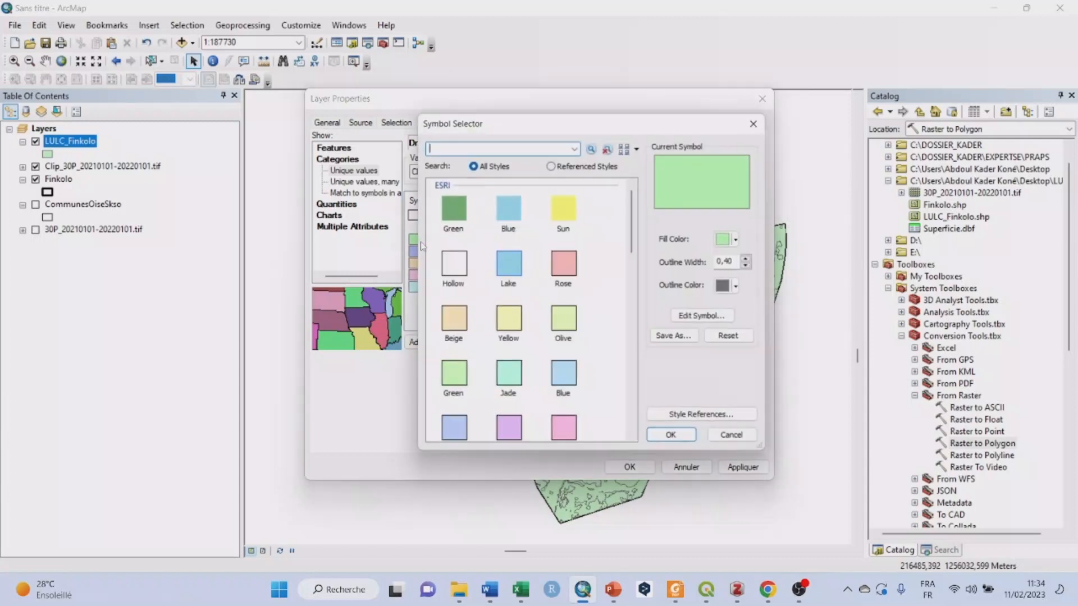
click(741, 241)
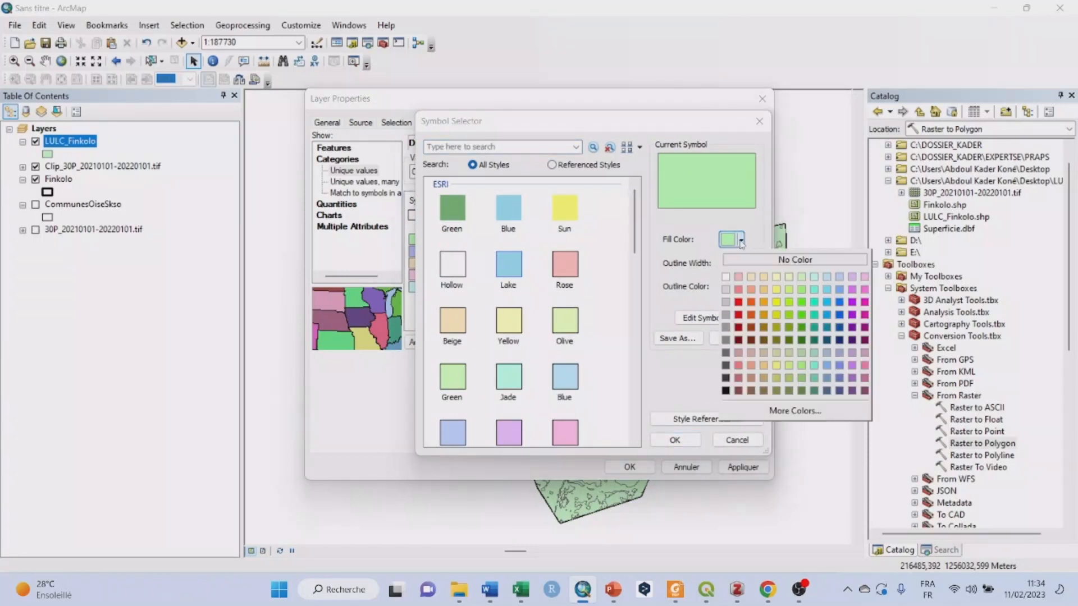
click(802, 329)
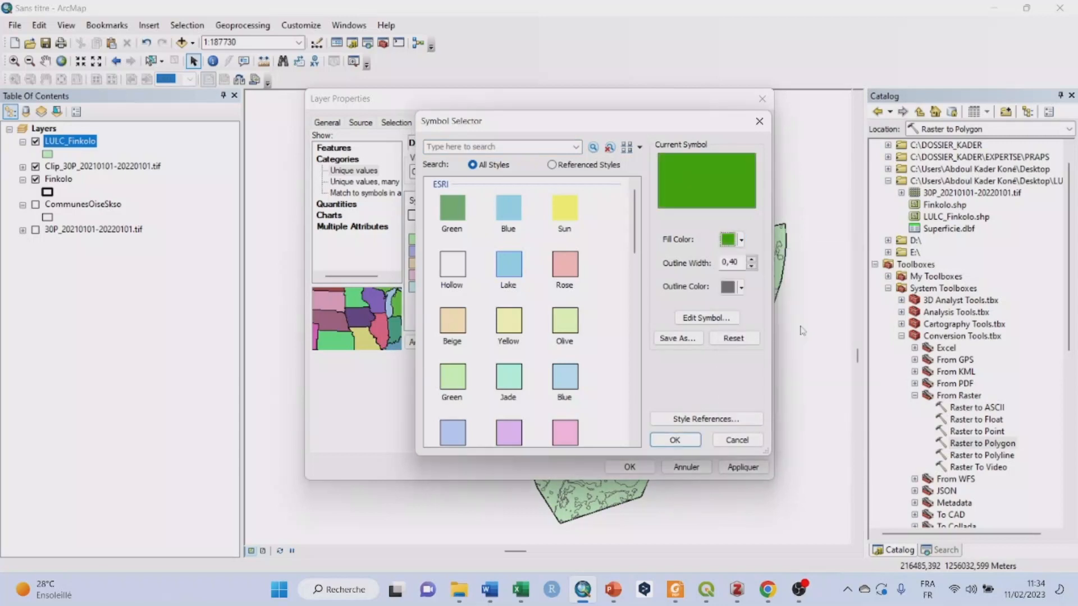
click(665, 439)
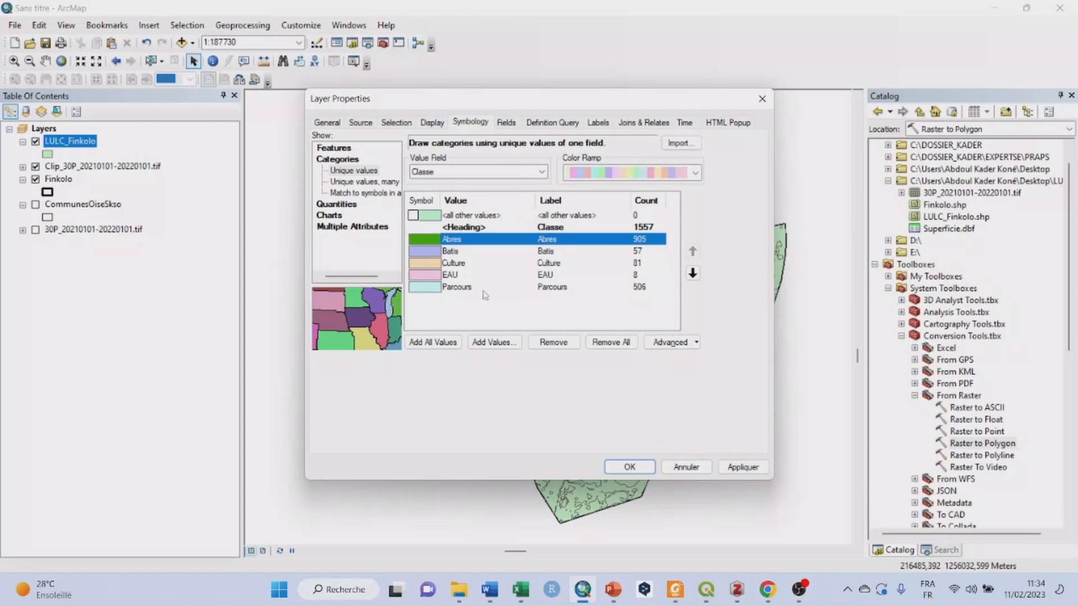
Set the fill color of the Batis class symbol to red.
double_click(429, 258)
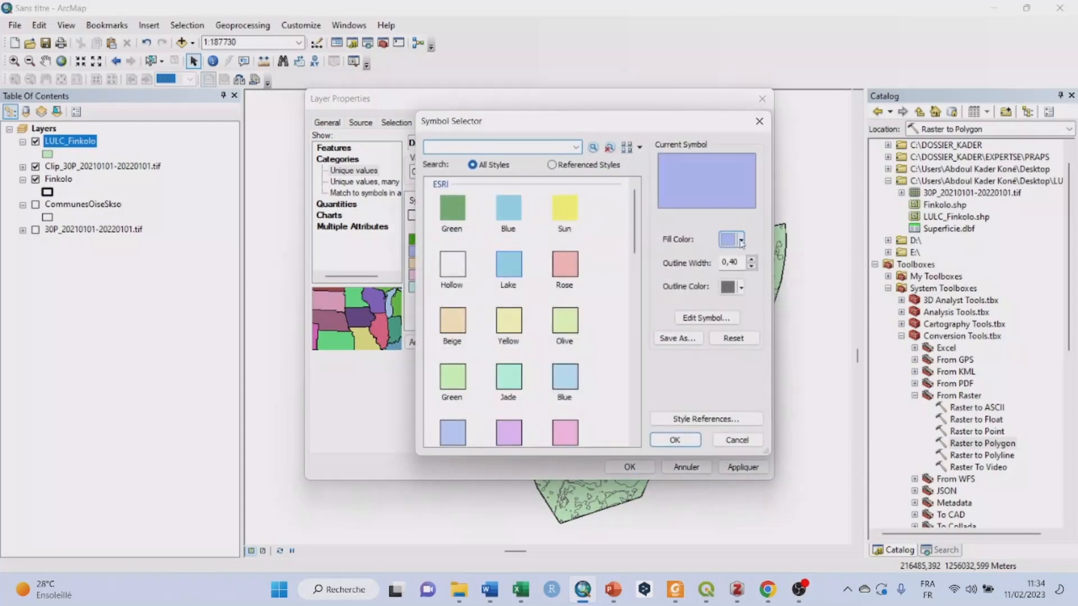
click(740, 241)
click(739, 303)
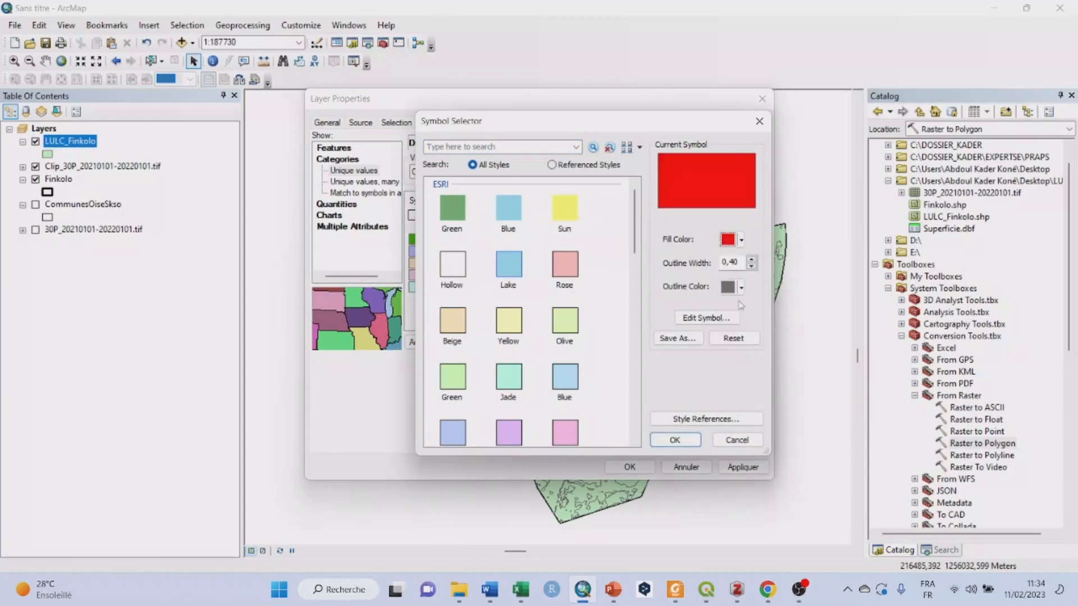
click(675, 442)
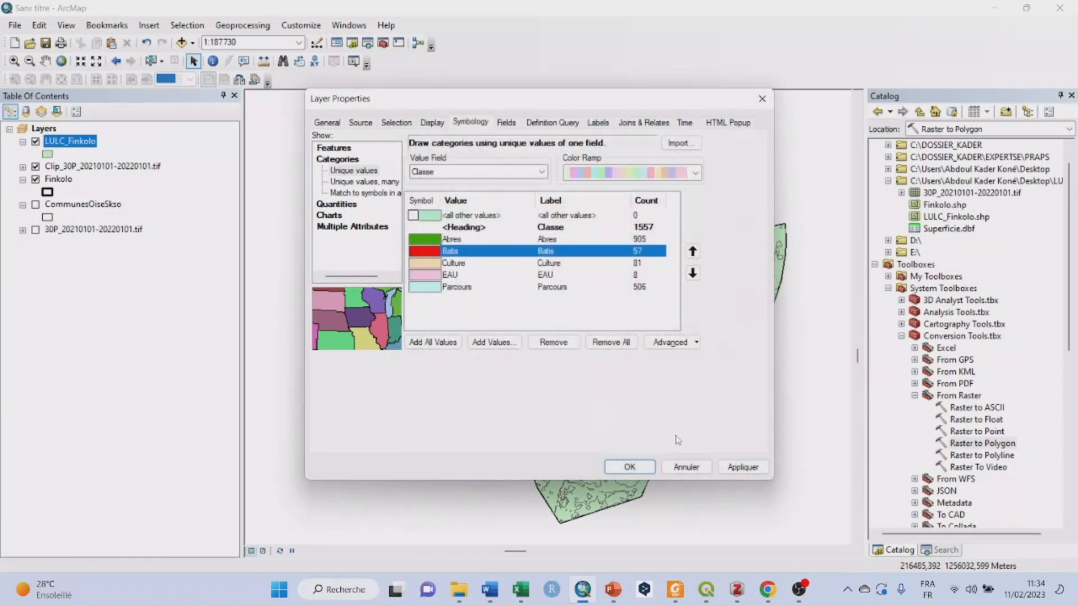
Set the fill color of the EAU class symbol to blue.
double_click(431, 277)
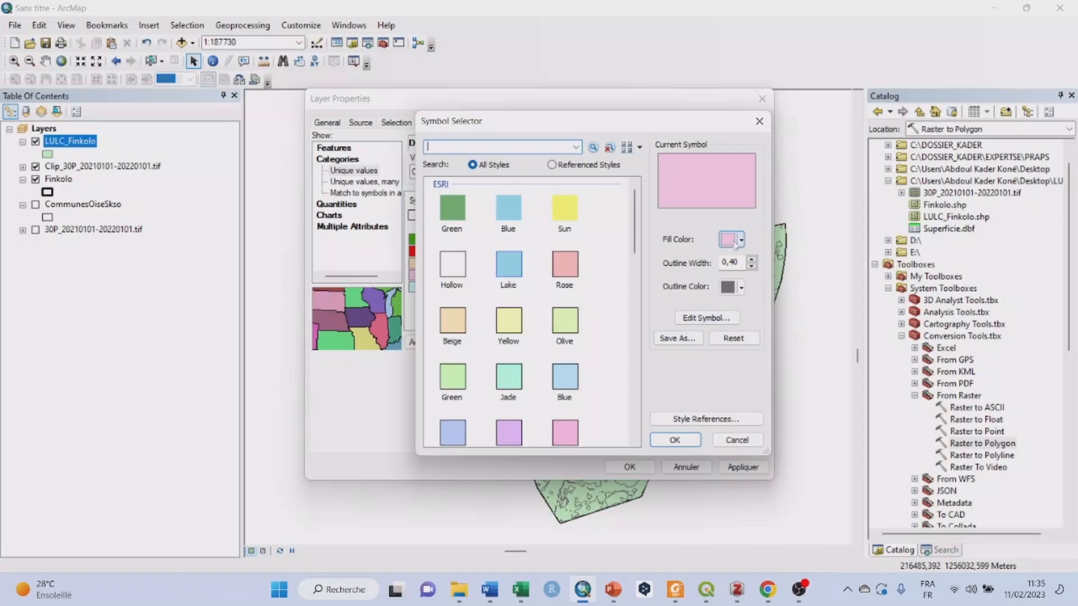
click(736, 241)
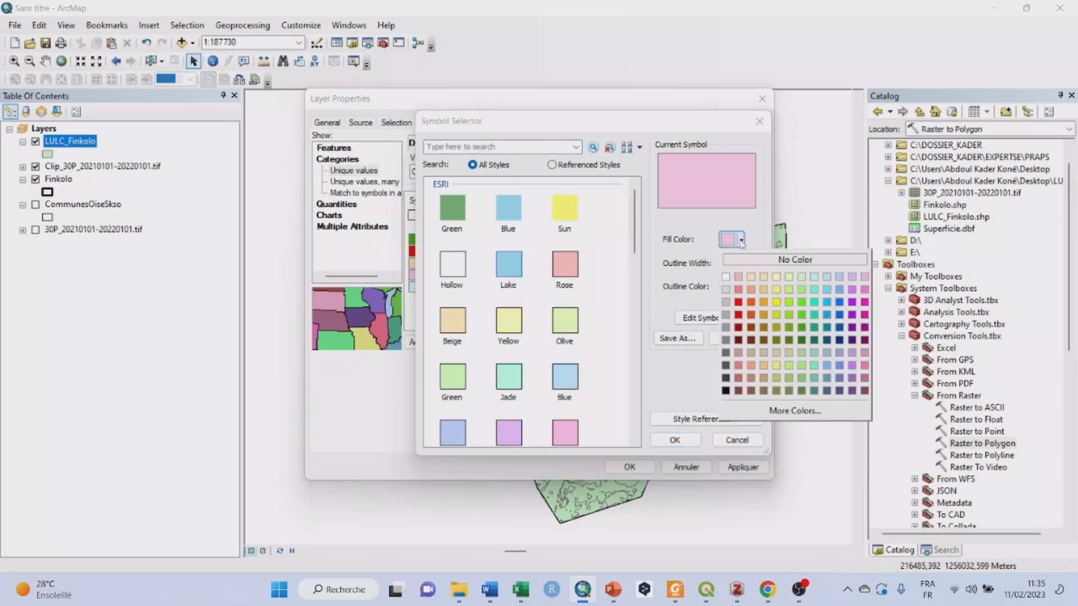
click(839, 313)
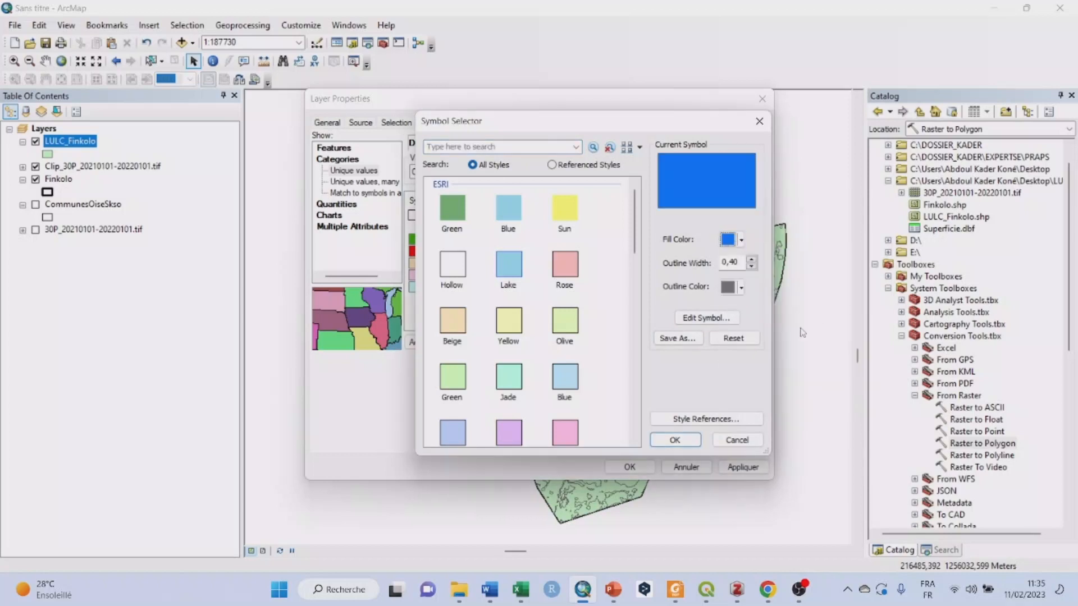
click(676, 441)
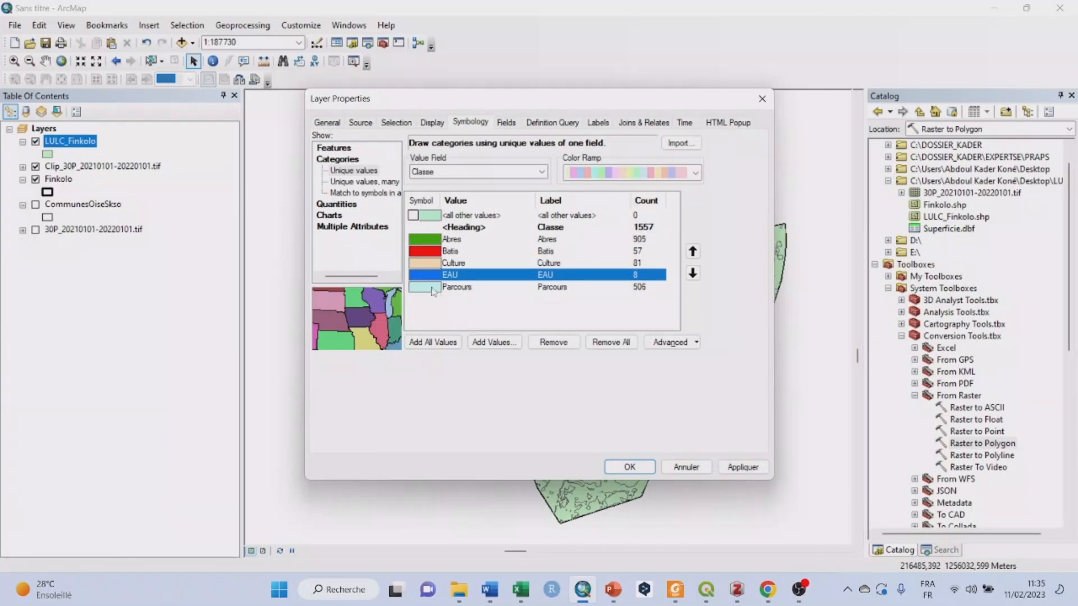
Give the Parcours class symbol a bright yellow-green fill and an outline width of 0.
double_click(434, 290)
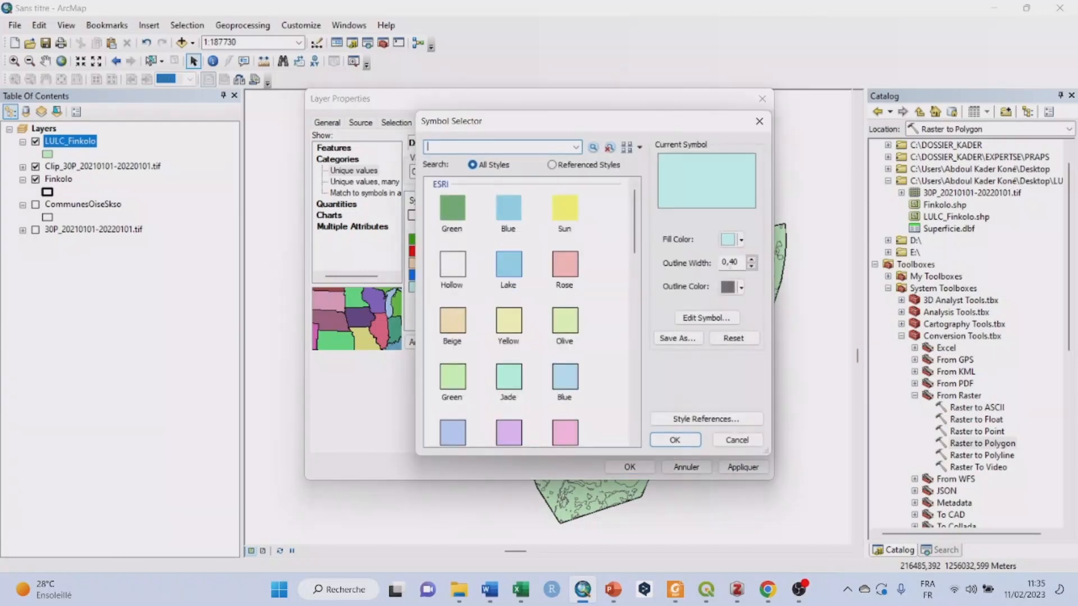
click(740, 240)
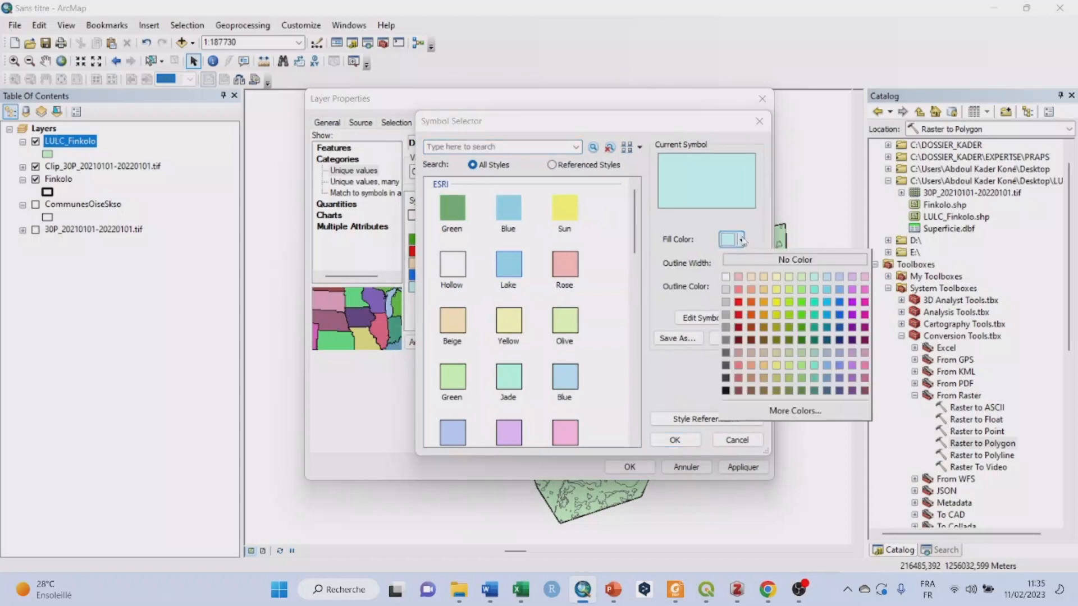
click(792, 304)
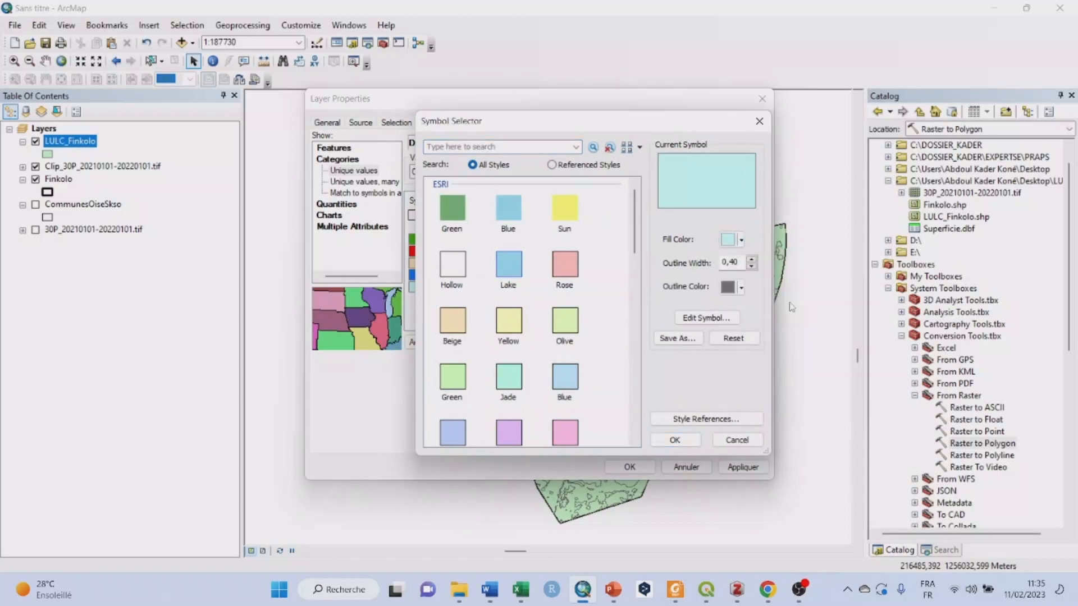
click(751, 268)
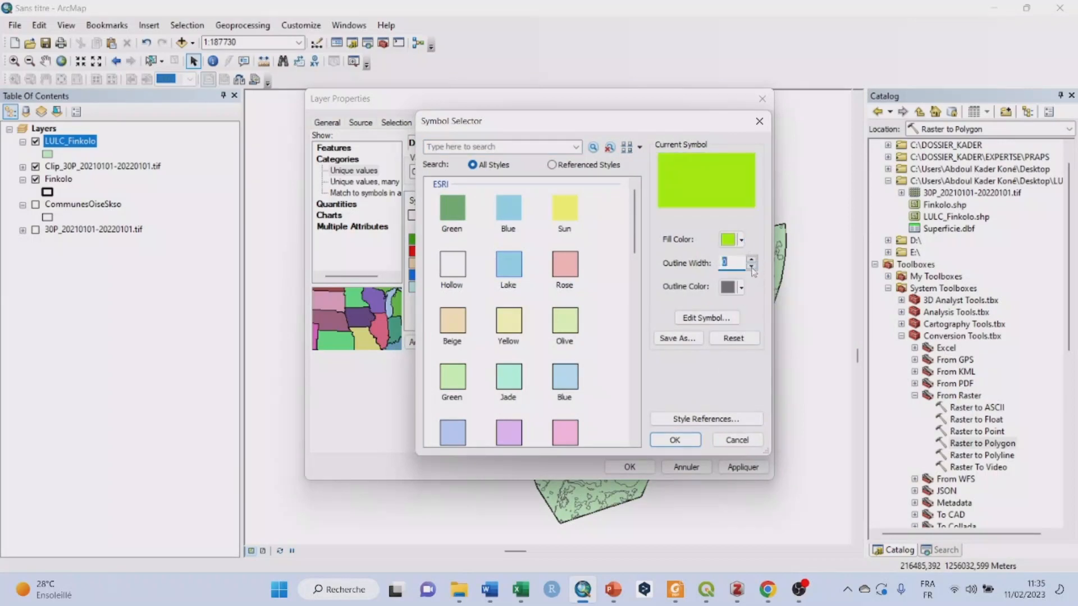
click(674, 440)
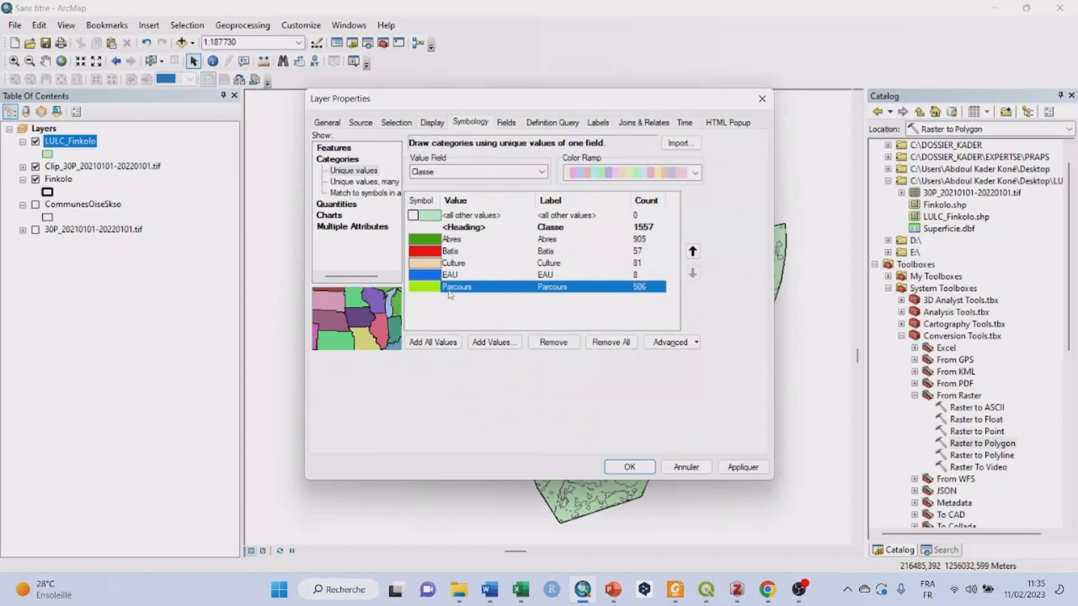
Set the outline width of the EAU and Culture class symbols to 0.
double_click(425, 274)
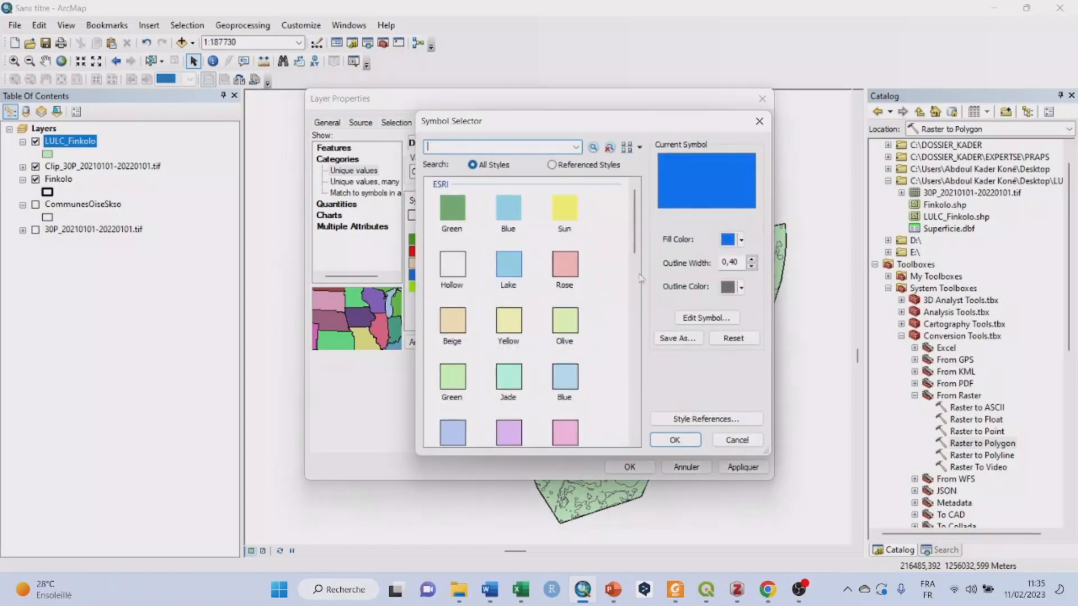
click(752, 267)
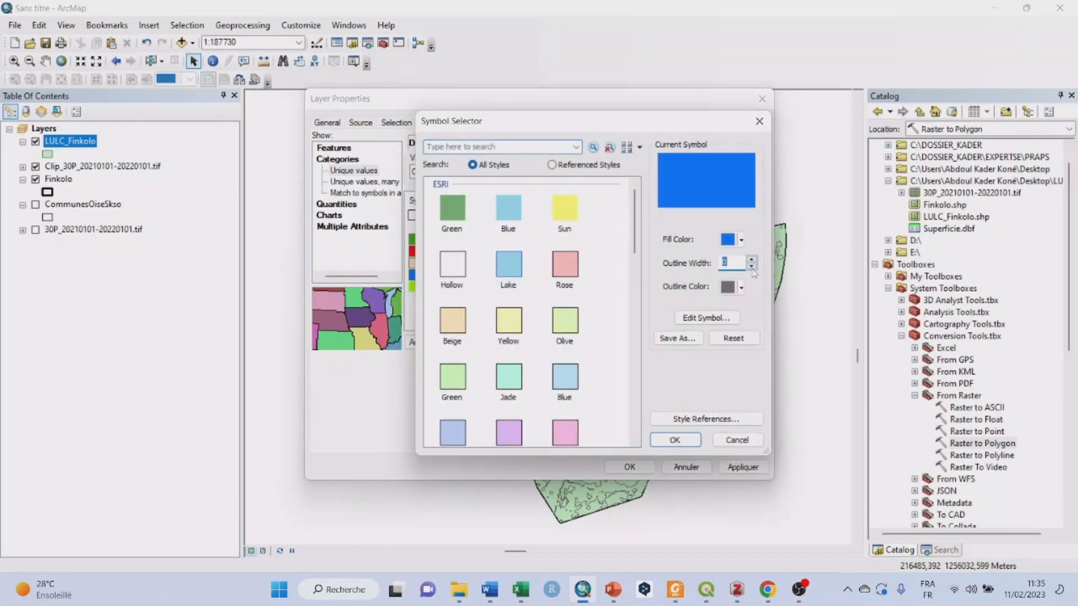
click(664, 441)
double_click(430, 267)
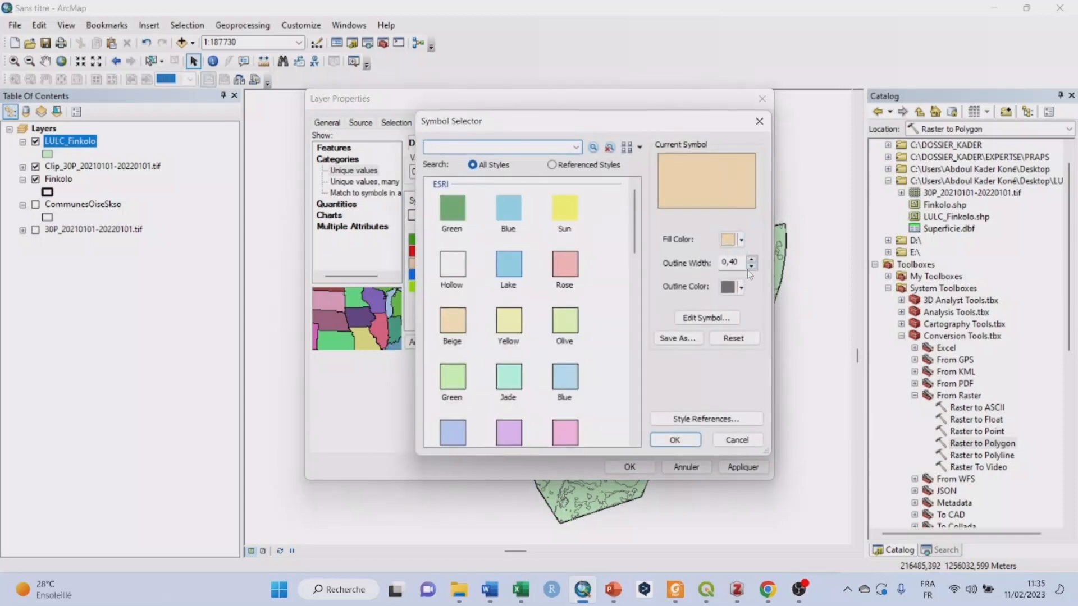
click(751, 268)
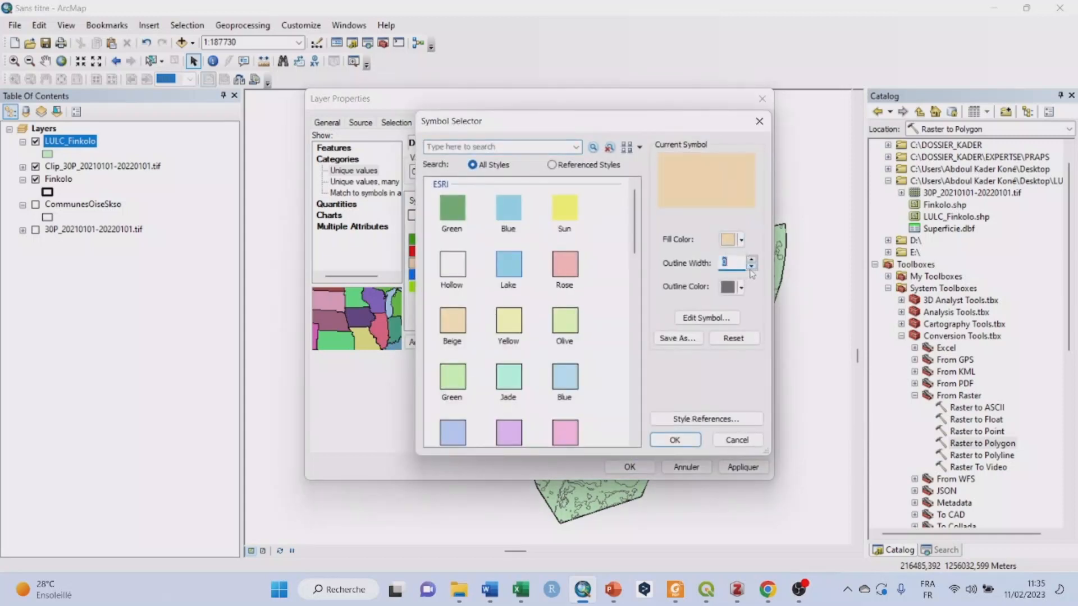
click(675, 440)
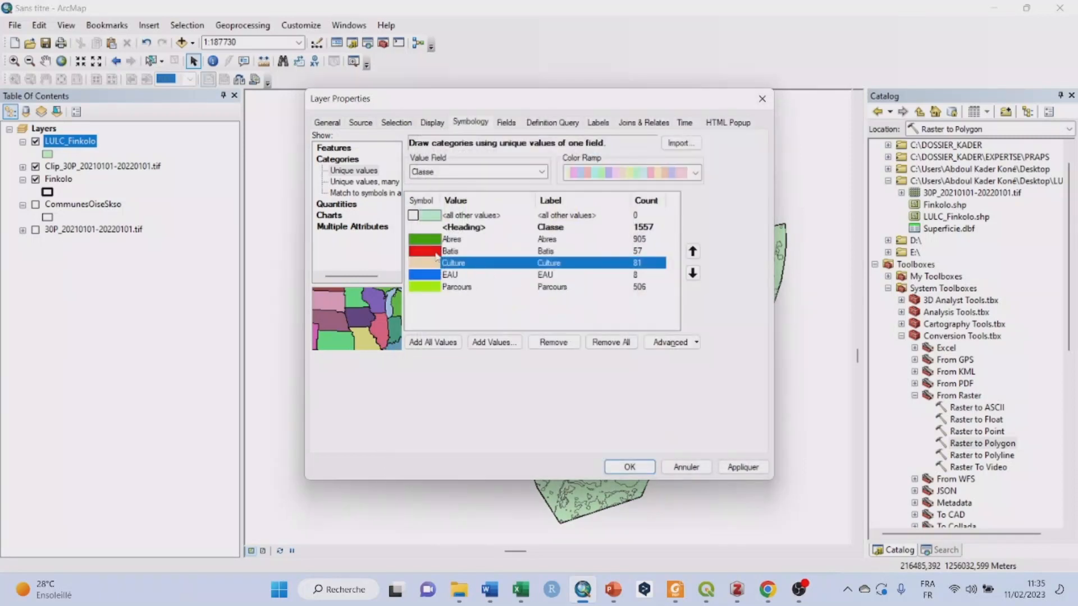
Set the outline width of the Batis and Abres class symbols to 0 and apply the symbology to the layer.
double_click(435, 252)
click(753, 267)
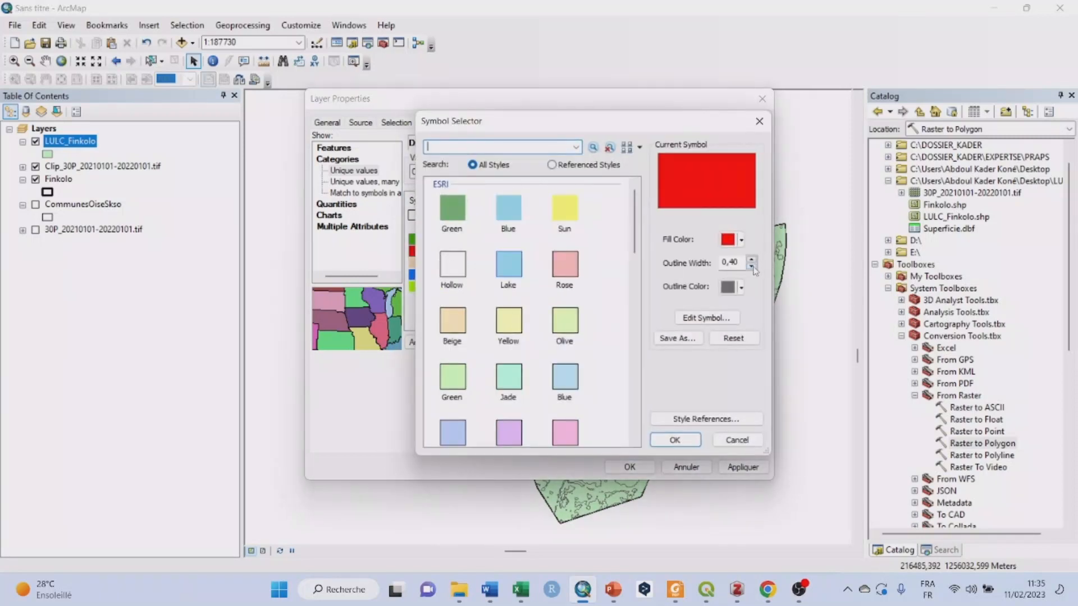
click(674, 440)
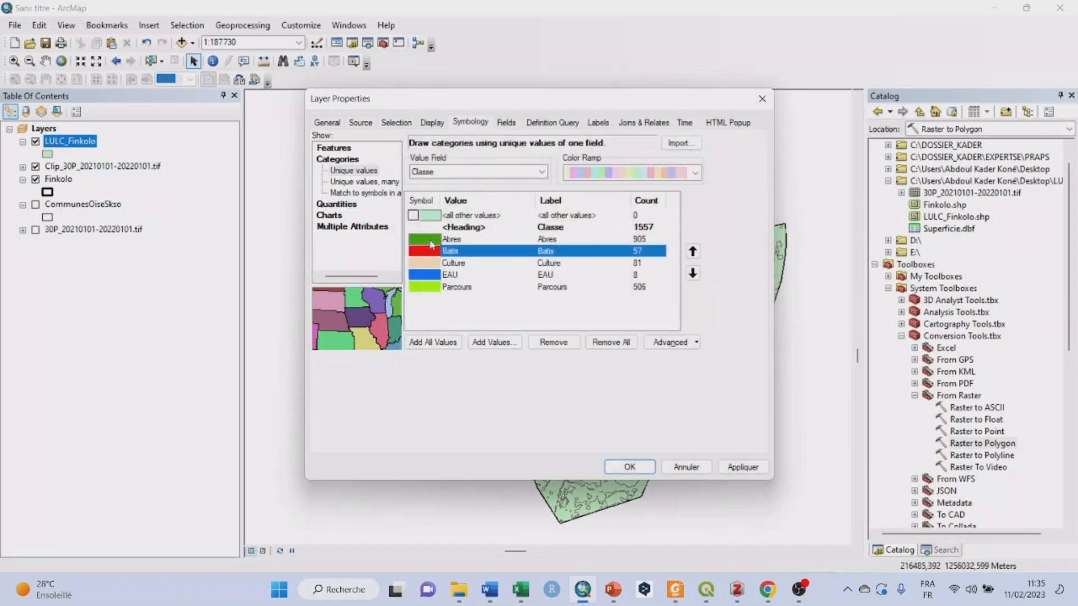
double_click(452, 239)
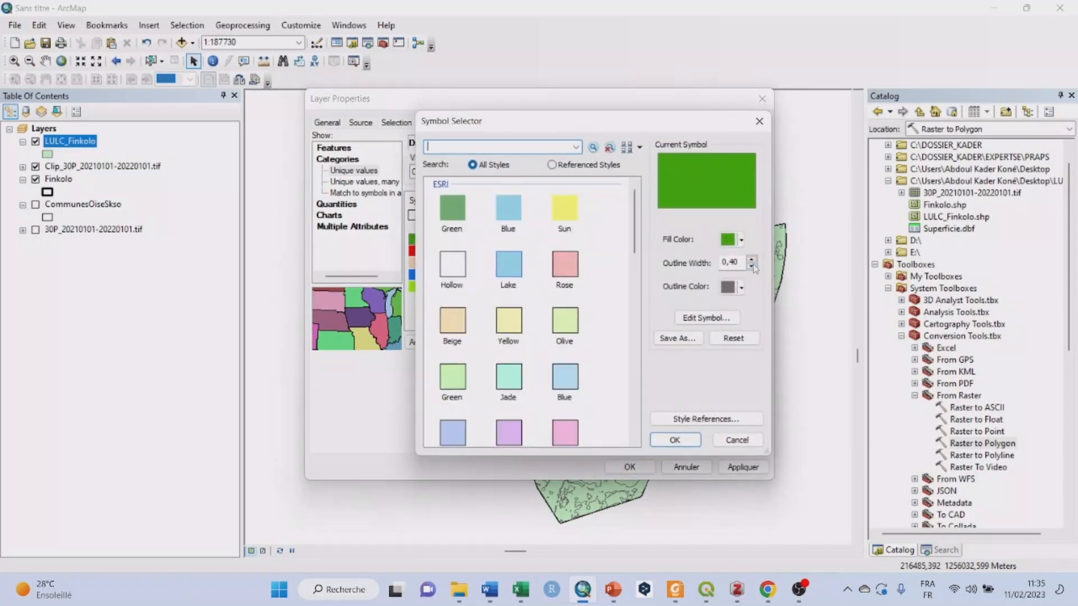
click(752, 267)
click(675, 440)
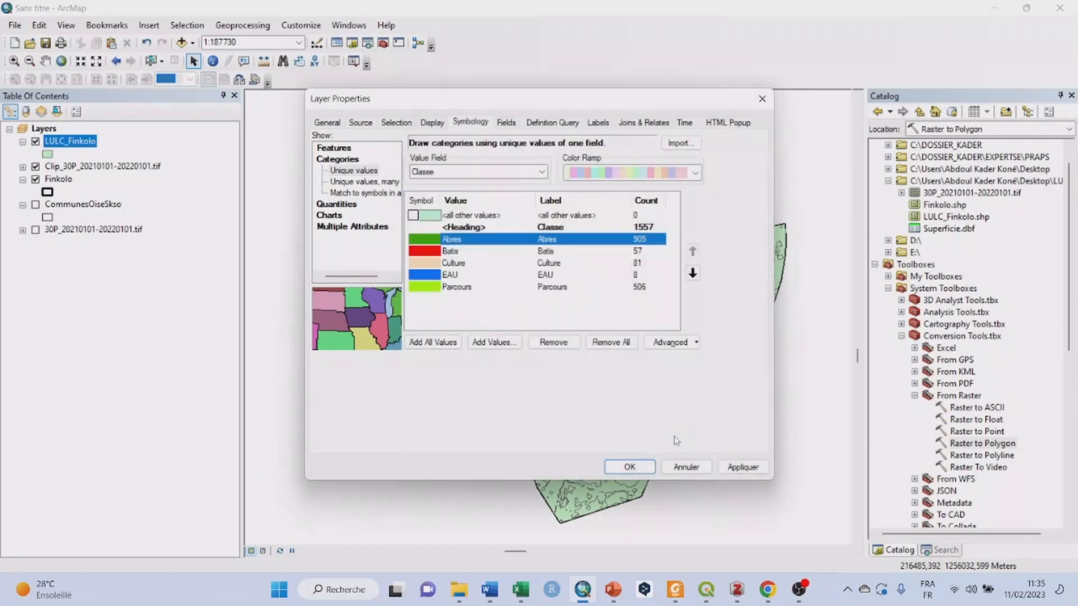
click(742, 467)
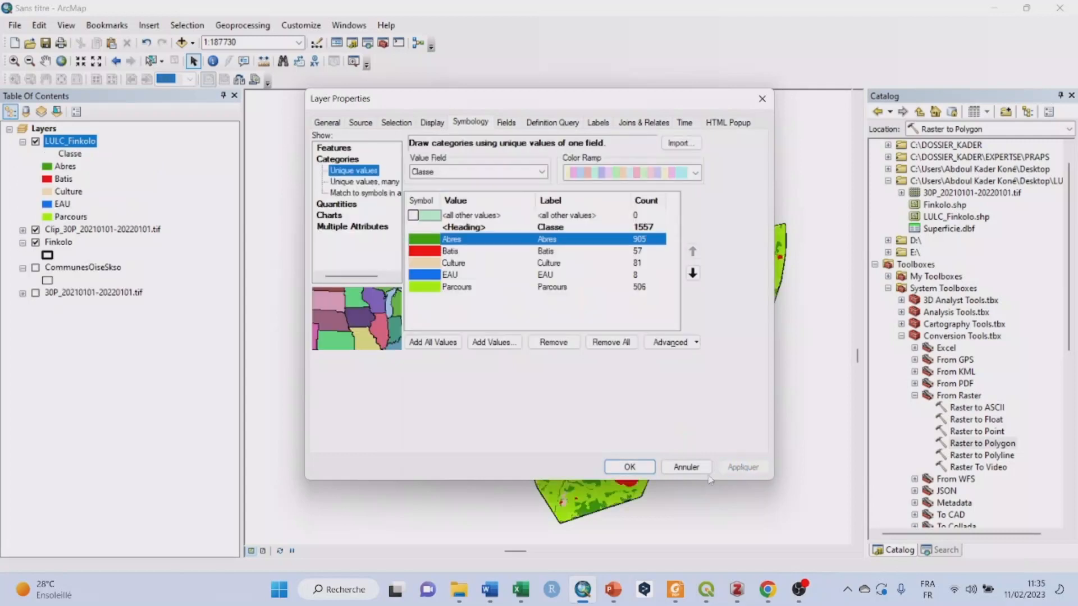
click(629, 467)
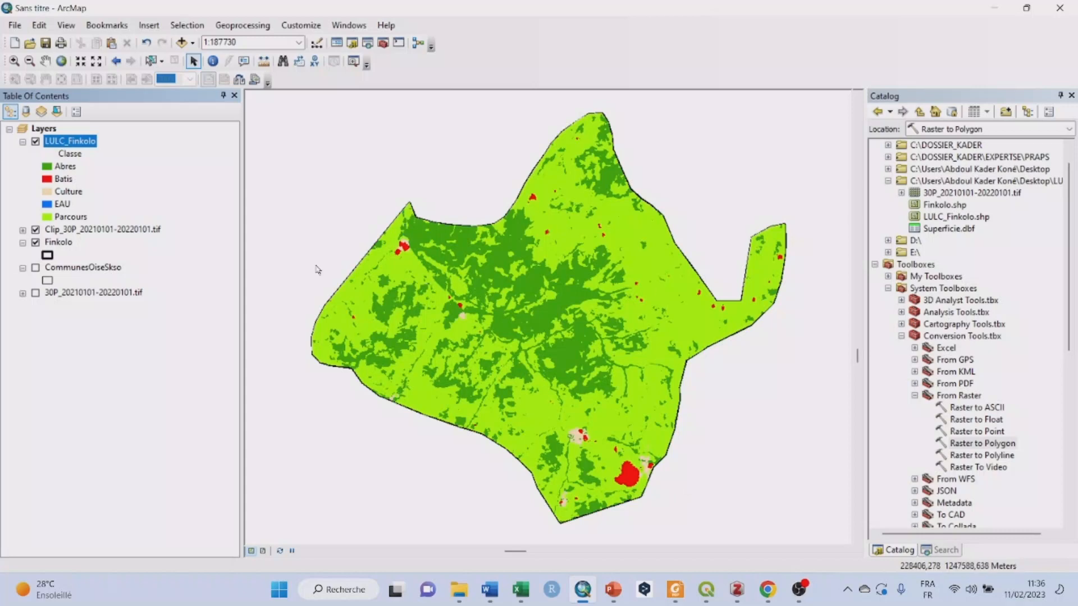
Move the Finkolo layer above LULC_Finkolo in the layer order and switch the map to layout view.
drag(58, 242, 85, 138)
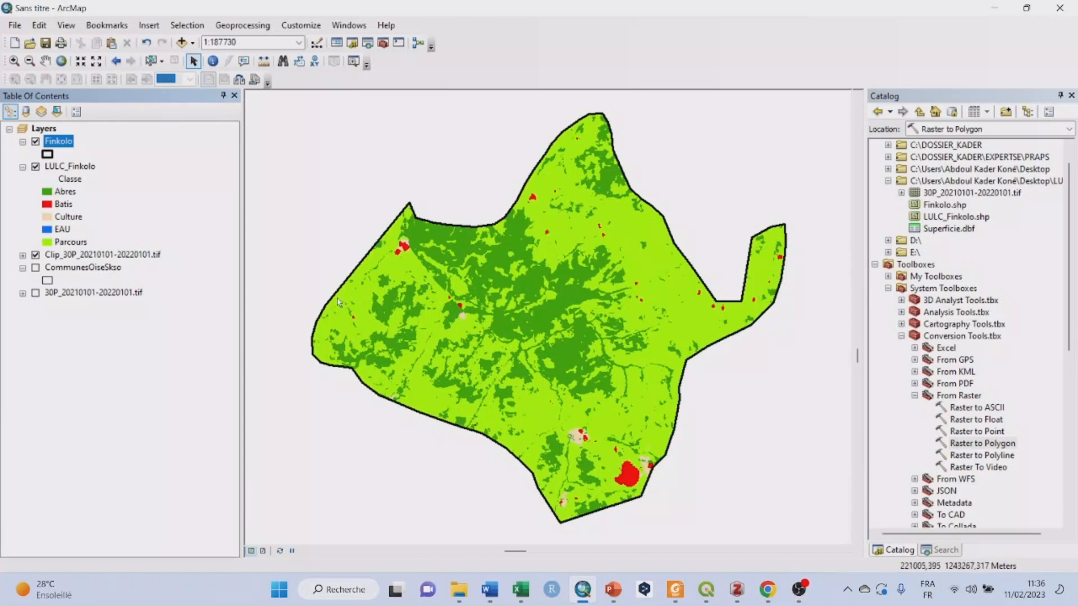
click(265, 553)
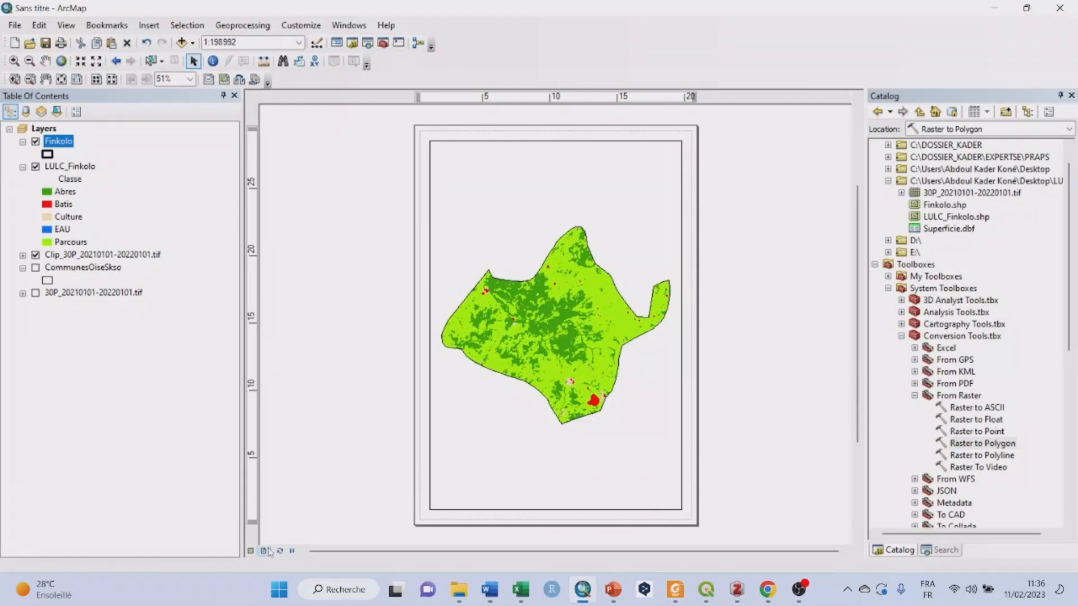
click(14, 25)
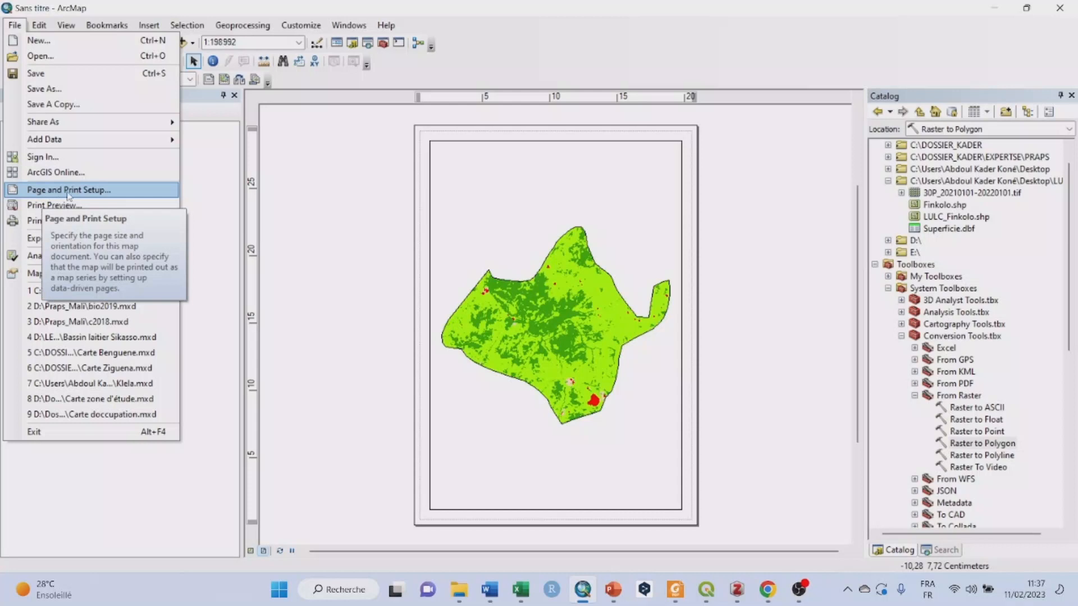
click(113, 200)
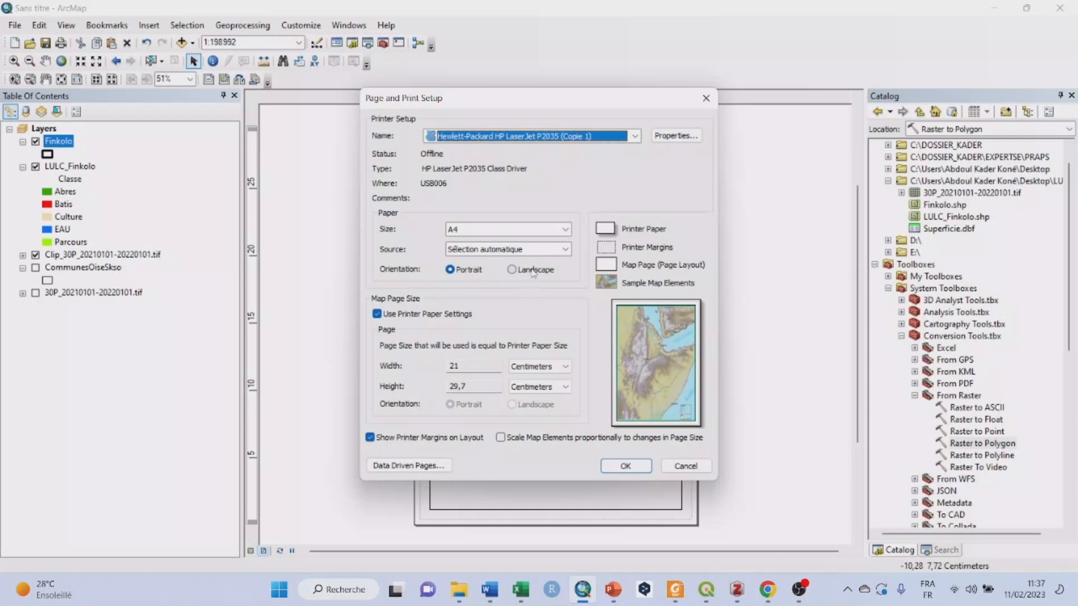
click(709, 96)
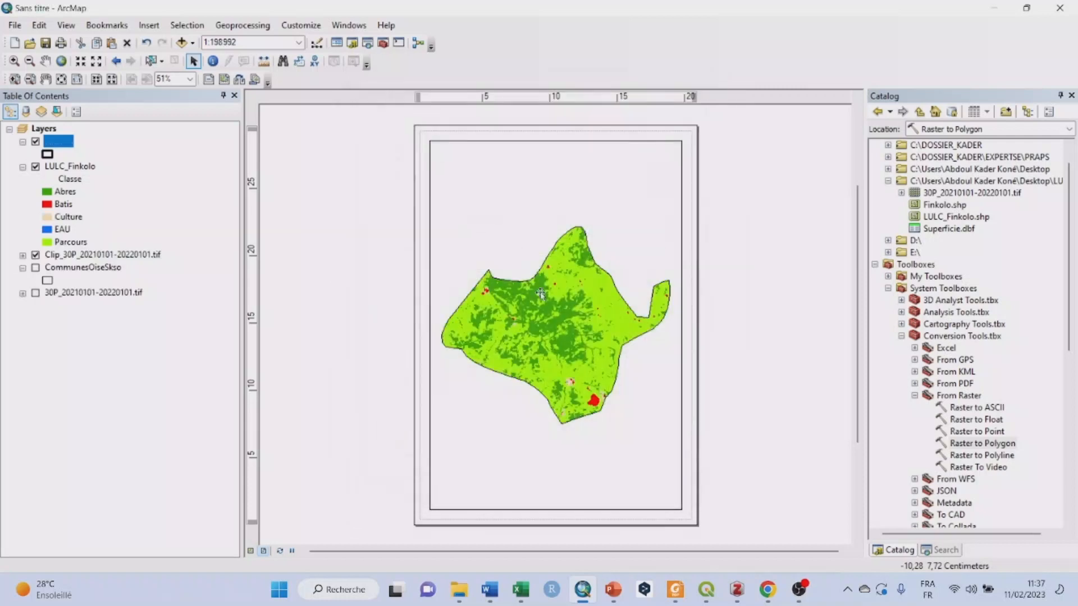
click(251, 552)
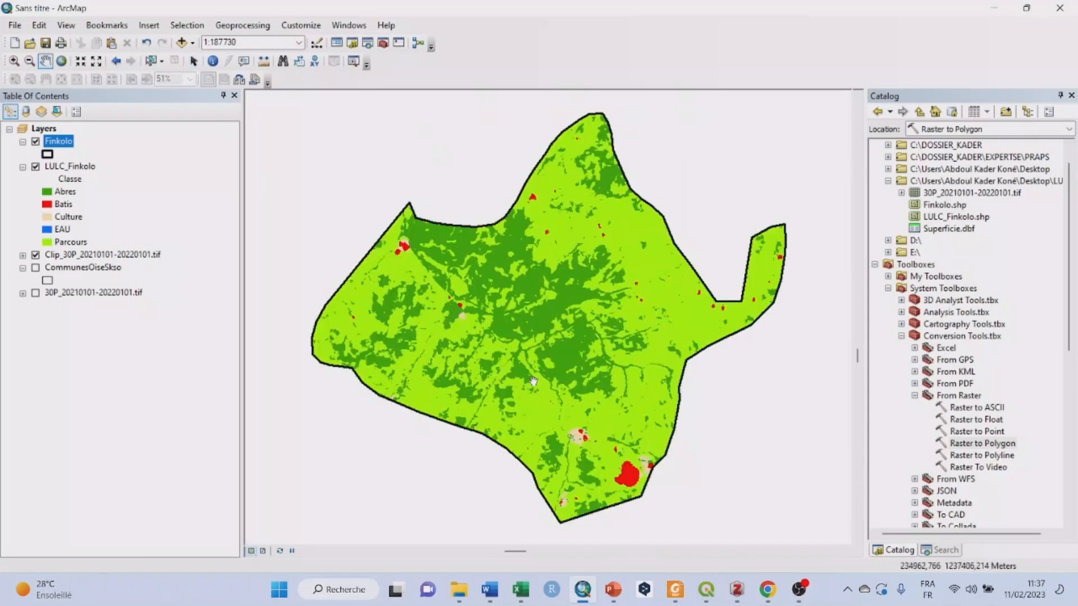
click(263, 551)
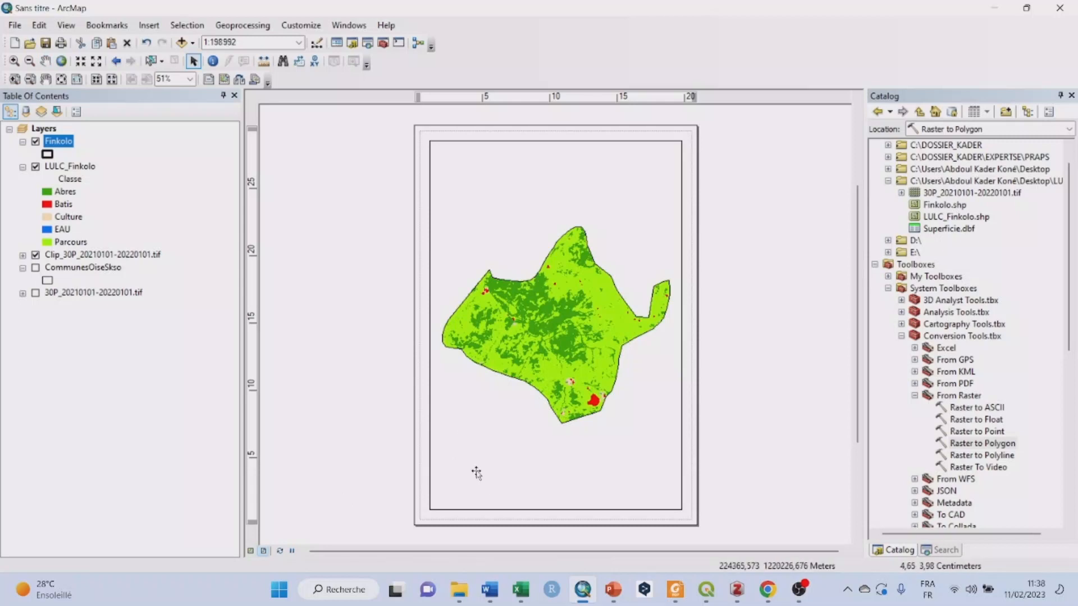
Set the page orientation to landscape, with map elements scaled proportionally to the change in page size.
click(15, 27)
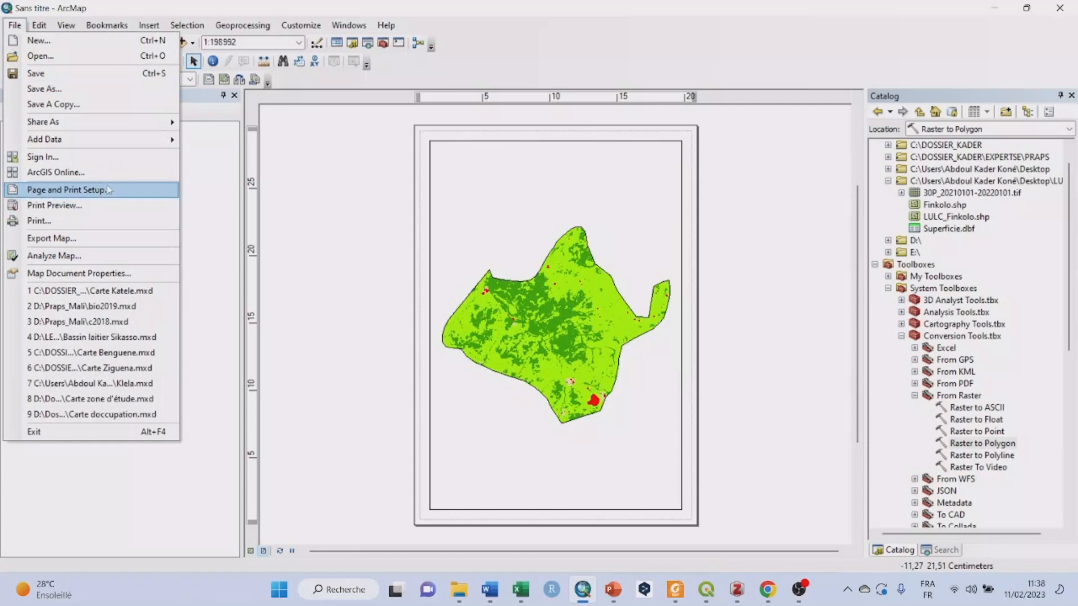
click(121, 190)
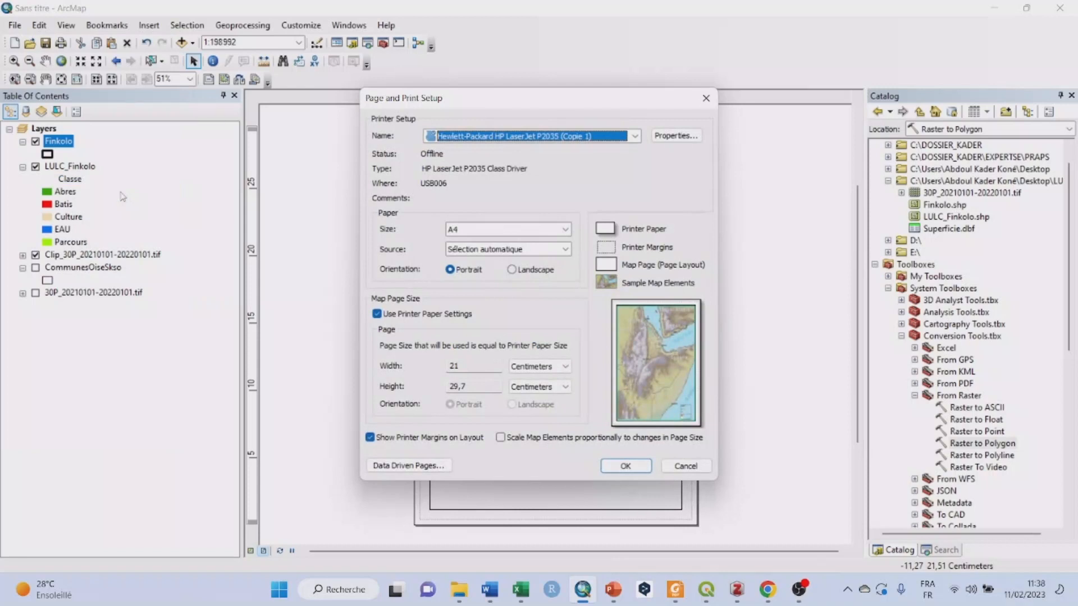
click(527, 270)
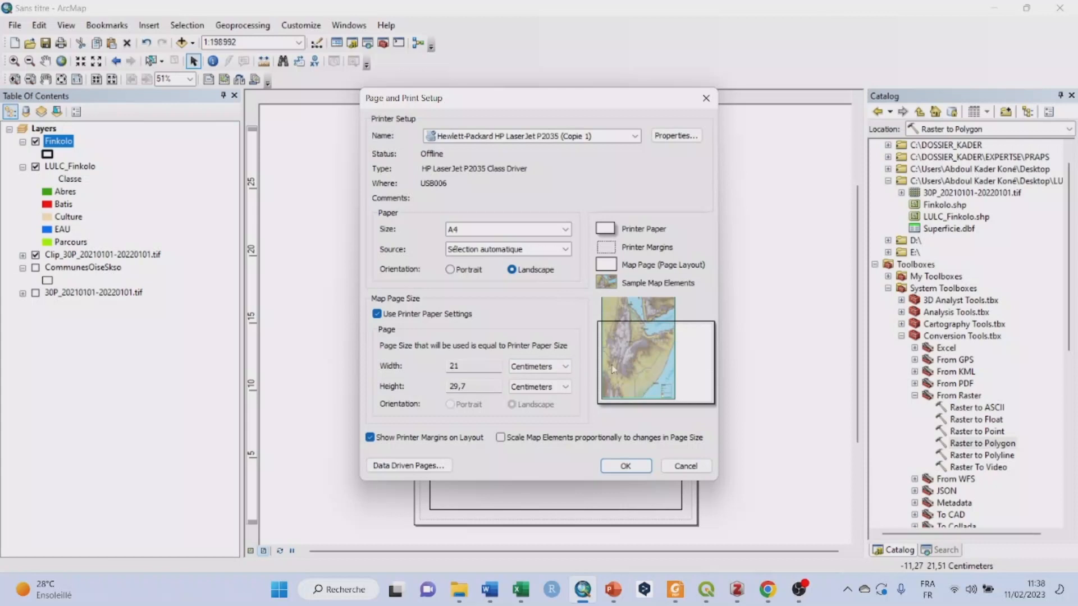
click(500, 437)
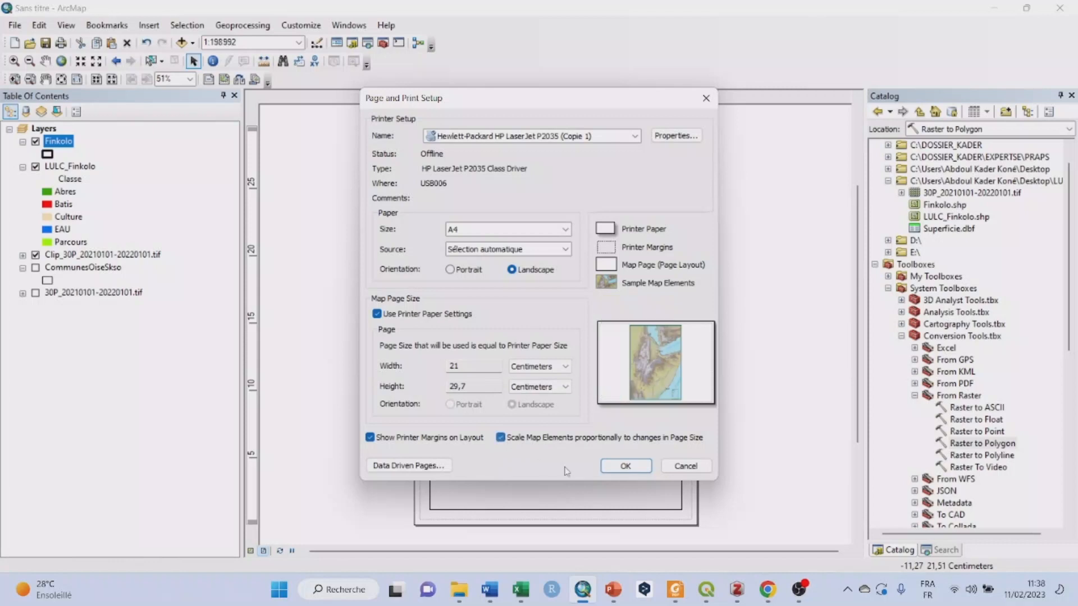
click(624, 467)
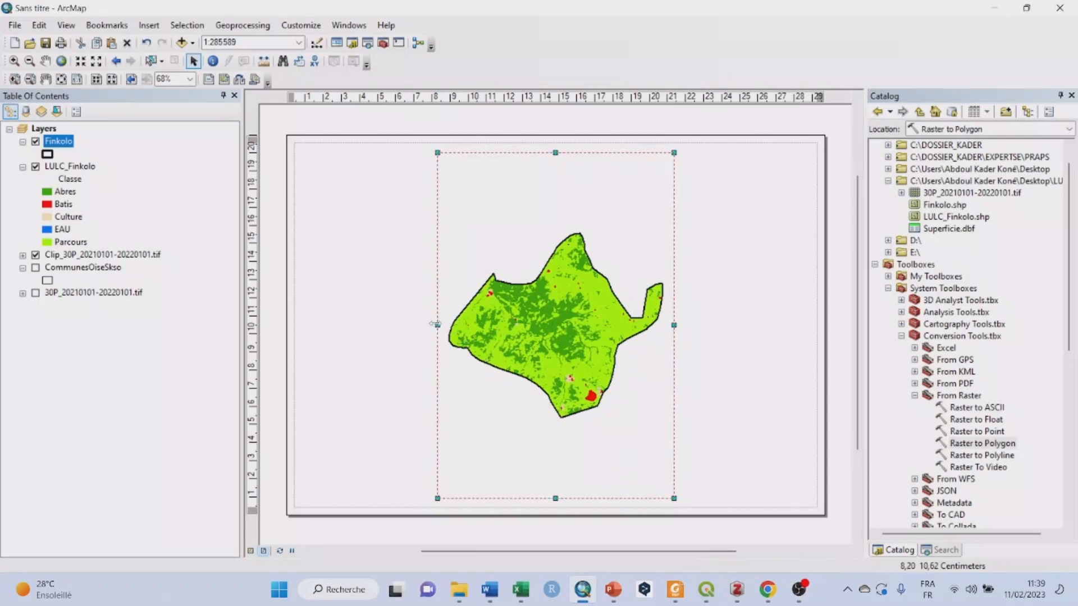
Widen the data frame on both sides to about 27 cm, nearly filling the page, and zoom the map to the Finkolo layer.
drag(437, 324, 309, 303)
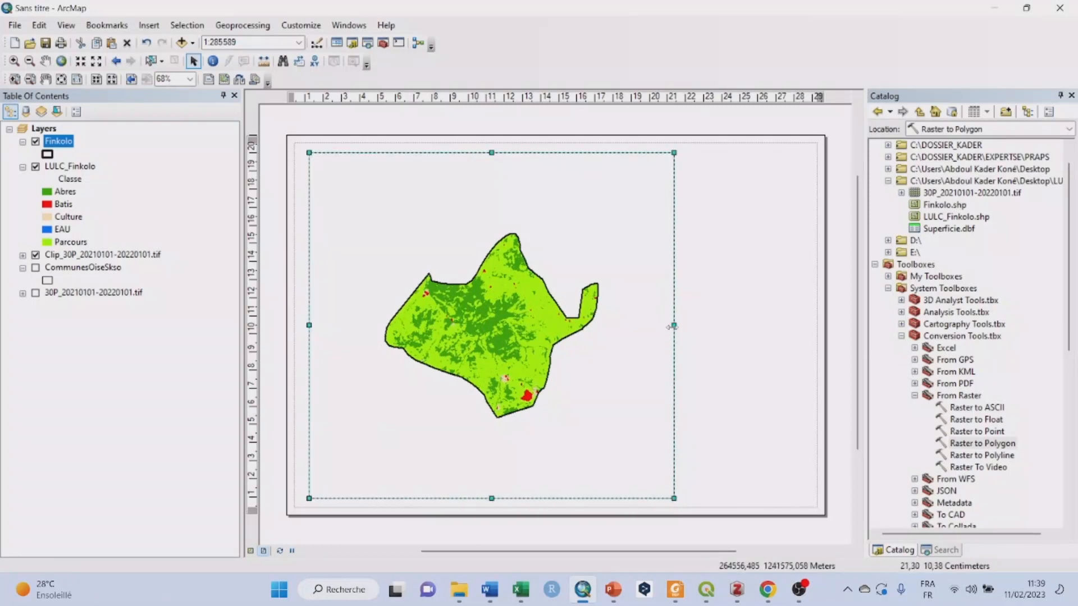
drag(673, 325, 807, 350)
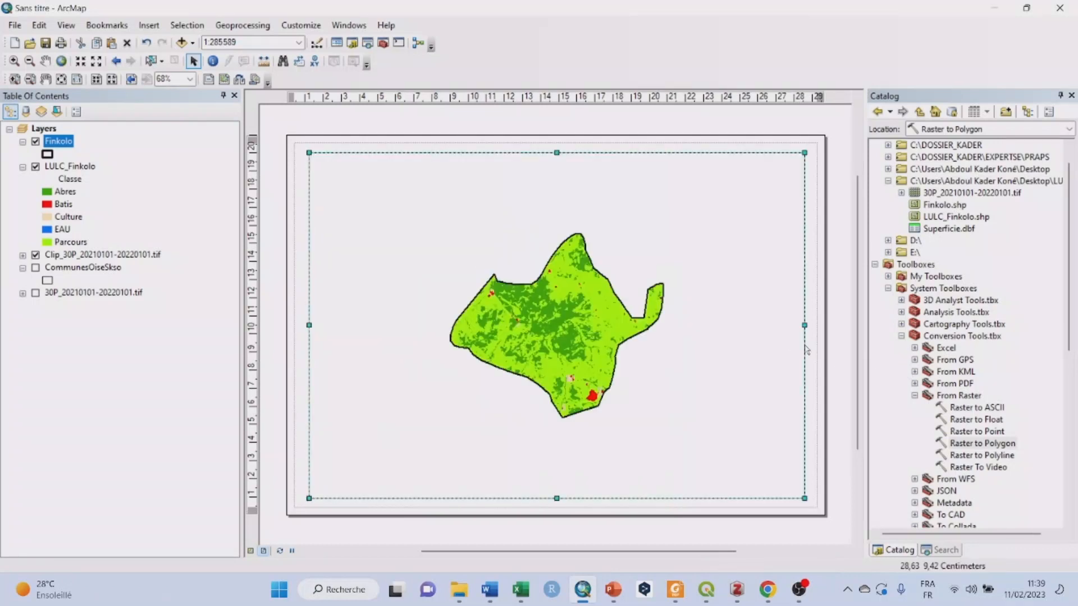
right_click(61, 144)
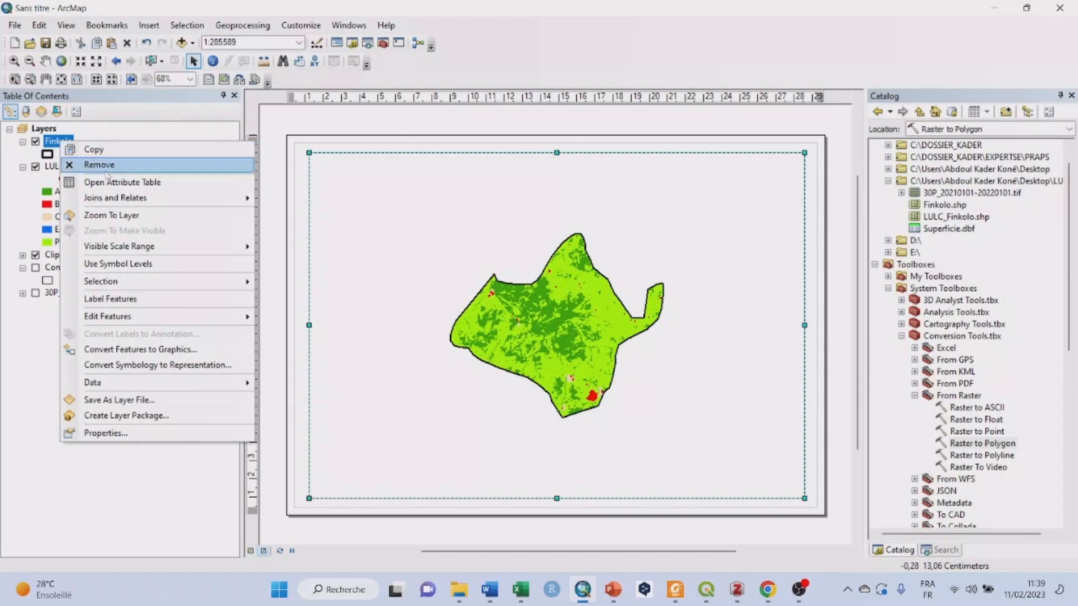
click(152, 221)
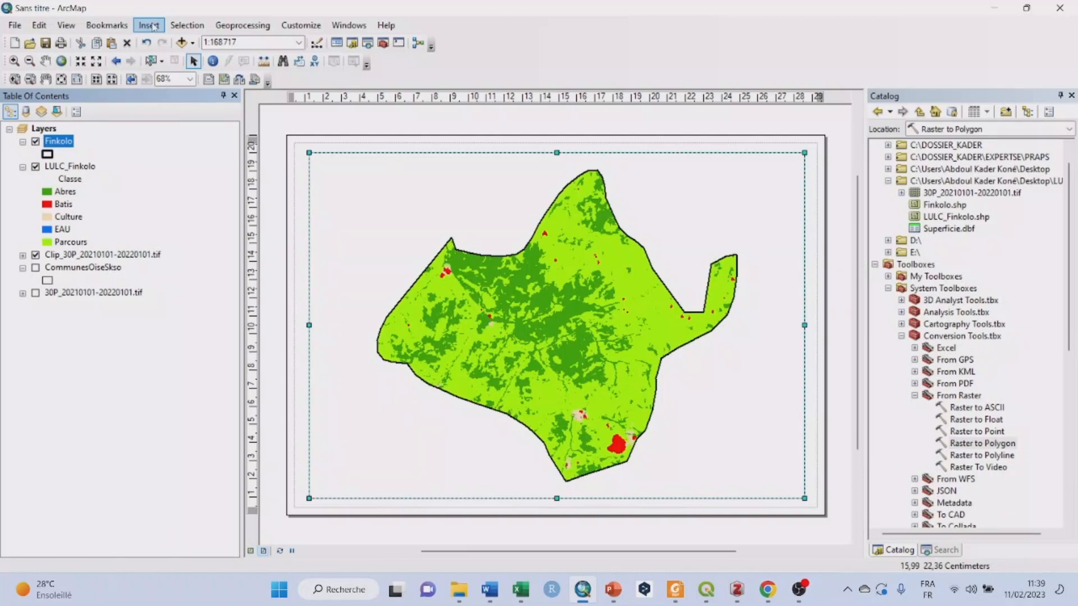
click(152, 27)
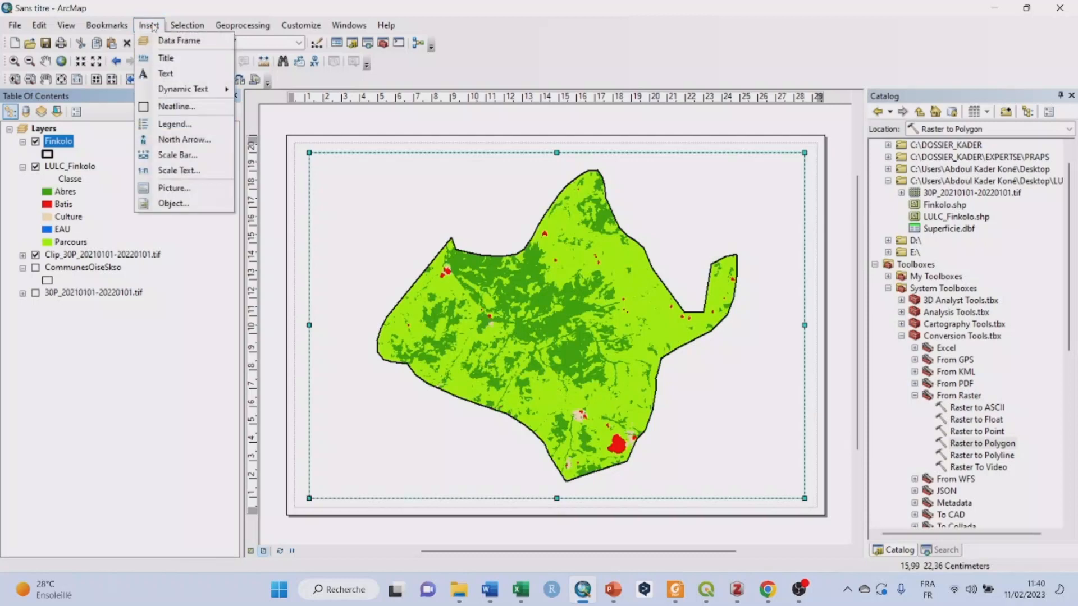
click(208, 130)
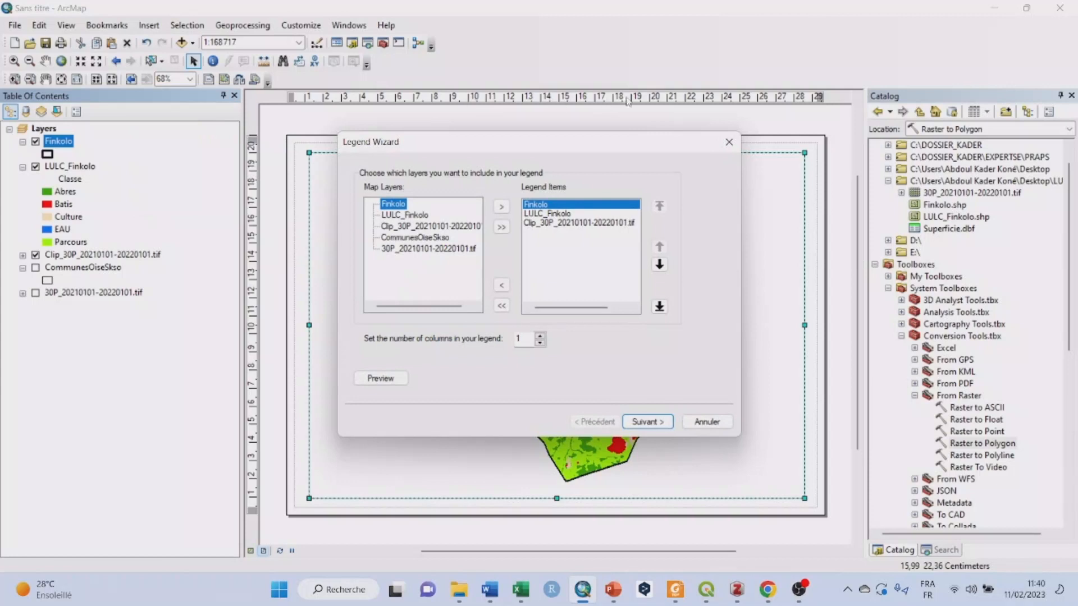
click(729, 142)
Start inserting a legend that includes Finkolo and LULC_Finkolo, and remove Clip_30P_20210101-20220101.tif from its items.
click(149, 25)
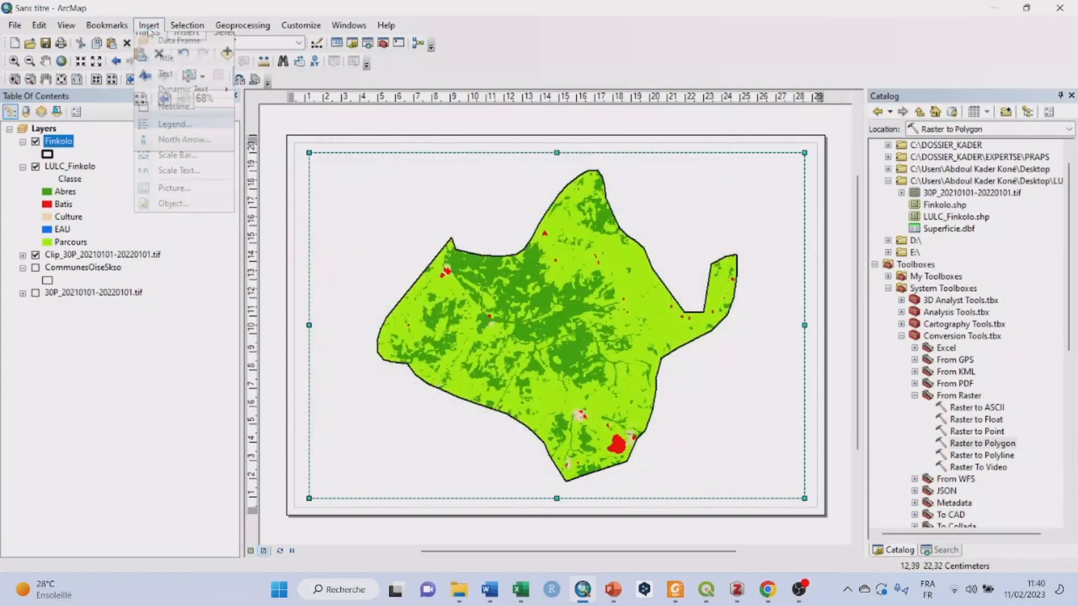
click(207, 126)
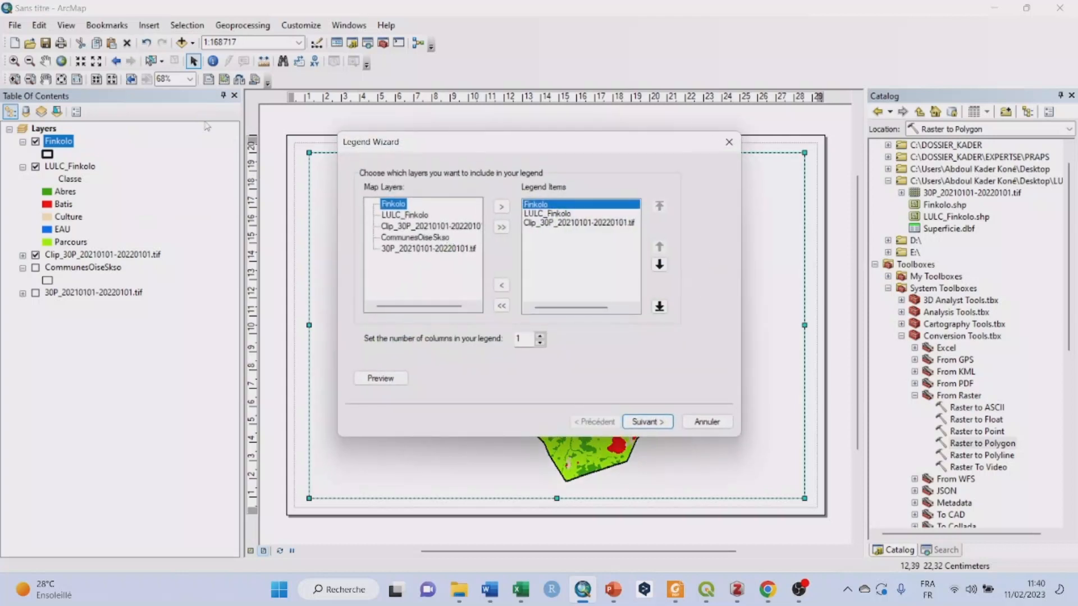
click(560, 224)
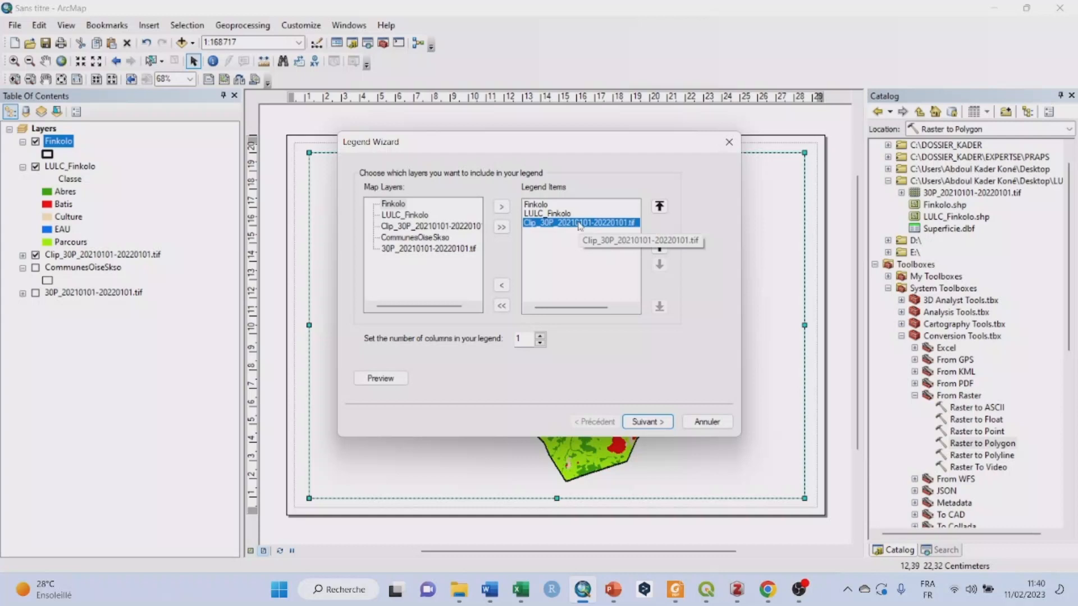
click(502, 286)
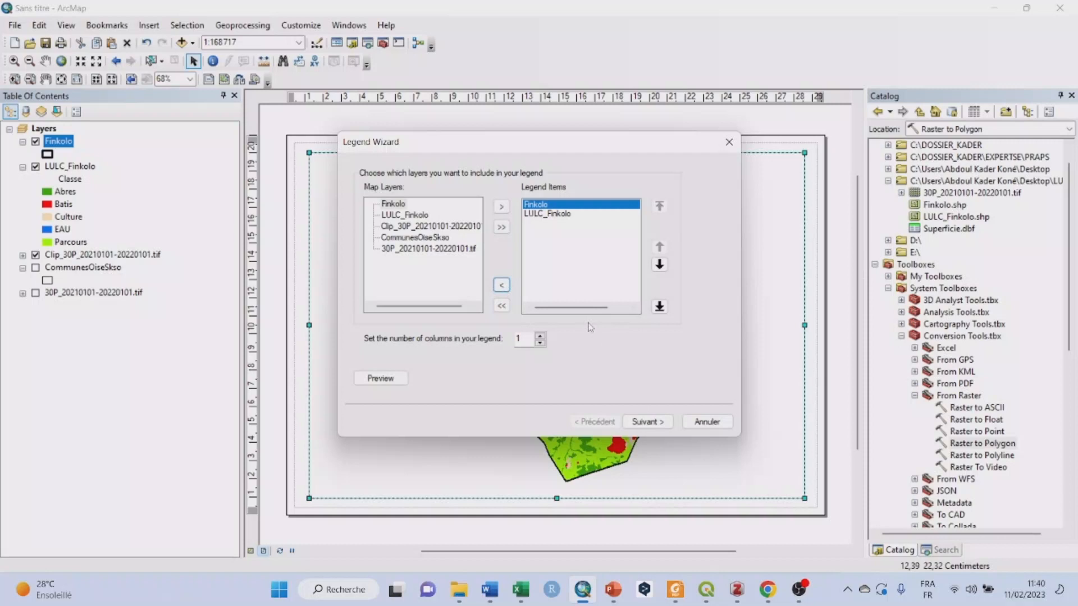
click(647, 422)
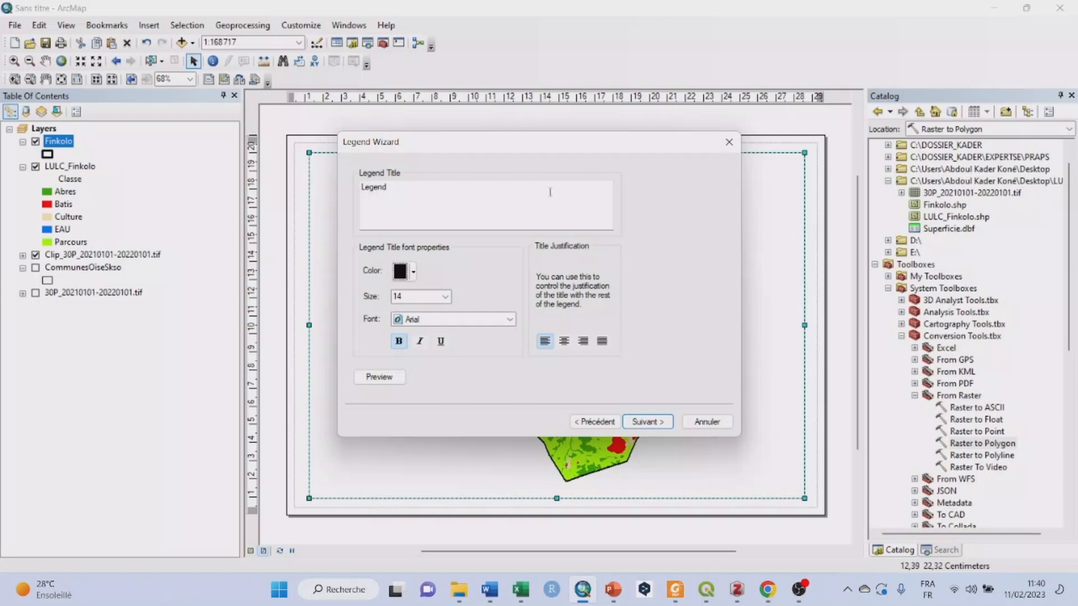
click(596, 422)
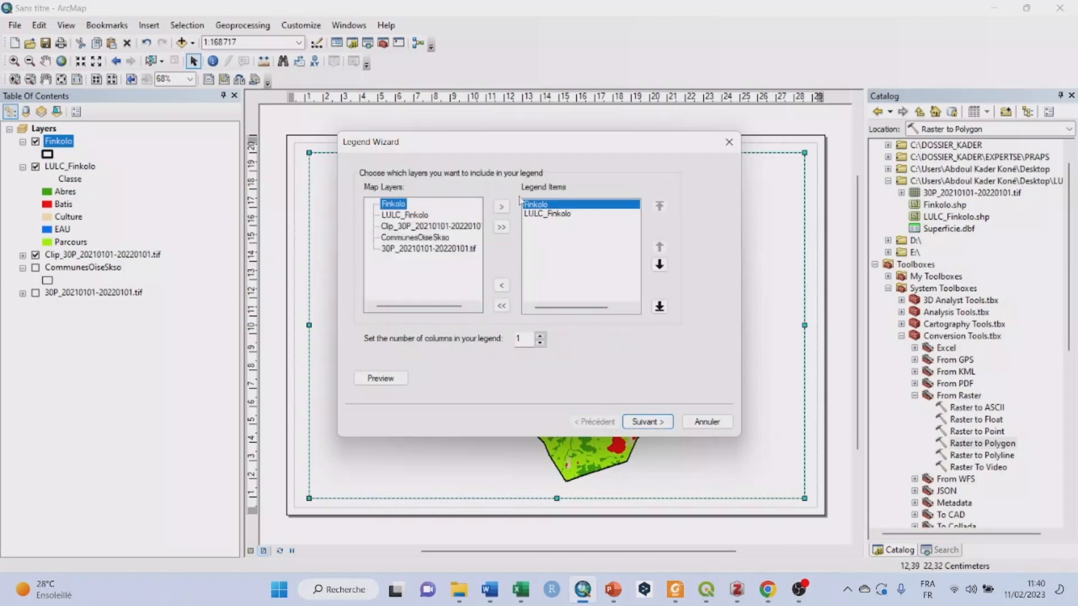
click(536, 214)
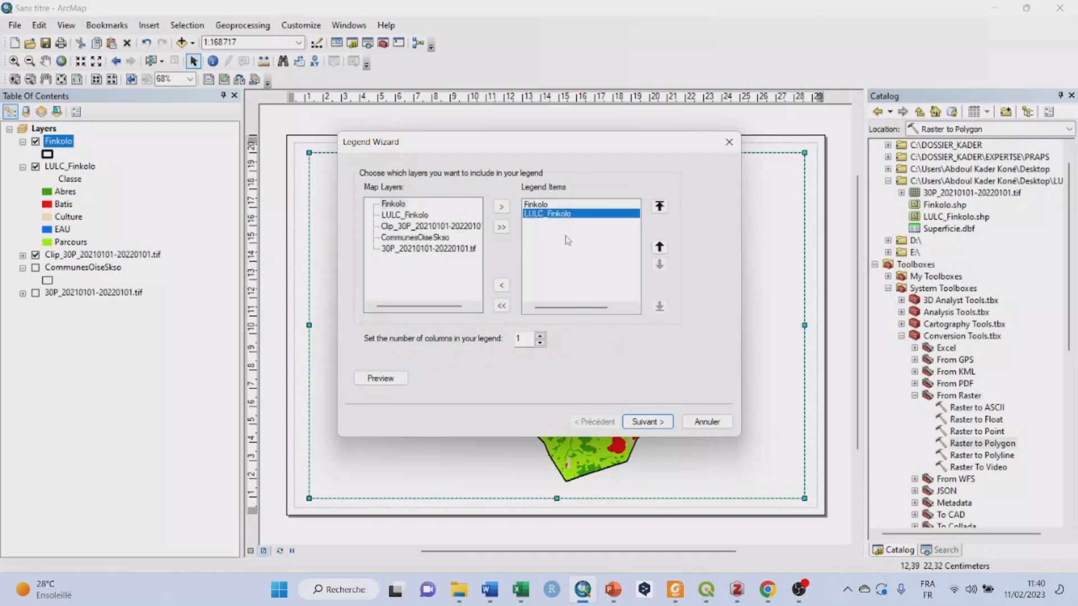
click(649, 423)
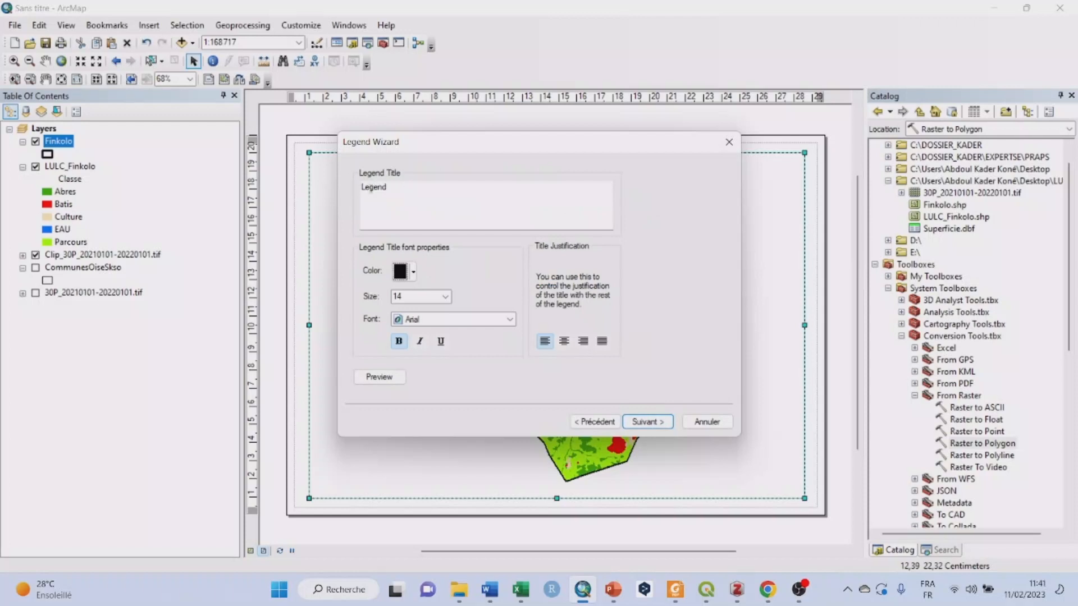
Title the legend "Légende", finish it with the default frame, patch and spacing settings, and place it in the data frame's lower-left corner.
drag(371, 189, 375, 191)
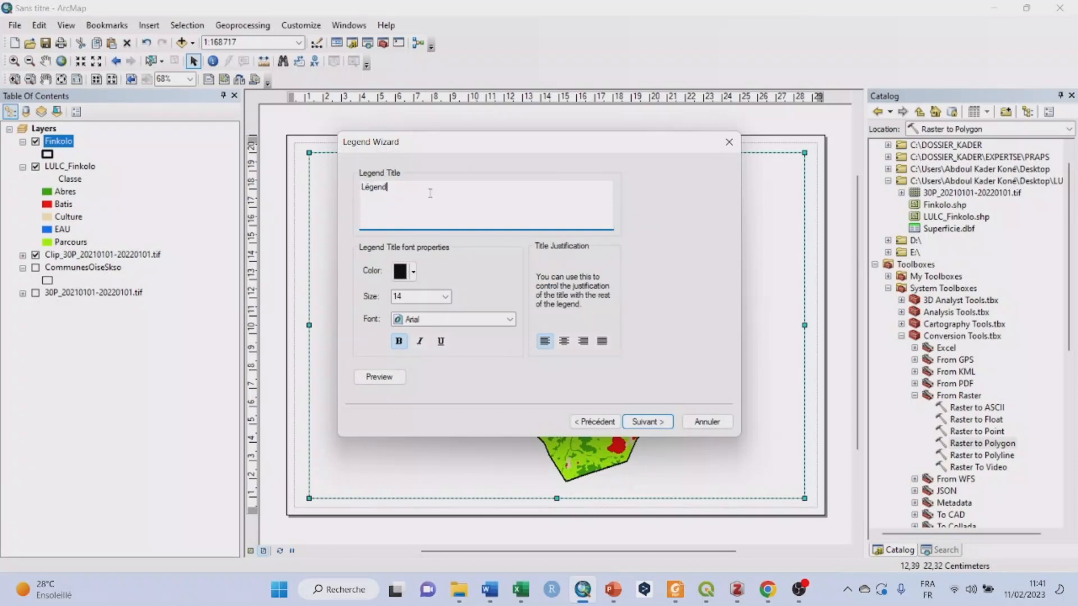
text(e)
click(645, 421)
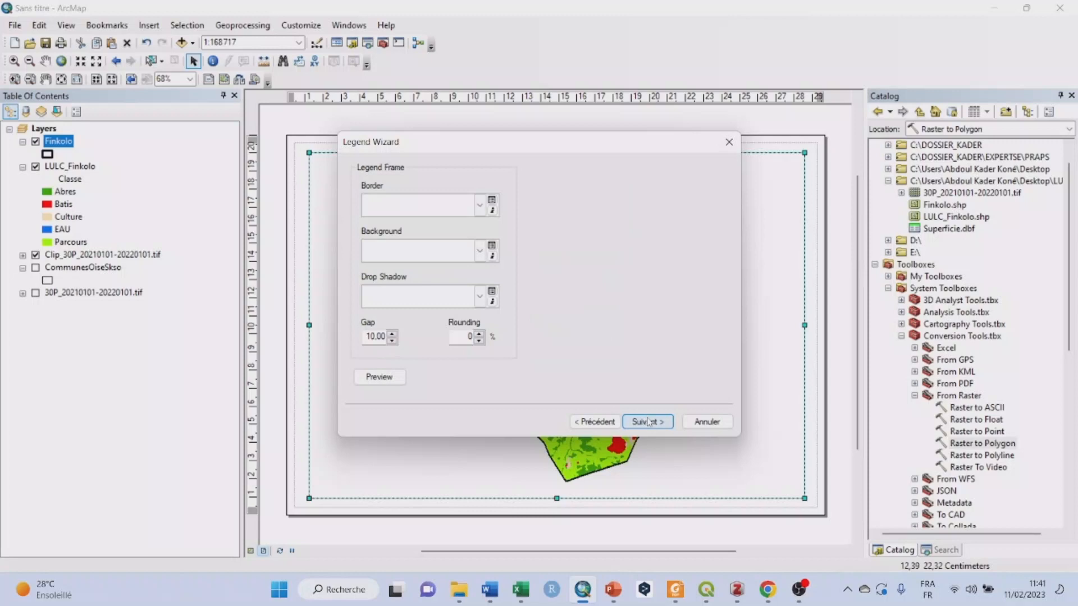
click(650, 425)
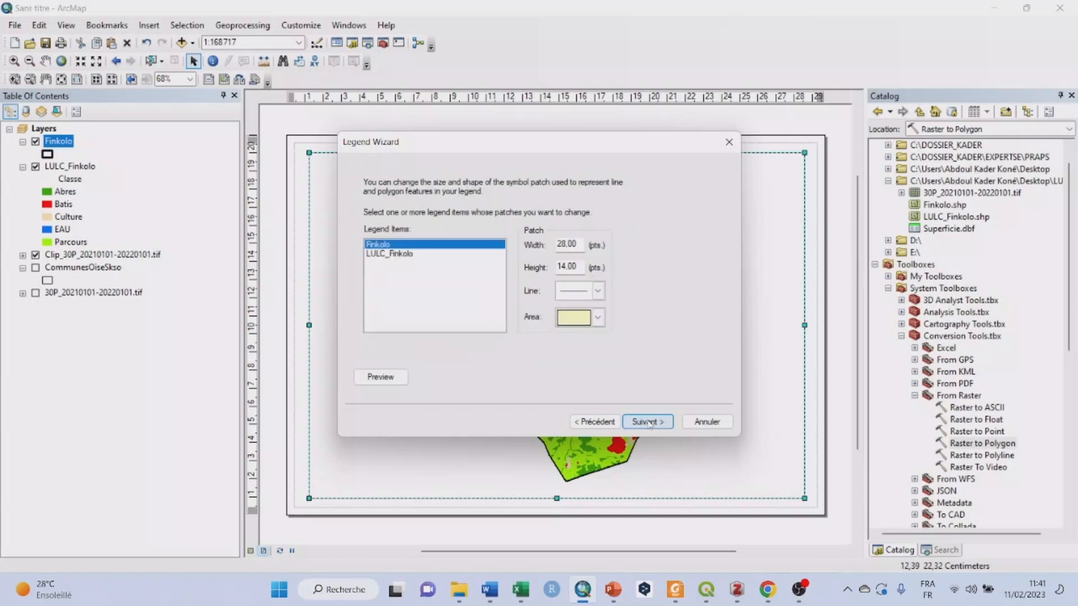
click(650, 424)
click(648, 423)
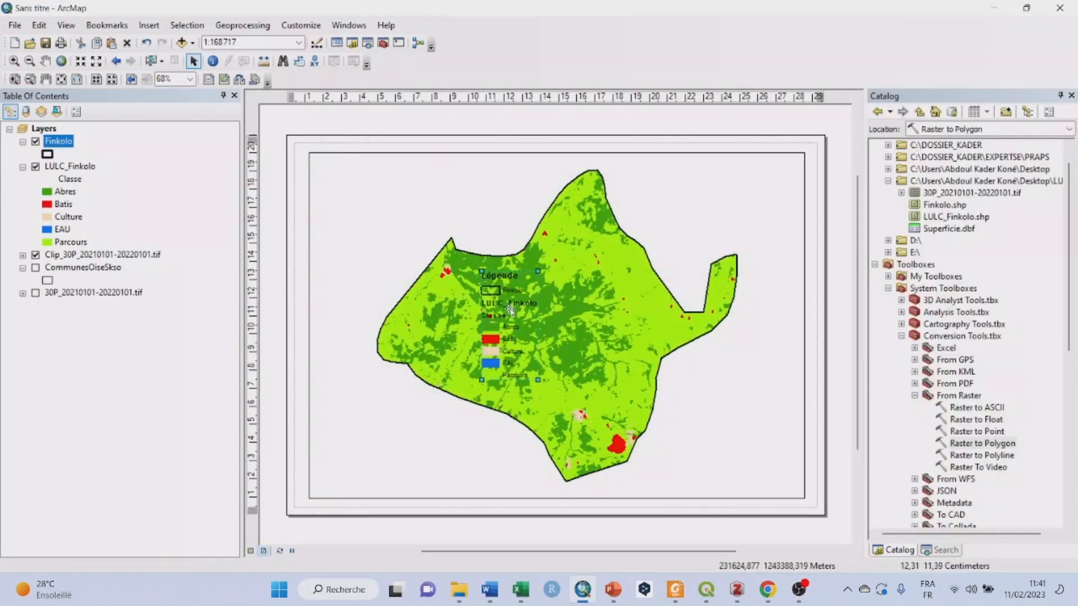
drag(511, 313, 347, 425)
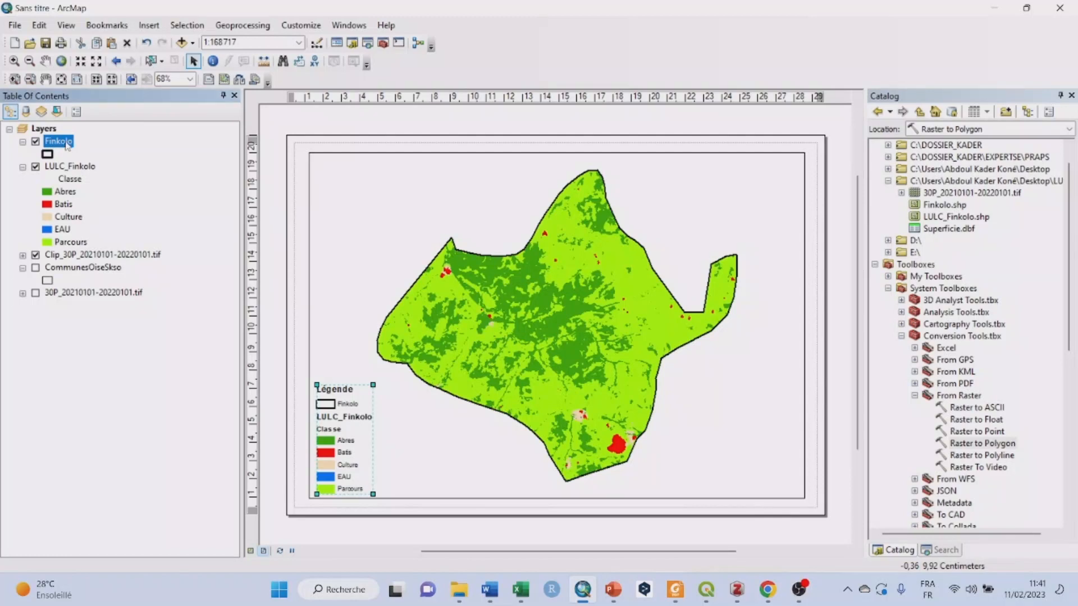
Rename the Finkolo layer as "Limite de la commune" and clear the selection on the layout.
click(59, 141)
click(130, 162)
click(60, 142)
text(Limite de la commun)
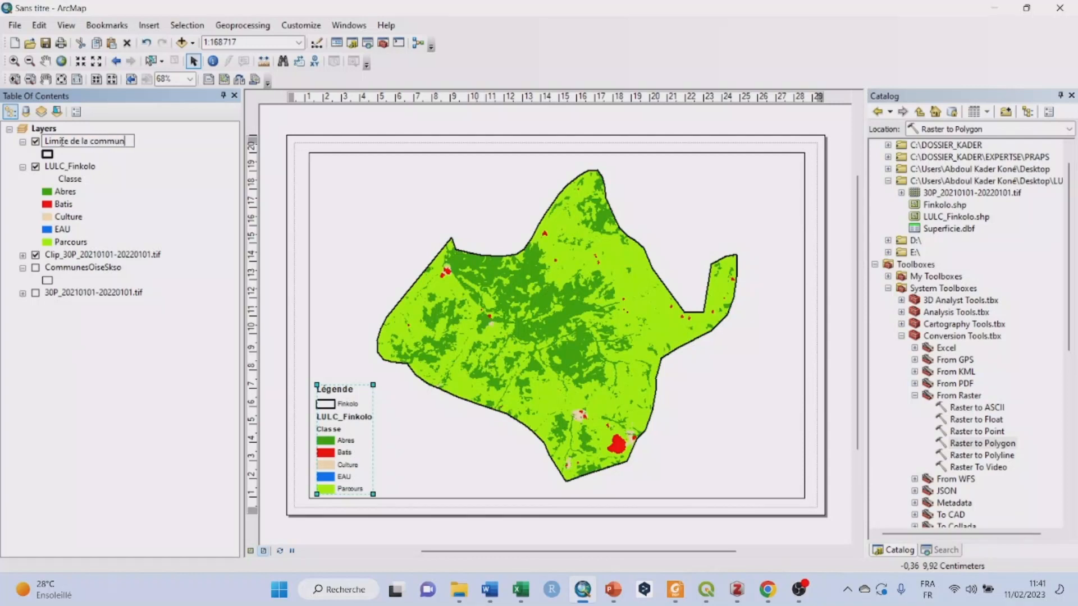
text(e)
key(Return)
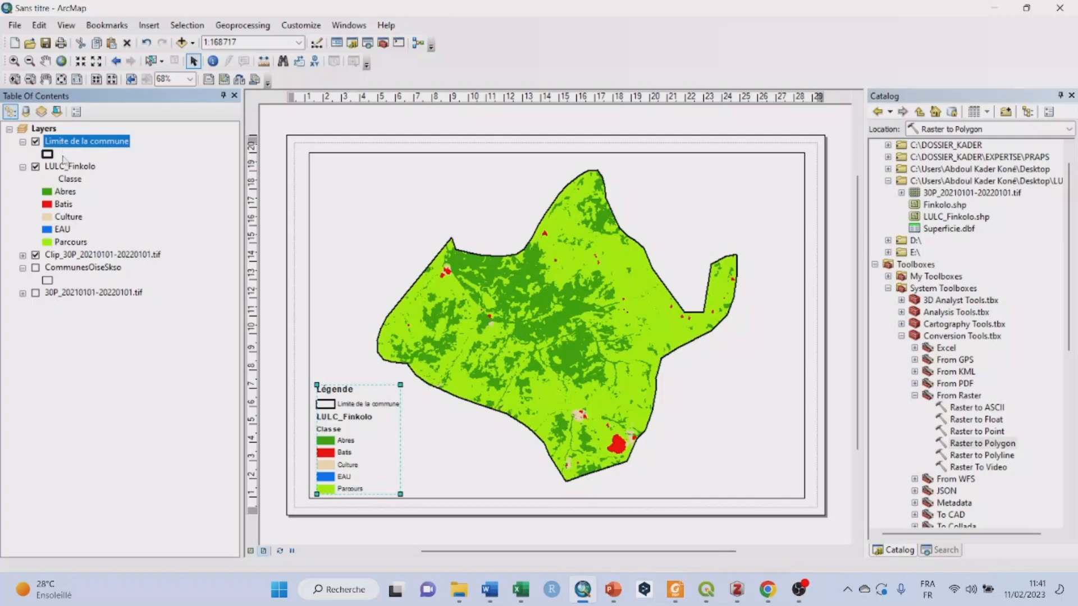
click(131, 191)
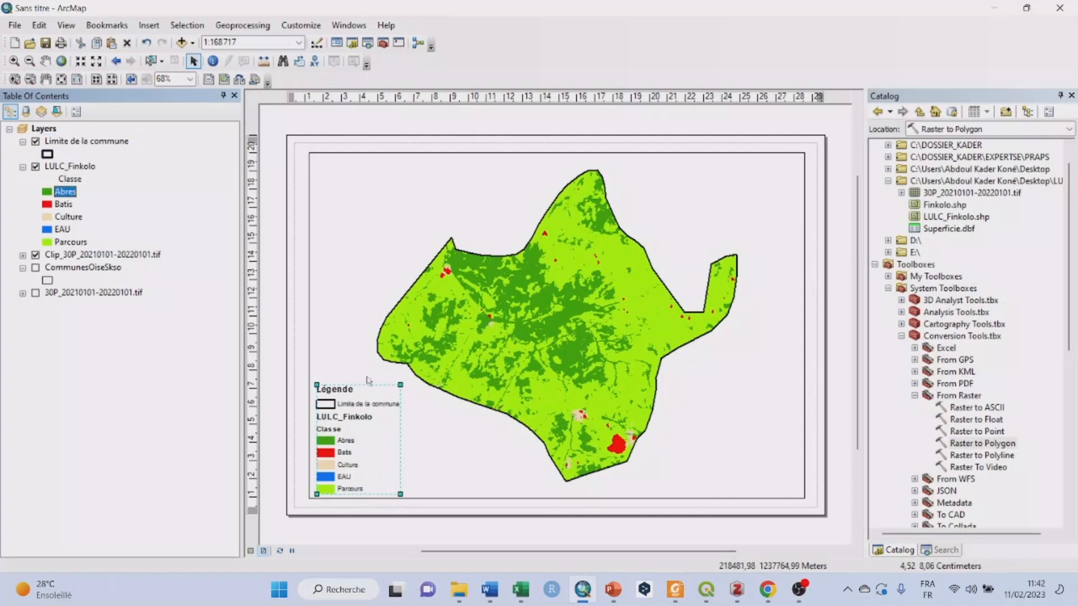
click(154, 453)
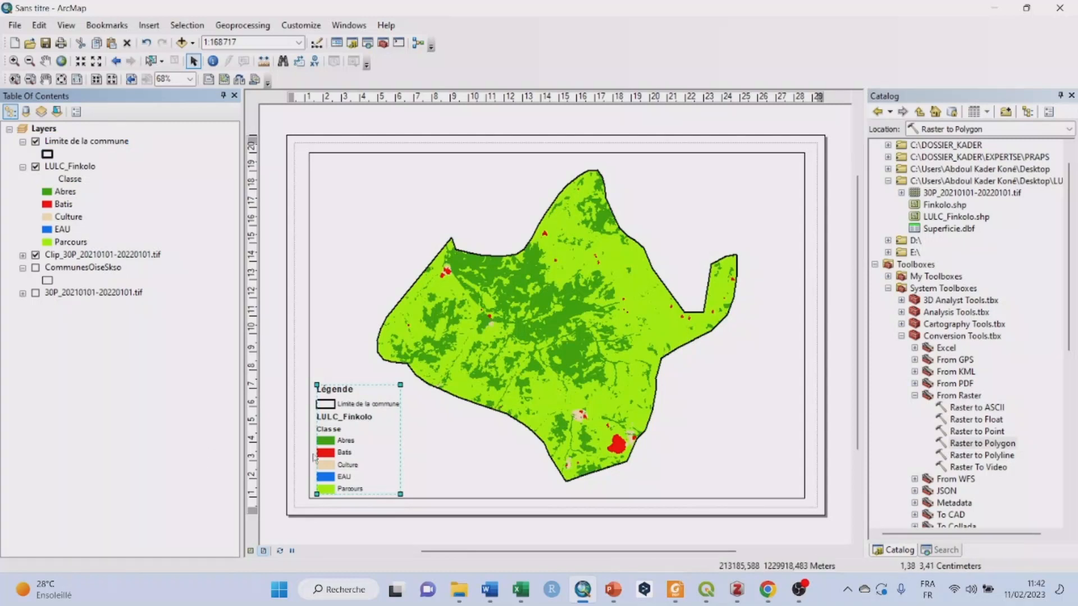
click(459, 533)
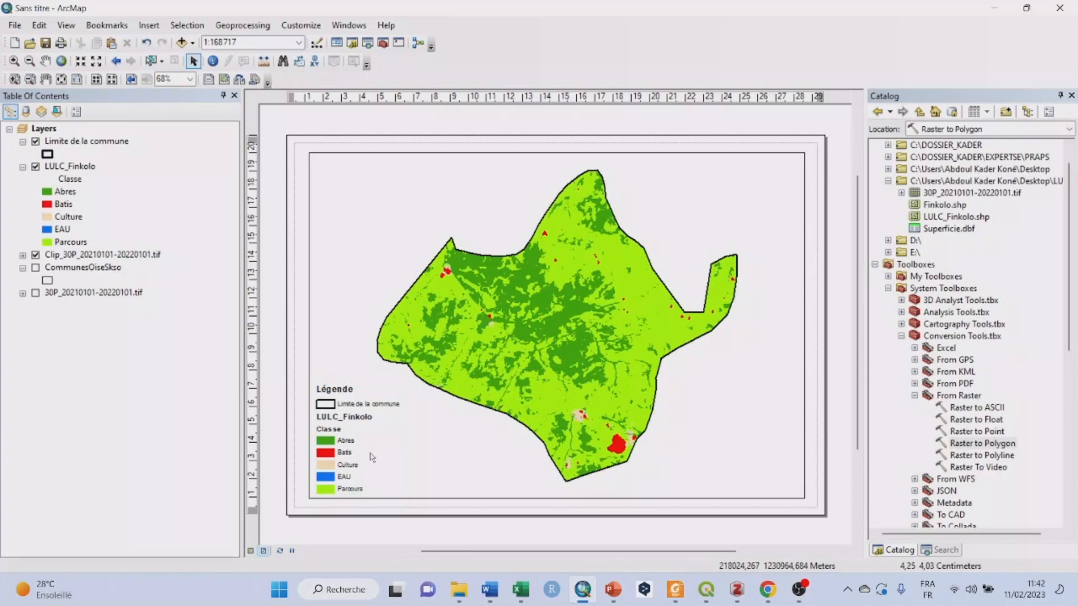
Apply the "Horizontal with Layer Name, Heading, Label, and Description" style to the LULC_Finkolo item of the legend.
click(358, 458)
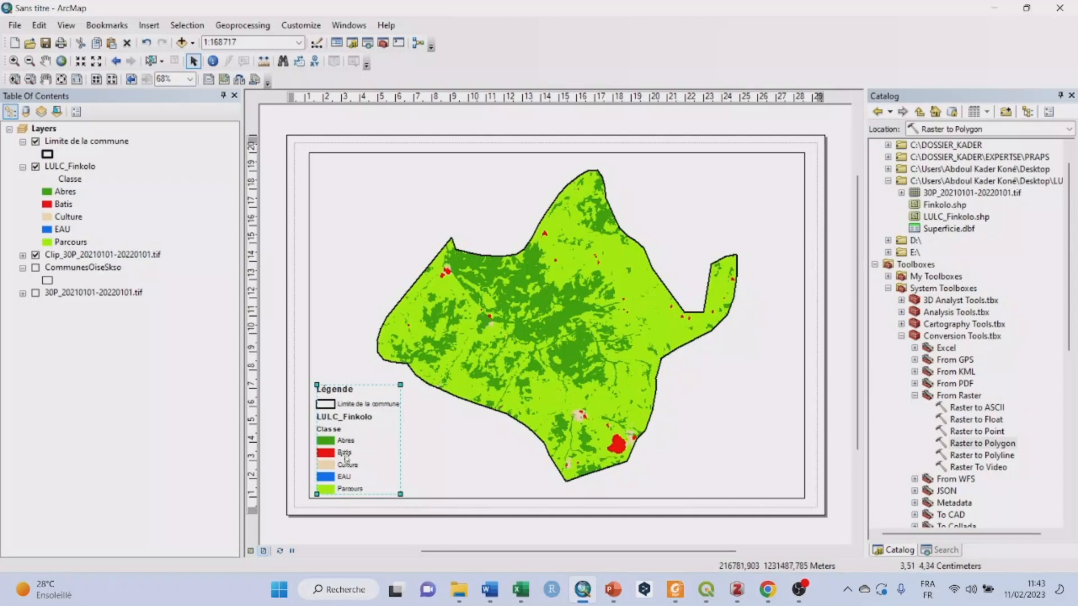
click(357, 454)
click(364, 447)
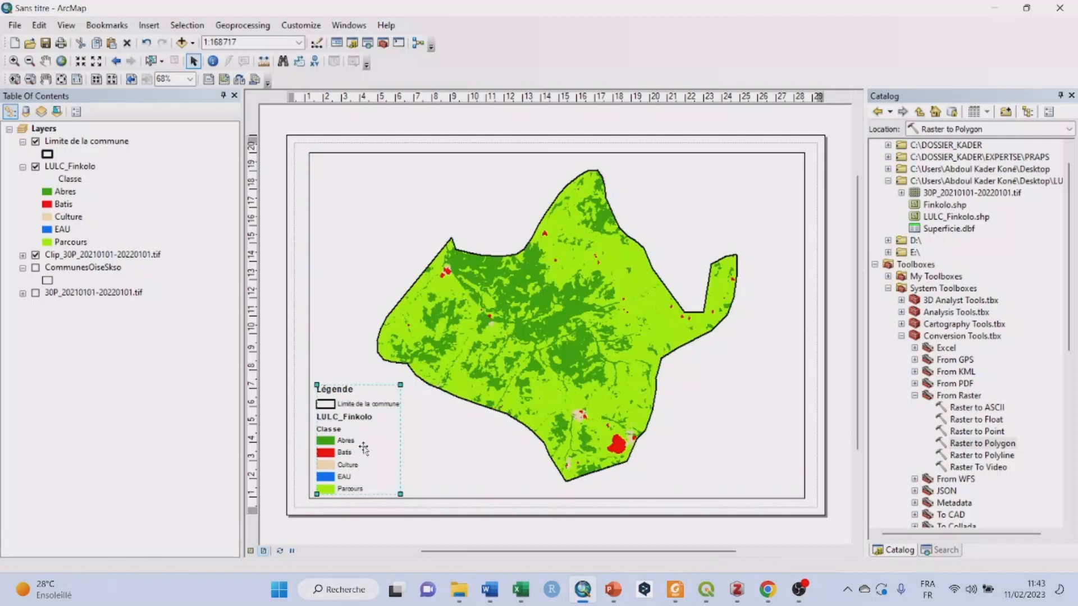
double_click(364, 447)
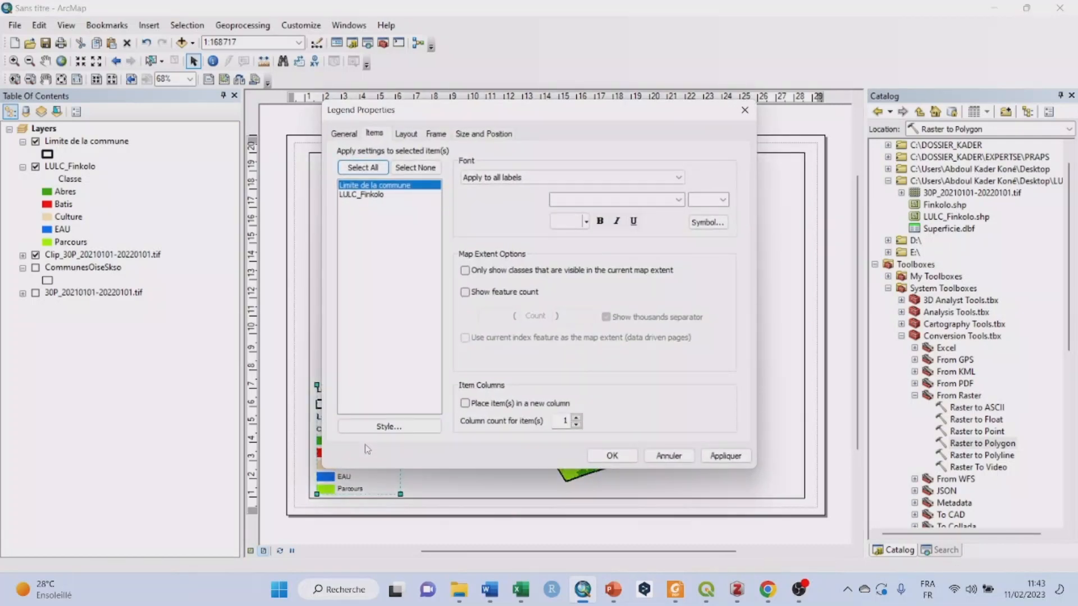
click(372, 195)
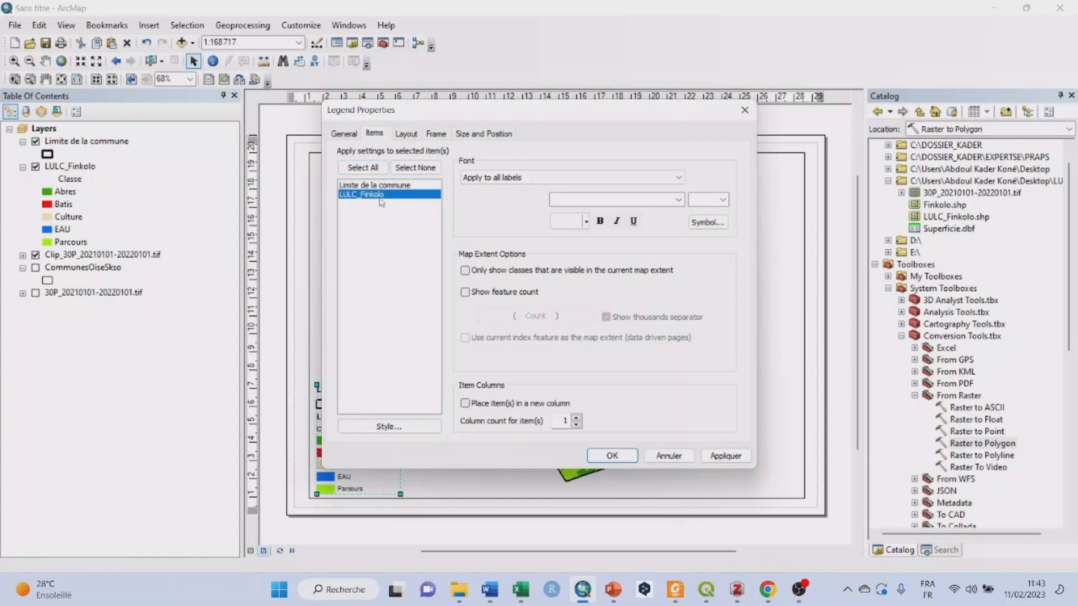
click(389, 427)
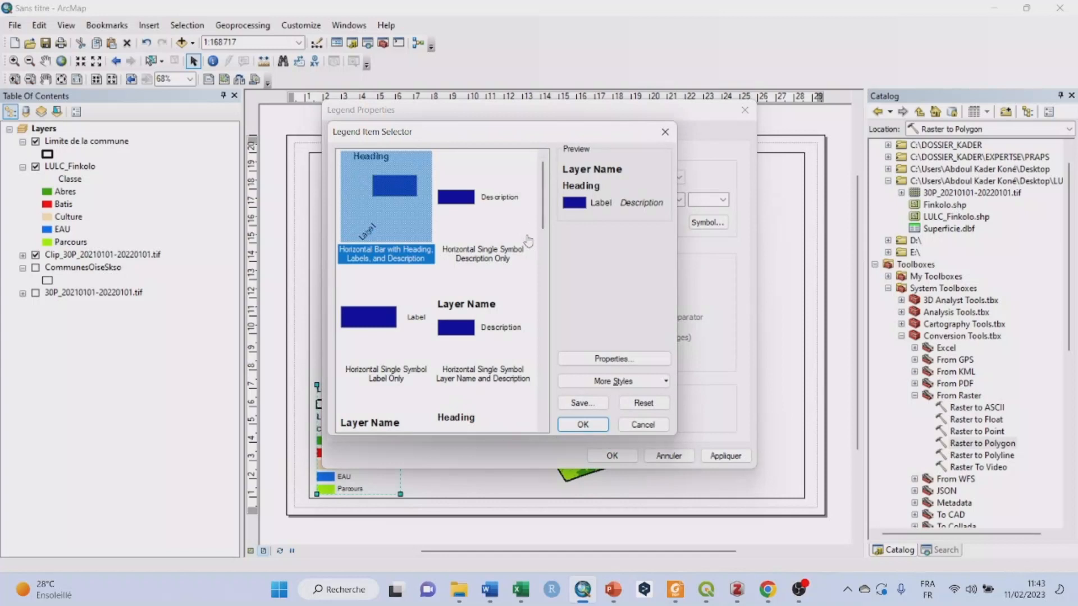
scroll(528, 240, down, 3)
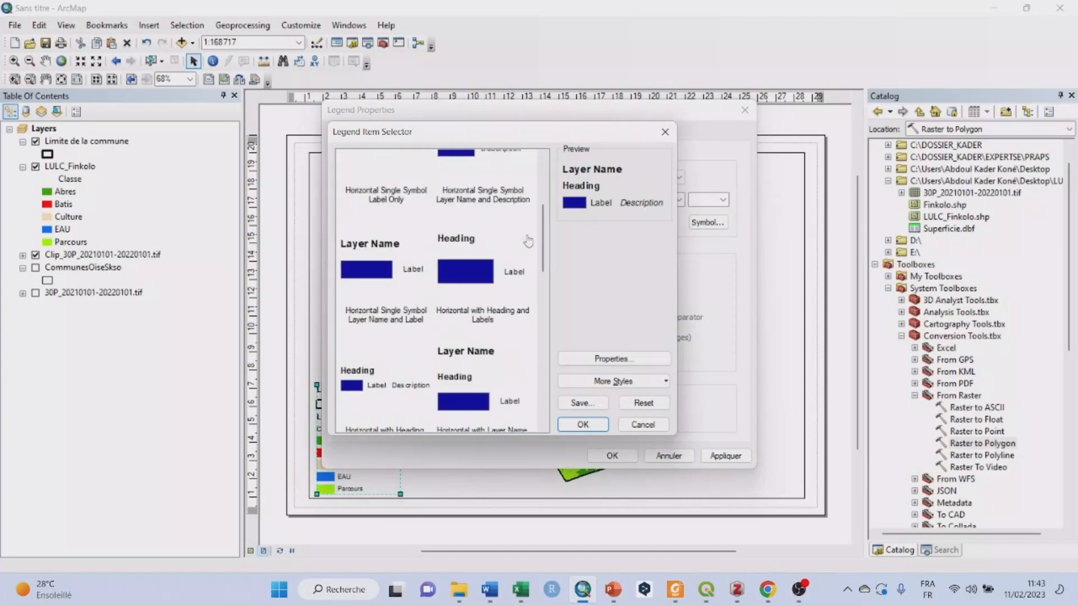
scroll(528, 241, down, 3)
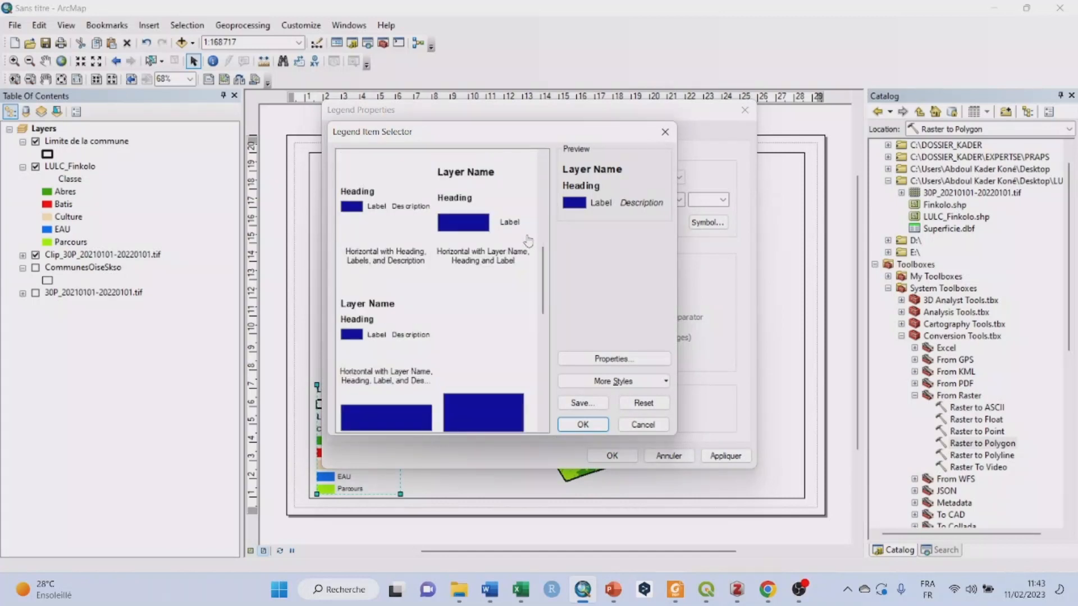
click(368, 327)
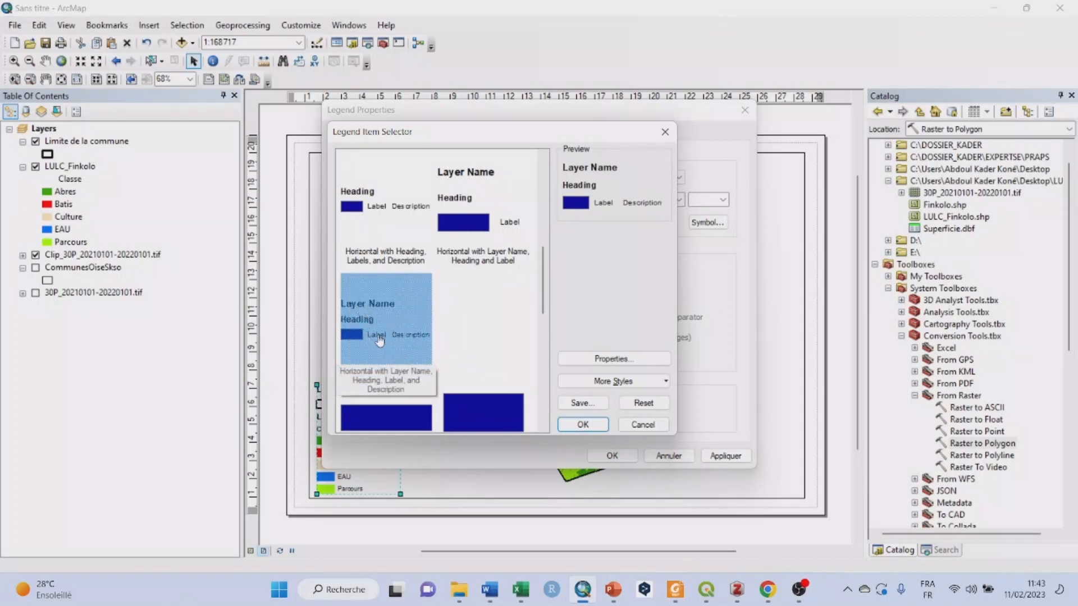
click(595, 426)
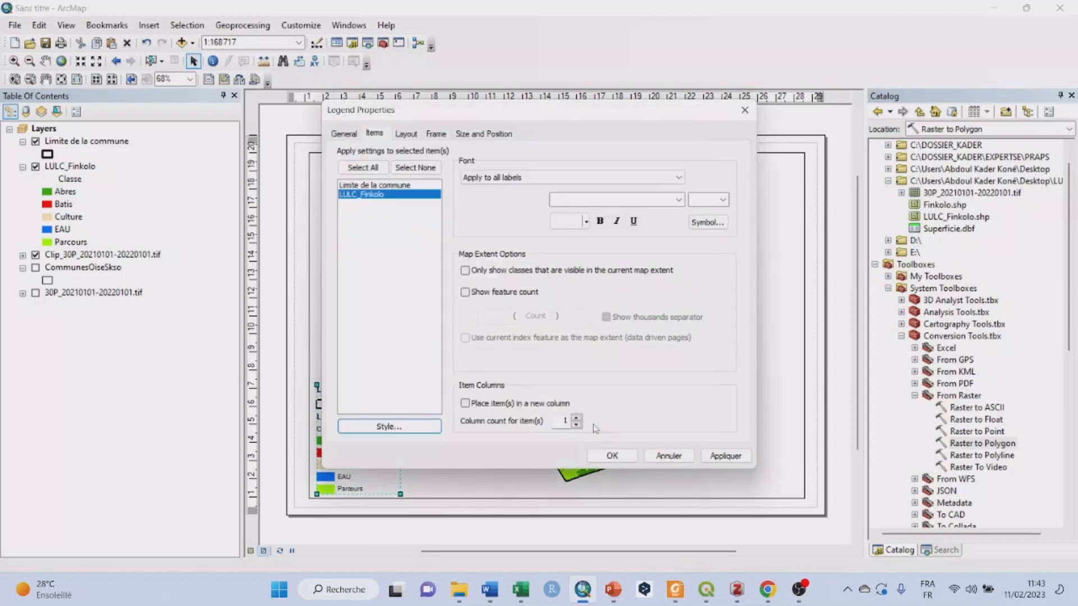
click(614, 458)
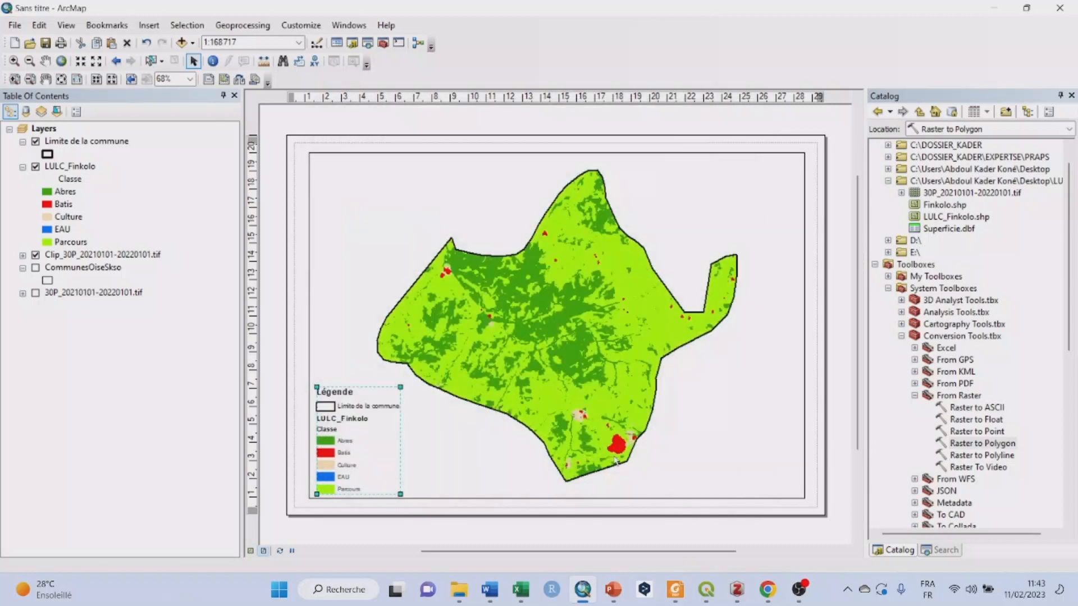
Set the LULC_Finkolo legend item's style to "Horizontal with Heading, Labels, and Description", which omits the layer name.
double_click(359, 422)
click(364, 196)
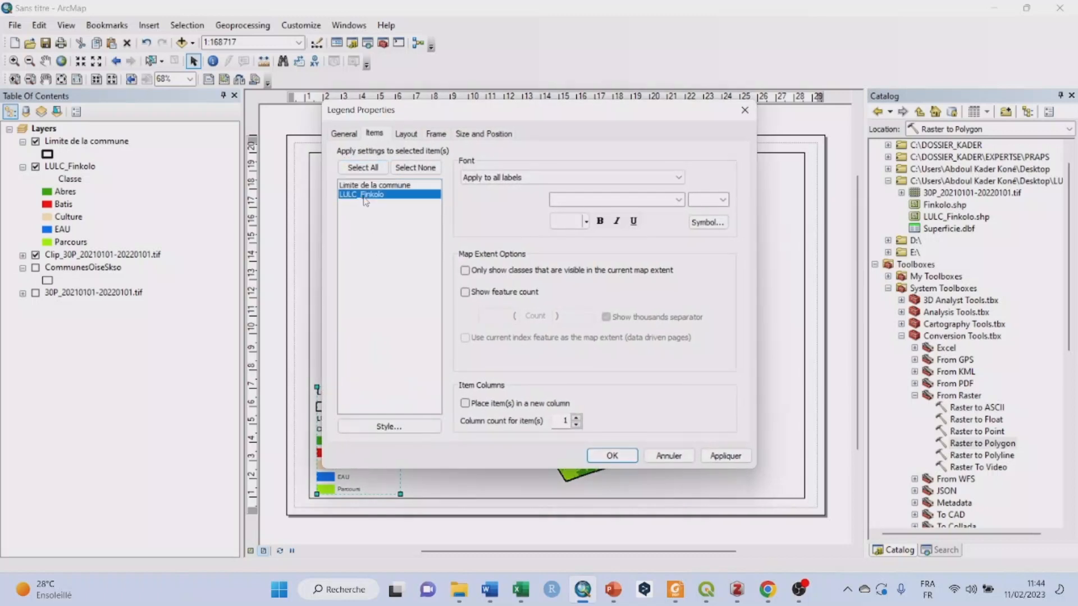
click(373, 426)
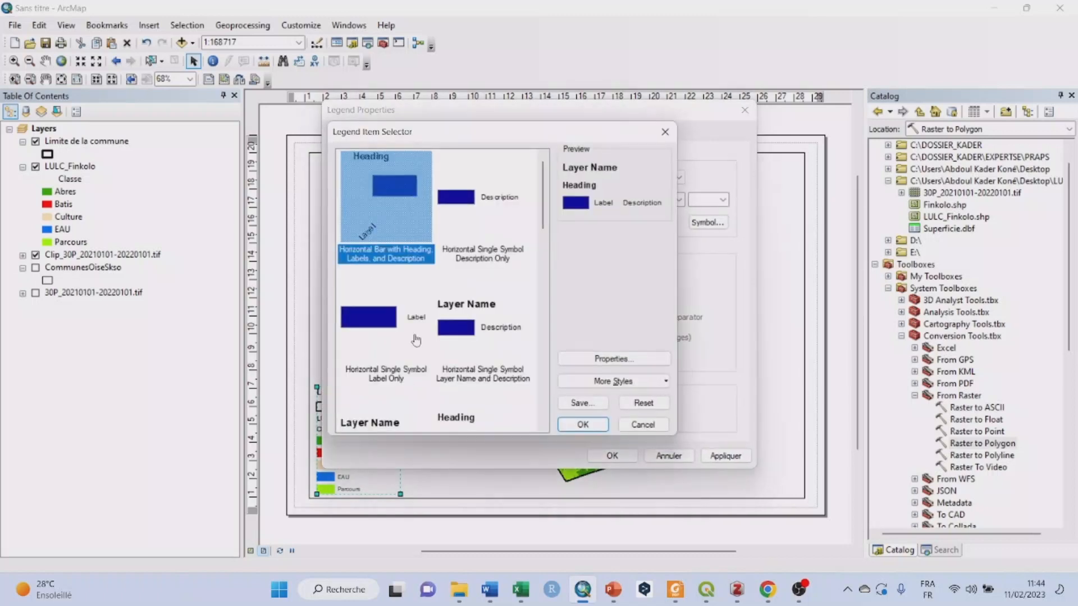
scroll(417, 340, down, 3)
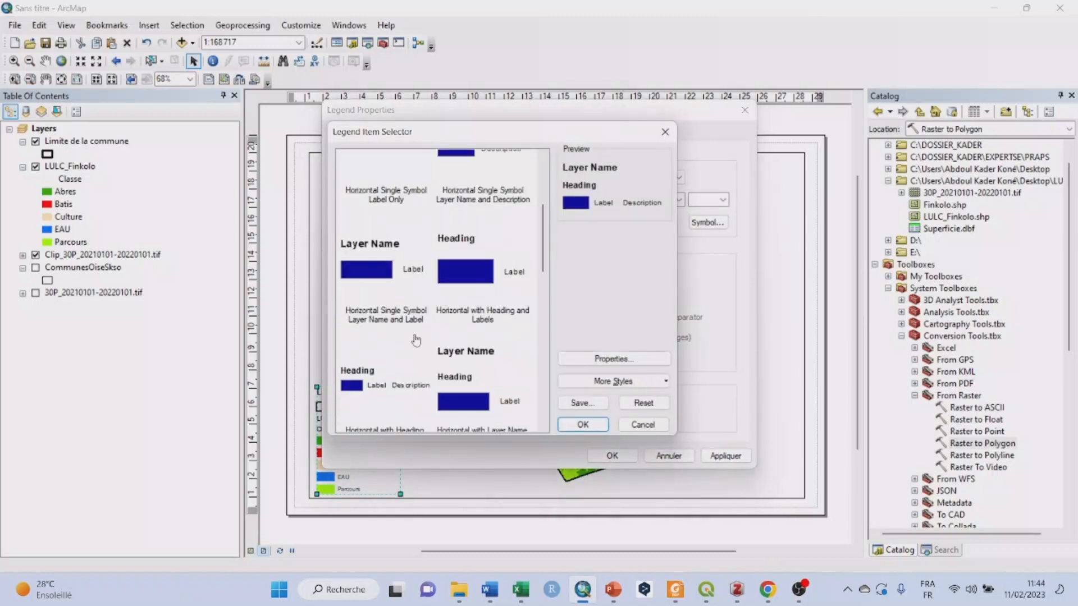
click(363, 383)
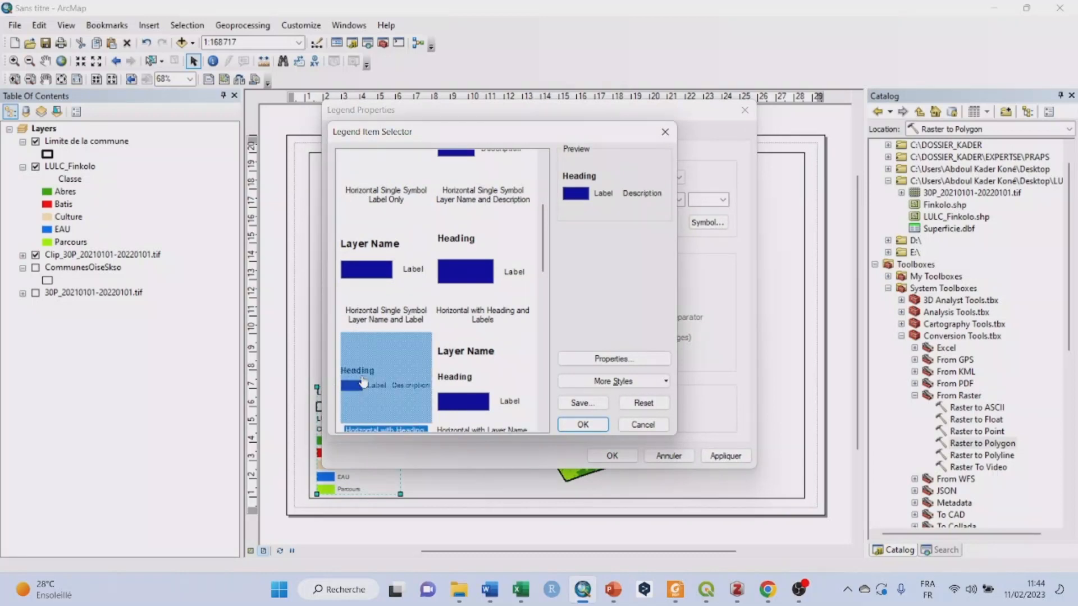
scroll(426, 383, down, 3)
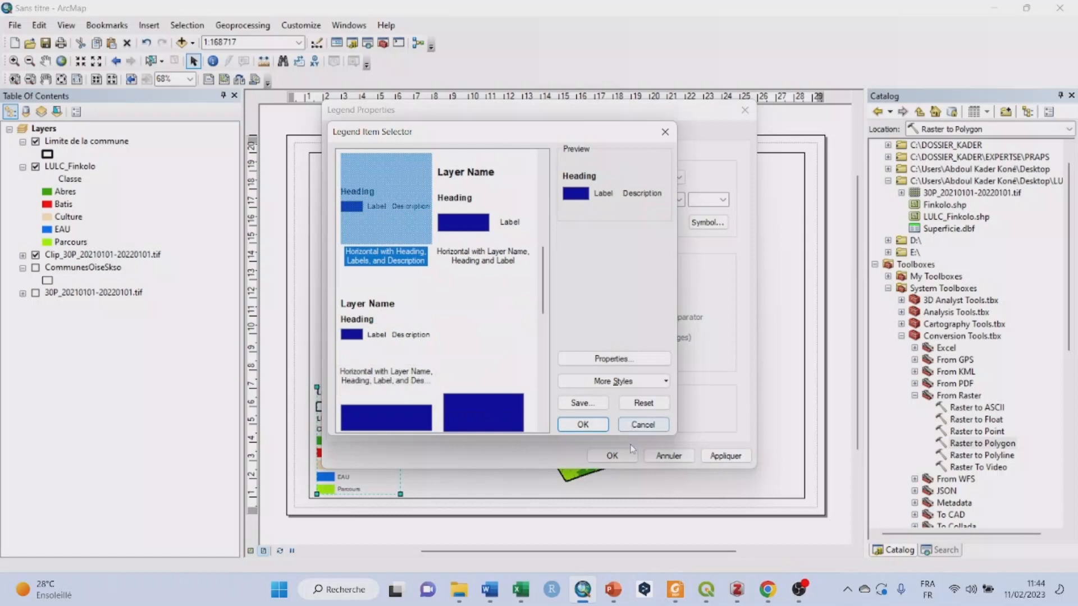
click(587, 425)
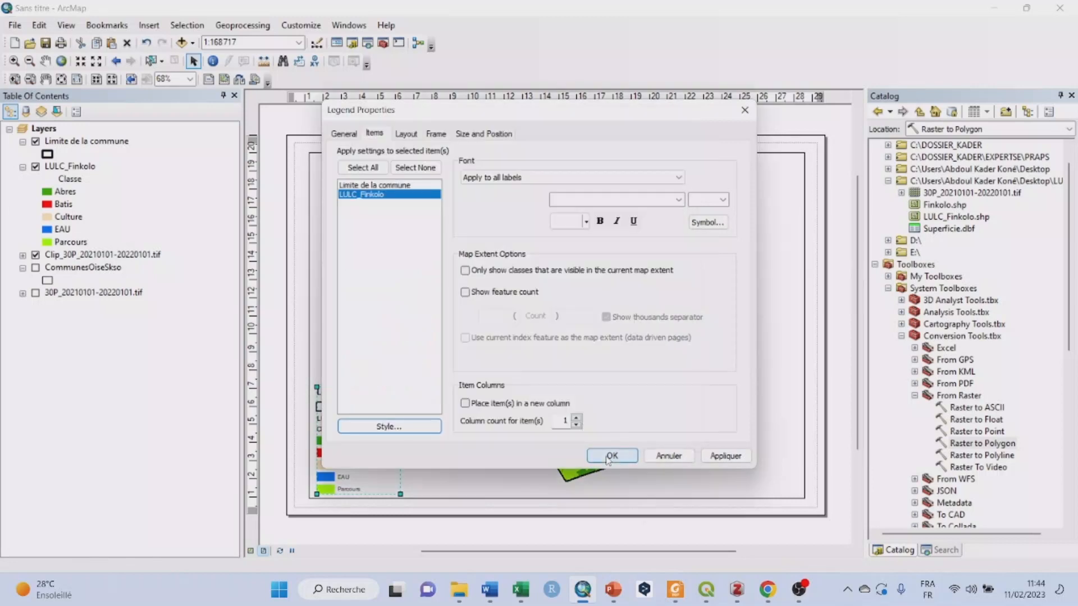
click(610, 456)
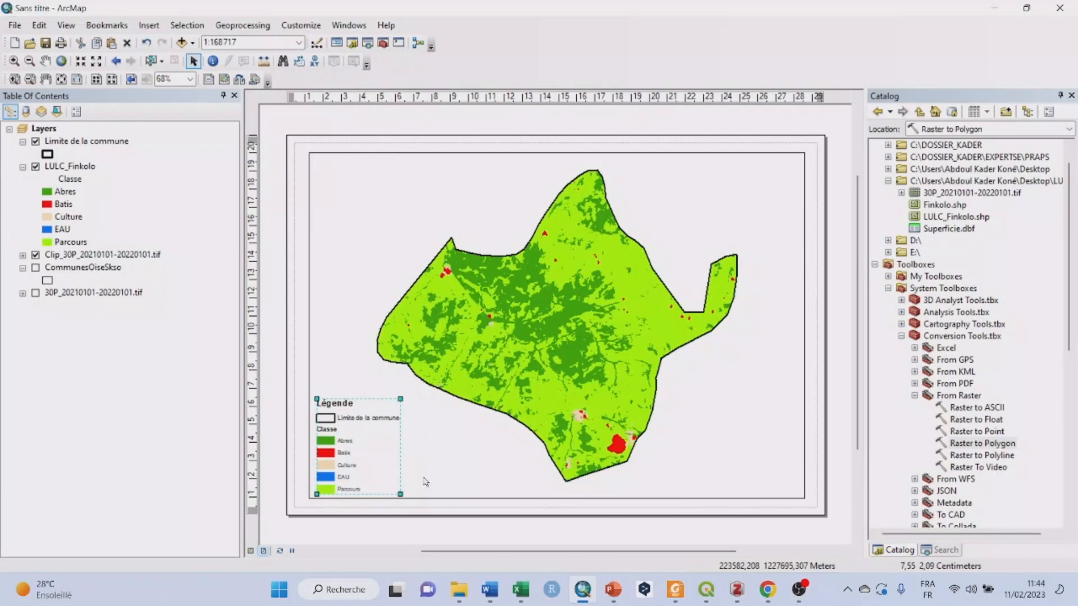
Rename the LULC_Finkolo layer's "Classe" heading as "Classe d'occupation de sol".
click(73, 180)
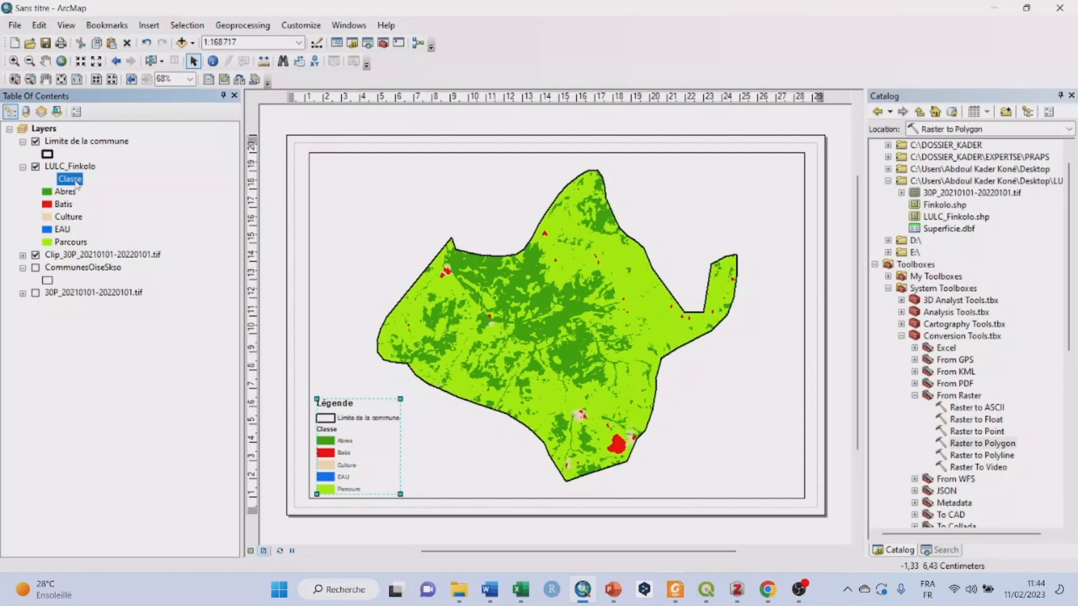
click(75, 180)
click(86, 178)
text(d'o)
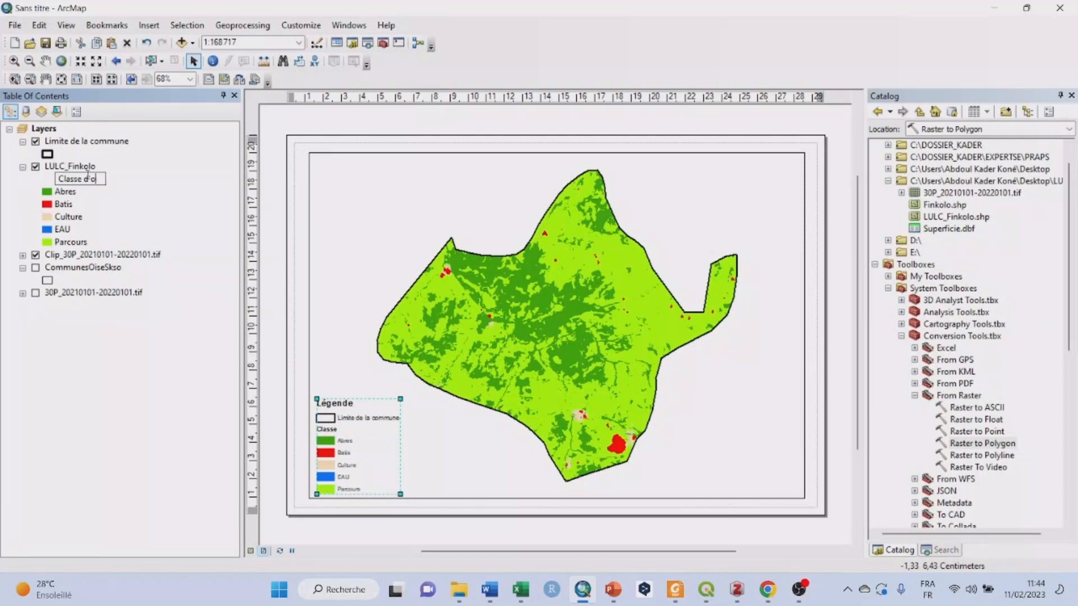
text(ccupation de sol)
key(Return)
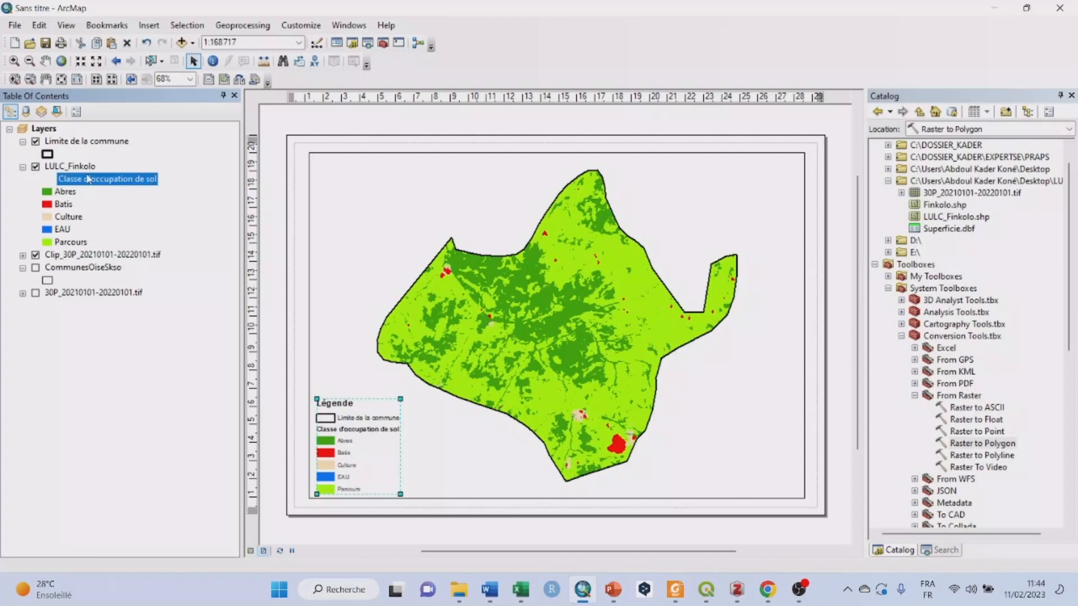
click(469, 455)
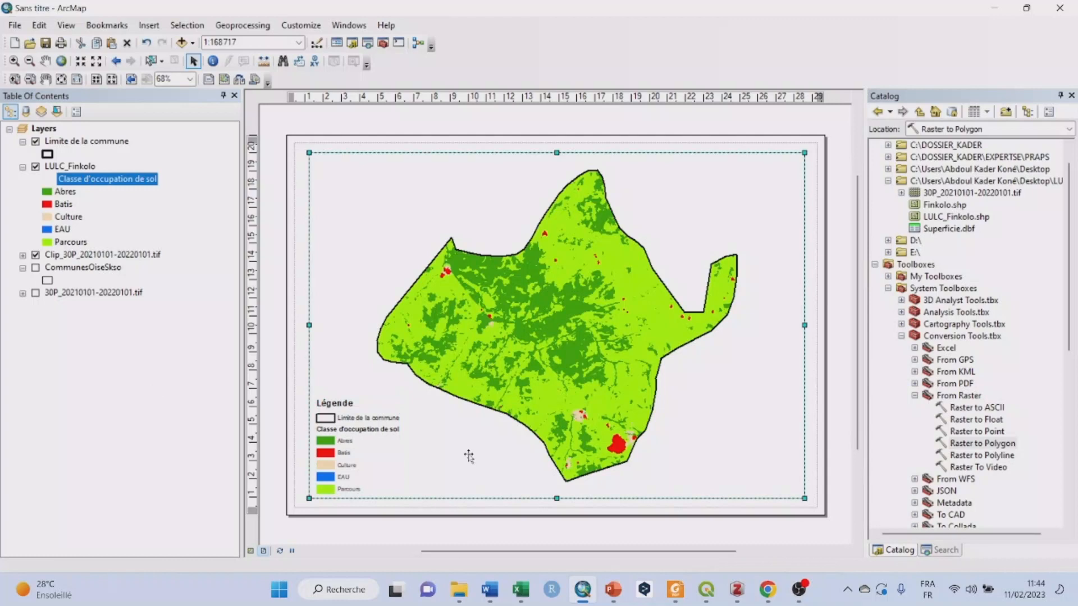
Set the labels of all legend items to Times New Roman, size 12, and clear the selection on the layout.
drag(328, 463, 329, 463)
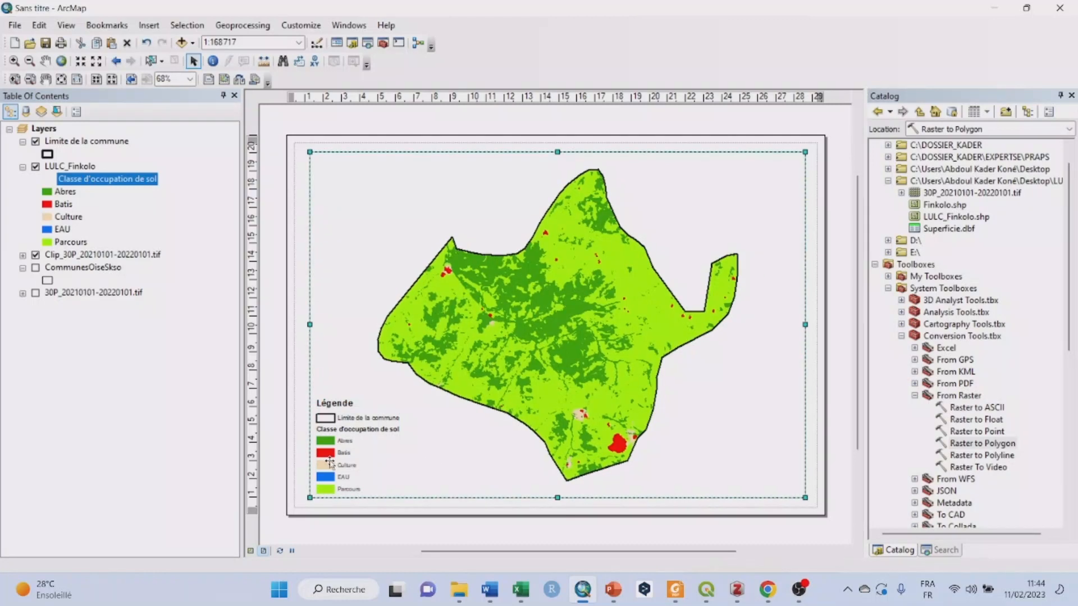
click(352, 451)
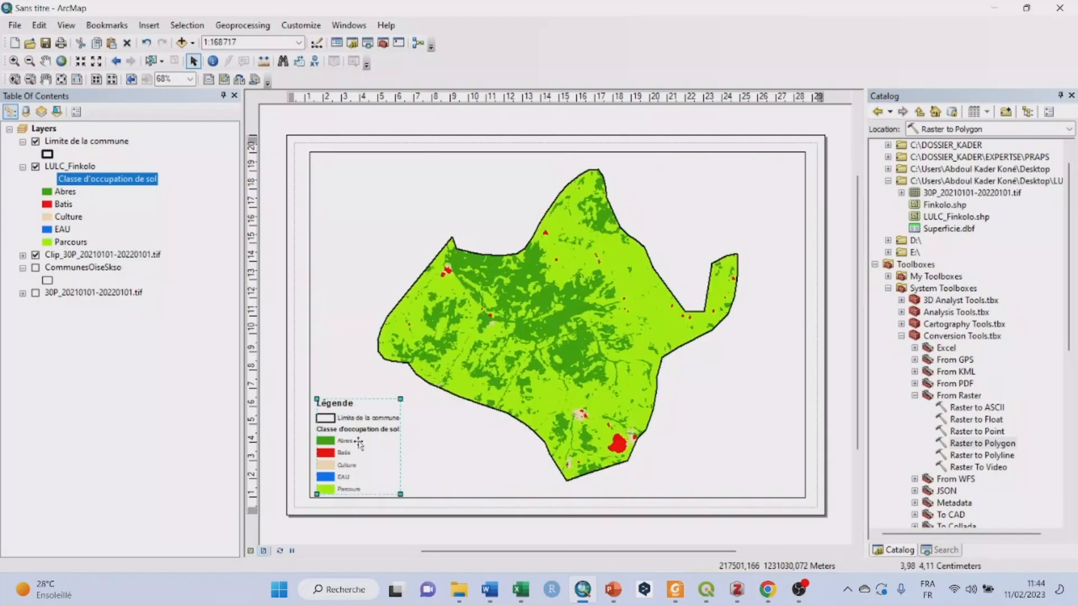
double_click(358, 444)
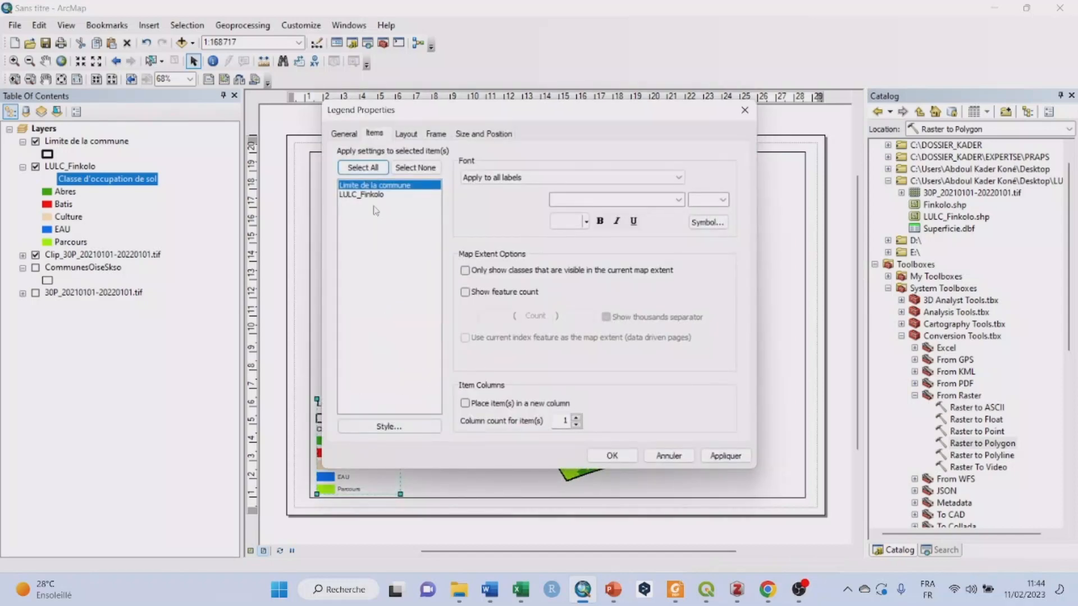
click(361, 168)
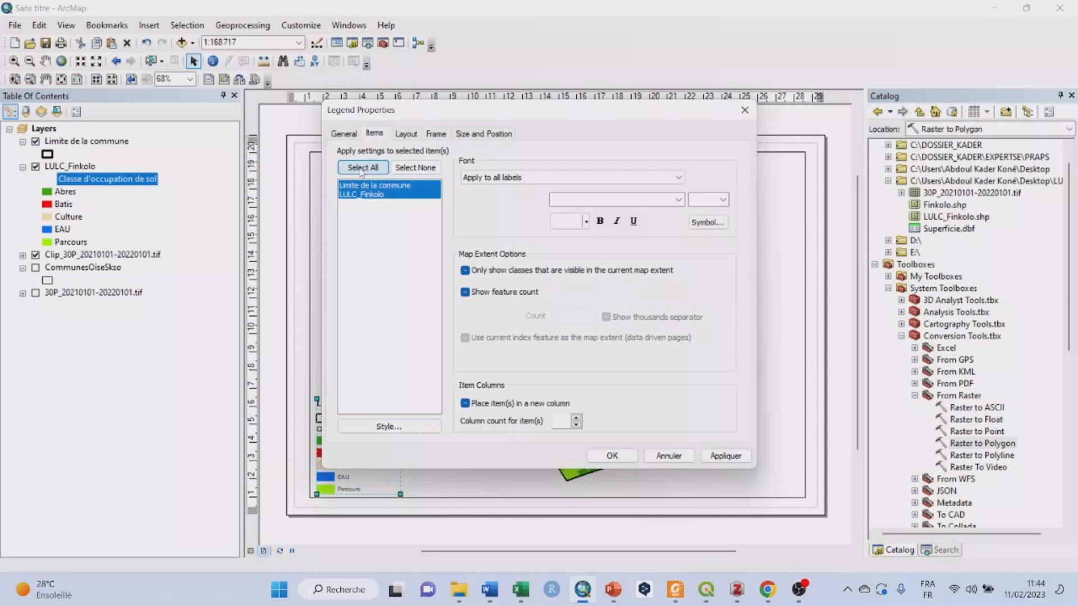
click(708, 222)
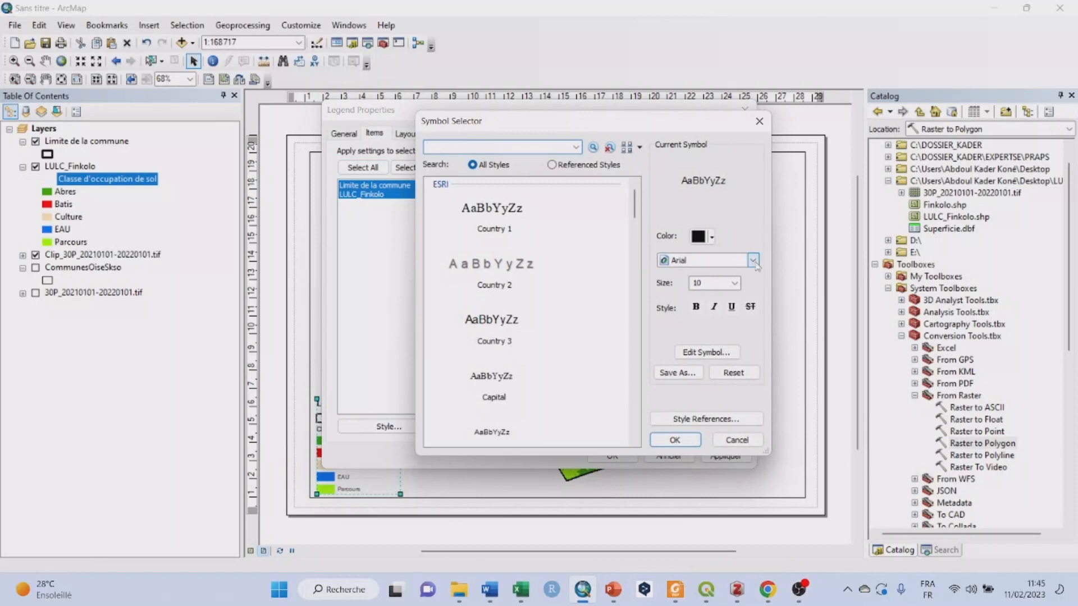
click(753, 261)
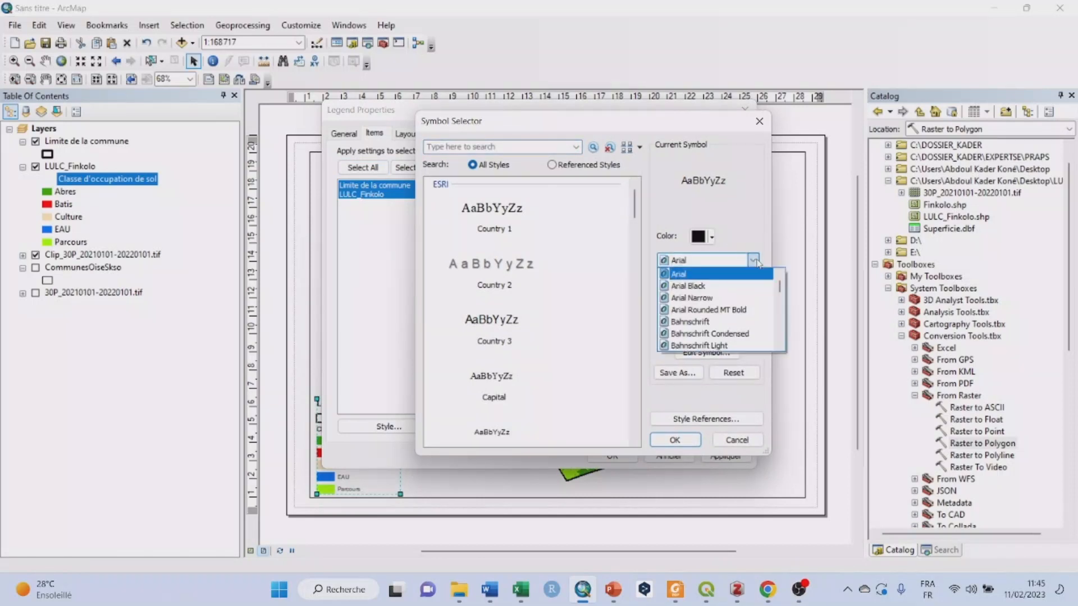
text(ti)
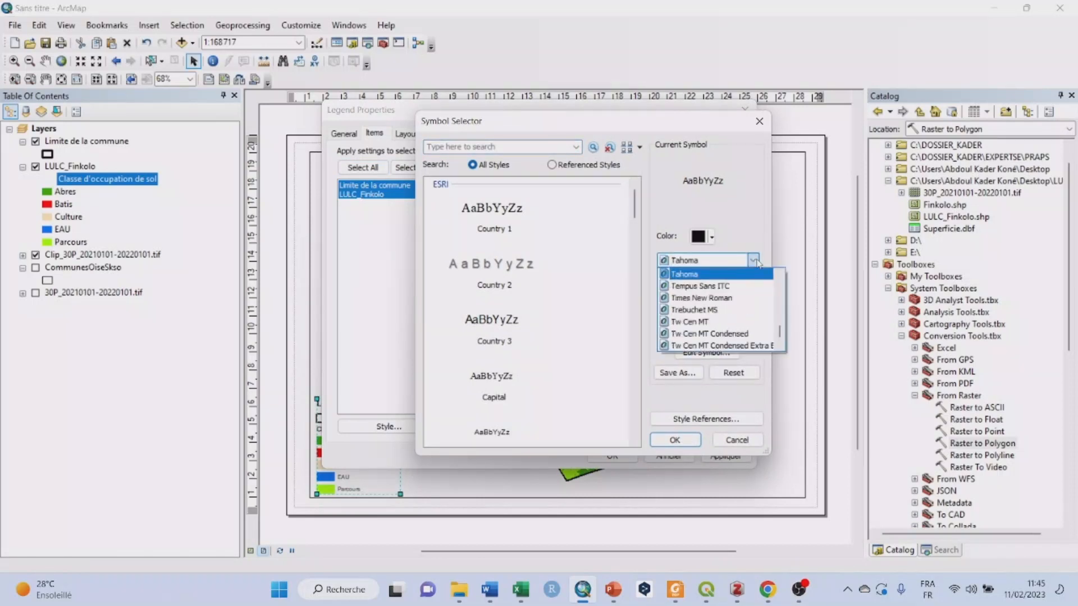
click(756, 263)
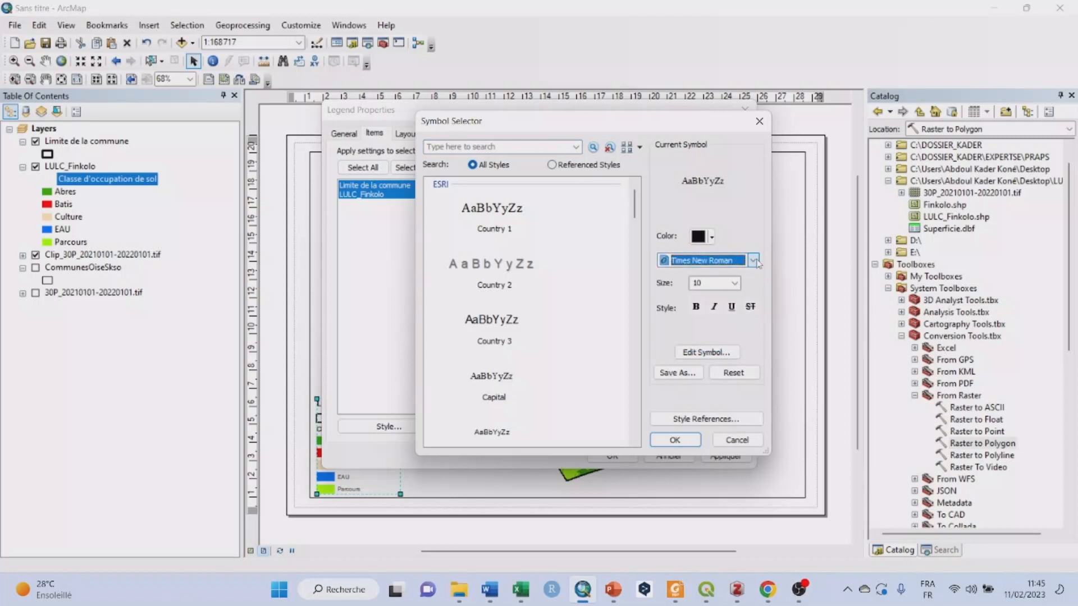
click(734, 283)
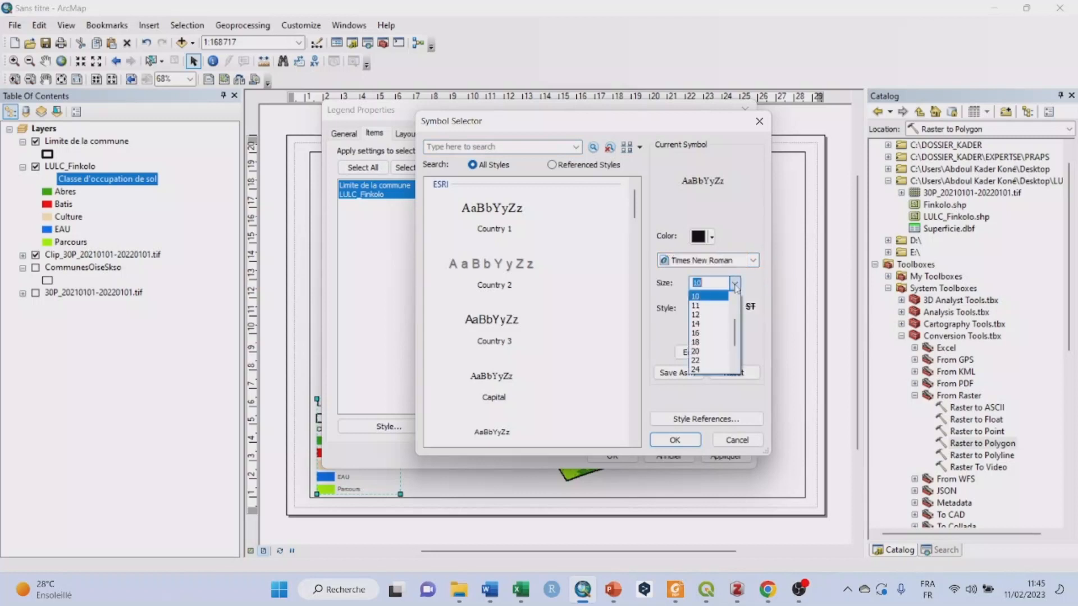
click(716, 314)
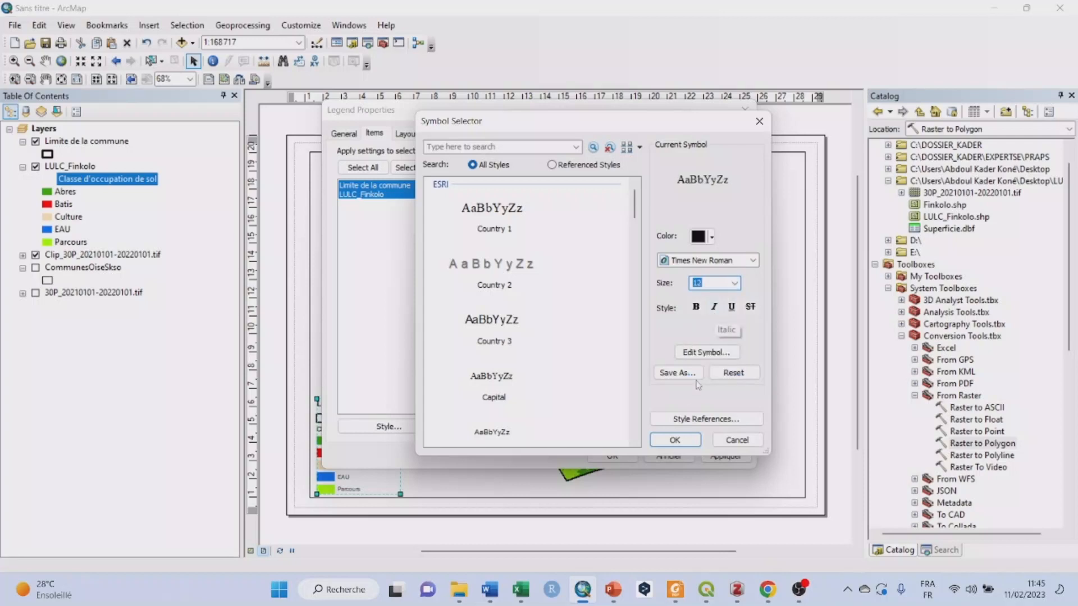
click(676, 440)
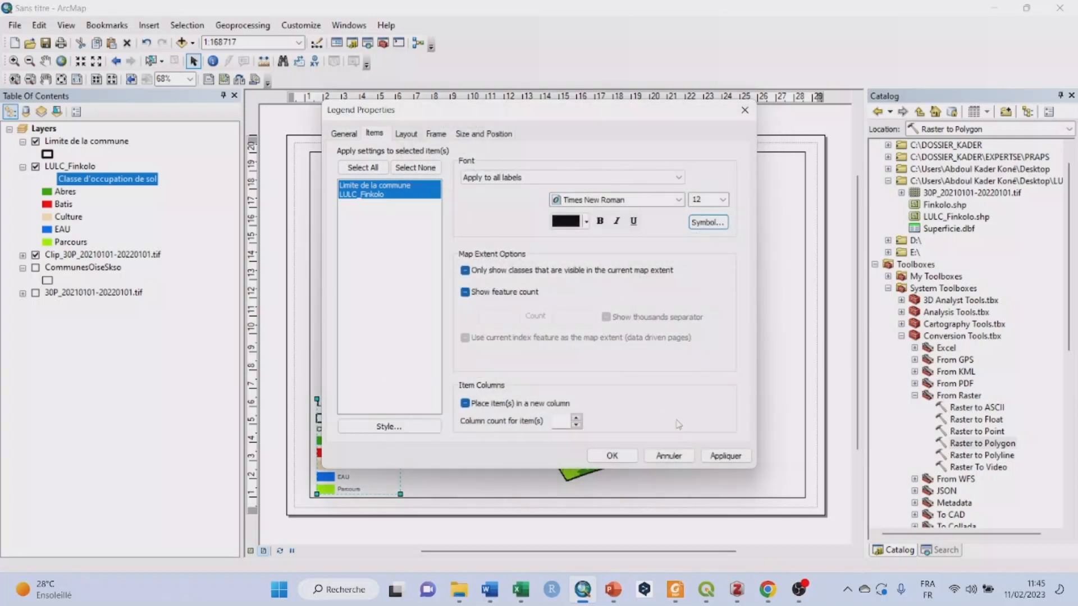
click(610, 456)
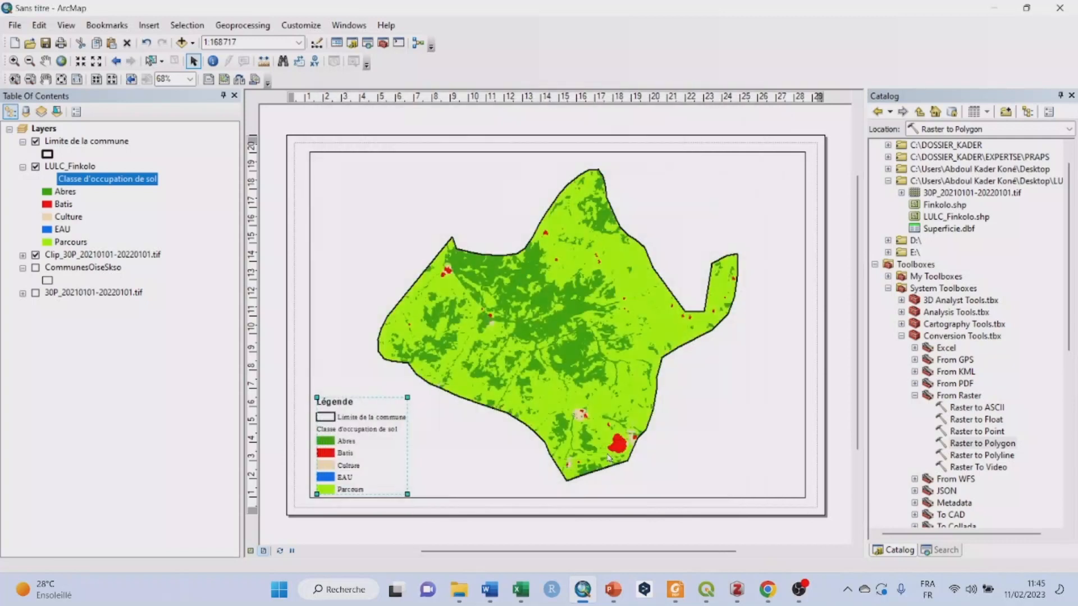
click(839, 509)
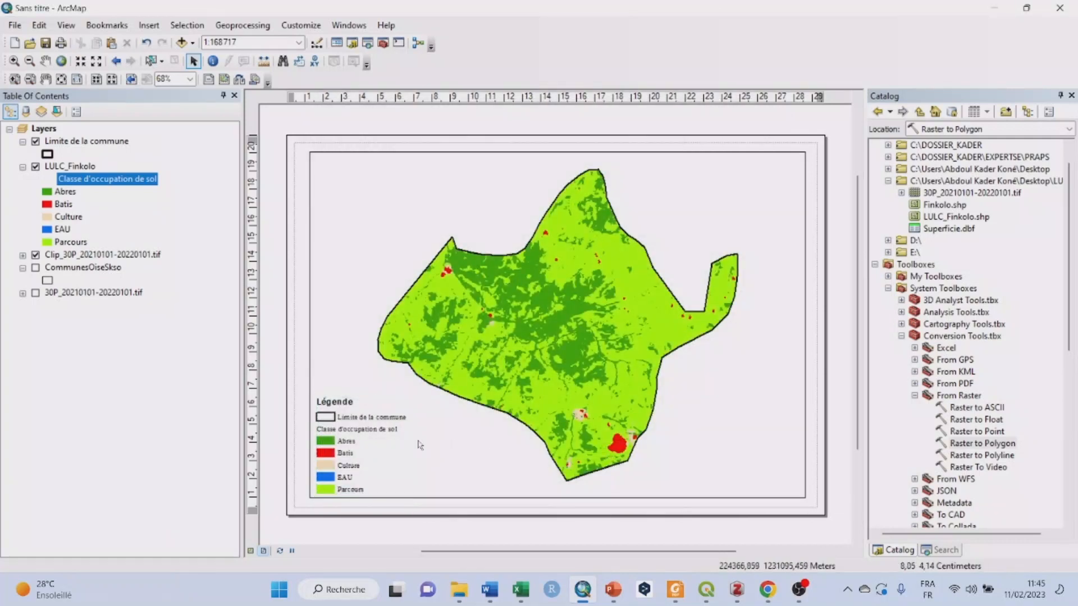
click(361, 446)
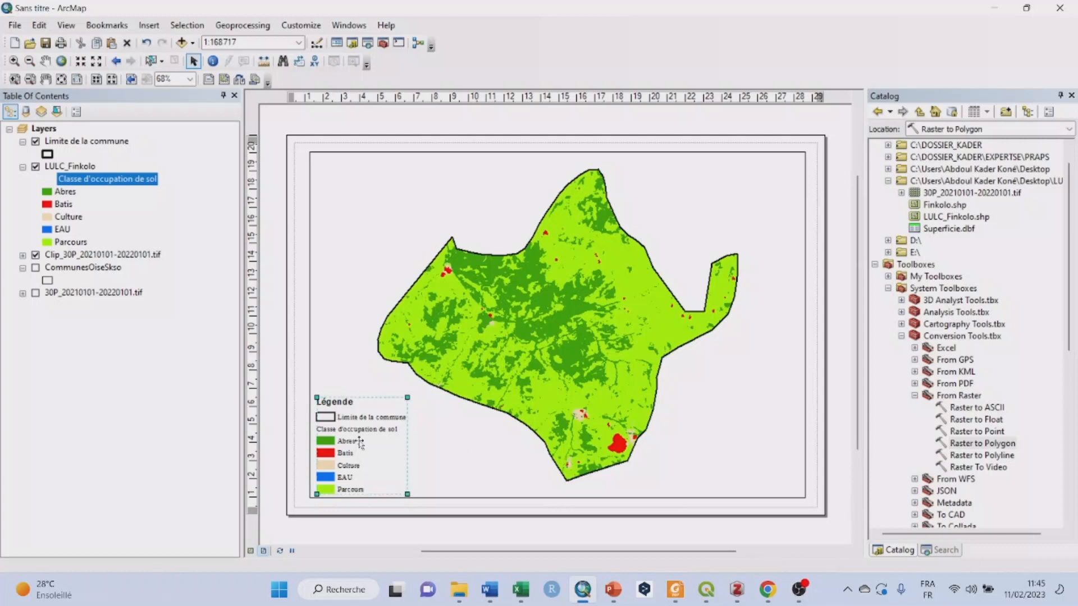
double_click(361, 446)
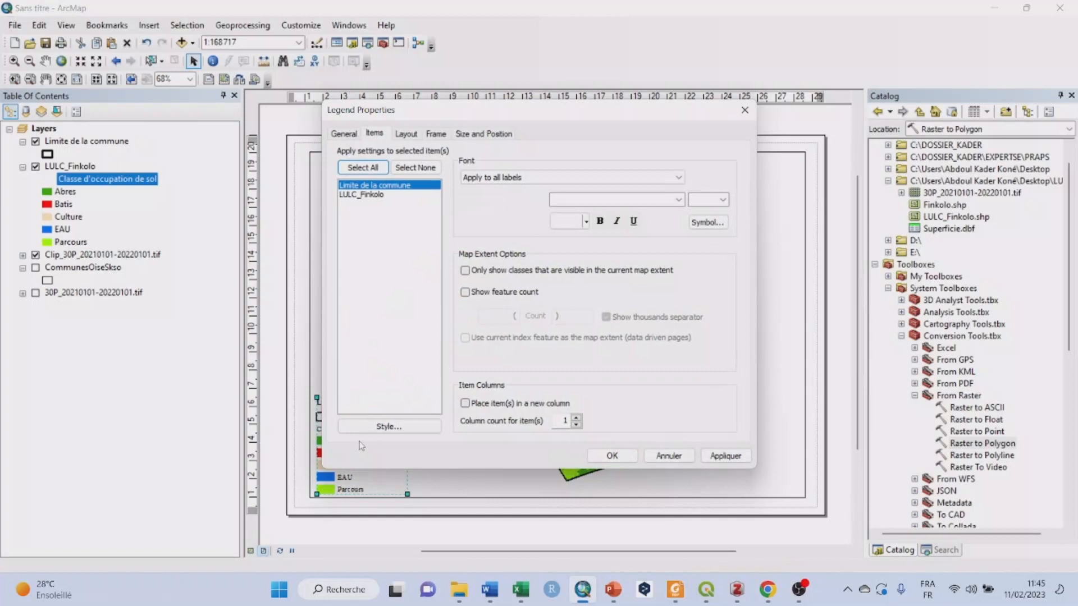
click(402, 134)
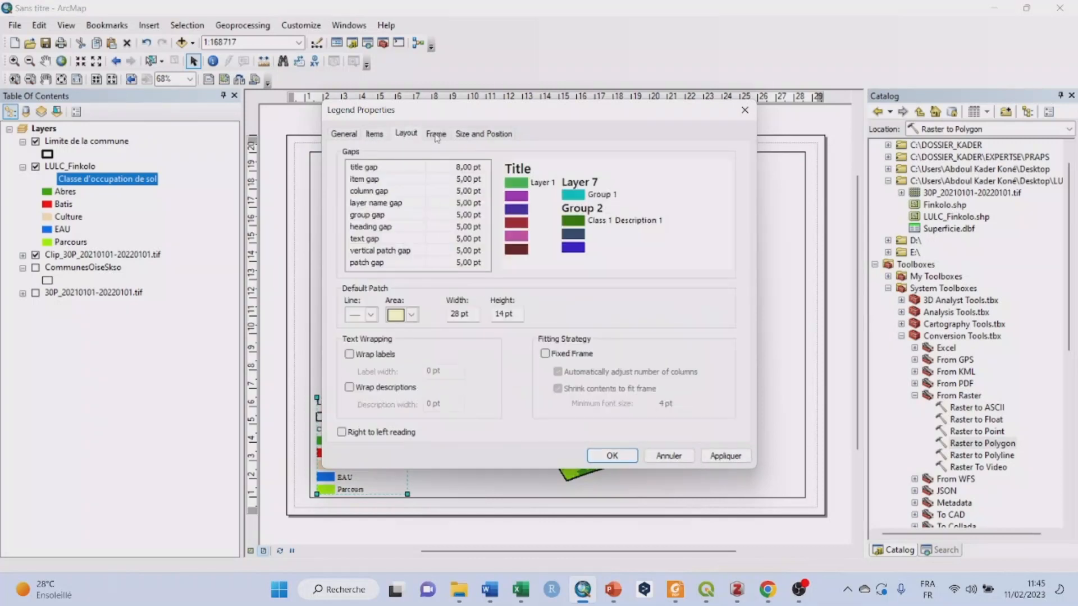
click(436, 134)
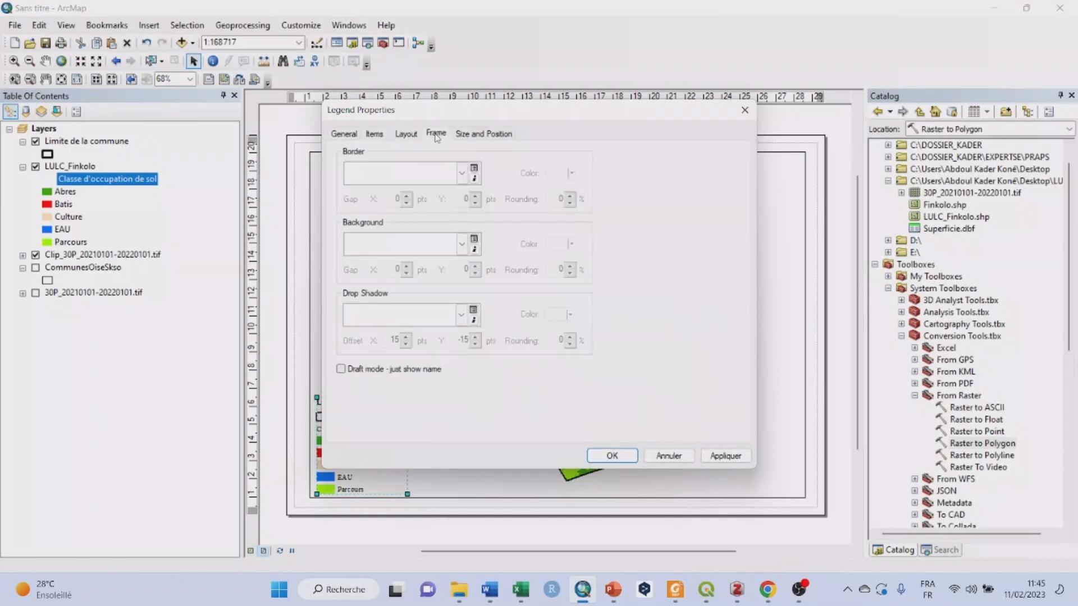
click(462, 173)
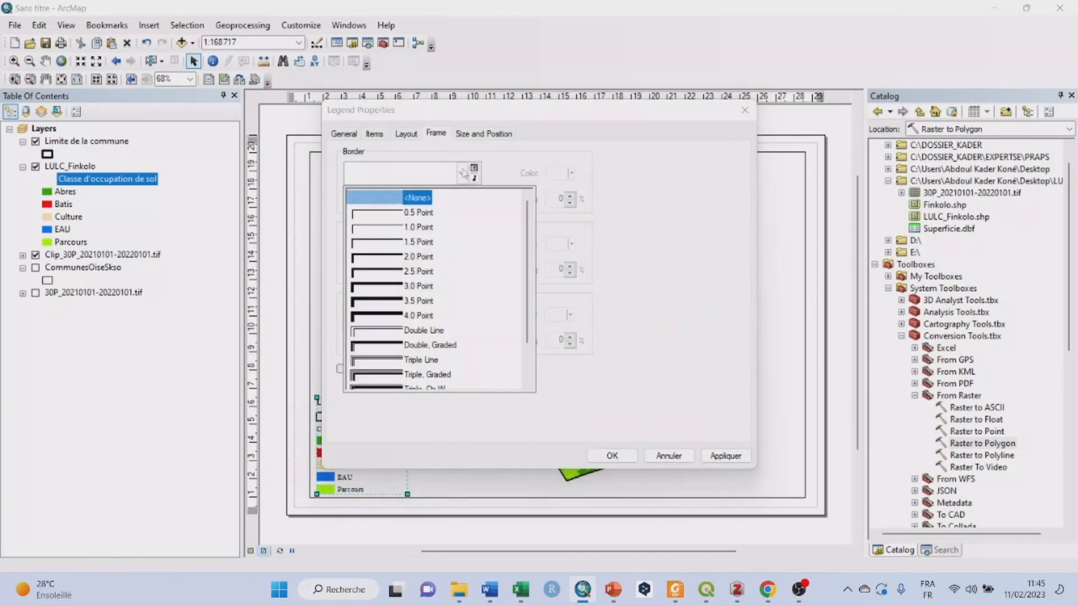
click(379, 213)
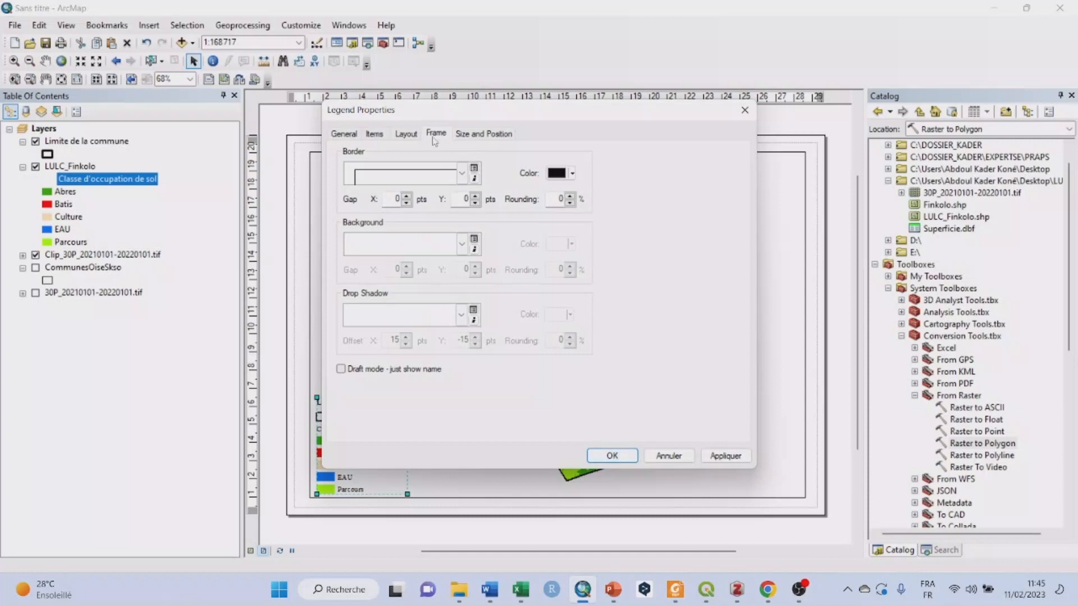
click(745, 110)
Give the legend a 0.5 Point border and clear the selection on the layout.
double_click(362, 449)
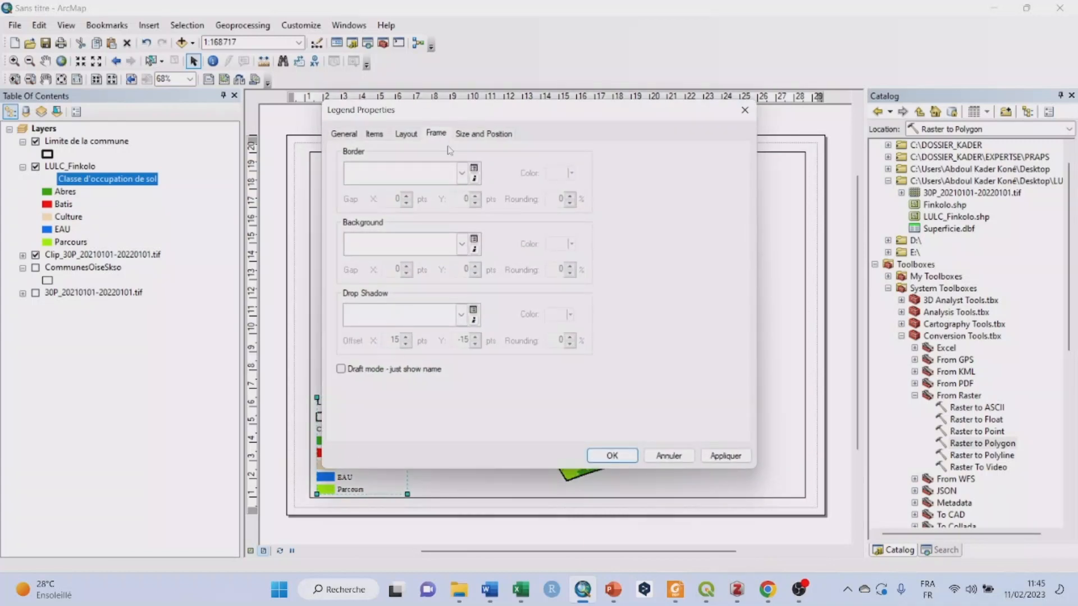
click(461, 173)
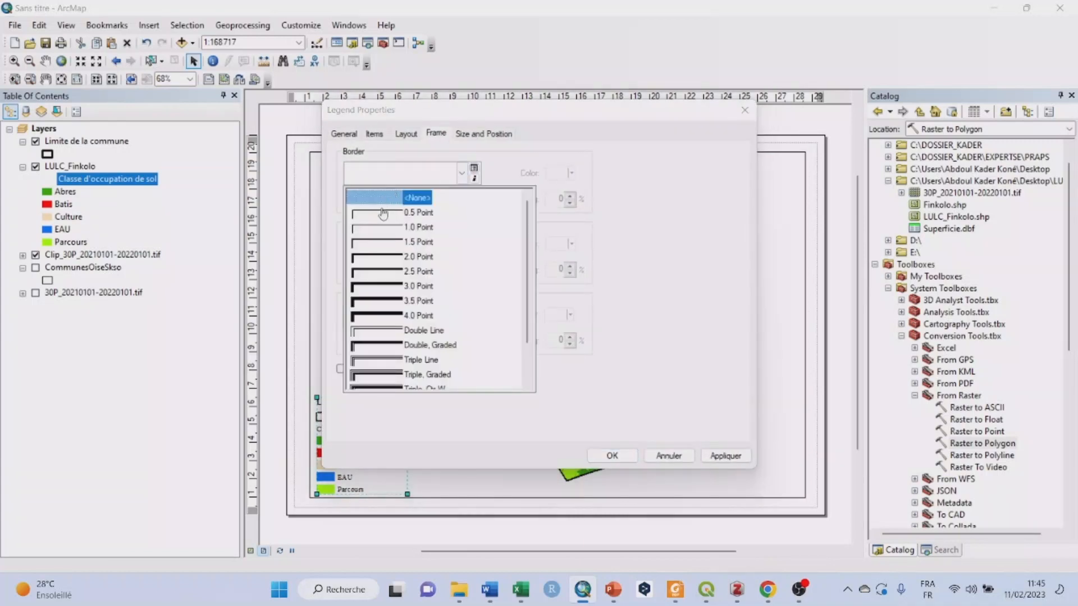
click(397, 213)
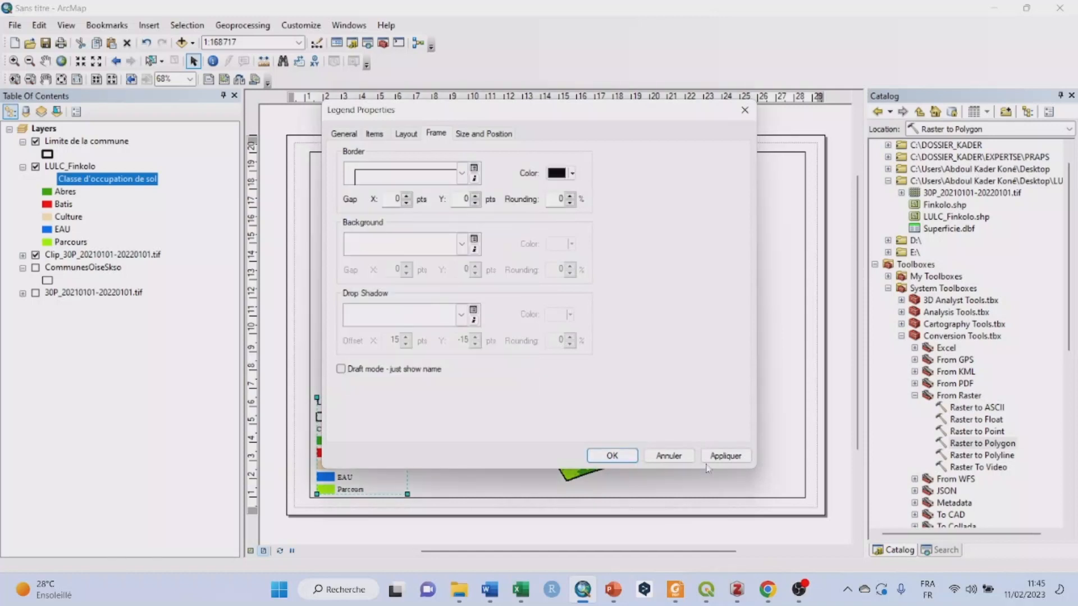
click(607, 458)
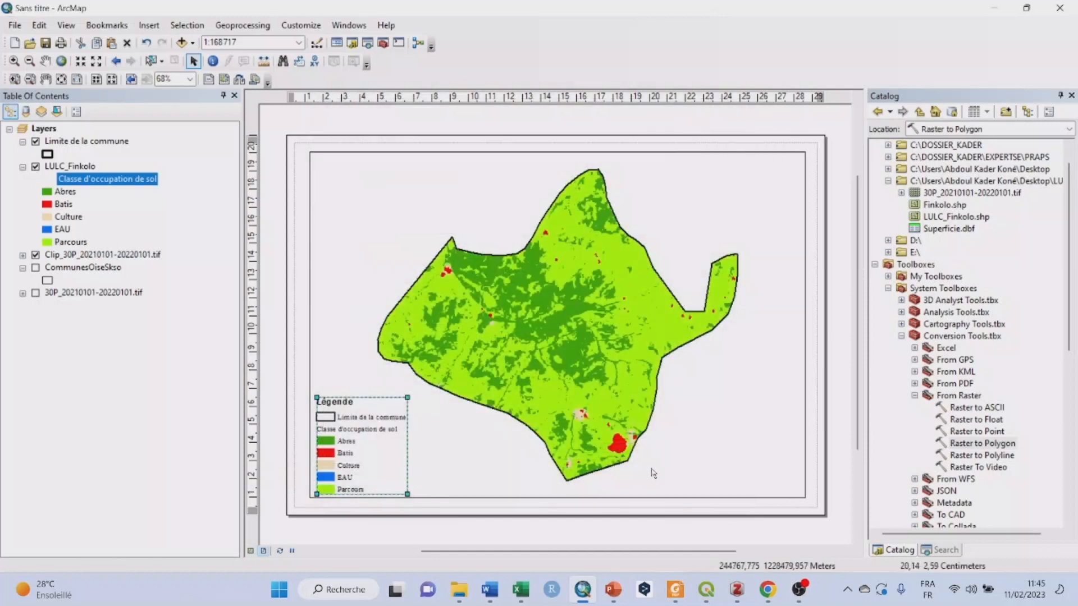
click(836, 481)
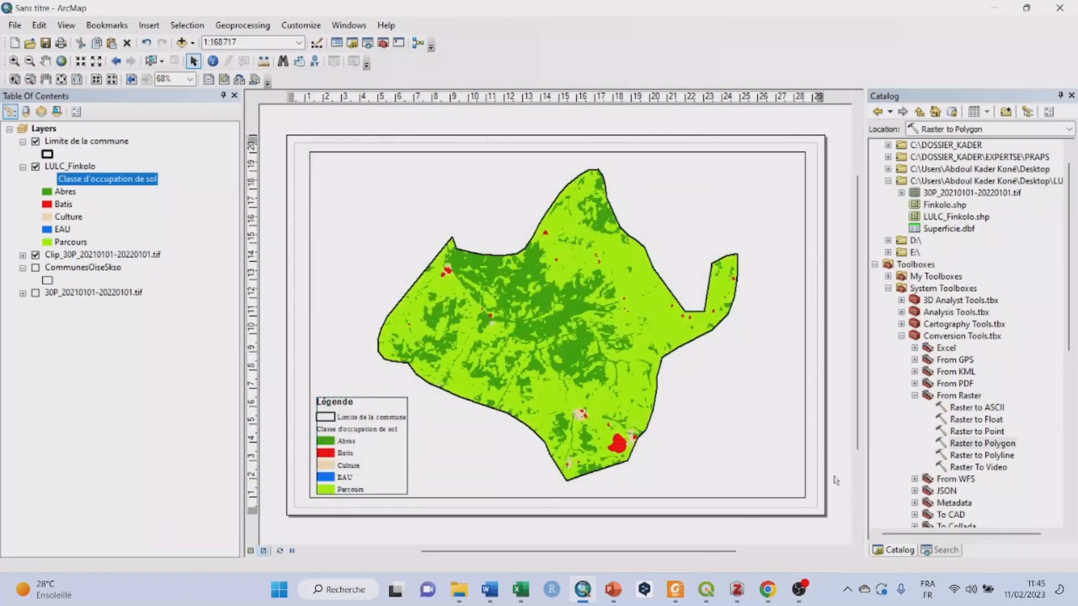
Move the legend flush into the lower-left corner of the data frame and deselect it.
click(384, 456)
drag(384, 455, 381, 460)
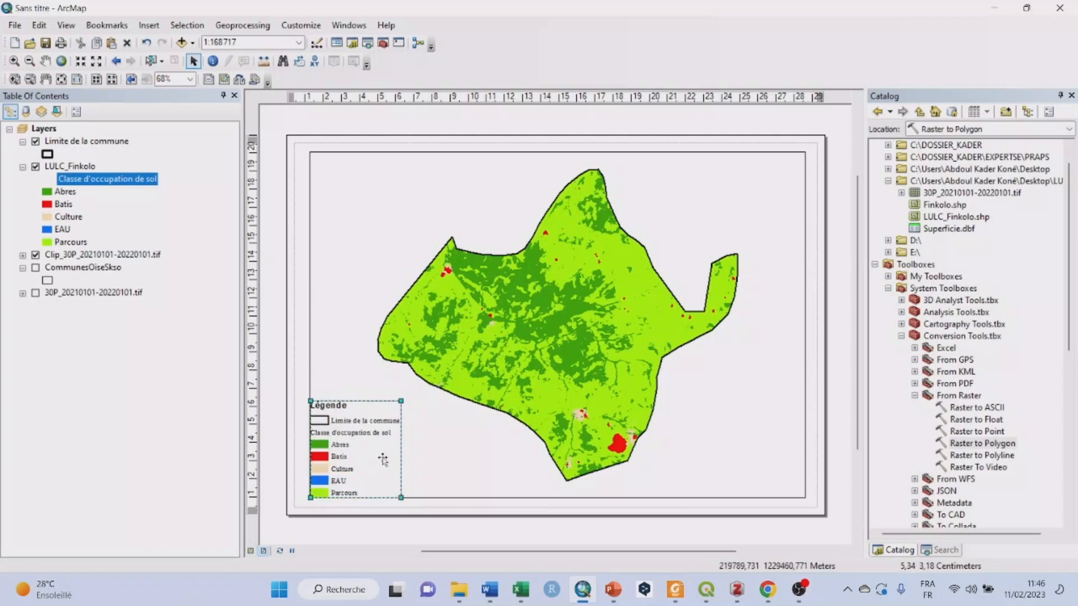
click(475, 535)
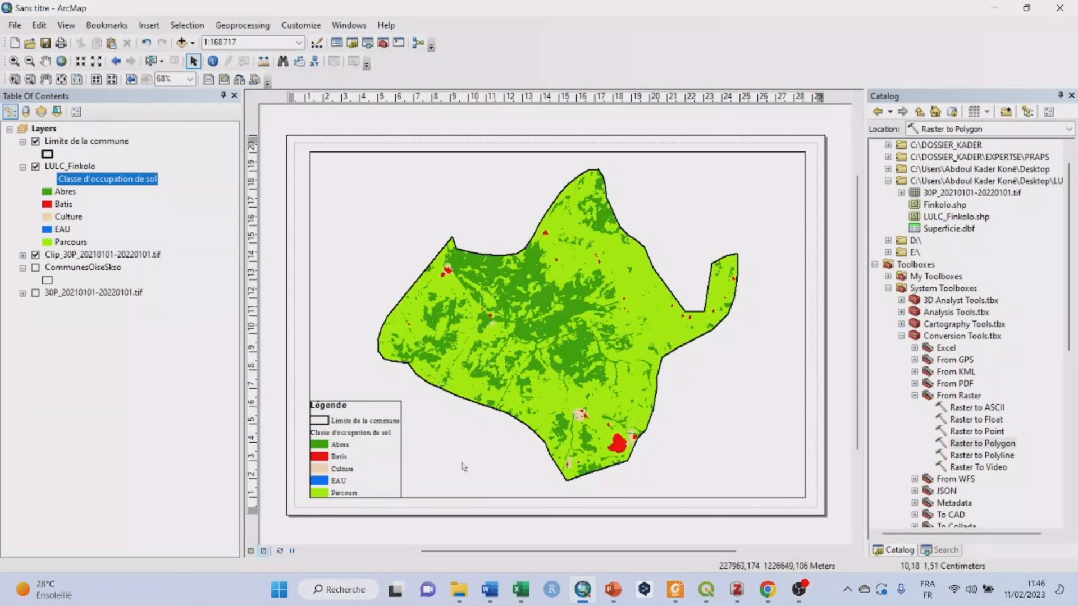
Look through the legend item styles available for the LULC_Finkolo layer in the legend's properties.
double_click(366, 455)
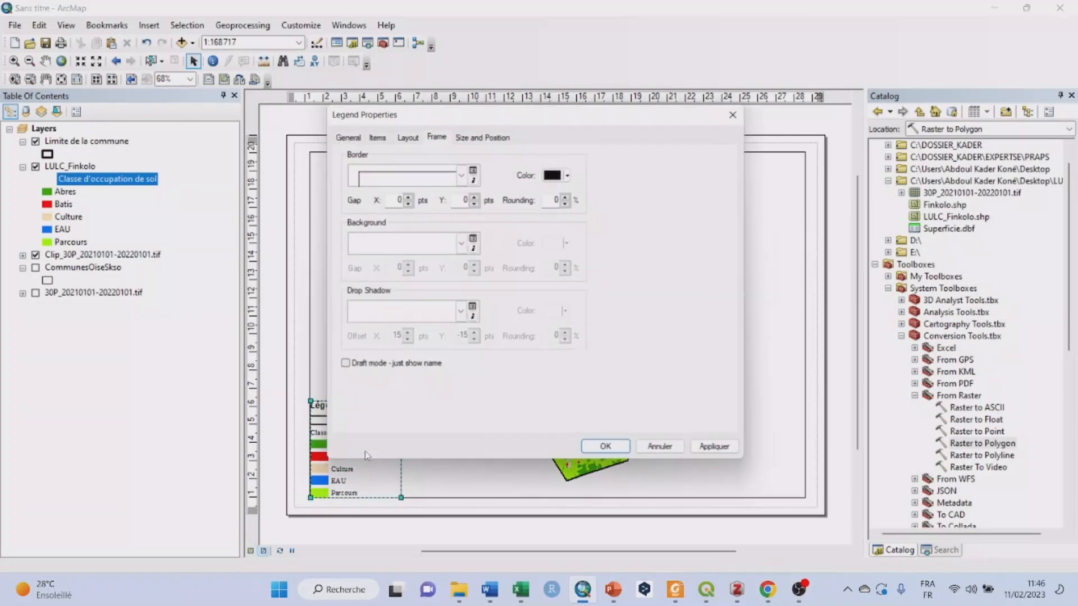
click(344, 134)
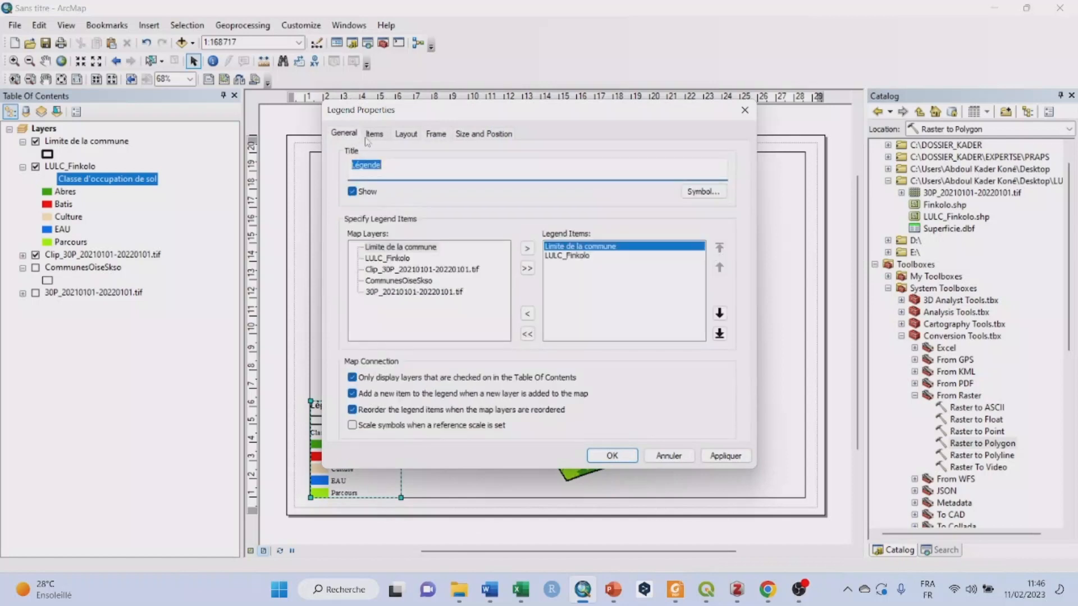
click(372, 138)
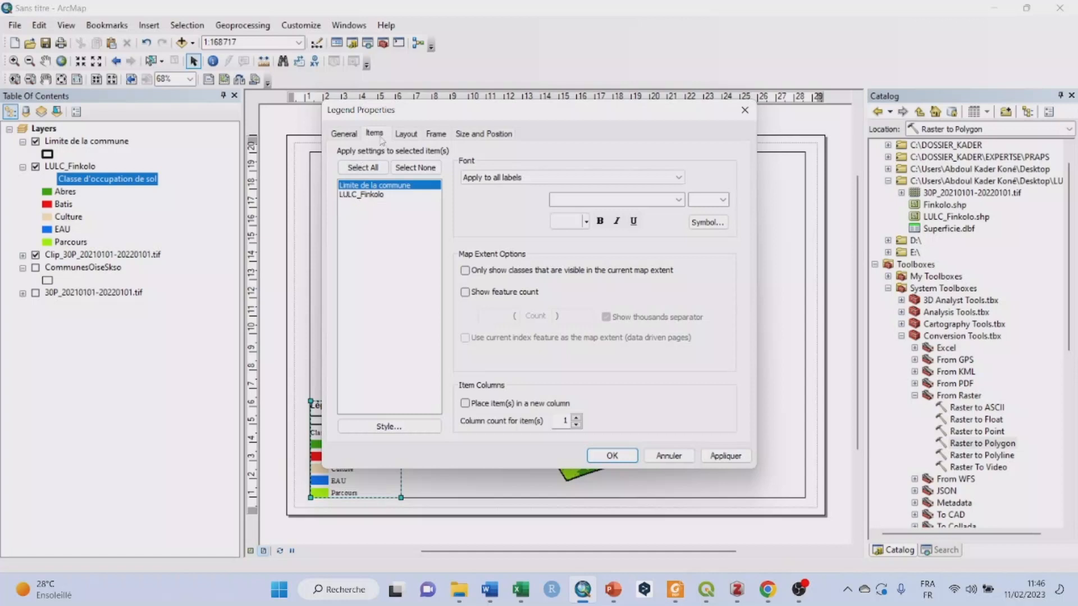
click(370, 194)
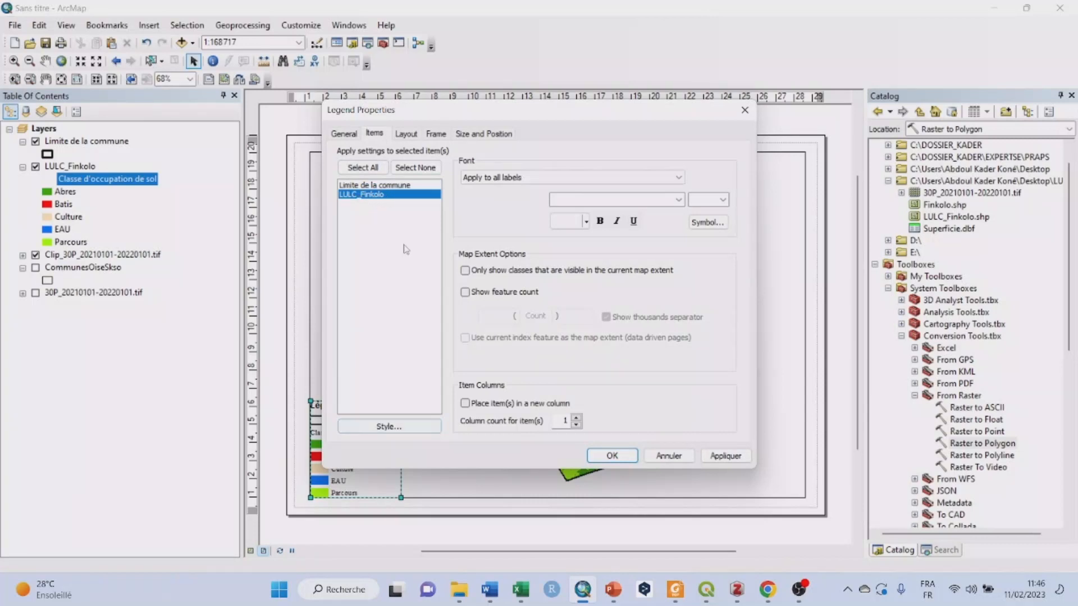
click(384, 427)
scroll(403, 287, down, 3)
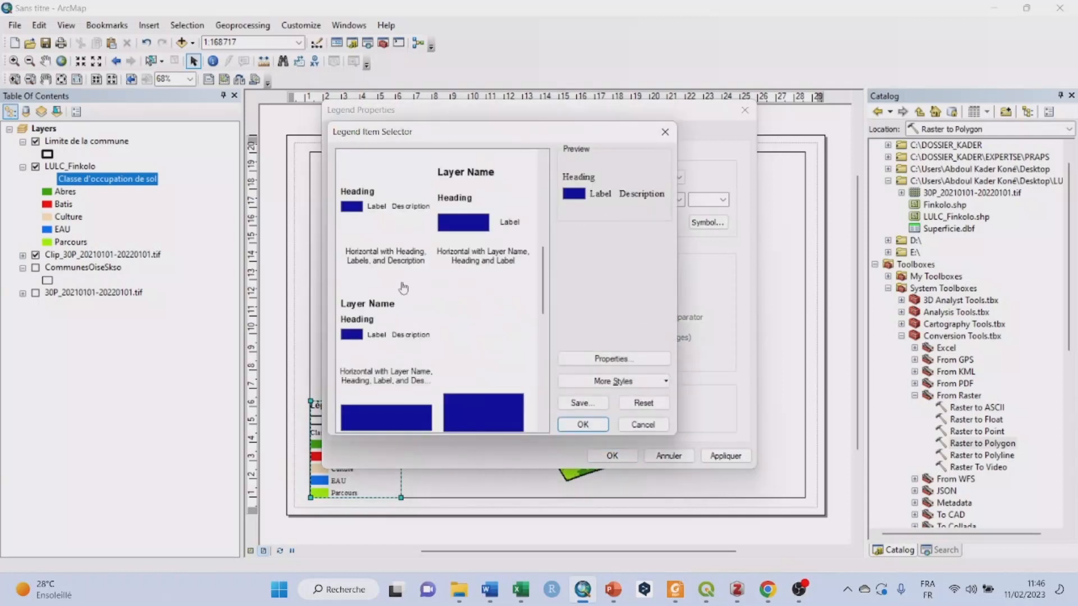
scroll(459, 330, down, 3)
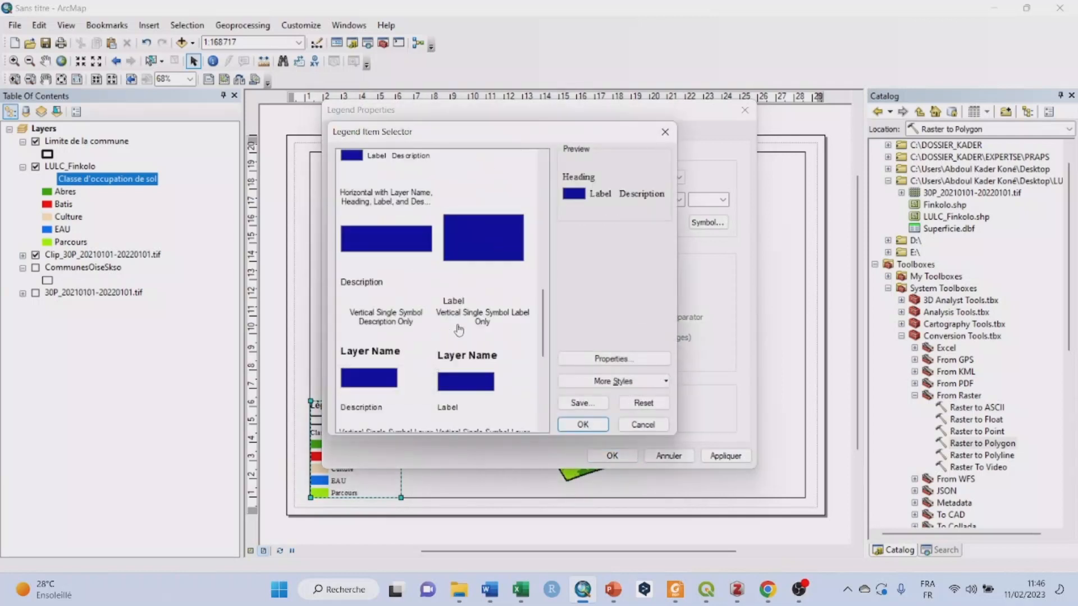
scroll(449, 331, down, 3)
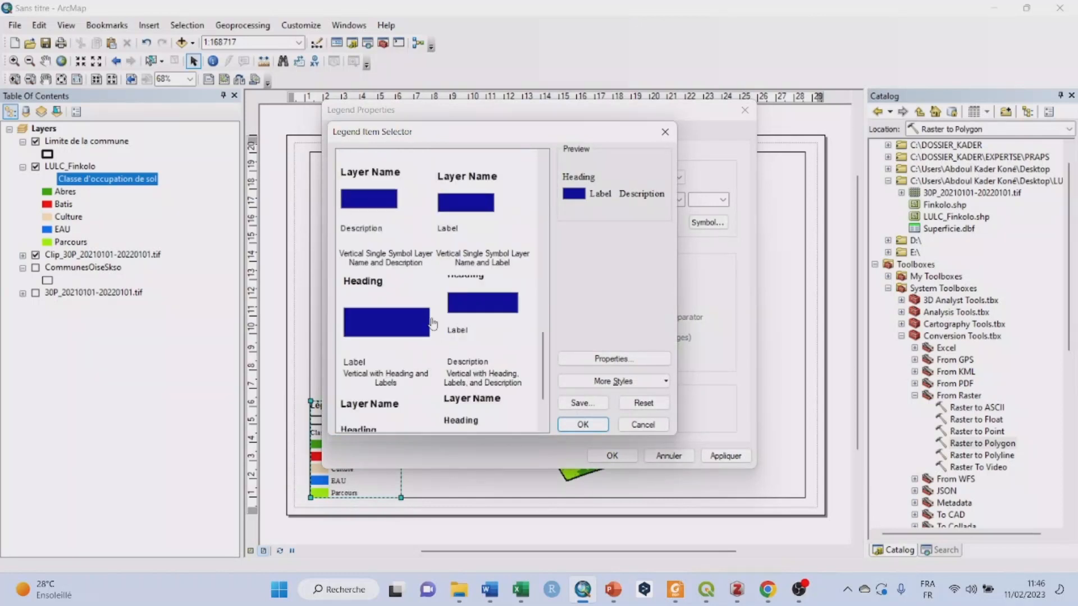
scroll(388, 353, down, 3)
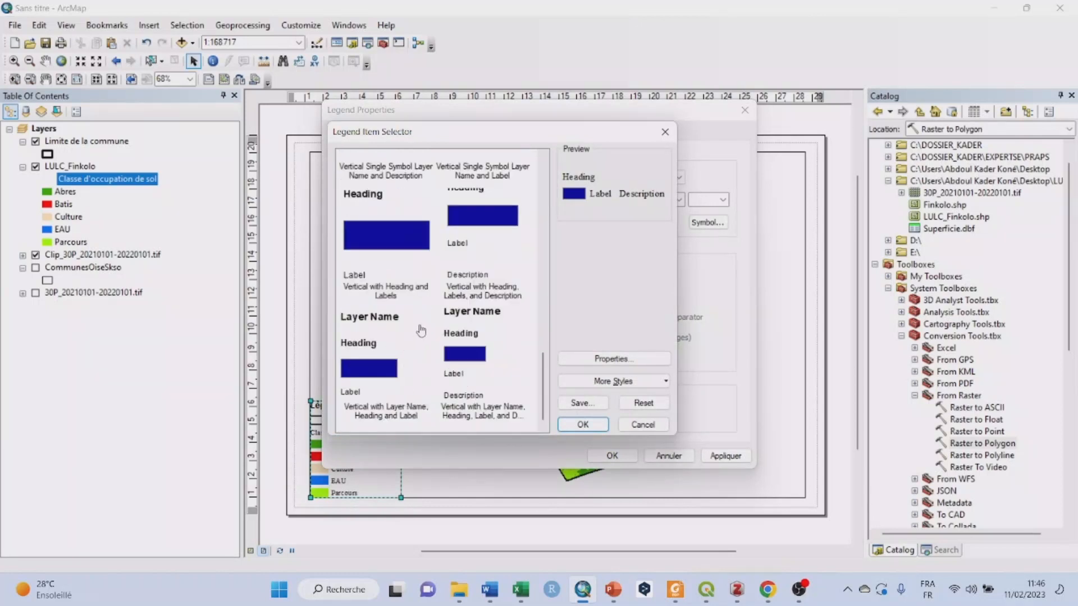
scroll(416, 336, down, 5)
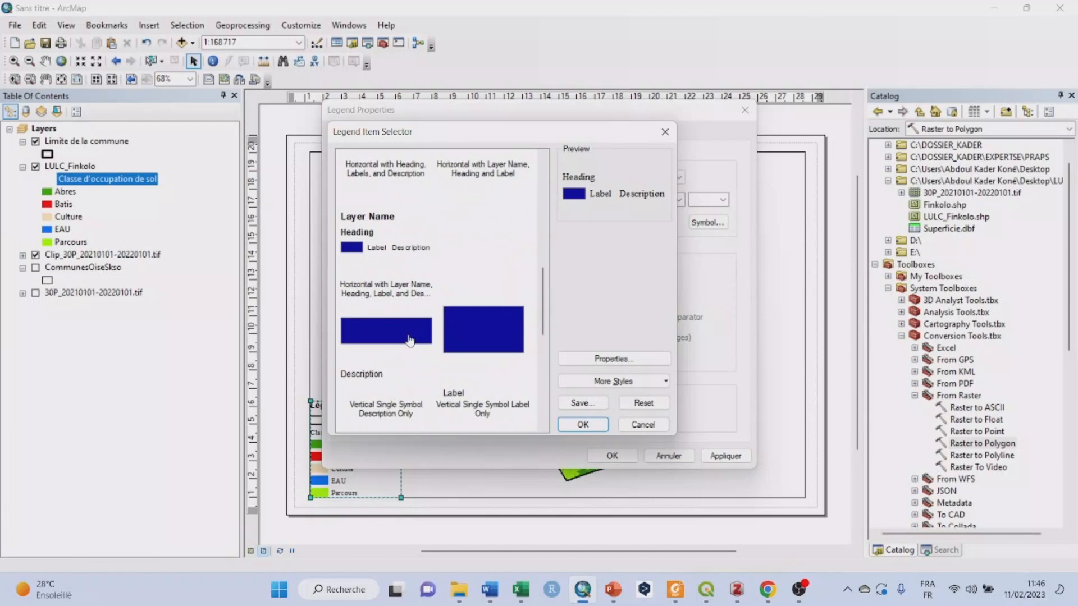
Compare the previews of the horizontal heading, label and description styles with and without layer name, and close the legend properties without applying.
click(374, 239)
scroll(380, 241, up, 3)
scroll(396, 245, up, 4)
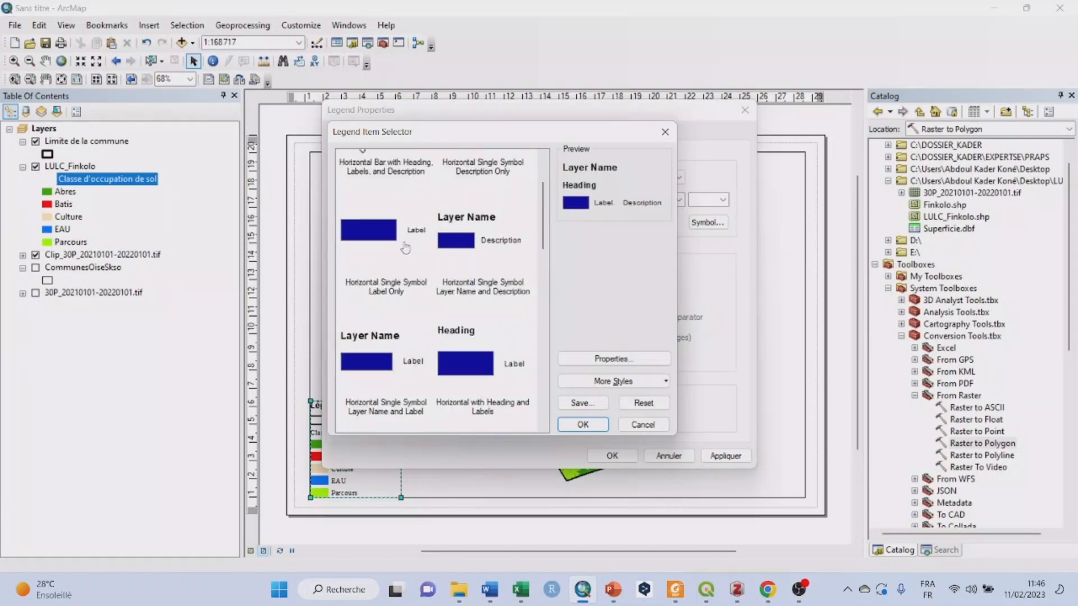
scroll(415, 352, up, 3)
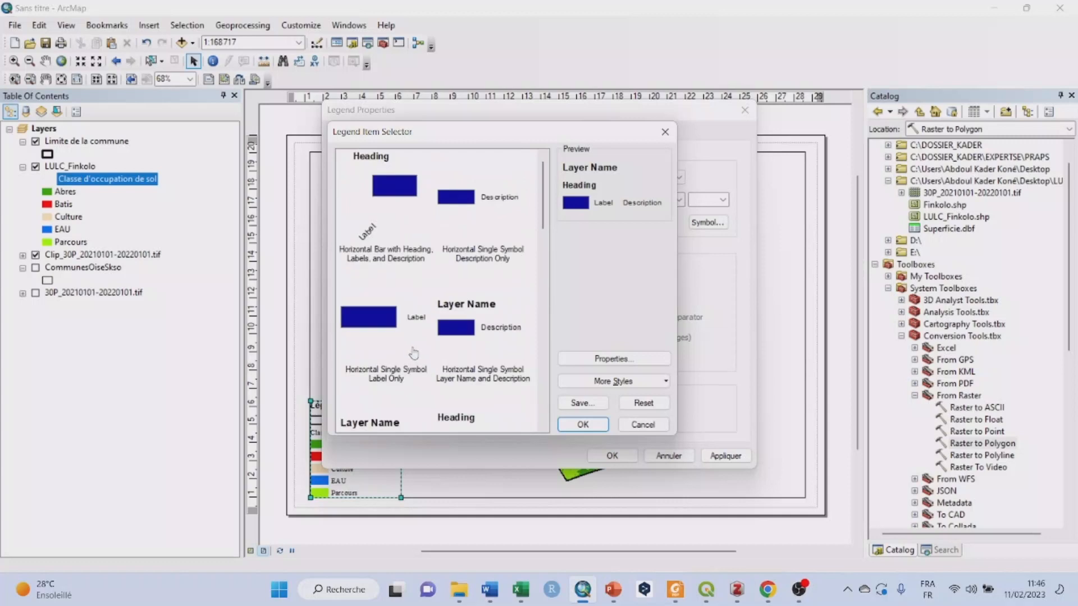
scroll(416, 352, down, 8)
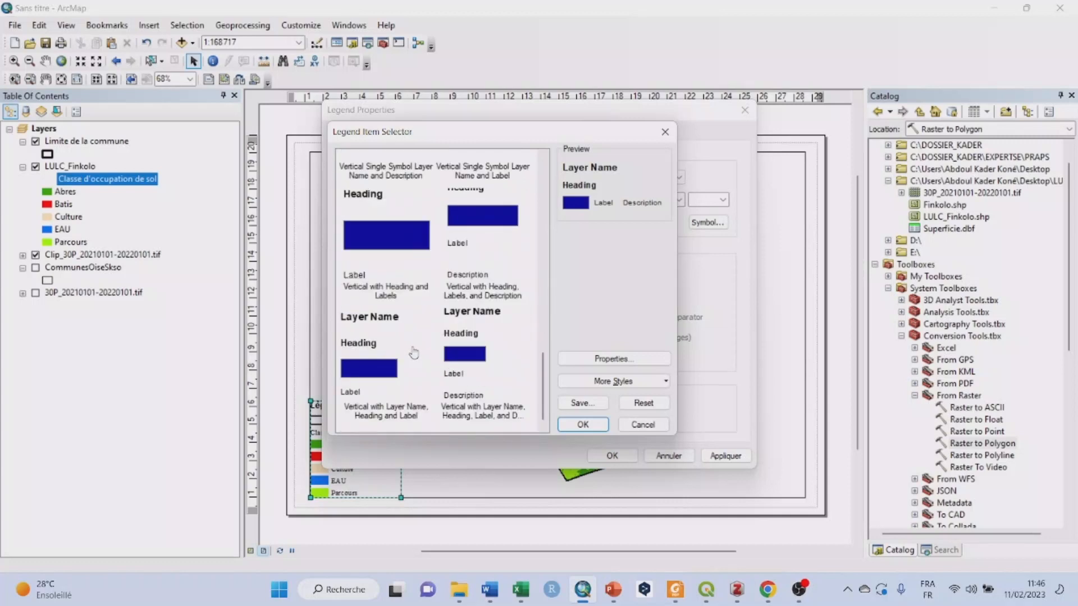
scroll(414, 352, up, 6)
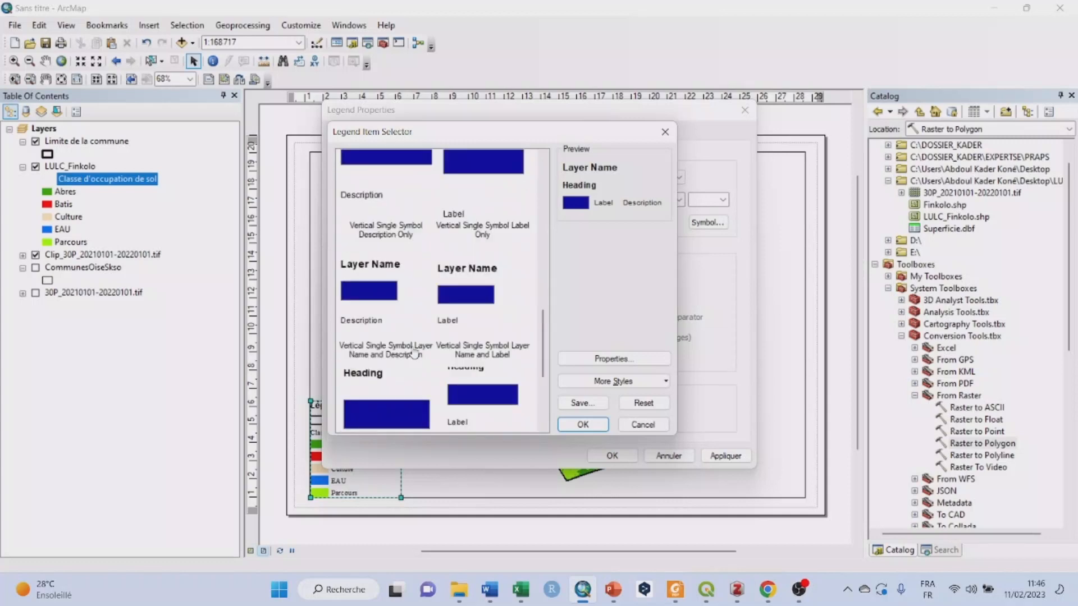
scroll(414, 354, up, 6)
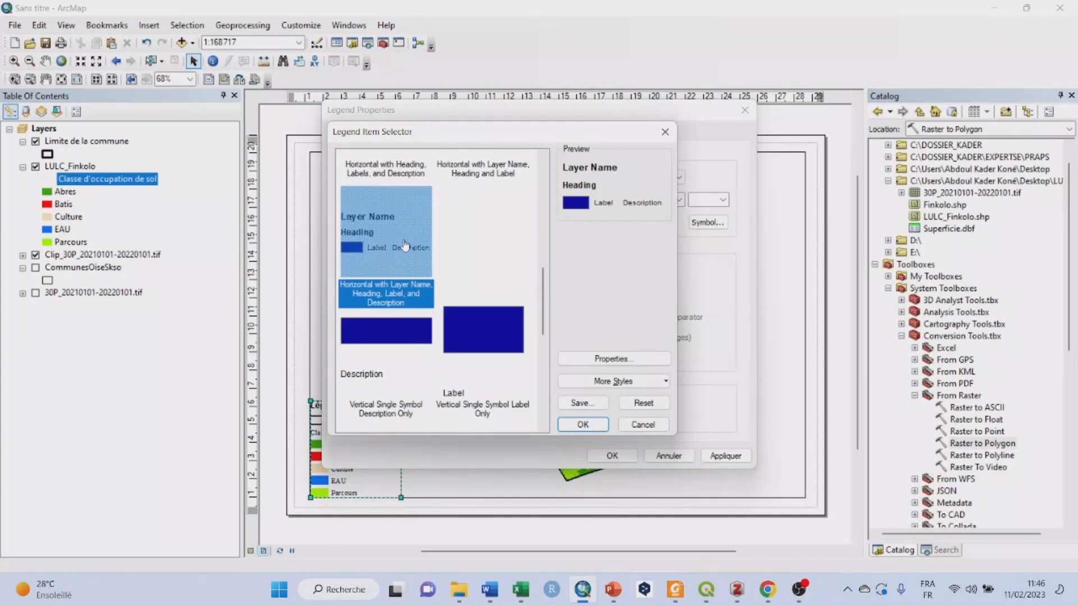
scroll(434, 293, up, 10)
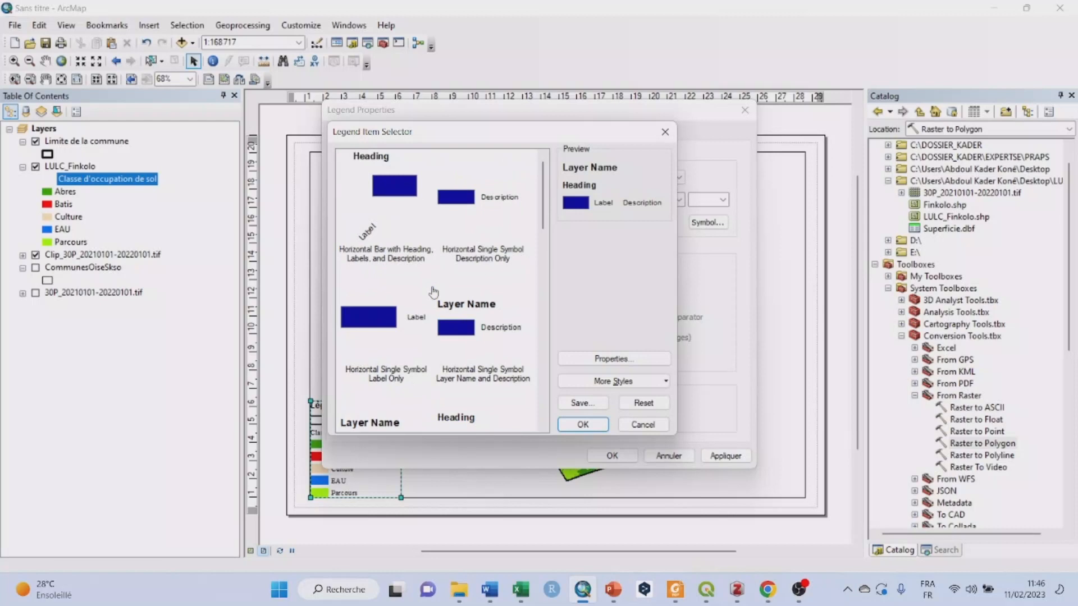
scroll(435, 287, down, 6)
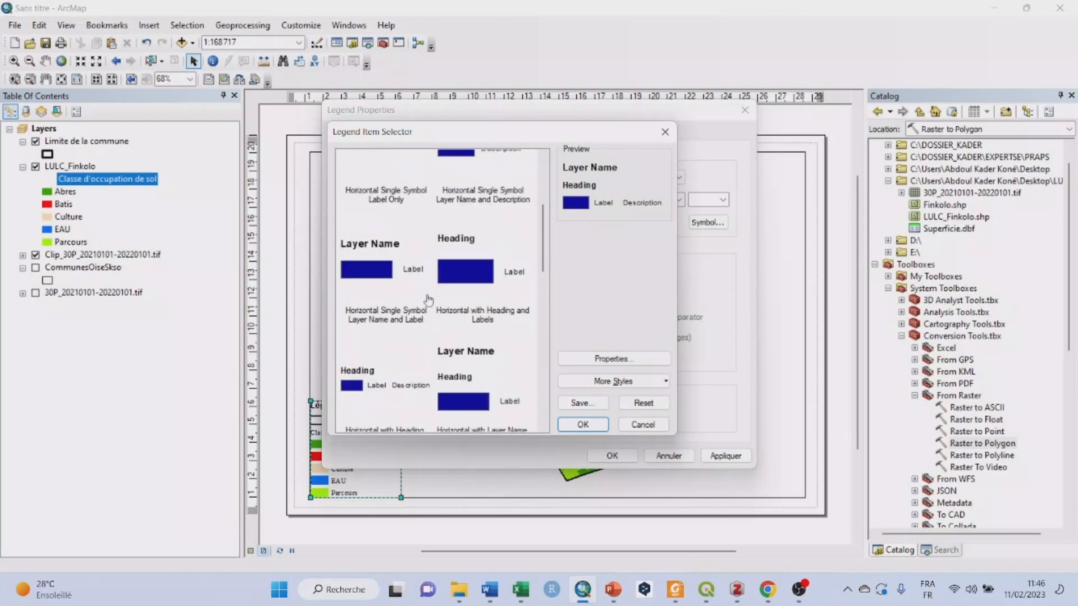
click(376, 380)
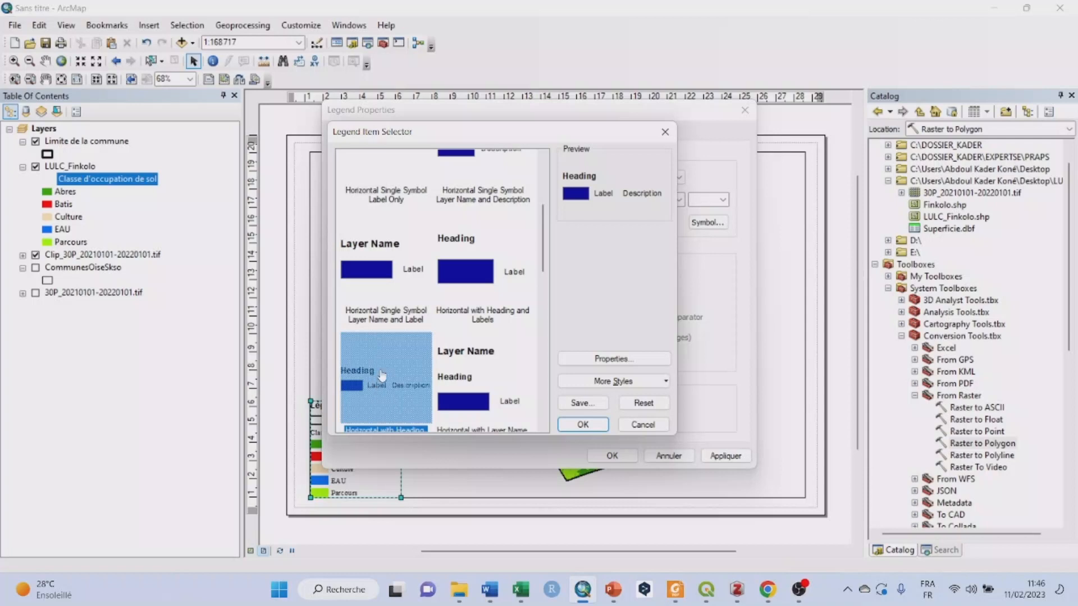
scroll(381, 379, down, 5)
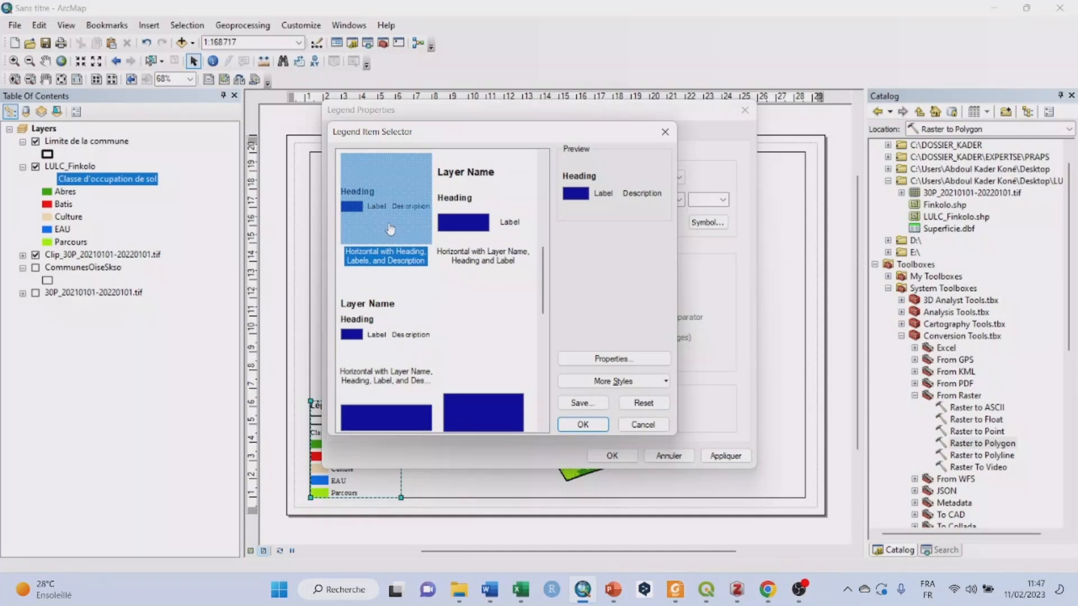
click(378, 327)
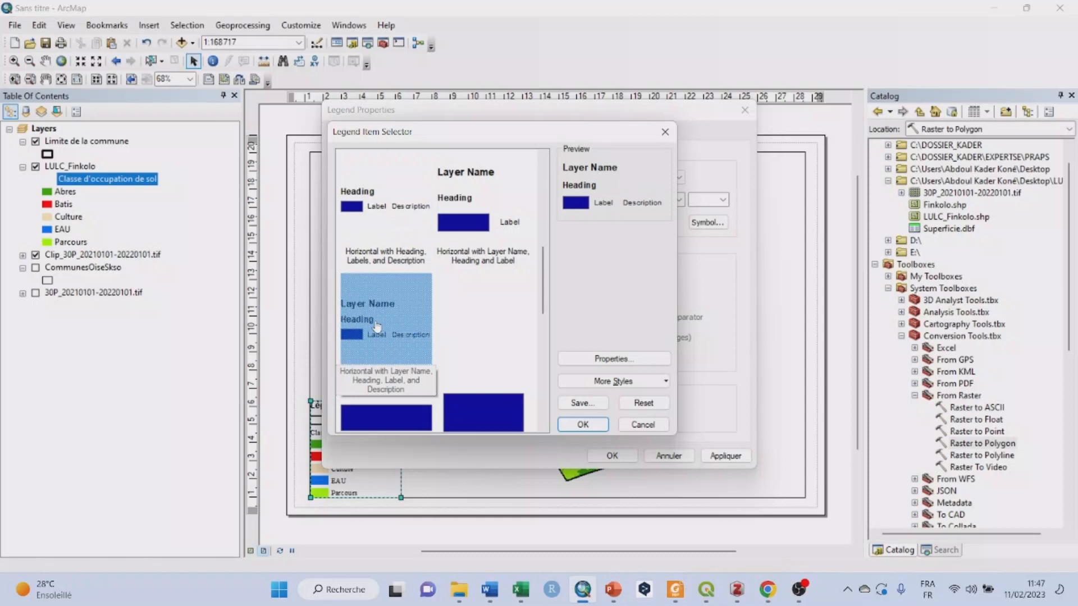
click(406, 213)
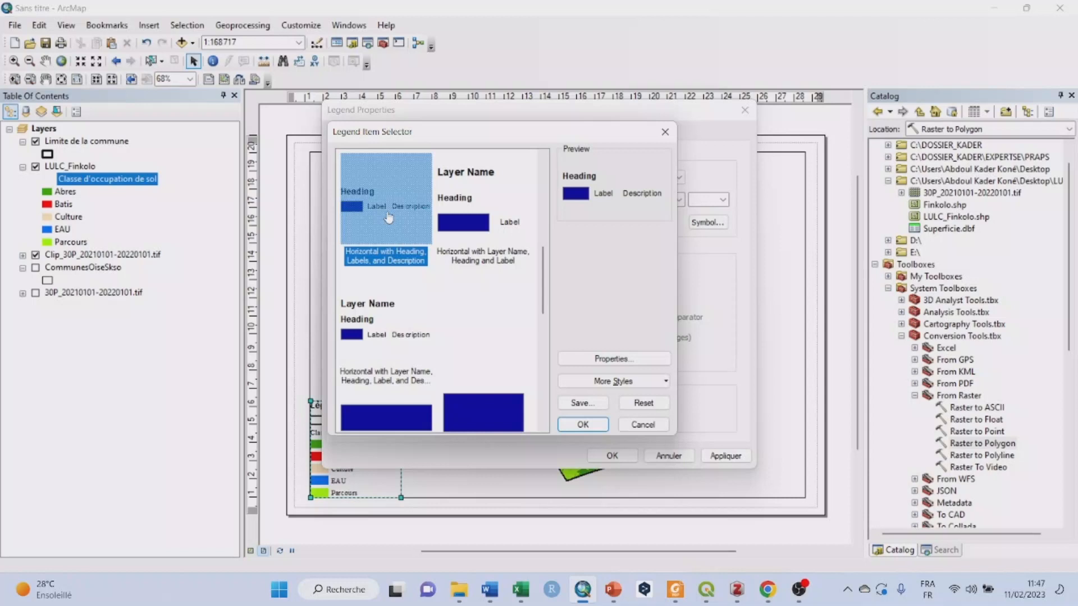
click(664, 133)
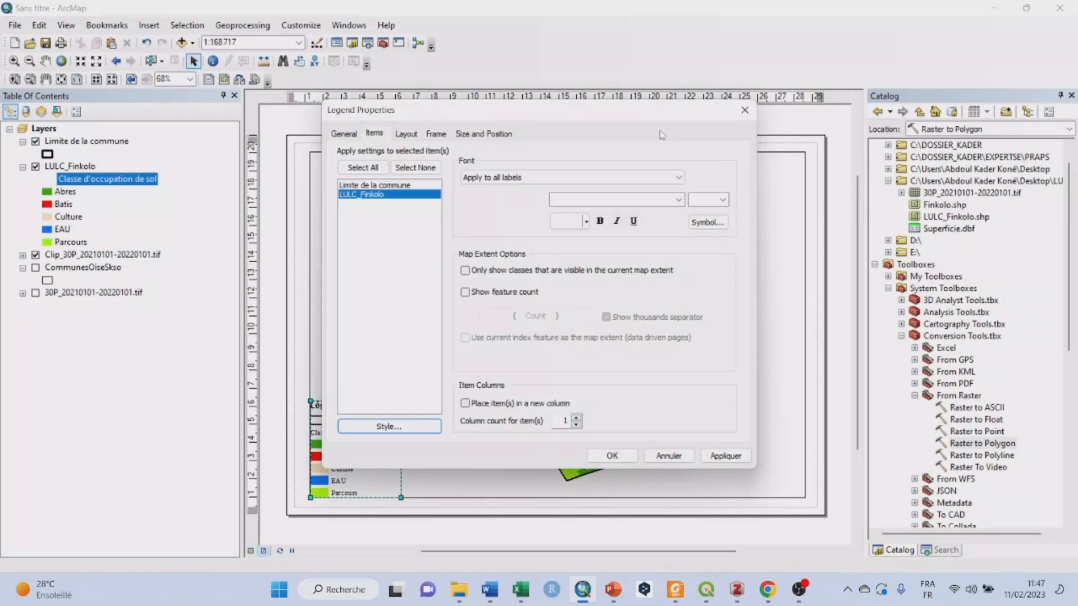
click(744, 110)
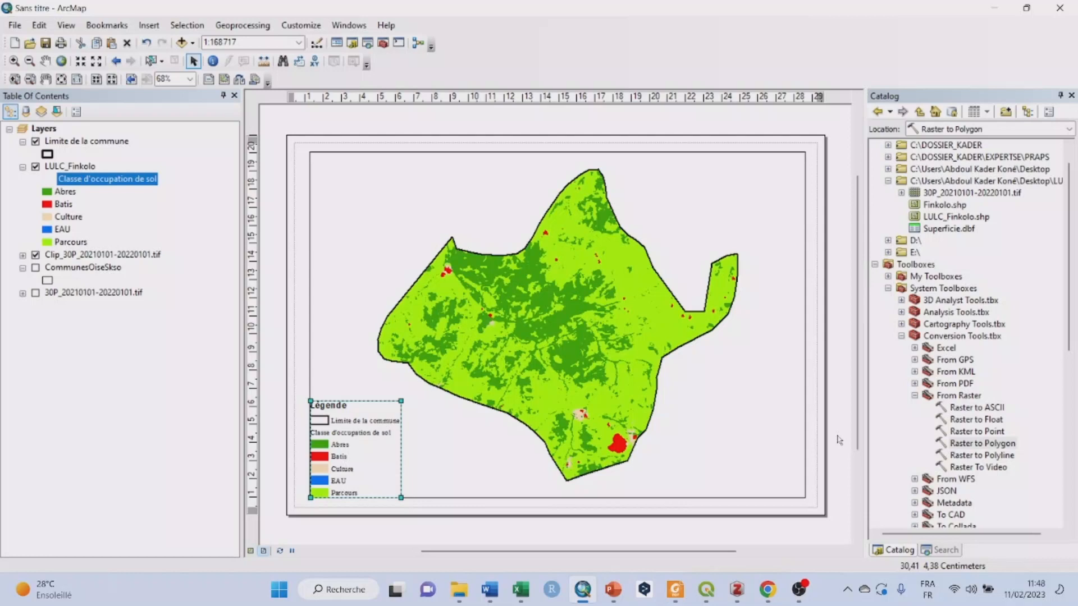
Look at the class labels in the LULC_Finkolo layer's symbology, including the Abres label, and close its properties.
click(71, 167)
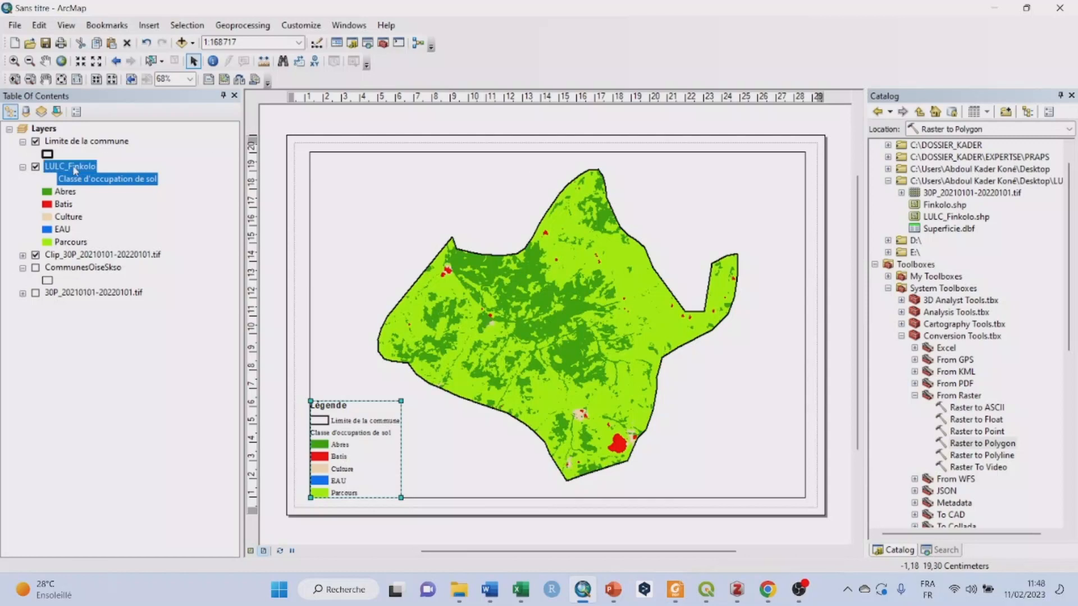
double_click(71, 166)
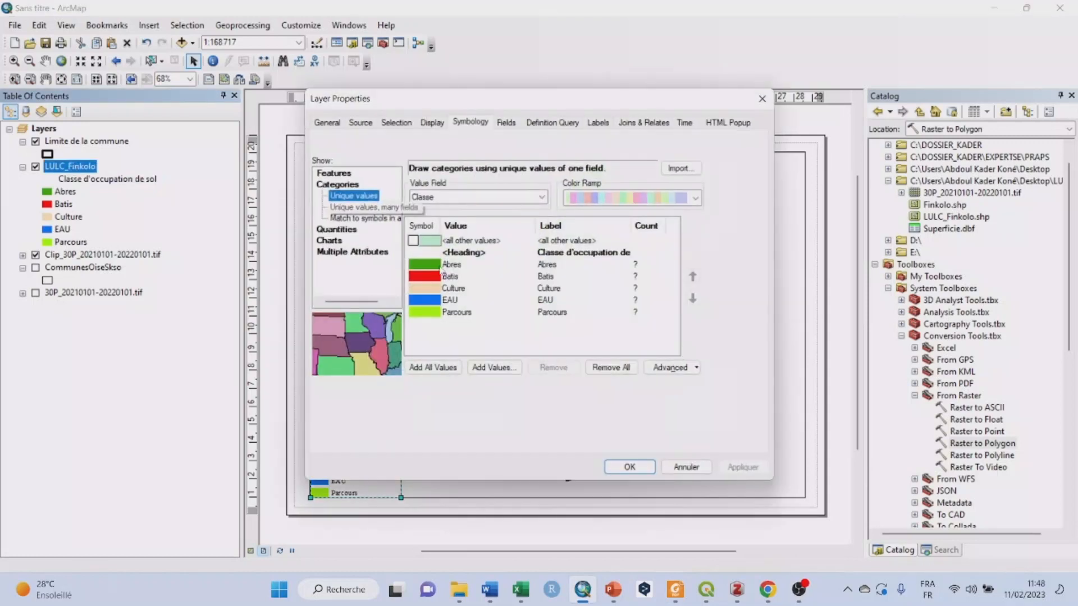
click(565, 266)
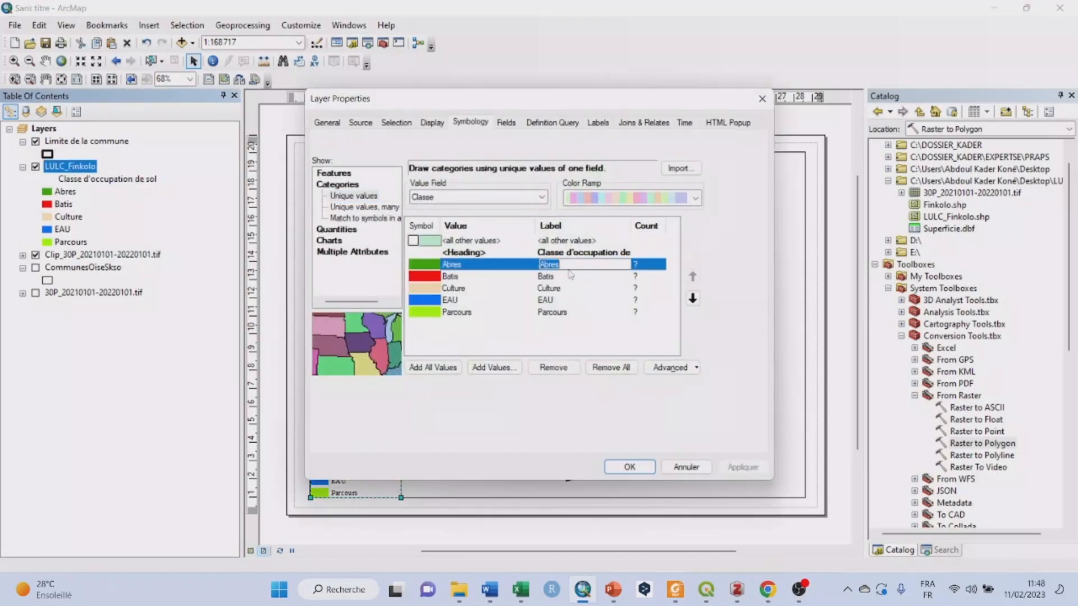
click(764, 101)
click(762, 99)
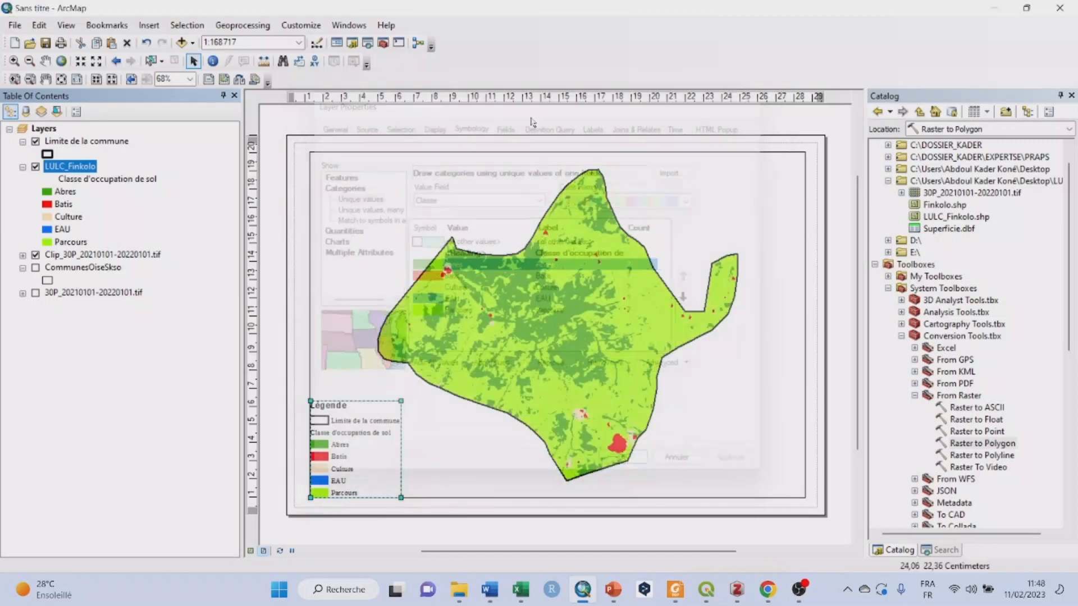
click(80, 193)
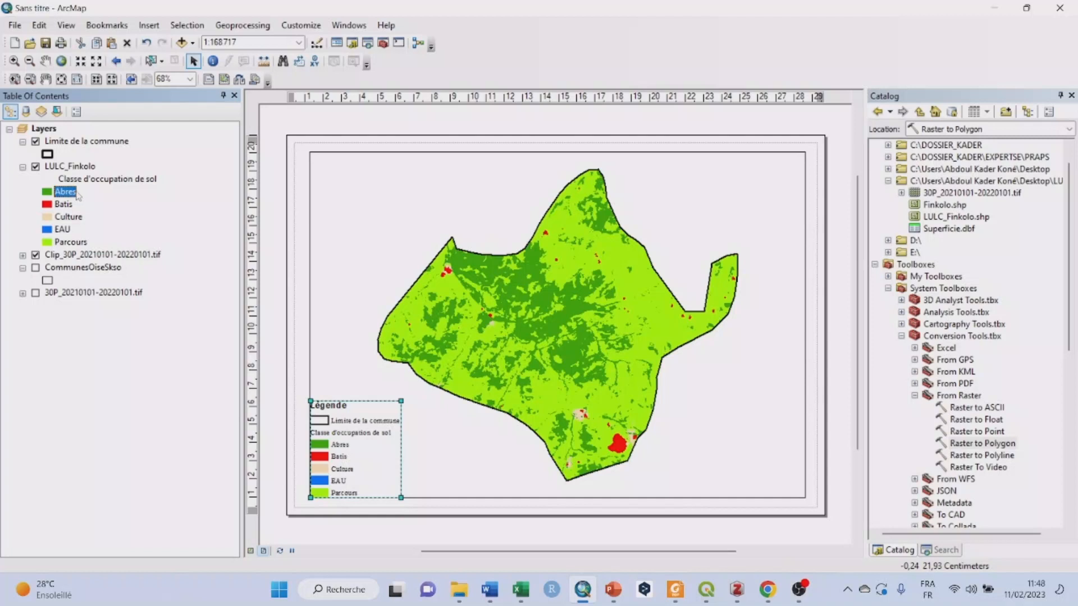
click(81, 192)
click(83, 192)
click(88, 211)
click(66, 206)
click(66, 206)
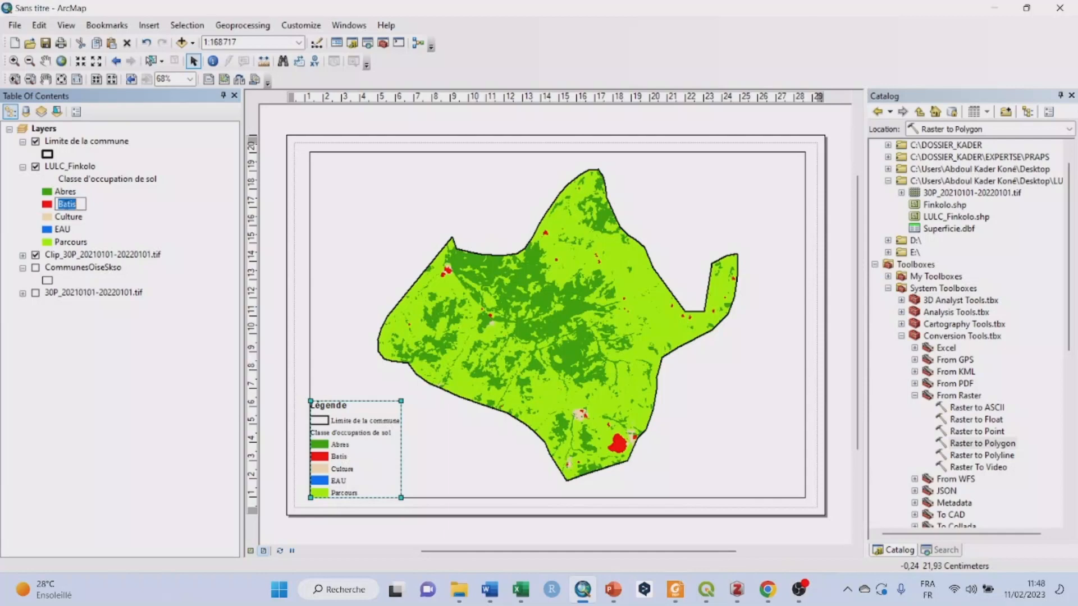
click(69, 217)
double_click(68, 217)
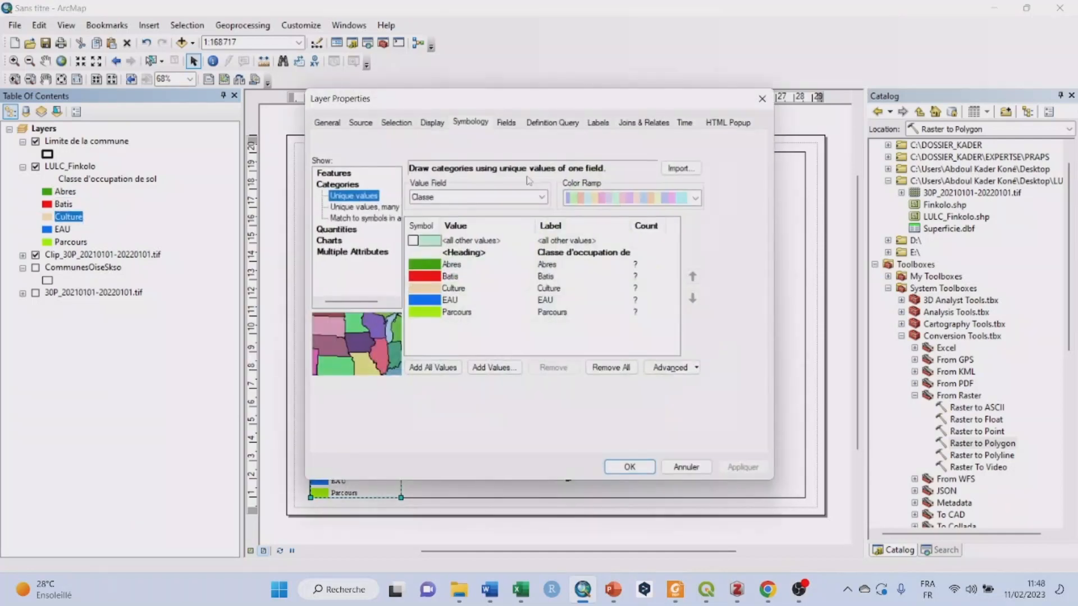
click(762, 98)
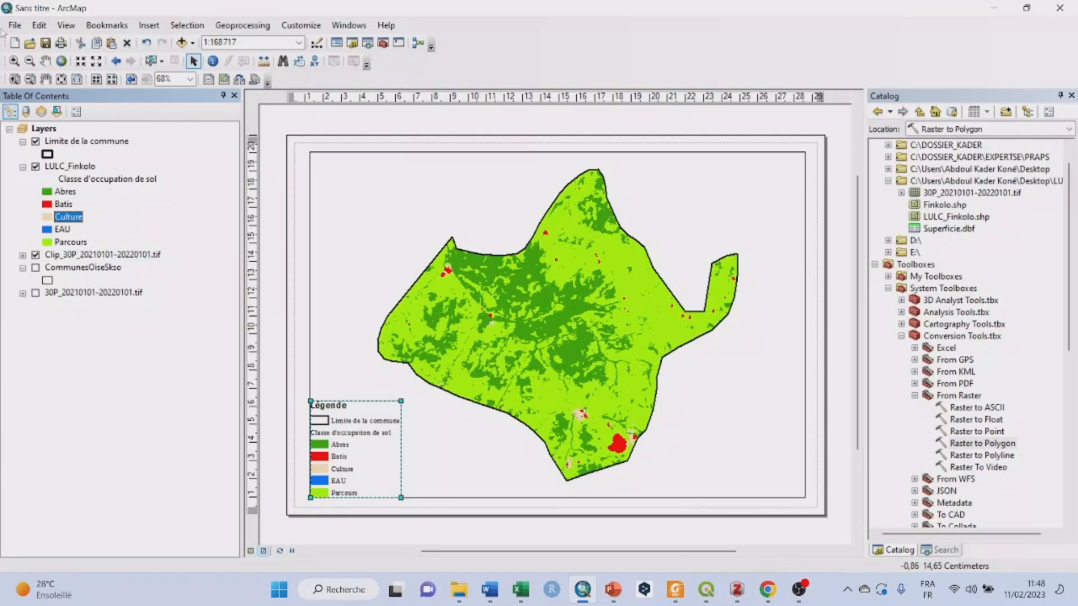
Set up a Scale Line 1 scale bar with 1 subdivision and Kilometers as the division units.
click(149, 28)
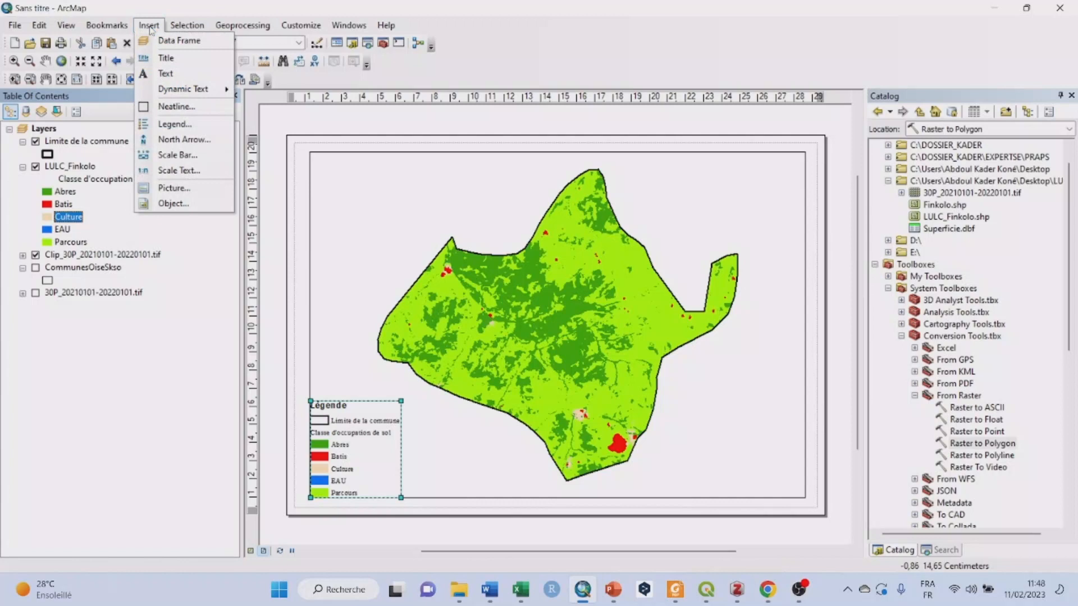
click(208, 158)
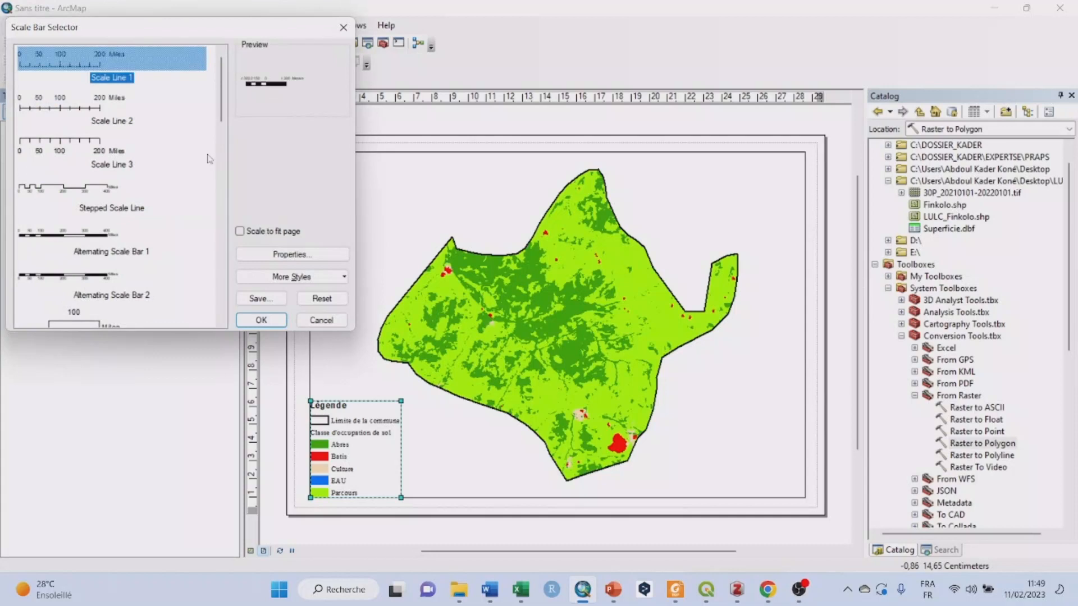
click(53, 68)
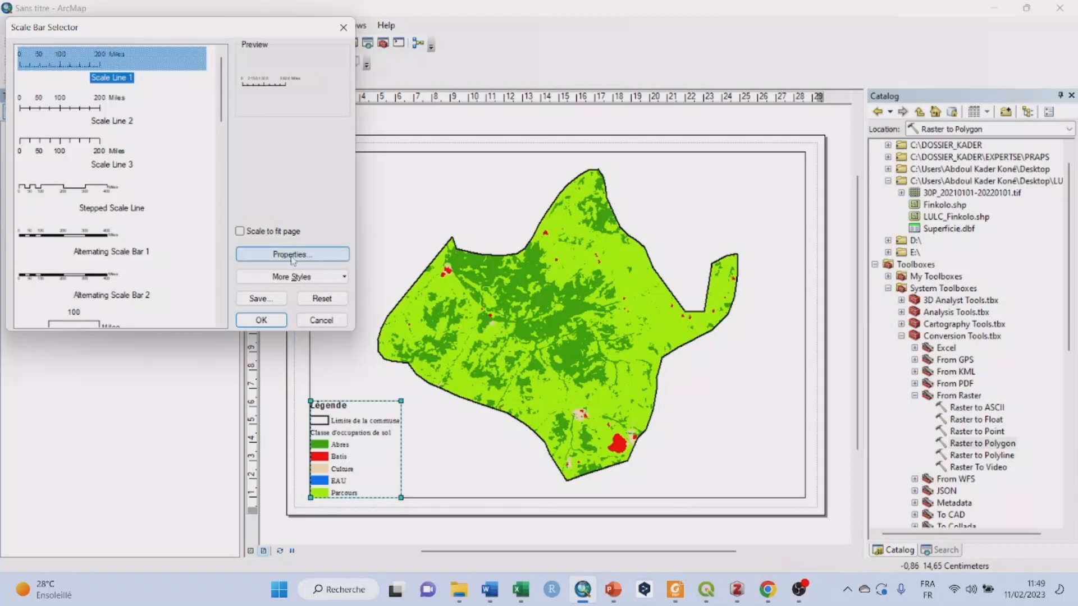
click(291, 255)
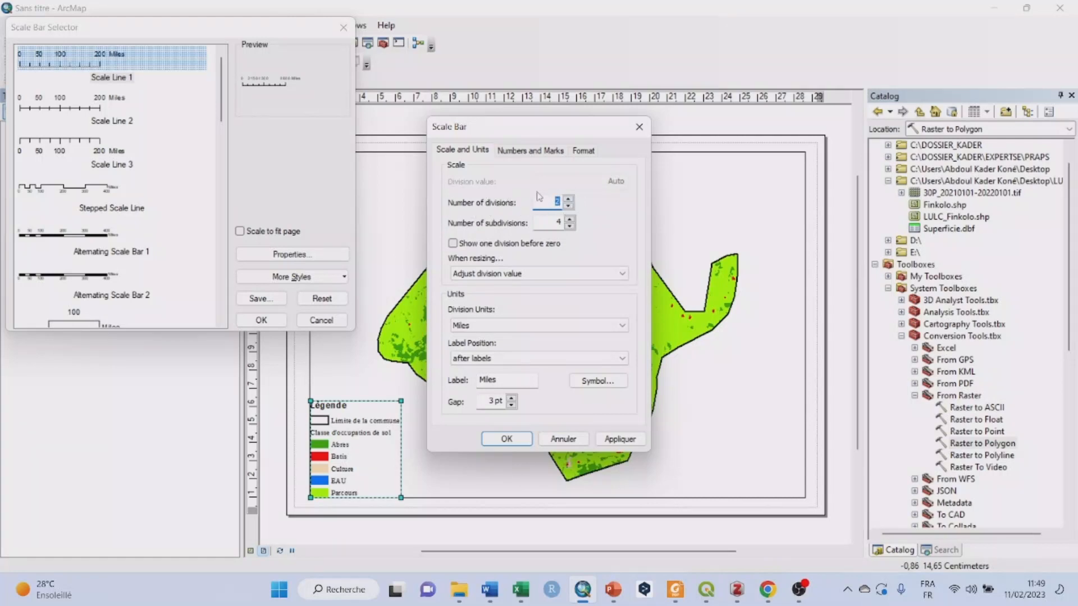
click(570, 227)
click(621, 326)
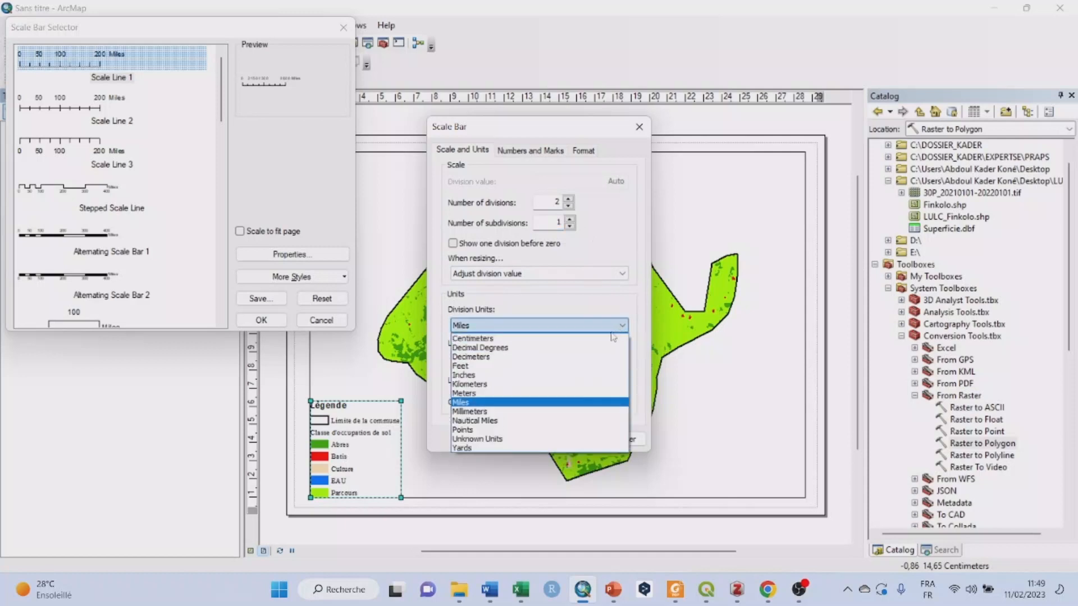
click(516, 387)
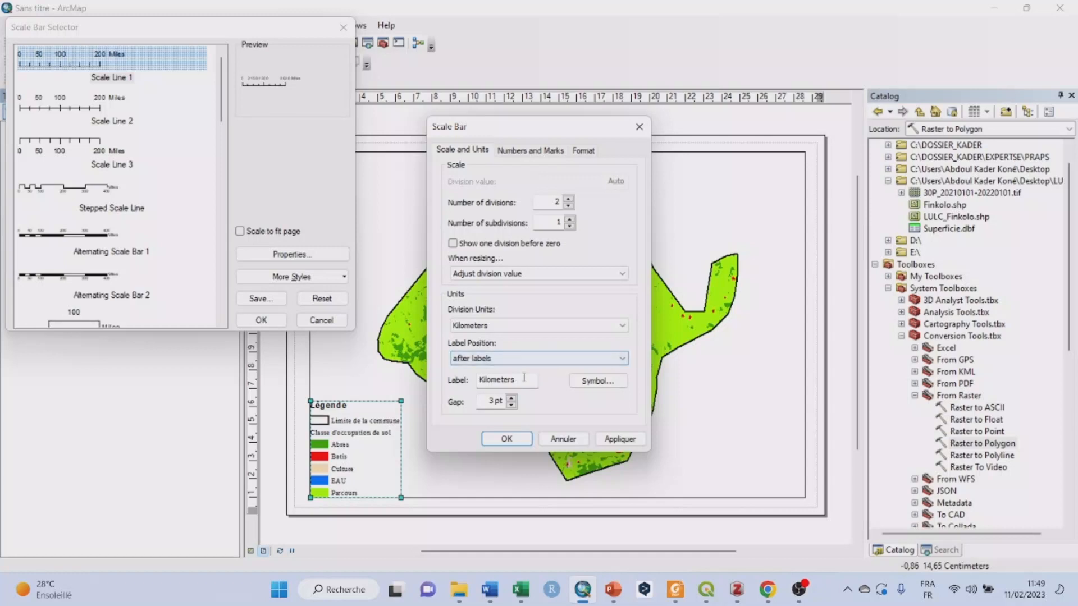
Change the scale bar's unit label to "Km" and set its position to above center.
click(523, 380)
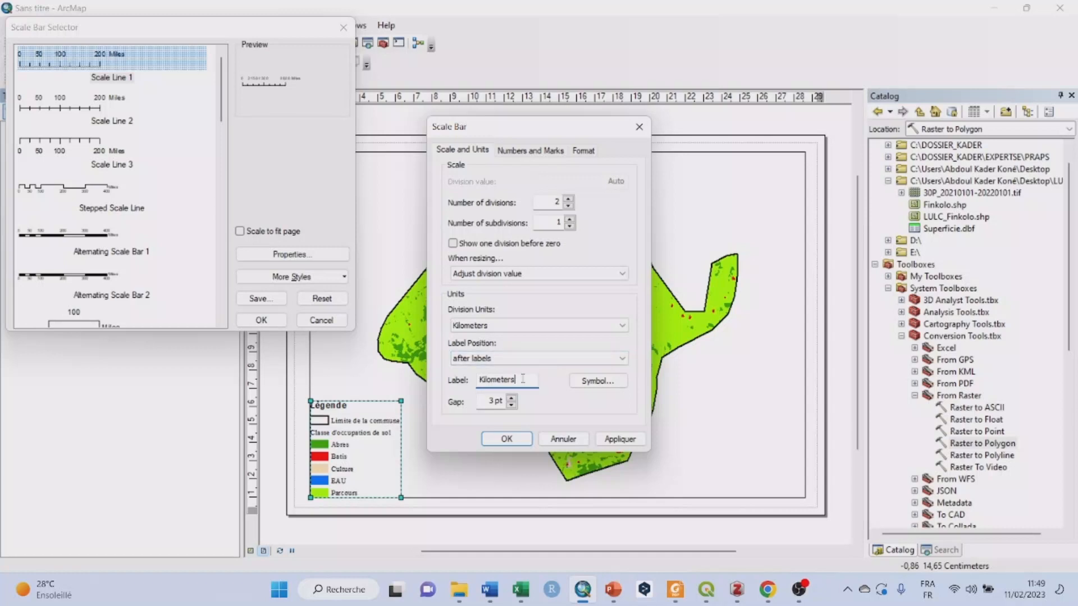
key(BackSpace)
key(BackSpace)
key(BackSpace)
key(BackSpace)
key(BackSpace)
key(BackSpace)
key(BackSpace)
key(BackSpace)
key(BackSpace)
text(m)
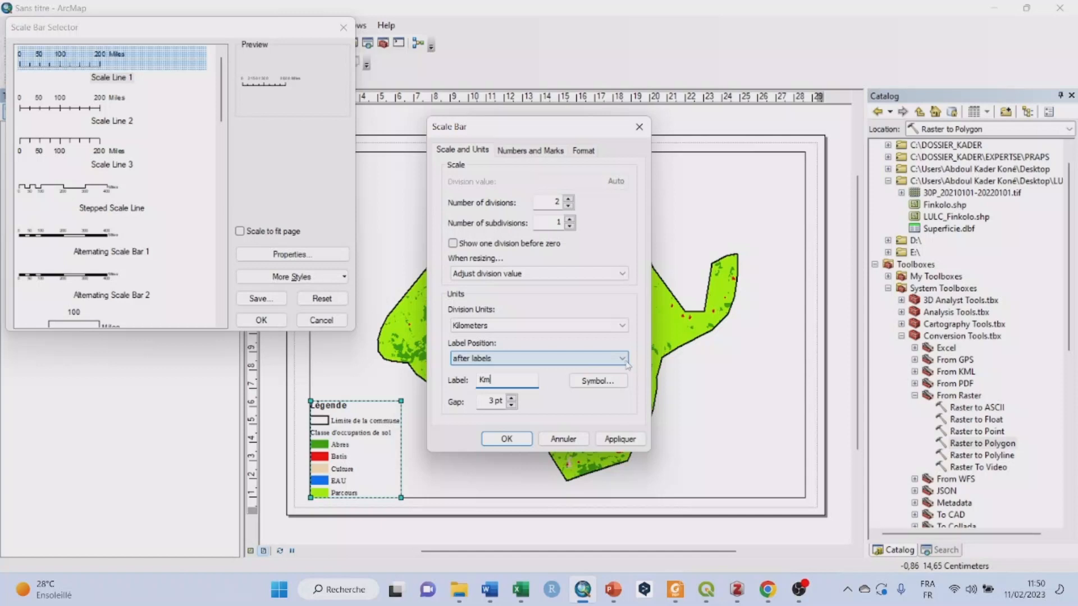
click(627, 363)
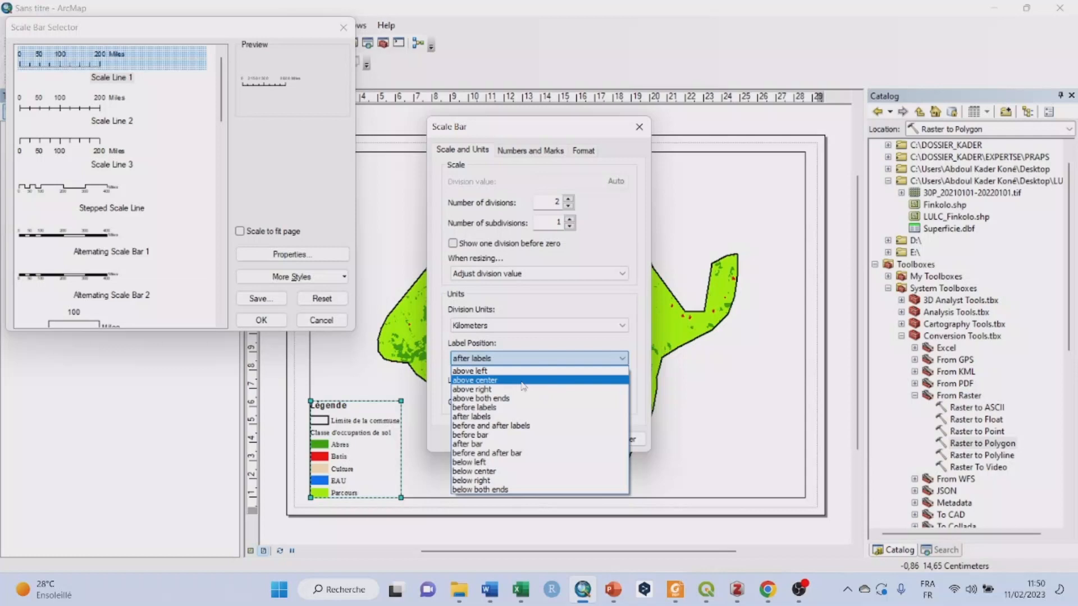
click(523, 386)
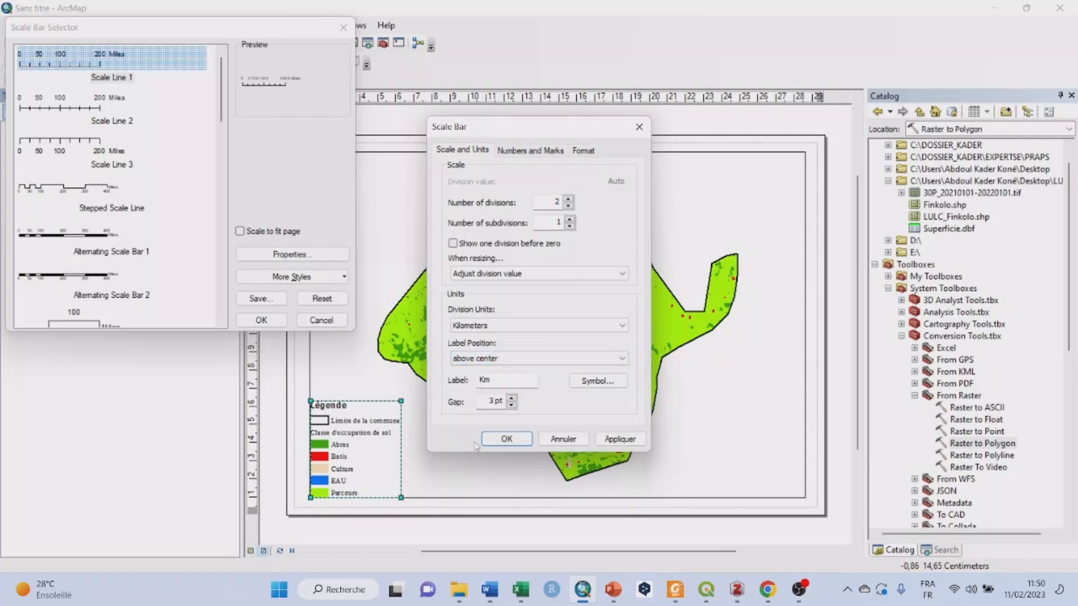
Insert the configured scale bar, move it into the lower-right corner of the data frame and deselect it.
click(614, 440)
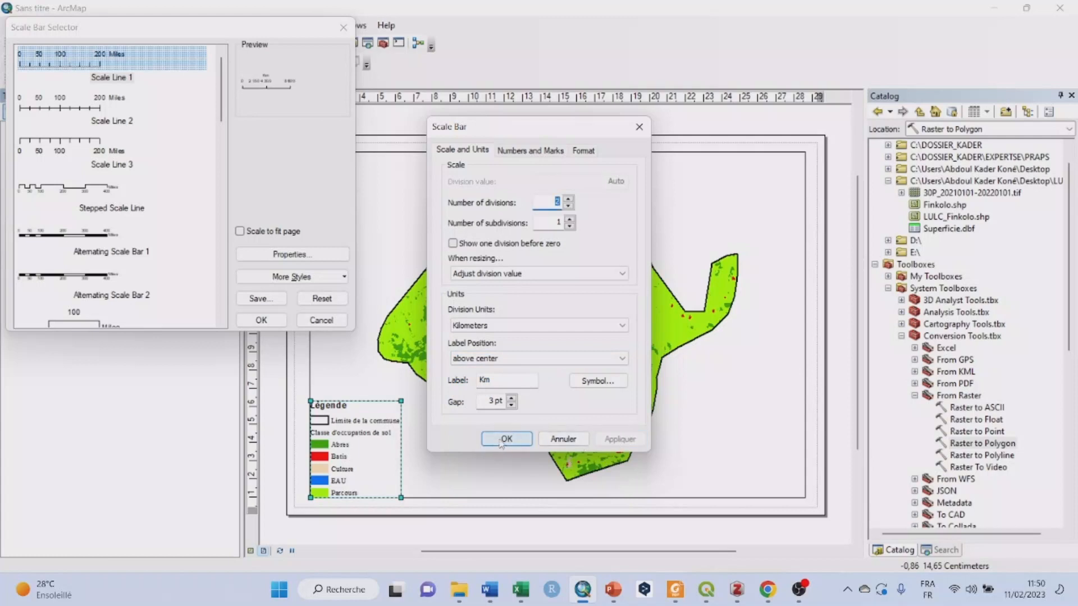
click(501, 442)
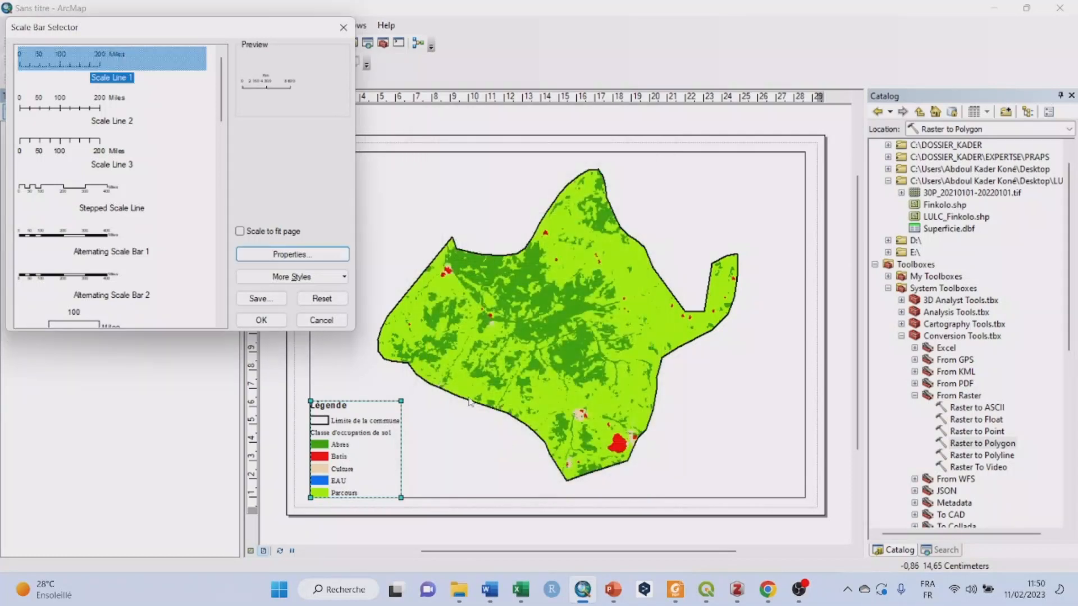
click(260, 322)
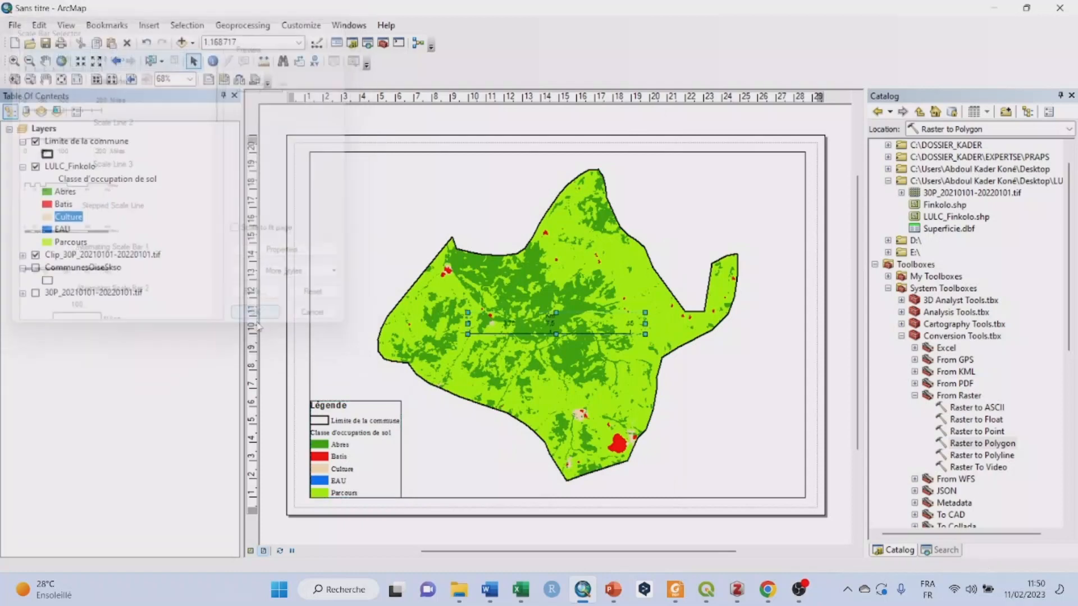
drag(534, 334, 683, 493)
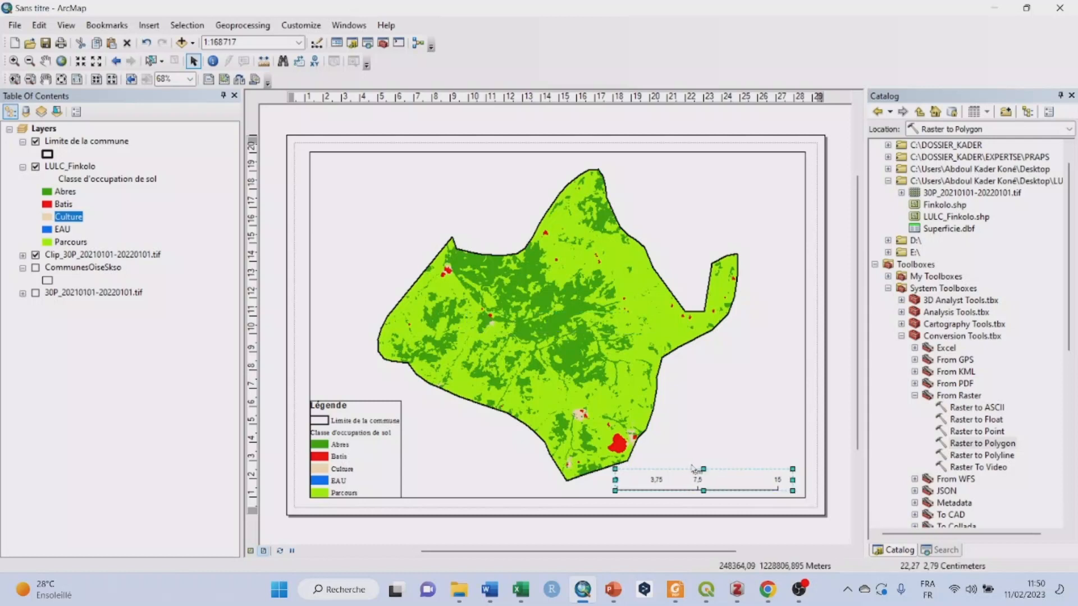
click(838, 503)
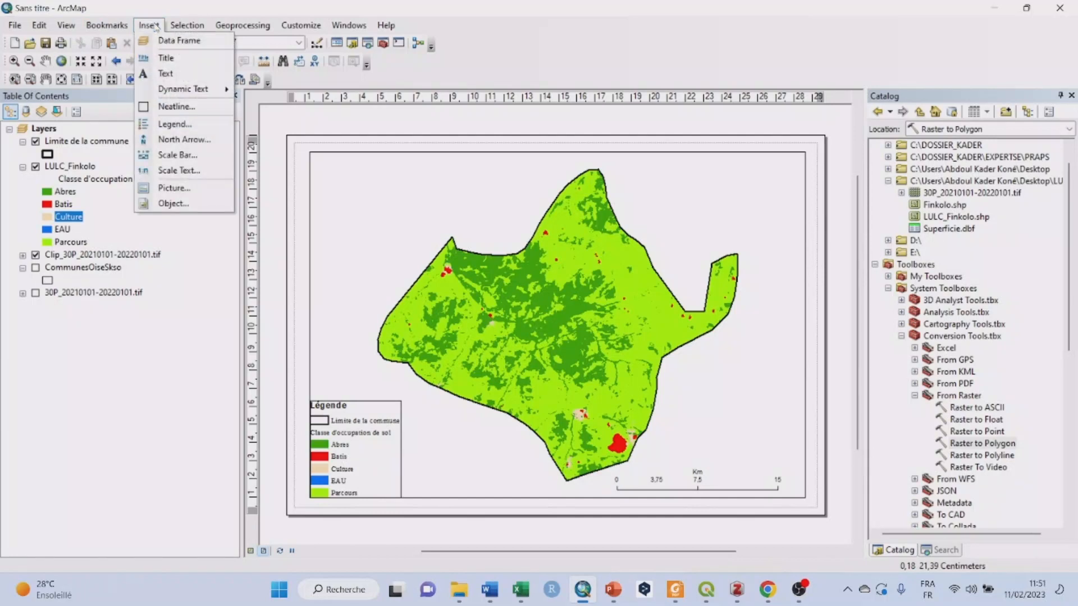
Look through the available north arrow styles and close the selector without inserting one.
click(196, 146)
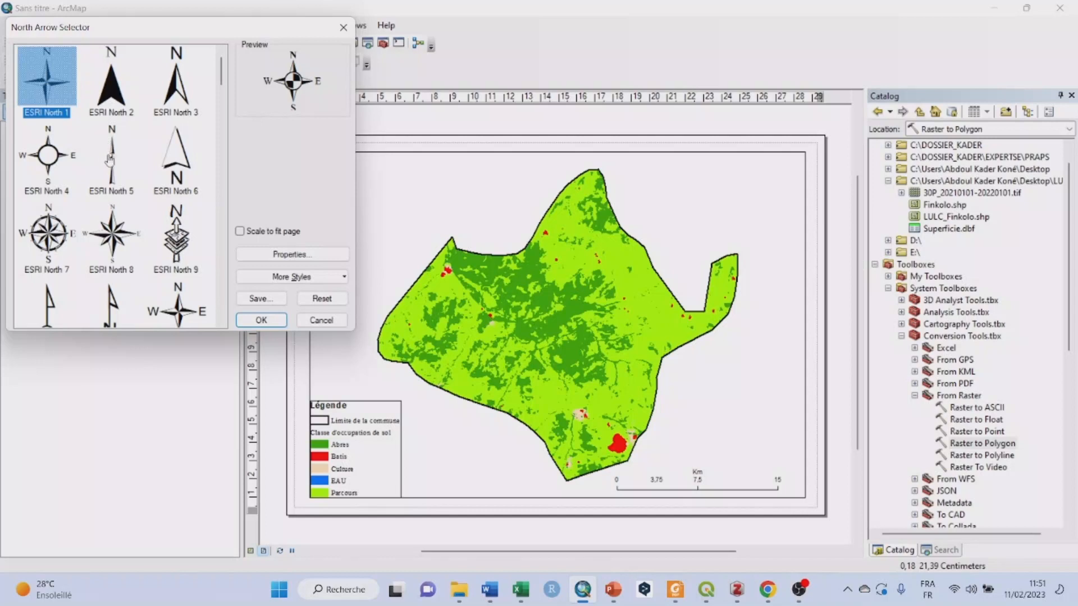
scroll(112, 180, down, 8)
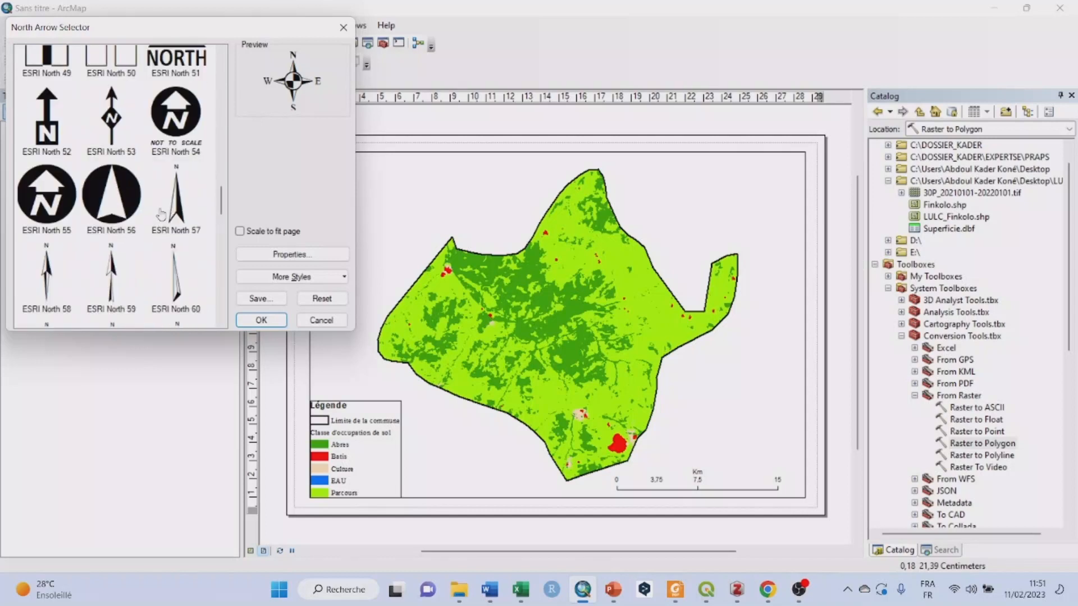
scroll(160, 215, down, 5)
scroll(160, 215, down, 2)
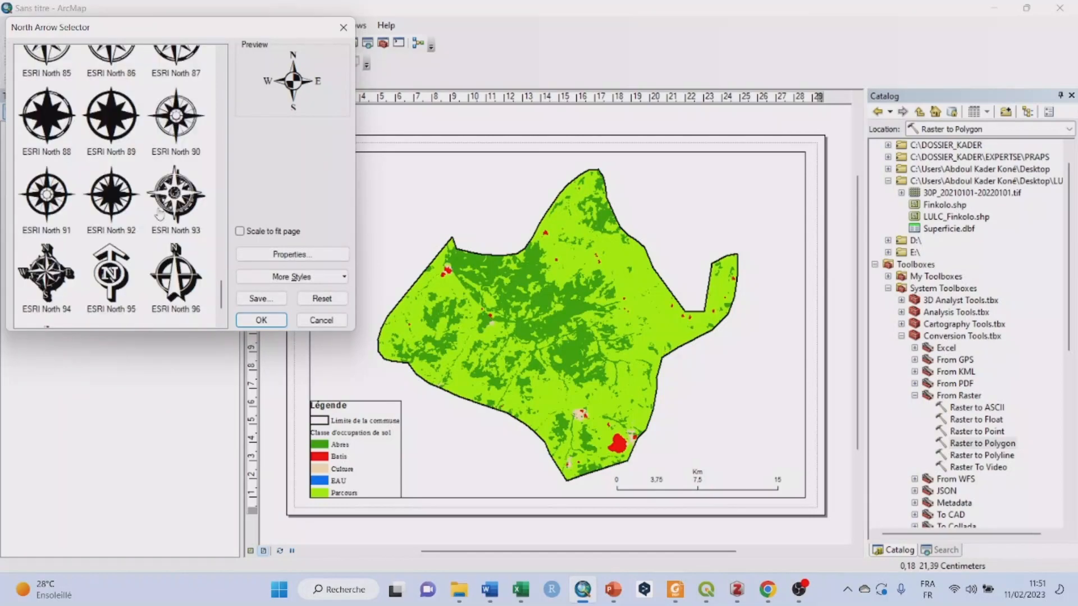
scroll(162, 221, up, 10)
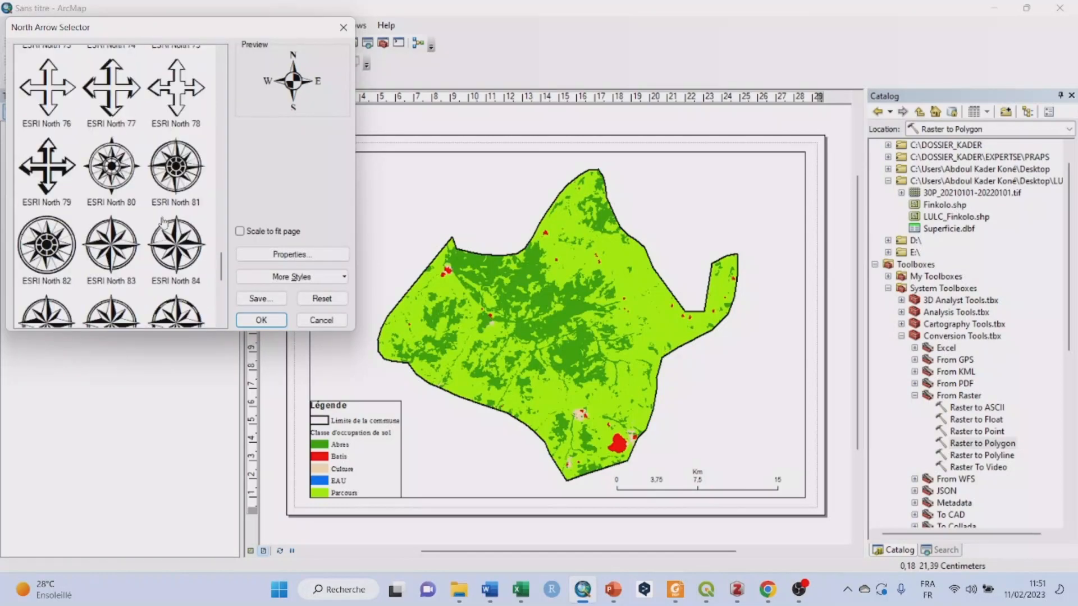
scroll(165, 222, up, 5)
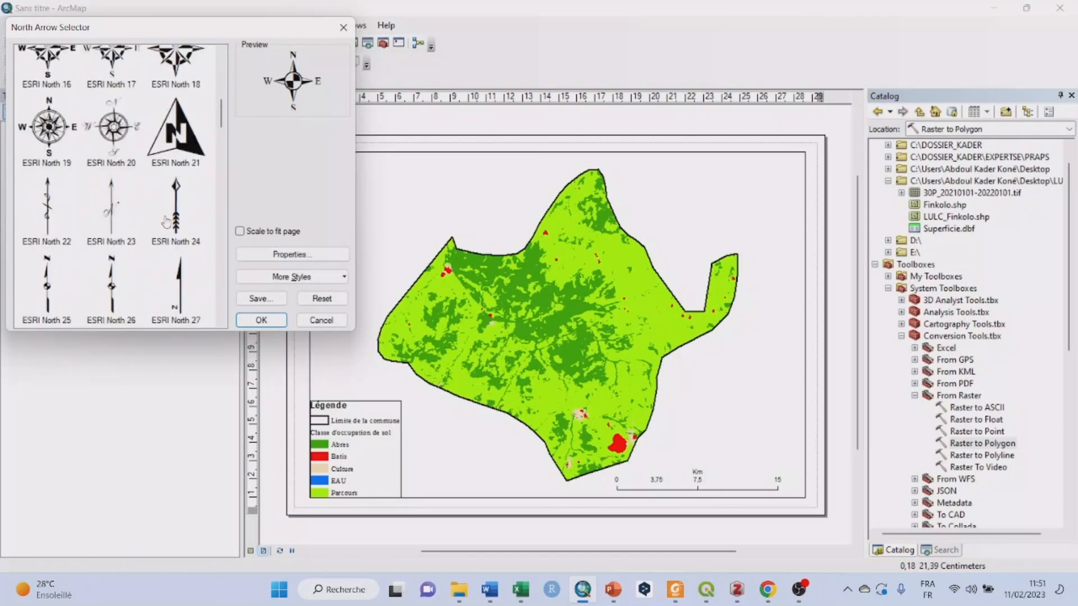
scroll(166, 222, down, 1)
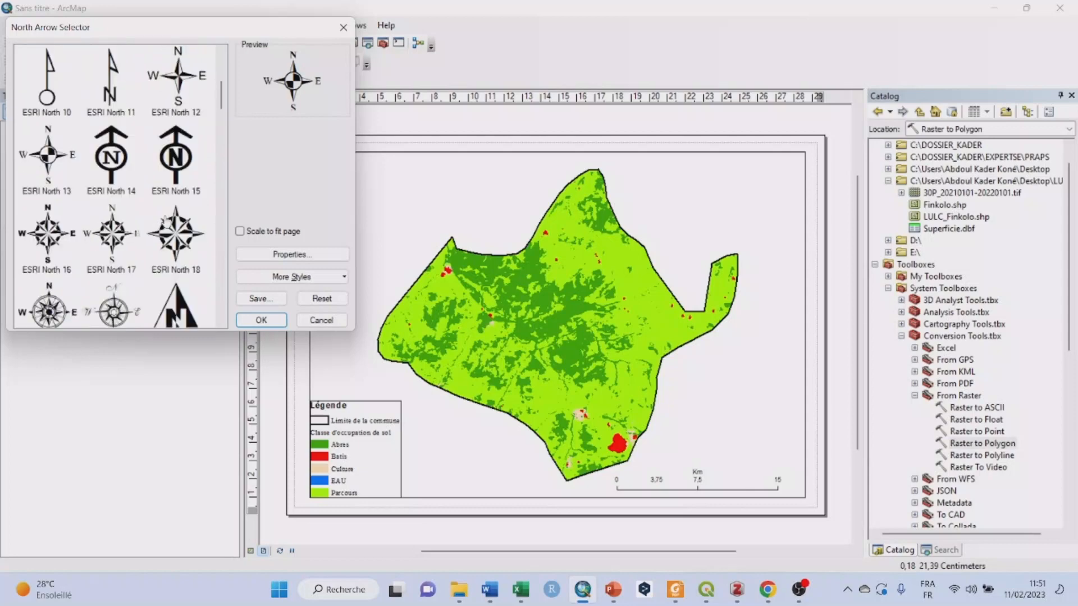
click(343, 27)
Insert a north arrow in the ESRI North 15 style into the layout.
click(151, 26)
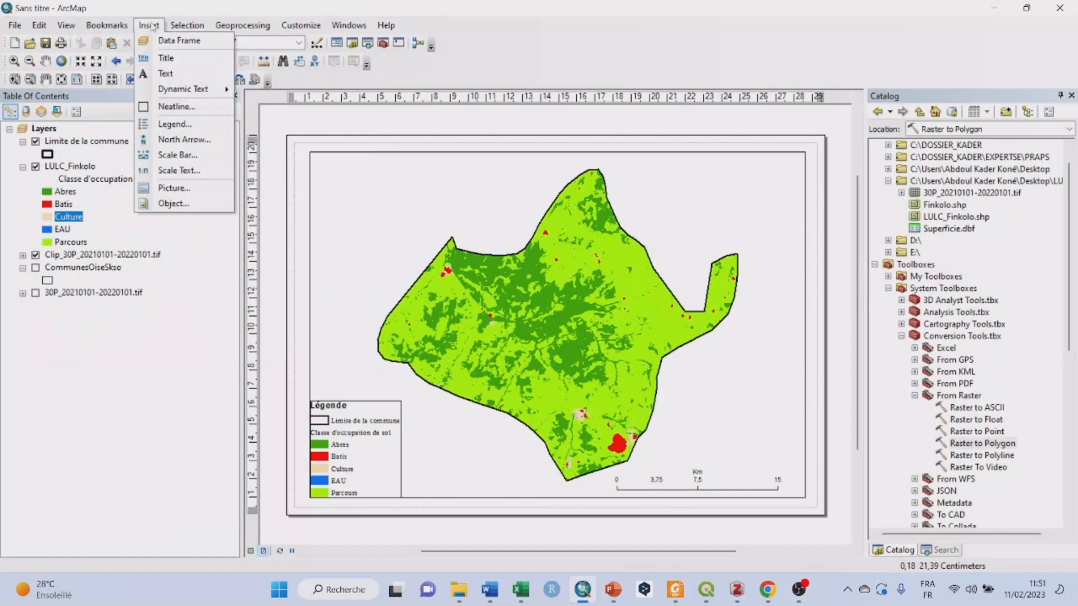
click(209, 144)
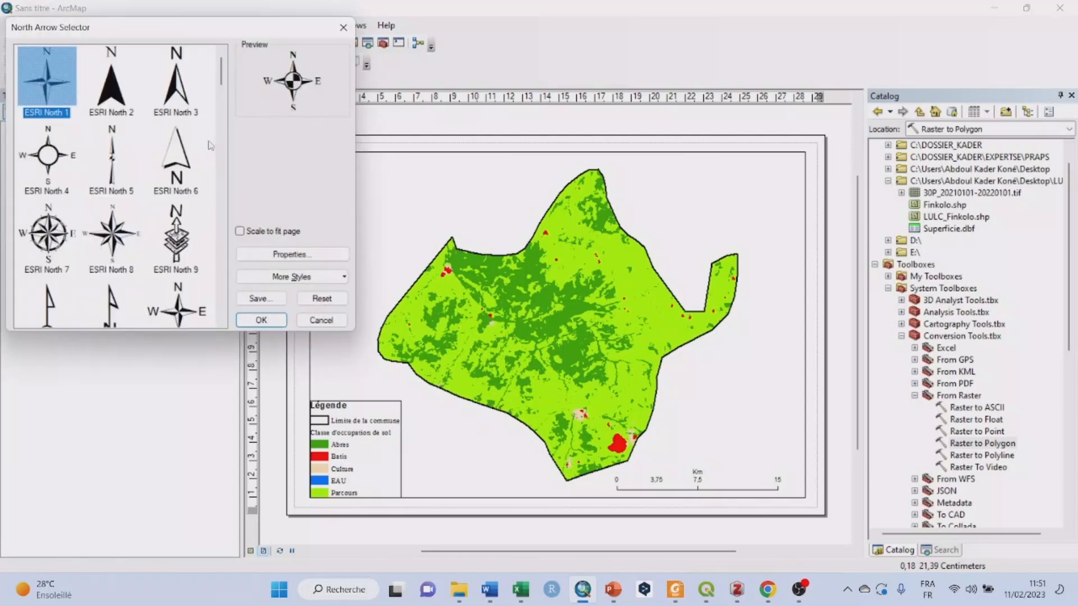
click(61, 171)
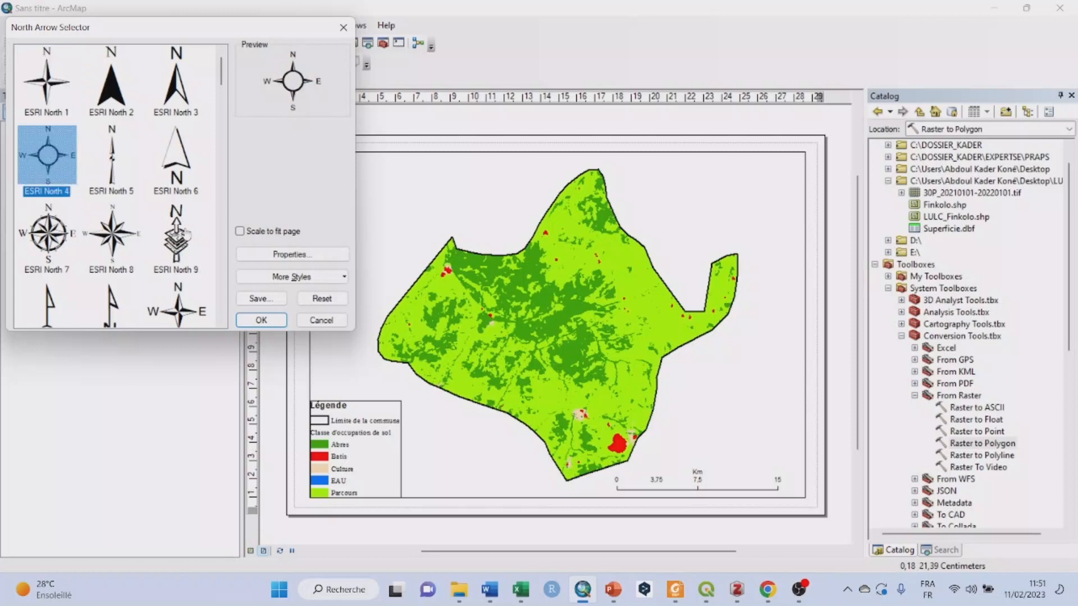
scroll(181, 275, down, 2)
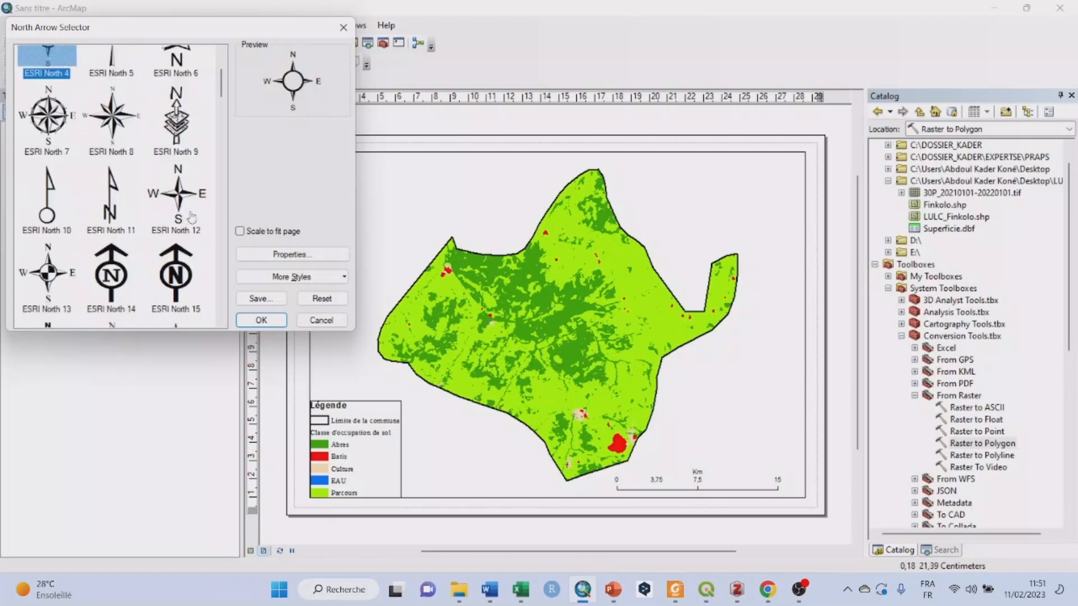
click(174, 279)
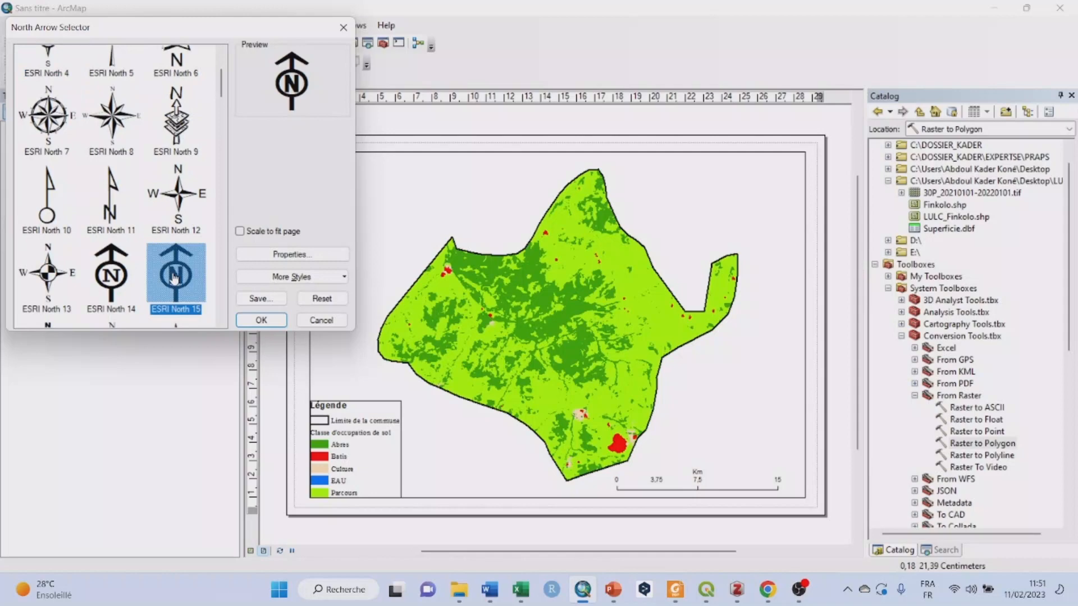
click(262, 321)
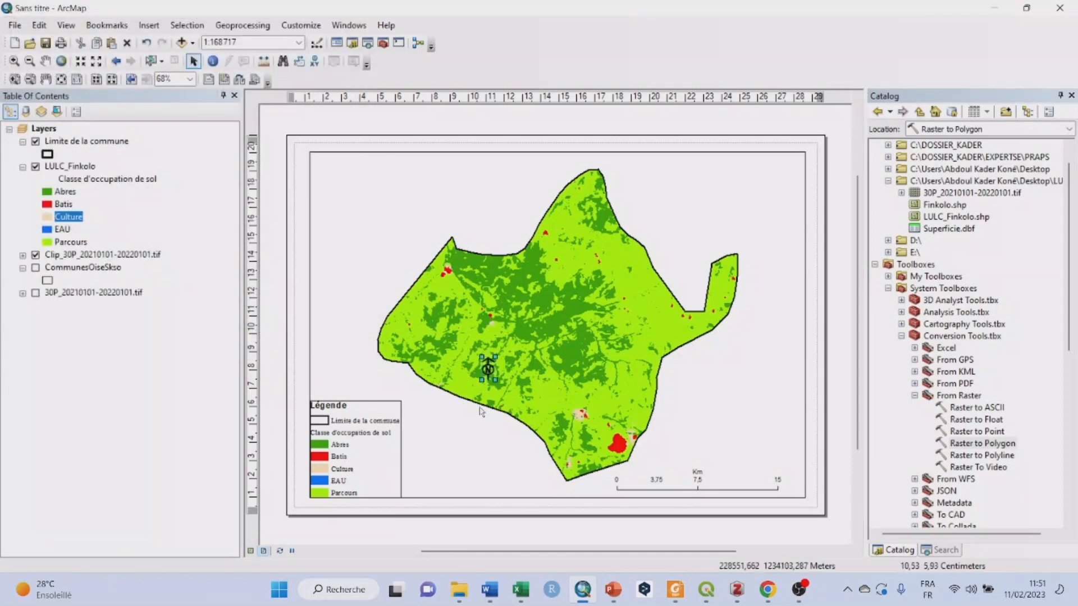
Enlarge the north arrow, place it in the upper-left corner of the data frame and deselect it.
drag(481, 380, 334, 201)
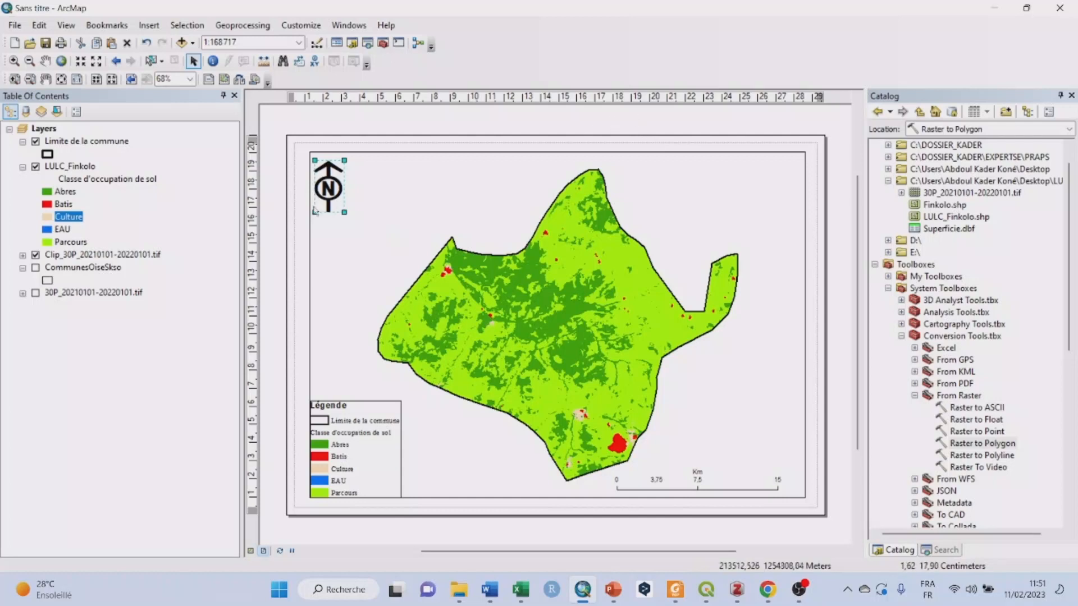
drag(339, 196, 341, 196)
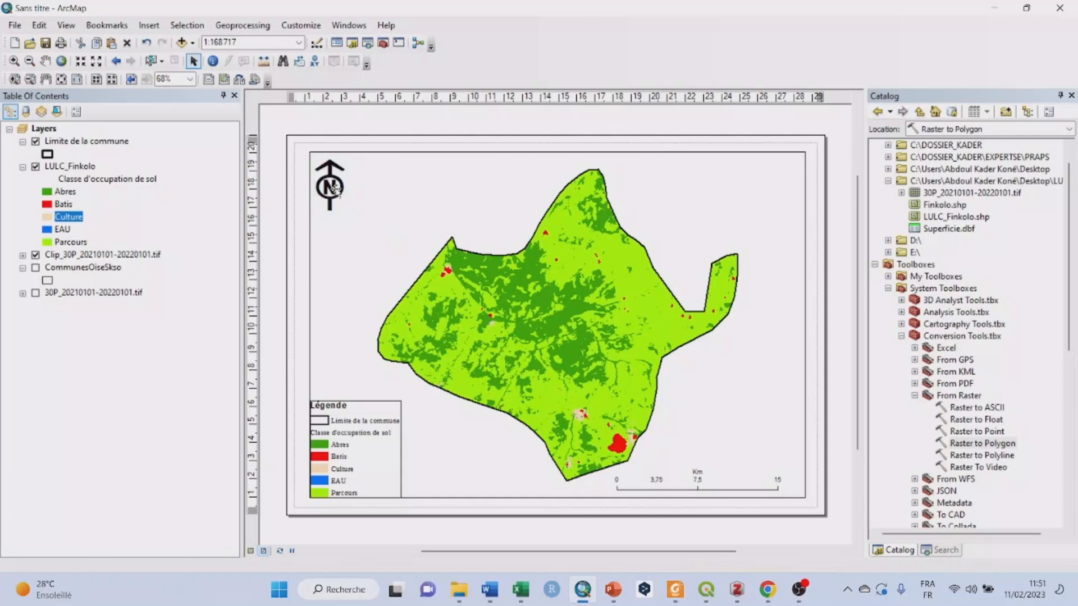
click(453, 128)
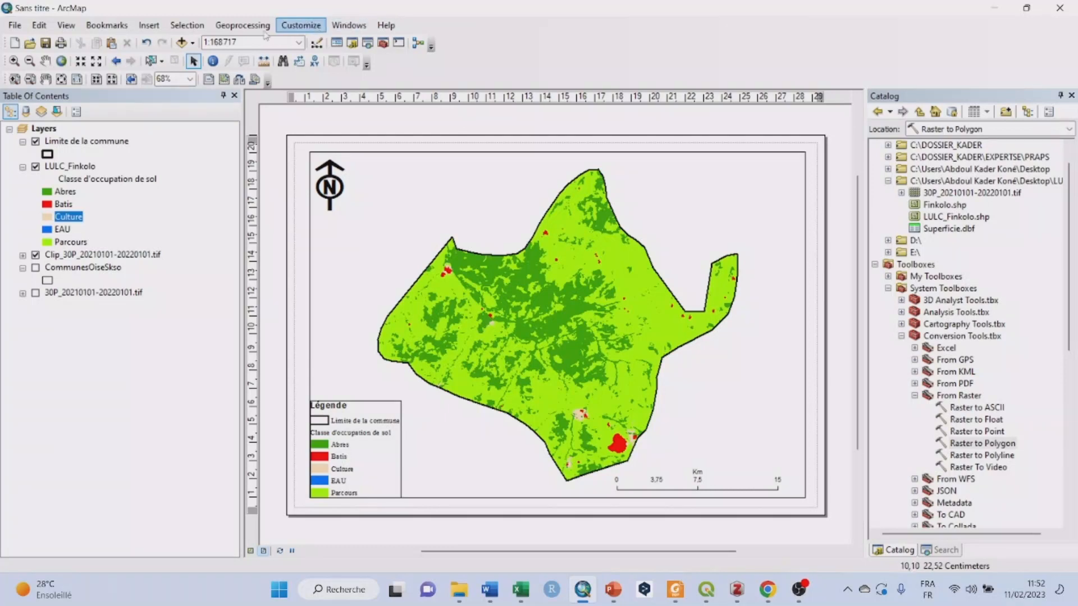
Add a text element reading "Réalisée par" followed by the author's full name, and place it just right of the legend.
click(149, 26)
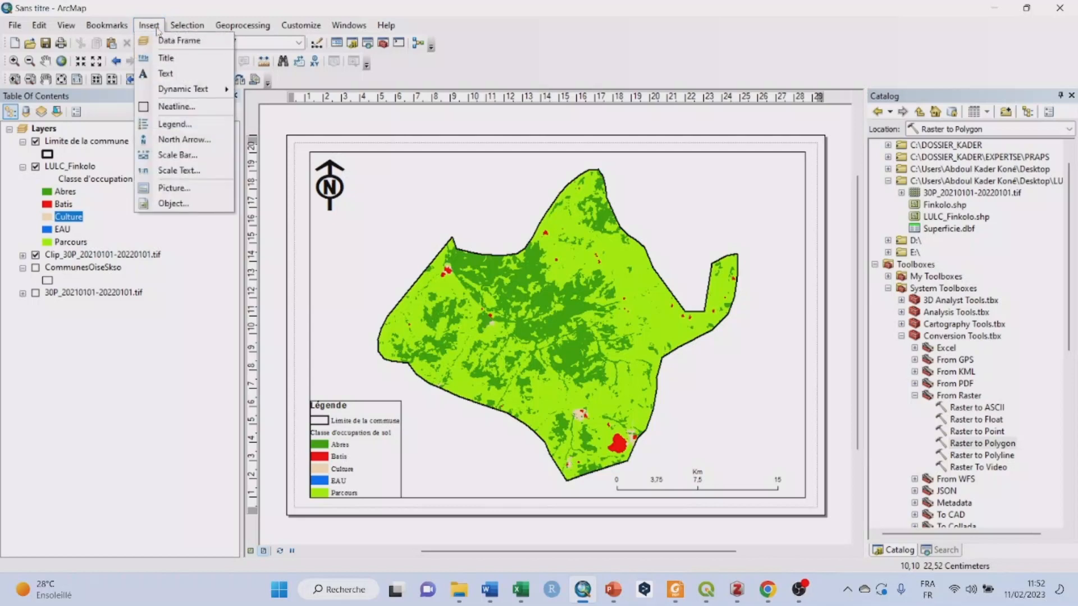
click(165, 73)
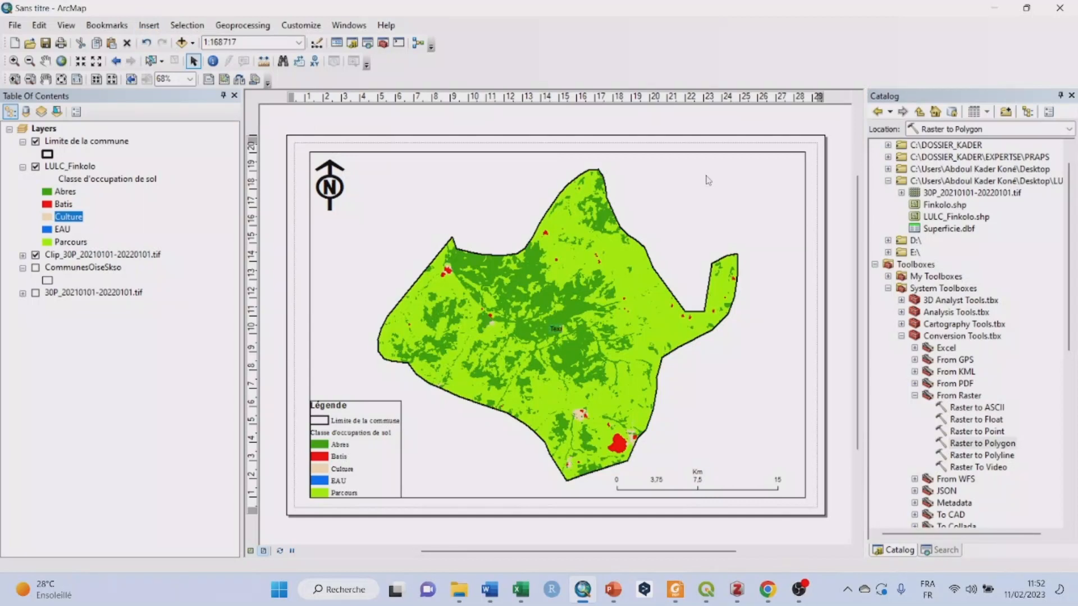
text(Réalisée par Abdoul)
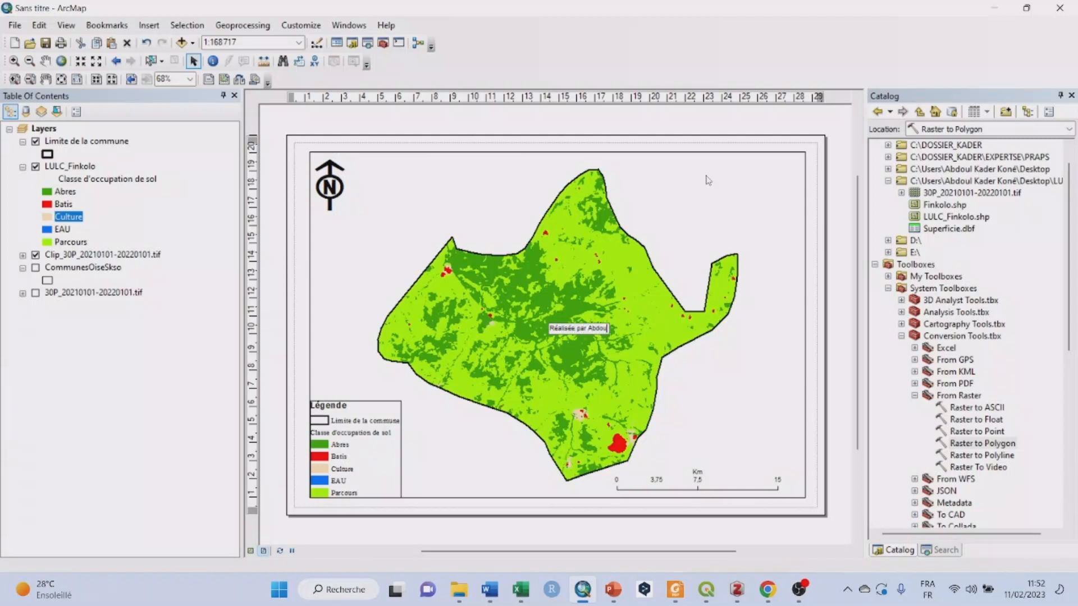
text( Kader Koné)
click(719, 409)
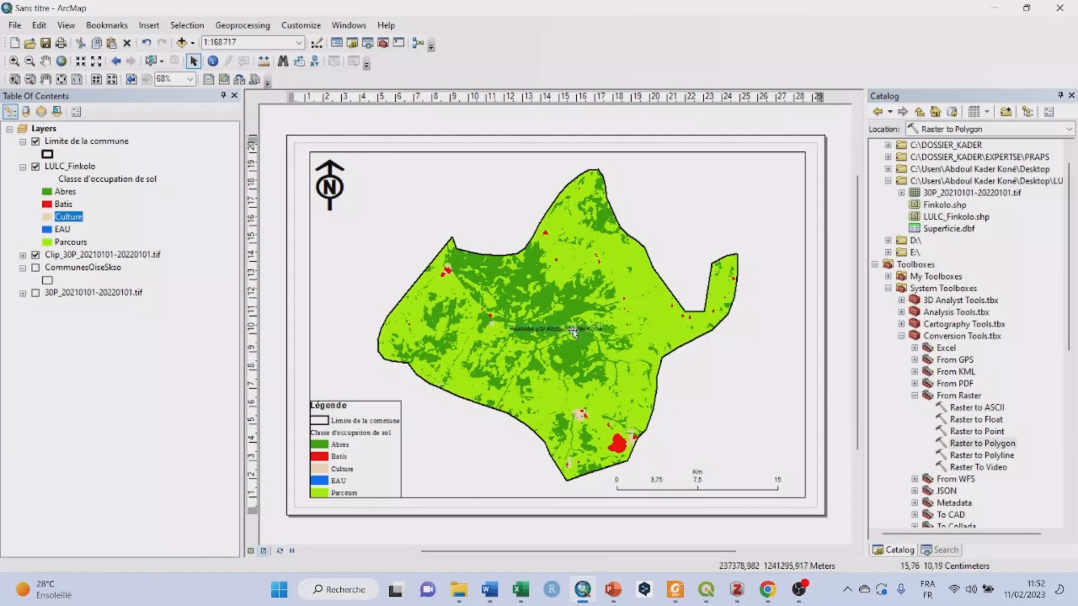
drag(573, 331, 474, 473)
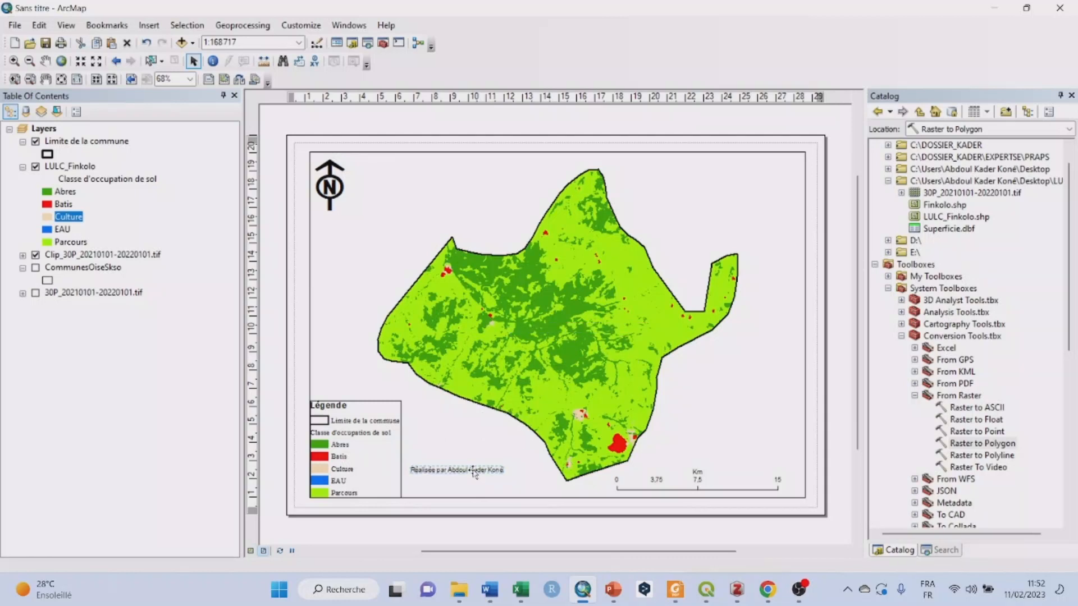
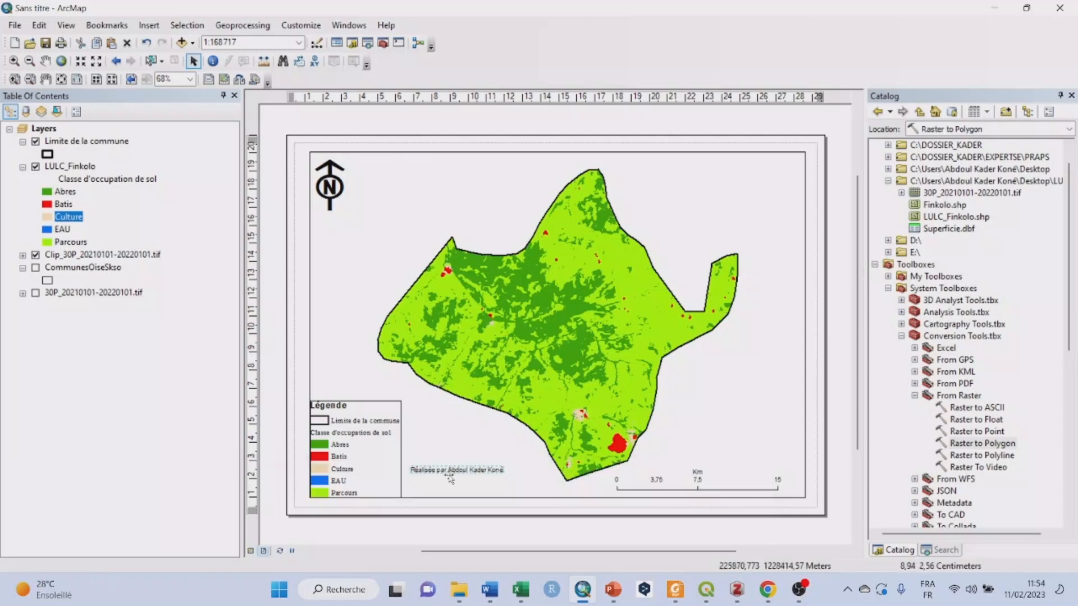
Extend the author credit text with a comma and two new lines reading "en février 2023" and "Source : ESRI 2021".
double_click(450, 476)
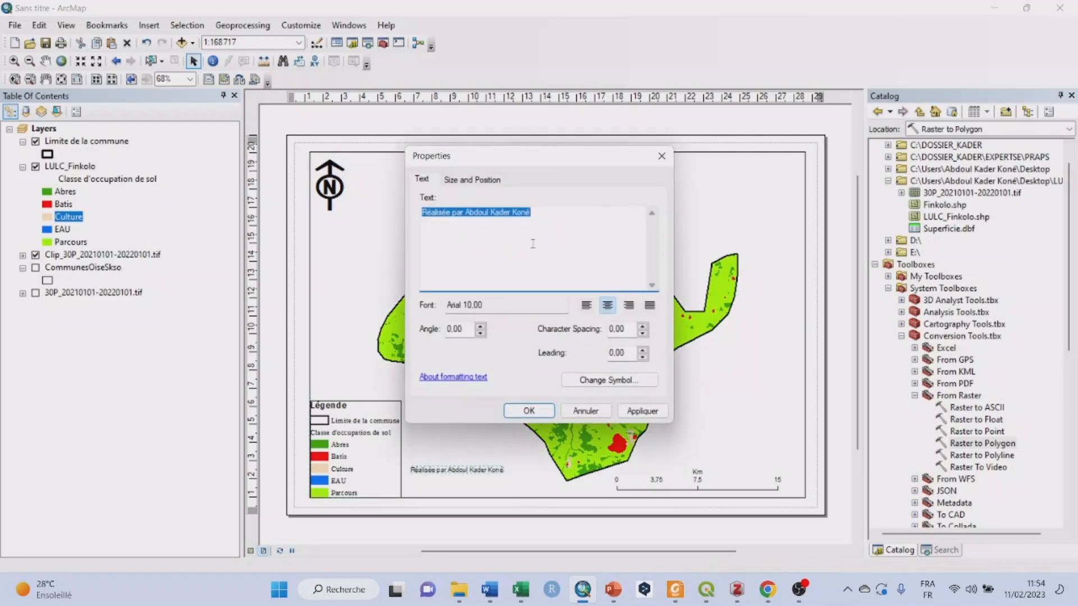
click(550, 216)
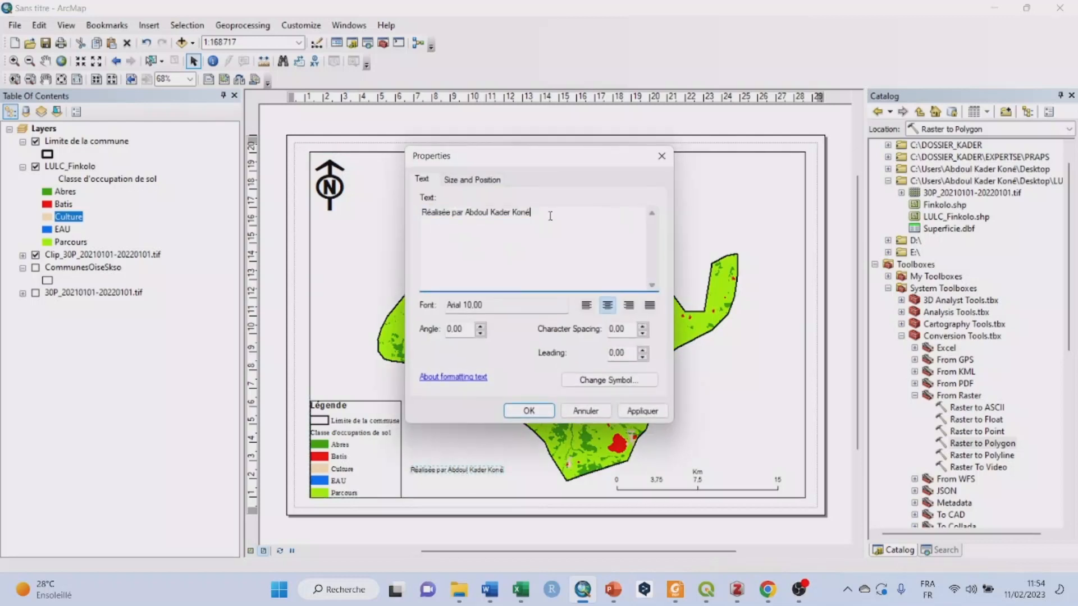
key(Return)
key(Return)
text(en février 2023)
key(Return)
text(Source : ESRI)
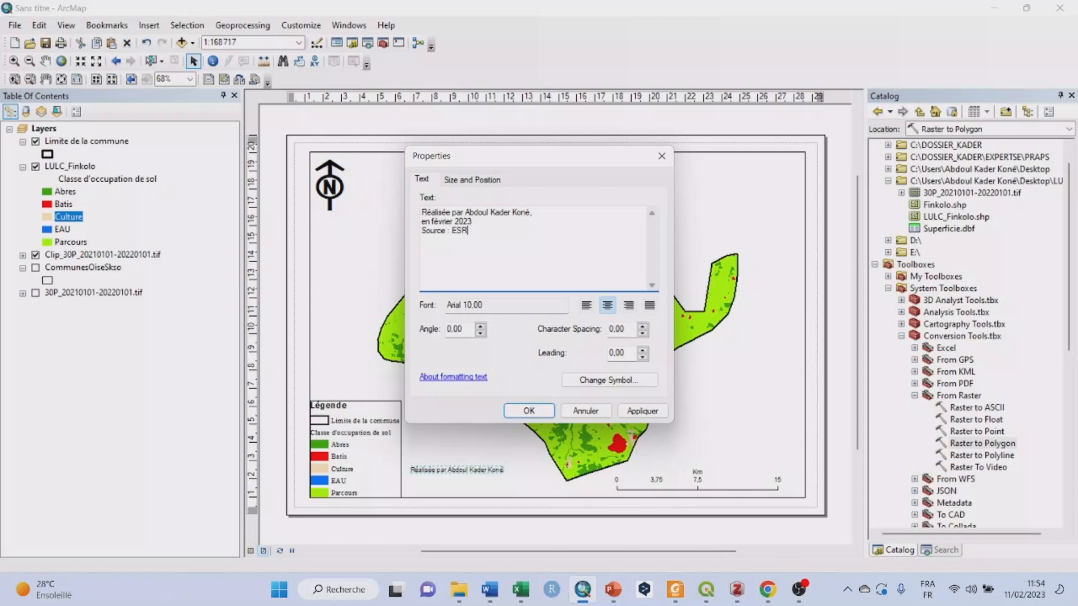
text( 2021)
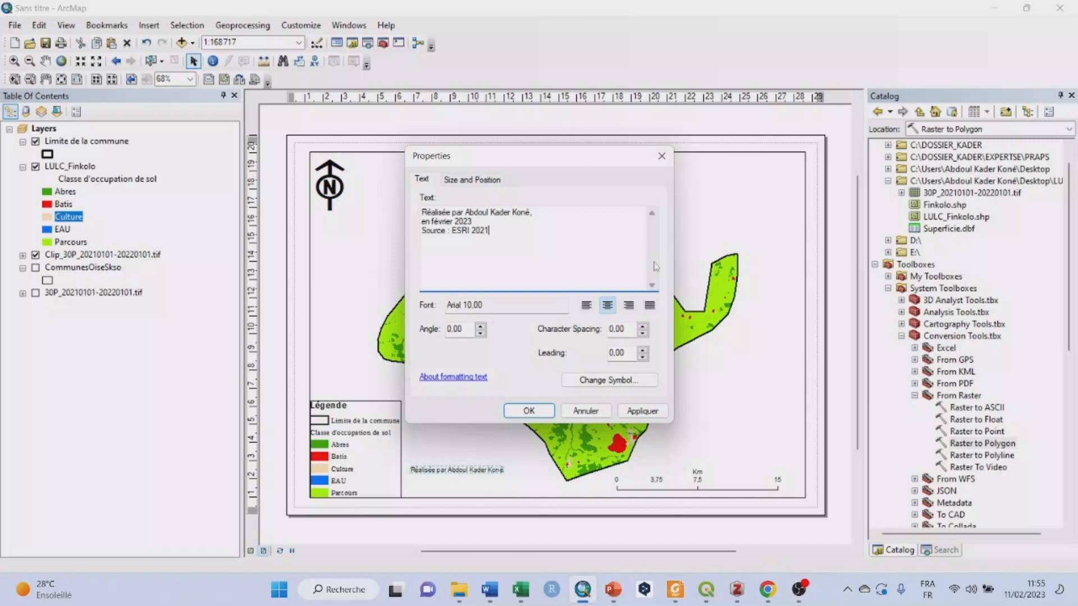
Format the credit text as Times New Roman, size 14, italic, then place it between the legend and the scale bar and deselect it.
click(616, 386)
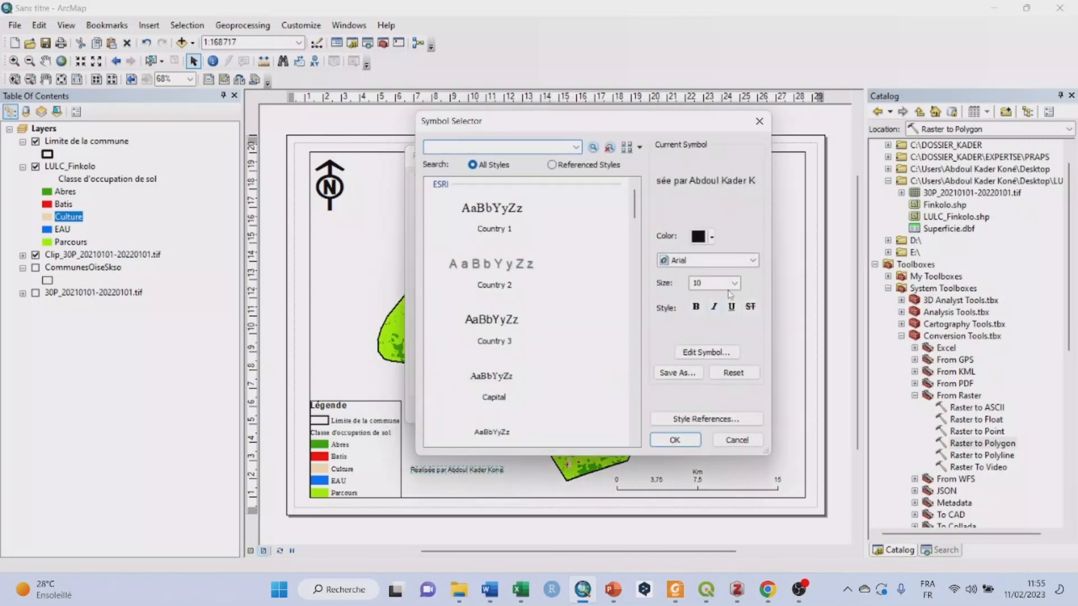
click(753, 260)
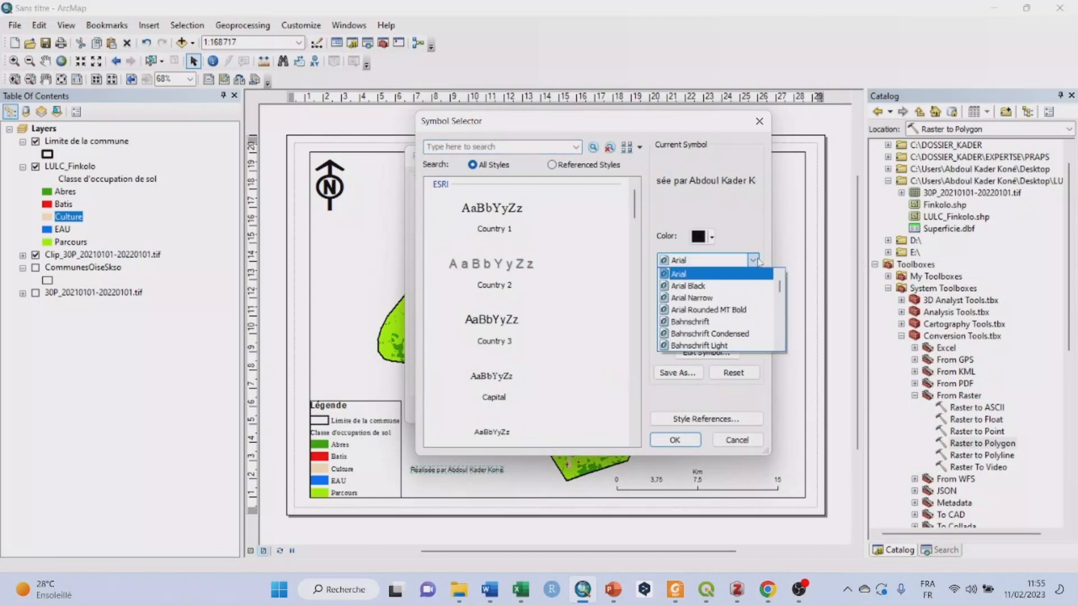
text(ti)
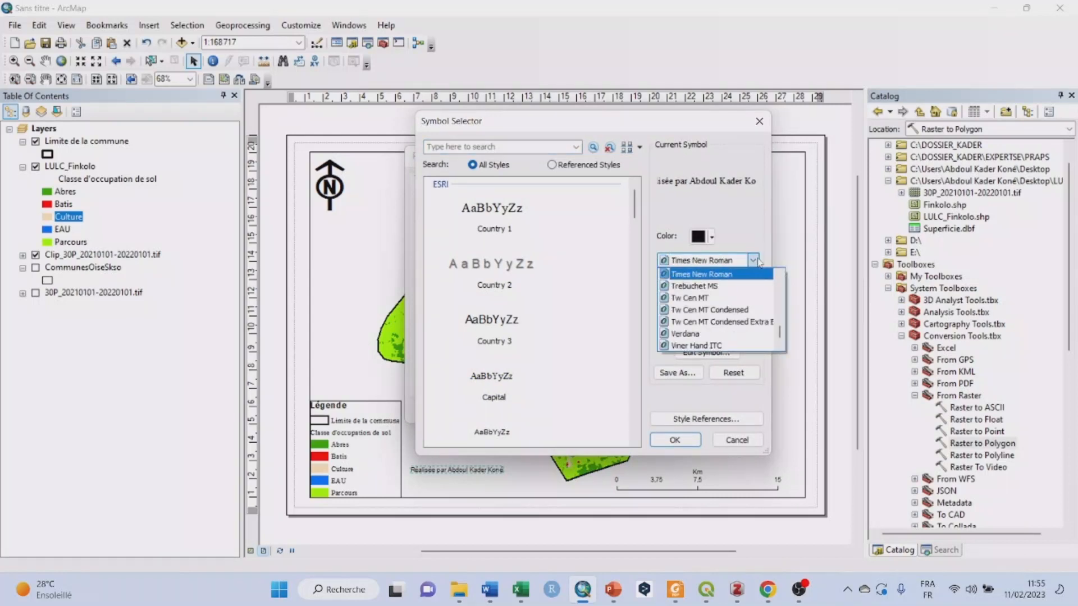
key(Return)
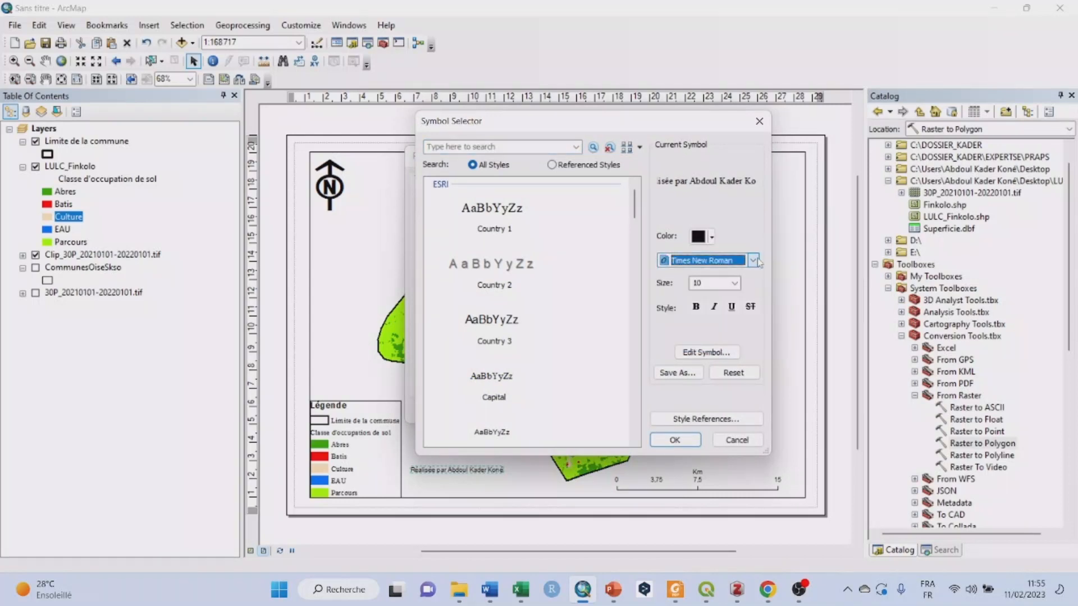
click(734, 283)
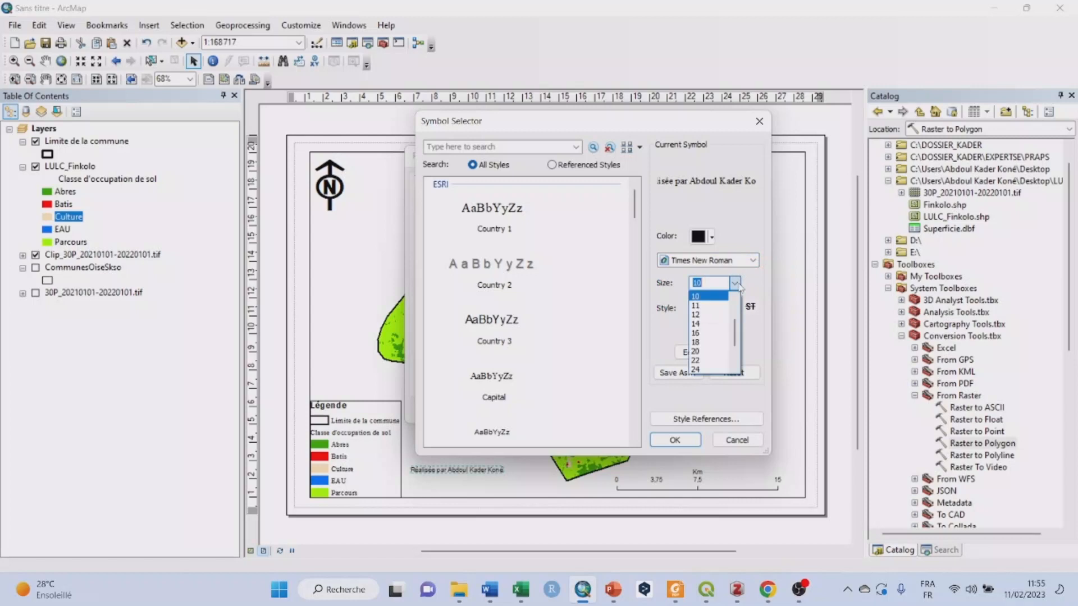
click(711, 324)
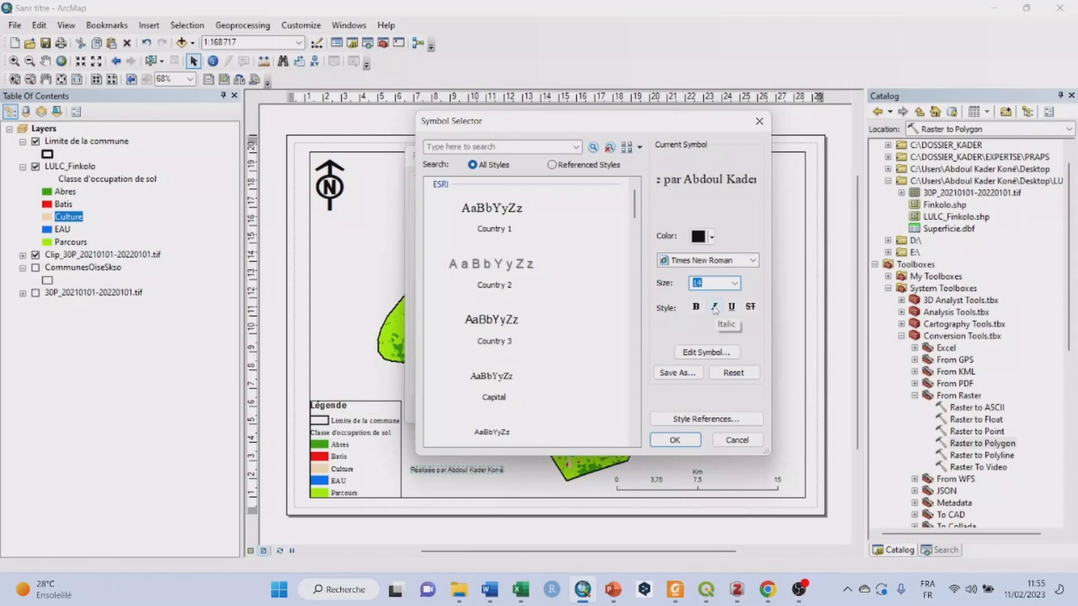
click(714, 307)
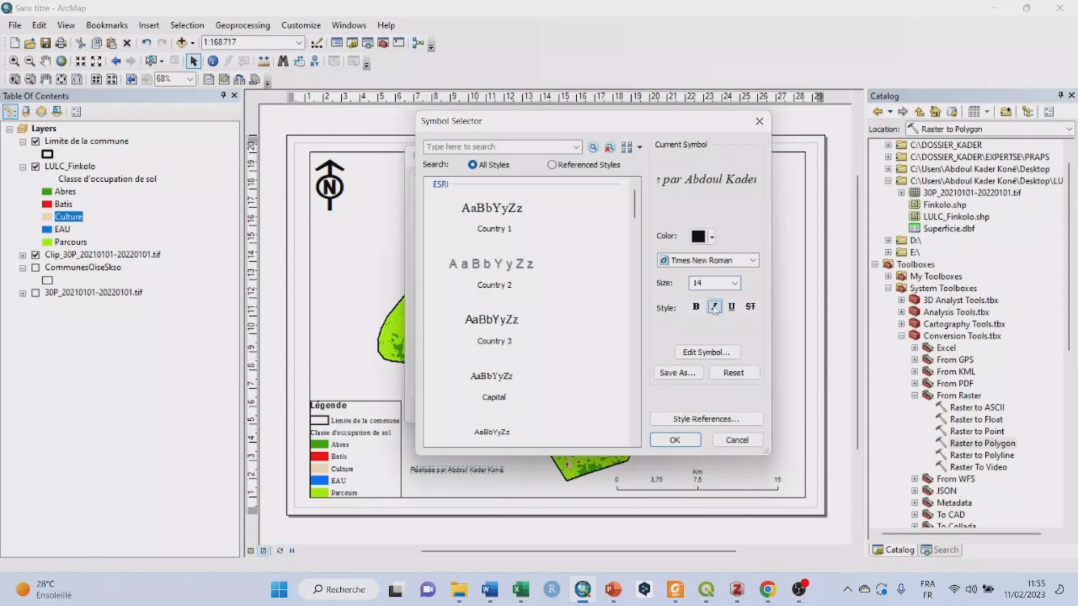
click(675, 440)
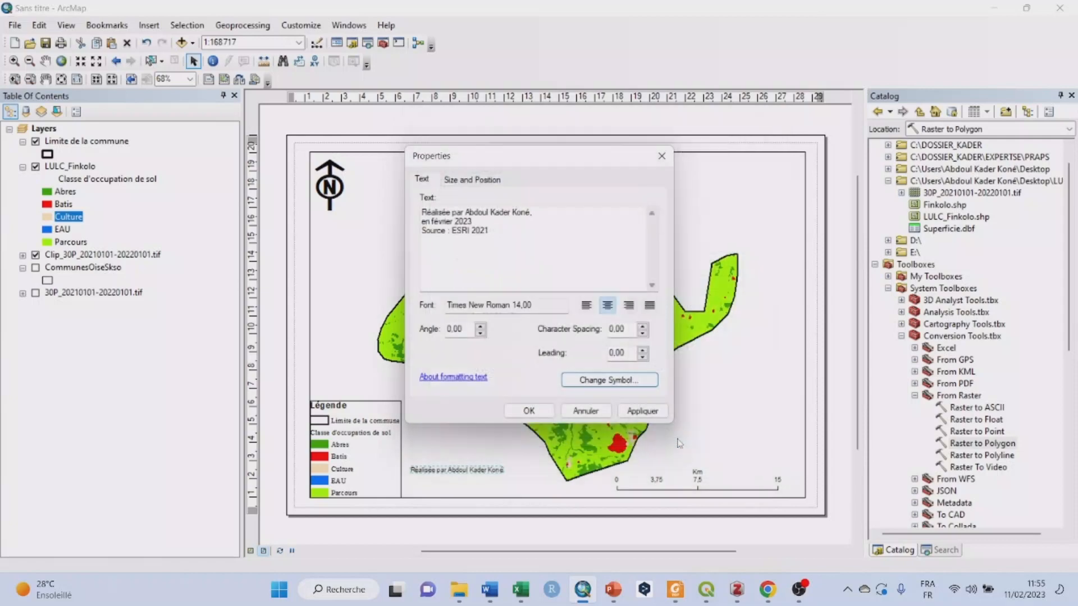
click(526, 411)
drag(466, 493, 482, 486)
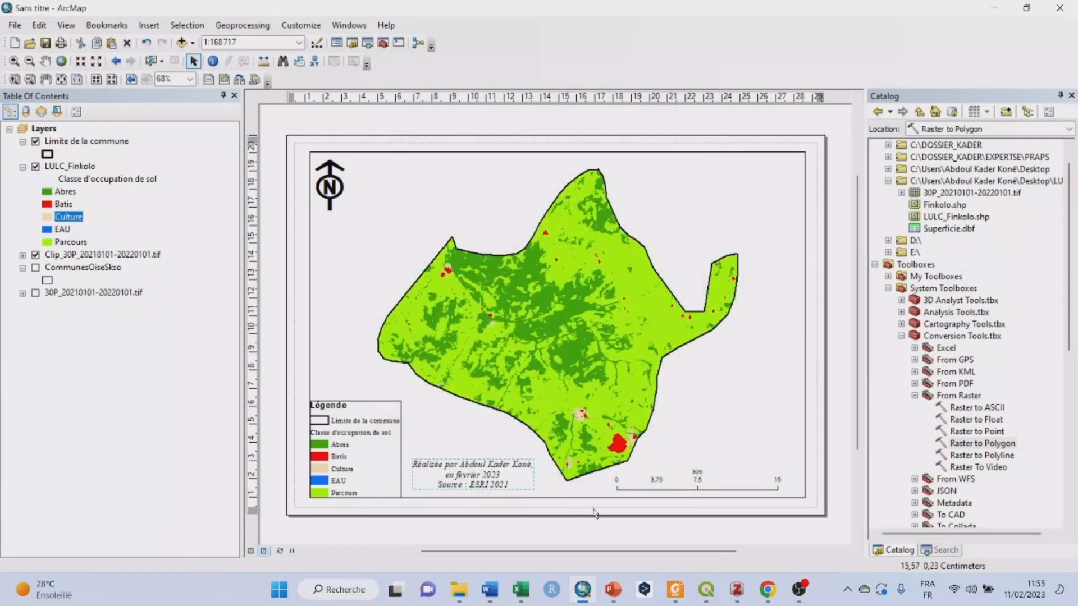
click(844, 452)
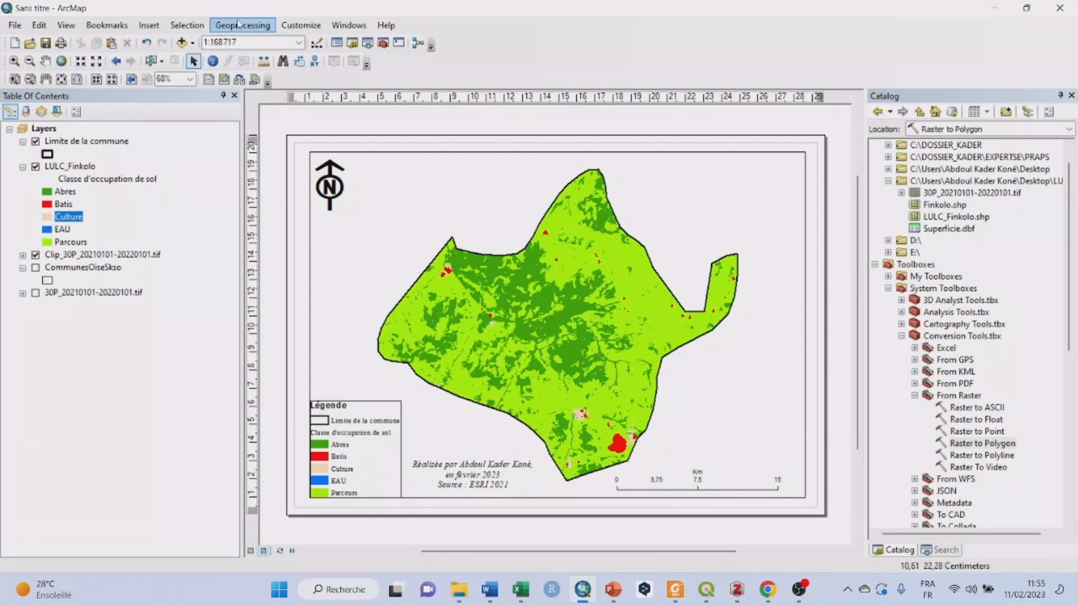
Insert the IER logo picture from the Images folder, shrink it and place it just above the author credit text.
click(149, 27)
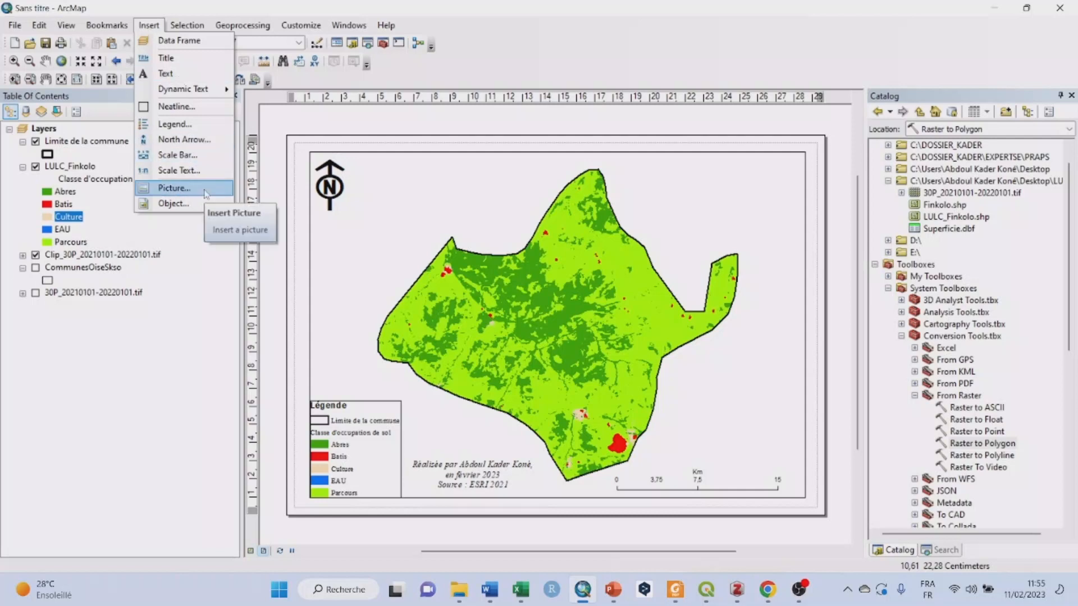
click(174, 188)
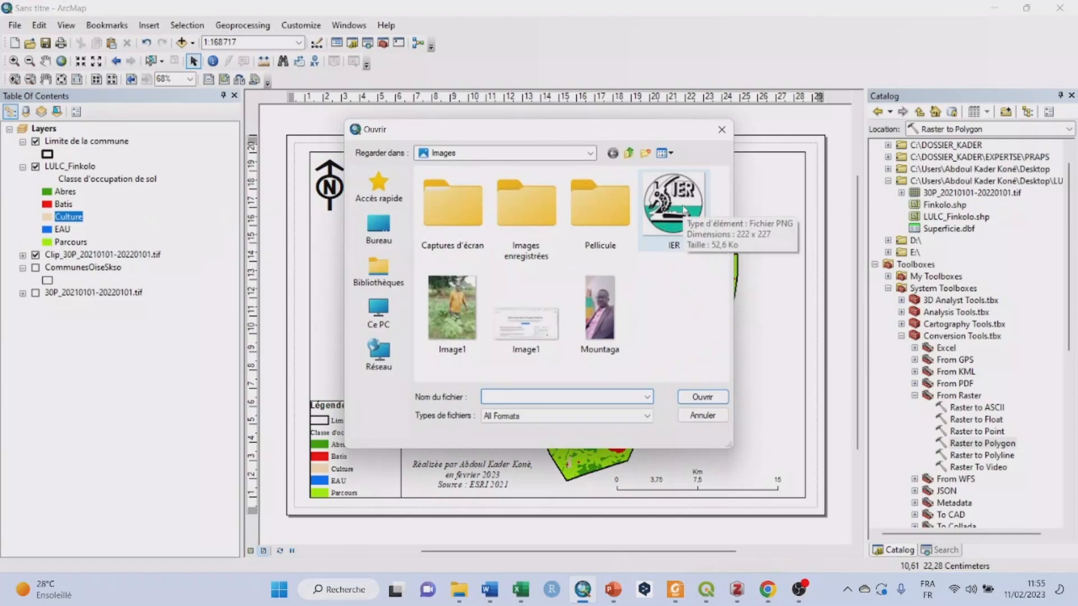
click(665, 230)
click(696, 397)
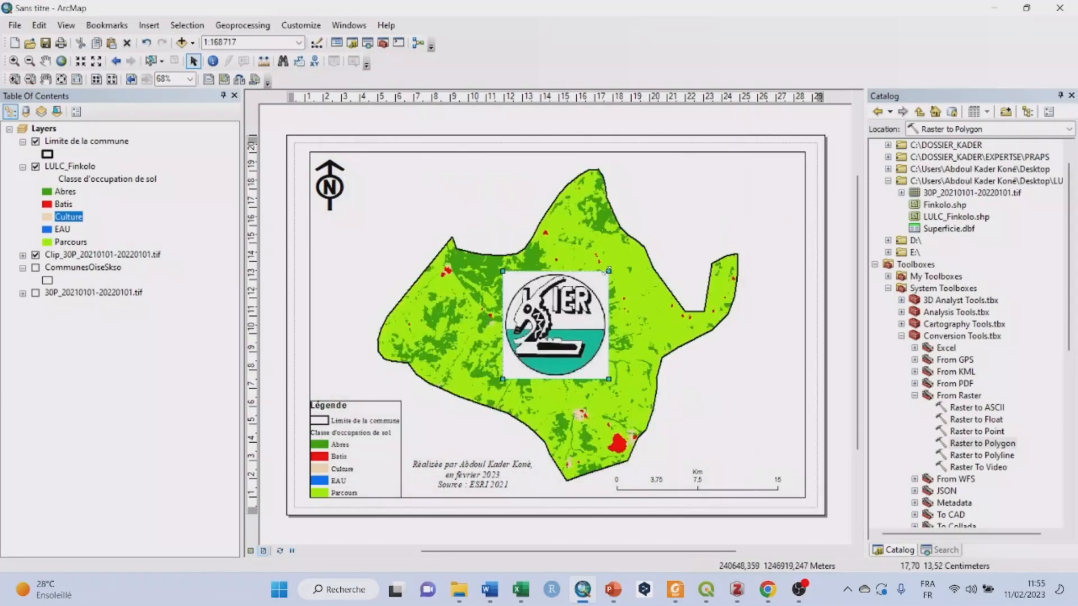
drag(572, 311, 436, 438)
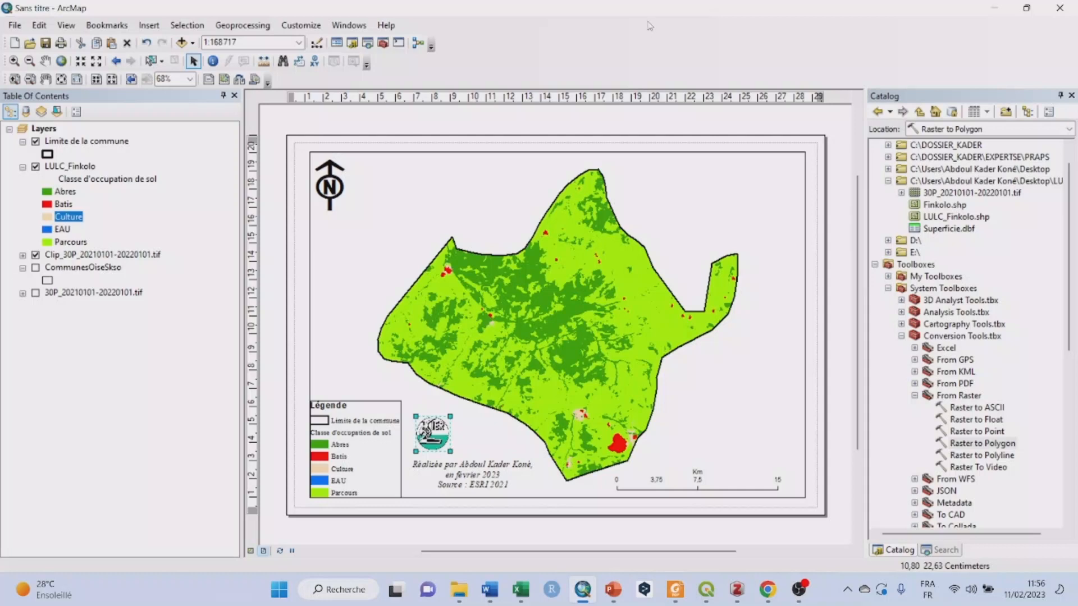
click(665, 214)
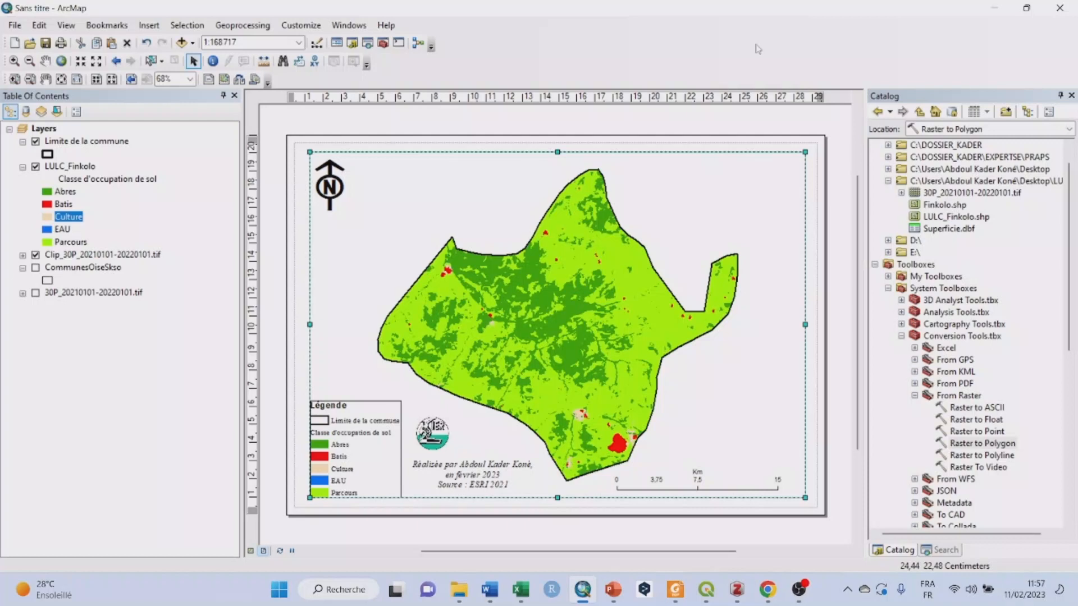
click(141, 27)
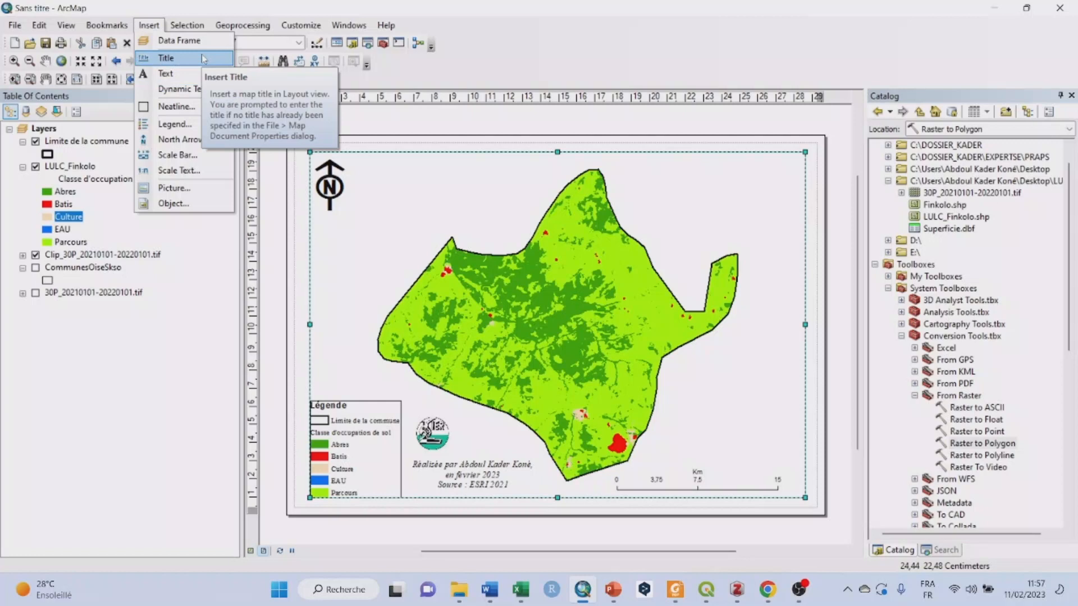
click(498, 53)
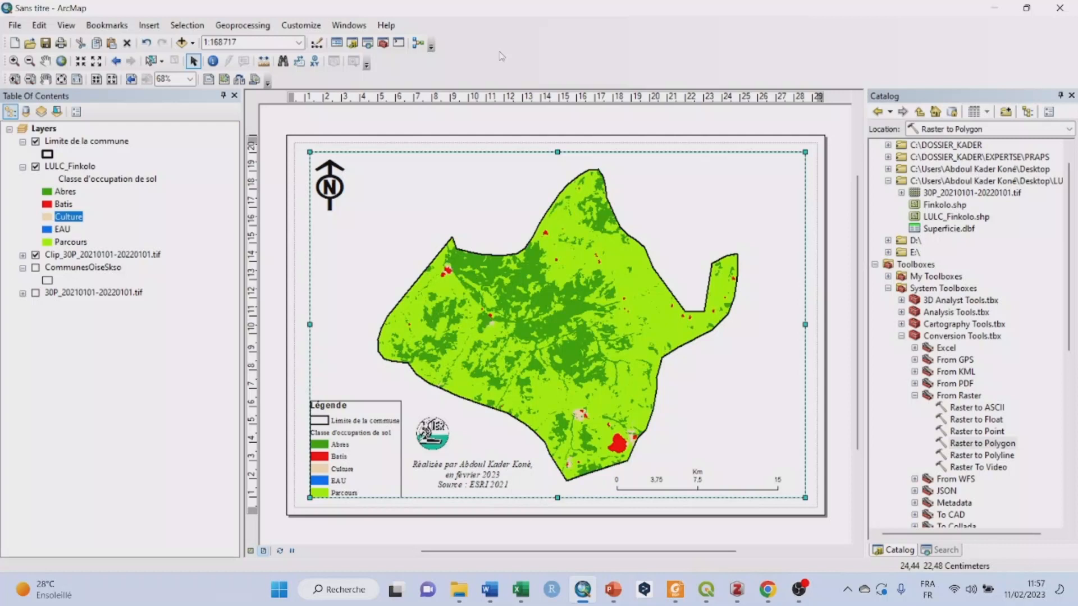
Add a graticule of meridians and parallels to the data frame, with lines and labels every 30 seconds and a simple border.
right_click(312, 229)
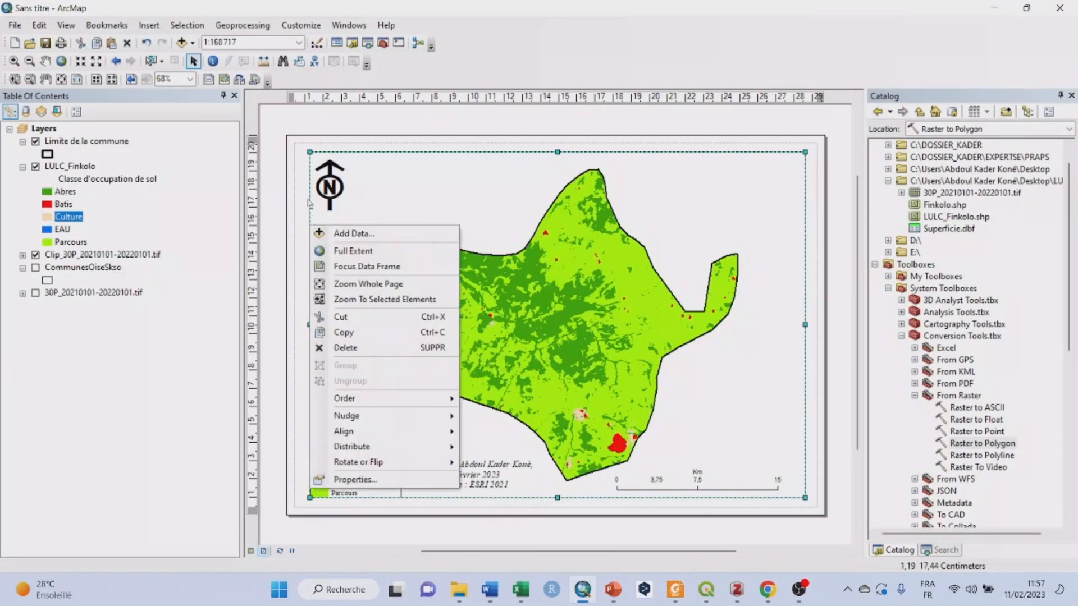
click(368, 481)
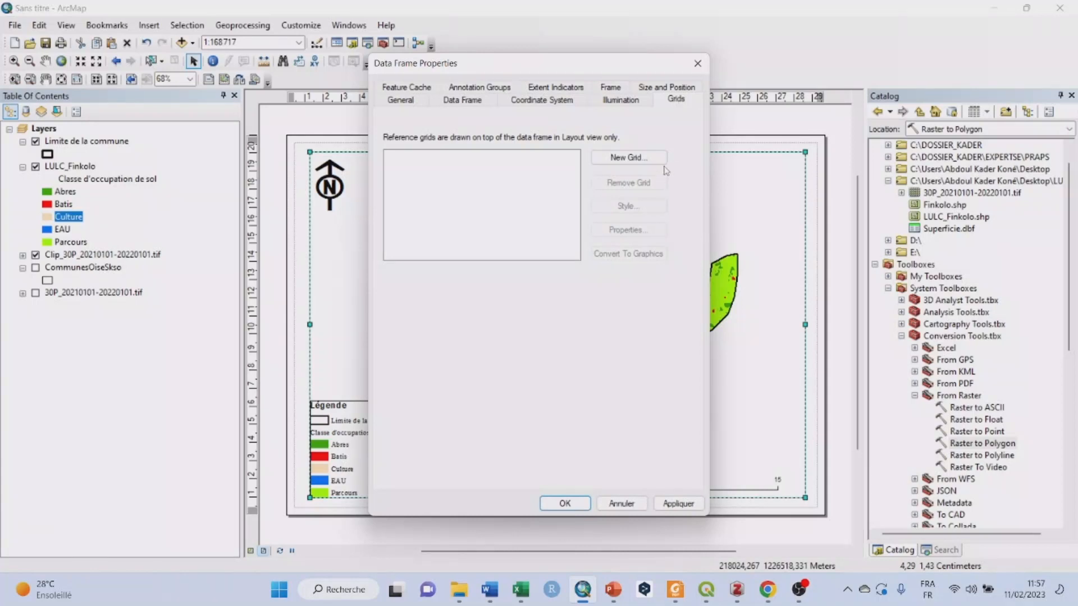
click(630, 158)
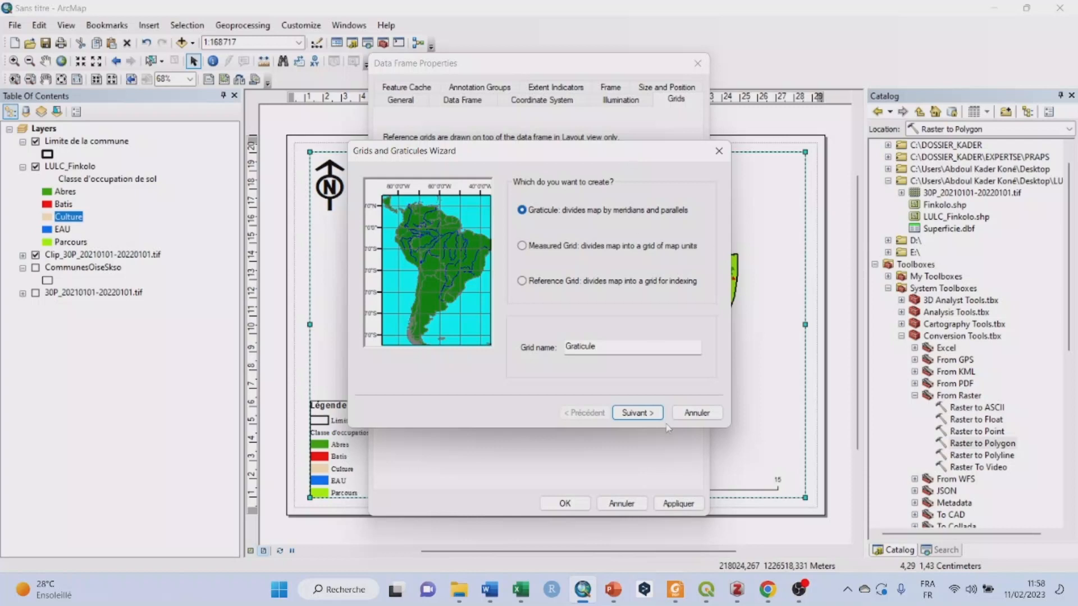
click(643, 415)
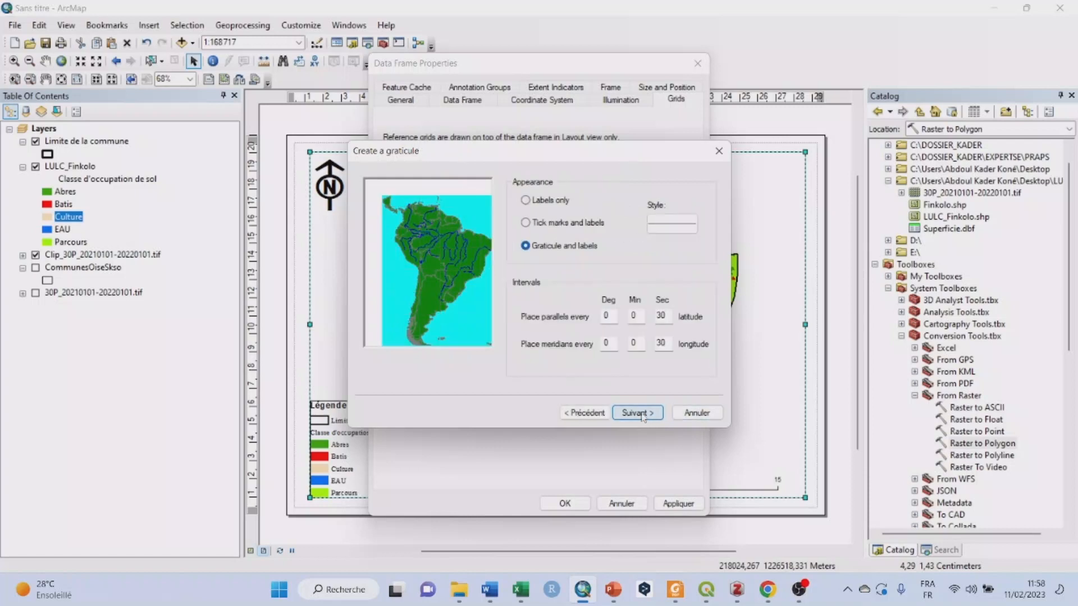
click(643, 415)
click(643, 415)
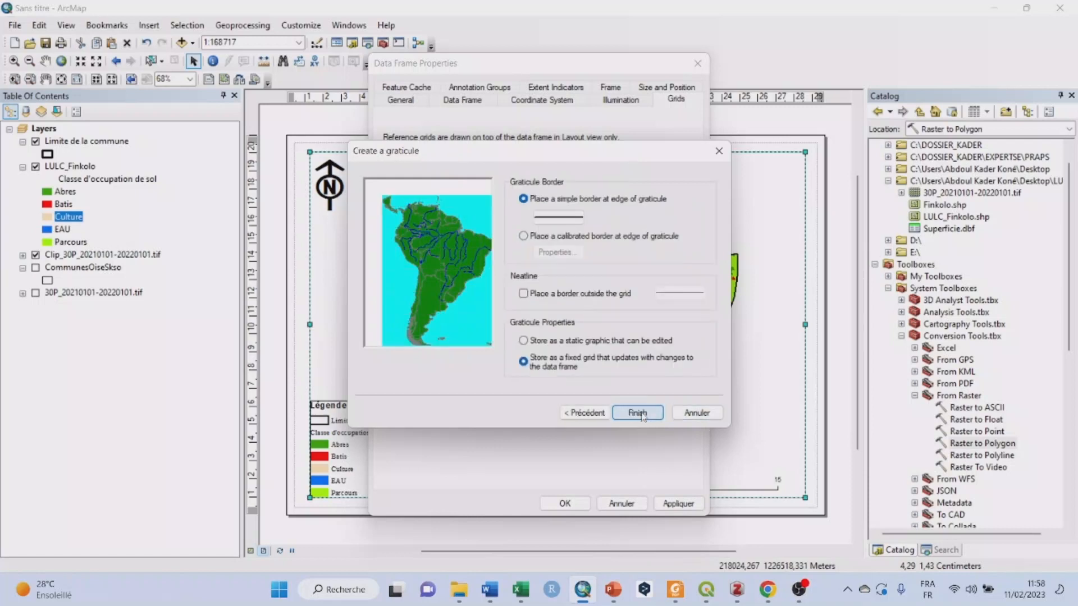
click(637, 413)
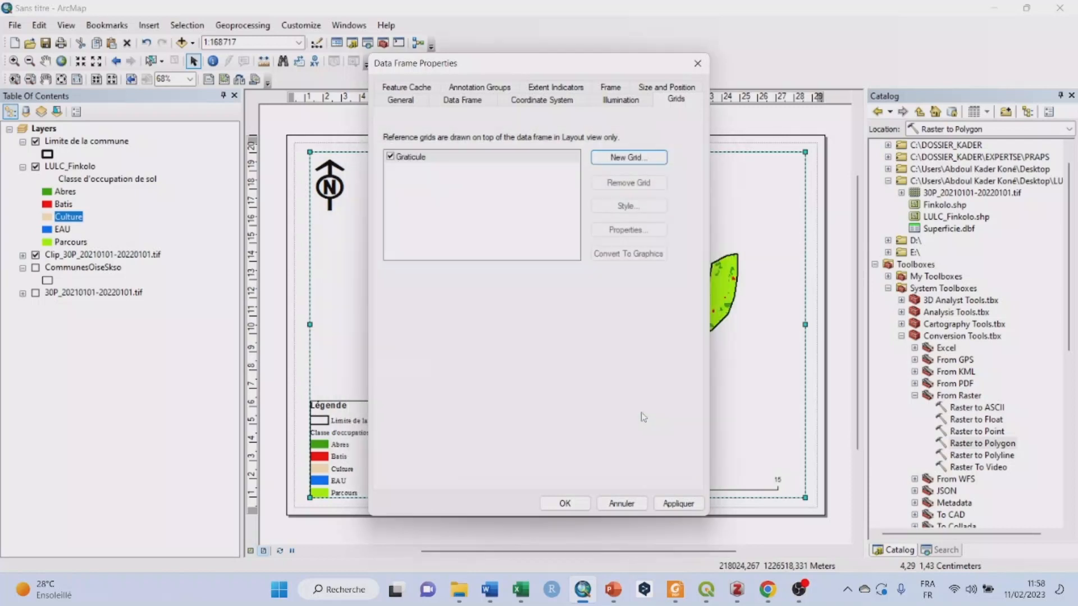
click(680, 509)
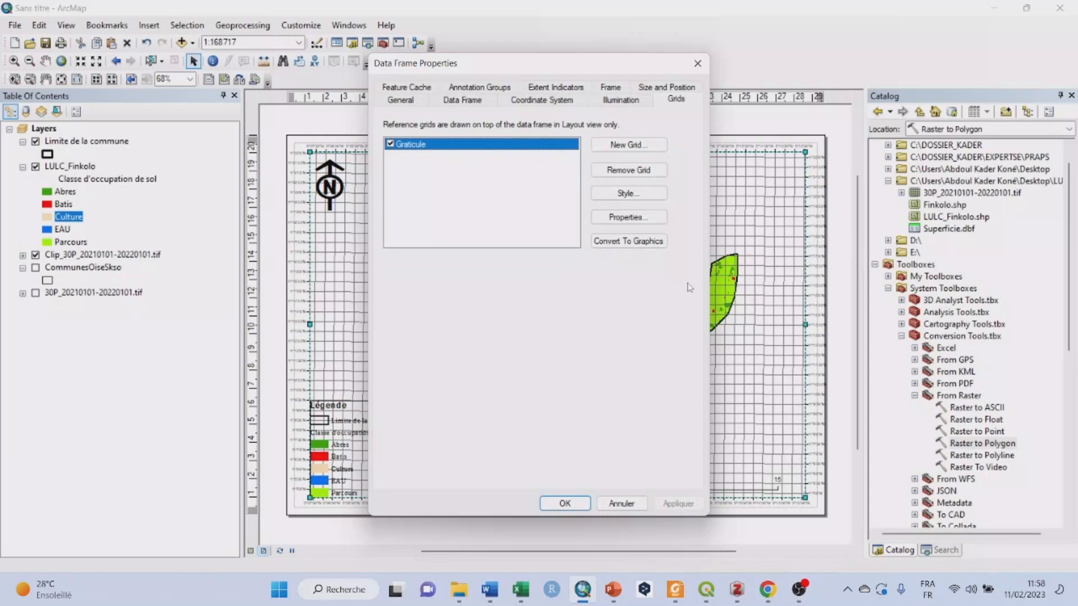
Set the graticule intervals to 0° 4' 30" on the X axis and 0° 2' 30" on the Y axis, and apply them.
click(633, 222)
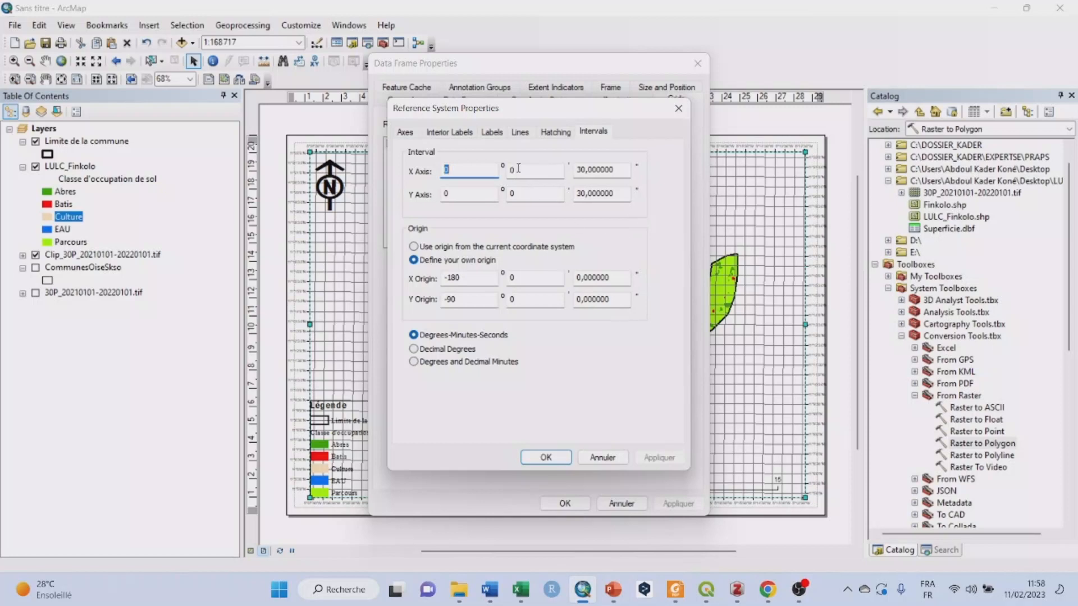
key(Tab)
text(4)
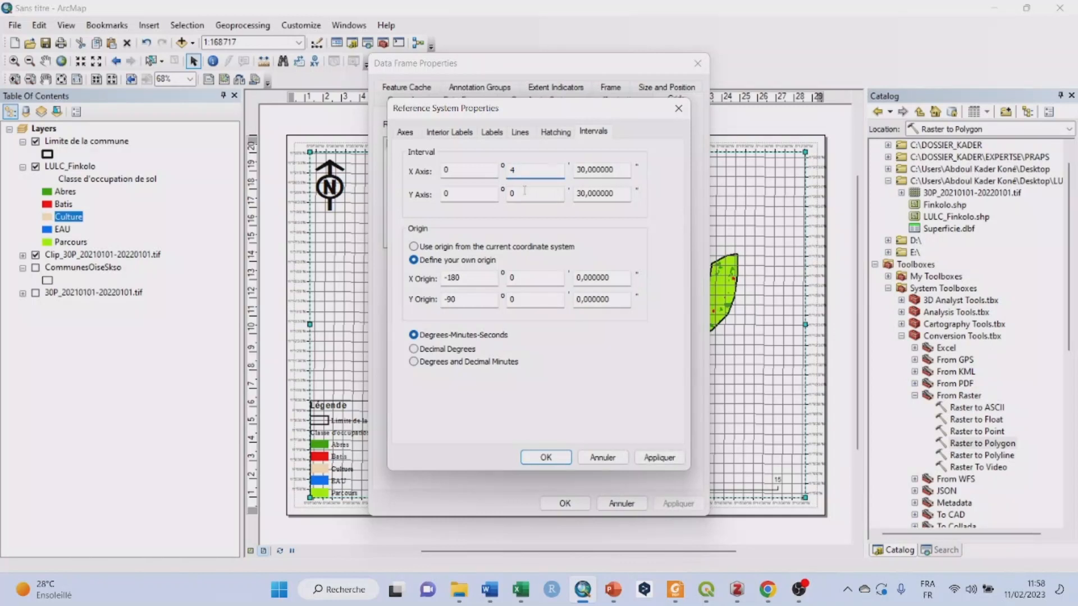
click(524, 190)
text(2)
click(656, 456)
click(545, 458)
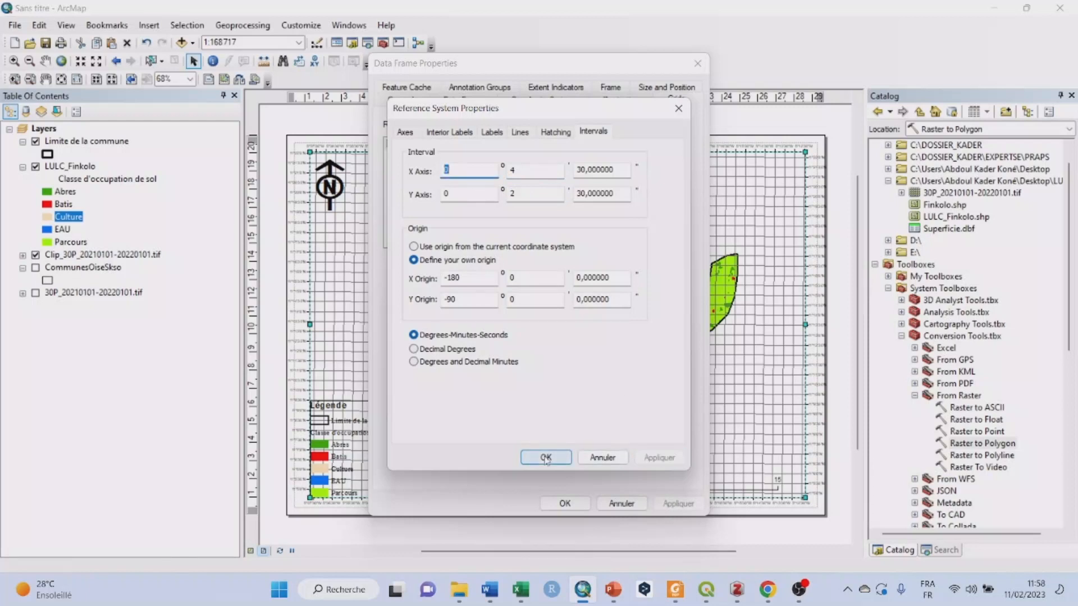
click(677, 504)
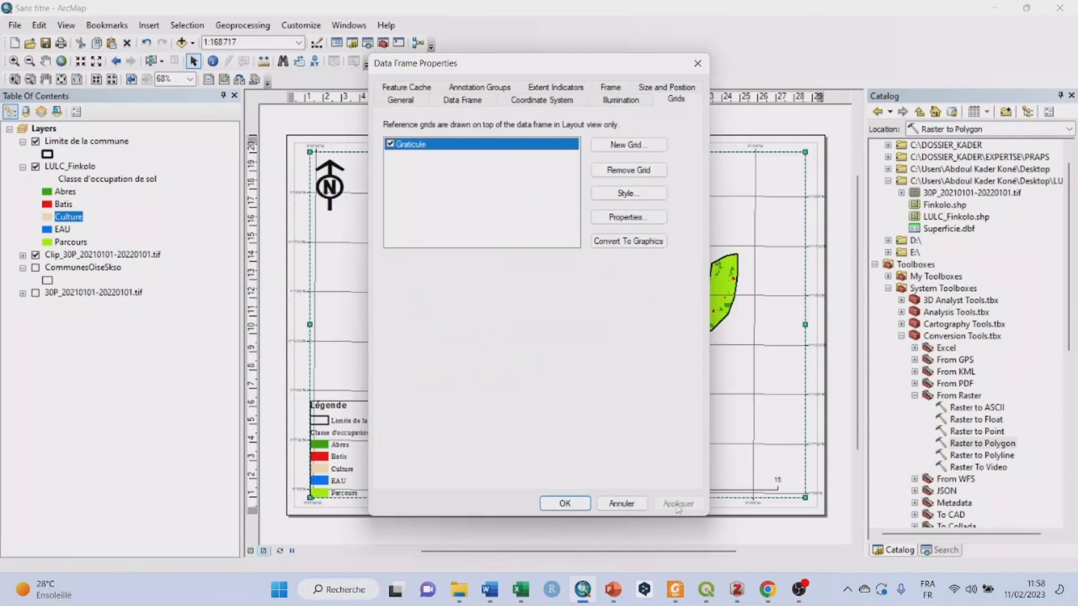
Set the graticule intervals to 0° 6' 30" on the X axis and 0° 4' 30" on the Y axis, and apply them.
mouse_move(575, 66)
mouse_down()
mouse_move(125, 75)
mouse_move(180, 68)
mouse_move(117, 55)
mouse_move(585, 66)
mouse_up()
click(638, 216)
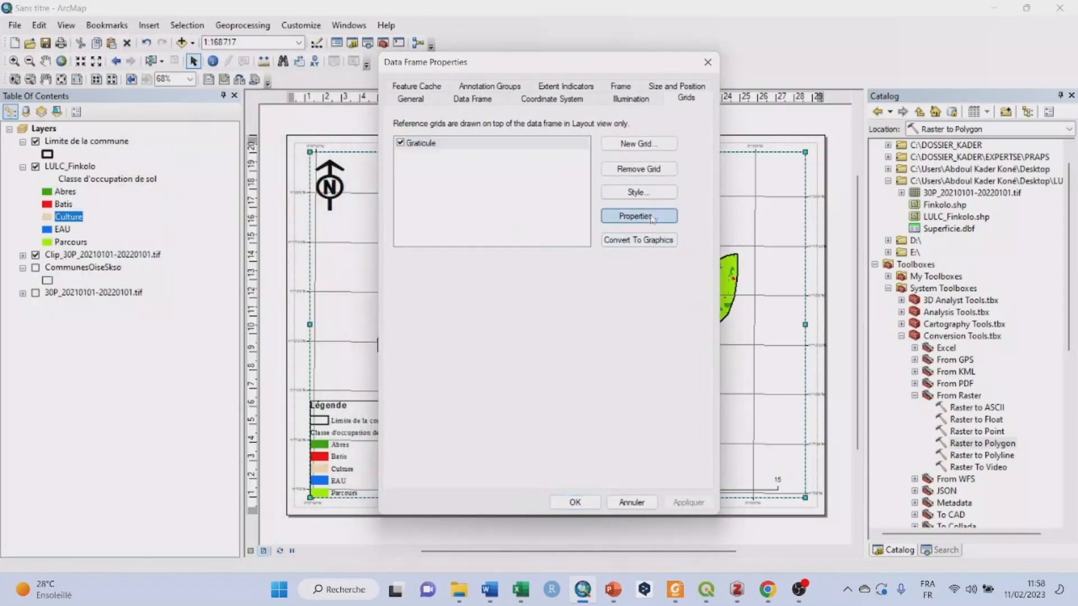
key(Tab)
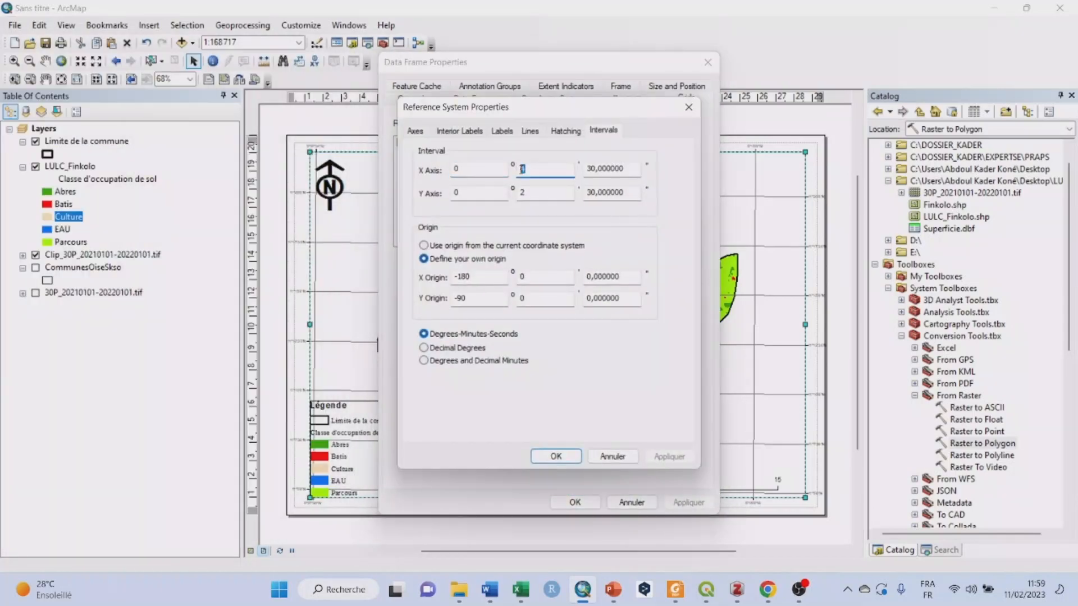
text(6)
double_click(532, 194)
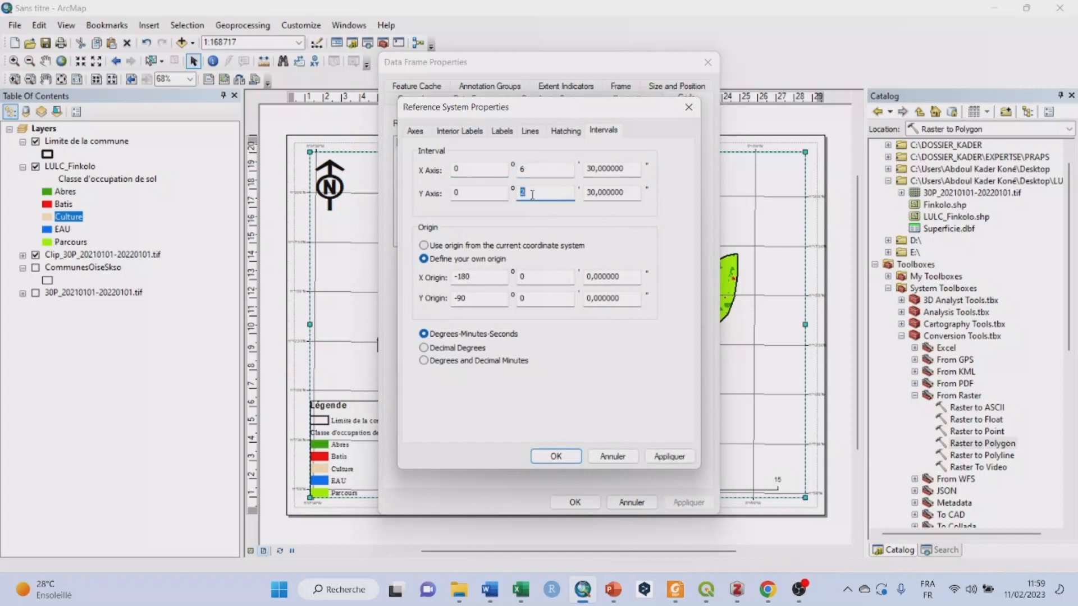
text(4)
click(561, 454)
click(688, 503)
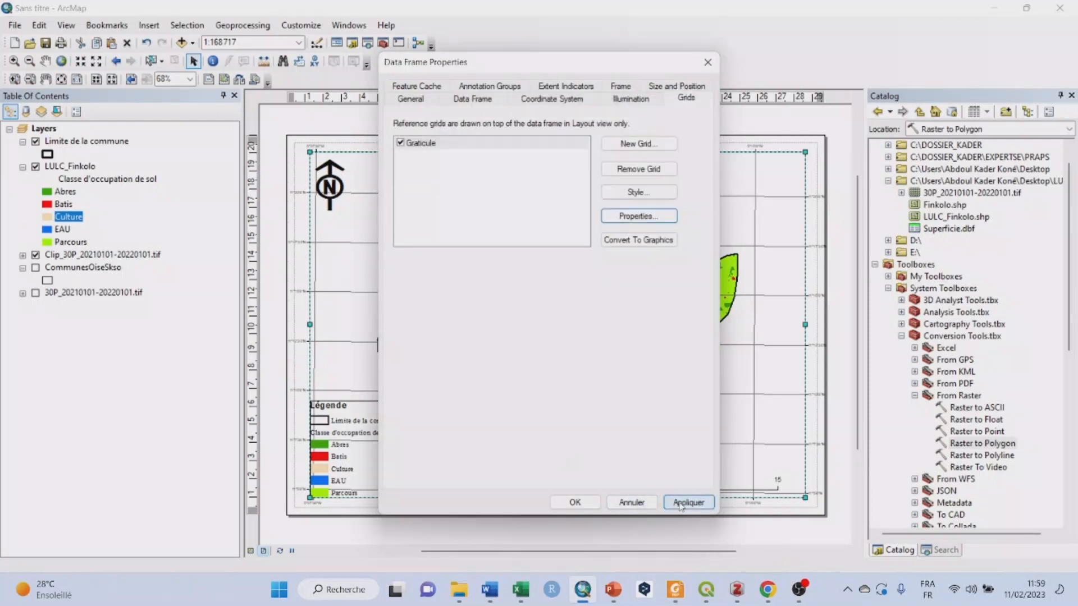
drag(566, 61, 619, 88)
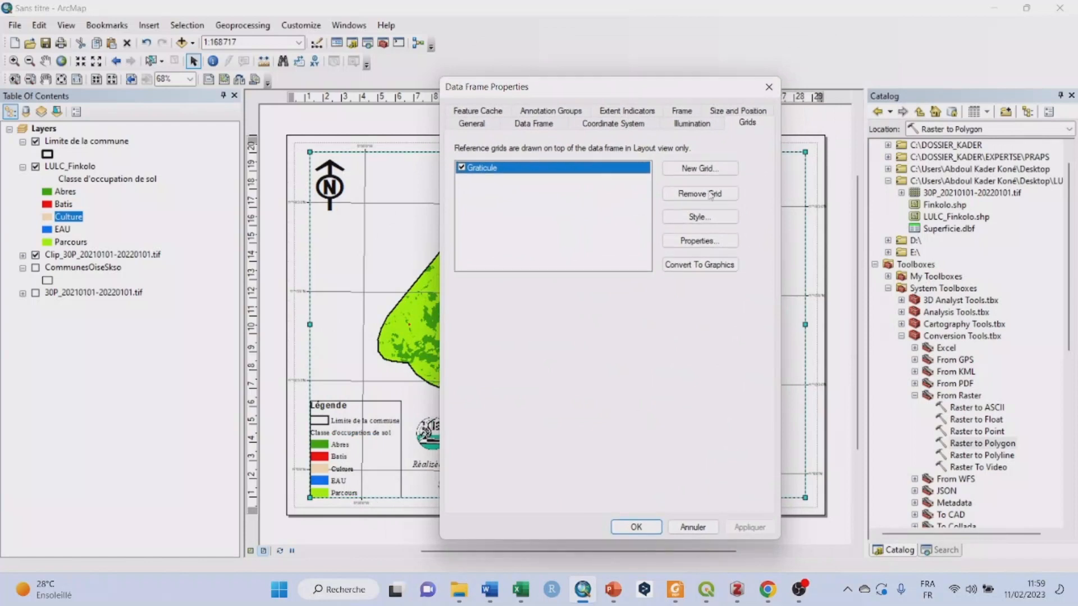
Set the graticule label font to Times New Roman, size 12.
click(715, 245)
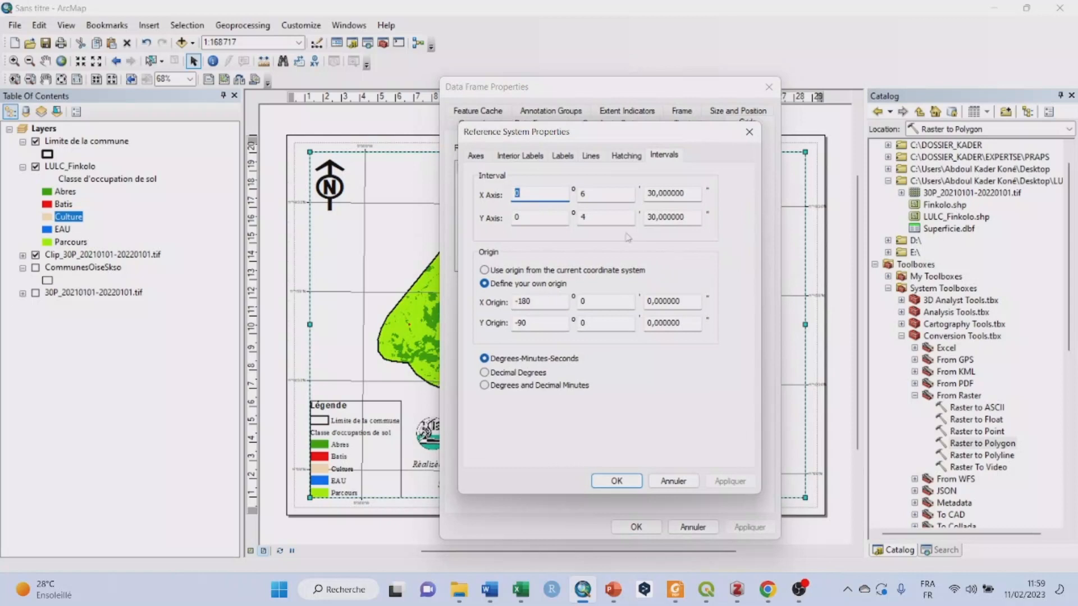
click(512, 158)
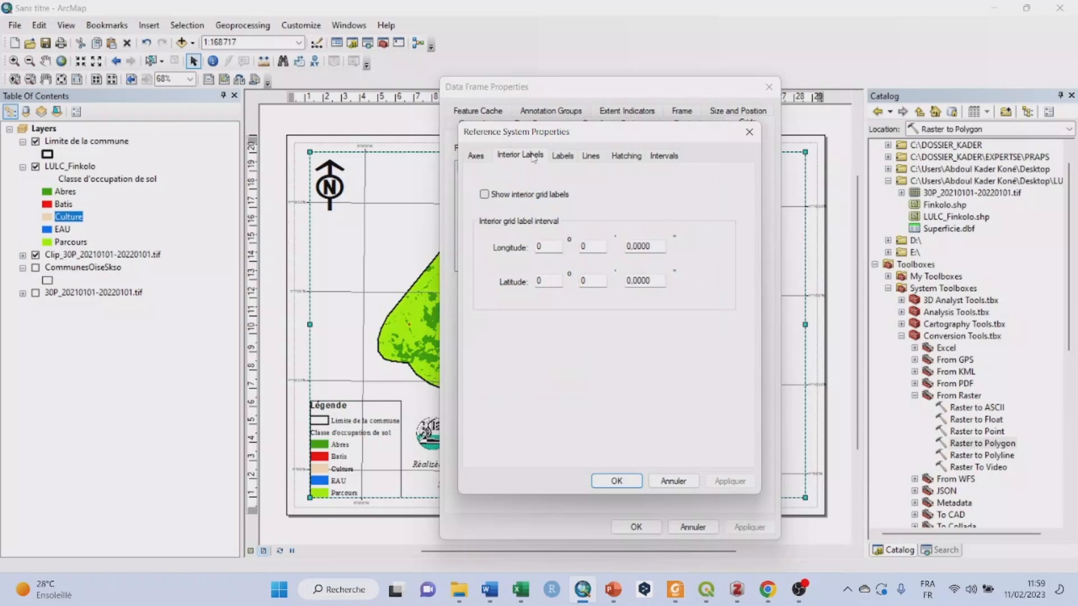
click(564, 159)
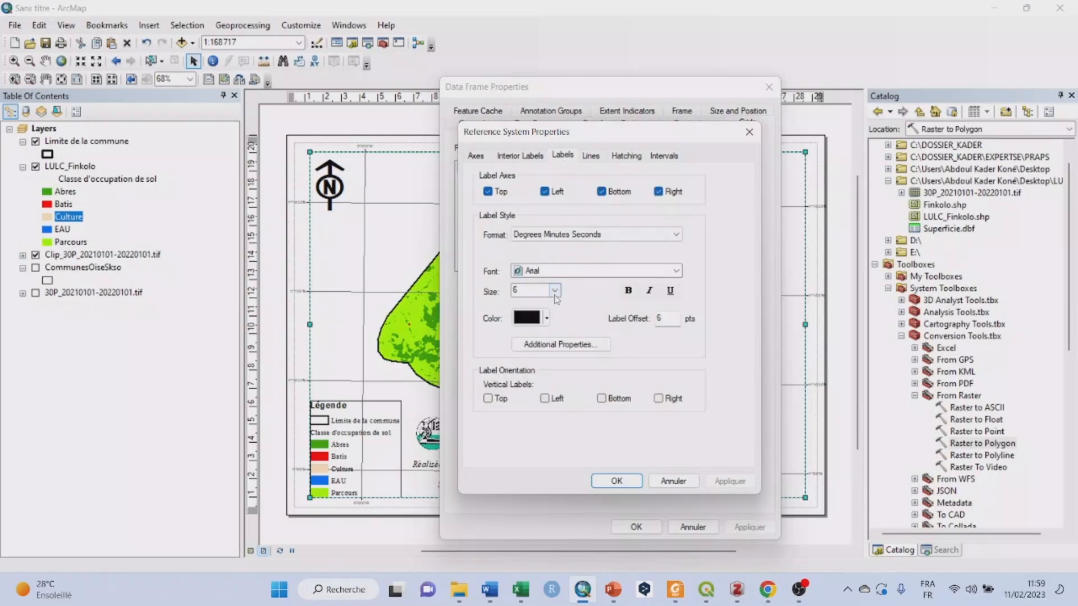
click(676, 271)
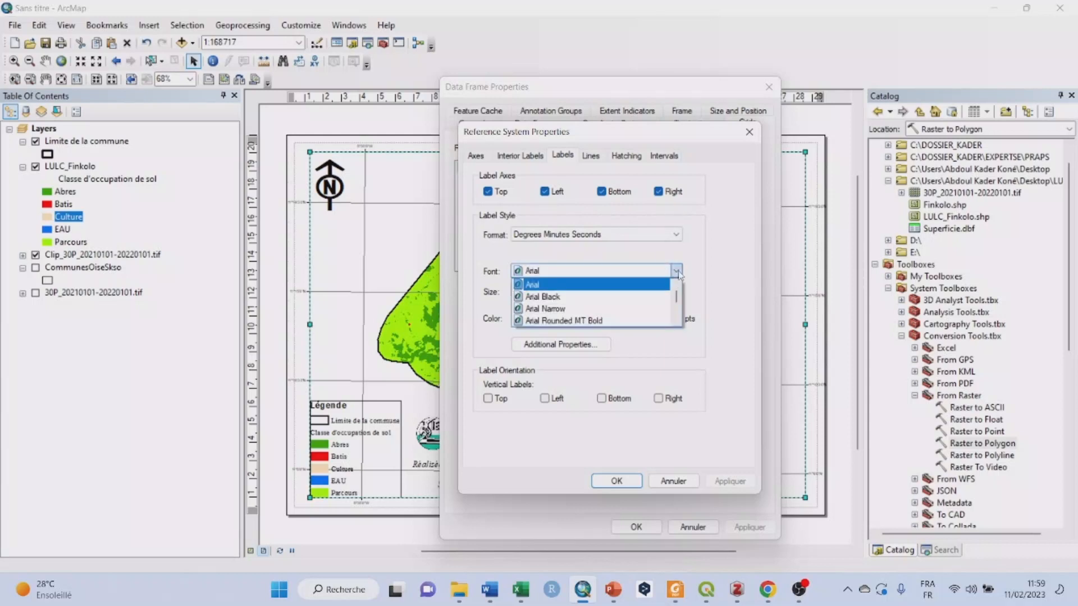
key(t)
key(t)
key(t)
click(677, 271)
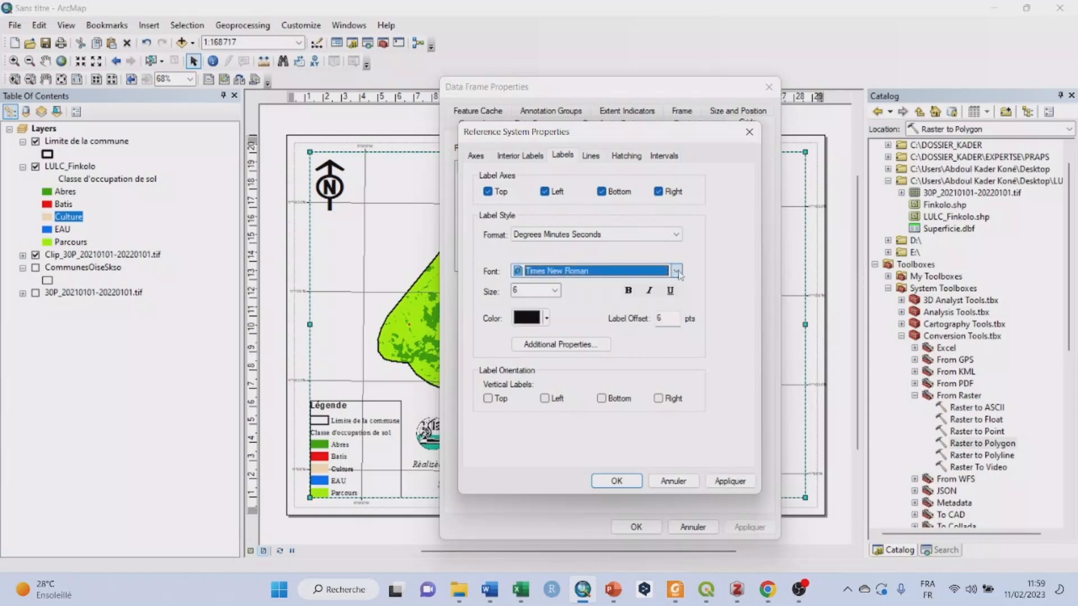
click(555, 291)
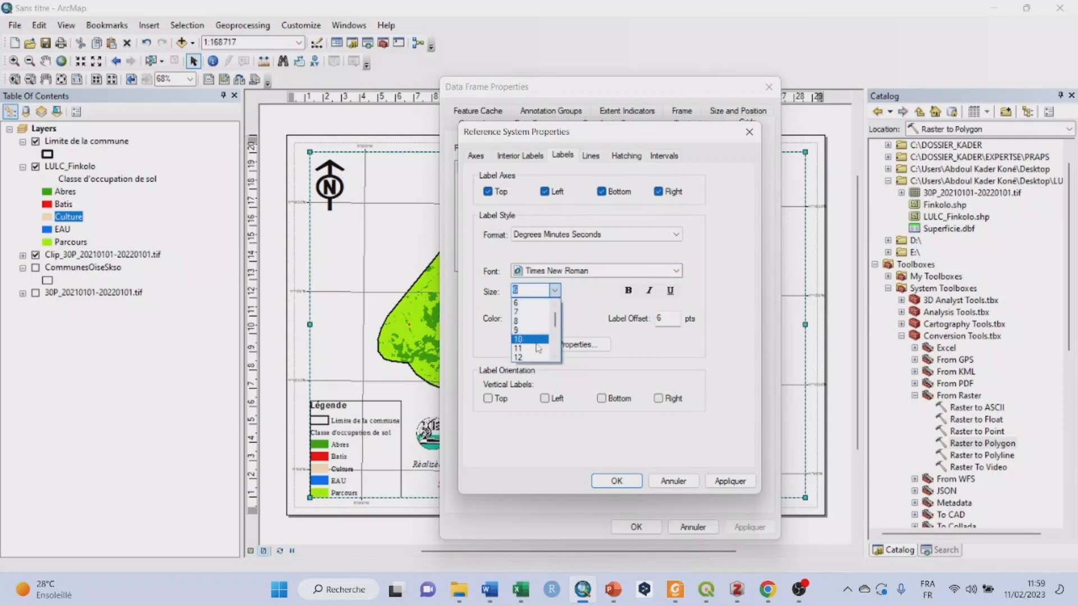
click(526, 358)
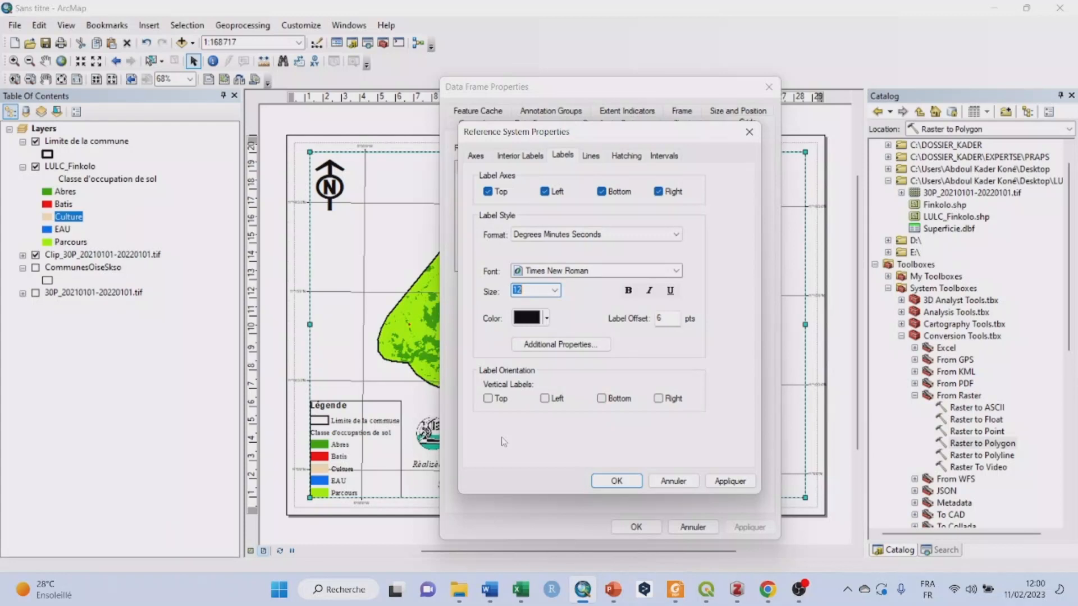
Orient the graticule's Left and Right labels vertically and apply the label changes to the data frame.
click(545, 400)
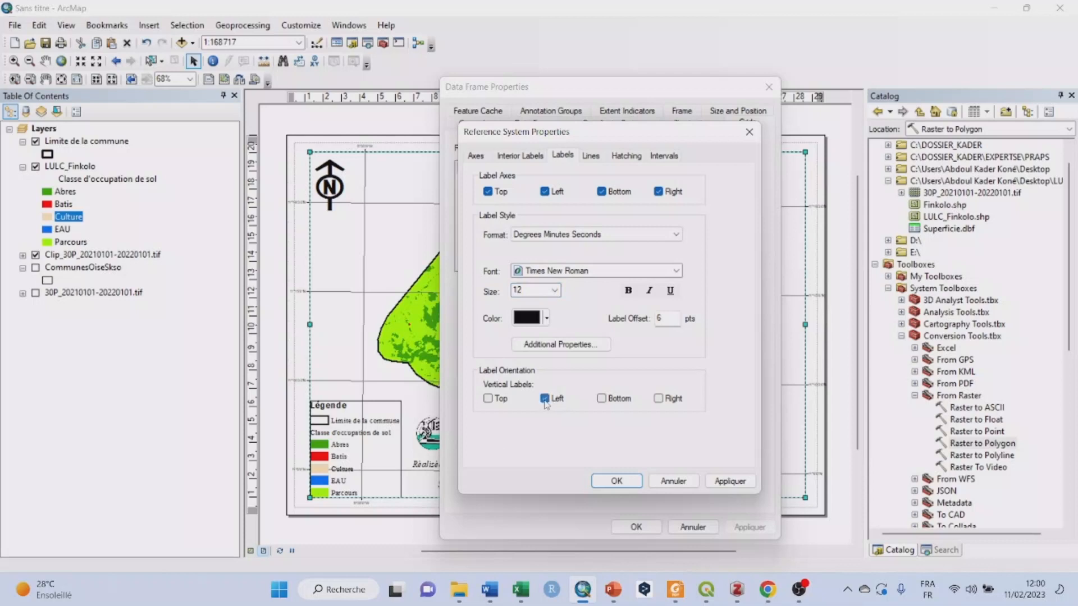
click(660, 403)
click(624, 482)
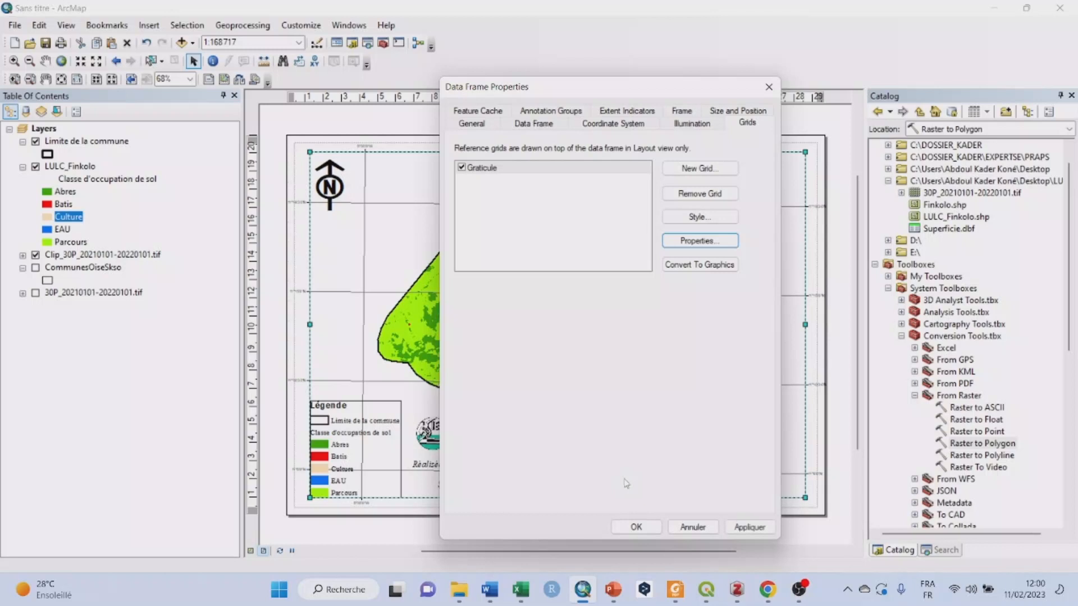
click(749, 528)
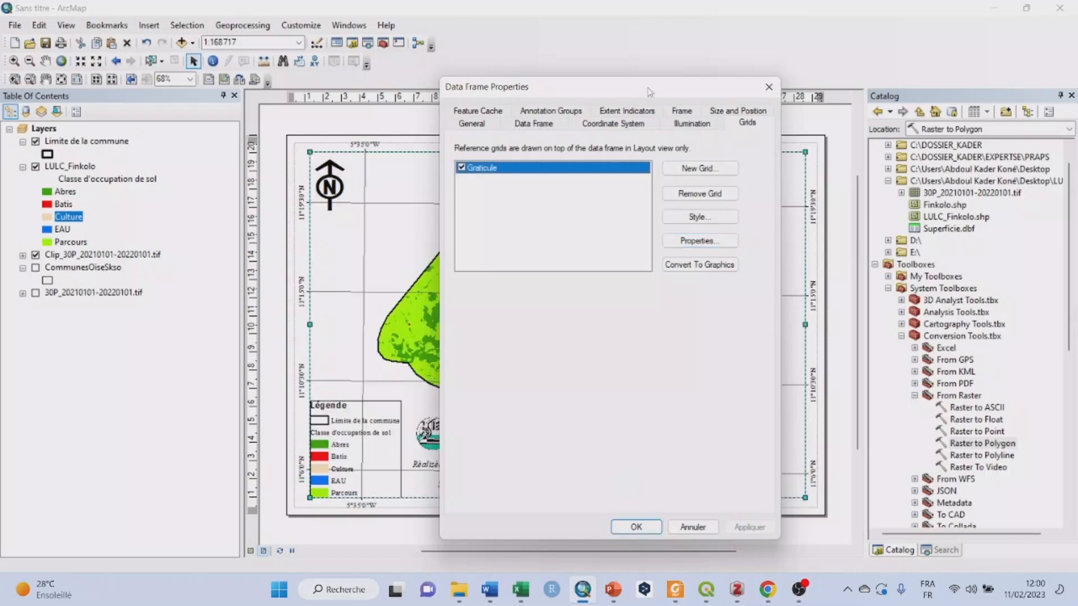
drag(652, 88, 587, 61)
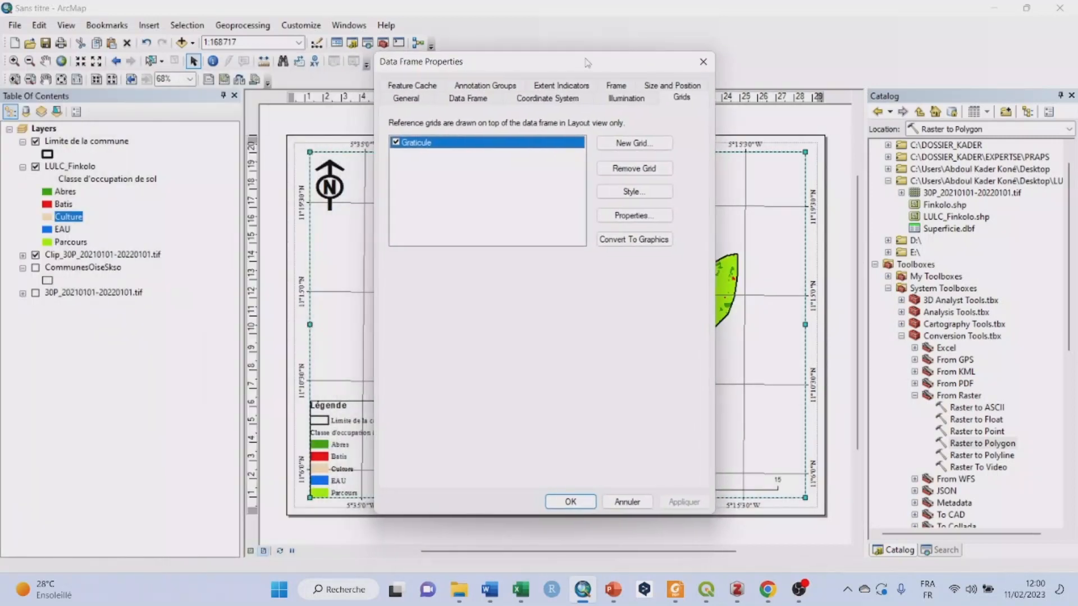
Change the graticule line symbol to light gray with a width of 0,020, apply it and close the data frame properties.
click(636, 218)
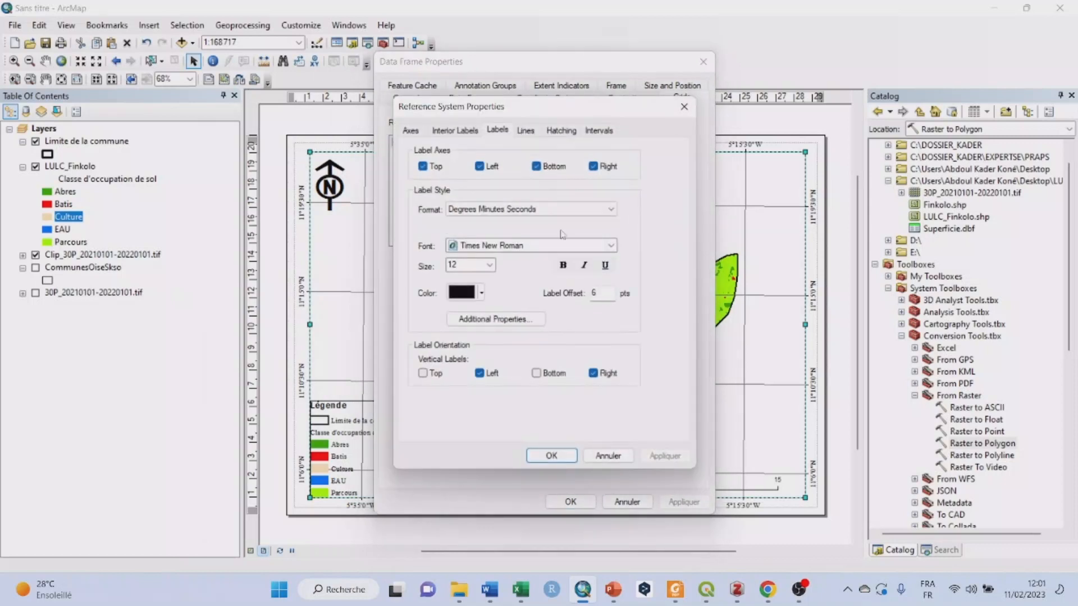
click(524, 131)
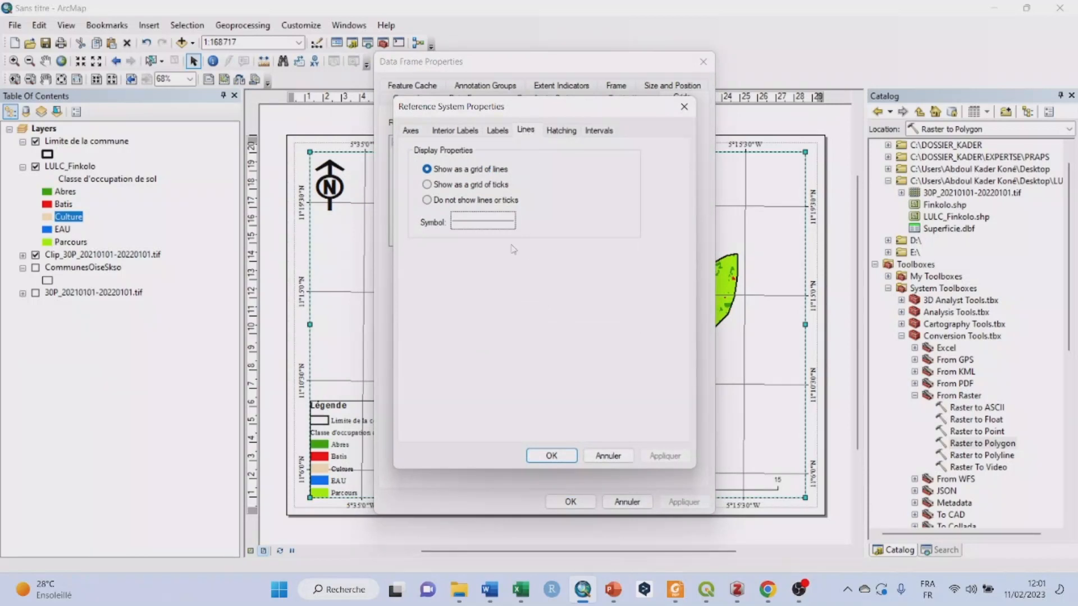
click(494, 222)
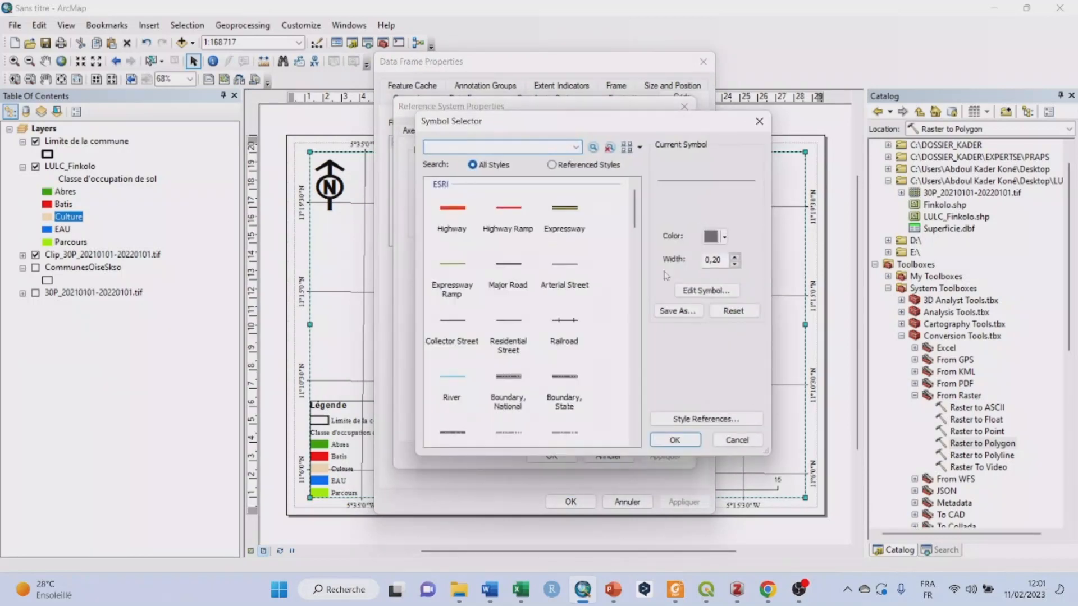
click(714, 260)
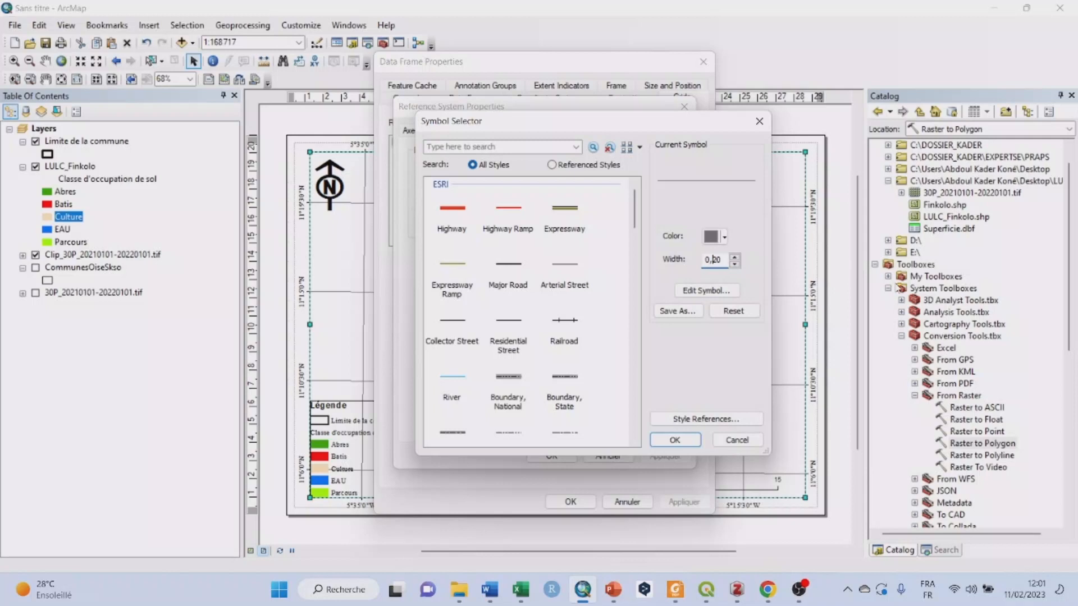
text(0)
click(724, 238)
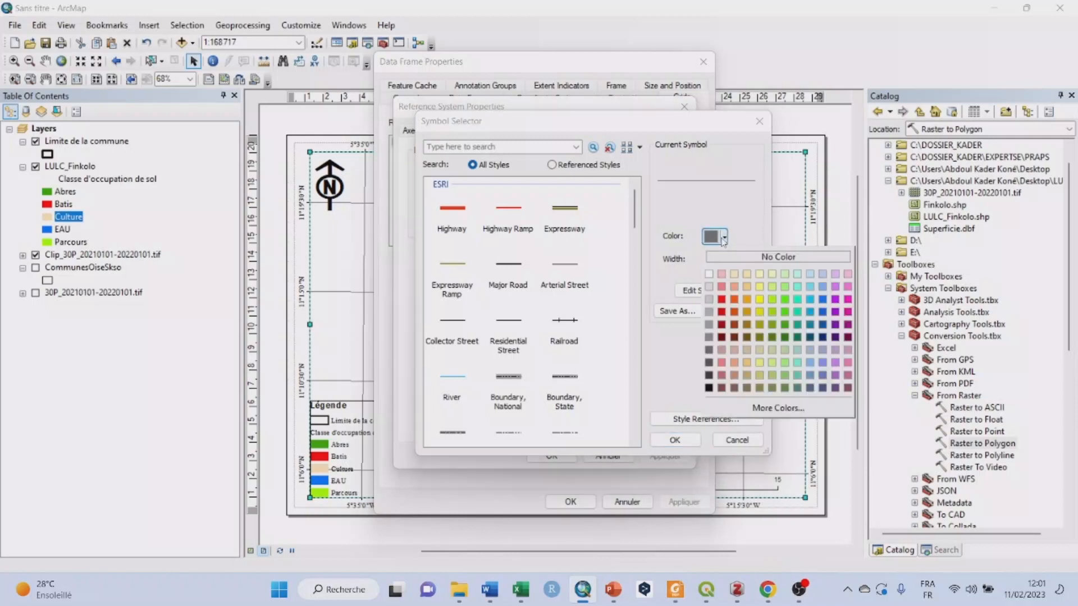
click(710, 287)
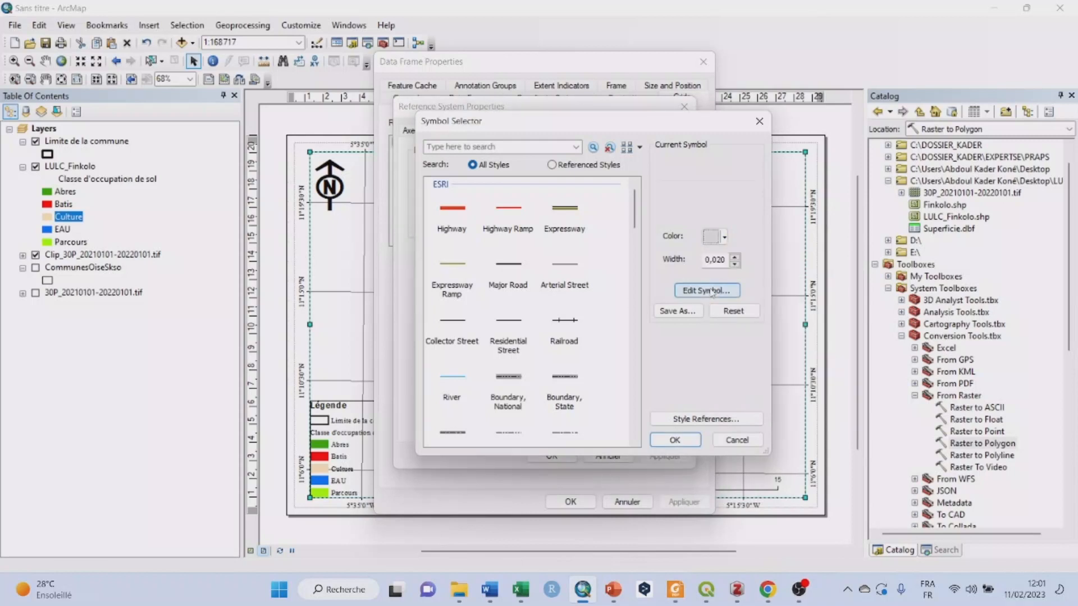
click(691, 443)
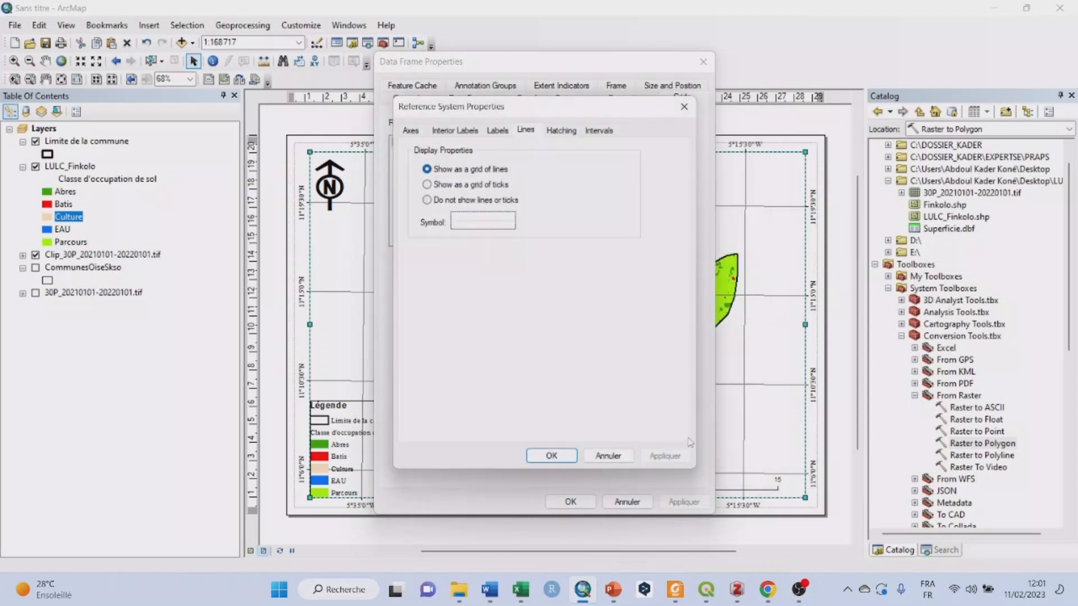
click(572, 456)
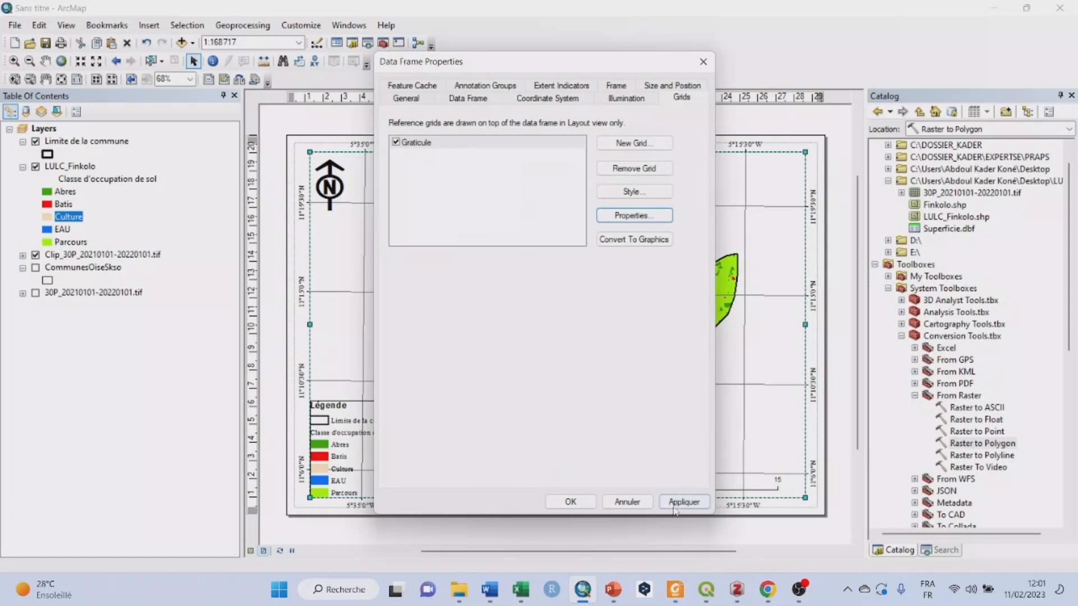
click(675, 505)
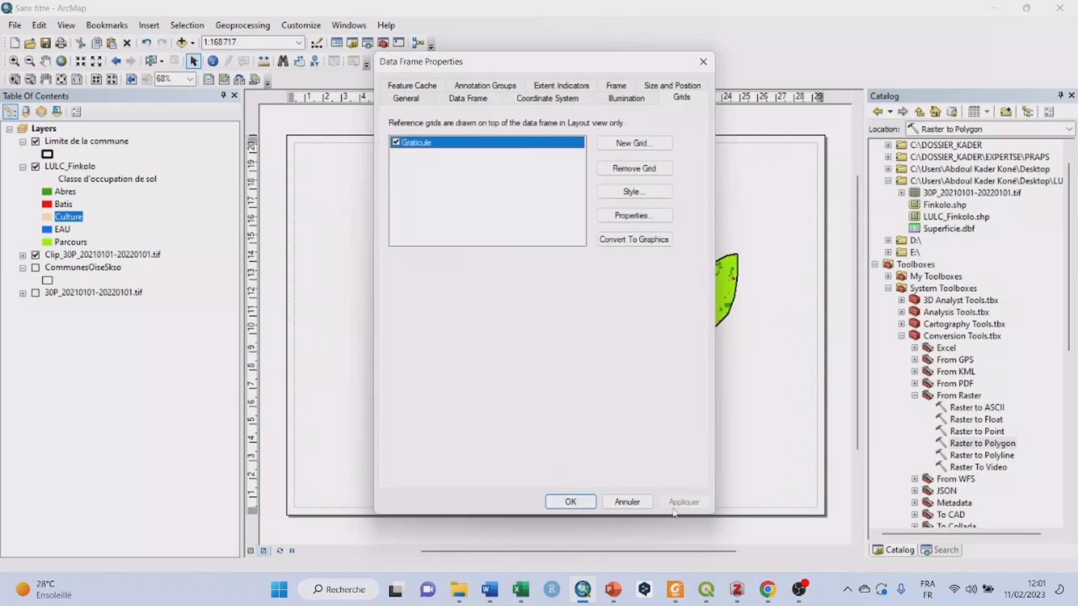
click(570, 502)
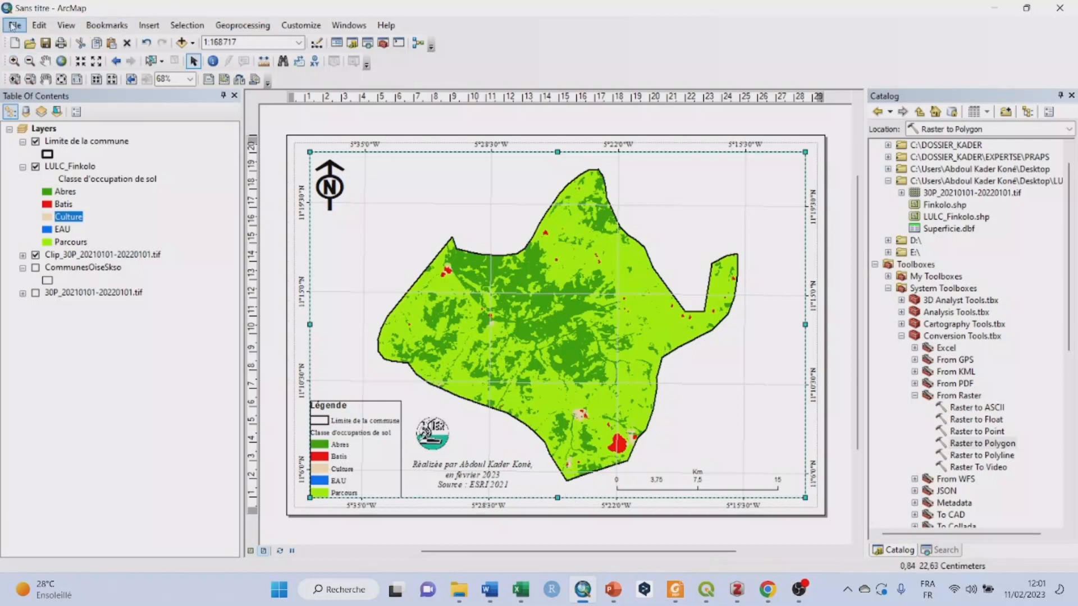
Start exporting the map and choose the LULC folder on the desktop (Bureau) as the destination.
click(12, 26)
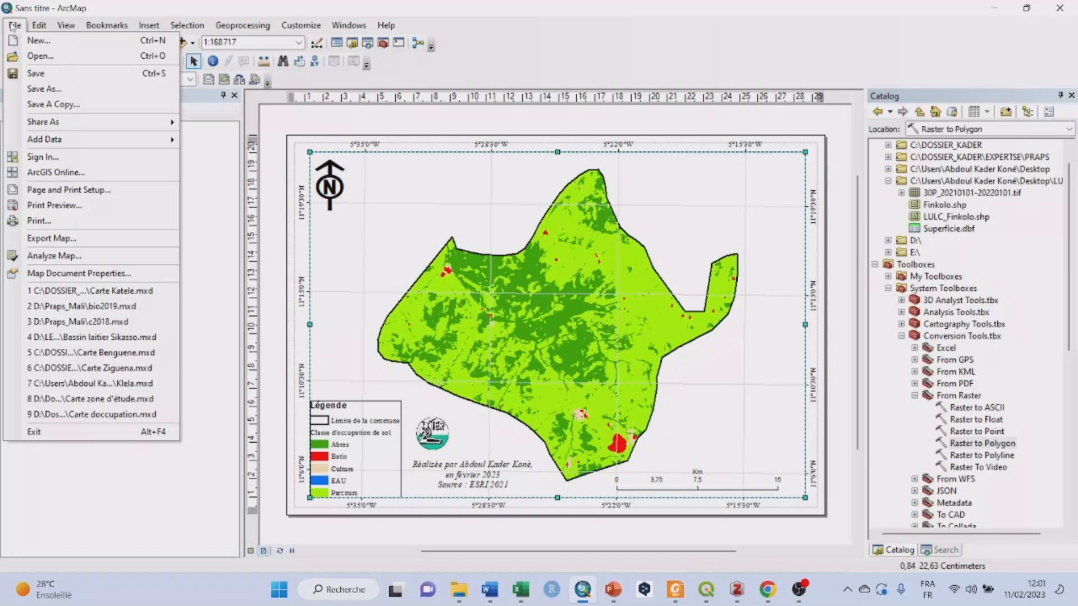
click(70, 241)
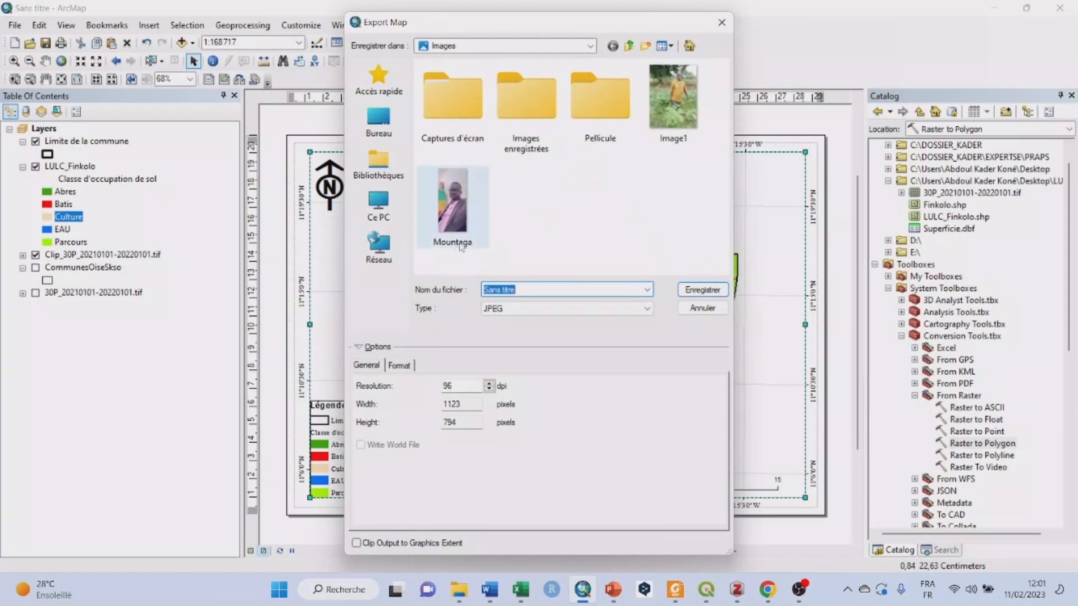
click(396, 115)
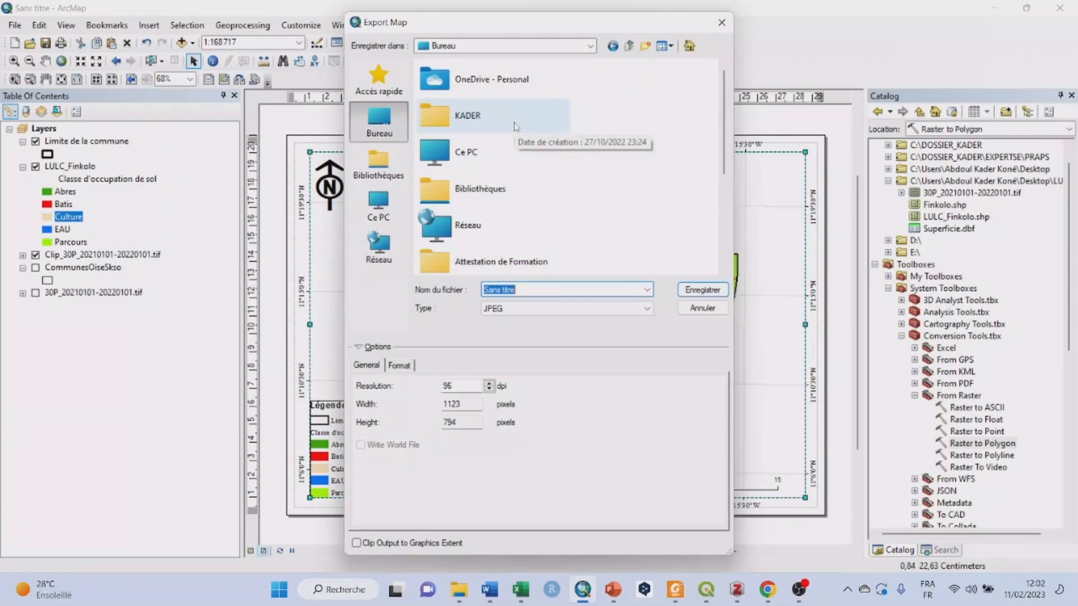
scroll(516, 128, down, 3)
scroll(566, 220, down, 2)
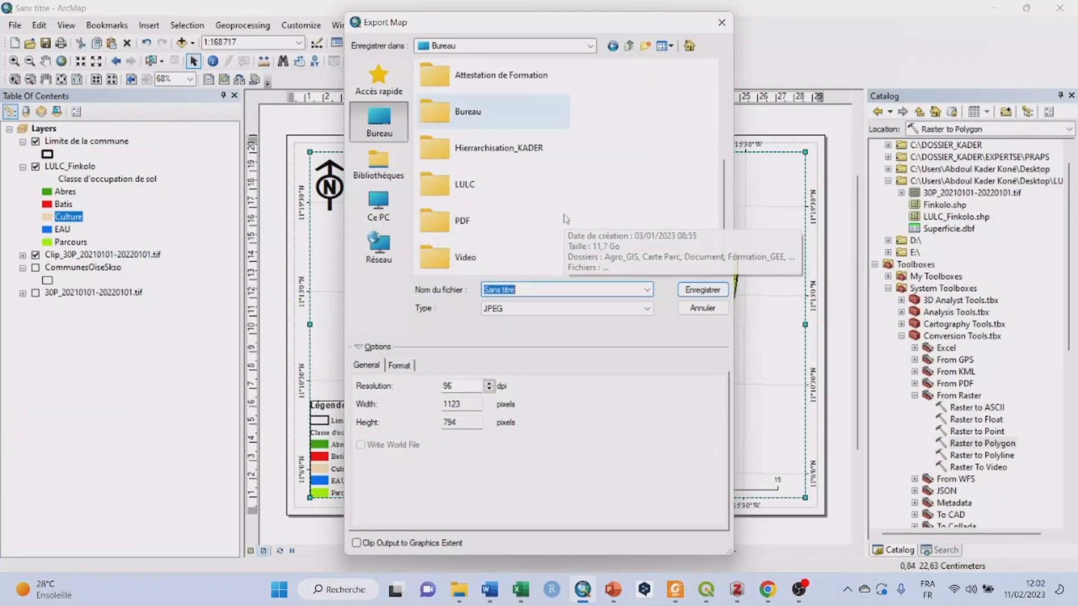
double_click(484, 189)
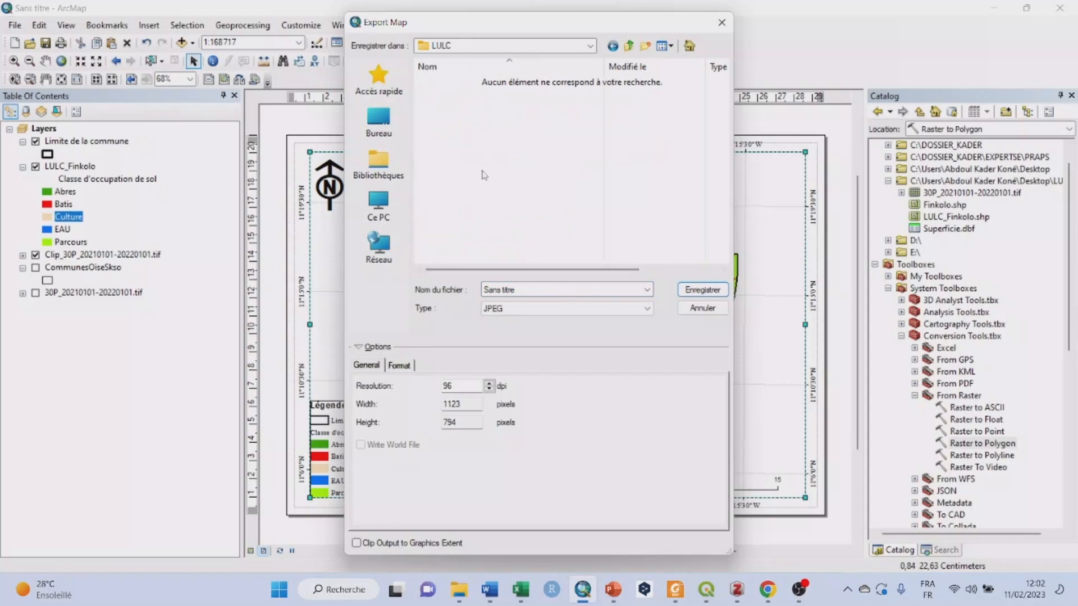
Name the exported map file LULC_FINKOLO and keep JPEG as its file type.
click(523, 288)
text(L)
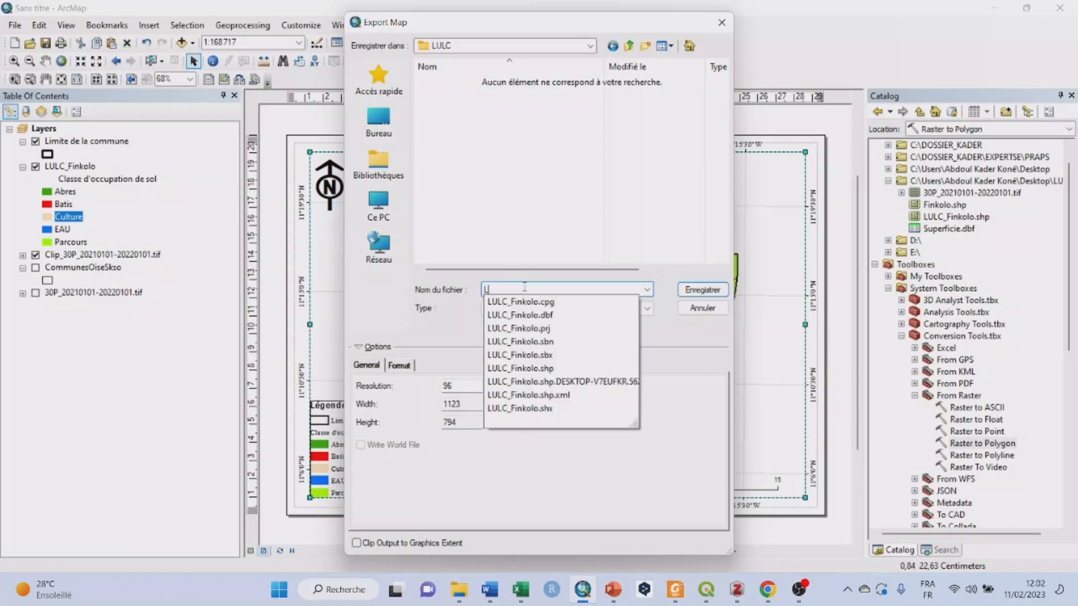
text(ULC_FiNKOLO)
click(527, 211)
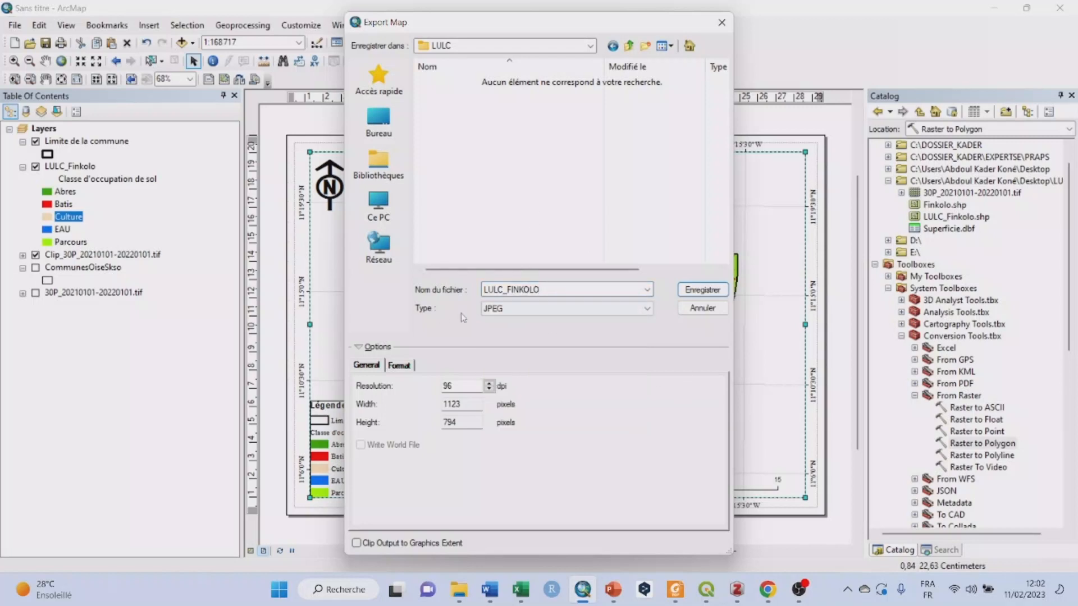
click(645, 310)
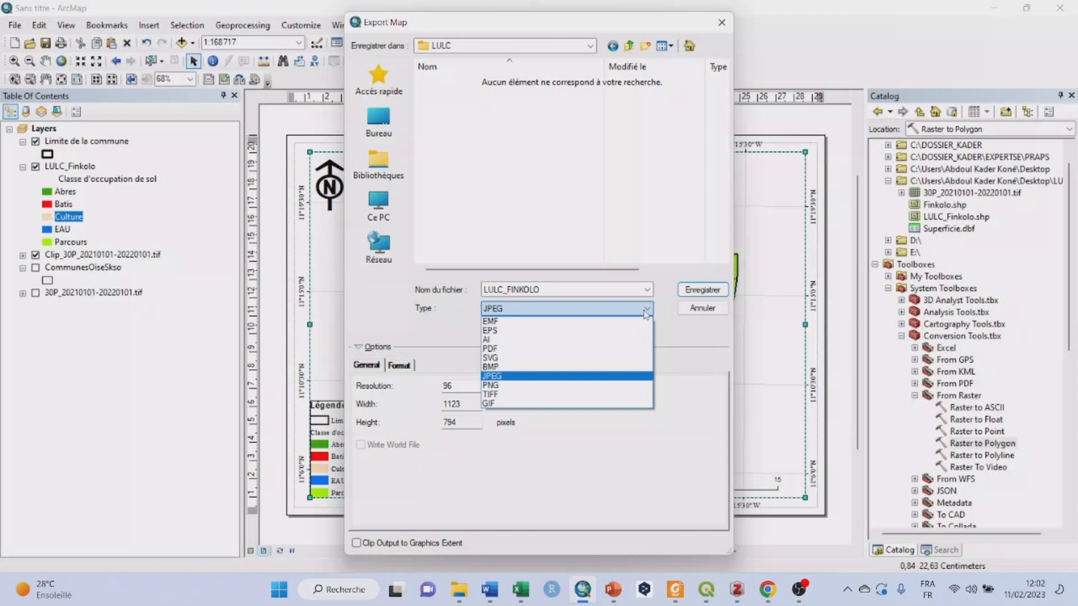
click(623, 316)
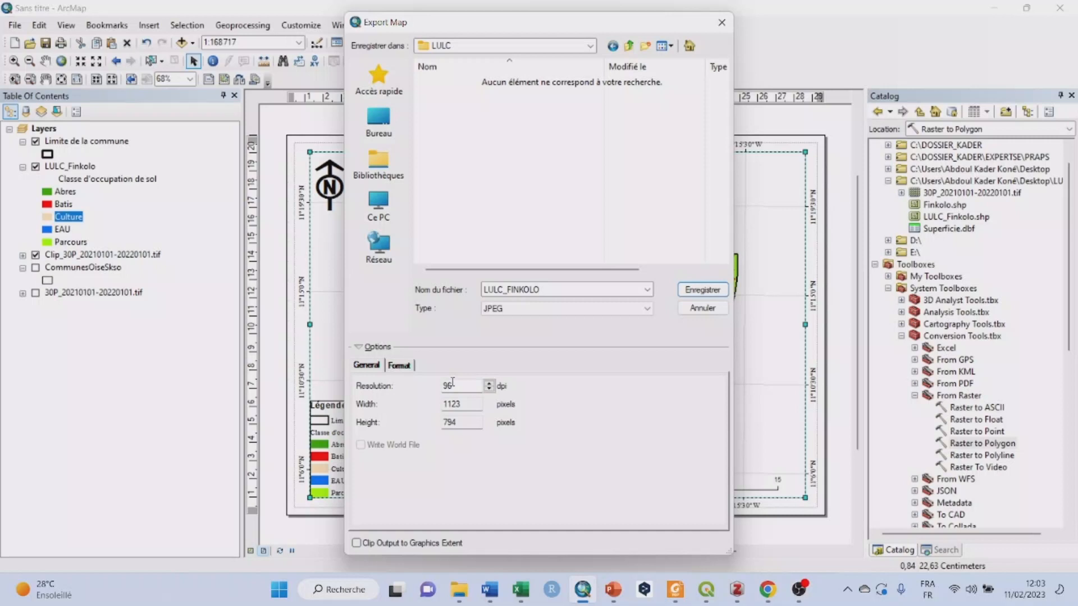
Save the map export, switch to File Explorer and open the LULC_FINKOLO image from the LULC folder on the desktop (Bureau).
click(702, 290)
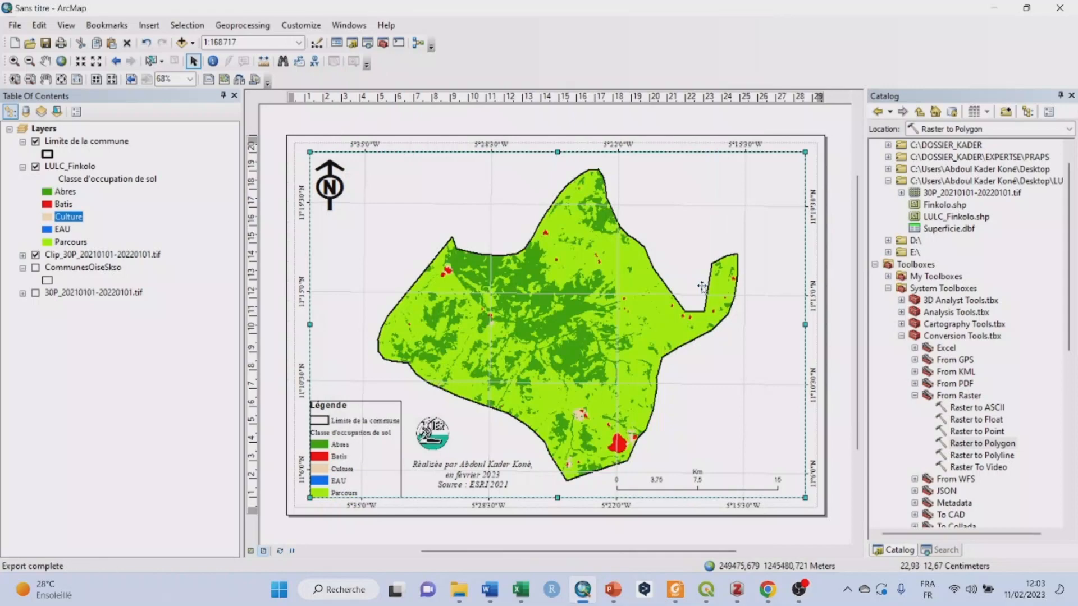
mouse_move(462, 591)
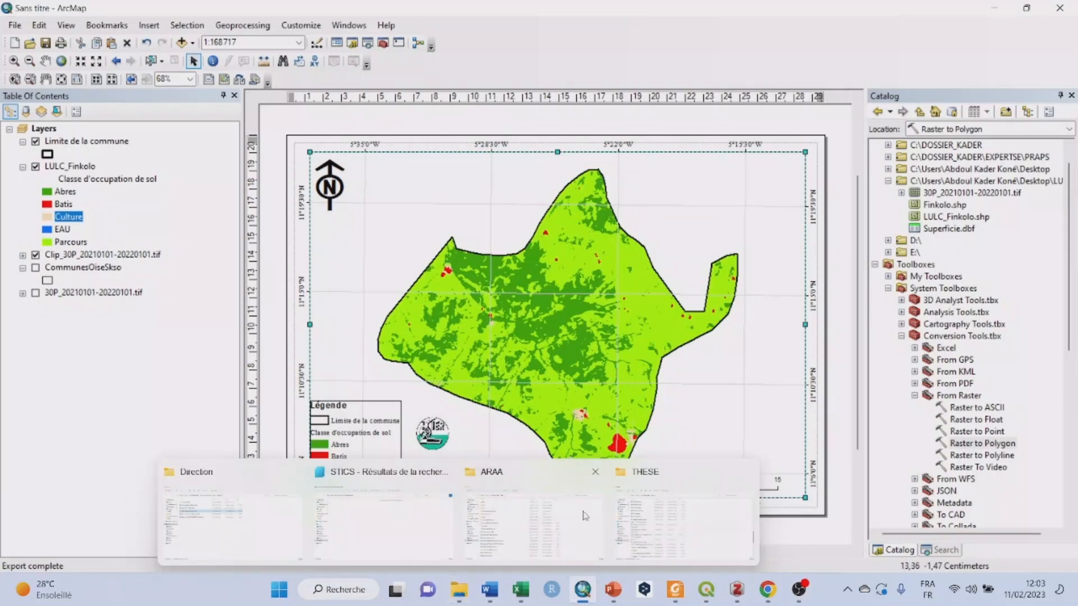
click(671, 519)
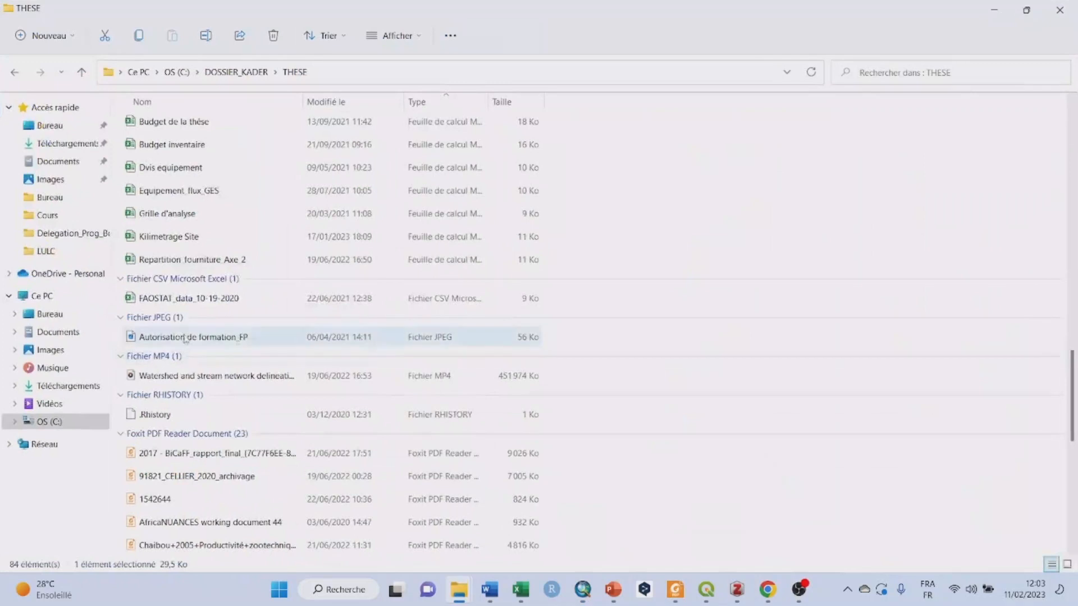
click(64, 314)
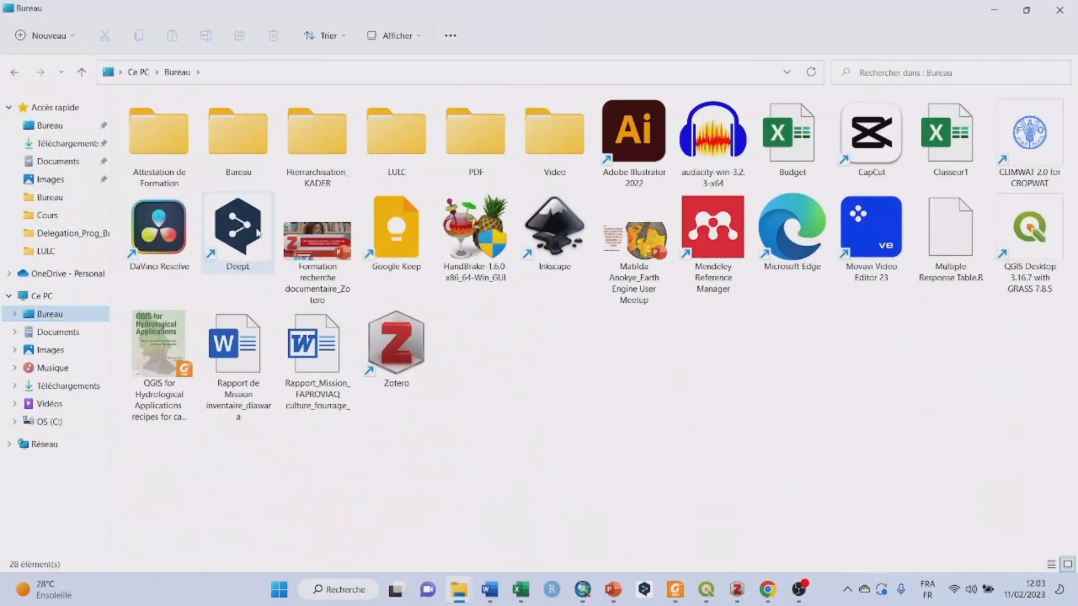
double_click(369, 143)
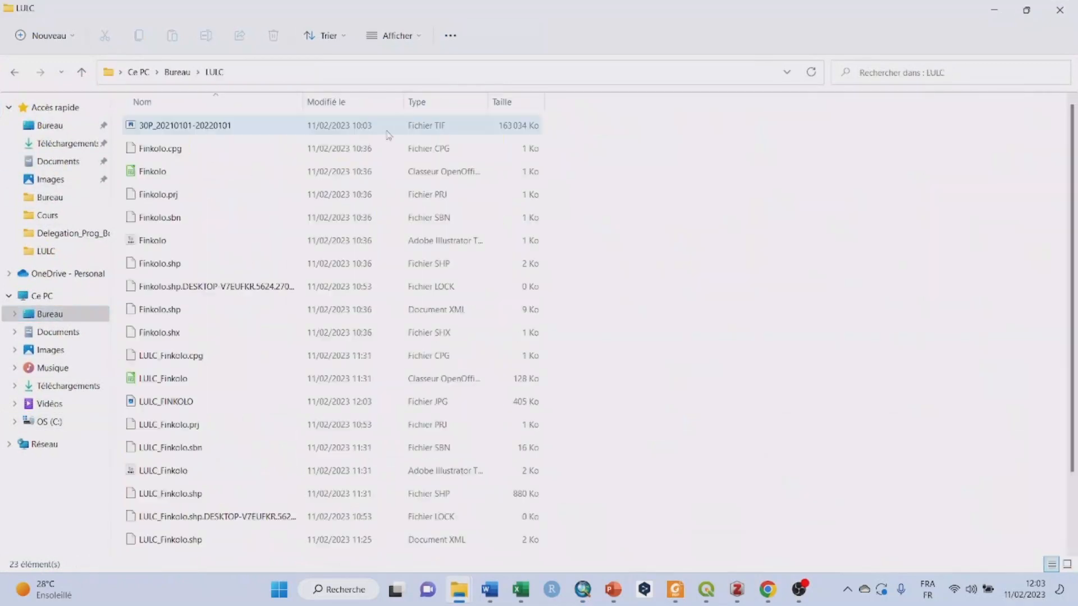
double_click(220, 406)
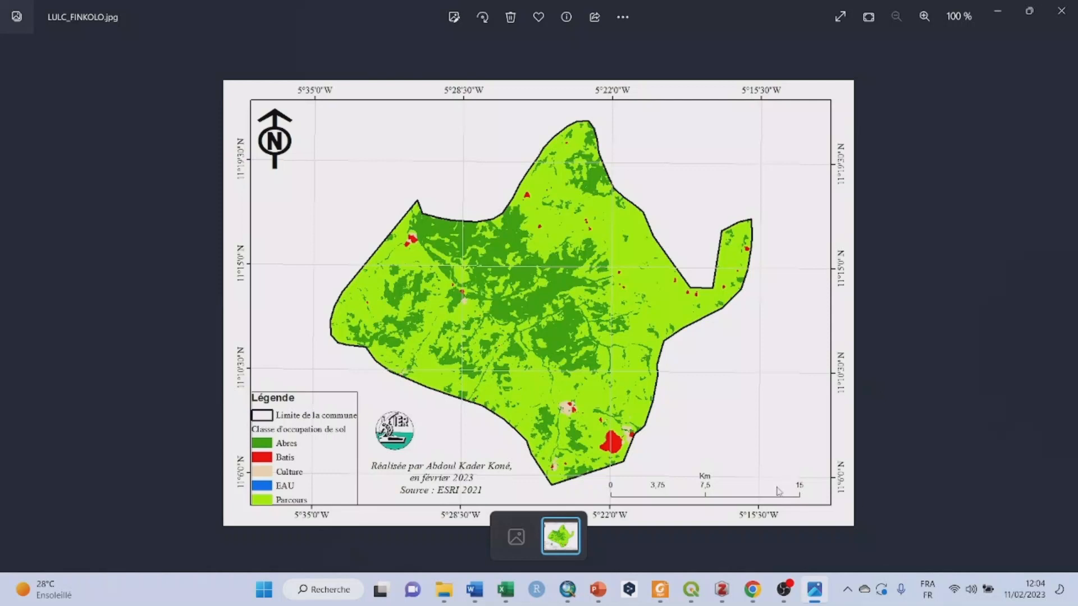
Switch to the blank Classeur1 workbook in Excel.
mouse_move(505, 594)
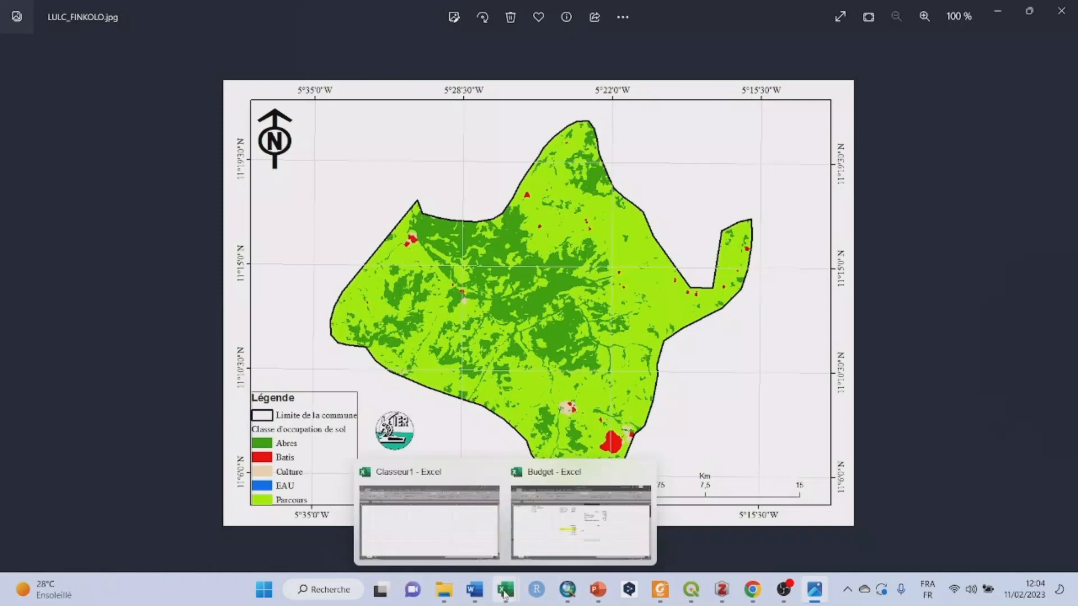
mouse_move(460, 541)
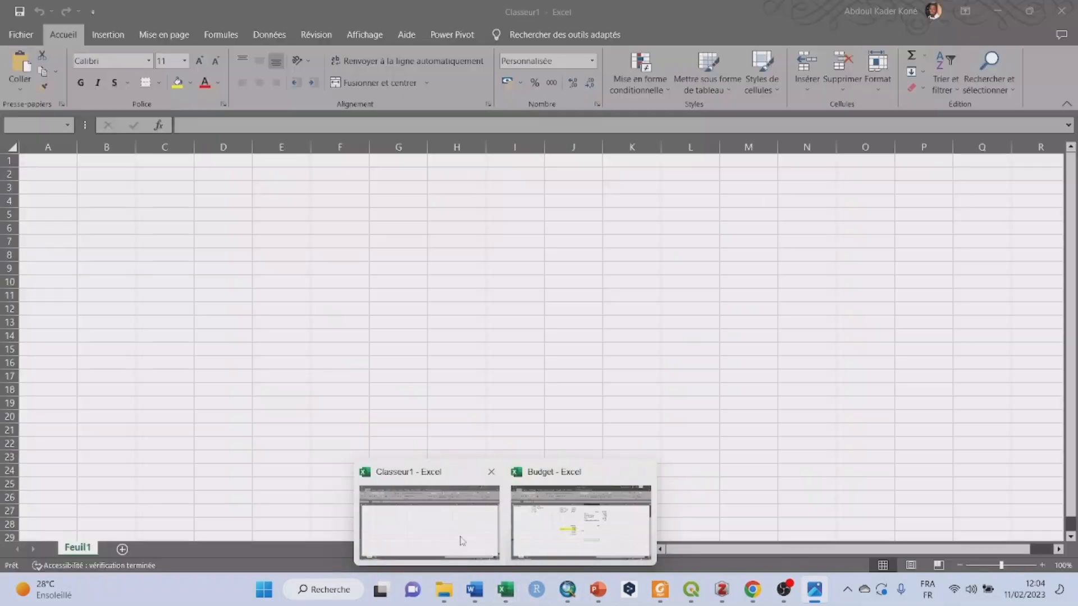
click(460, 540)
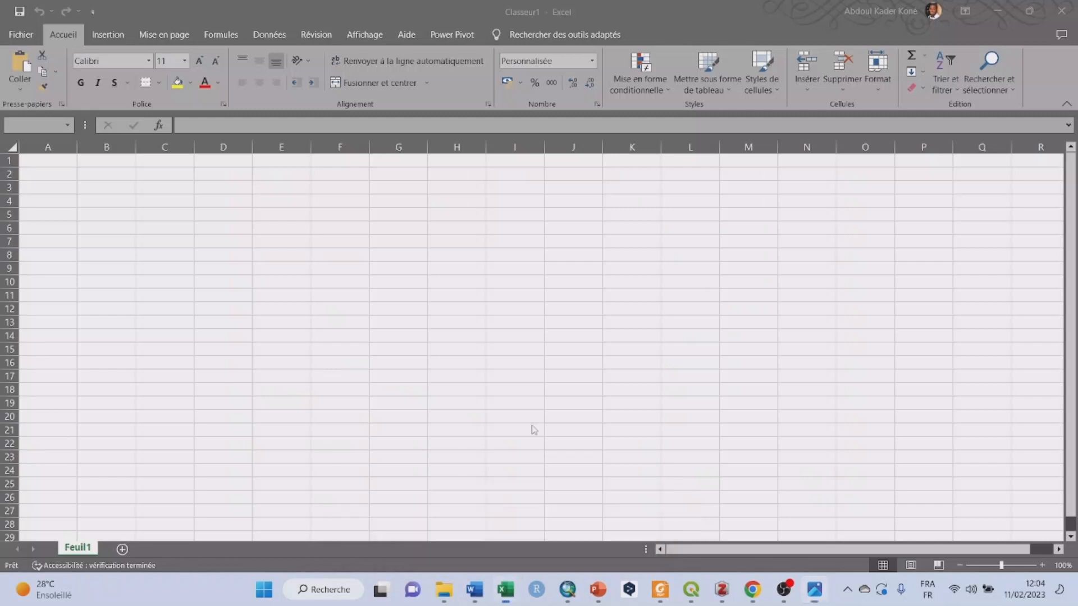
click(579, 337)
scroll(579, 340, down, 2)
scroll(579, 342, up, 2)
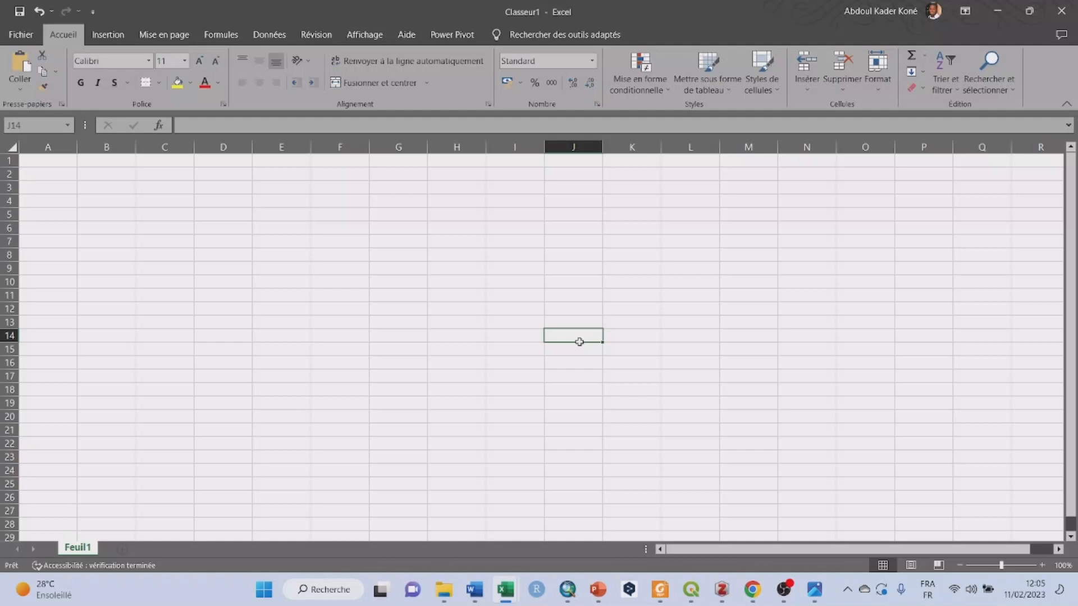
Start opening a file and browse to the LULC folder on the desktop (Bureau).
key(ctrl+o)
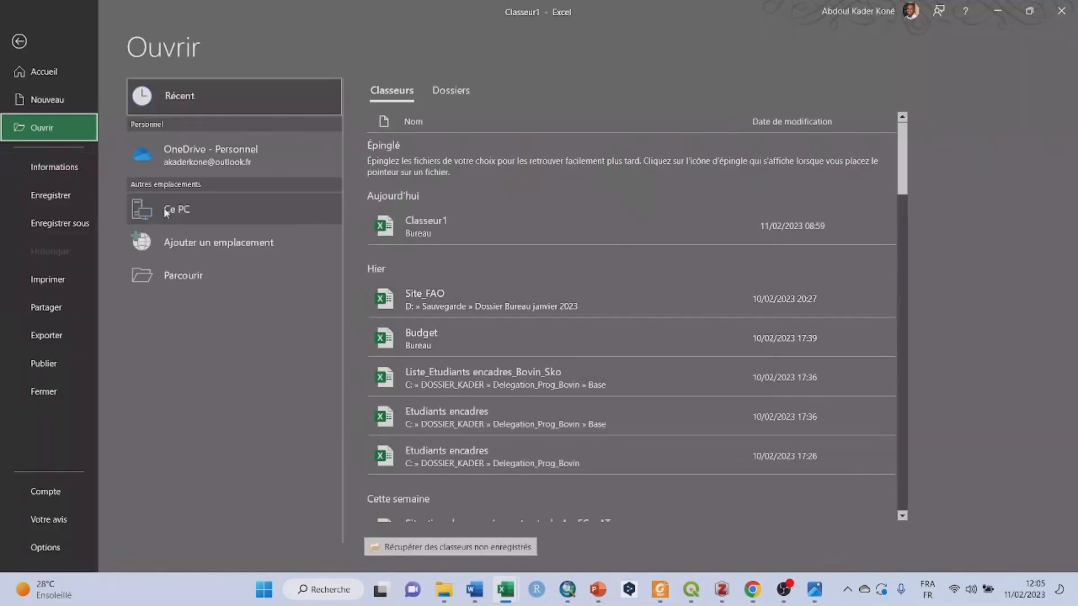
click(228, 284)
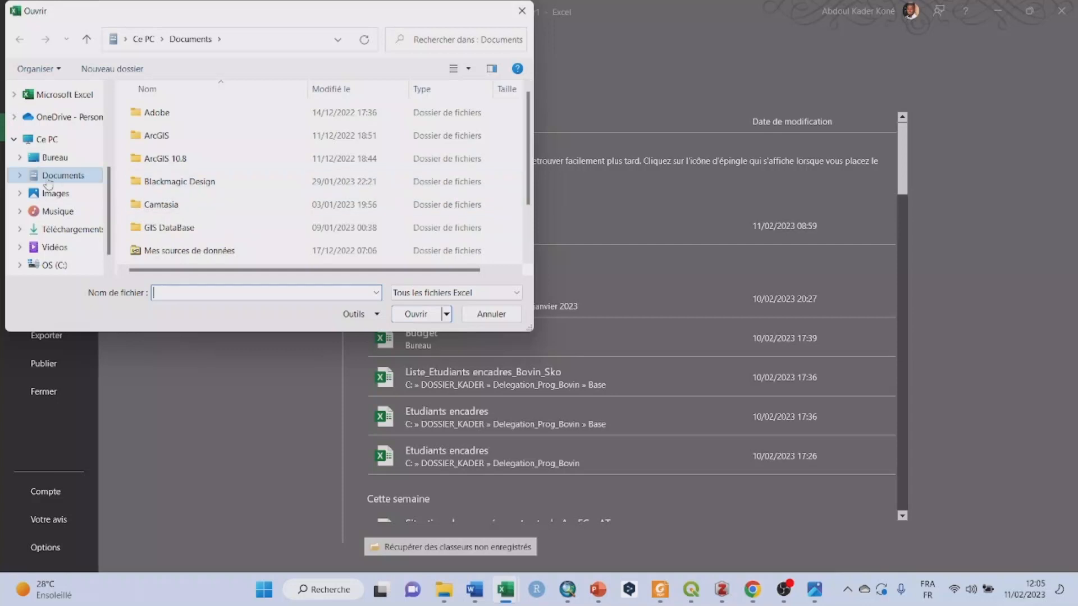
click(64, 160)
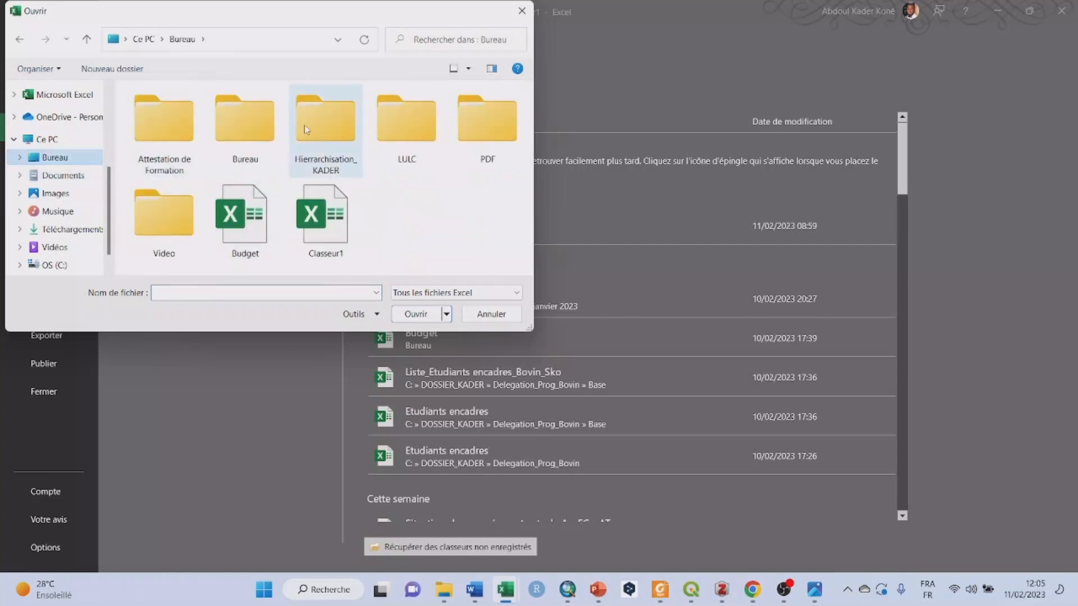
click(418, 125)
double_click(418, 125)
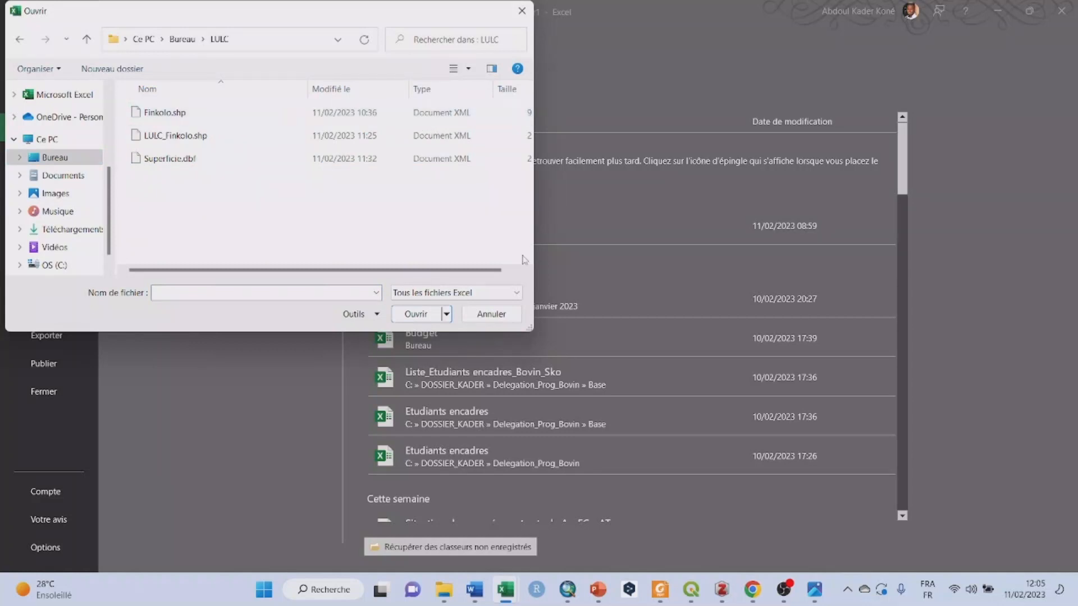
click(517, 293)
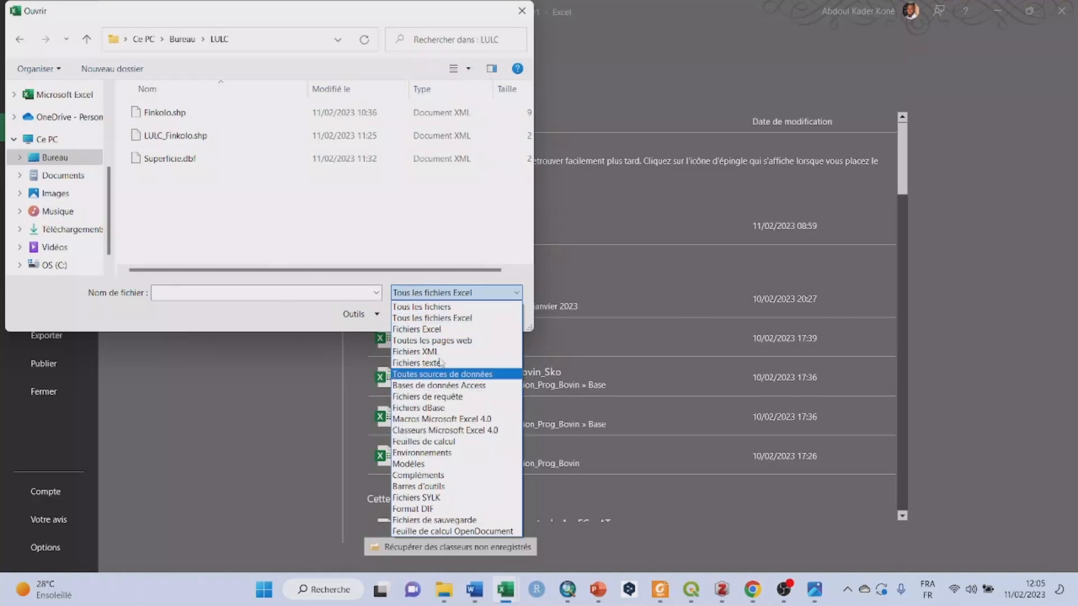
click(145, 201)
click(148, 162)
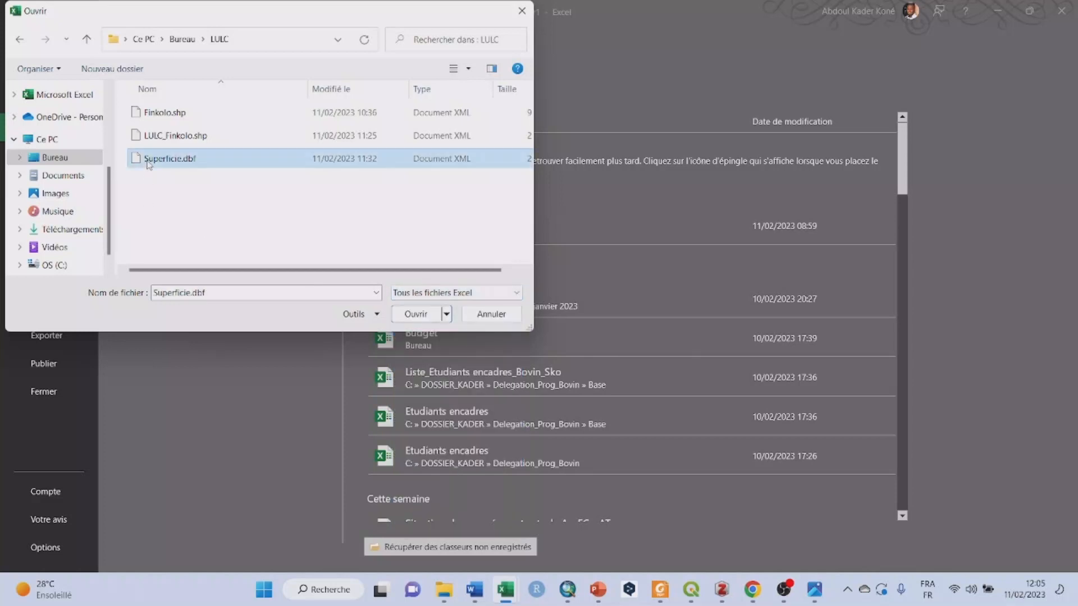
click(416, 314)
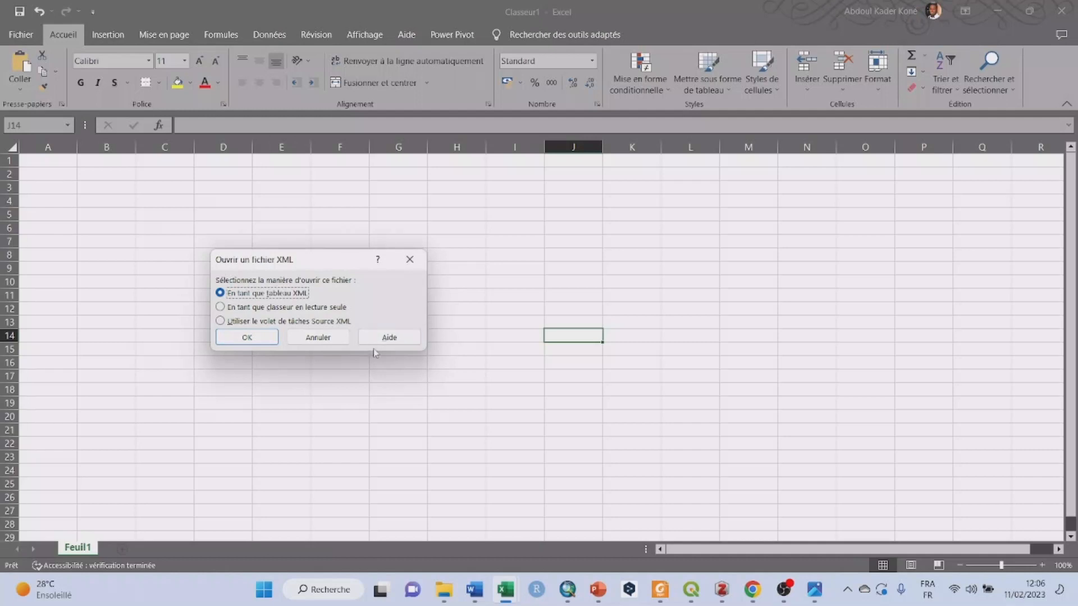
click(417, 262)
click(534, 352)
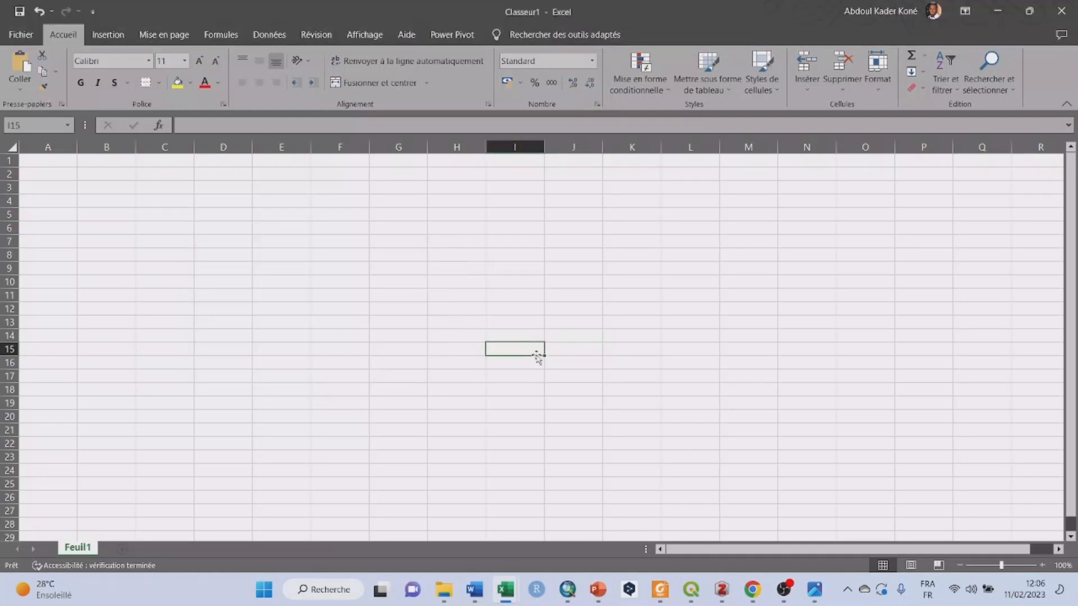
Open the Superficie table from the LULC folder with the file type set to Fichiers dBase.
key(ctrl+o)
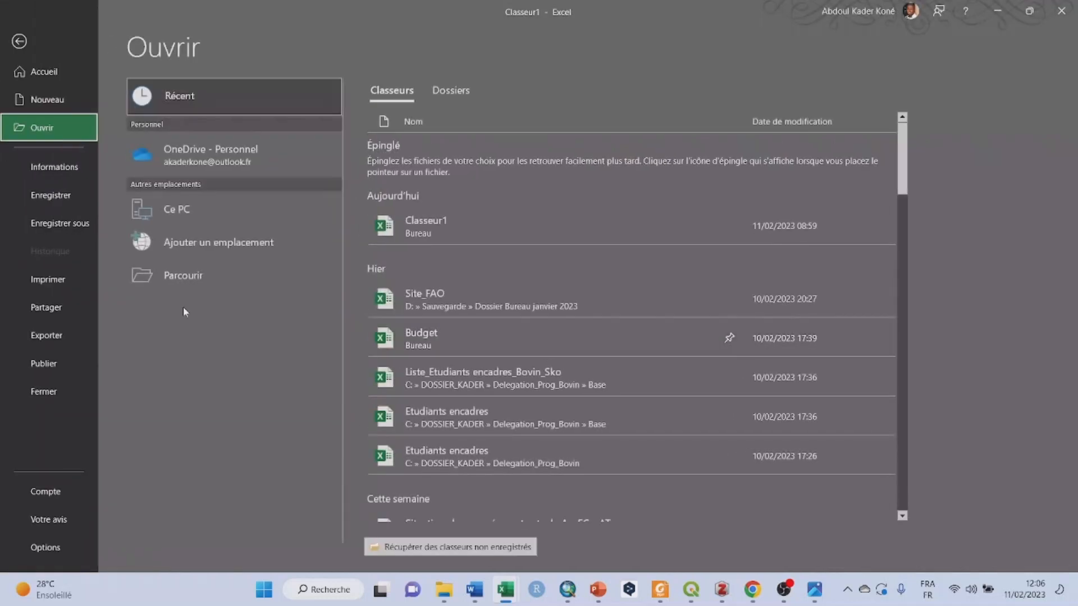
click(225, 277)
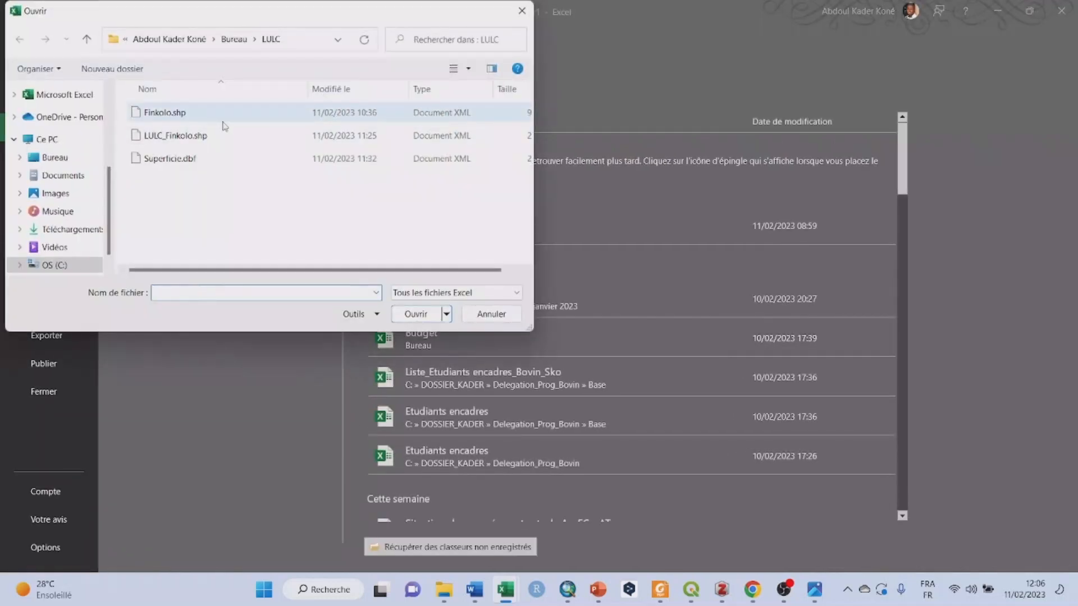
click(477, 293)
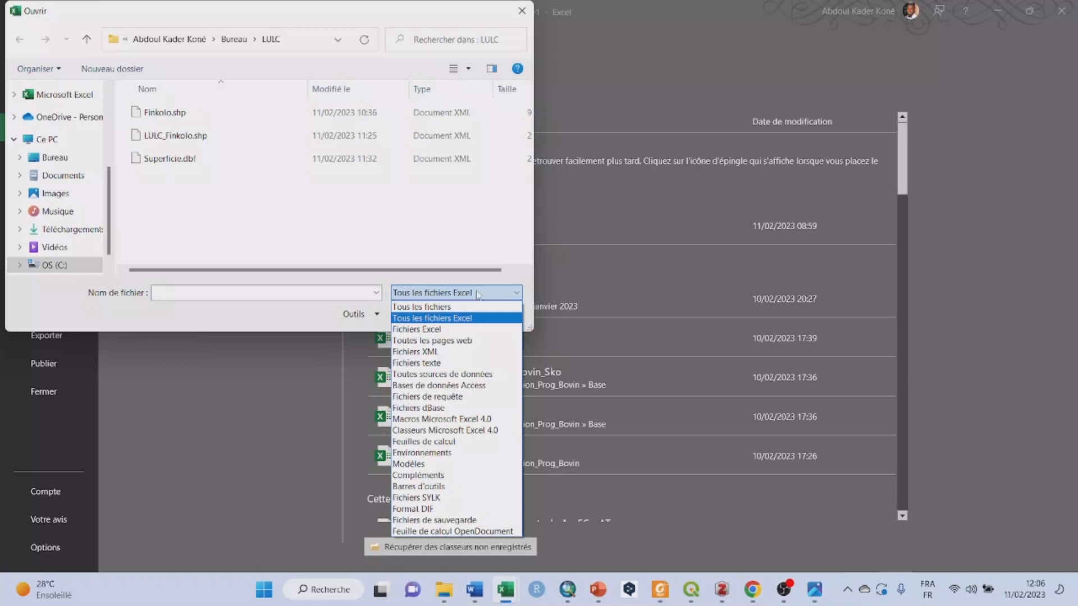
click(474, 408)
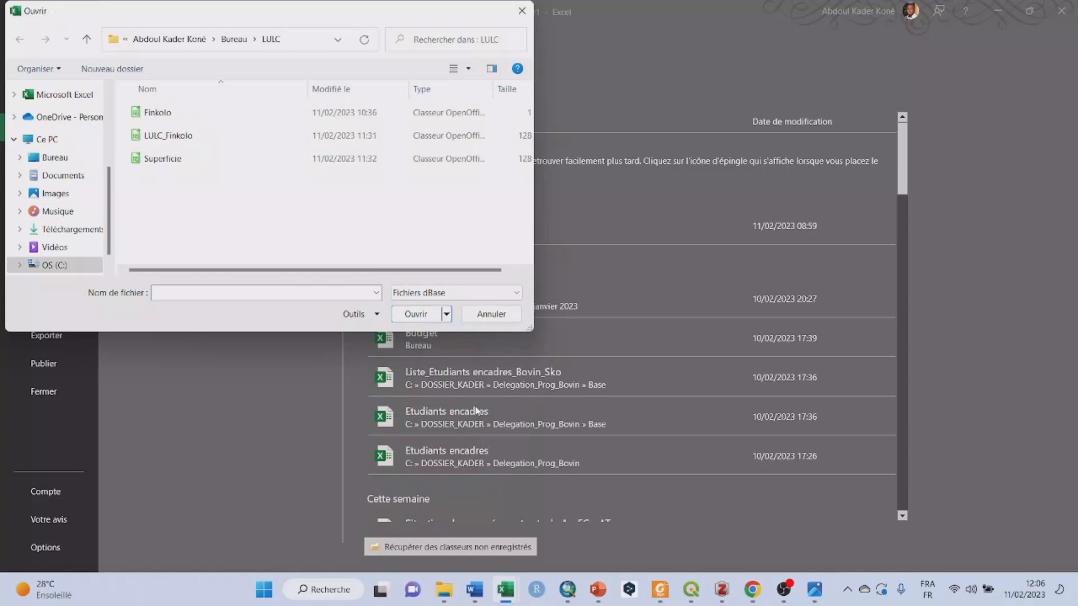
click(173, 161)
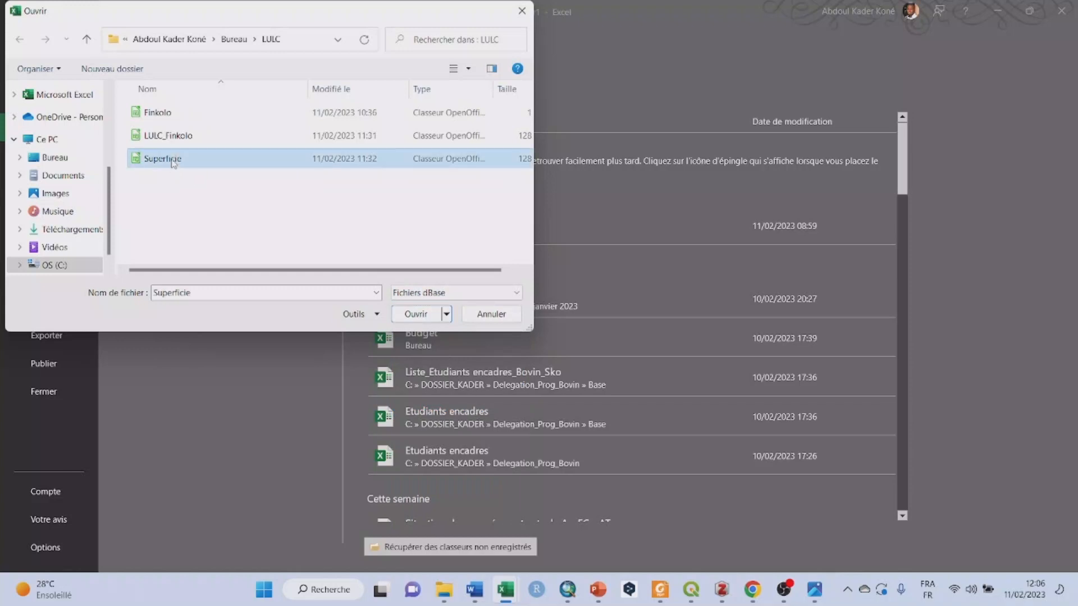
click(415, 314)
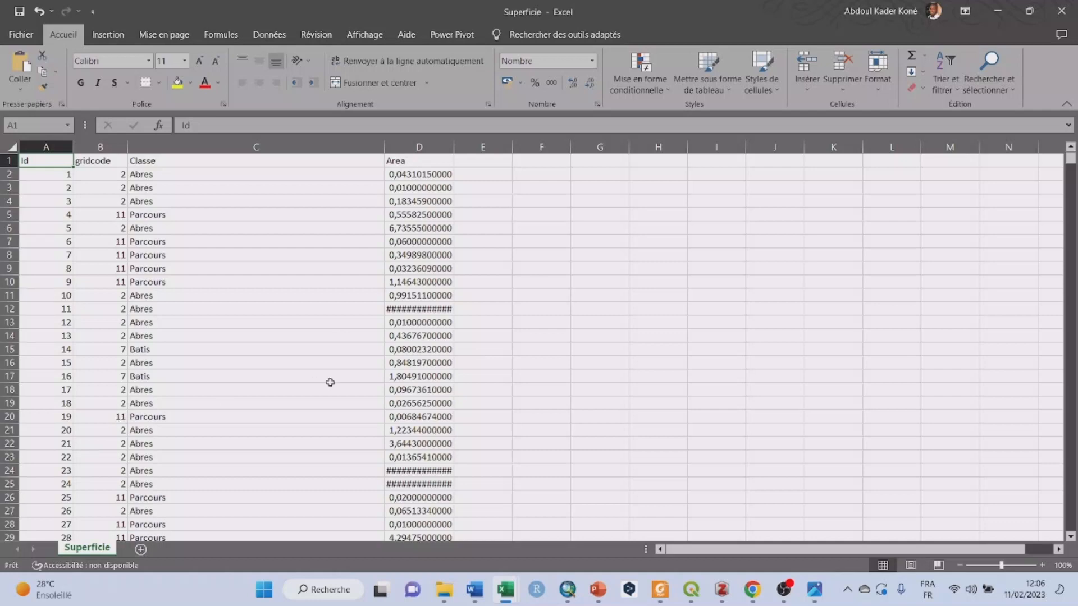
Insert a pivot table of the Superficie data at cell H3 of the existing sheet, with Classe as rows and the sum of Area as values.
click(211, 403)
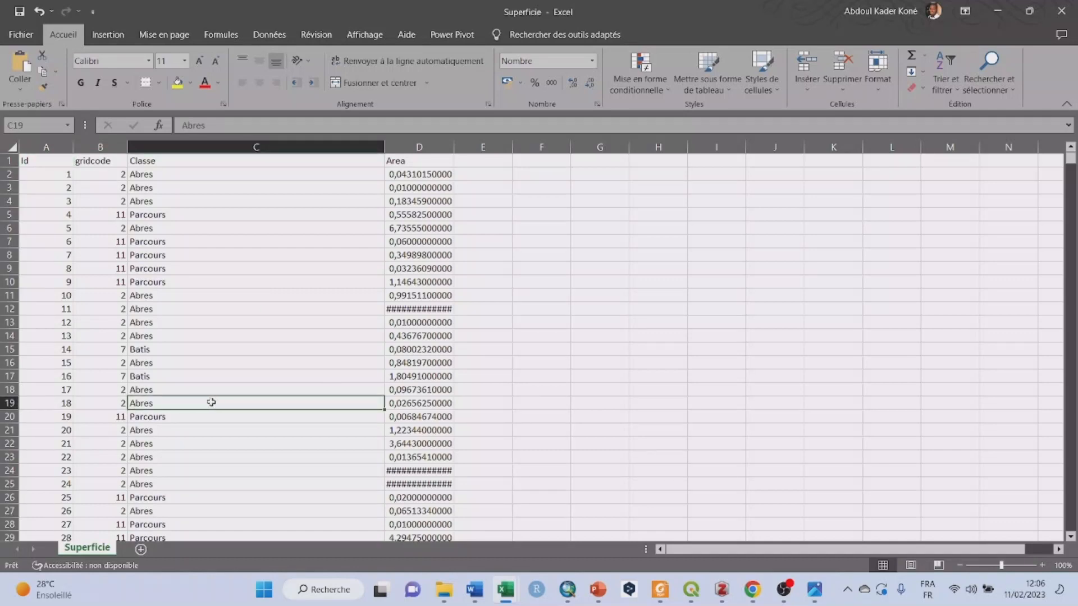
click(108, 35)
click(32, 62)
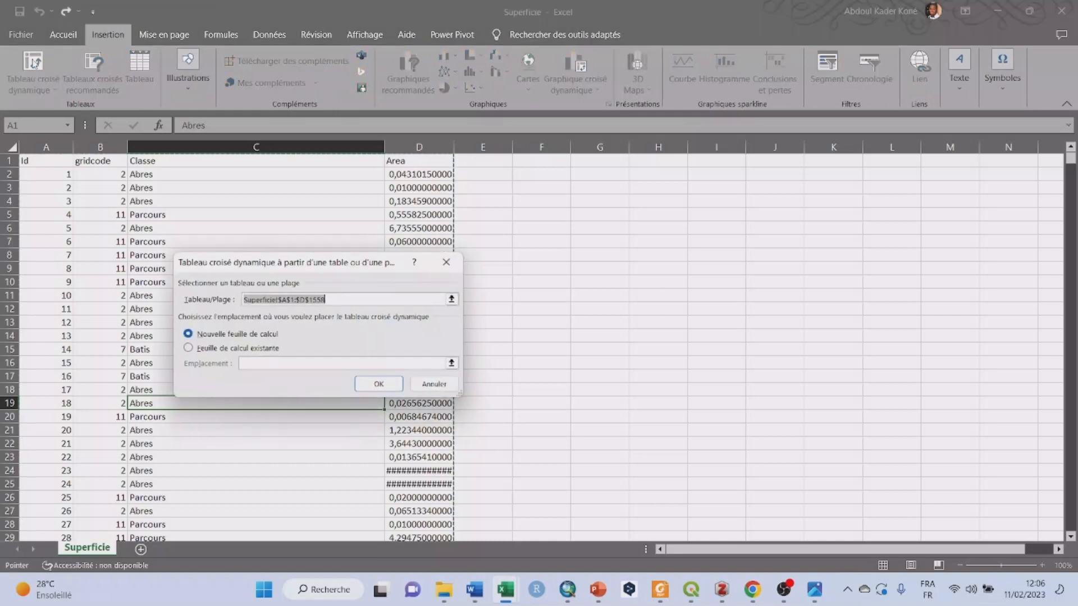
click(200, 351)
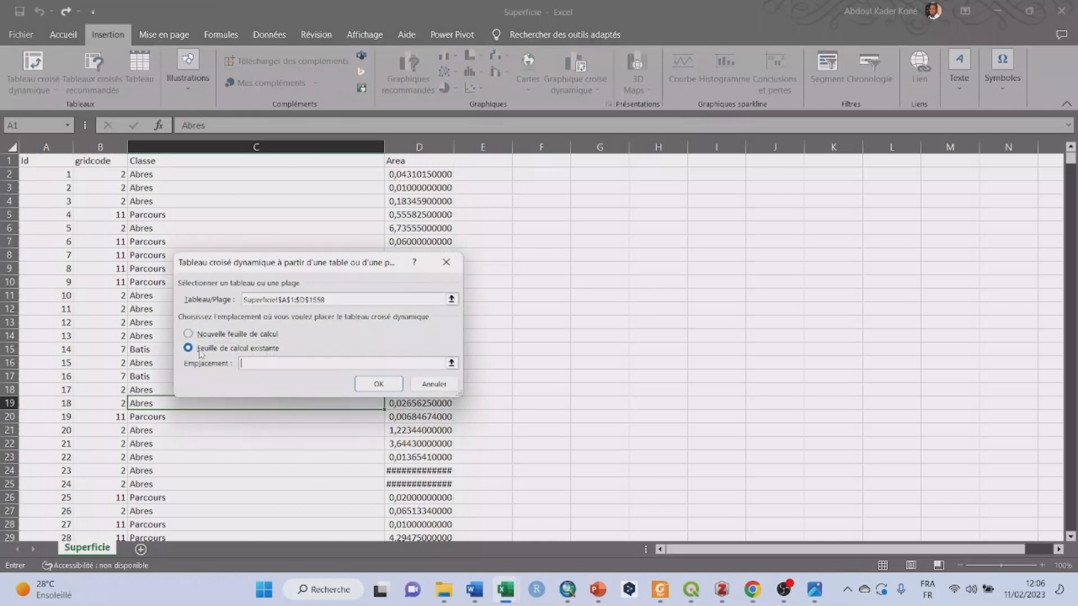
click(643, 188)
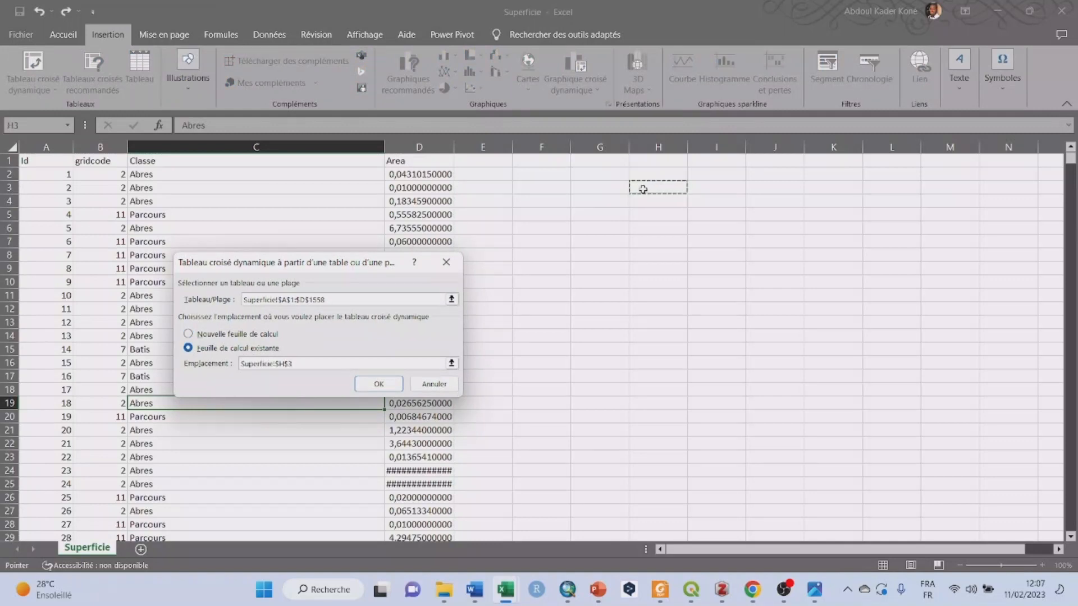
click(377, 384)
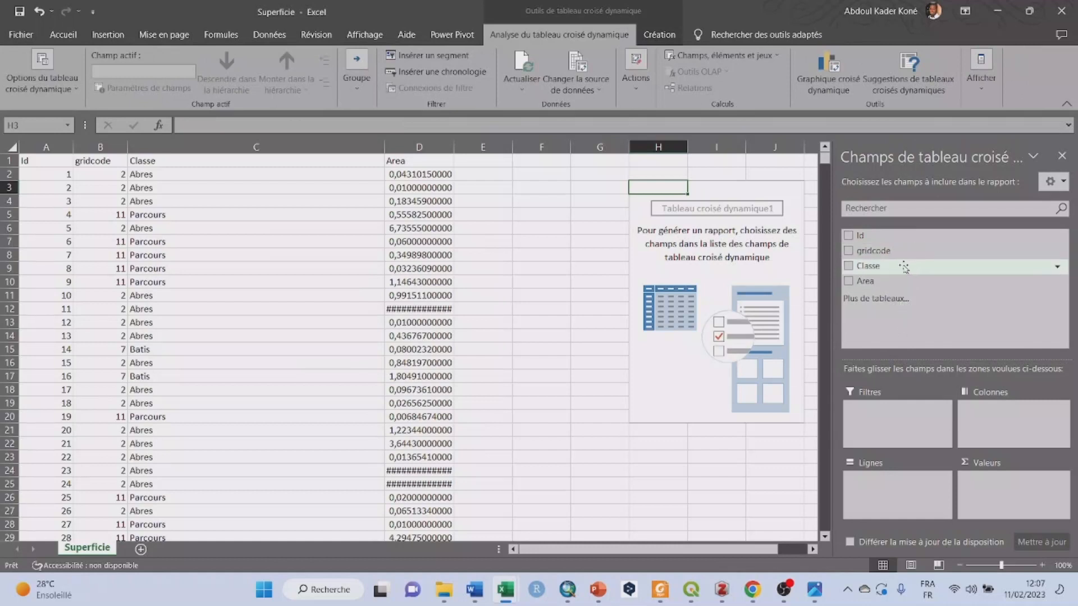
drag(903, 266, 880, 515)
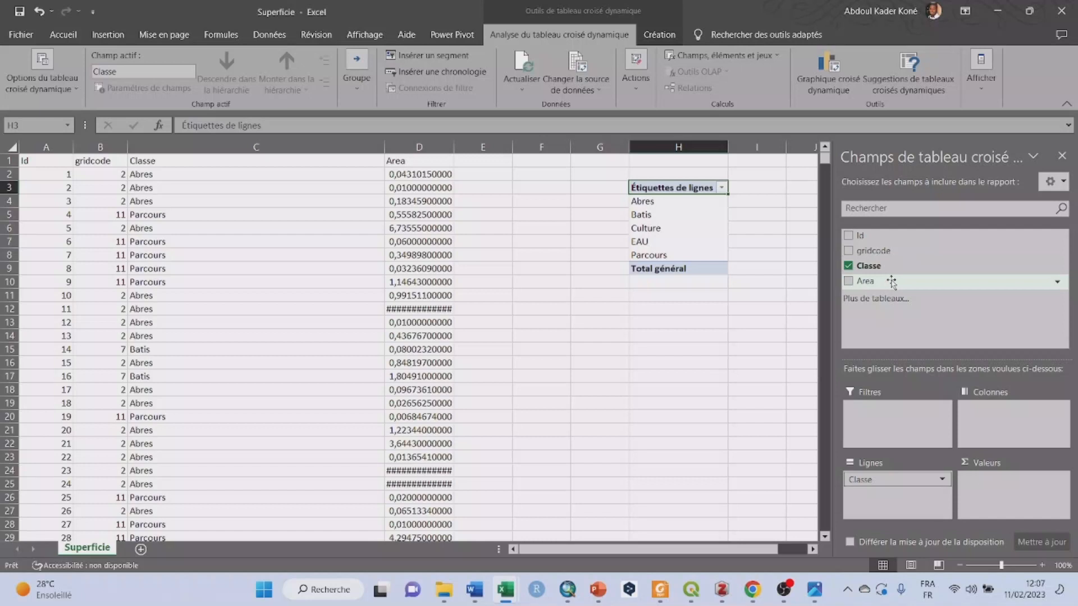
drag(891, 282, 987, 508)
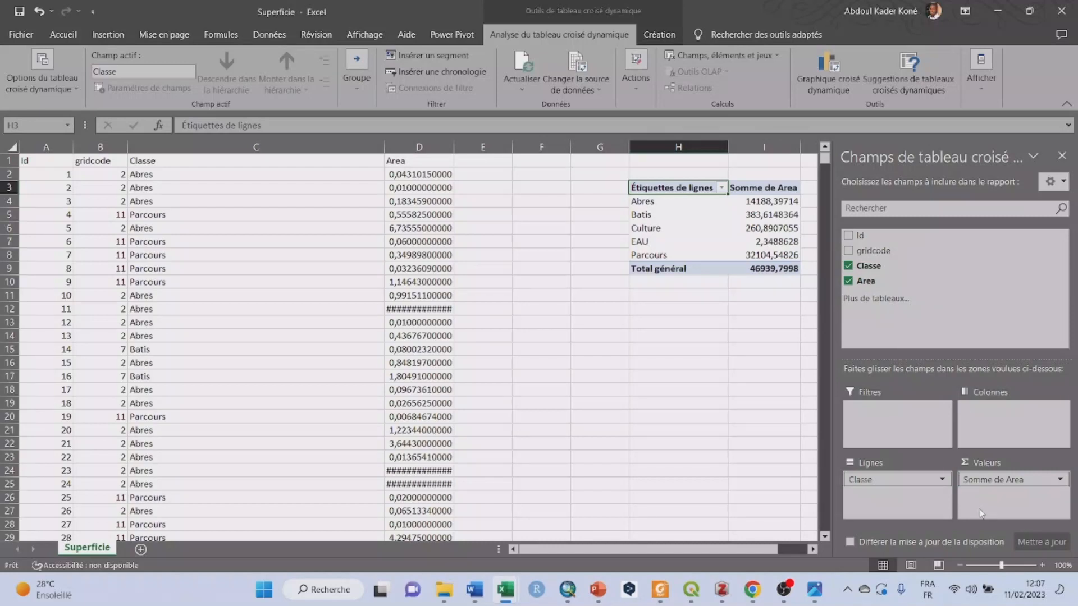
Show the pivot table's Somme de Area values as % du total général.
click(1061, 480)
click(993, 465)
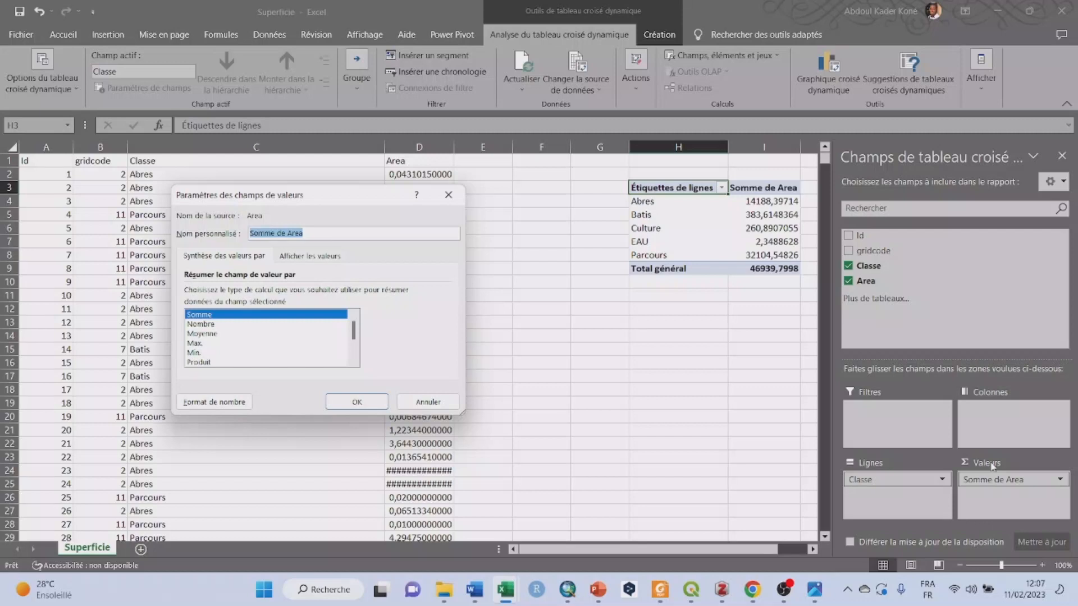
click(304, 257)
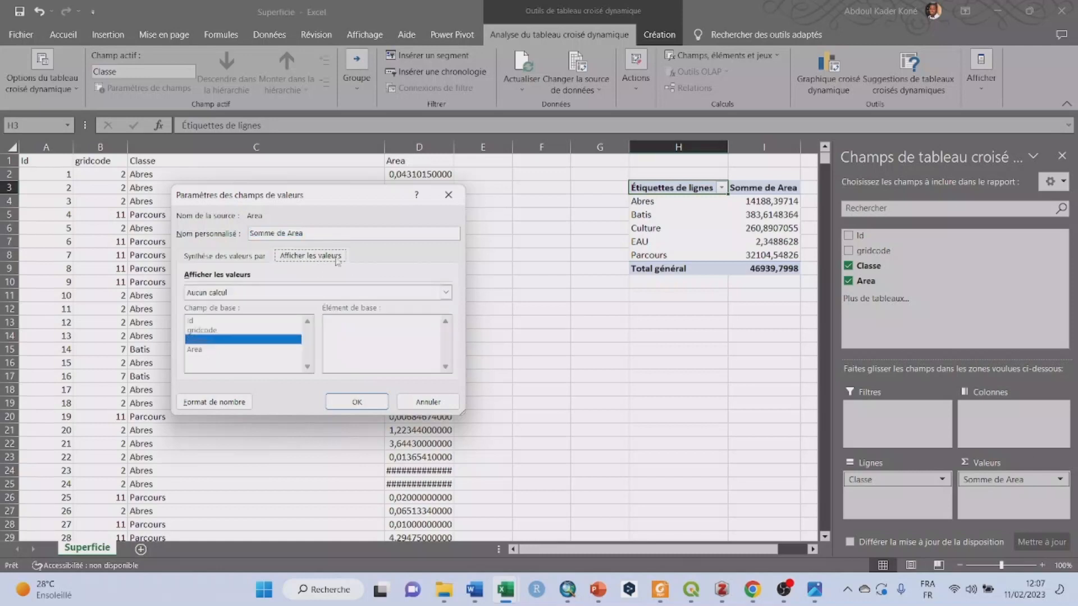
click(446, 293)
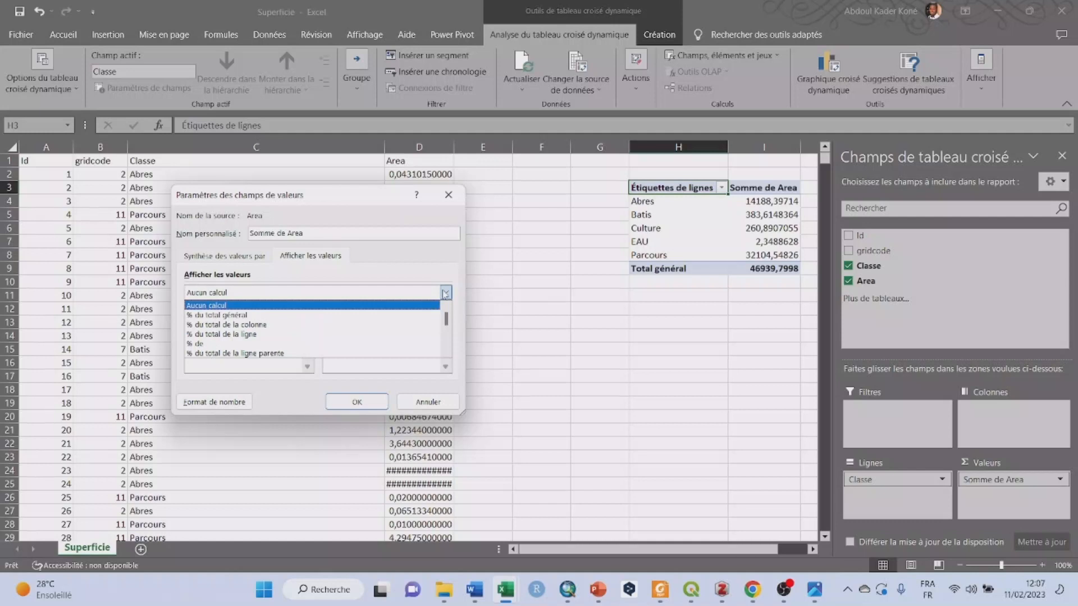
click(416, 315)
click(357, 402)
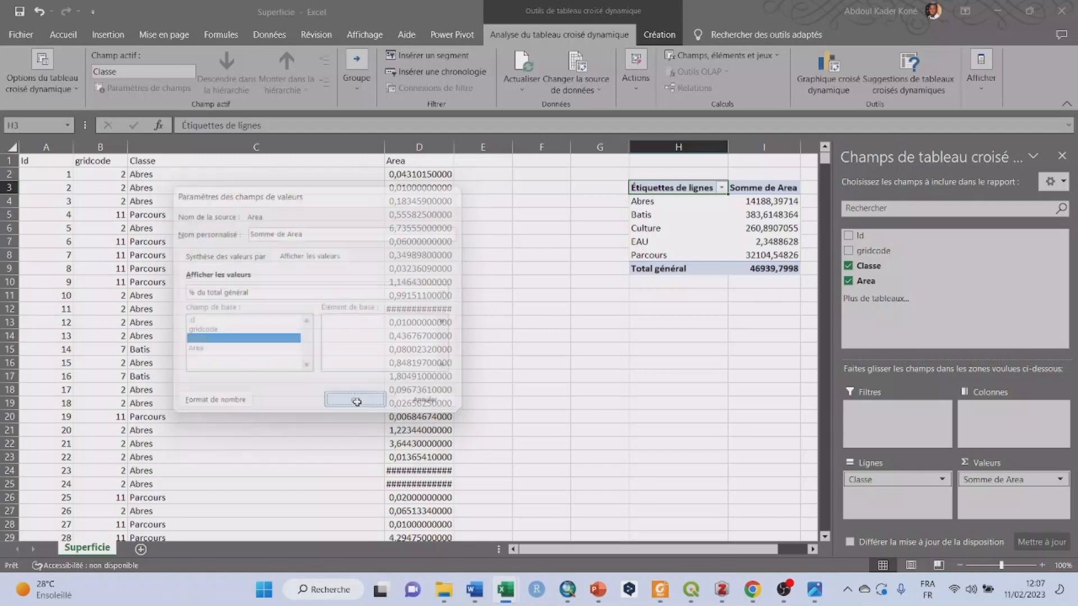